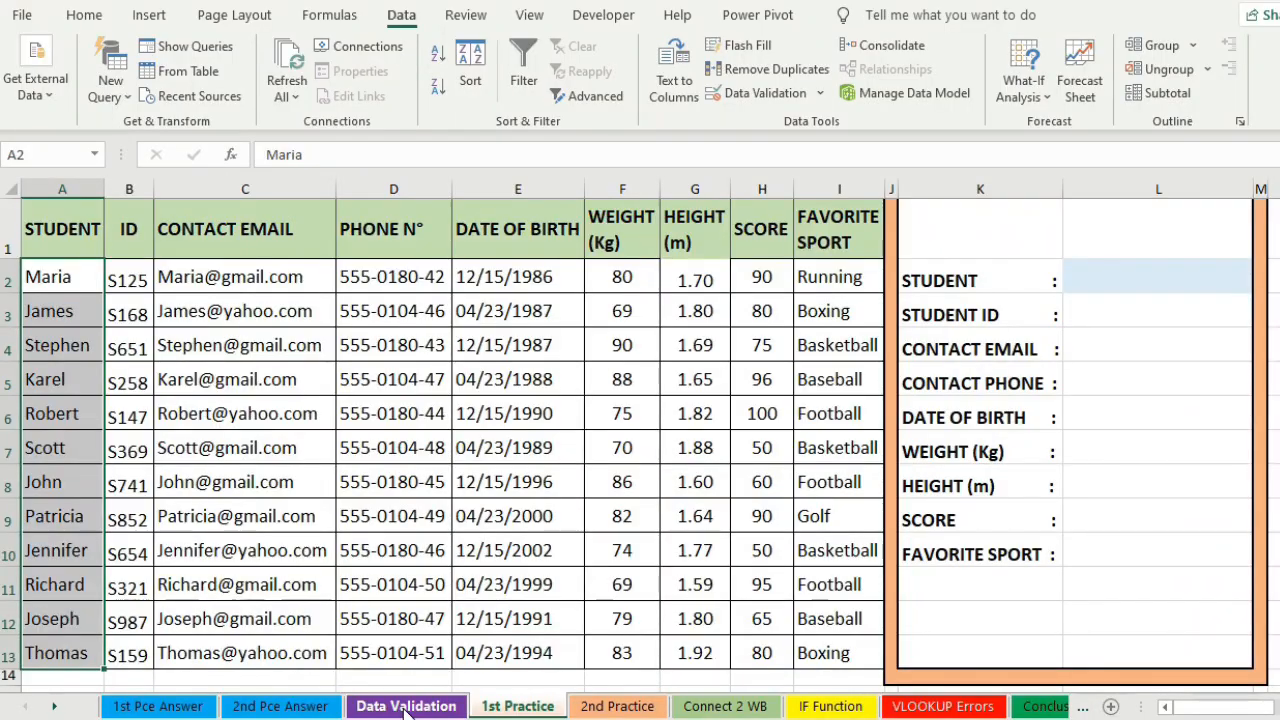
- On the Data Validation sheet, restrict cell G3 to a list sourced from =$C$1:$C$12 and open its dropdown
click(369, 695)
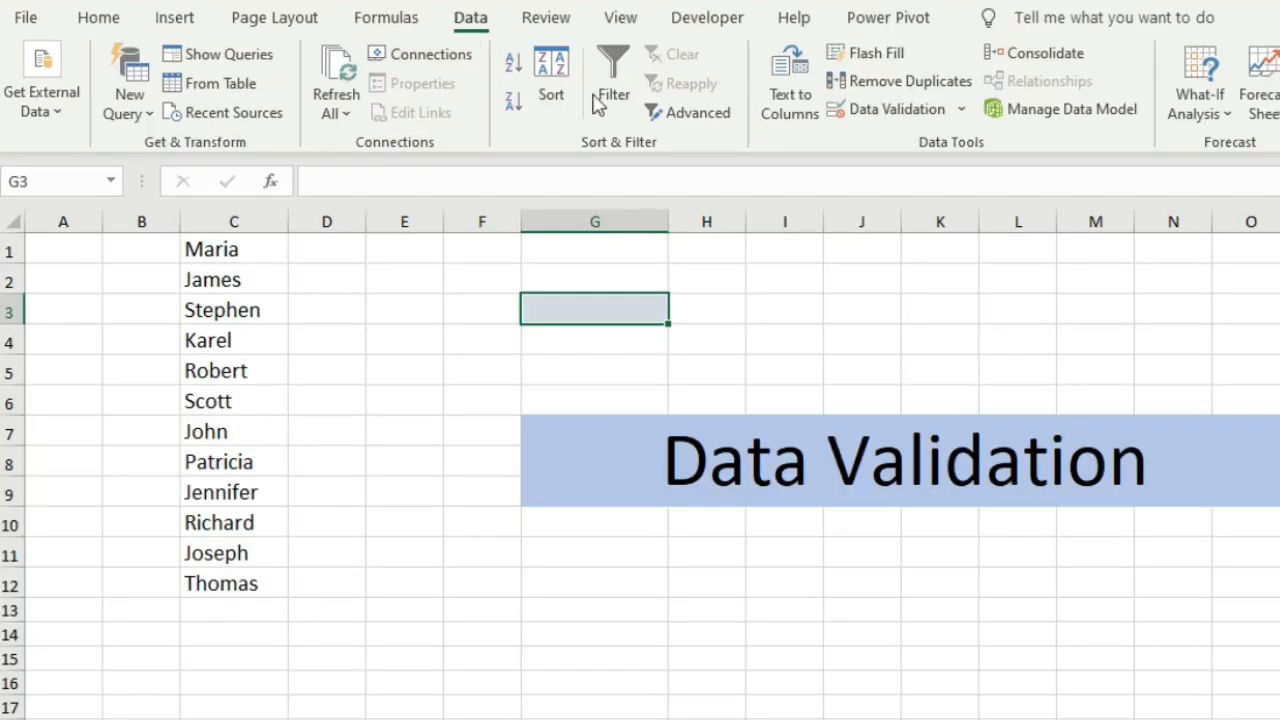
click(870, 108)
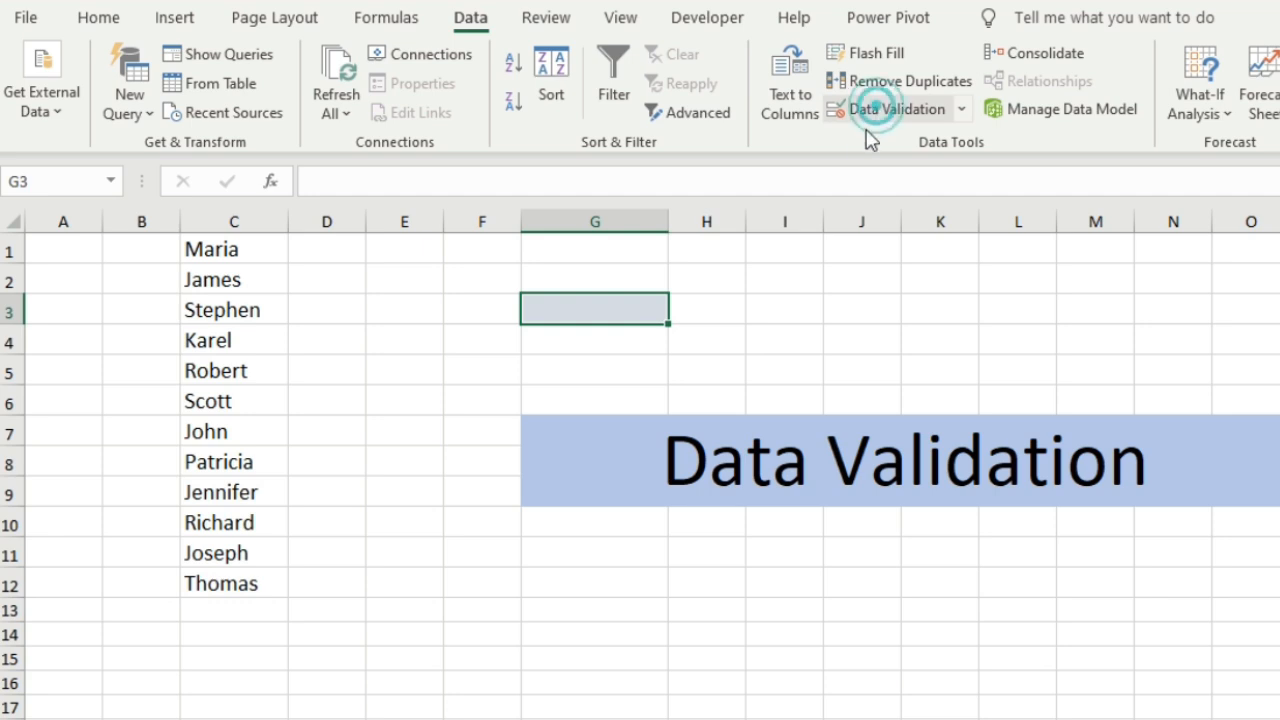
click(562, 468)
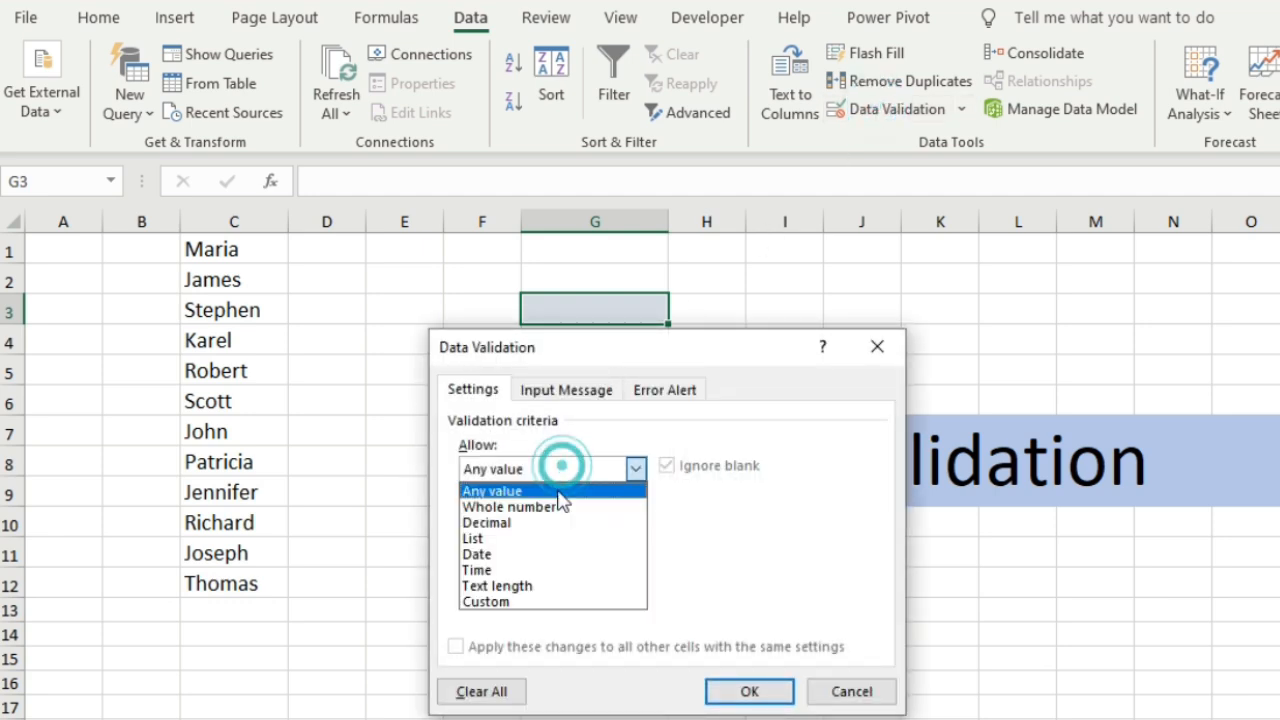
click(493, 537)
click(660, 567)
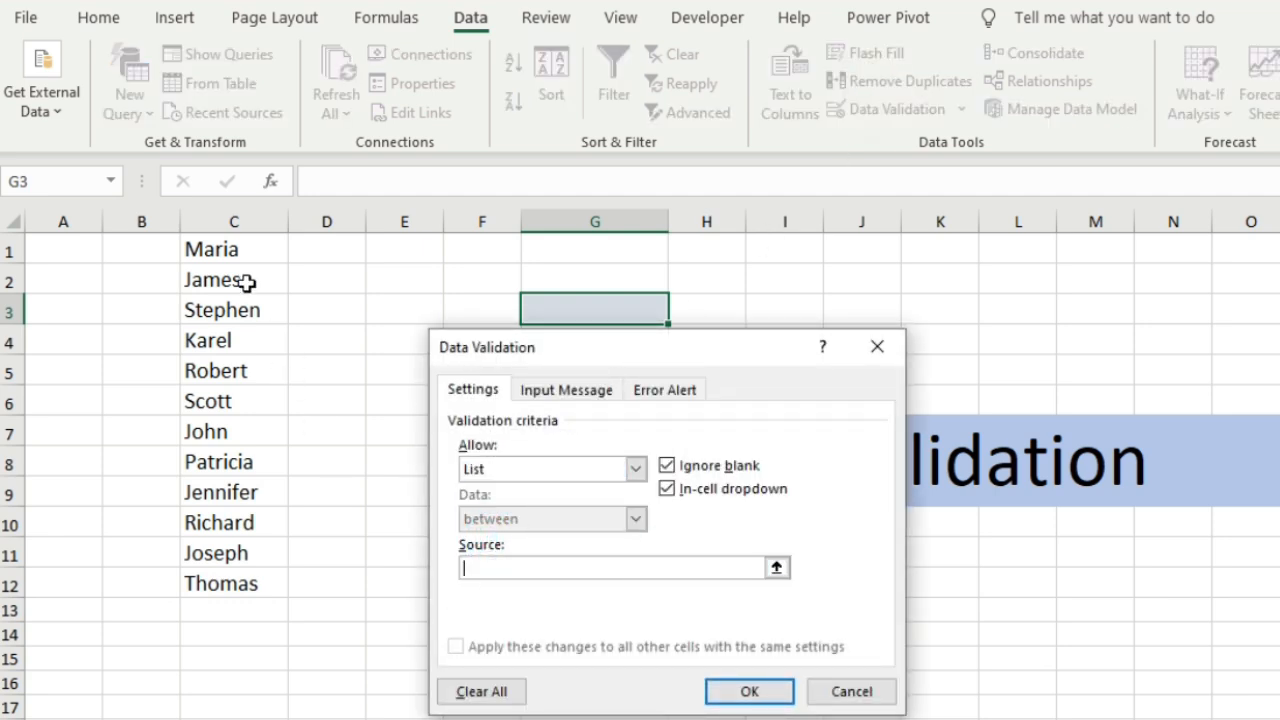
drag(230, 250, 235, 580)
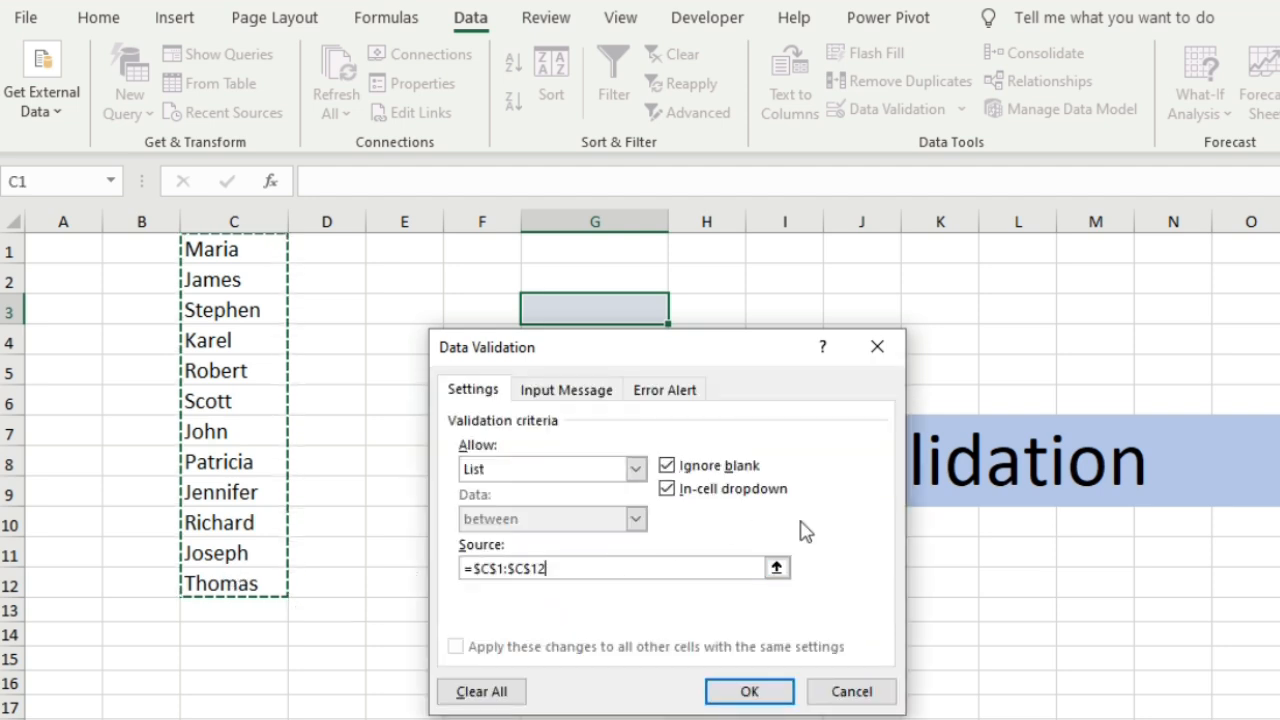
click(749, 689)
click(679, 313)
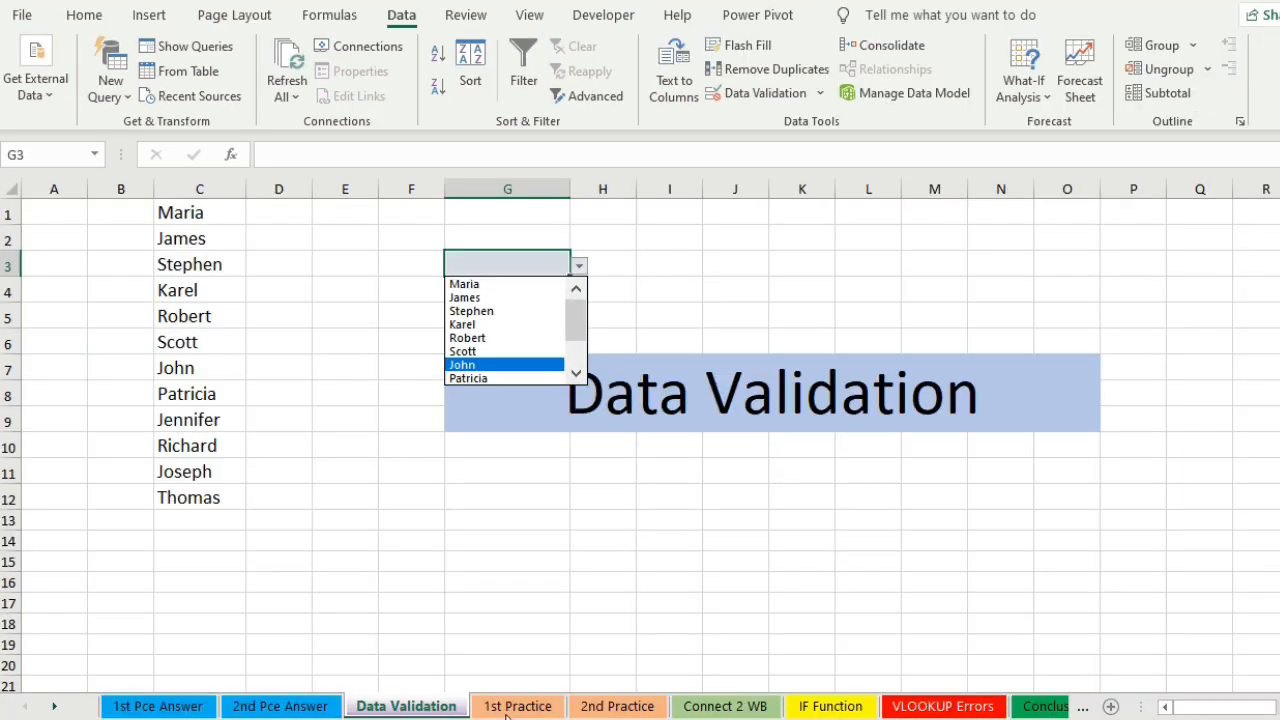
- Look through the 1st Practice, 2nd Practice and Connect 2 WB sheets, and bring up the Workbook 2 window
click(506, 710)
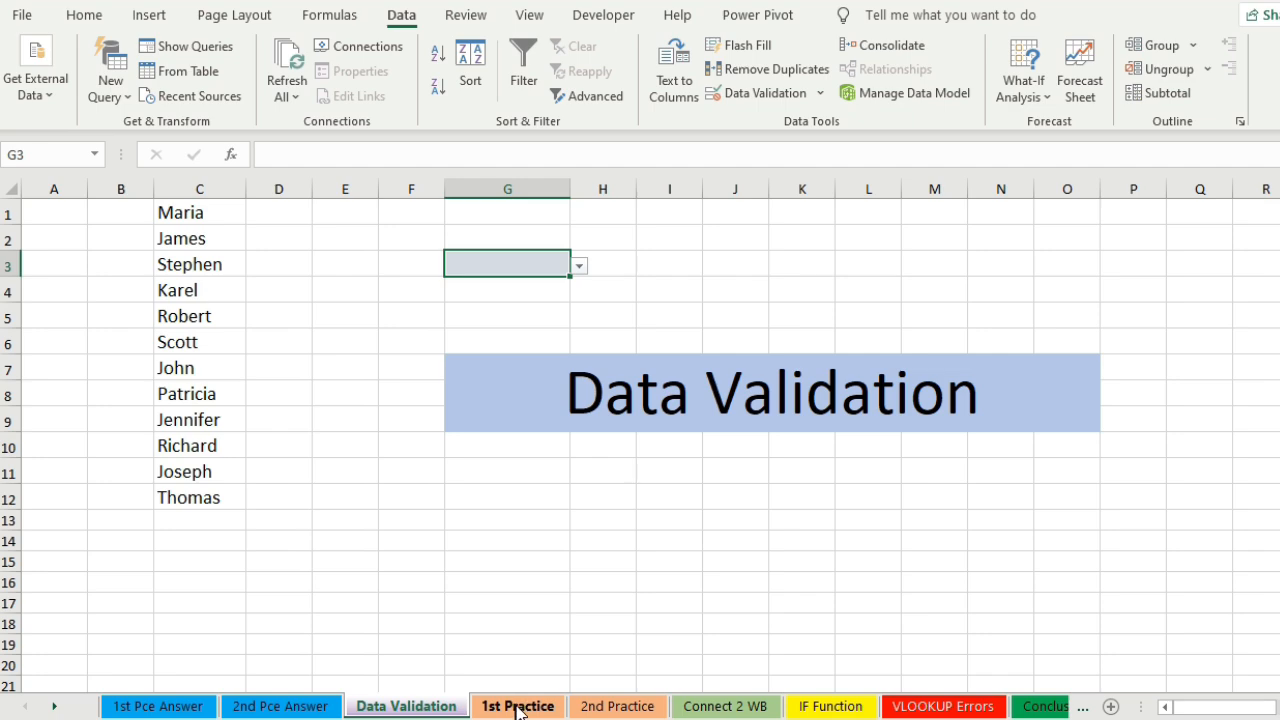
click(518, 708)
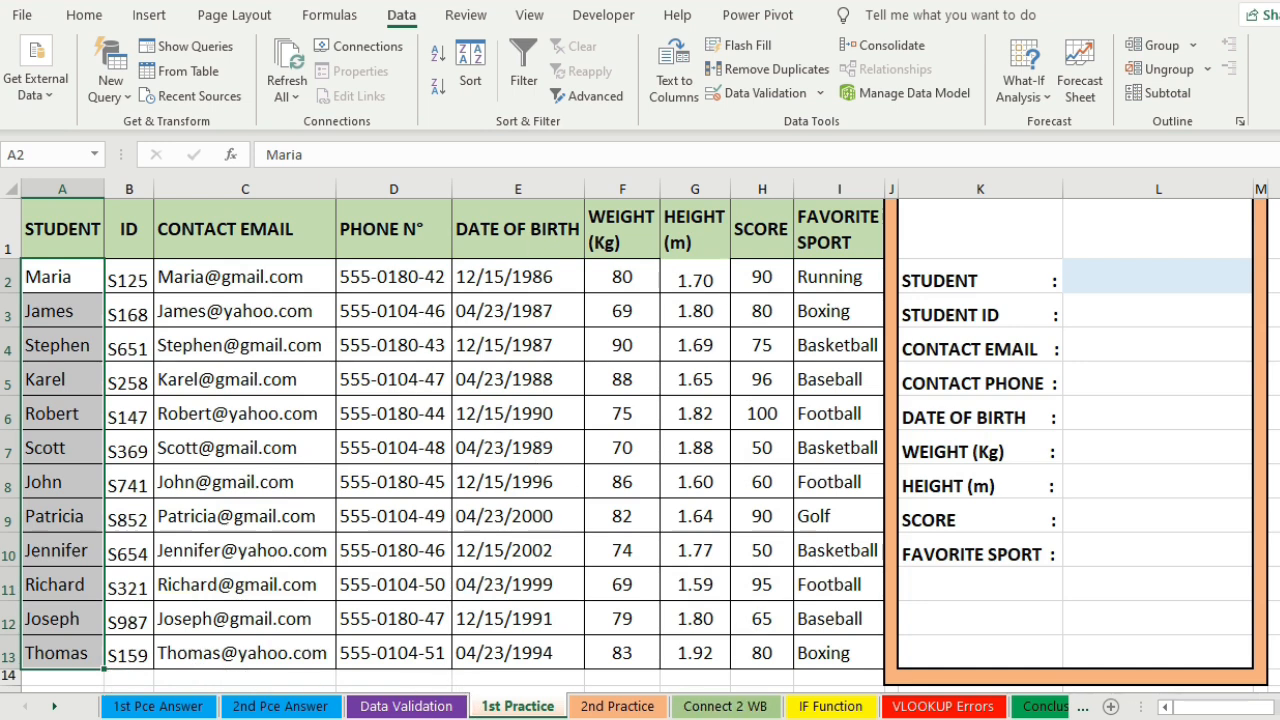
click(617, 711)
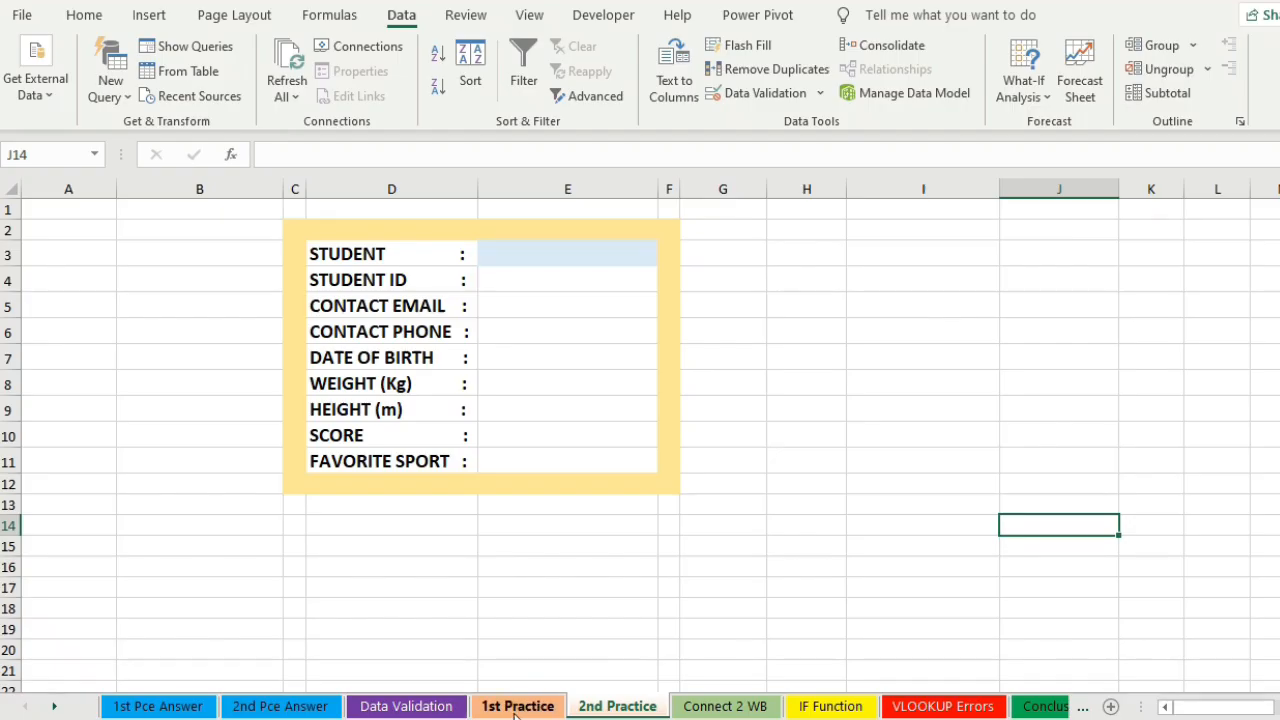
click(517, 706)
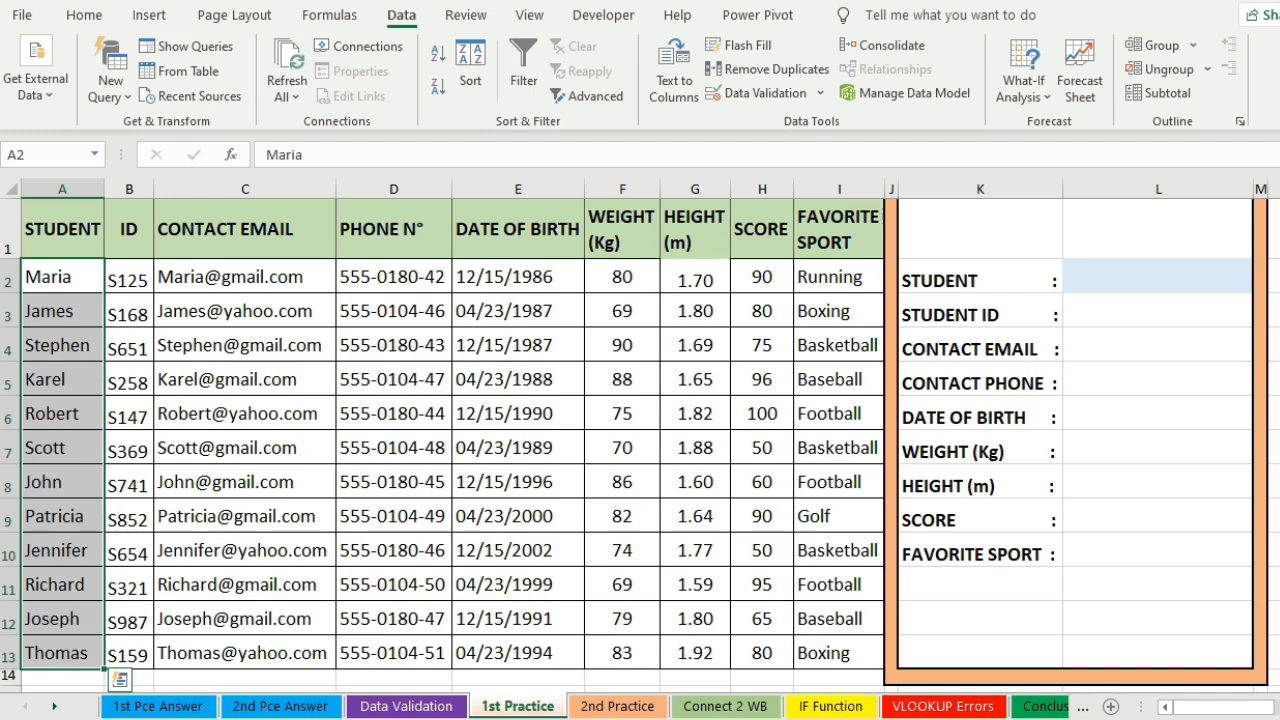
click(712, 707)
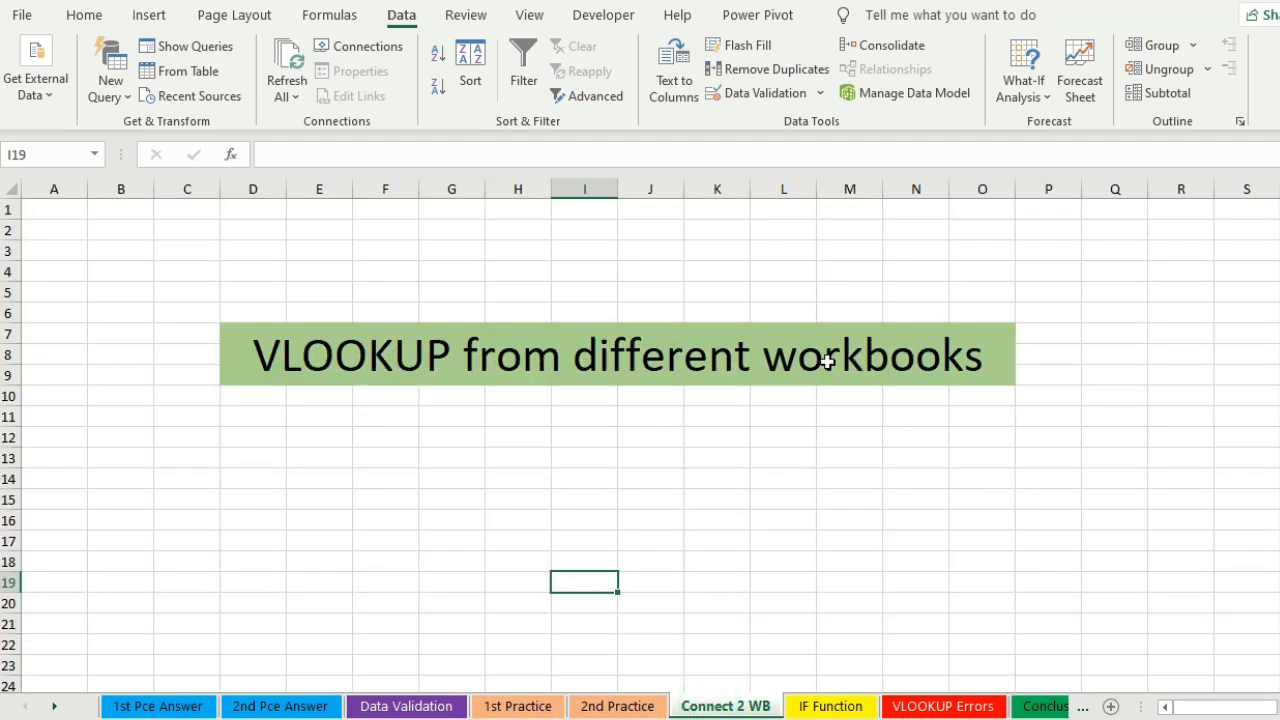
key(alt+Tab)
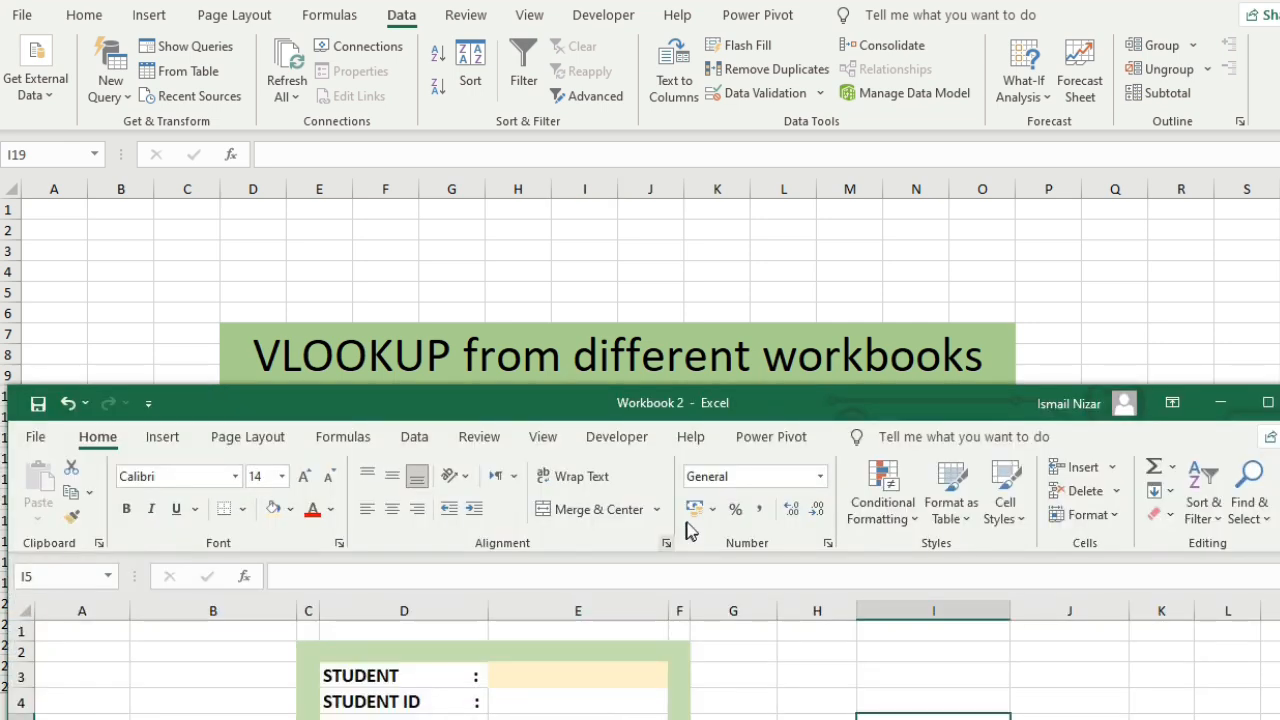
drag(744, 410, 724, 445)
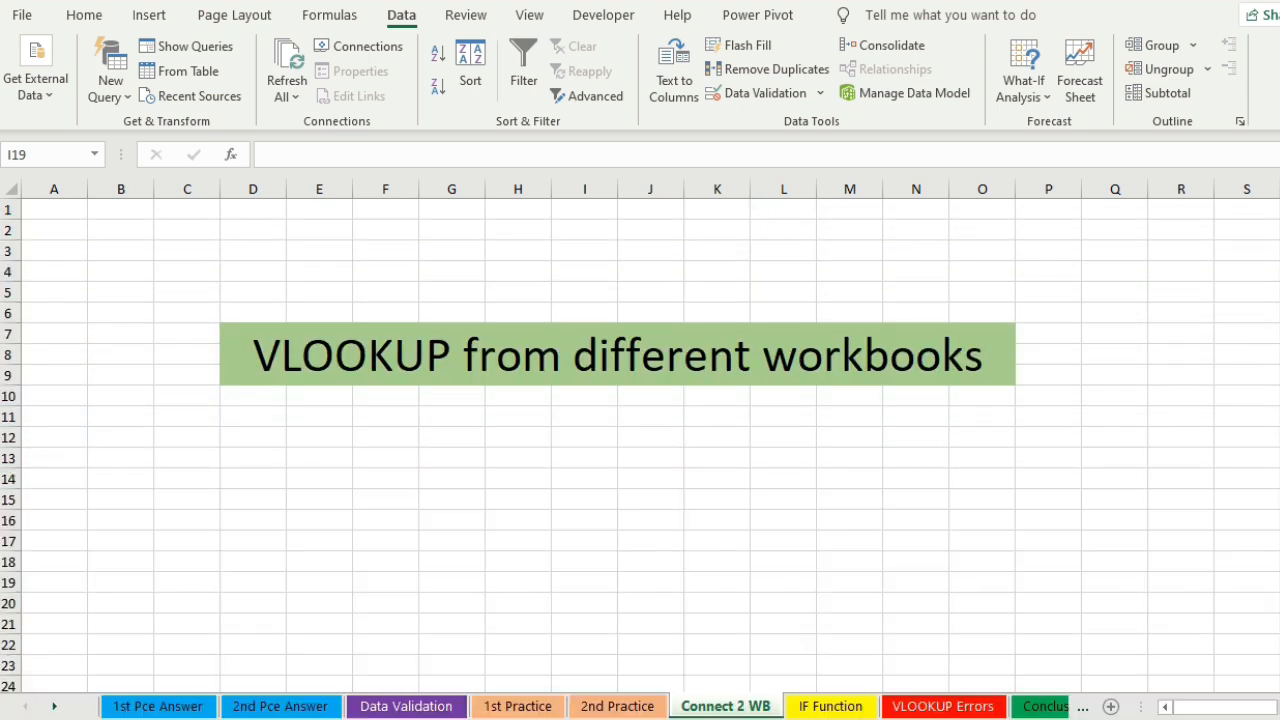
- Look through the 1st Practice, IF Function, VLOOKUP Errors, Conclusion and 2nd Pce Answer sheets
click(516, 706)
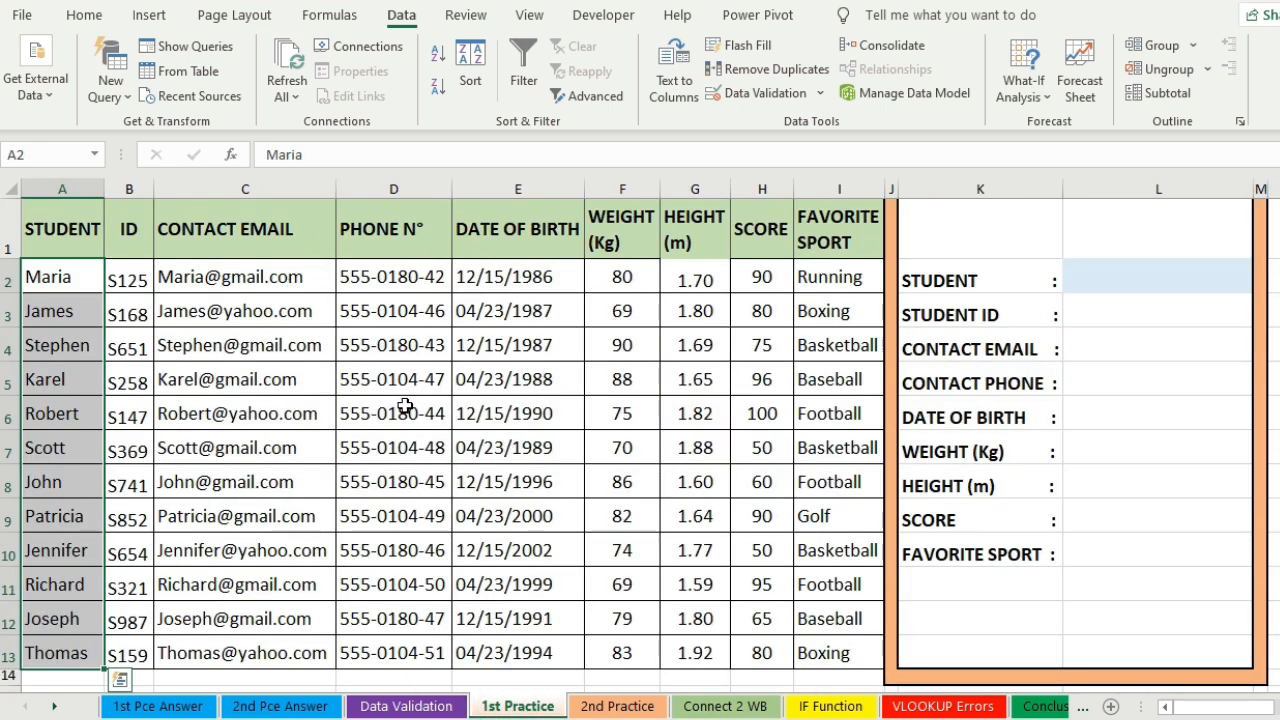
click(826, 706)
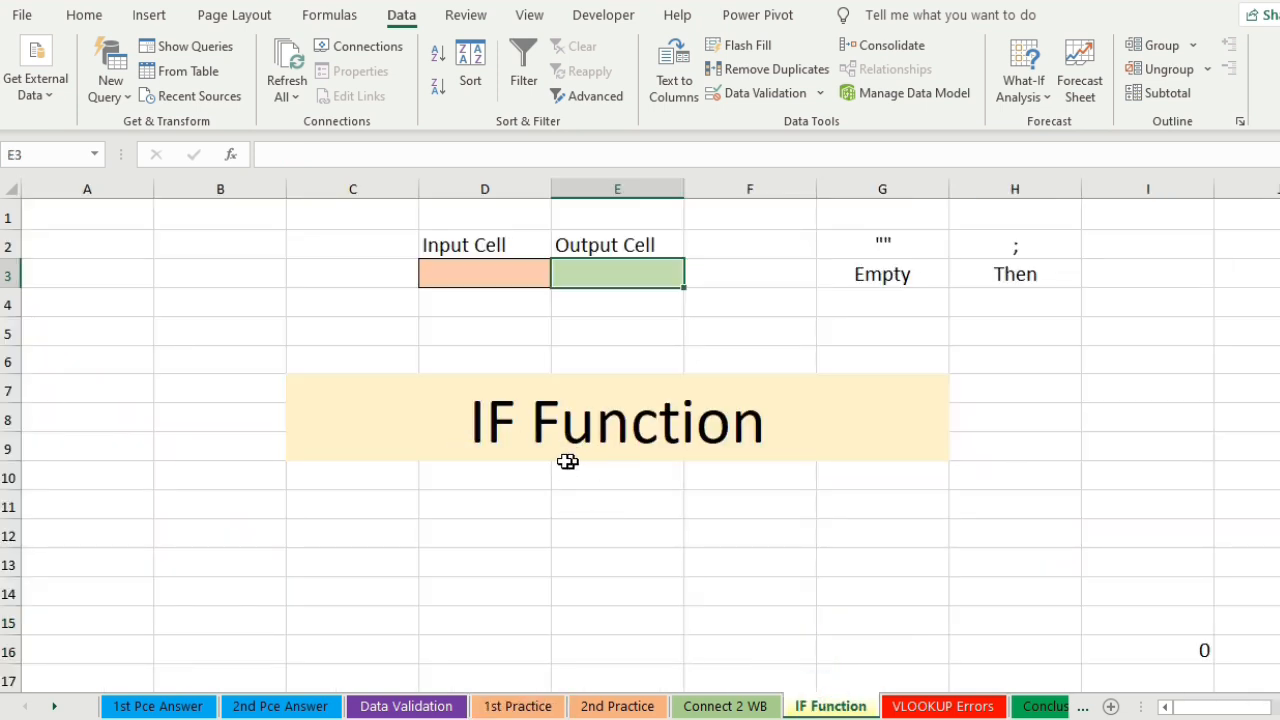
click(944, 706)
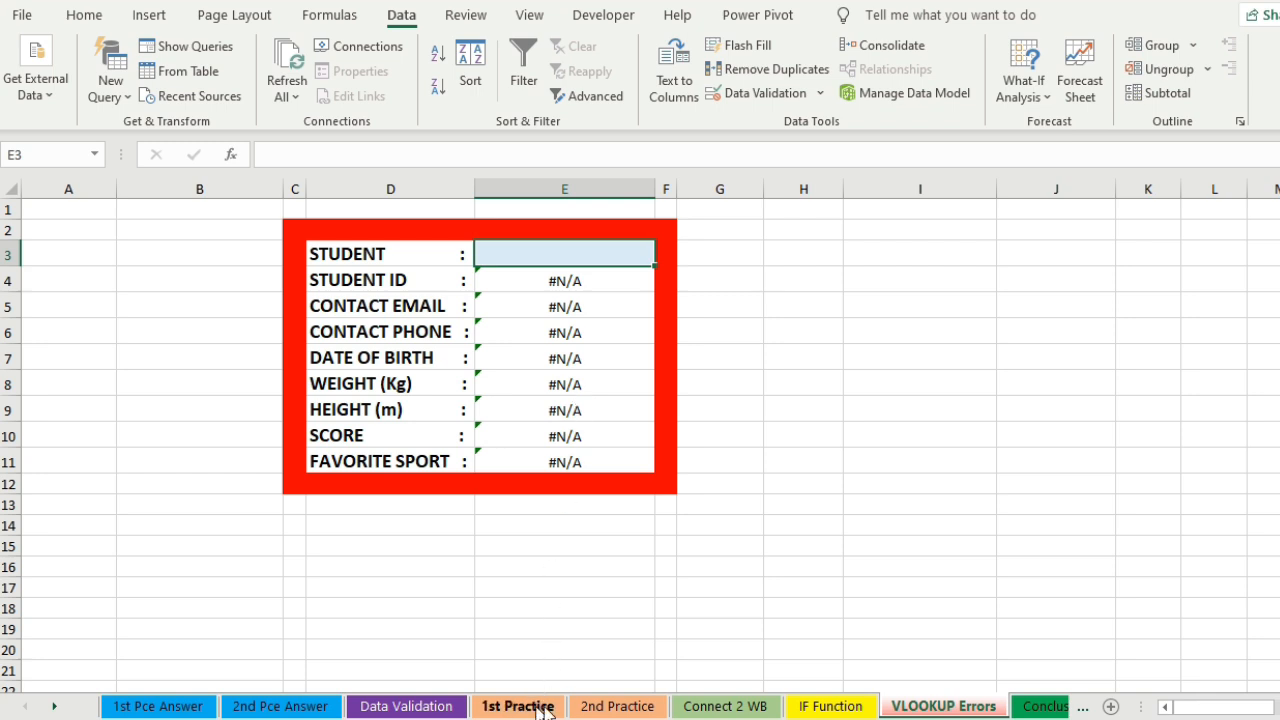
click(1045, 706)
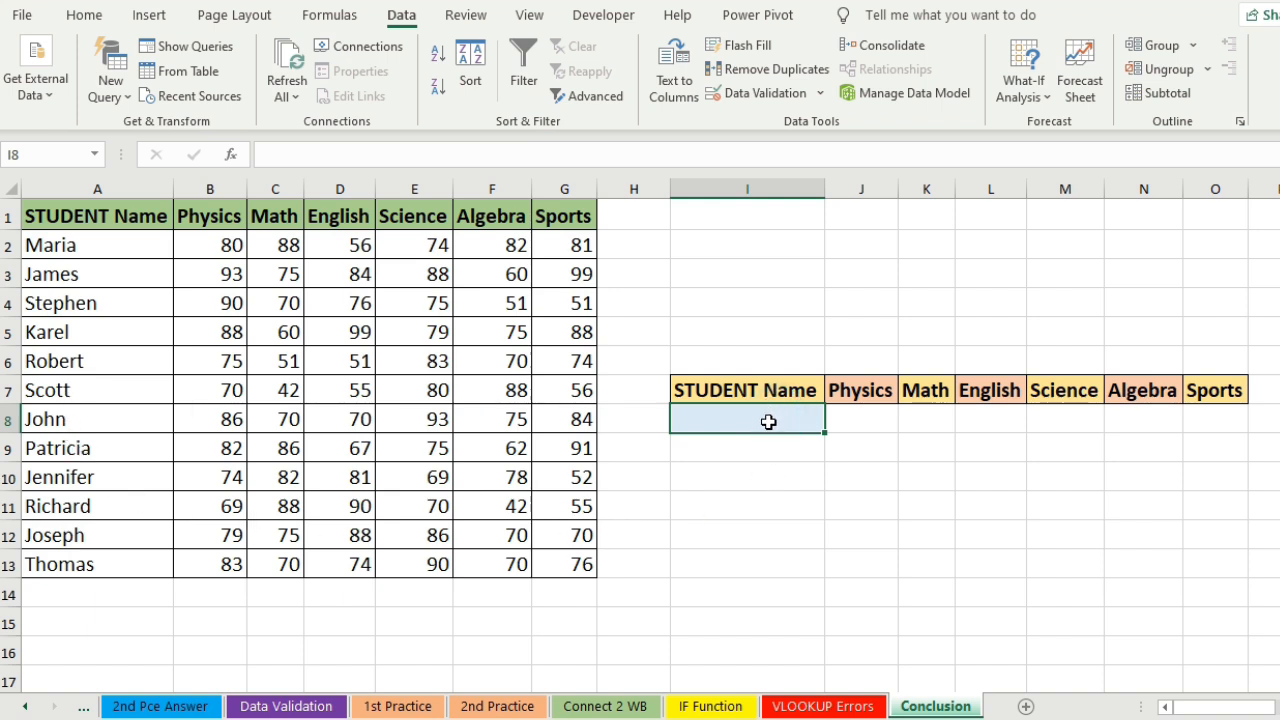
click(431, 710)
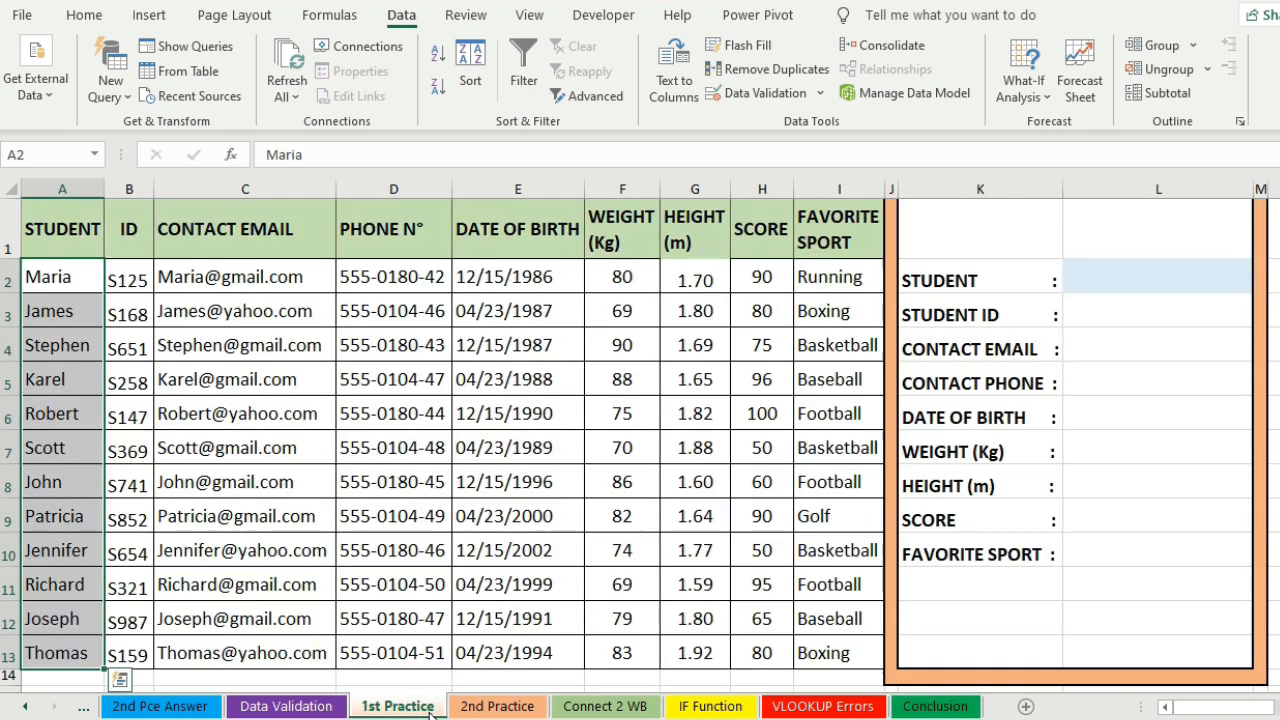
click(183, 706)
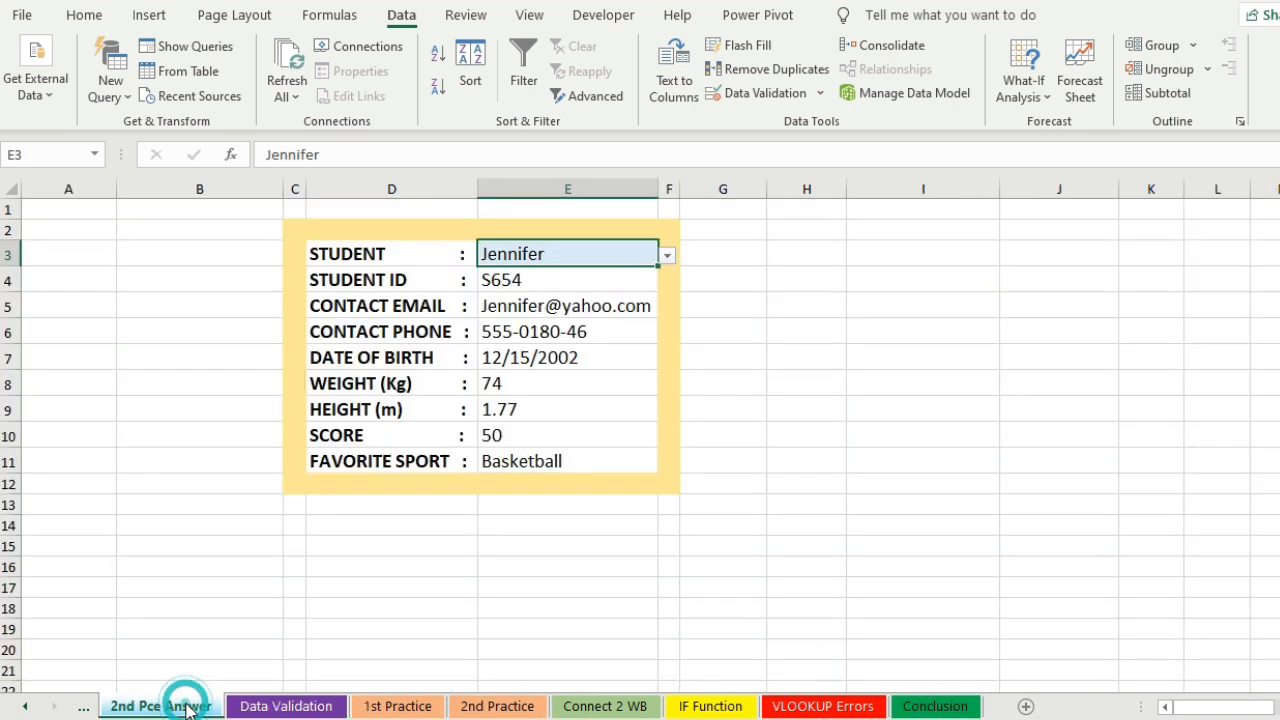
- On the 1st Pce Answer sheet, choose a different student in the dropdown of cell L2 and reopen the list
click(27, 707)
click(138, 708)
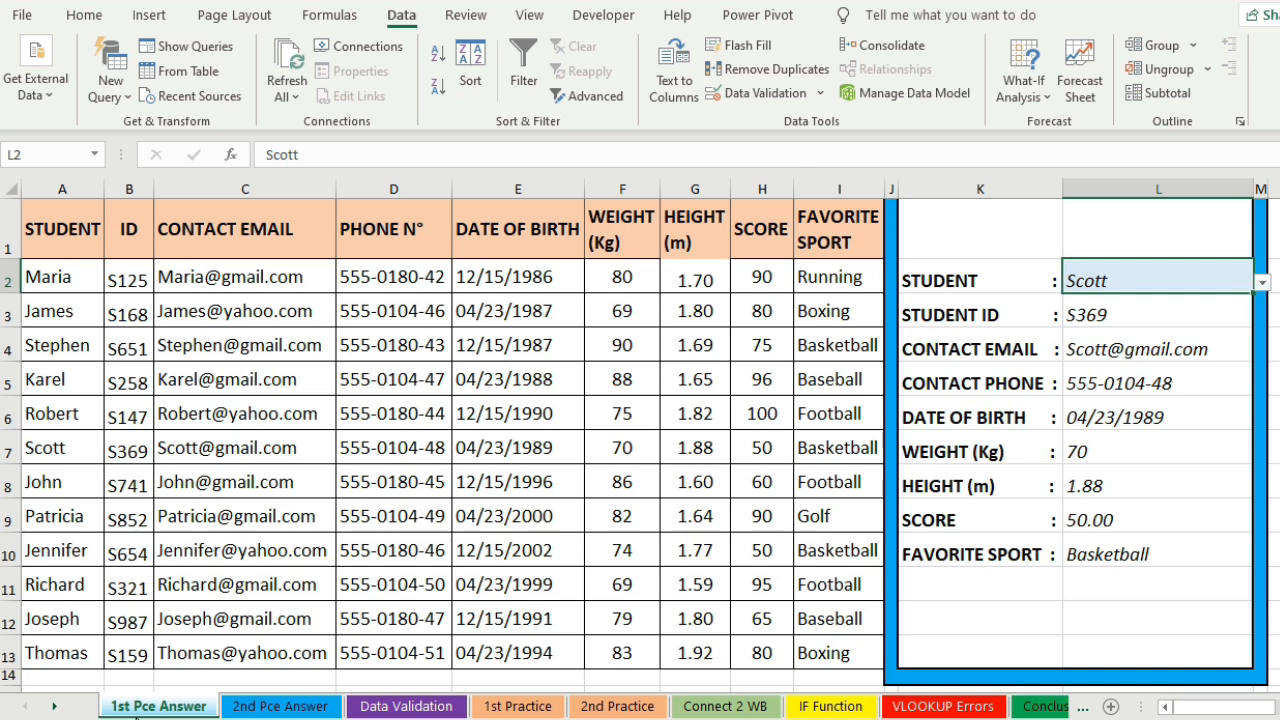
click(1262, 284)
click(1109, 348)
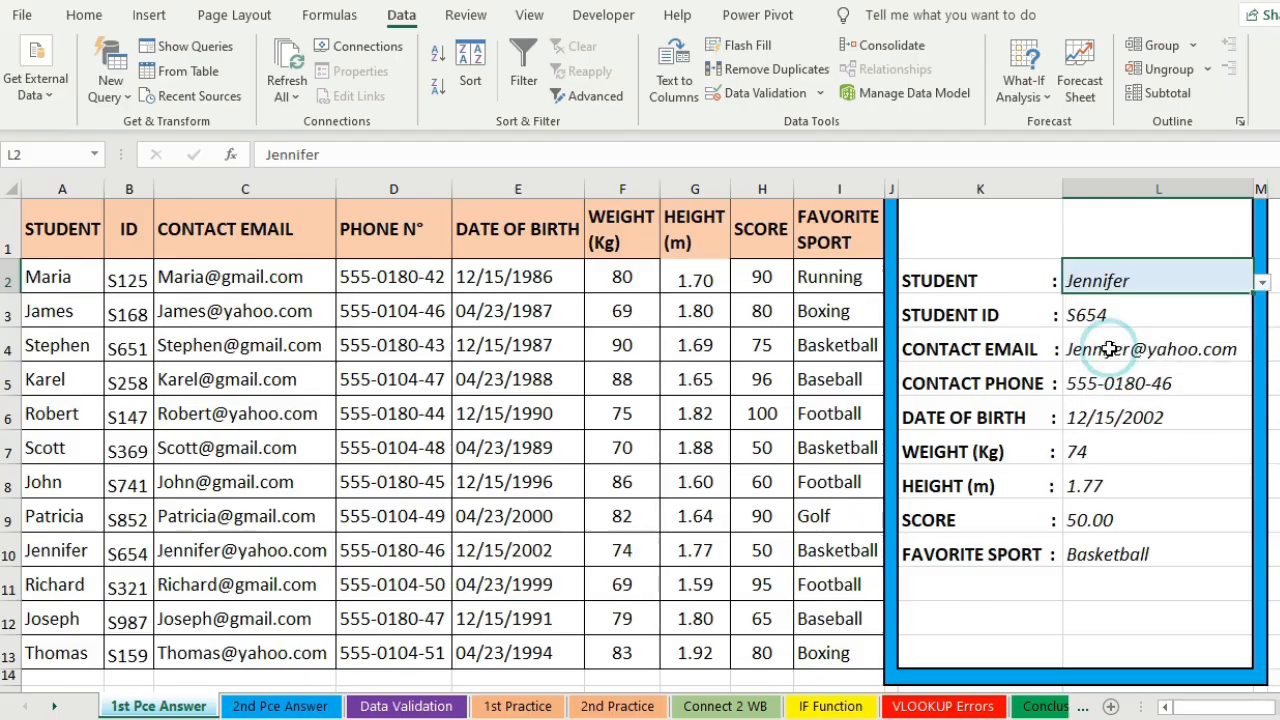
click(1262, 284)
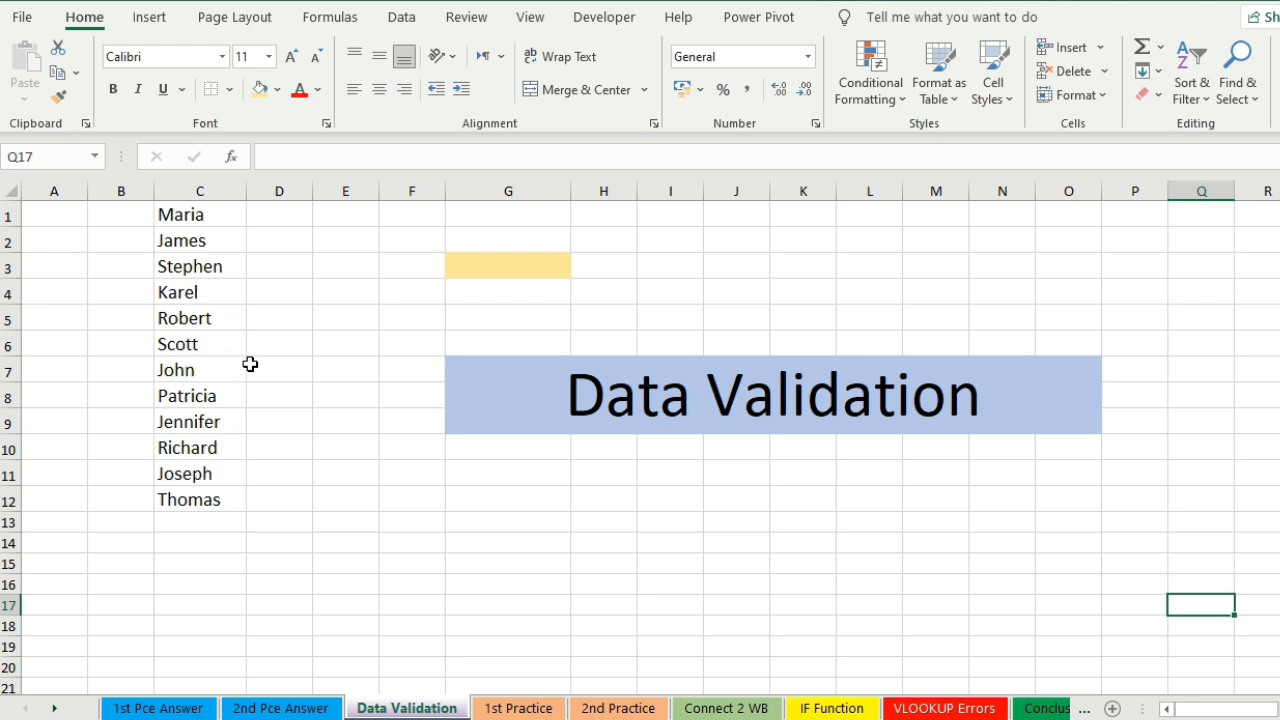
- Add data validation to the yellow cell G3 on the Data Validation sheet, allowing a List with source =$C$1:$C$12
click(537, 266)
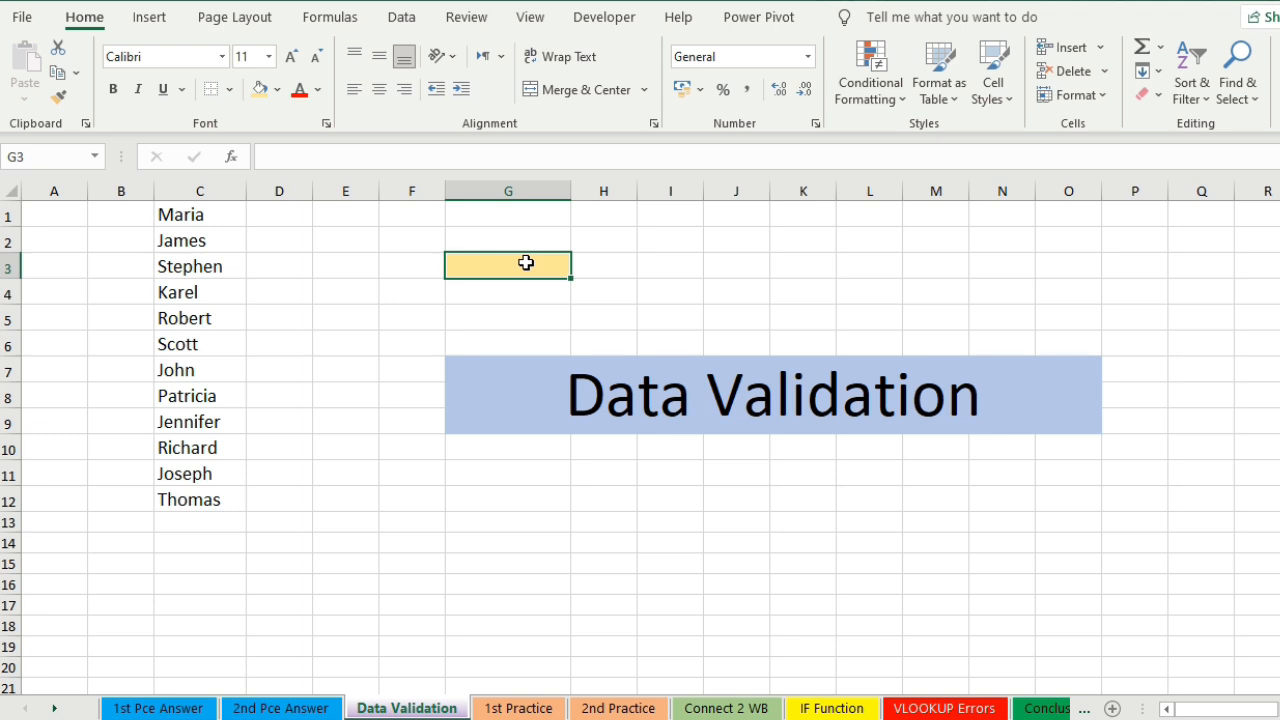
click(712, 307)
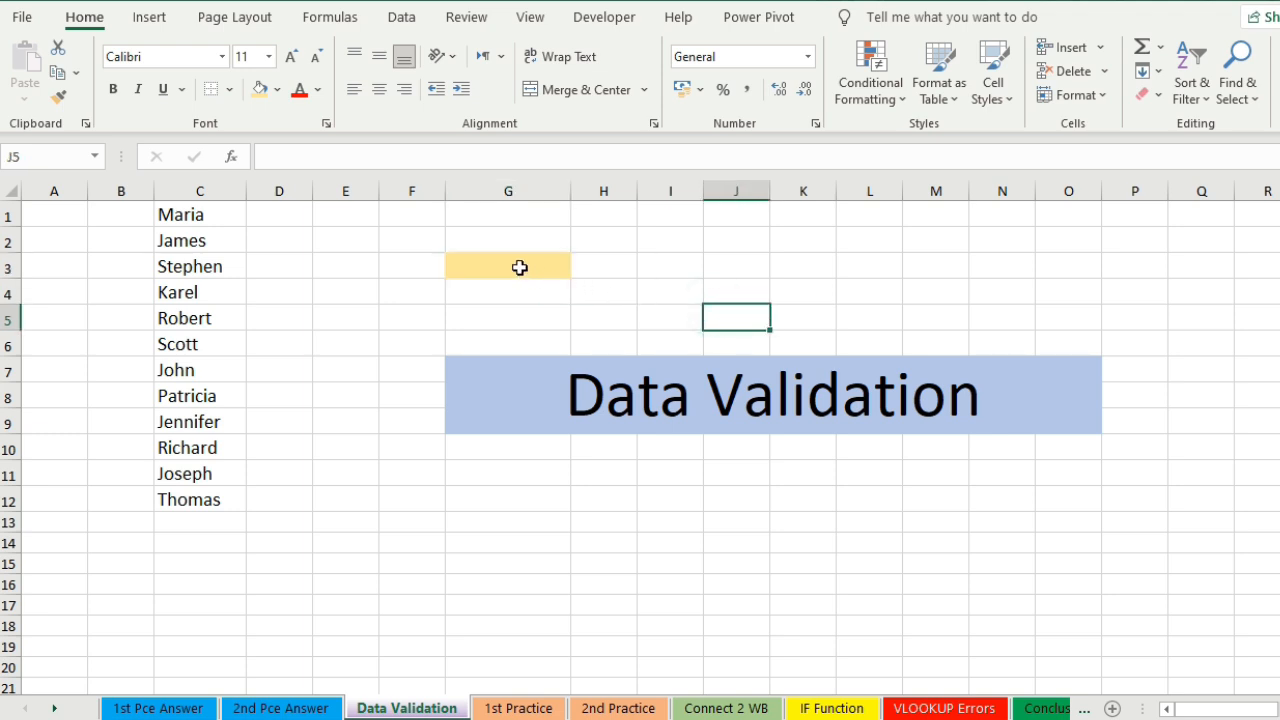
click(520, 262)
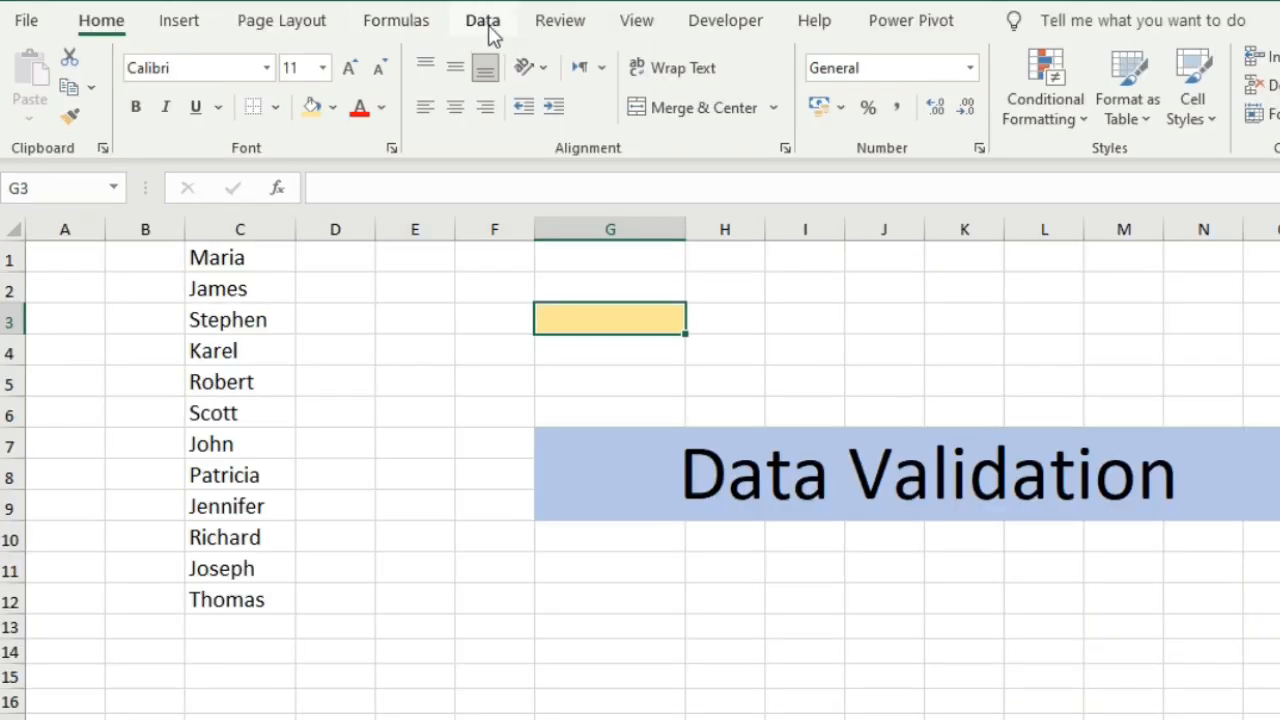
click(486, 22)
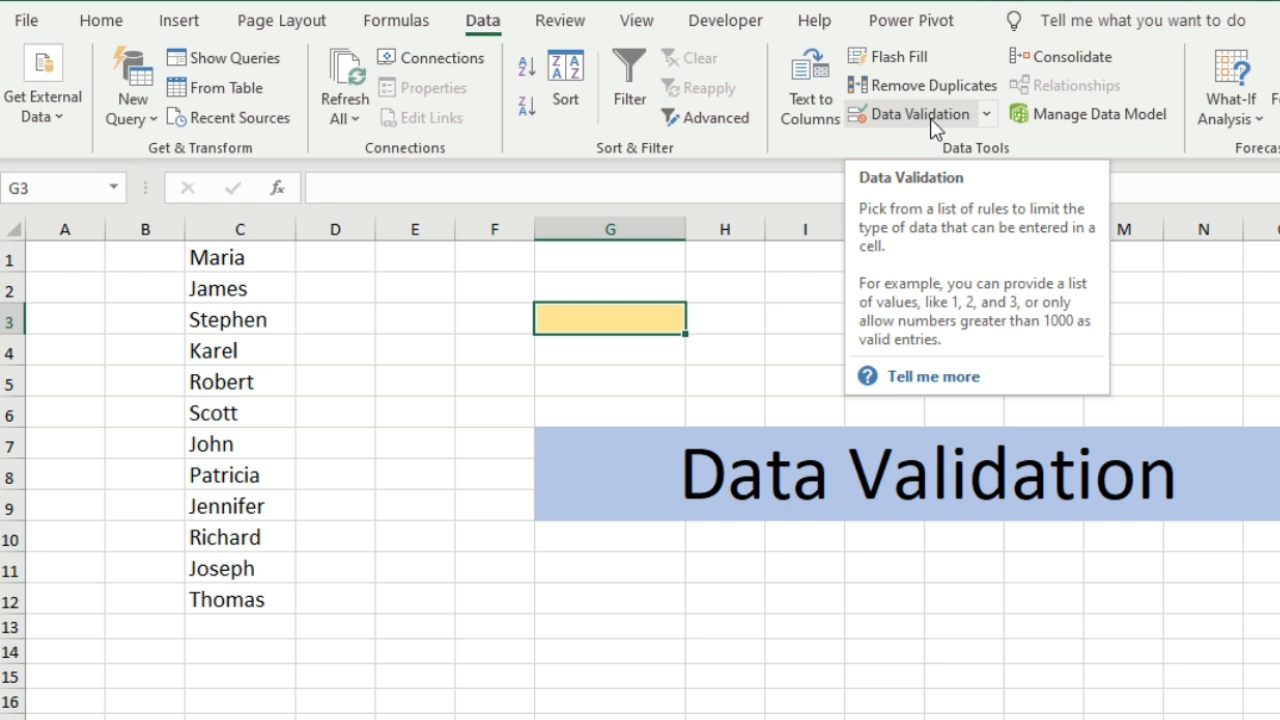
click(932, 118)
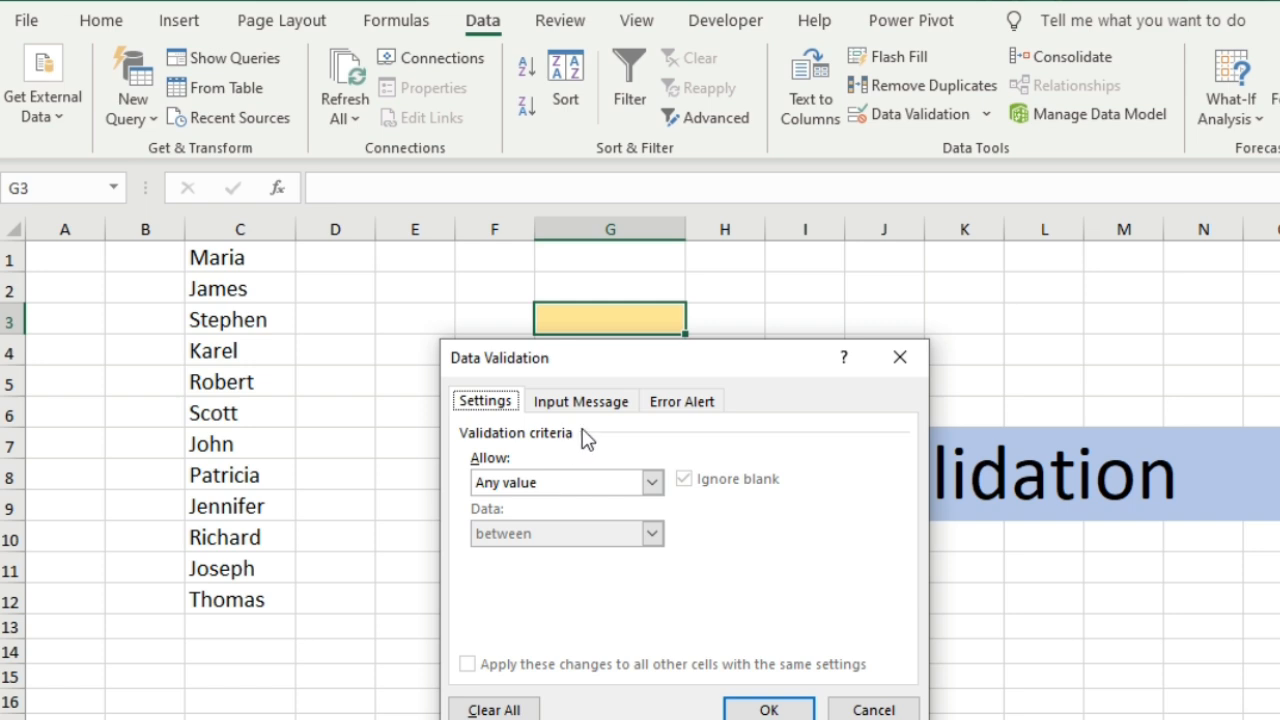
click(653, 484)
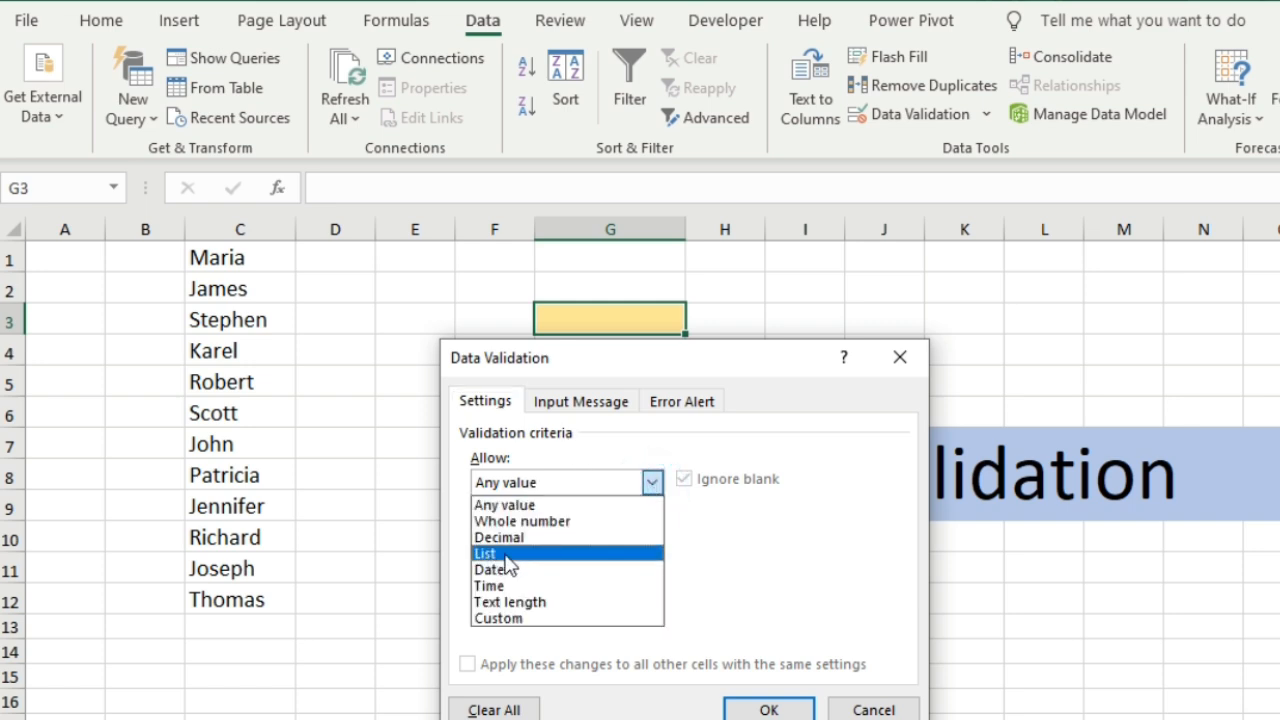
click(500, 556)
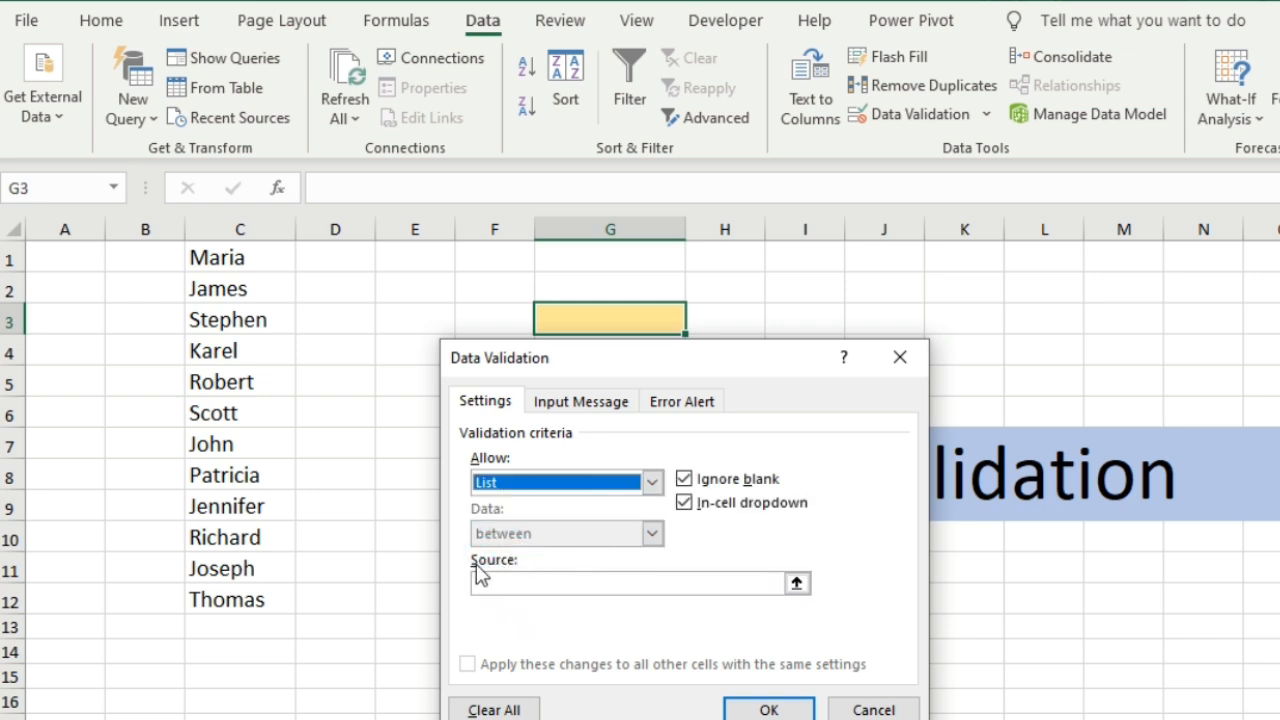
click(546, 583)
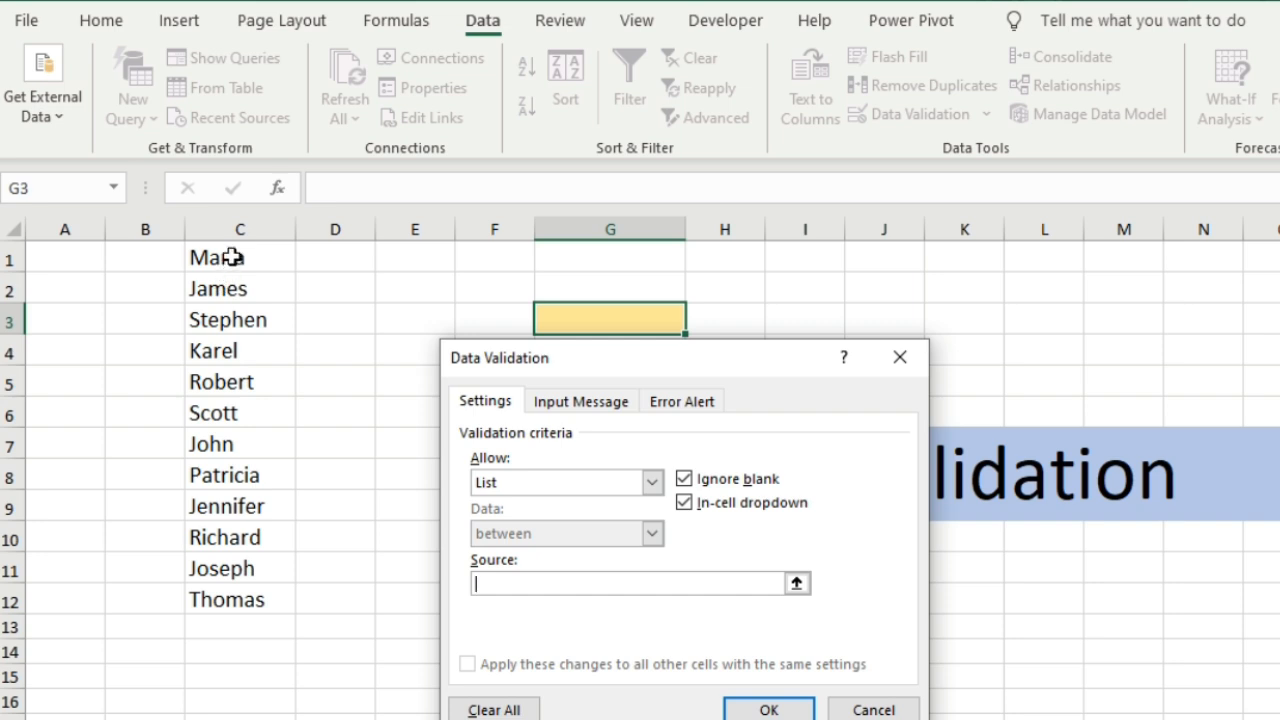
drag(233, 255, 247, 598)
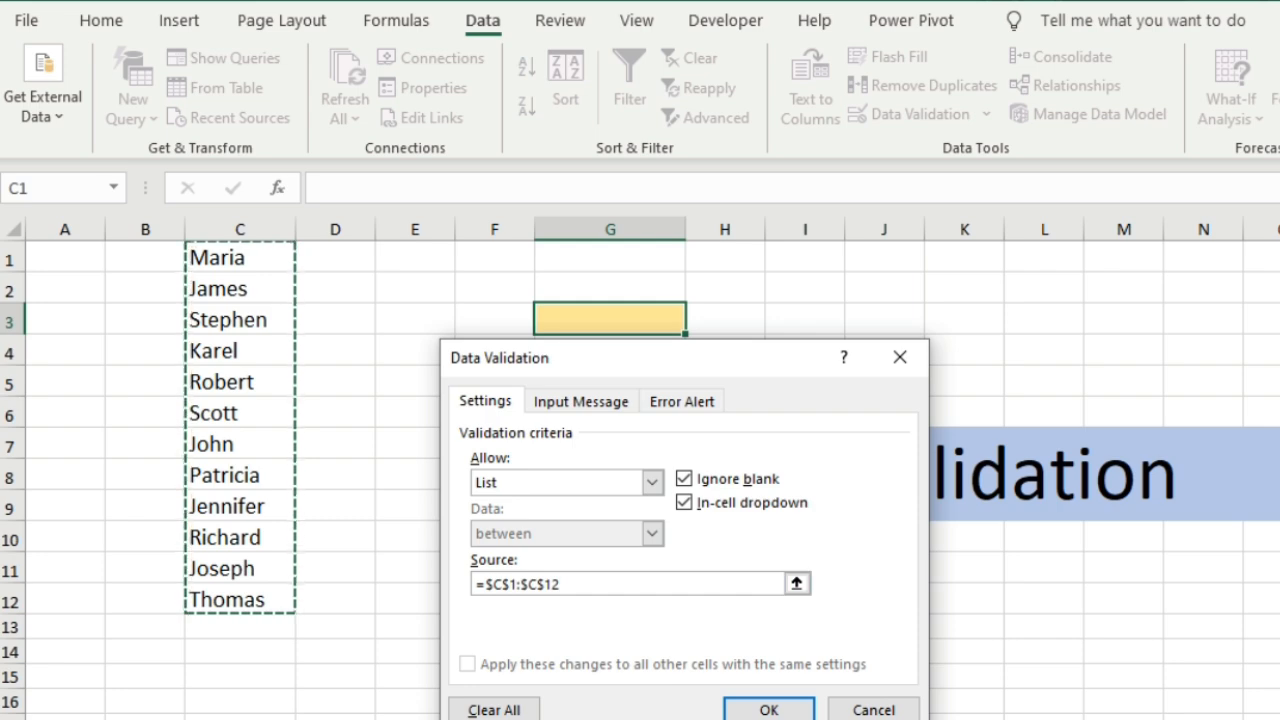
click(775, 710)
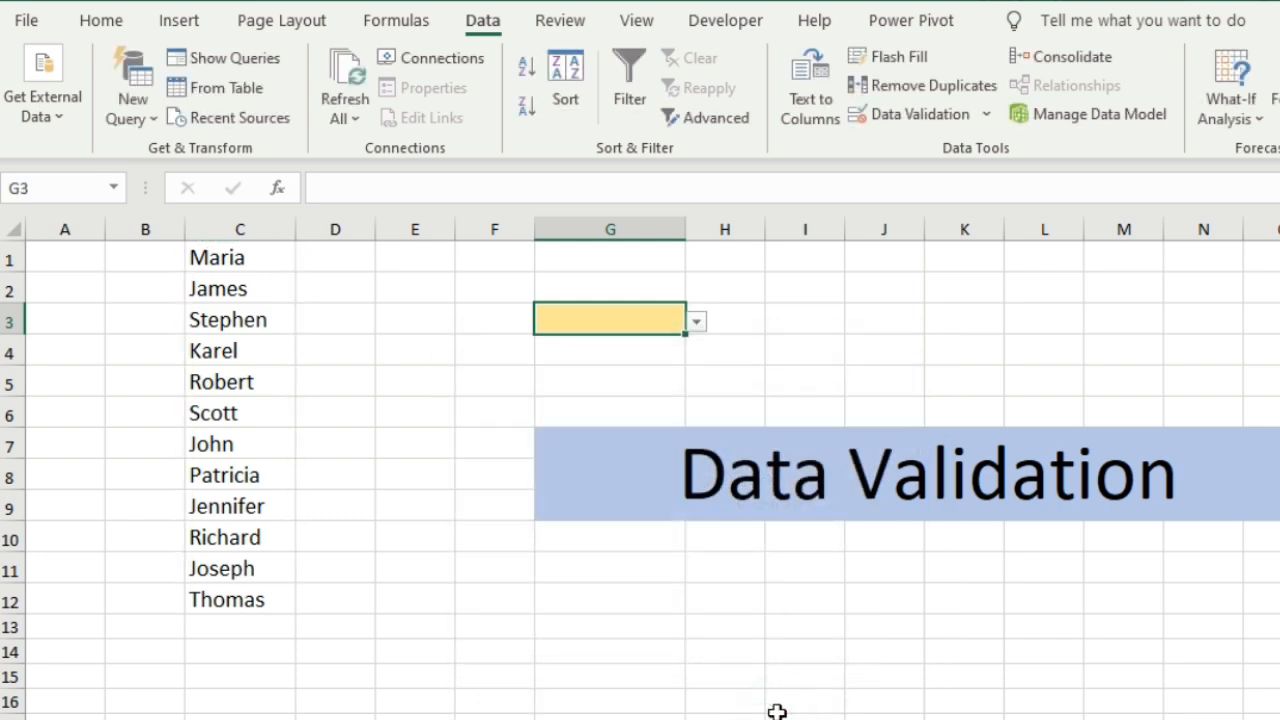
- Deselect and reselect cell G3, and open its dropdown to check the list of names
click(805, 650)
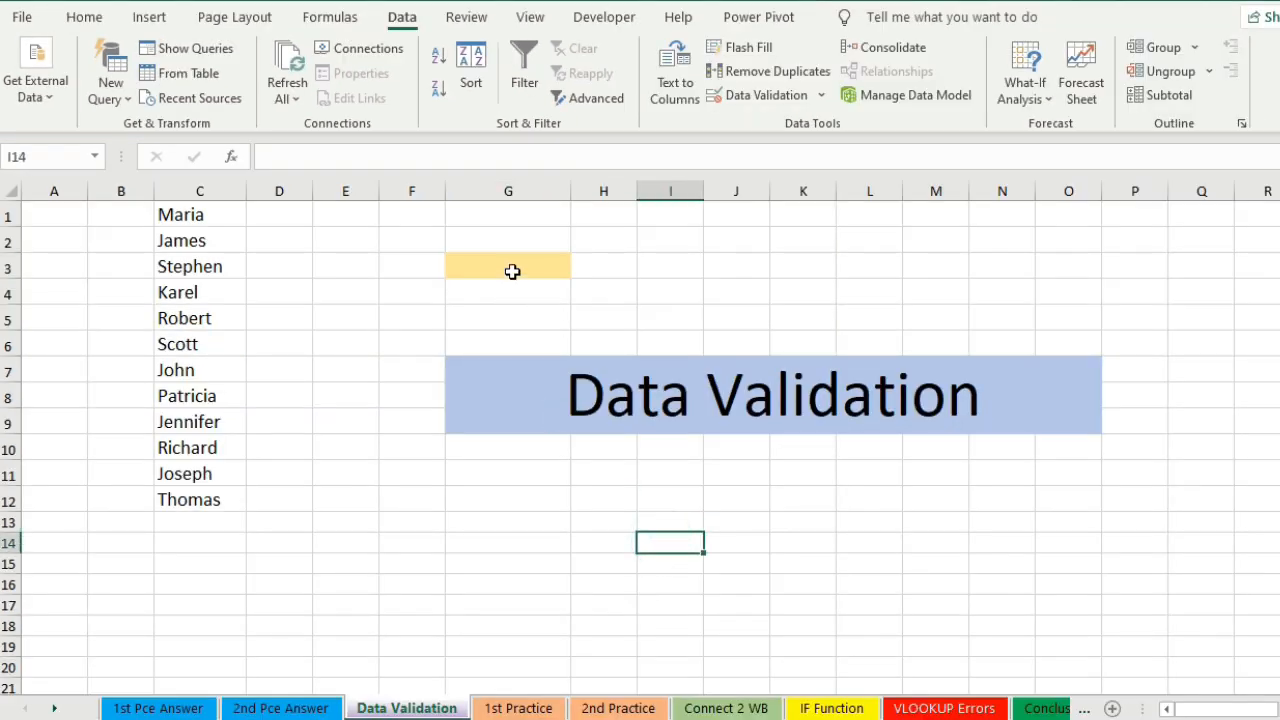
click(512, 272)
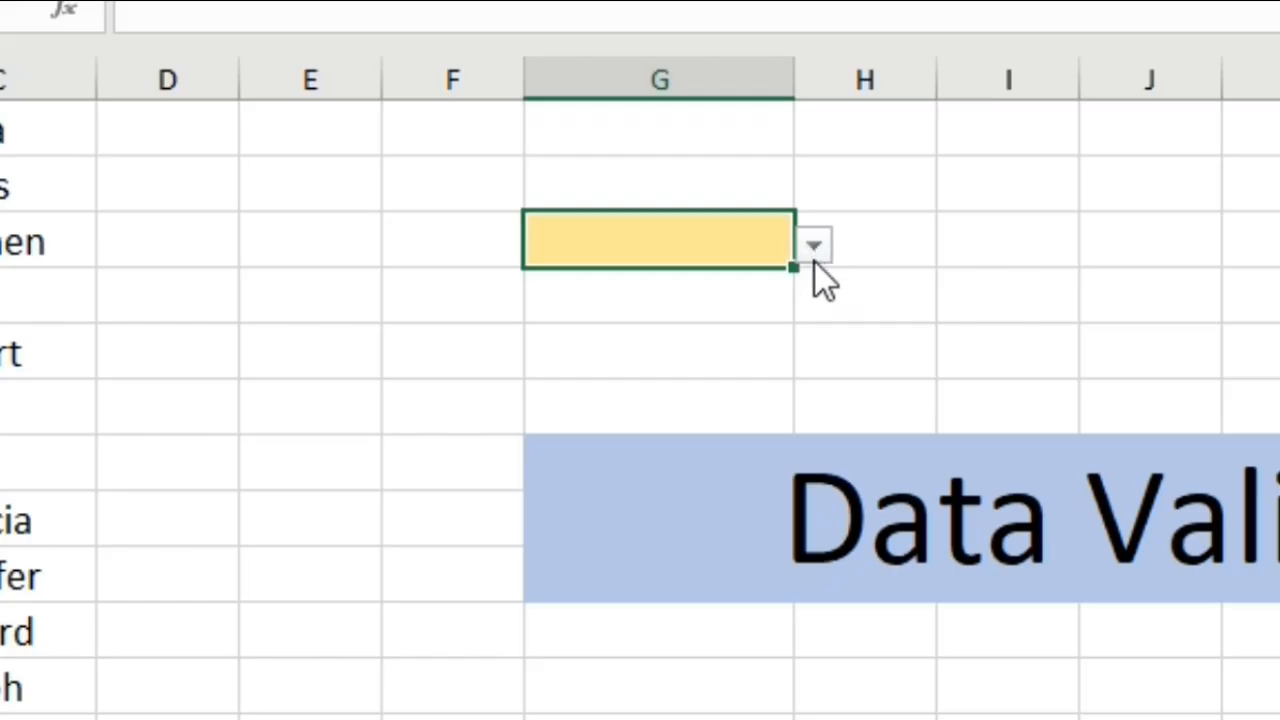
click(816, 254)
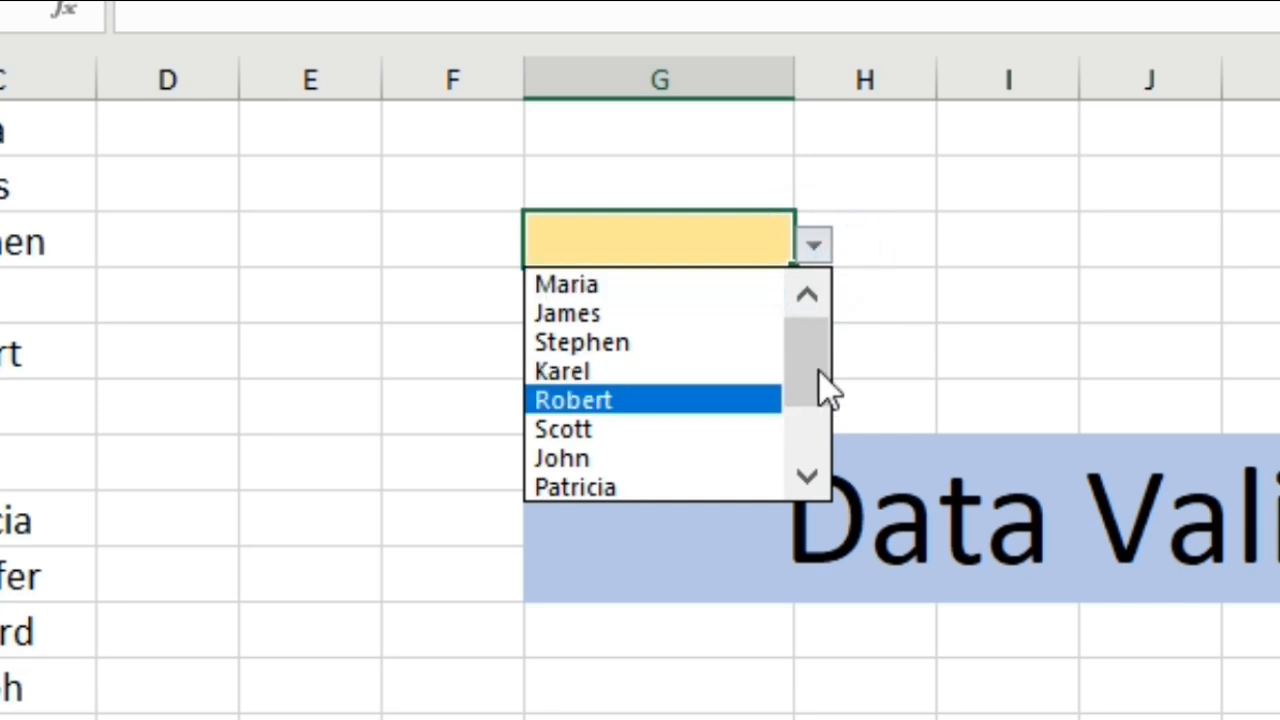
- Look through the full list of names in G3's dropdown, down to its end, and close it
drag(818, 340, 820, 425)
drag(810, 385, 800, 330)
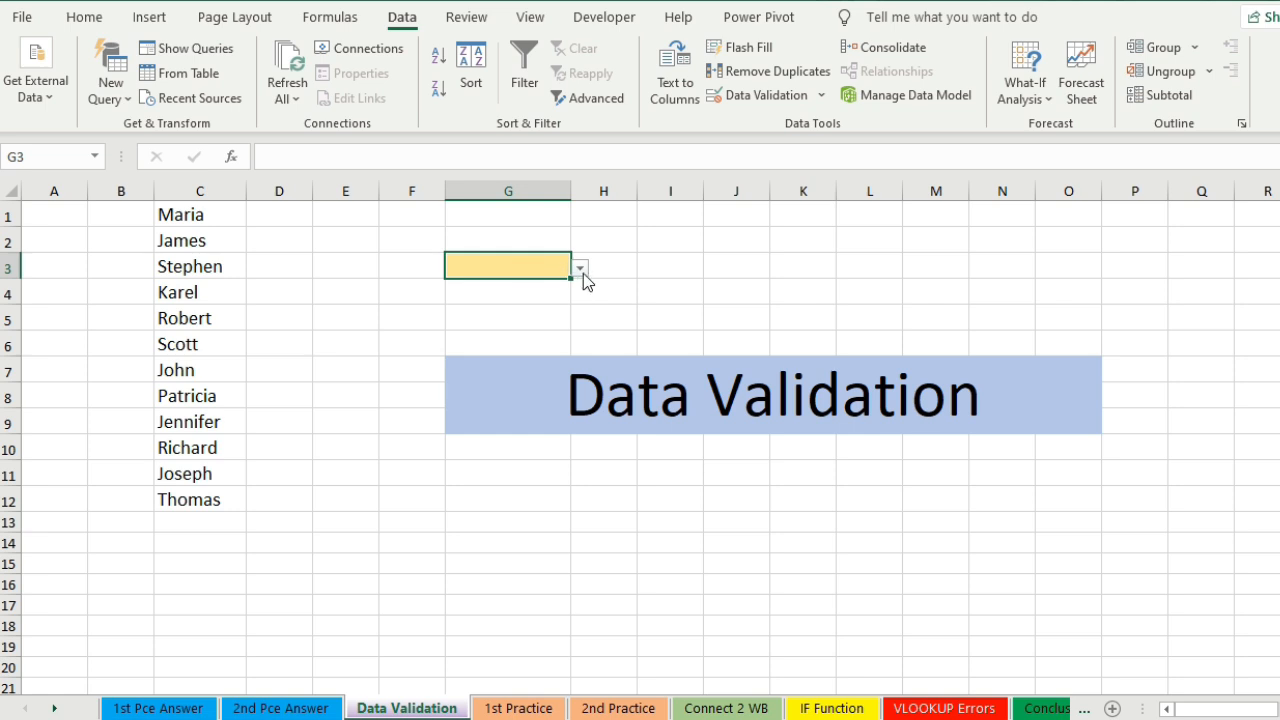
click(581, 268)
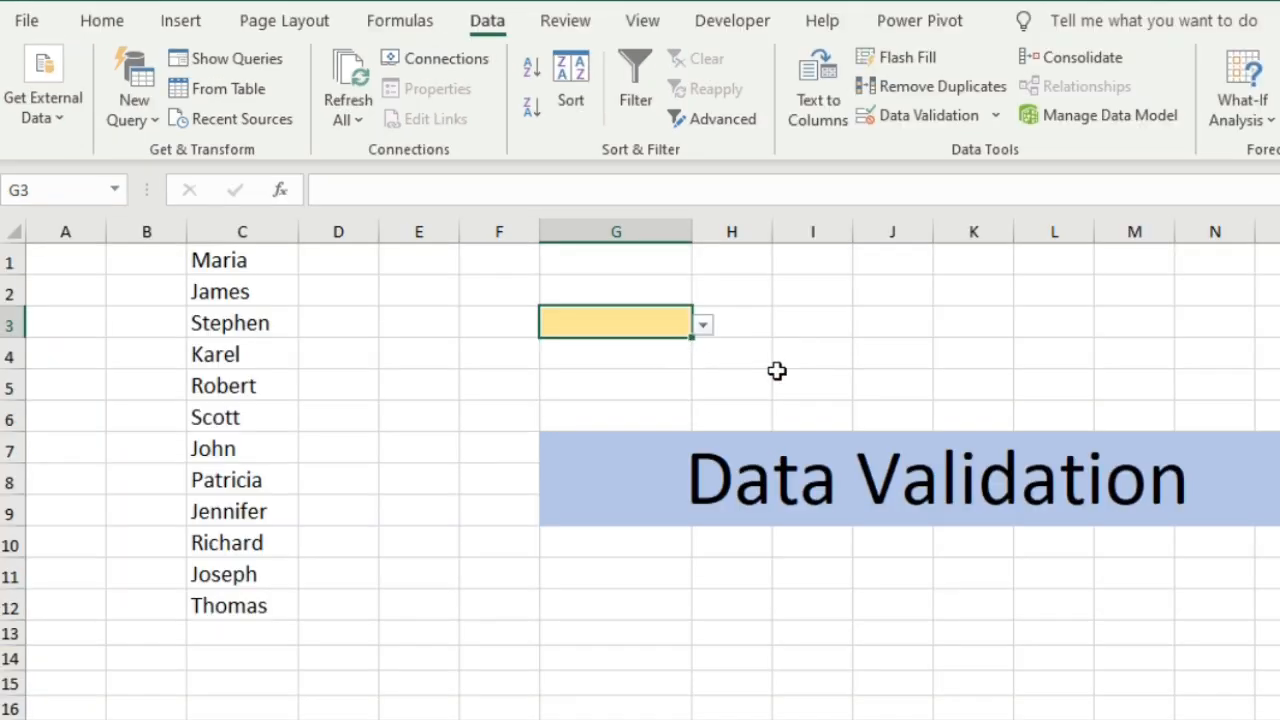
- Clear all data validation settings from cell G3 and reselect the cell to check for its dropdown
click(777, 371)
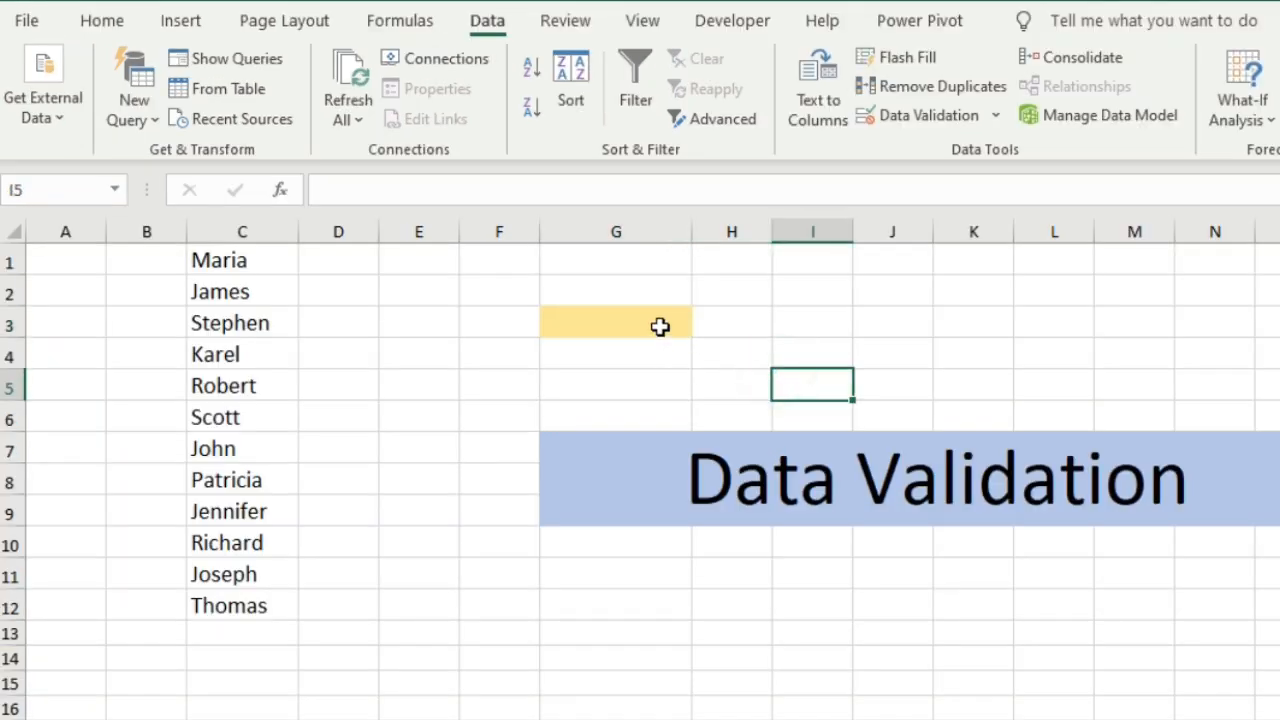
click(660, 326)
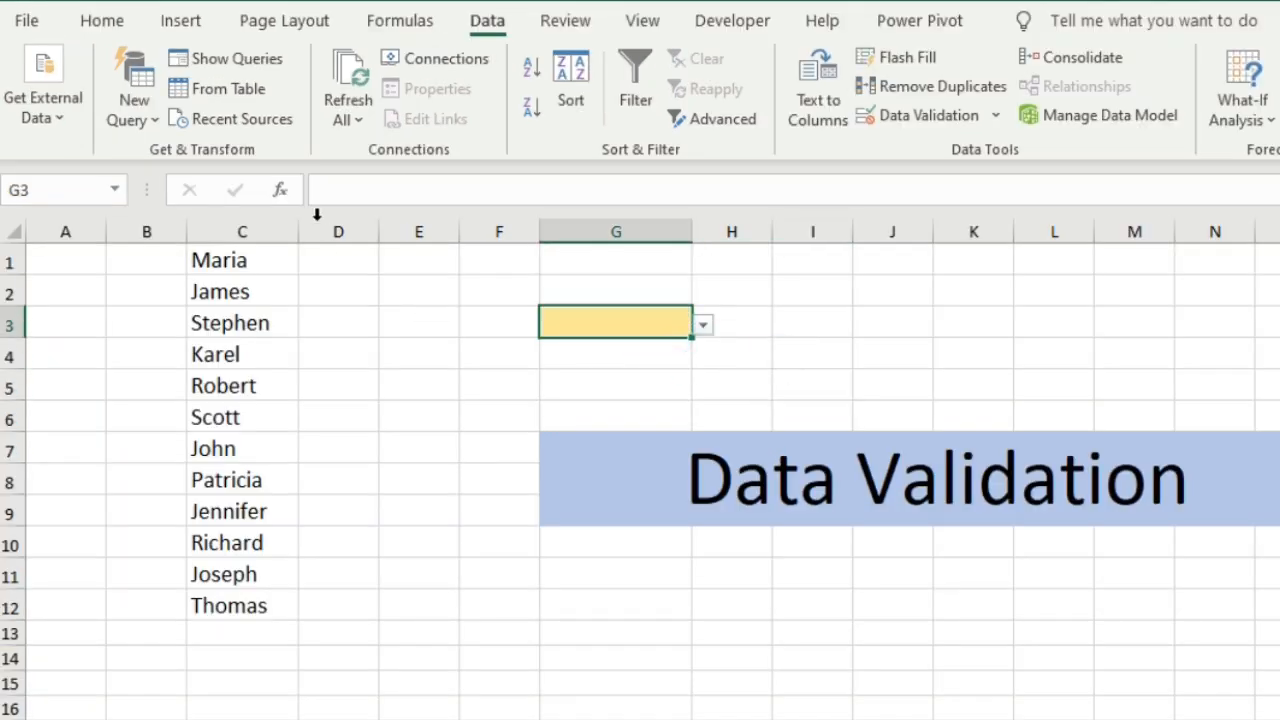
click(479, 22)
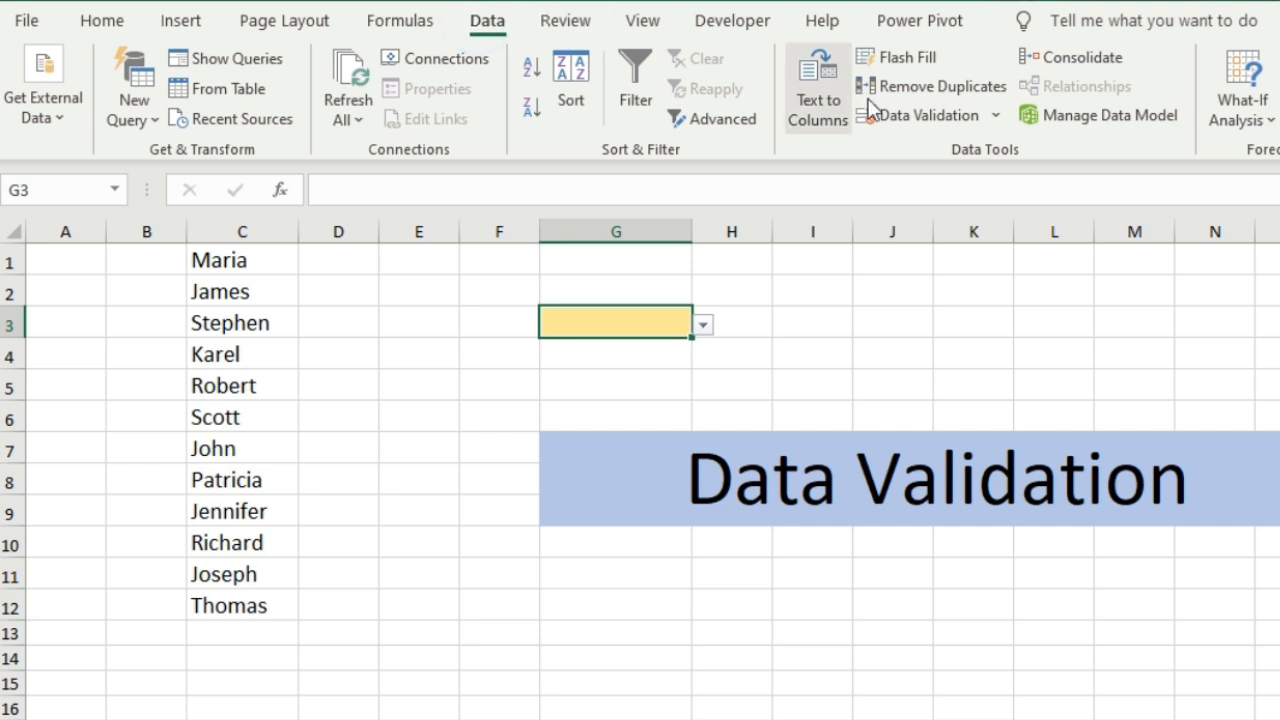
click(920, 116)
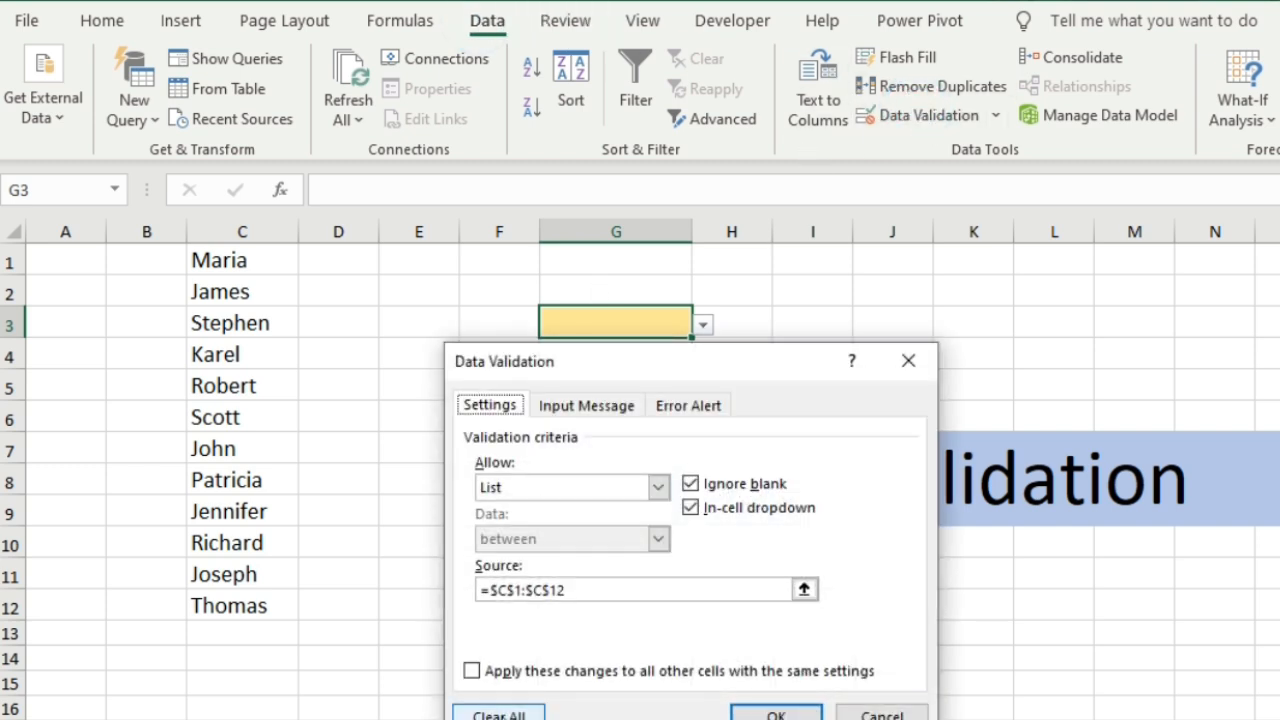
click(498, 714)
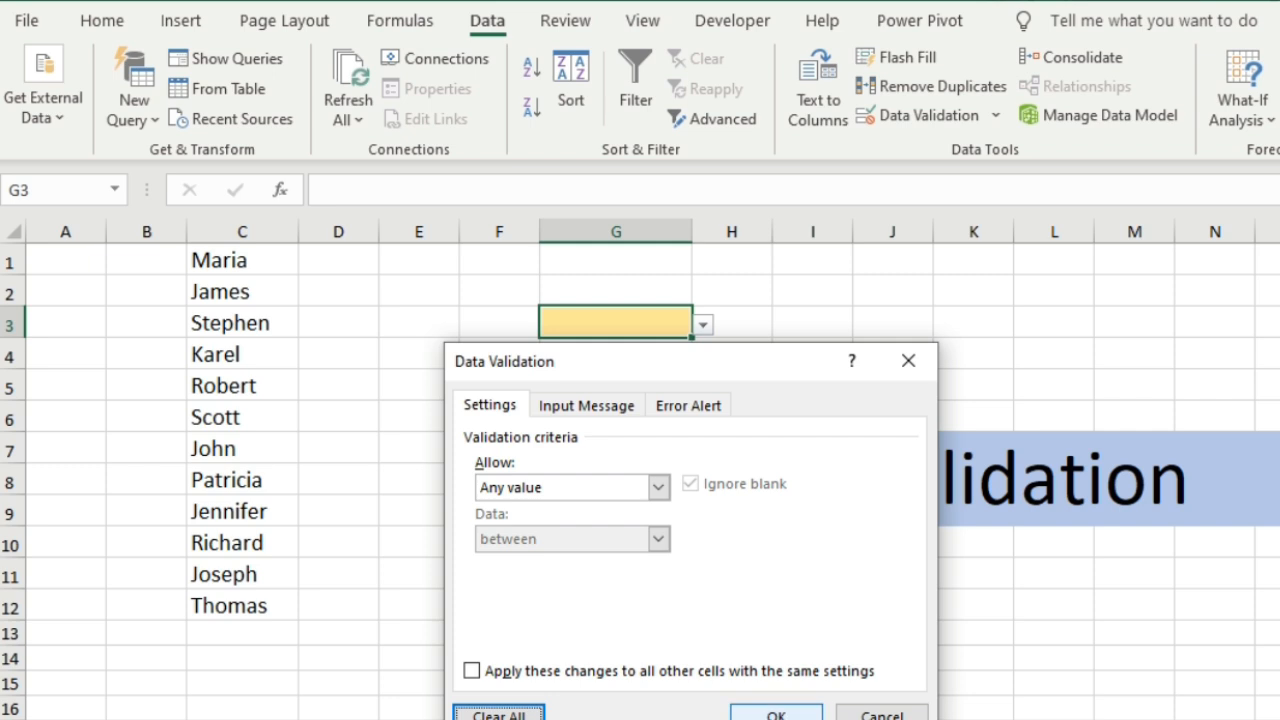
click(776, 714)
click(766, 358)
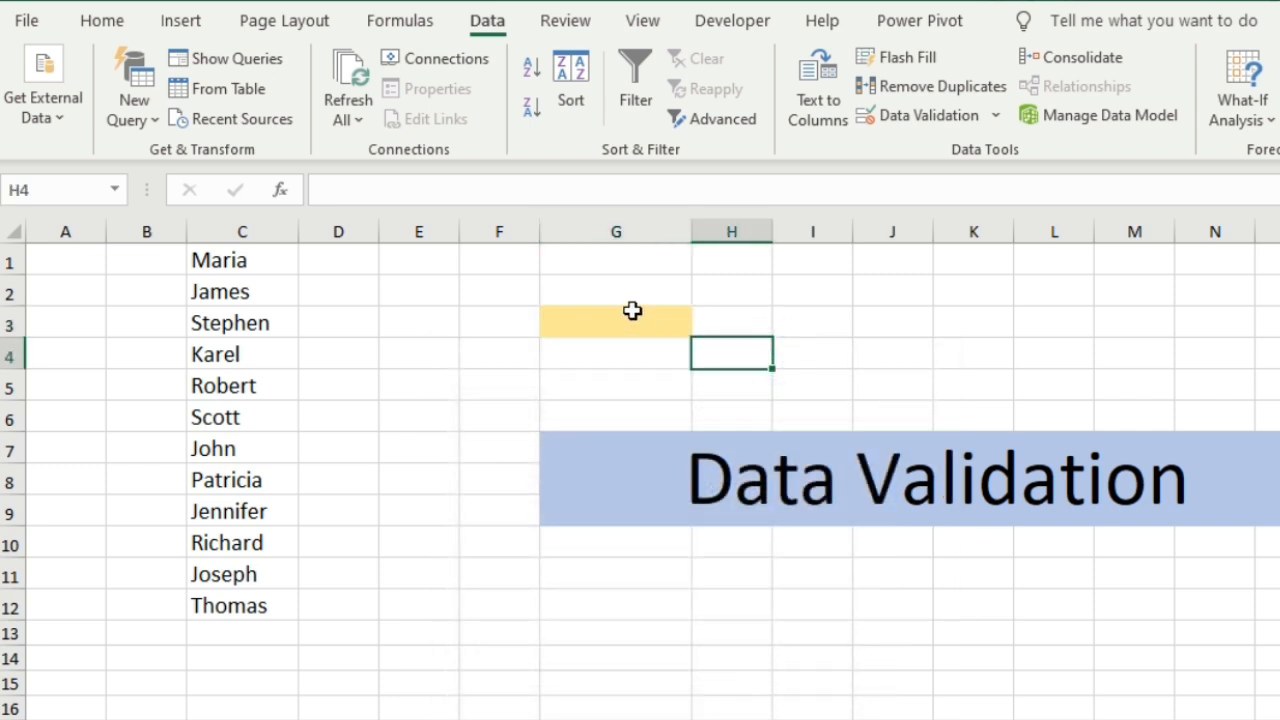
click(658, 314)
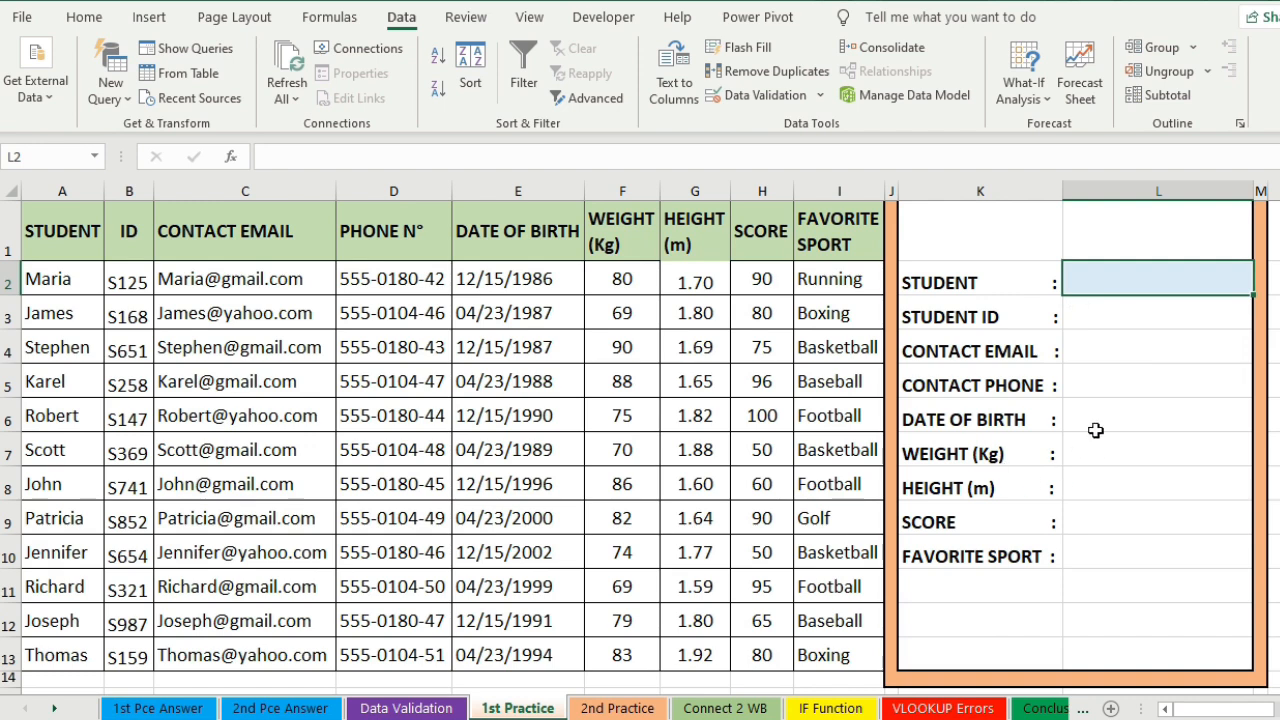
click(1119, 386)
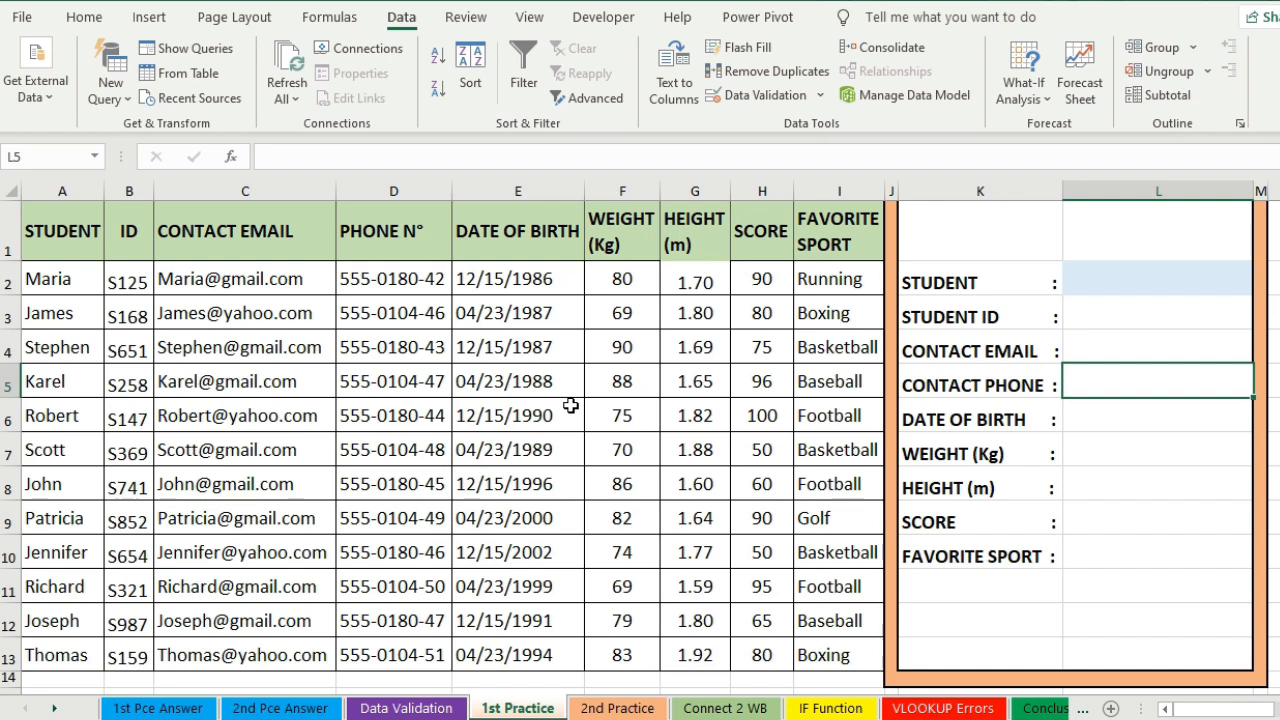
key(Up)
key(Up)
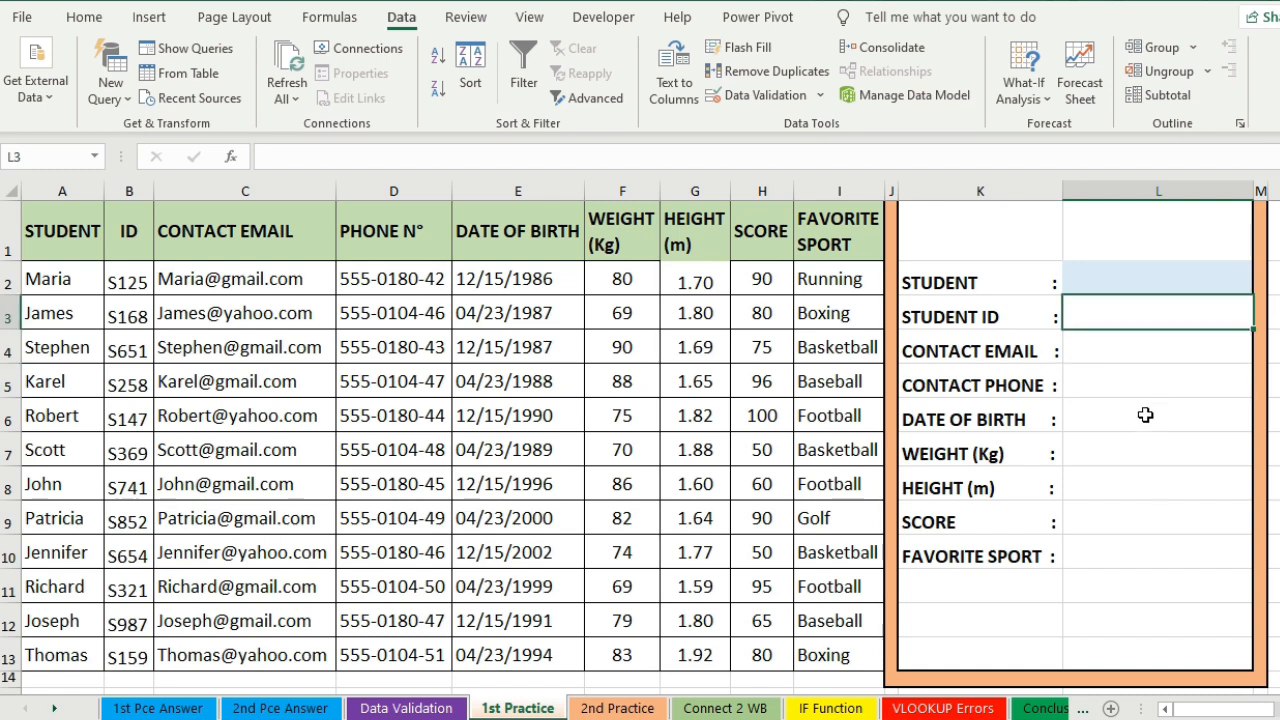
- On the 1st Pce Answer sheet, choose two other students in turn in L2's dropdown, then select row 11 for comparison
click(155, 708)
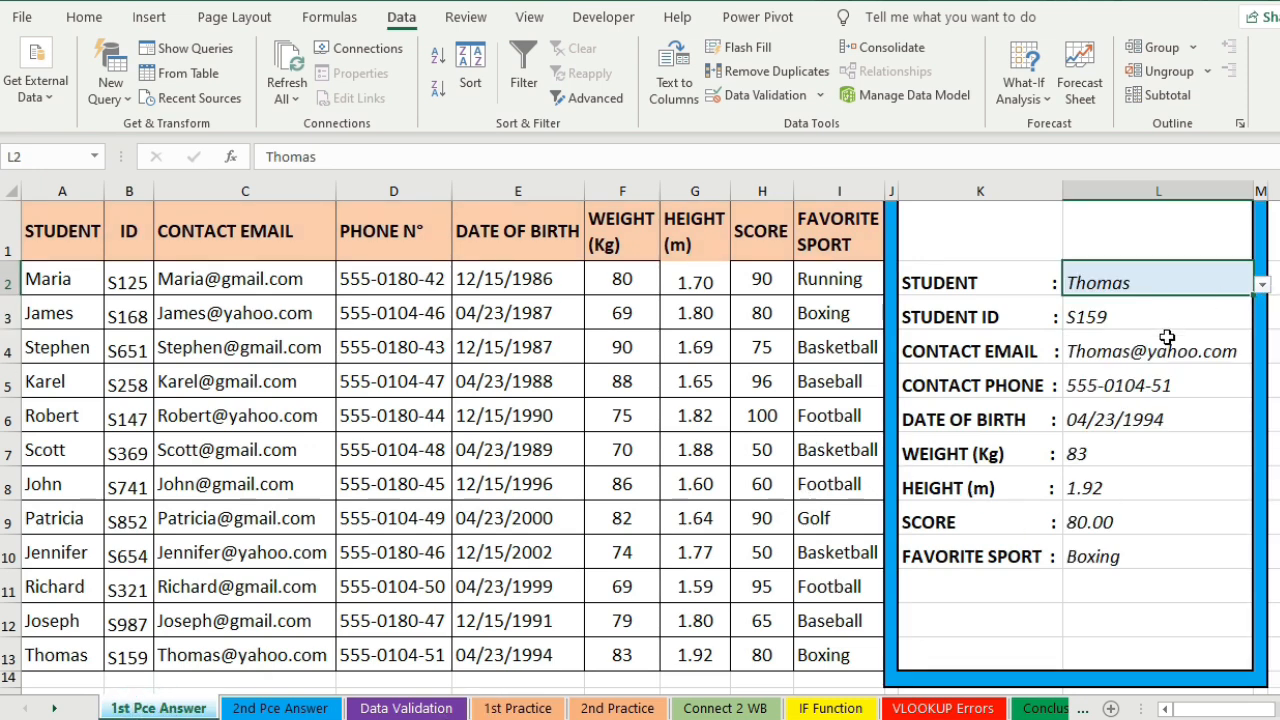
click(1261, 285)
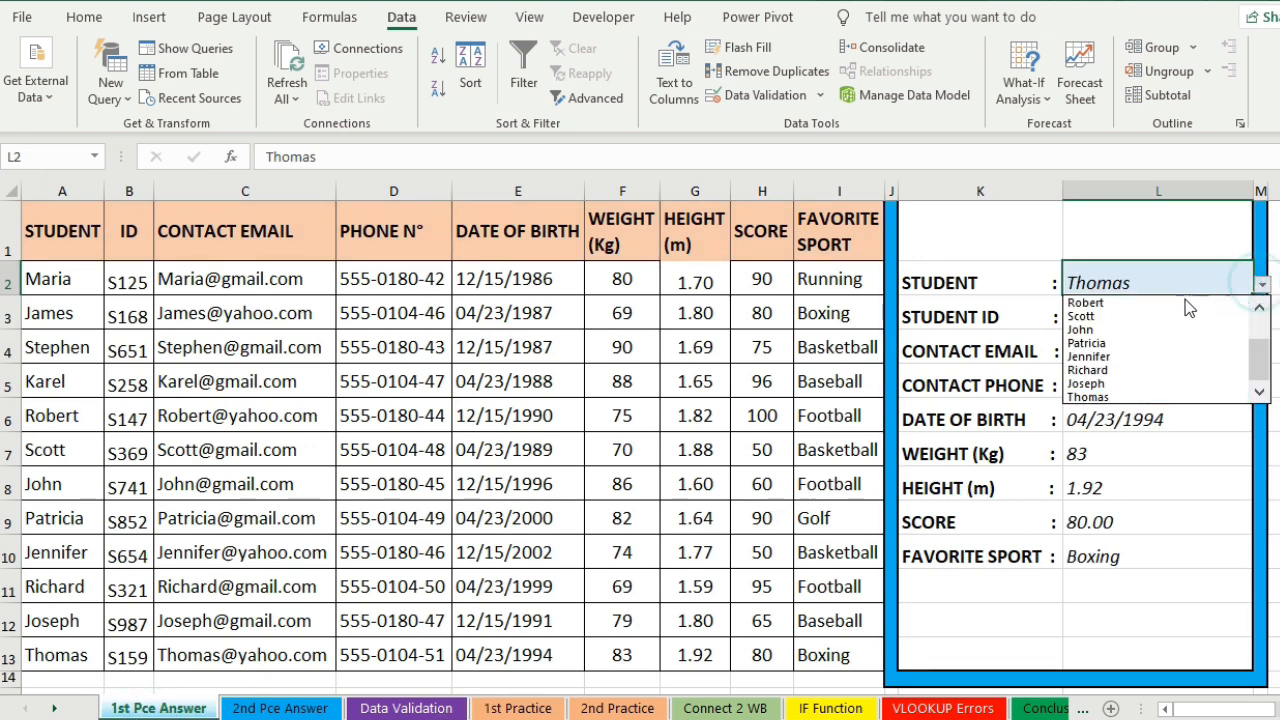
click(1110, 343)
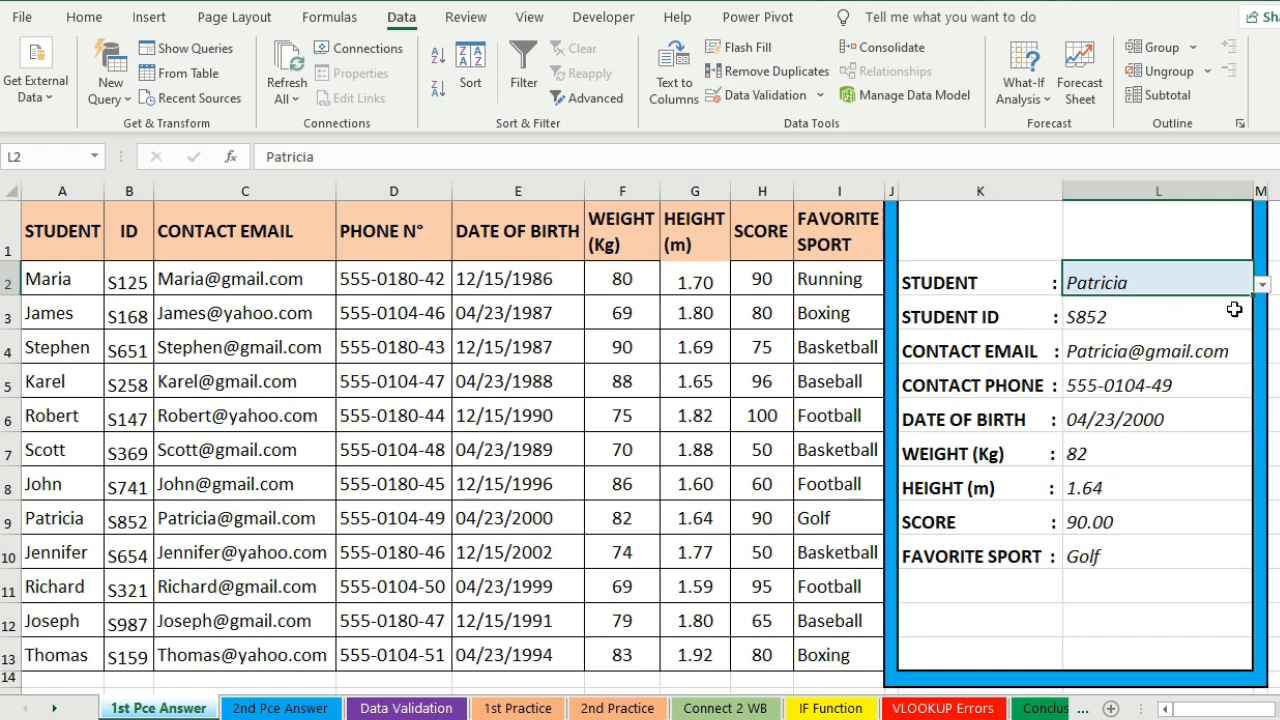
click(1263, 287)
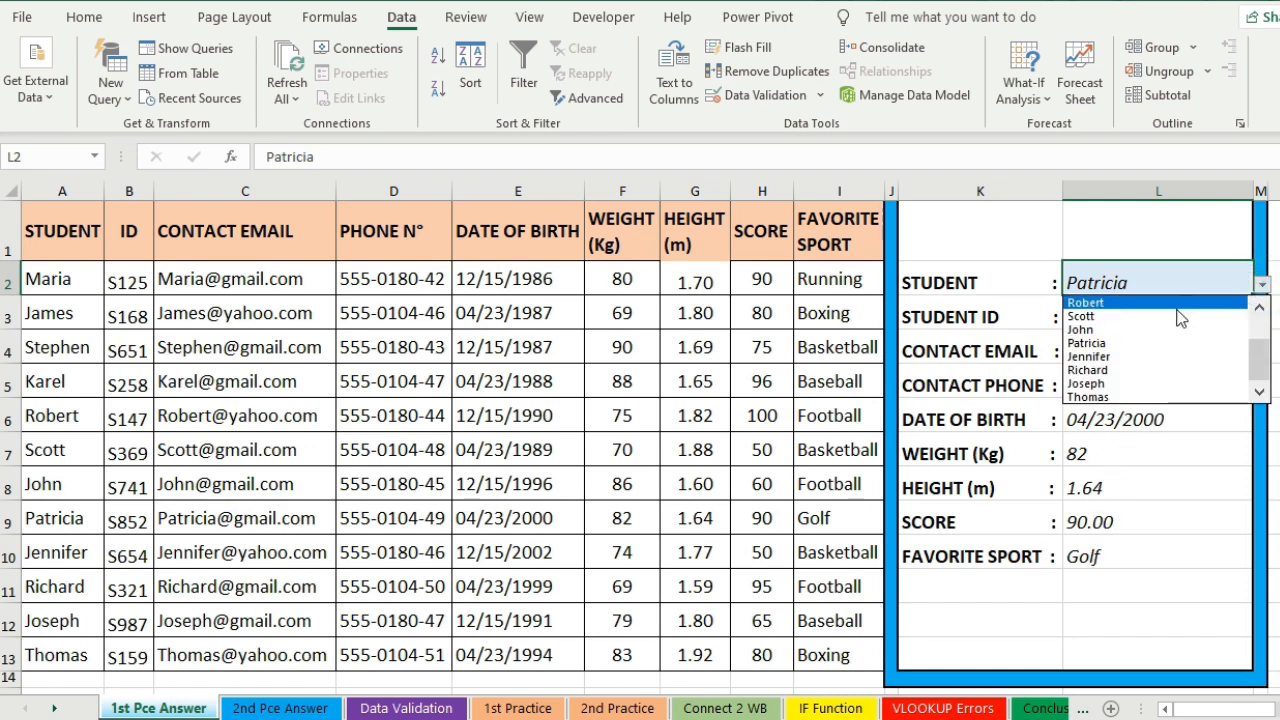
click(1098, 371)
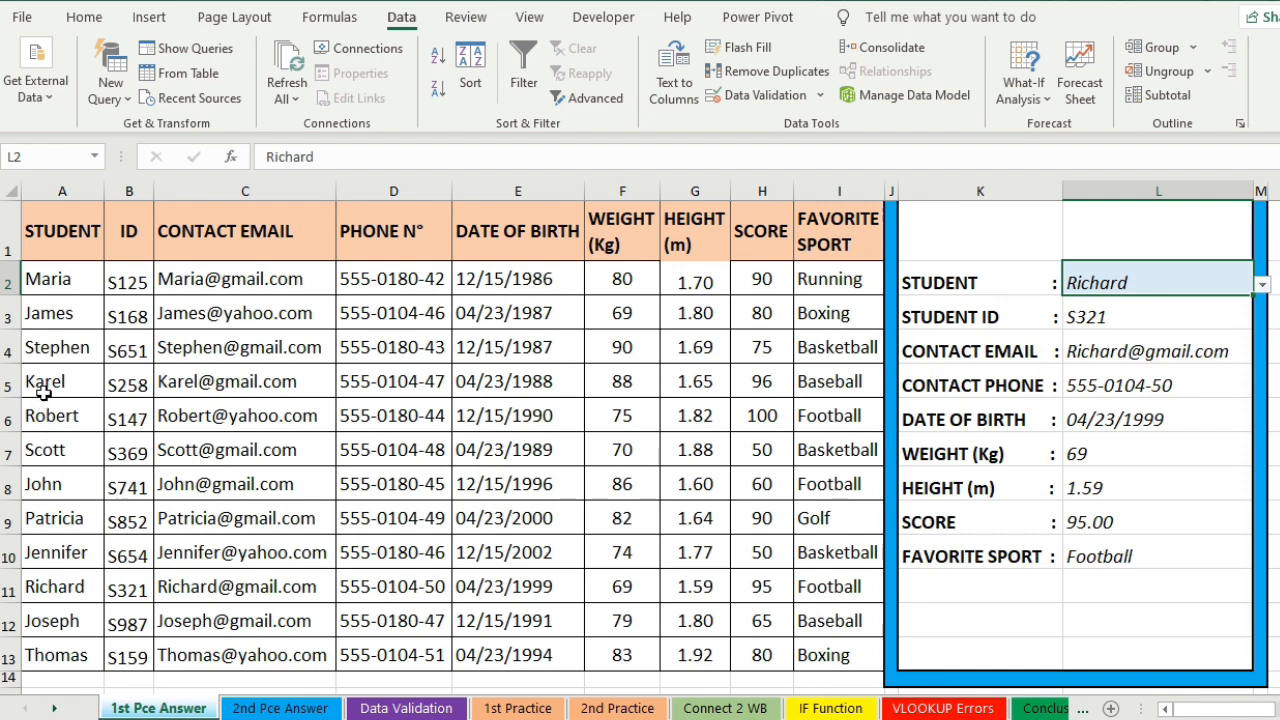
click(14, 588)
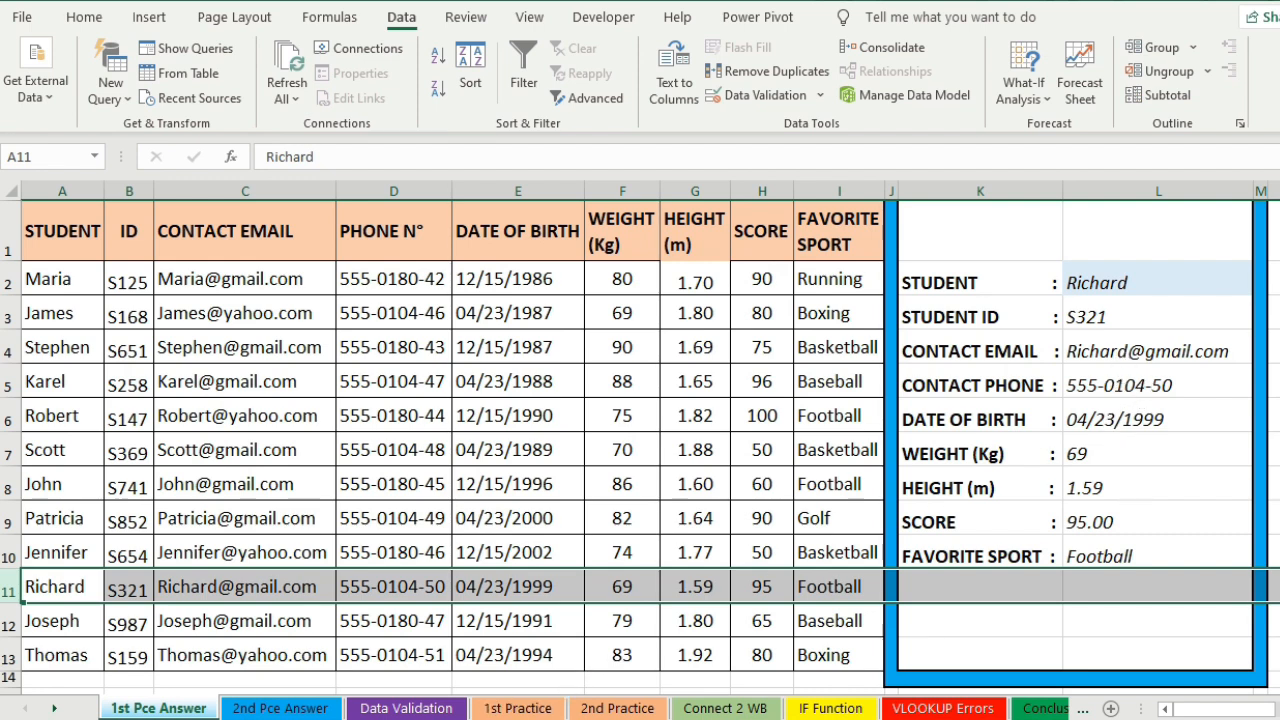
- Compare the empty form on the 1st Practice sheet with the completed form on the 1st Pce Answer sheet
click(527, 713)
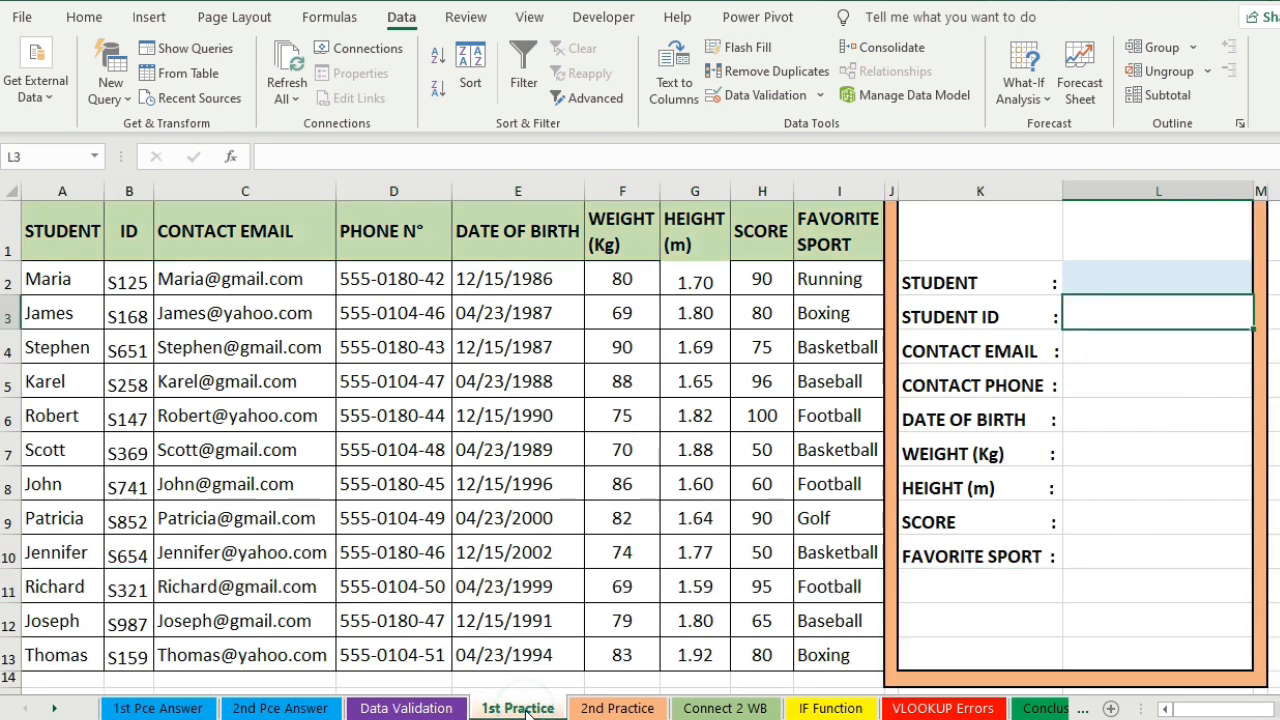
click(1115, 310)
click(1136, 515)
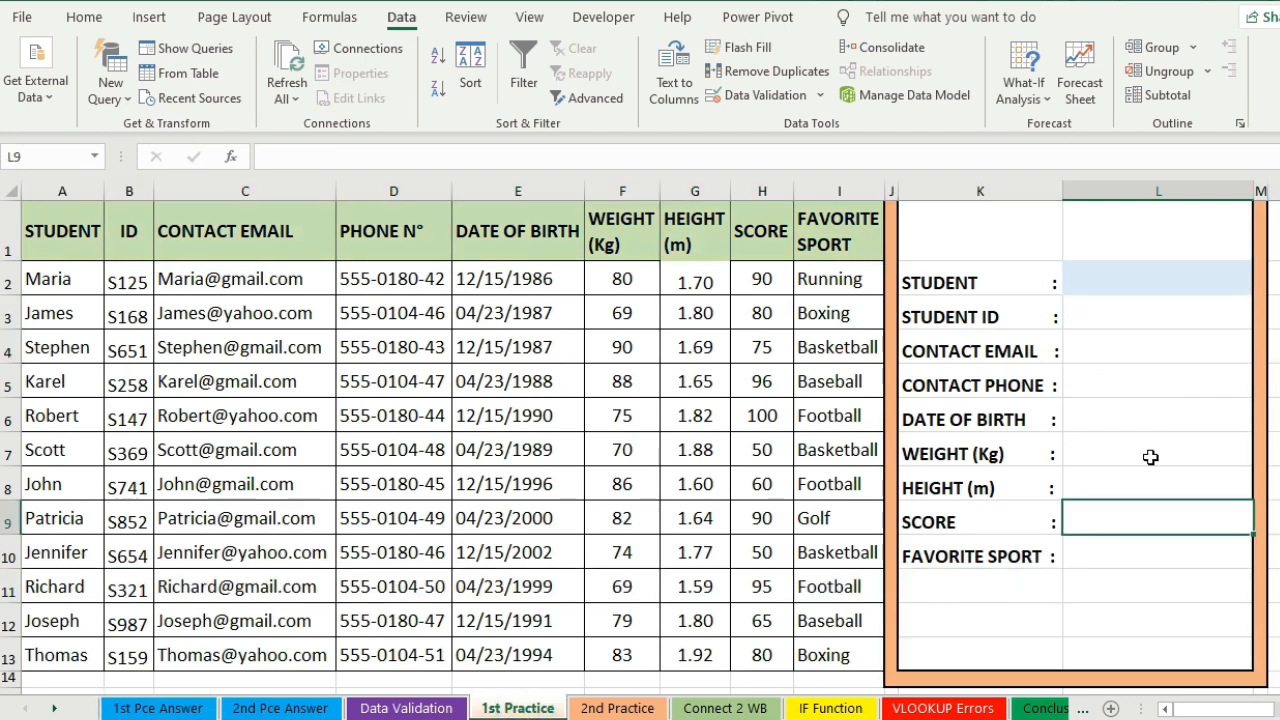
click(1140, 410)
click(1140, 386)
click(1140, 317)
click(1138, 278)
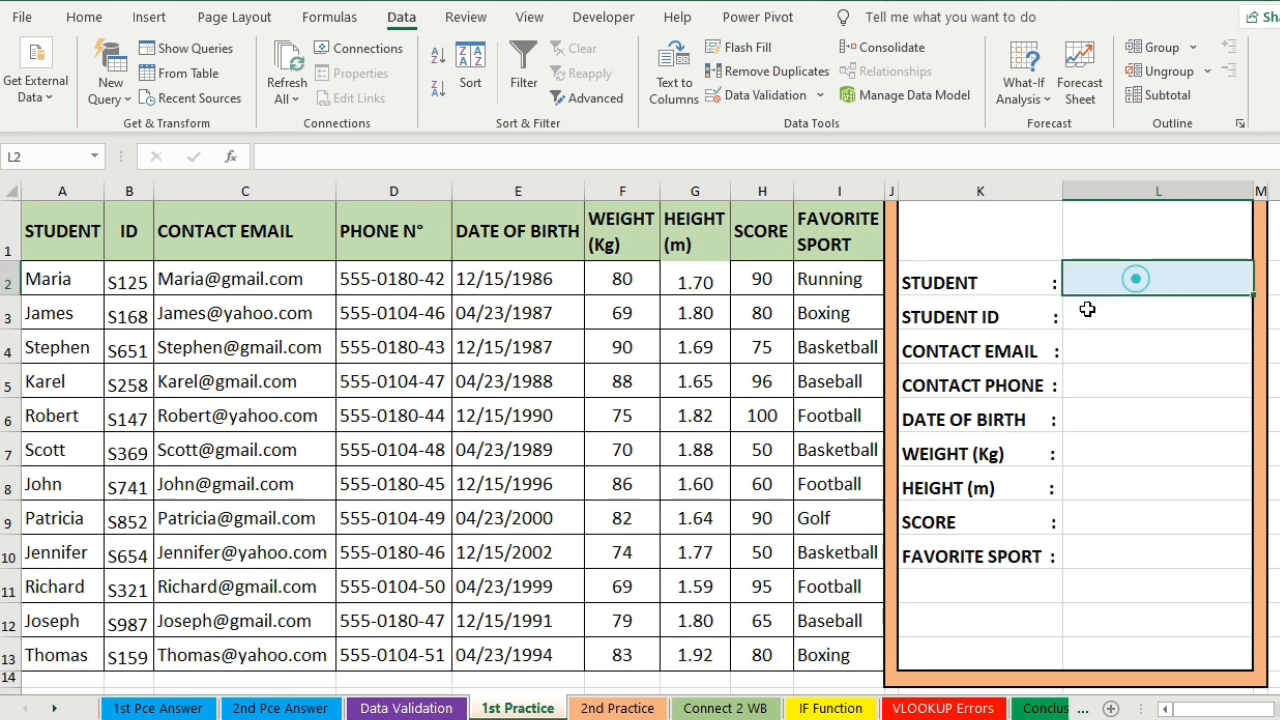
click(157, 709)
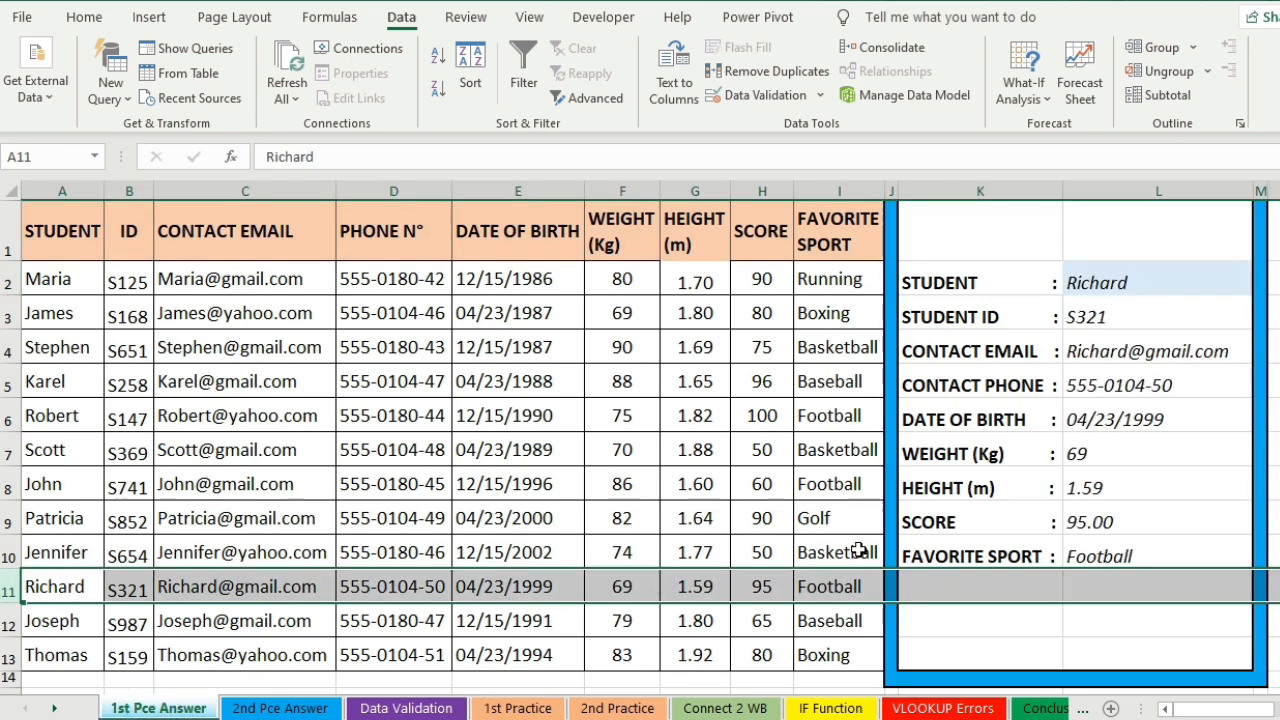
click(525, 709)
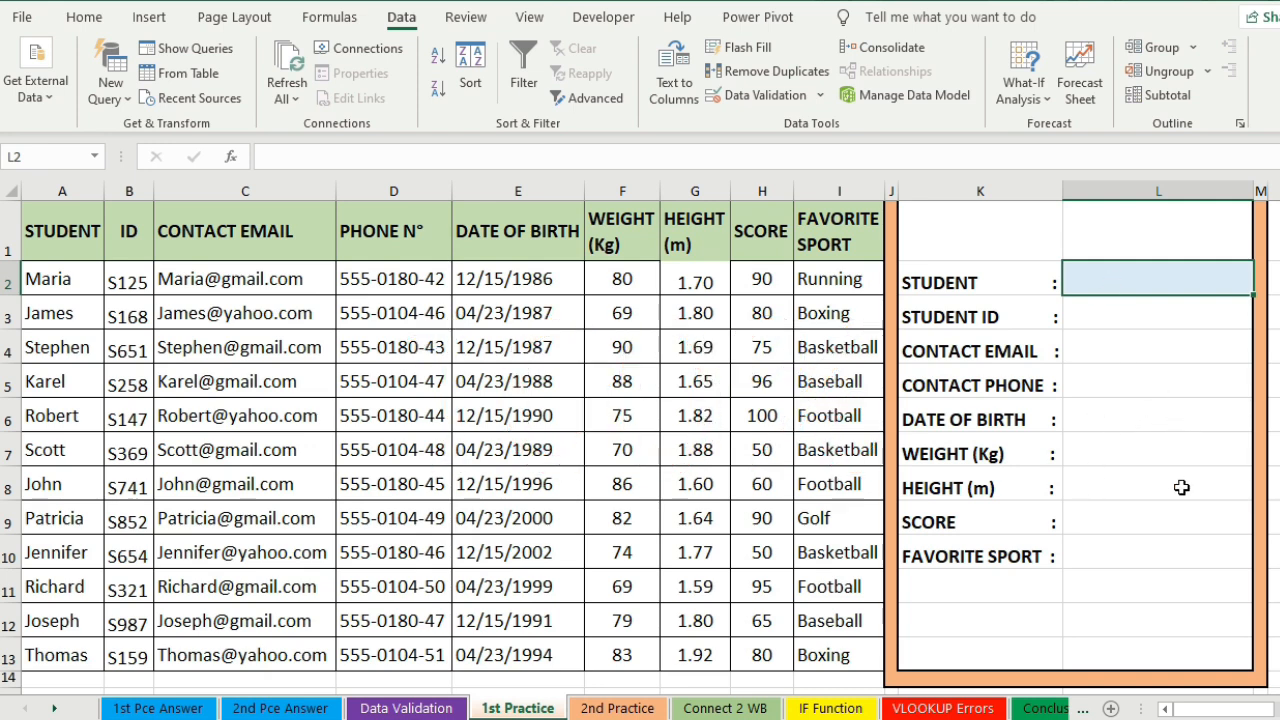
- Go through the form's empty result cells from L3 to L9 and student cell L2, then view the 1st Pce Answer sheet
click(1159, 318)
key(Down)
key(Down)
key(Down)
key(Down)
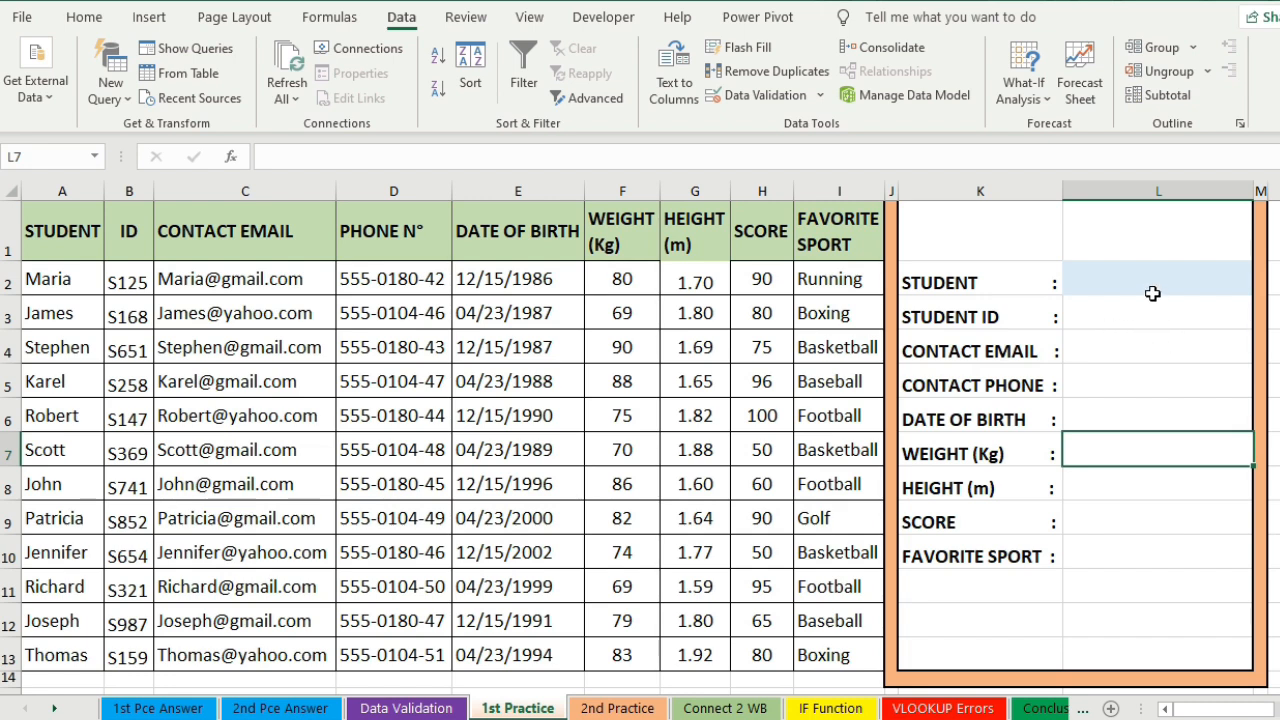
drag(1152, 301, 1158, 517)
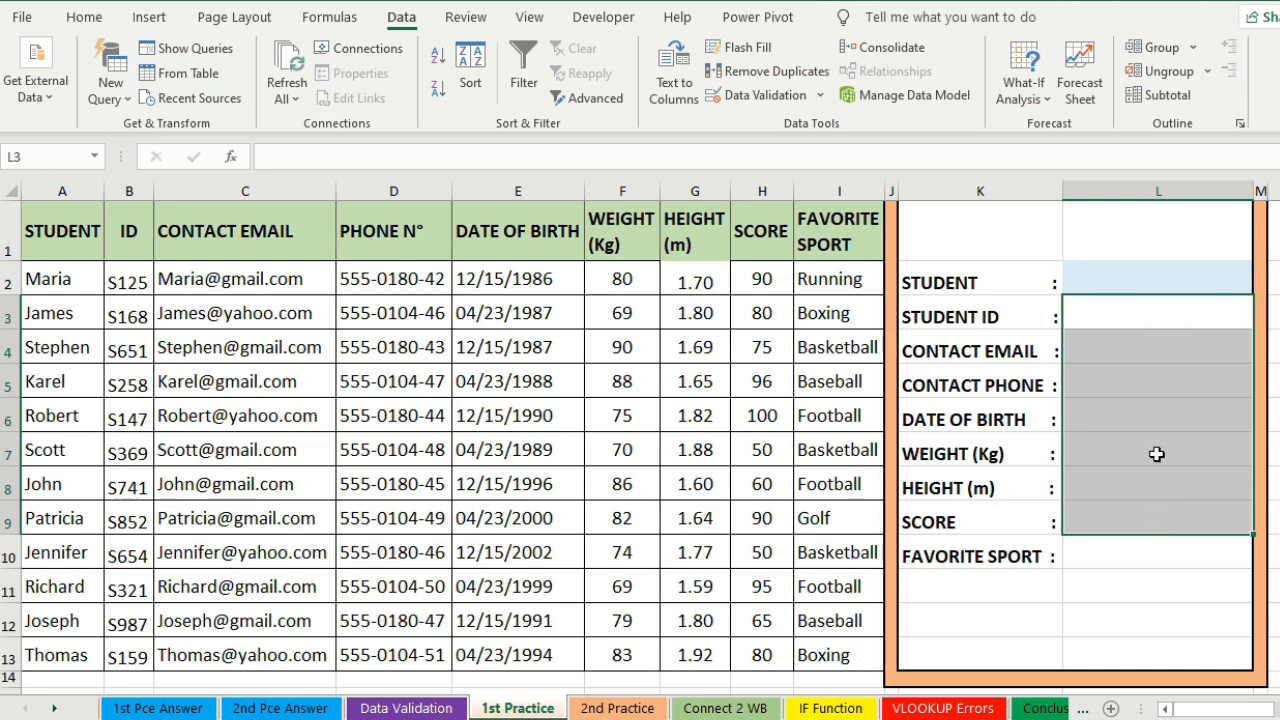
click(1167, 309)
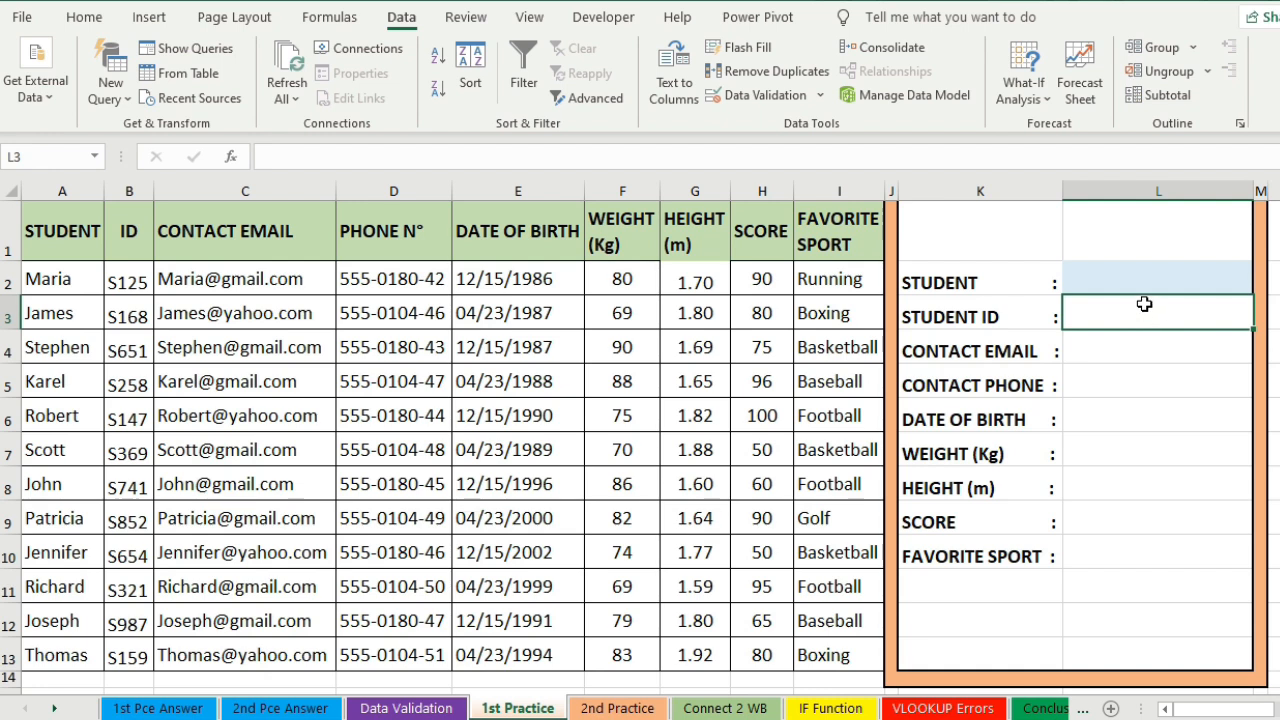
click(1132, 282)
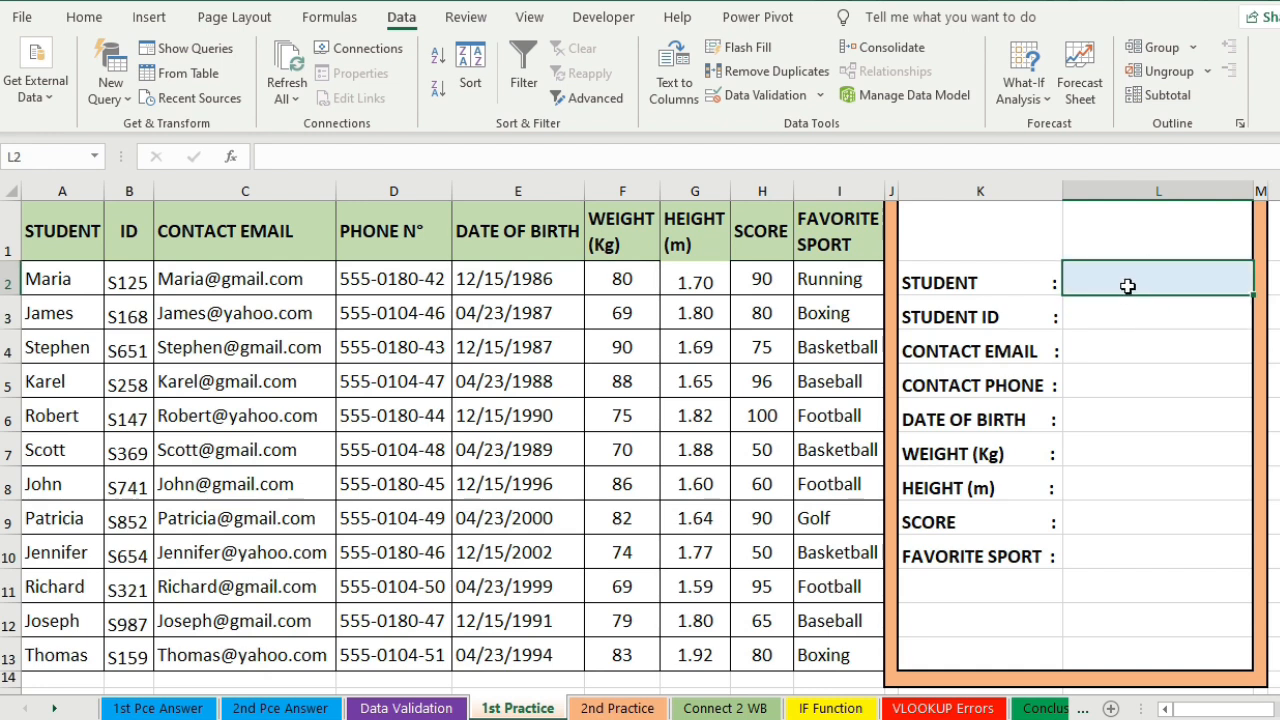
click(158, 708)
- Start a VLOOKUP formula in the Student ID cell L3 of the 1st Practice sheet, completing the function name from its suggestion
click(1116, 321)
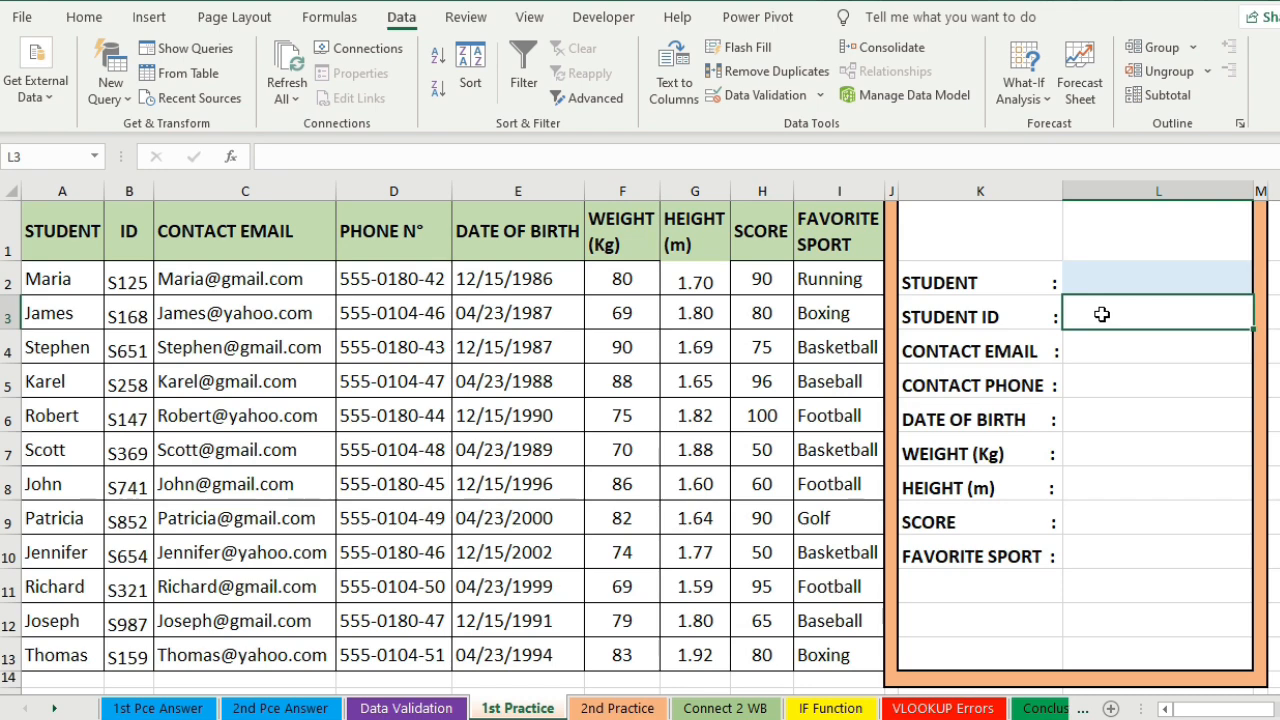
text(=vloo)
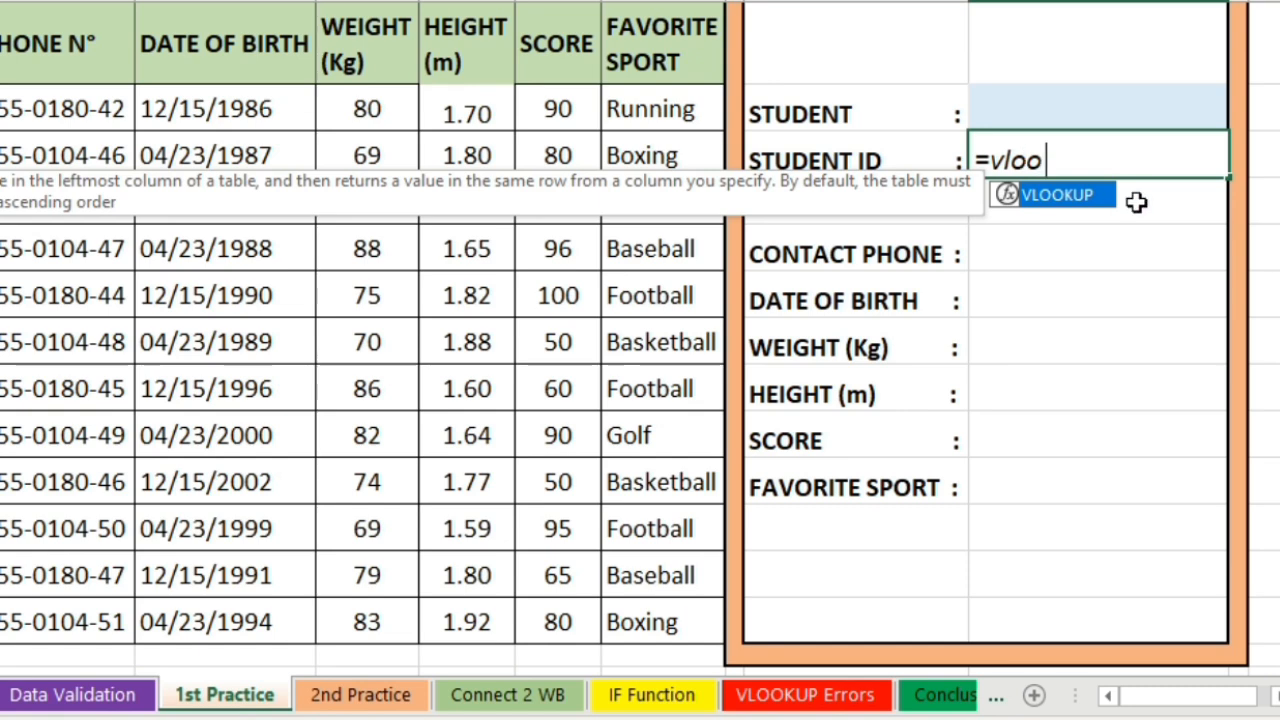
double_click(1070, 194)
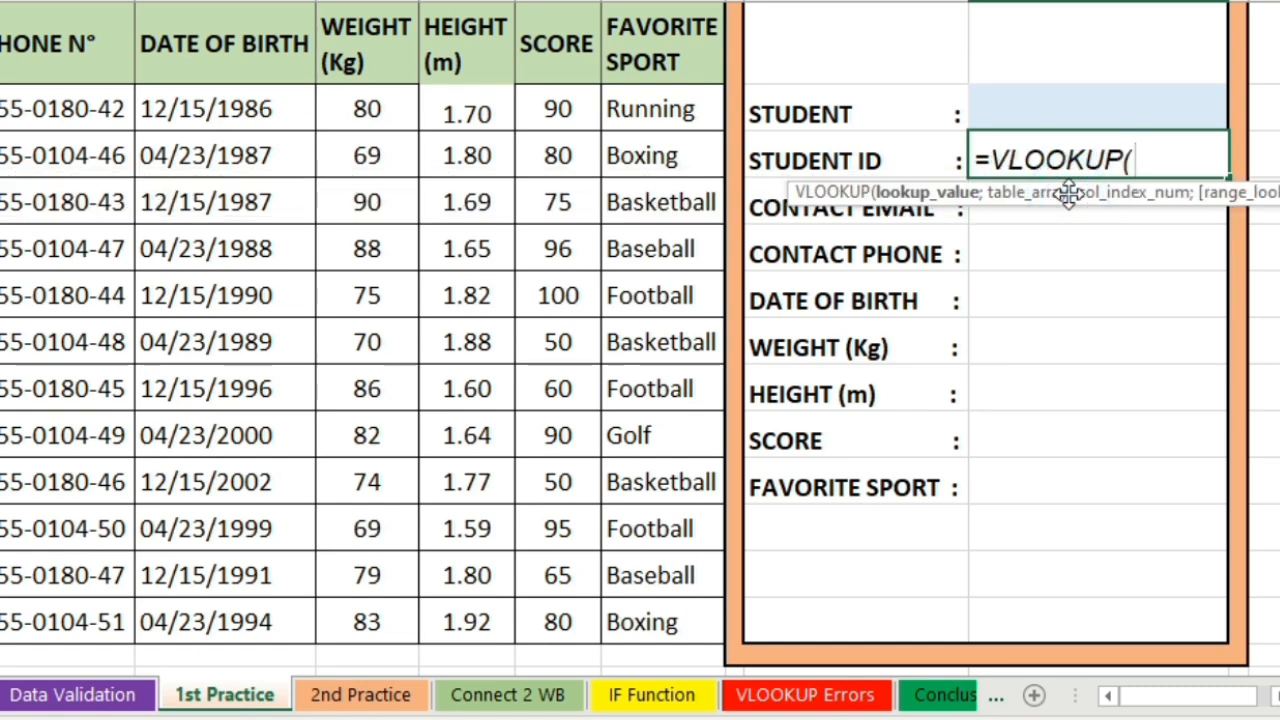
key(BackSpace)
key(BackSpace)
key(BackSpace)
key(BackSpace)
key(BackSpace)
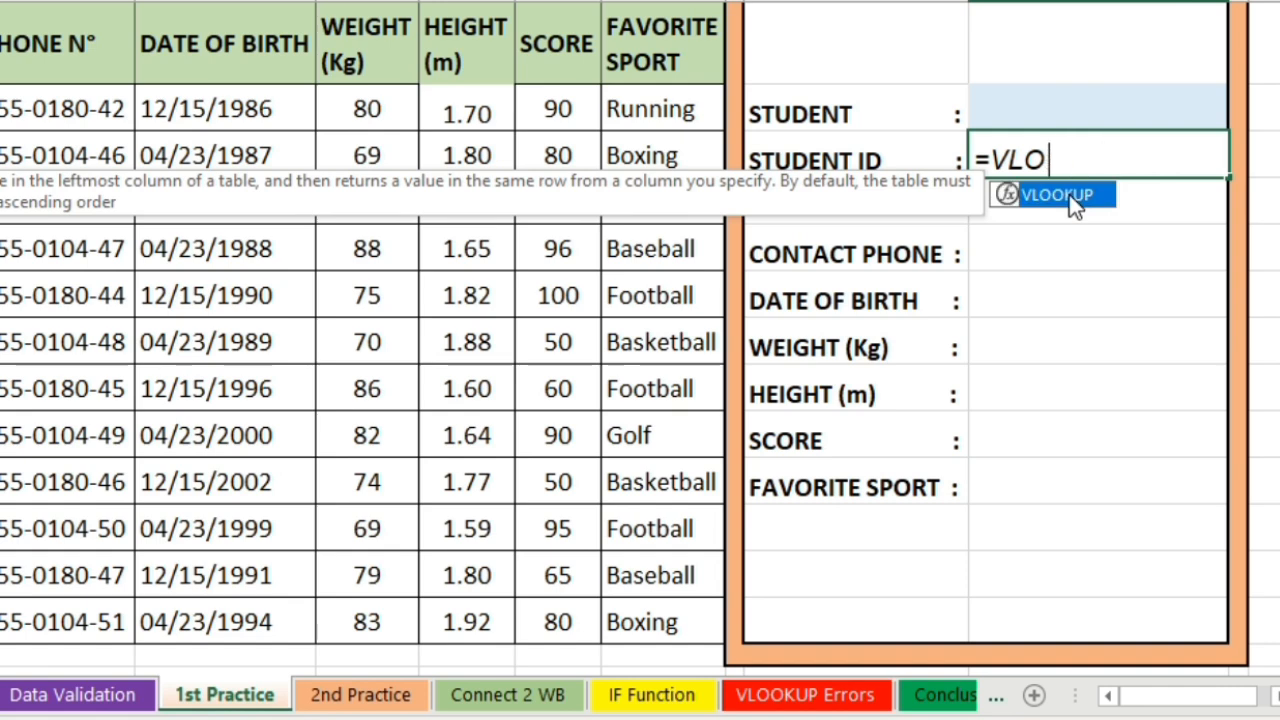
key(Tab)
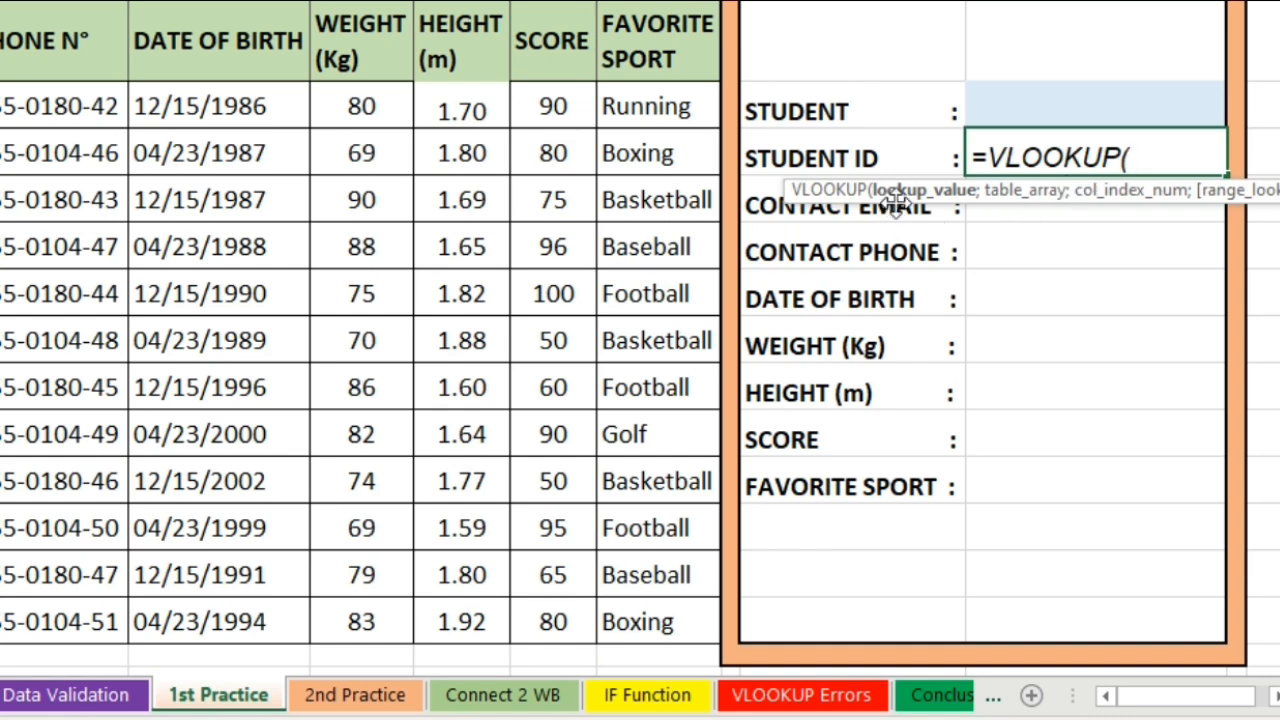
- Give the VLOOKUP formula L2 as lookup value and A1:I13 as table array, each followed by a semicolon
click(1034, 104)
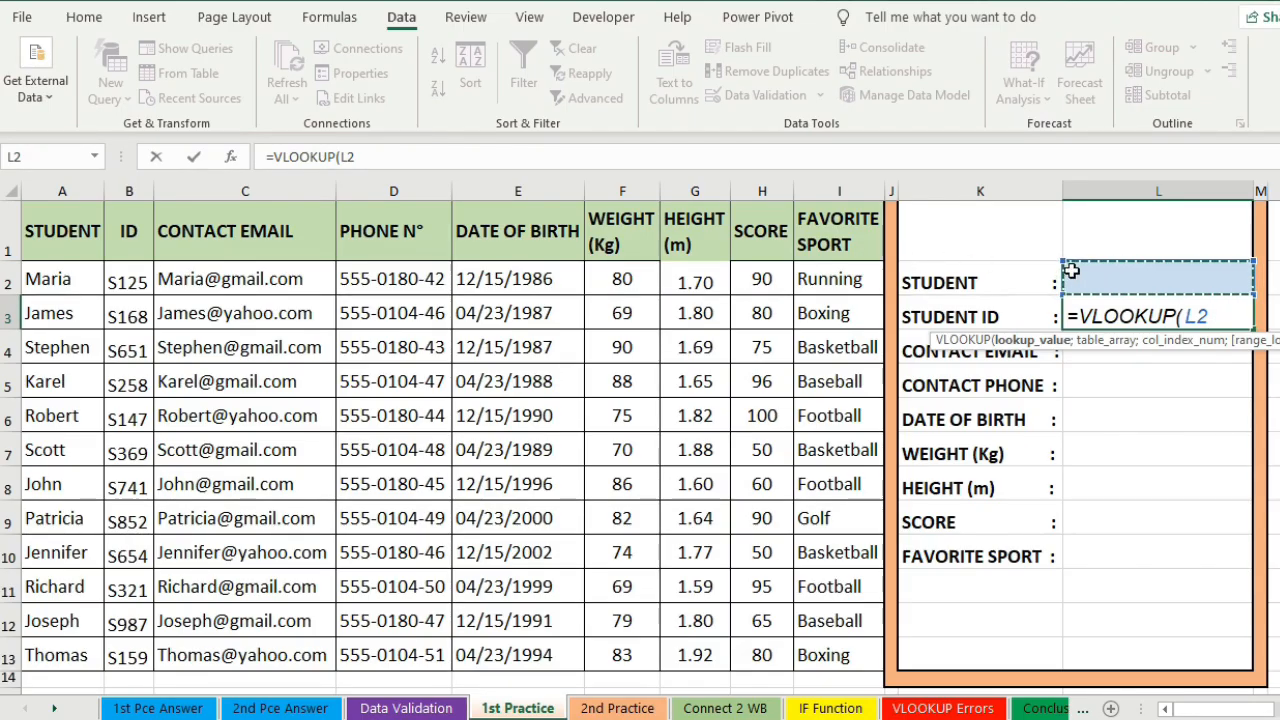
text(;)
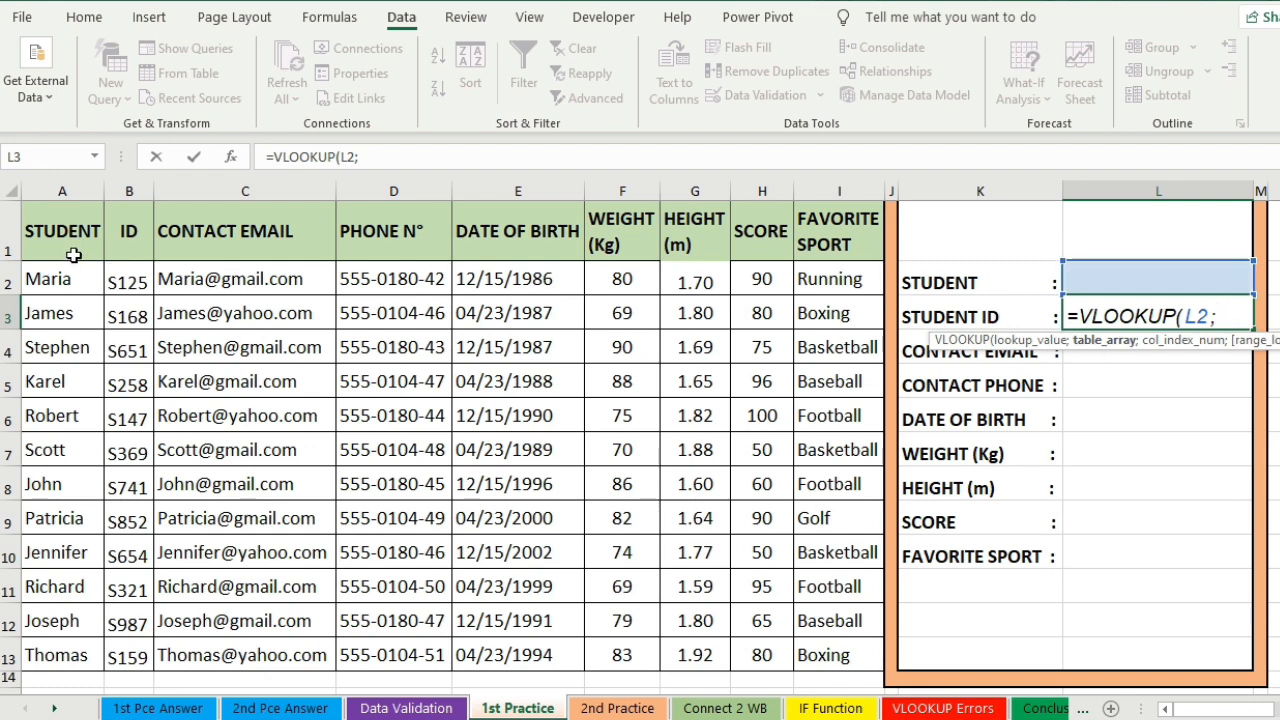
drag(85, 232, 866, 665)
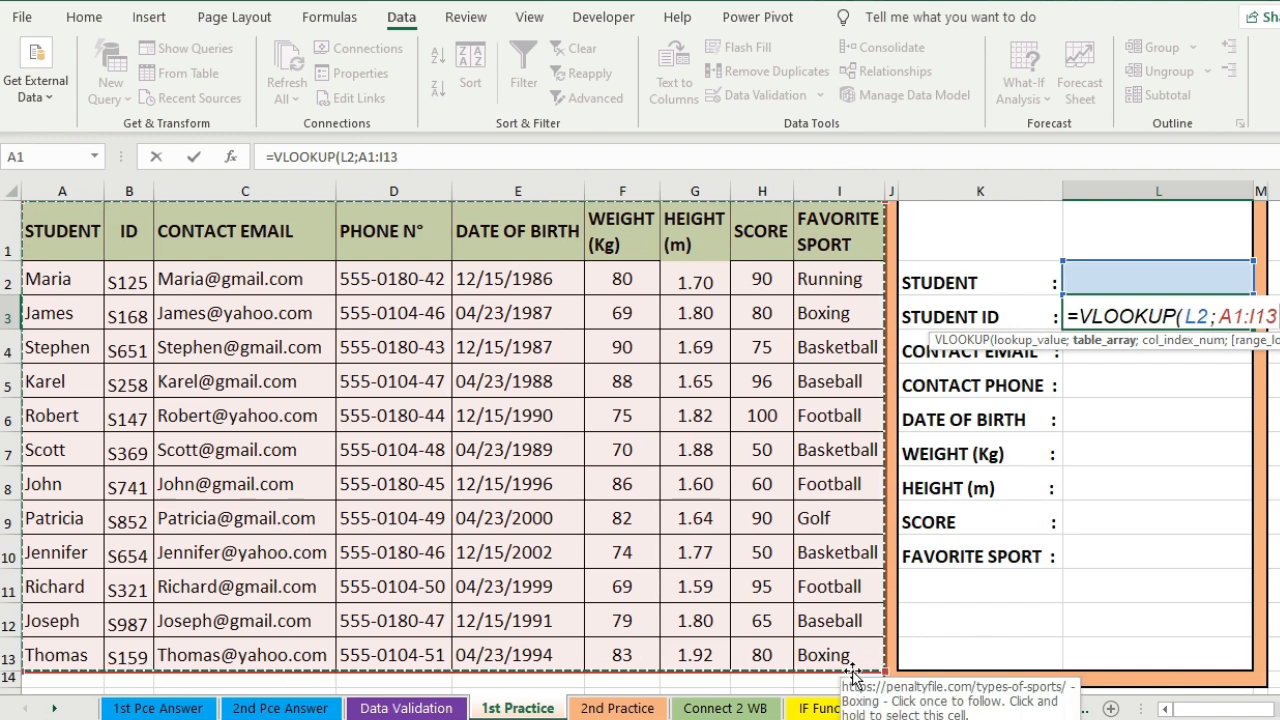
text(;)
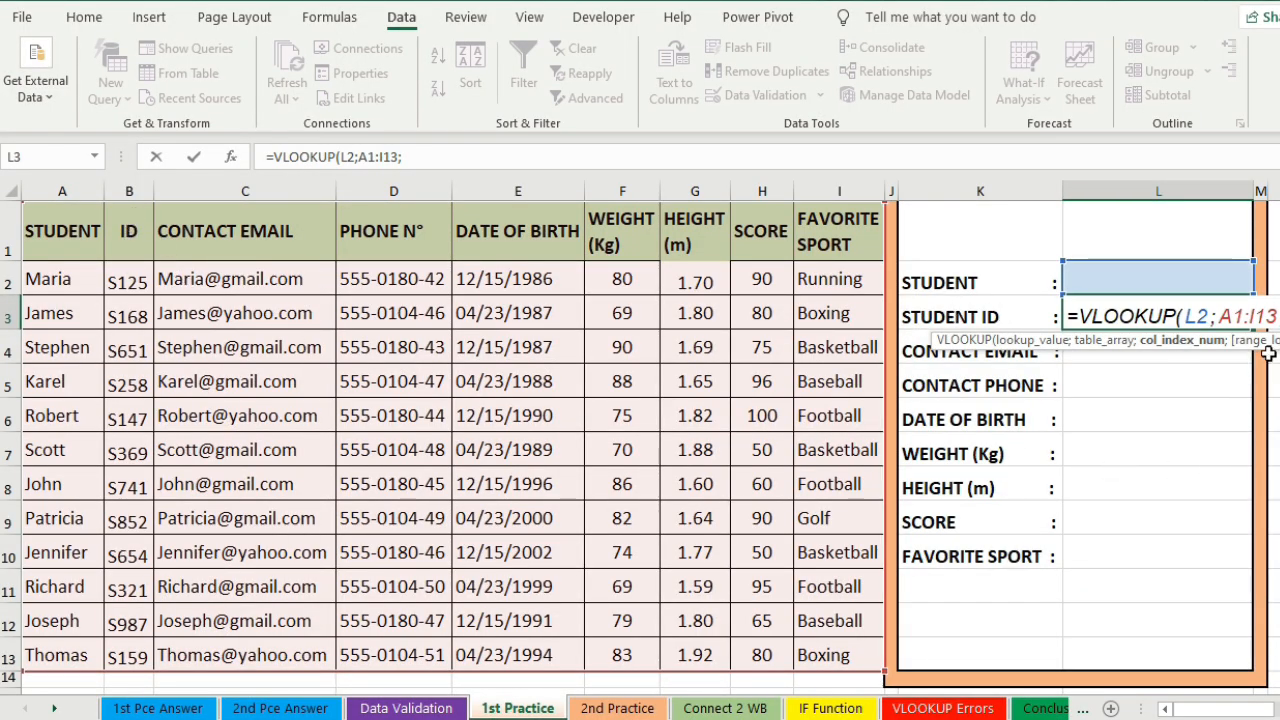
- Complete the Student ID formula in L3 with column index 2 and FALSE for an exact match
text(2;)
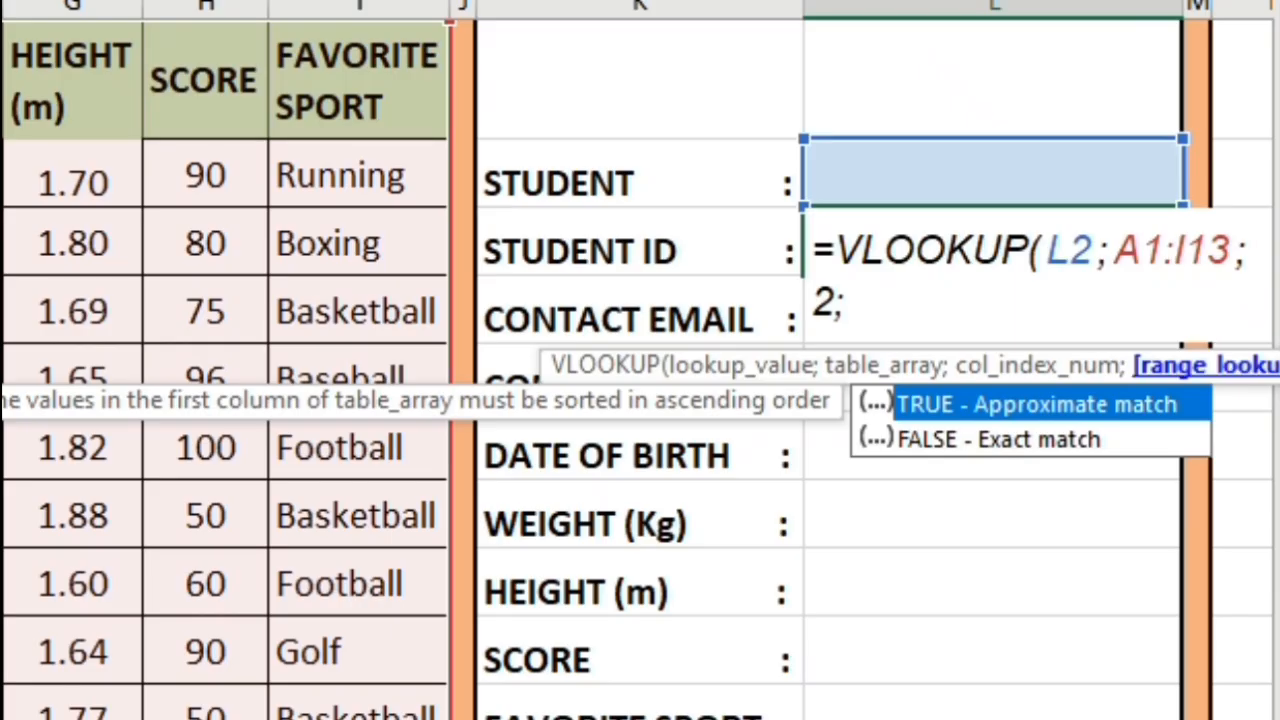
click(1016, 453)
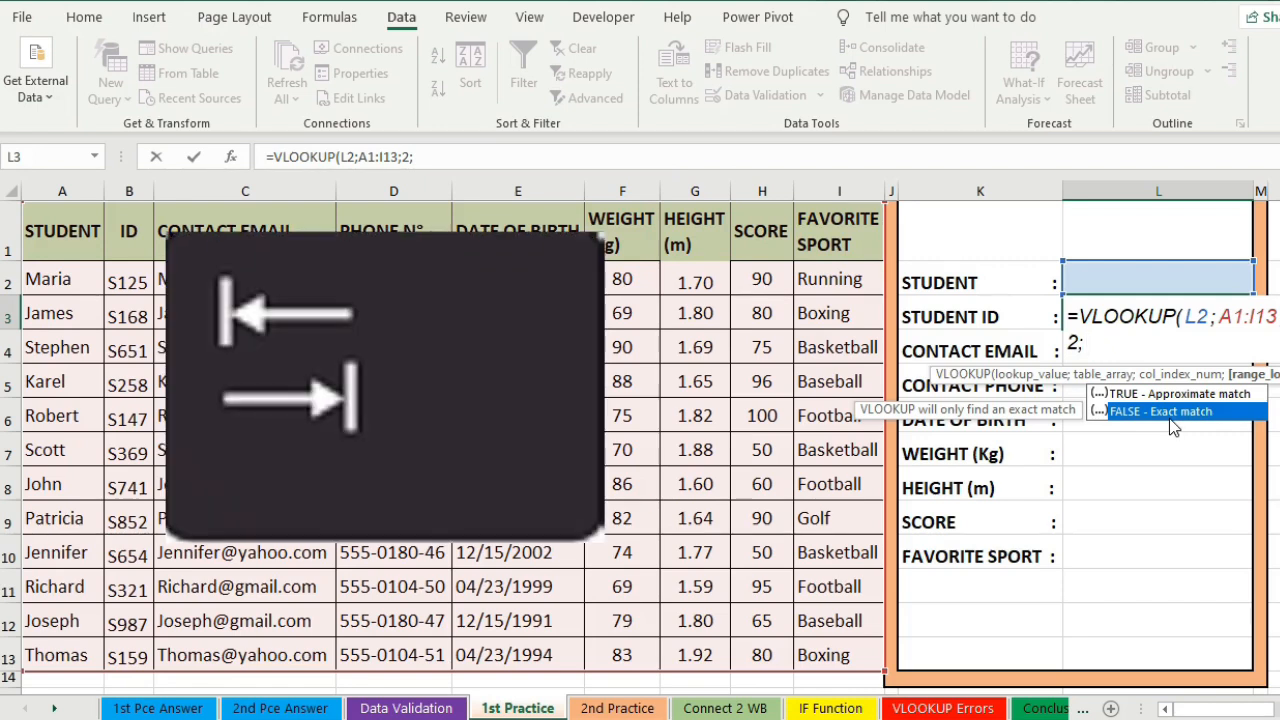
key(Tab)
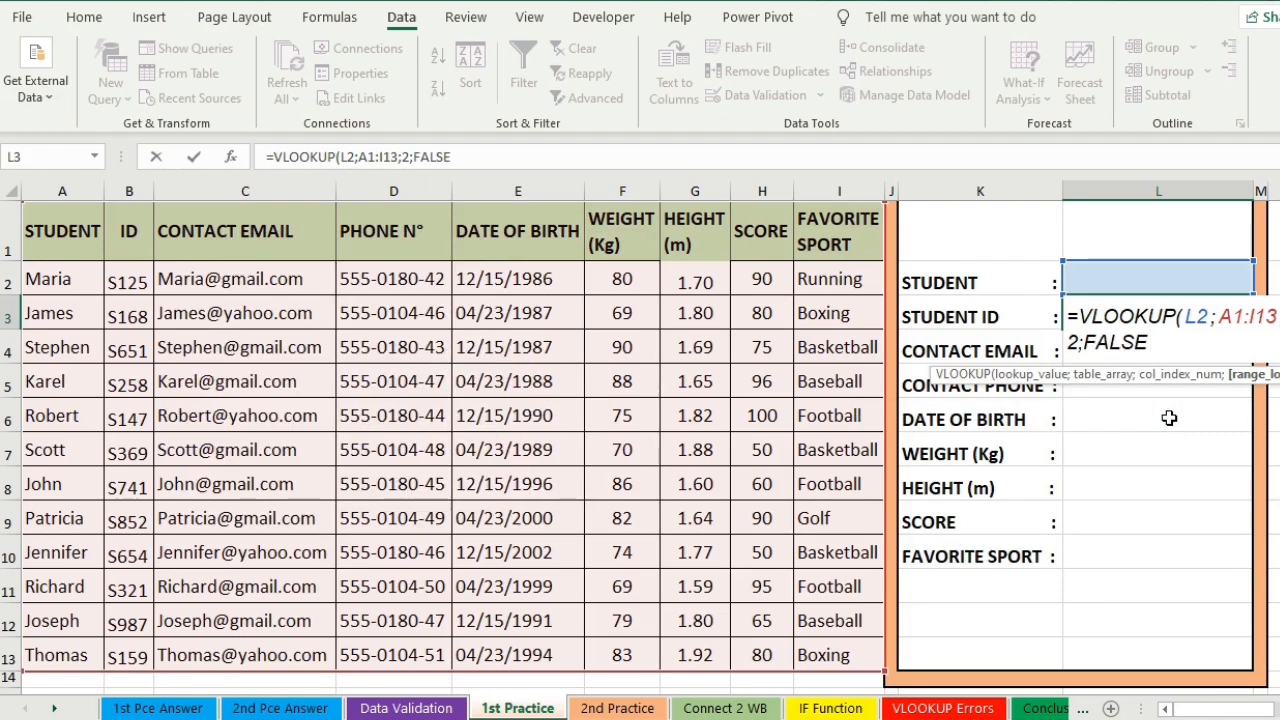
text())
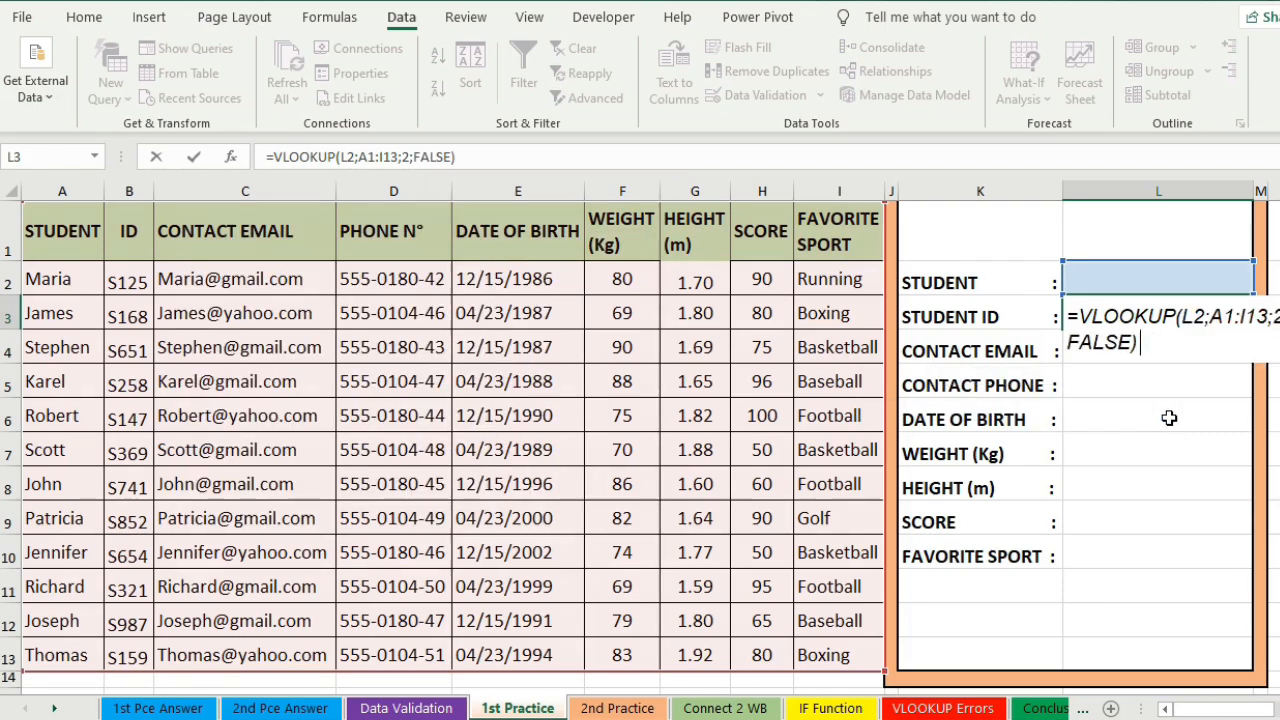
key(Return)
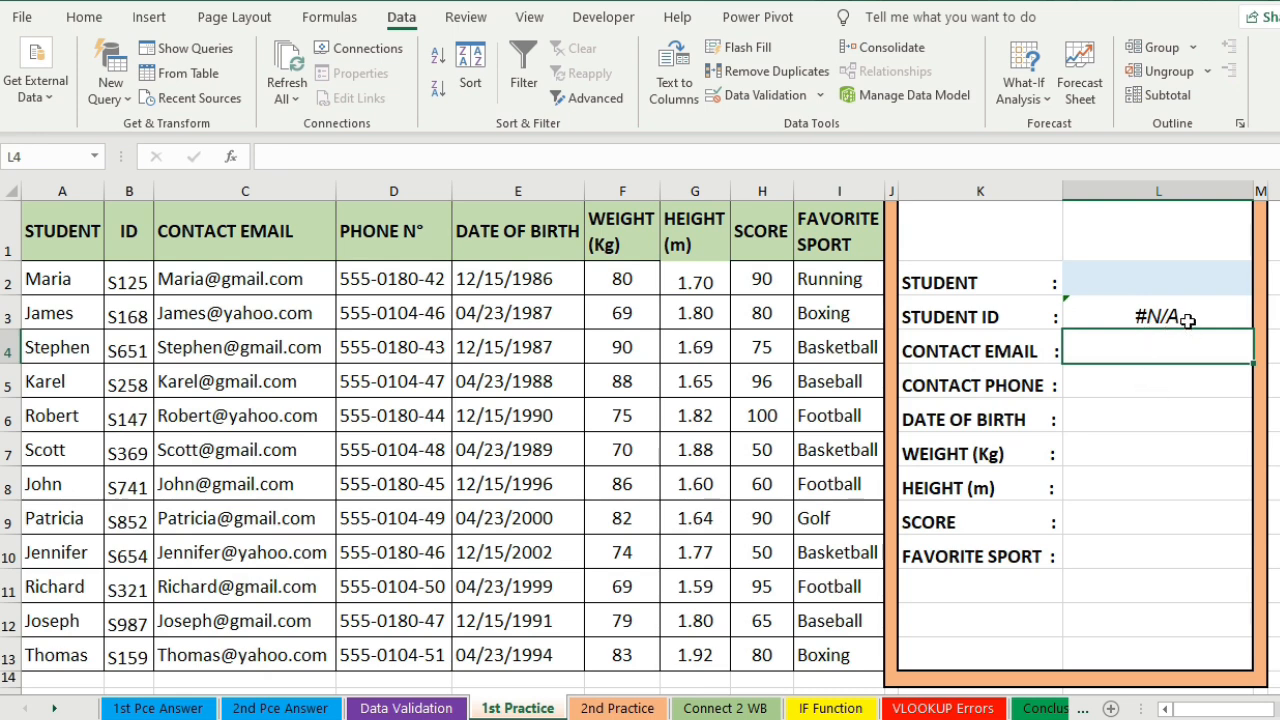
- Enter the first name of the student in table row 8 into the form's Student cell L2
click(1147, 280)
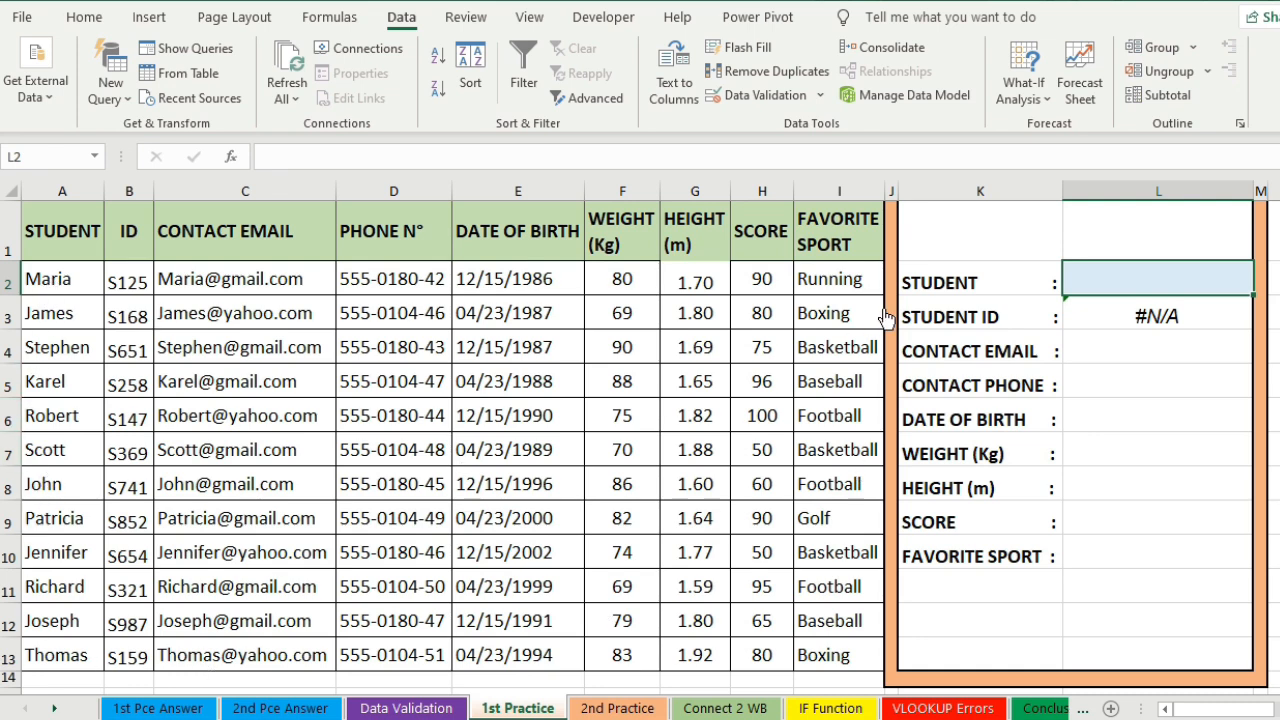
double_click(1139, 282)
text(John)
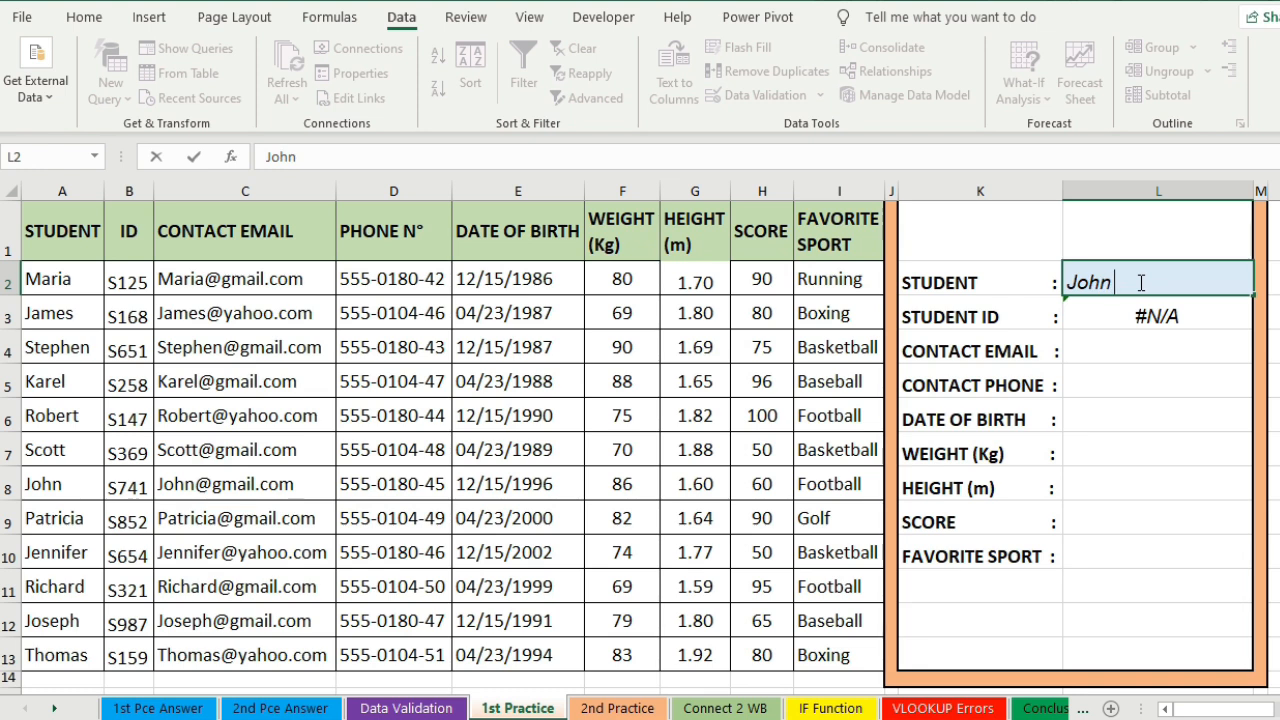
key(Return)
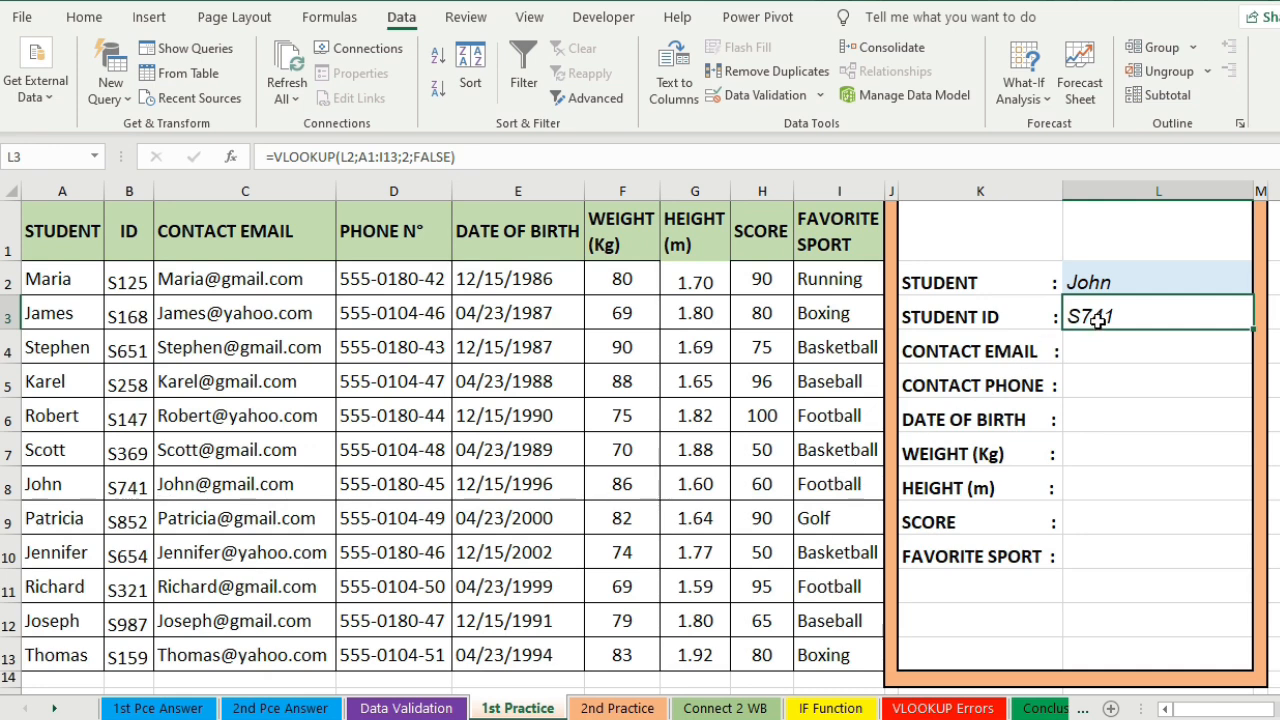
- Start a VLOOKUP formula in the Contact Email cell L4 with lookup value L2 and table array A1:I13
key(Return)
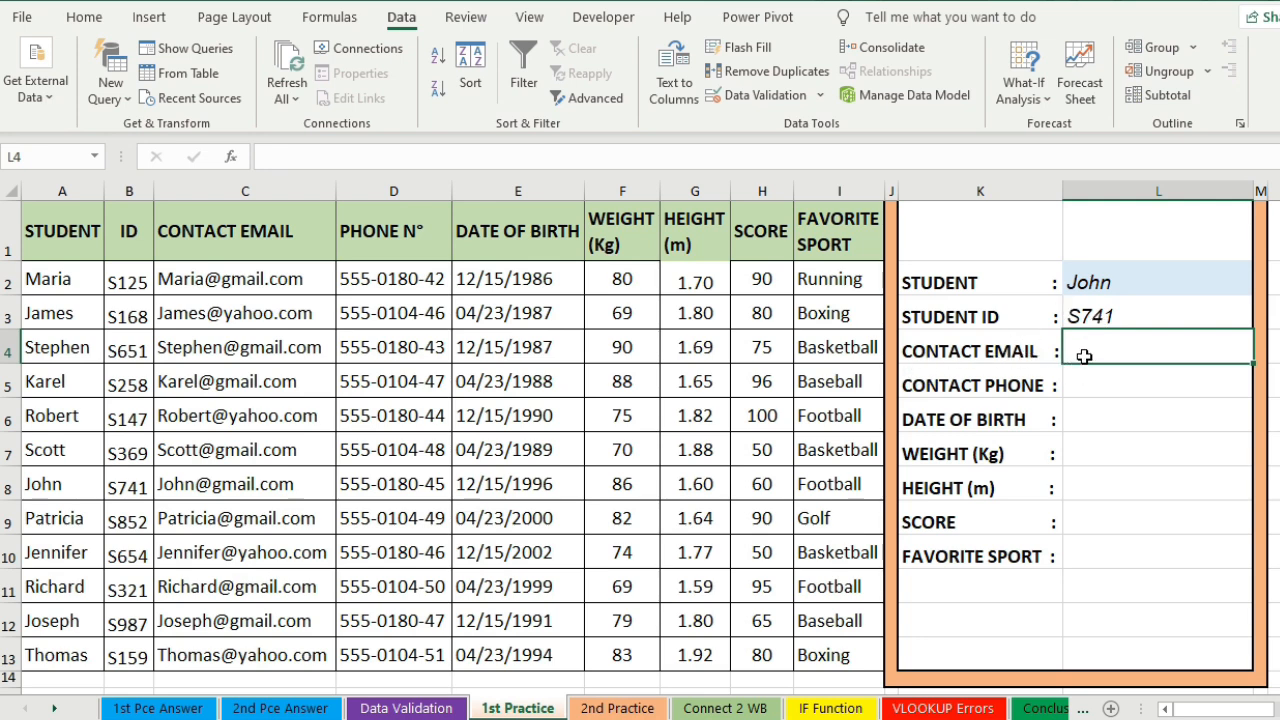
text(=vlo)
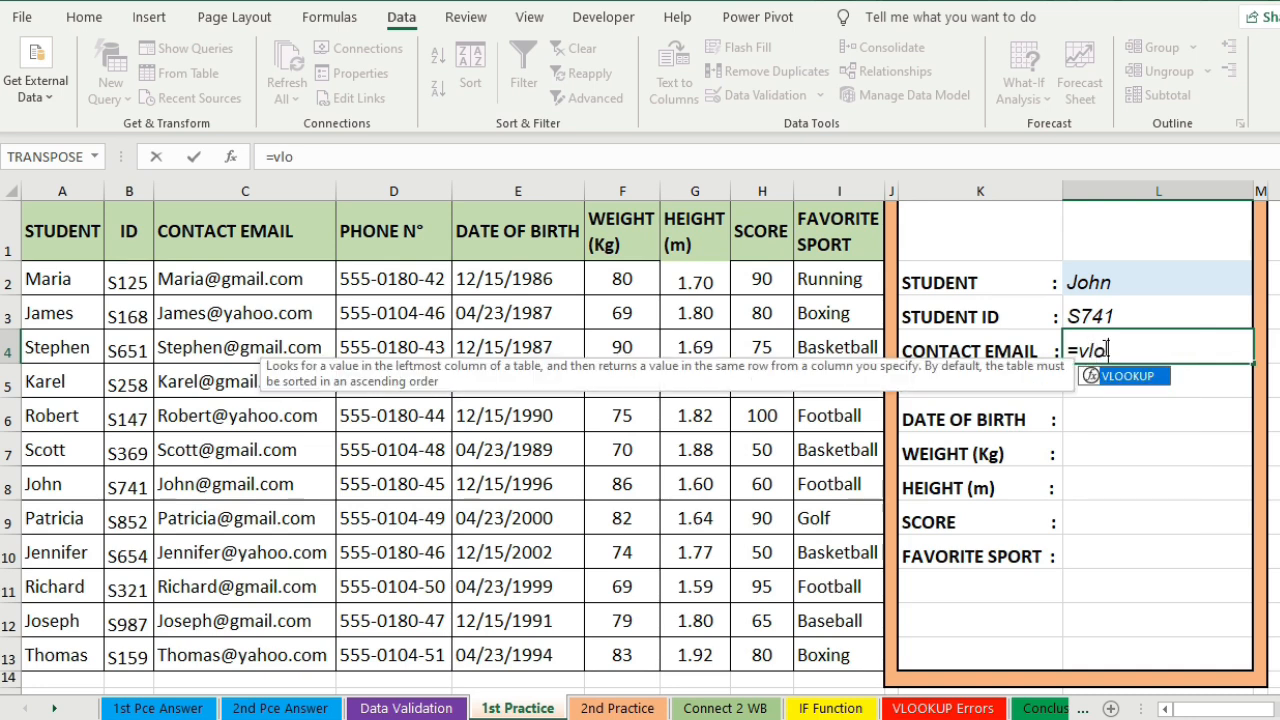
key(Tab)
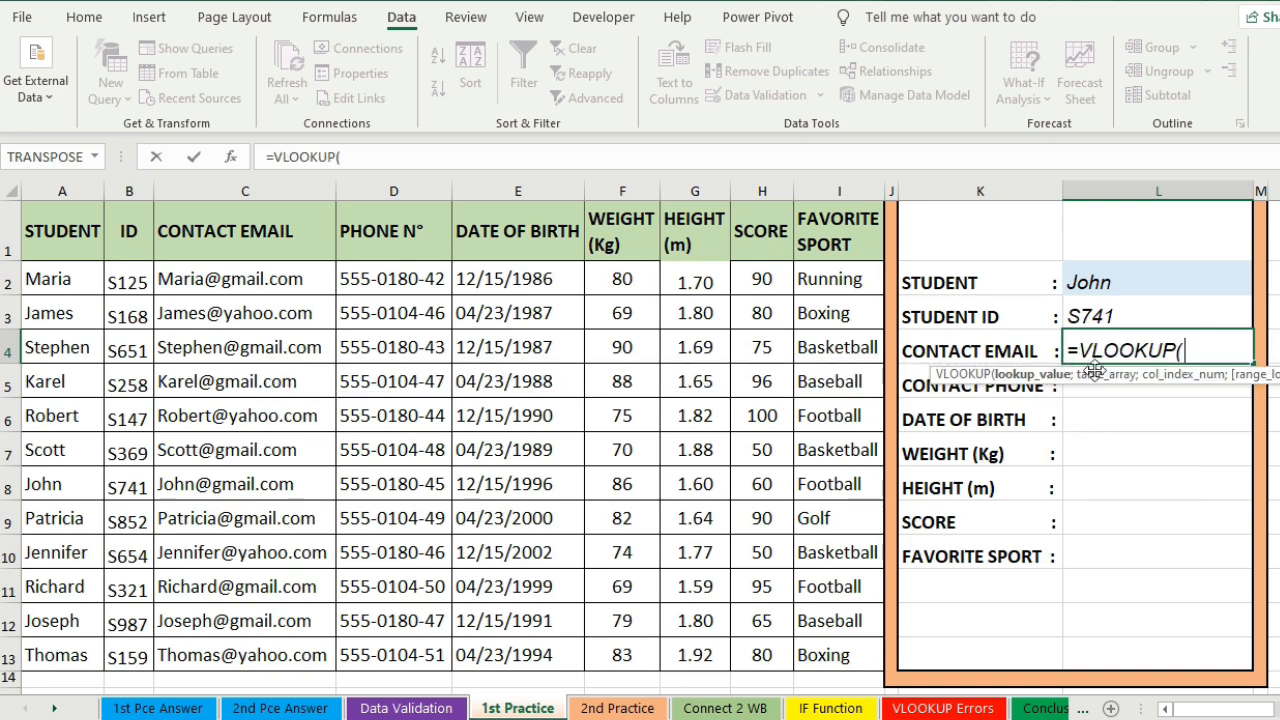
click(1136, 278)
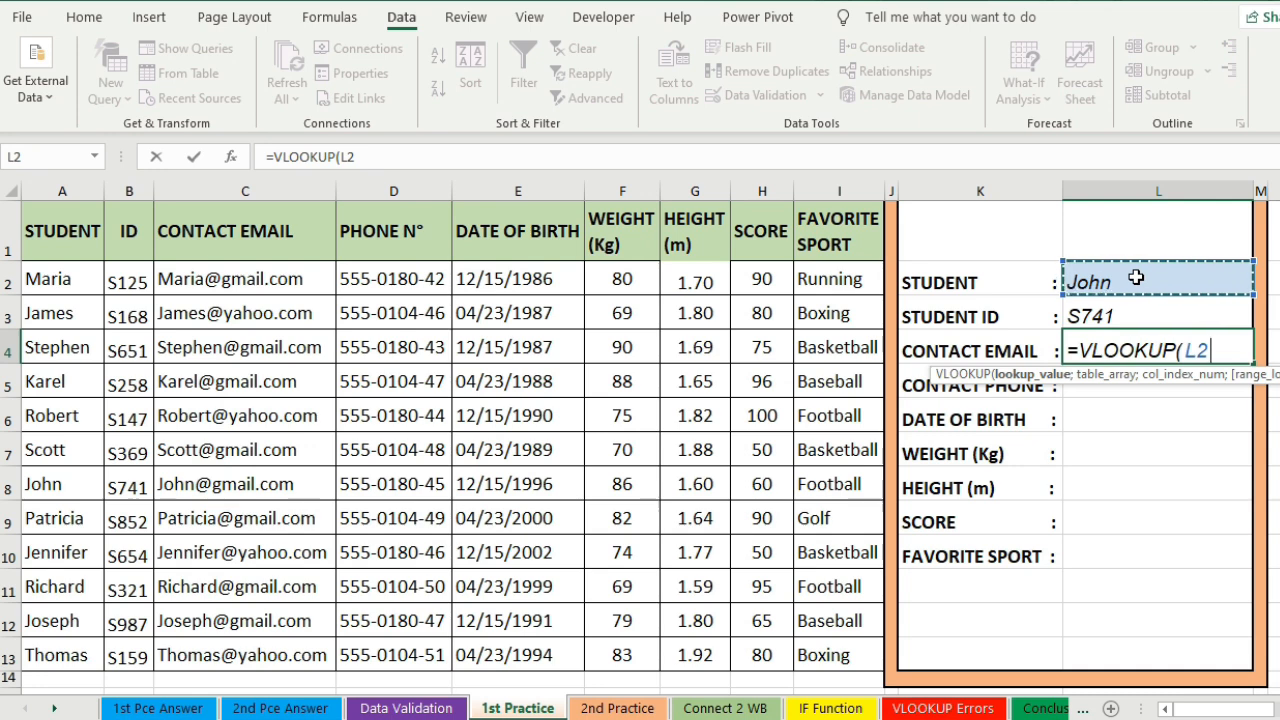
text(;)
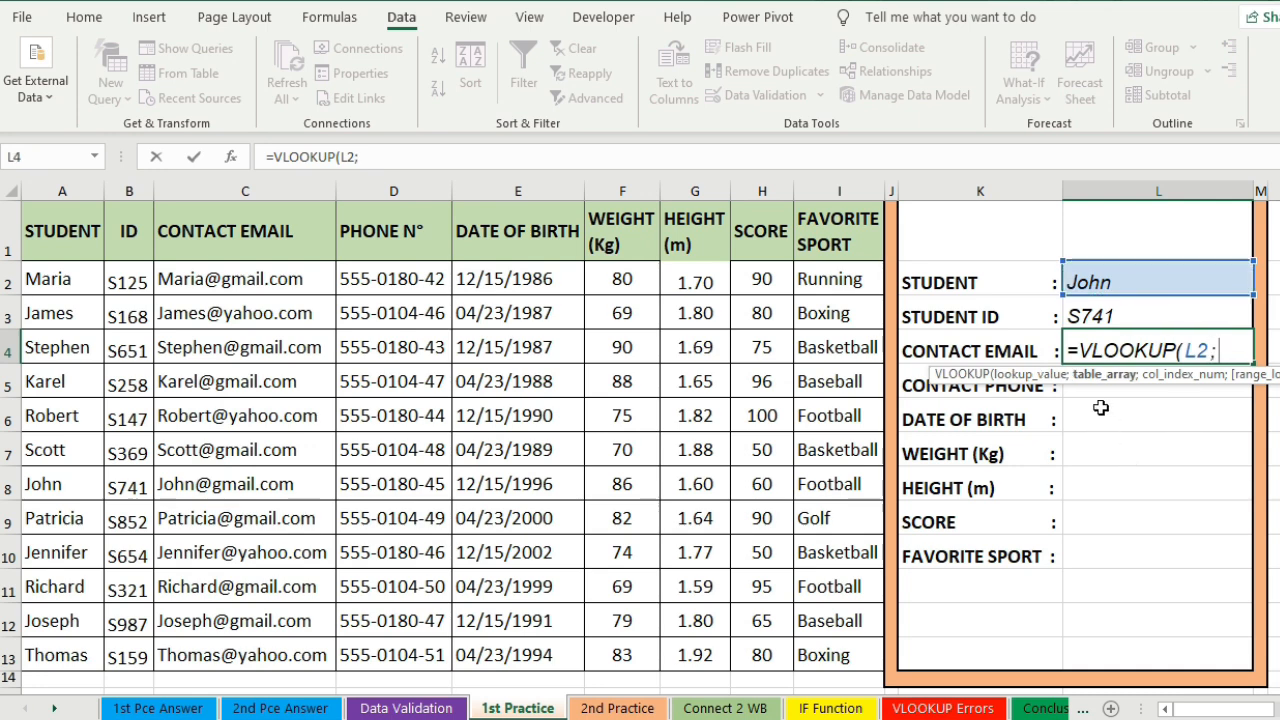
drag(51, 229, 855, 648)
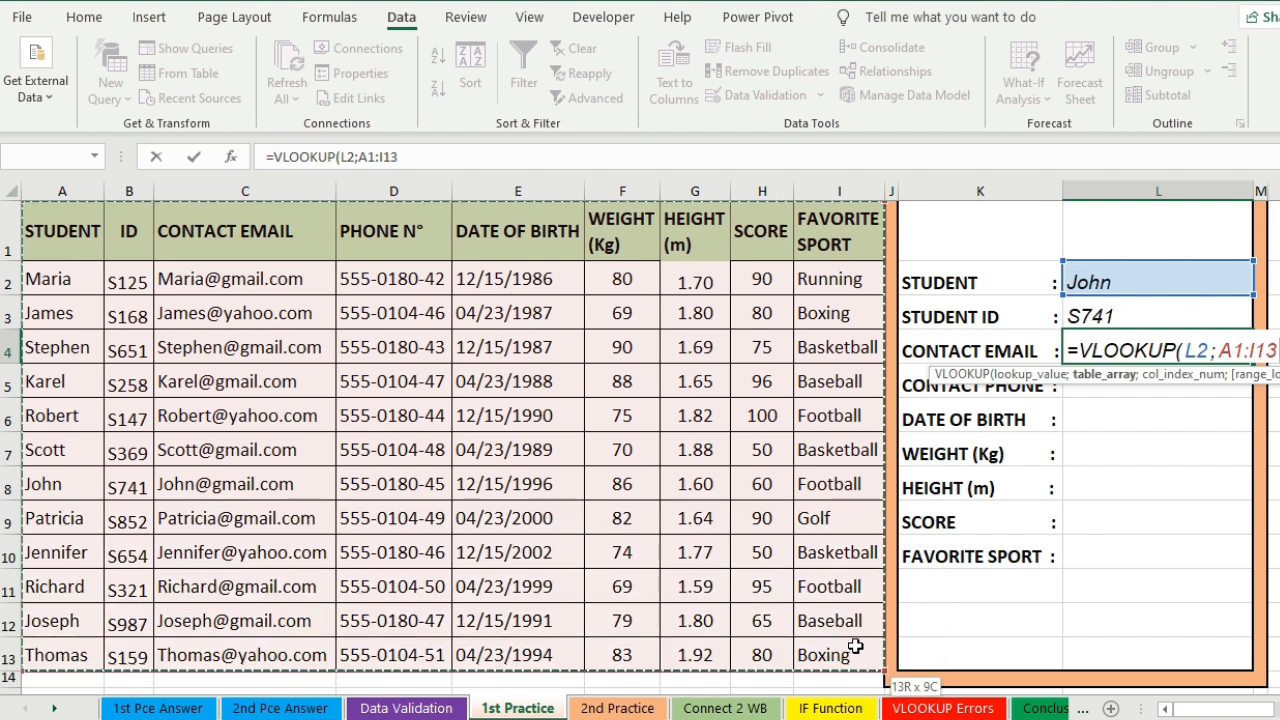
text(;)
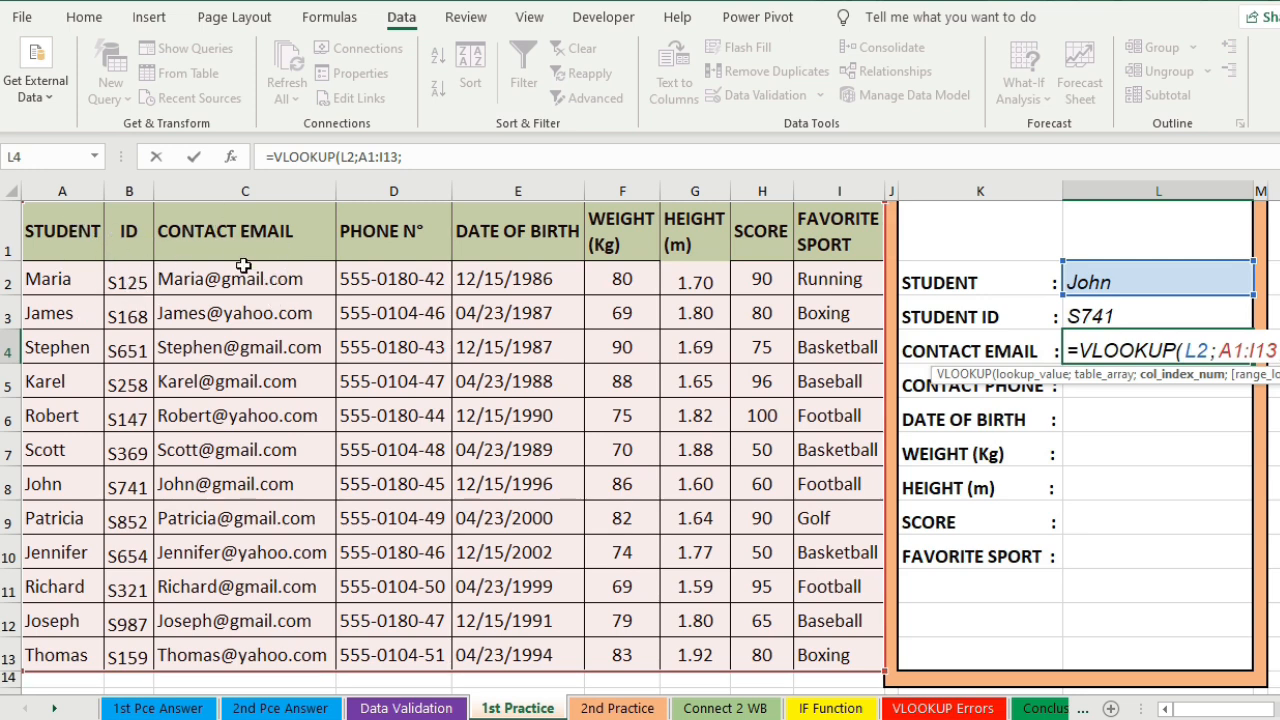
- Complete the Contact Email formula in L4 with column index 3 and FALSE for an exact match
text(3;)
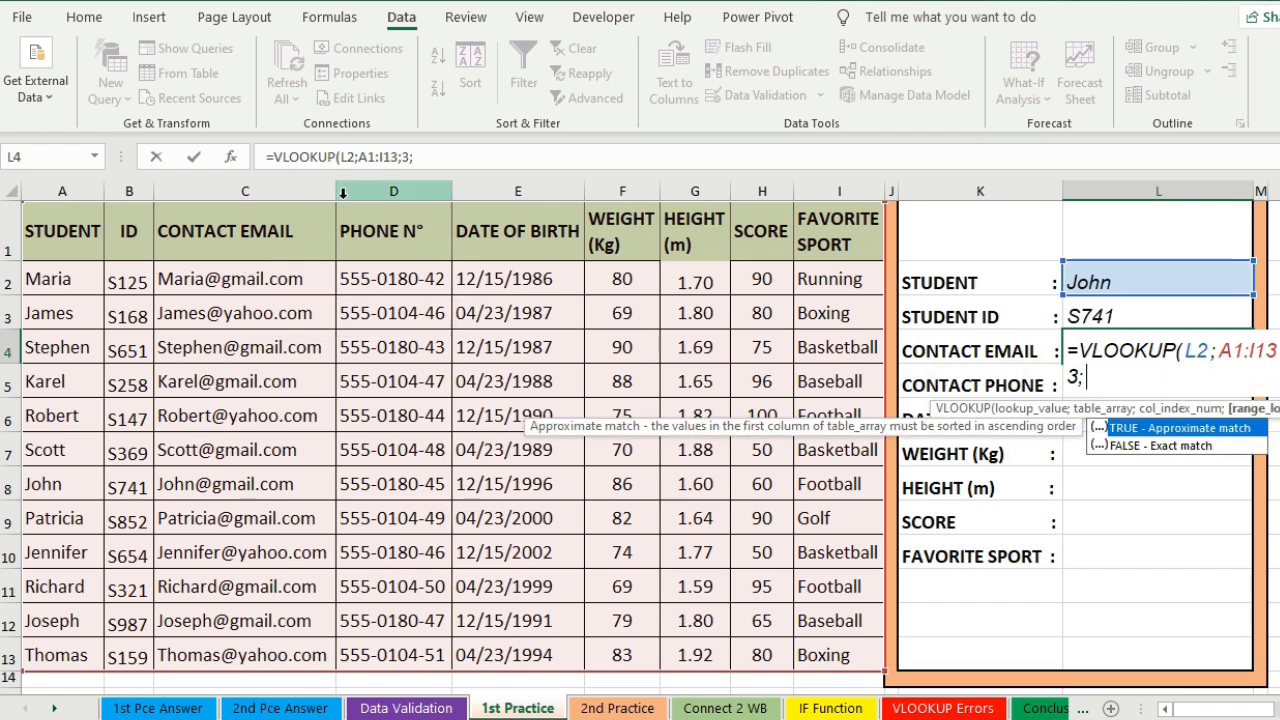
double_click(1140, 446)
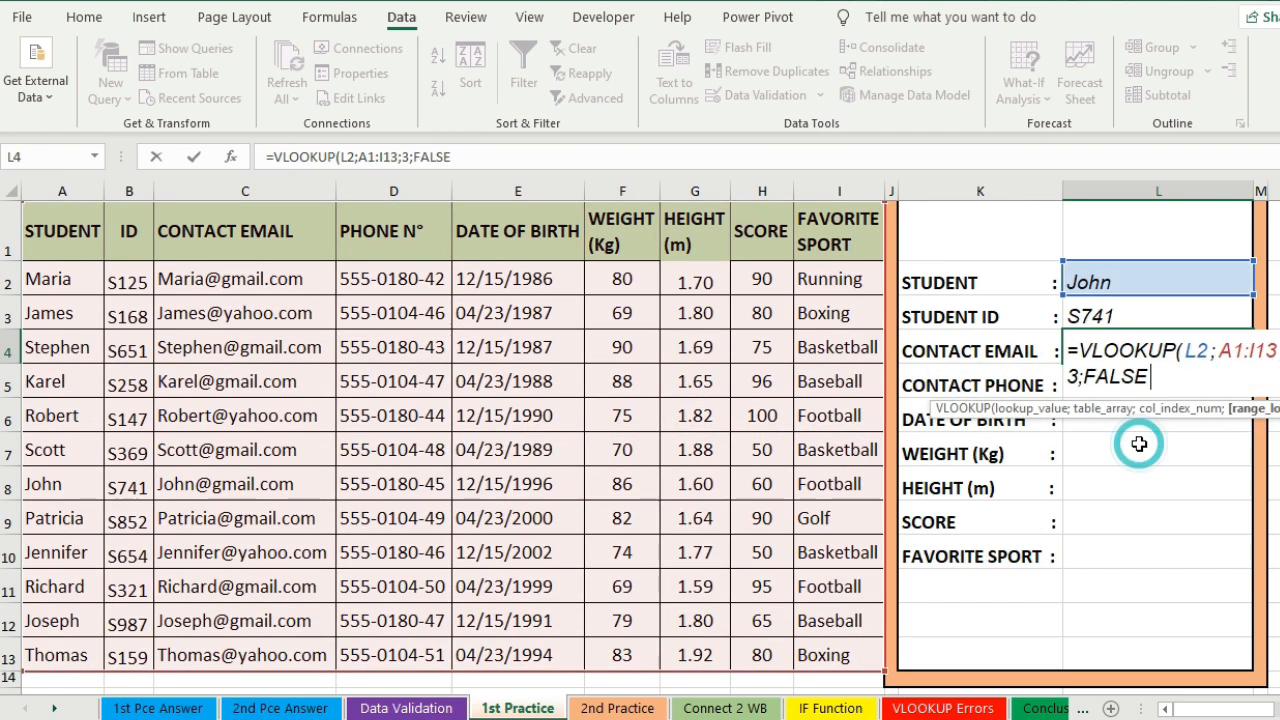
text())
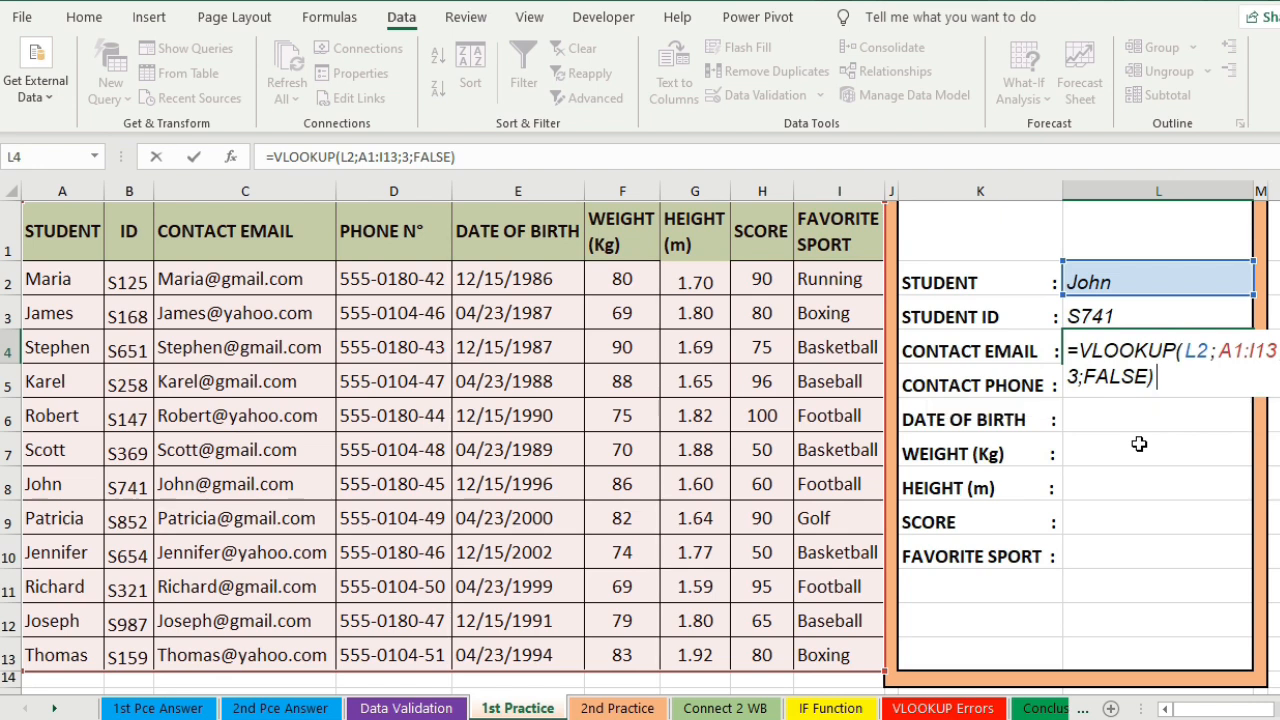
key(Return)
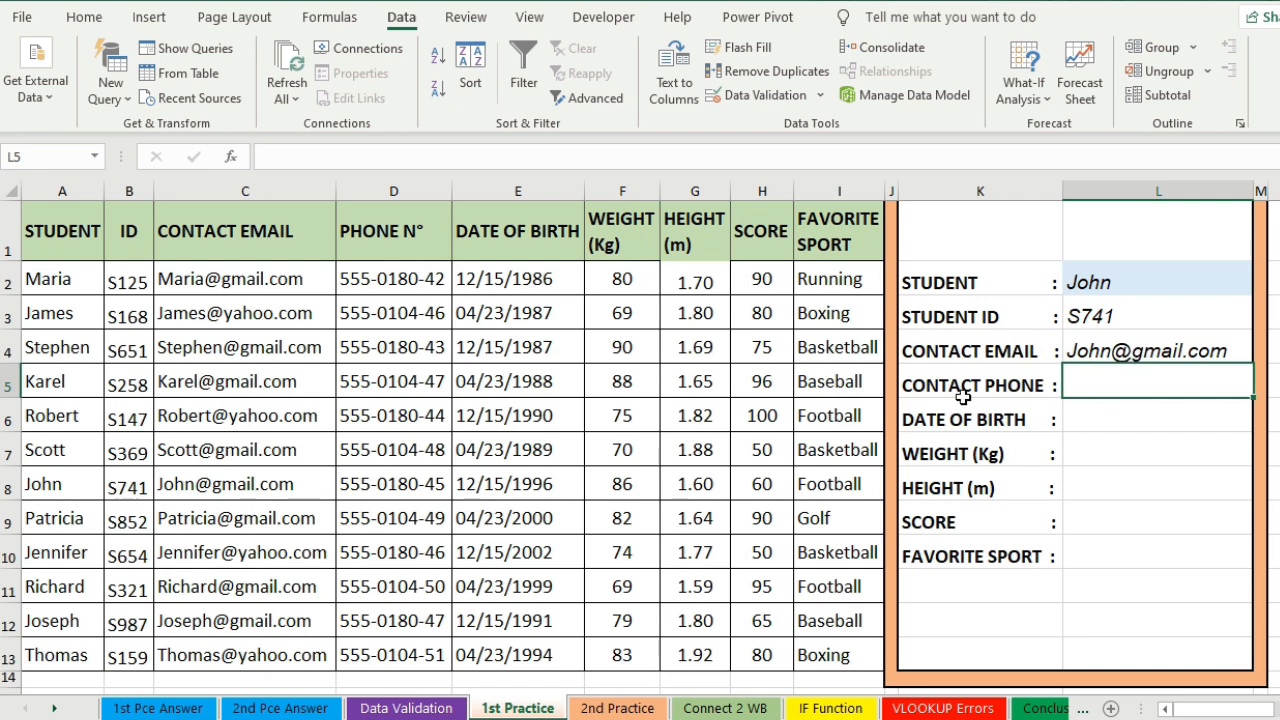
- Start a VLOOKUP formula in the Contact Phone cell L5 with lookup value L2 and table array A1:I13
click(1095, 382)
text(=)
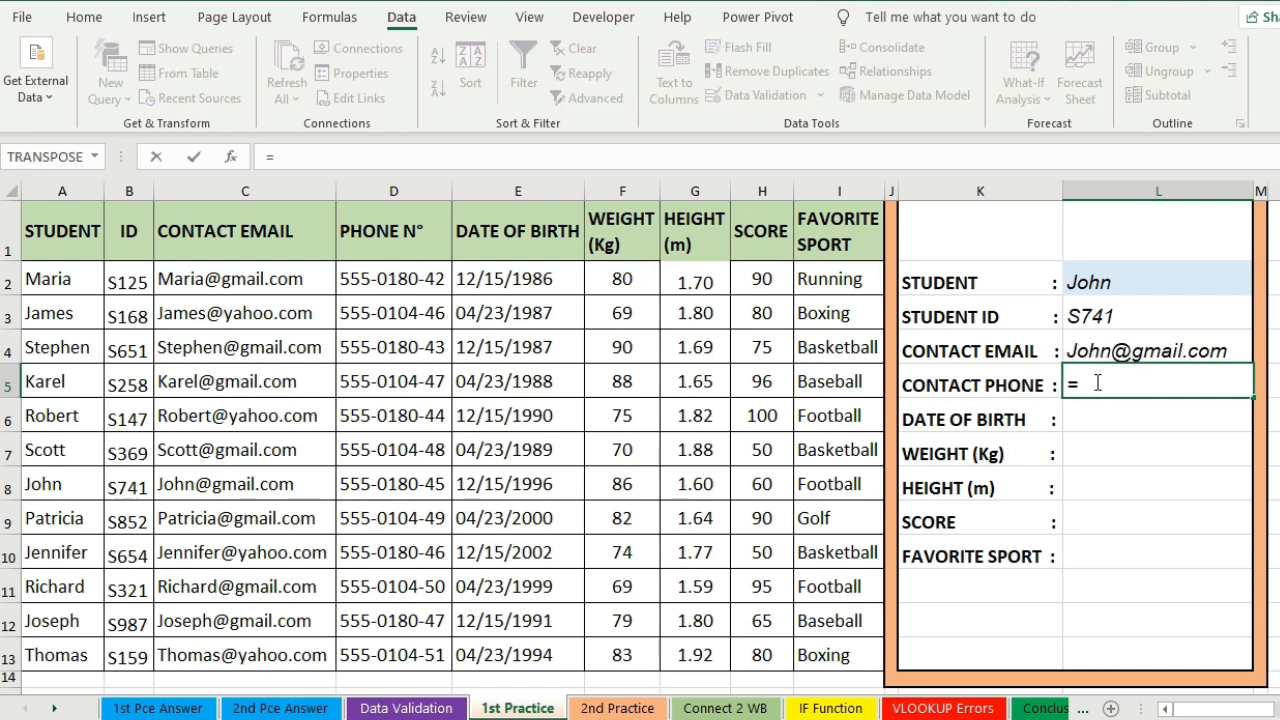
text(vl)
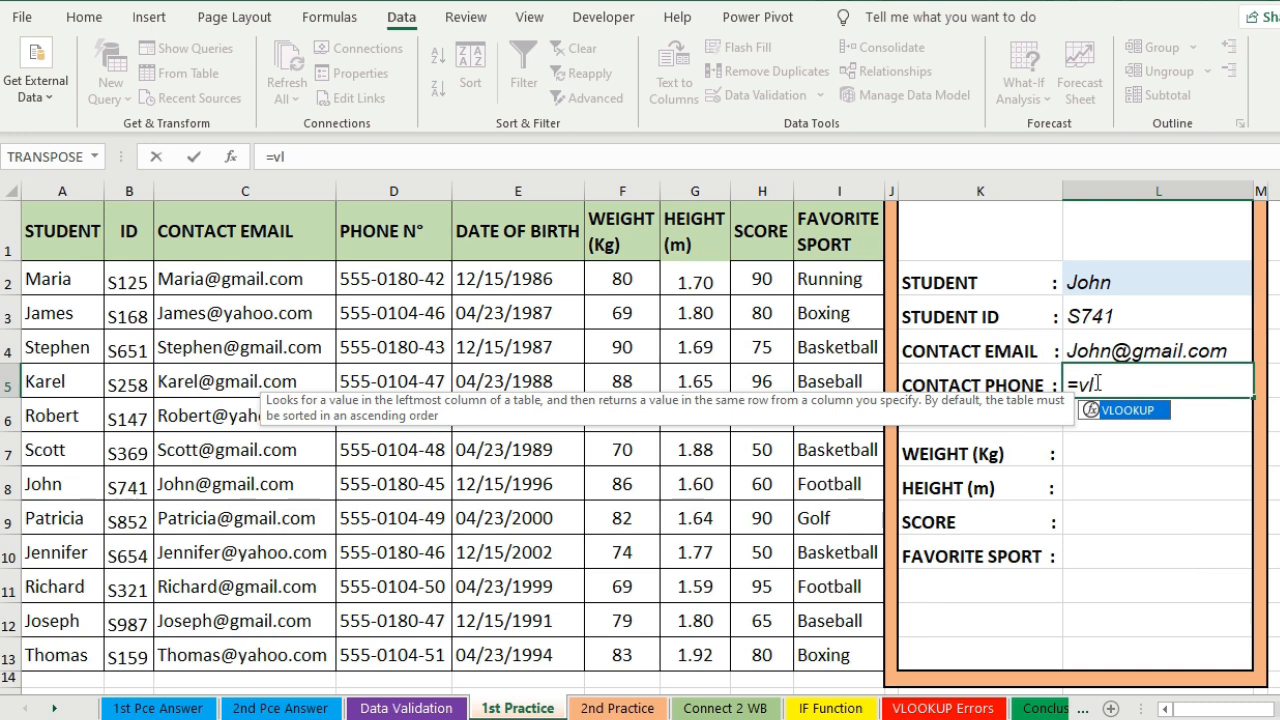
key(Tab)
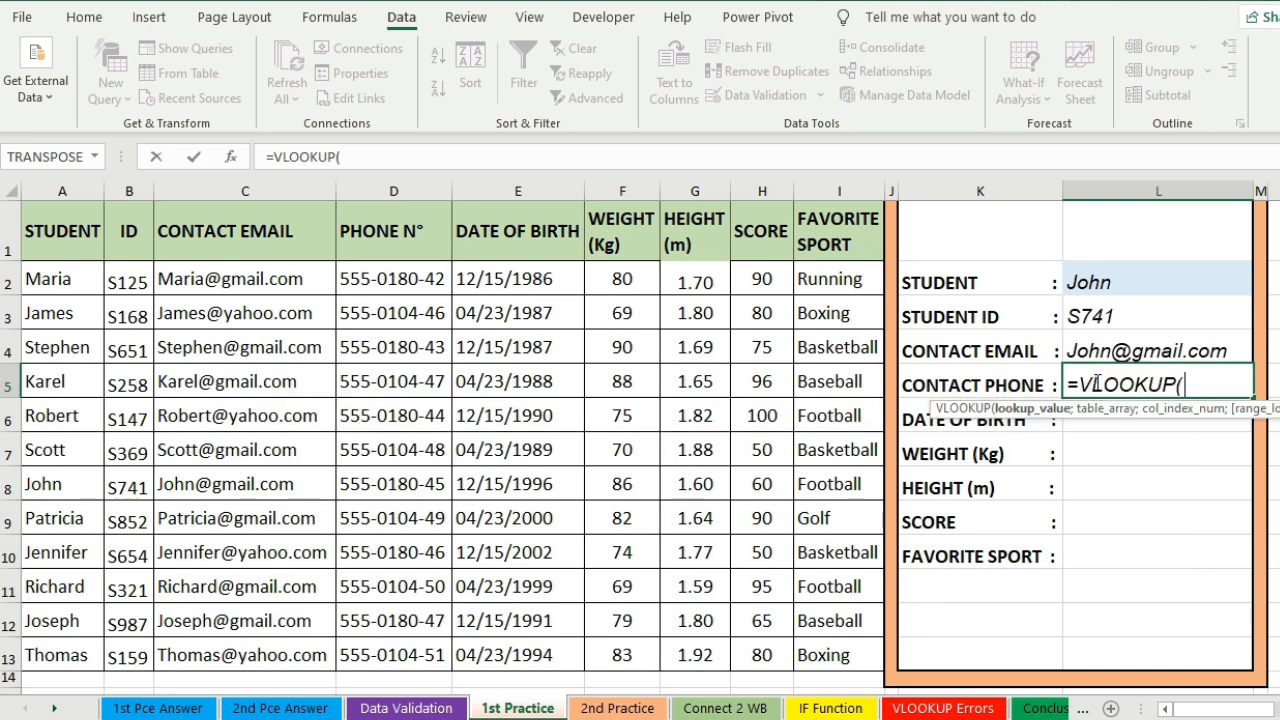
click(1131, 271)
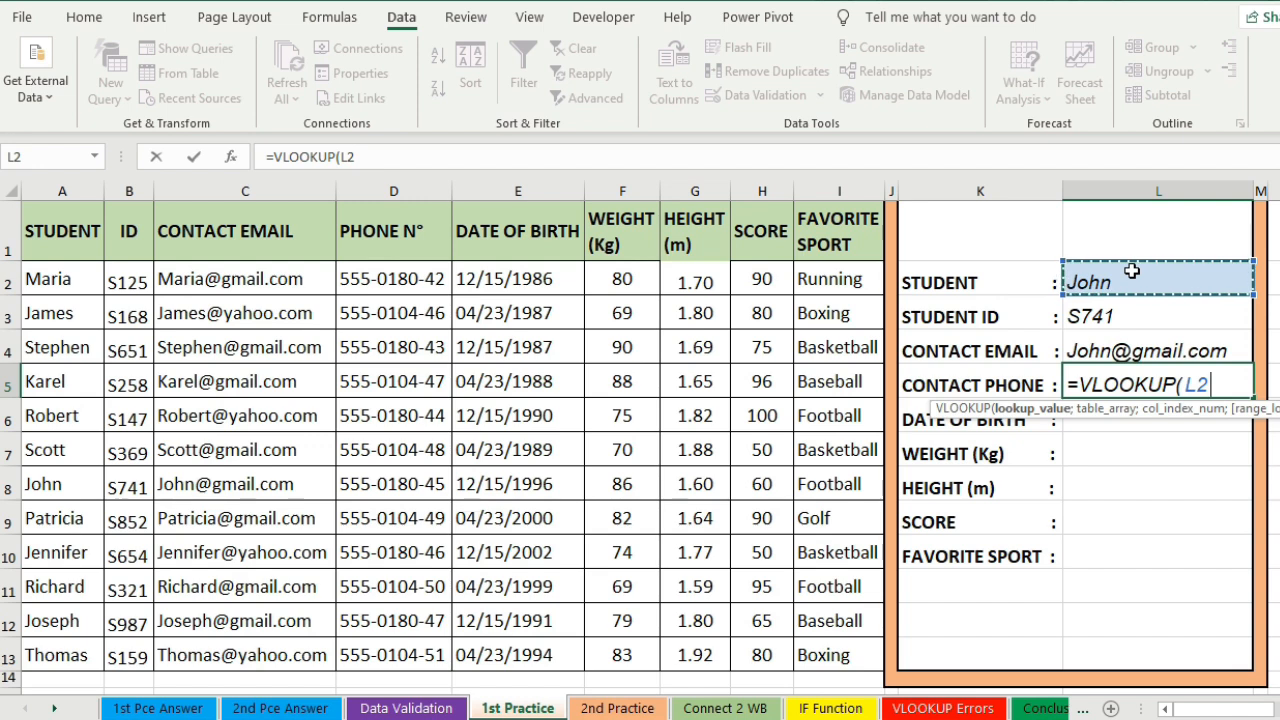
text(;)
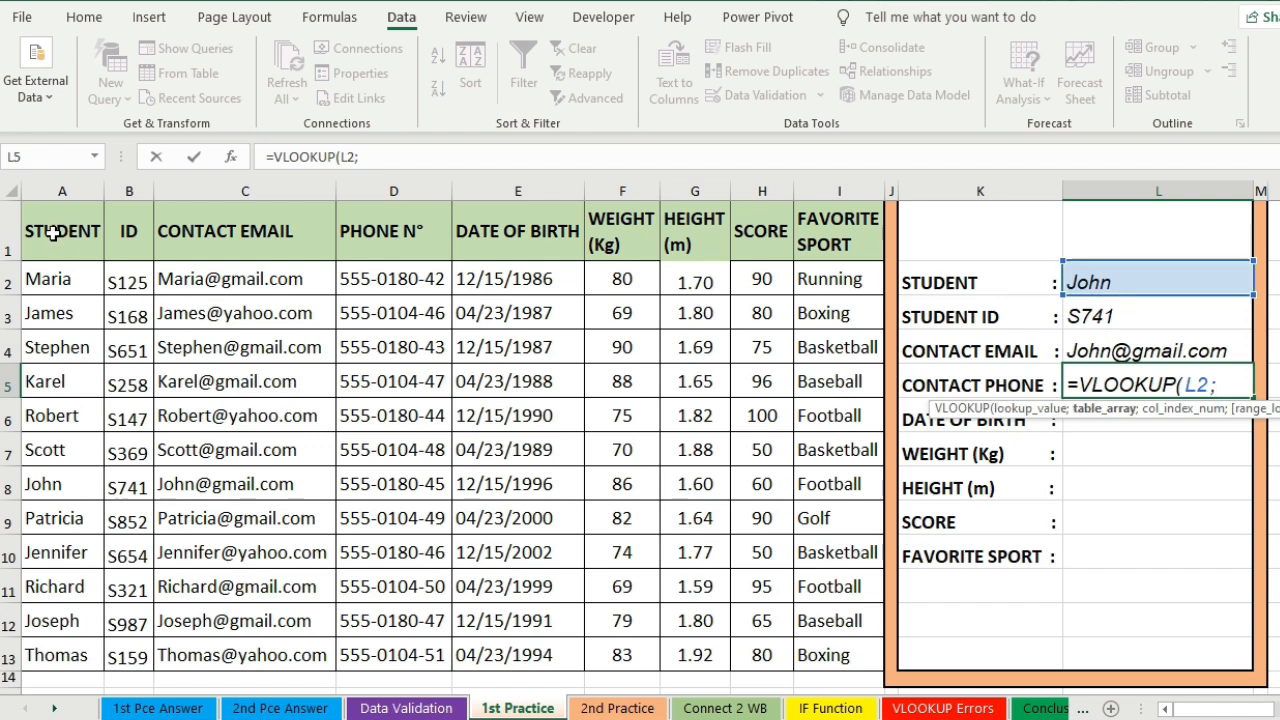
drag(50, 232, 840, 657)
text(;)
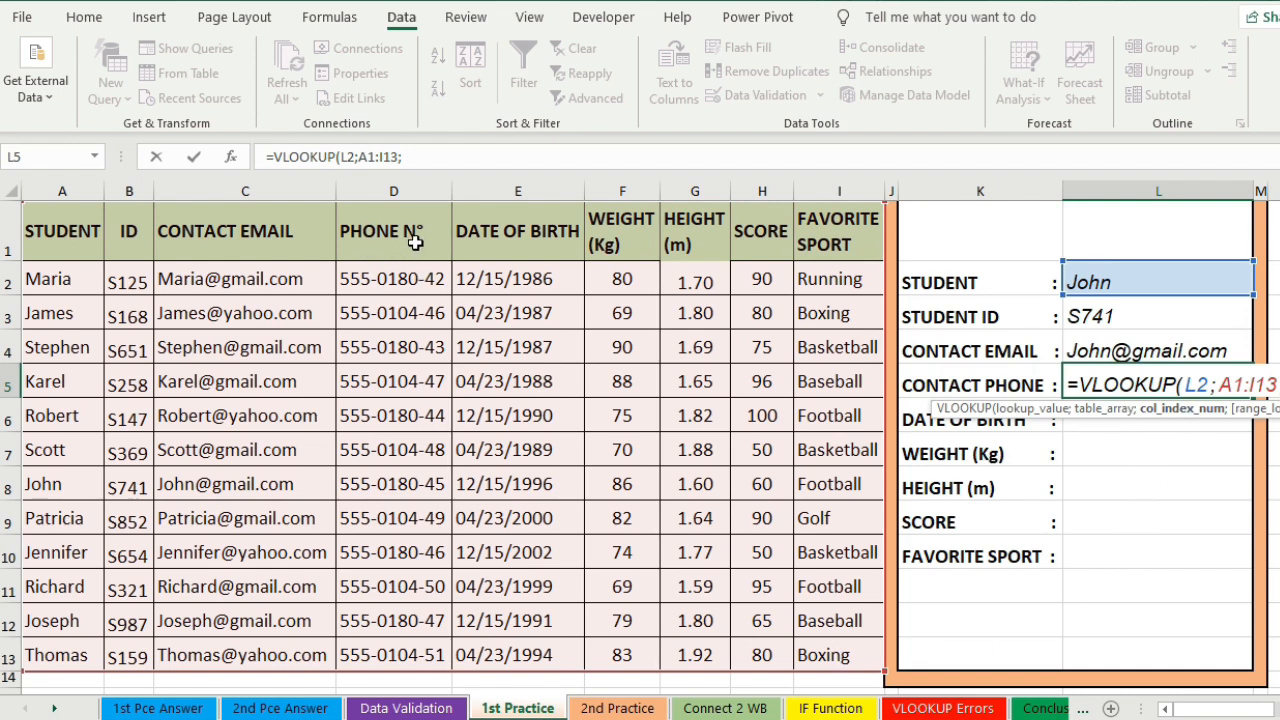
- Complete the Contact Phone formula in L5 with column index 4 and FALSE for an exact match
text(4;)
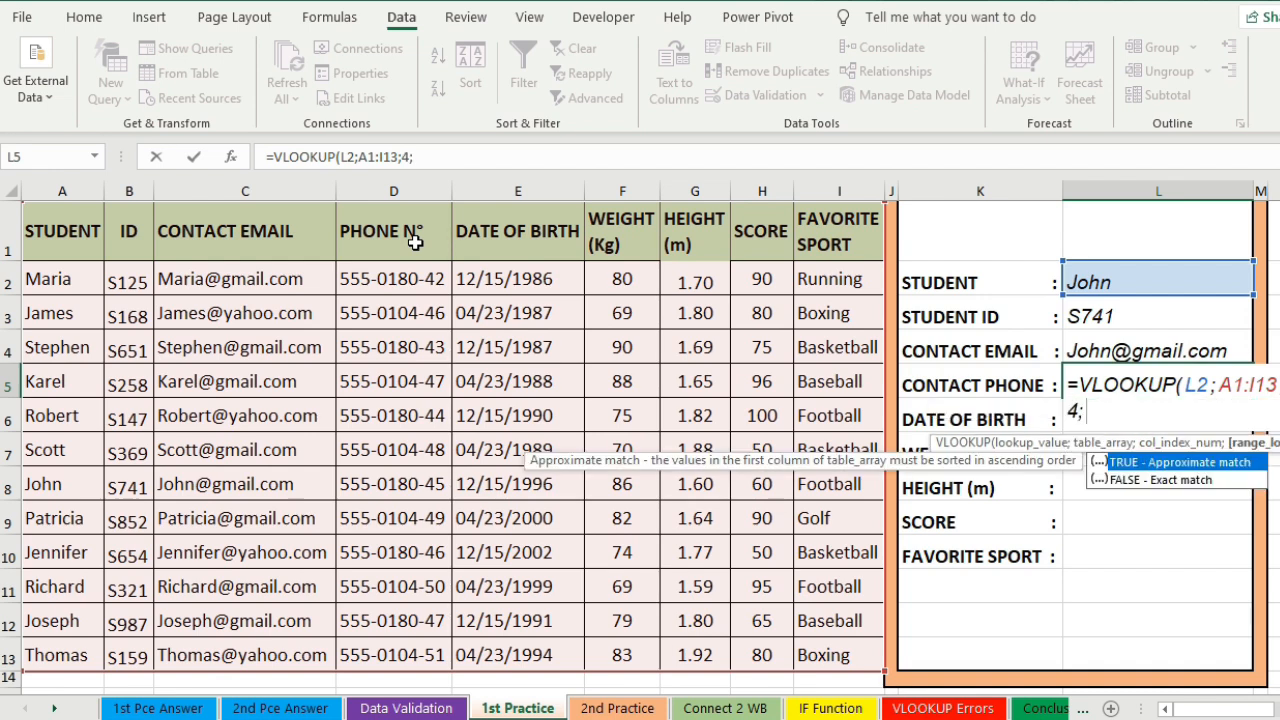
key(Down)
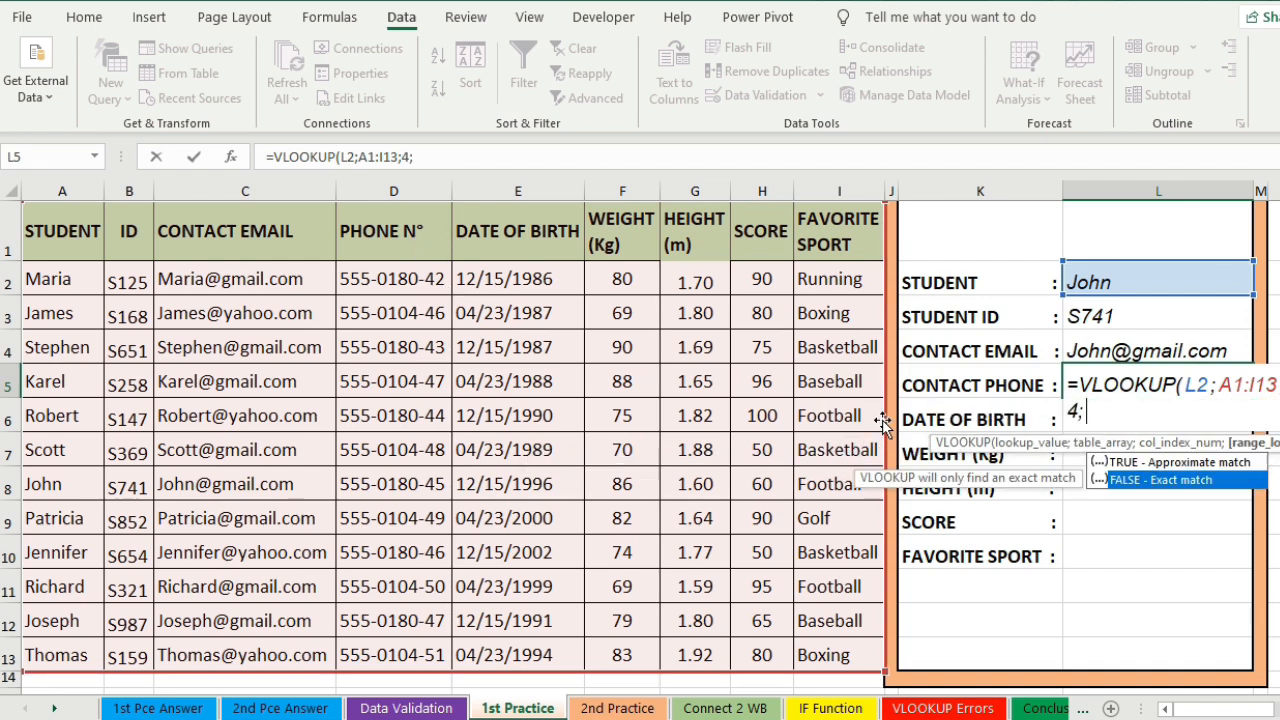
key(Tab)
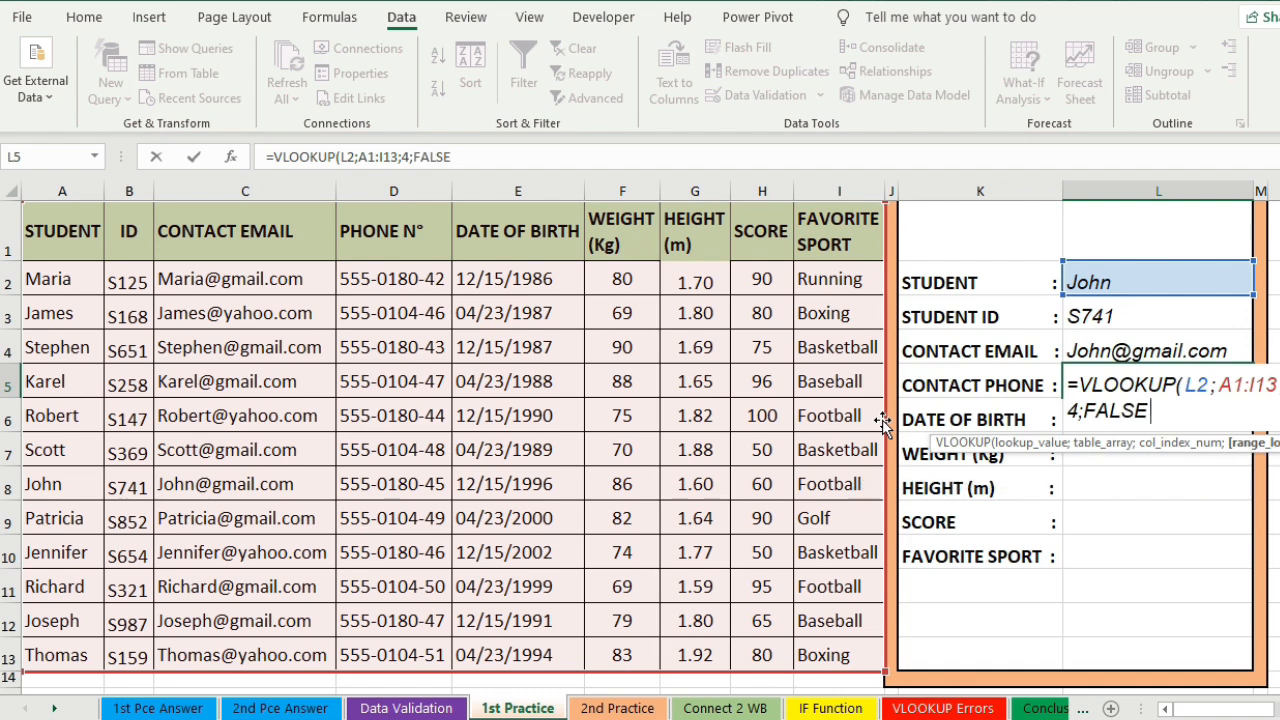
text())
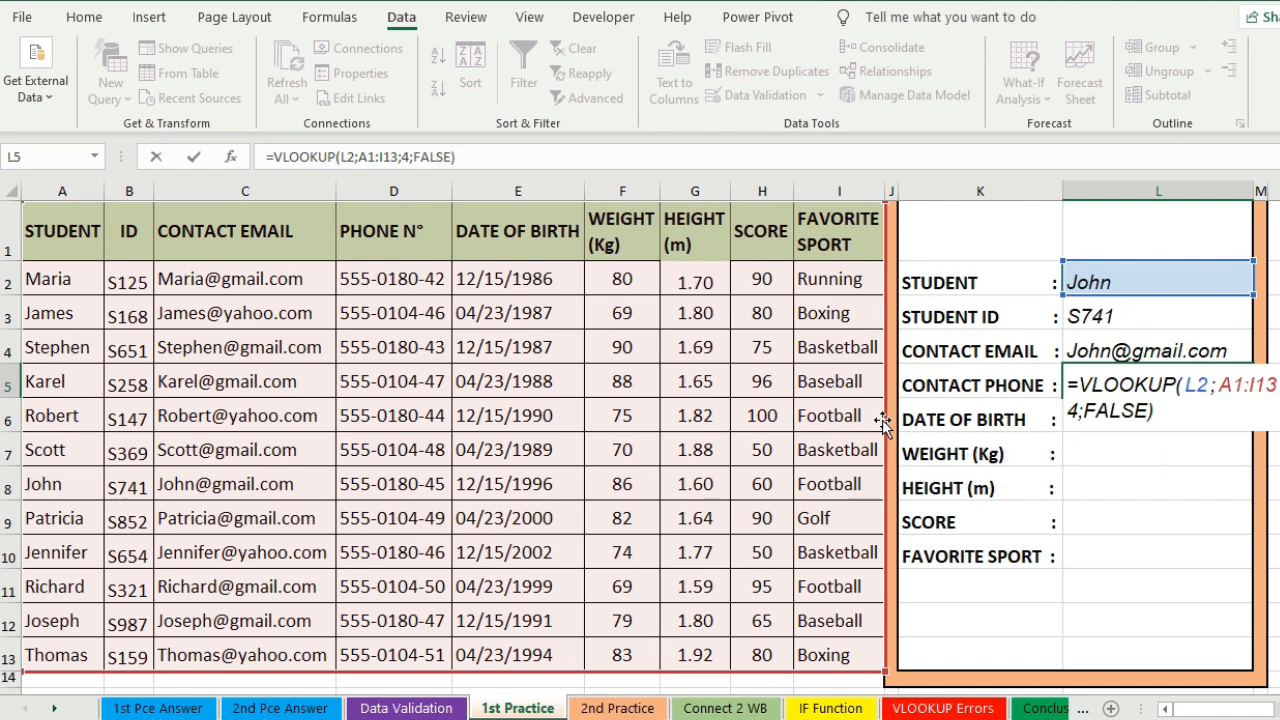
key(Return)
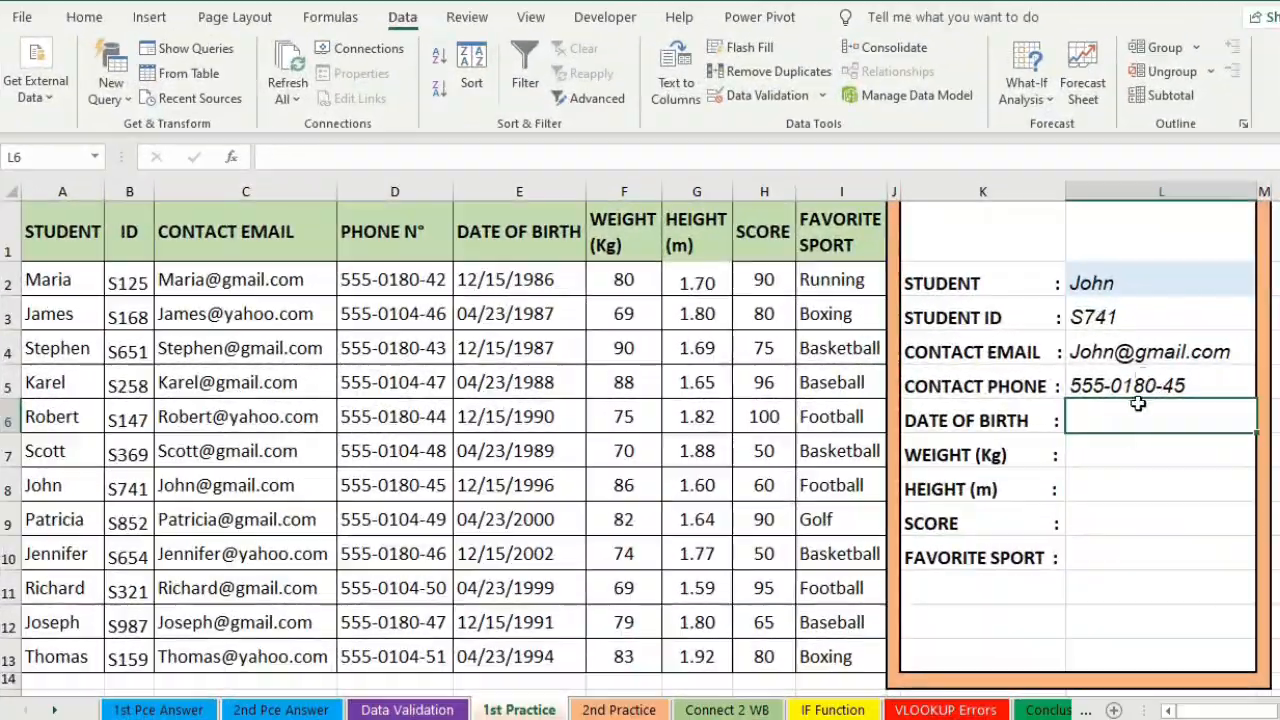
- Start a VLOOKUP formula in the Date of Birth cell L6 with lookup value L2 and table array A1:I13
text(=)
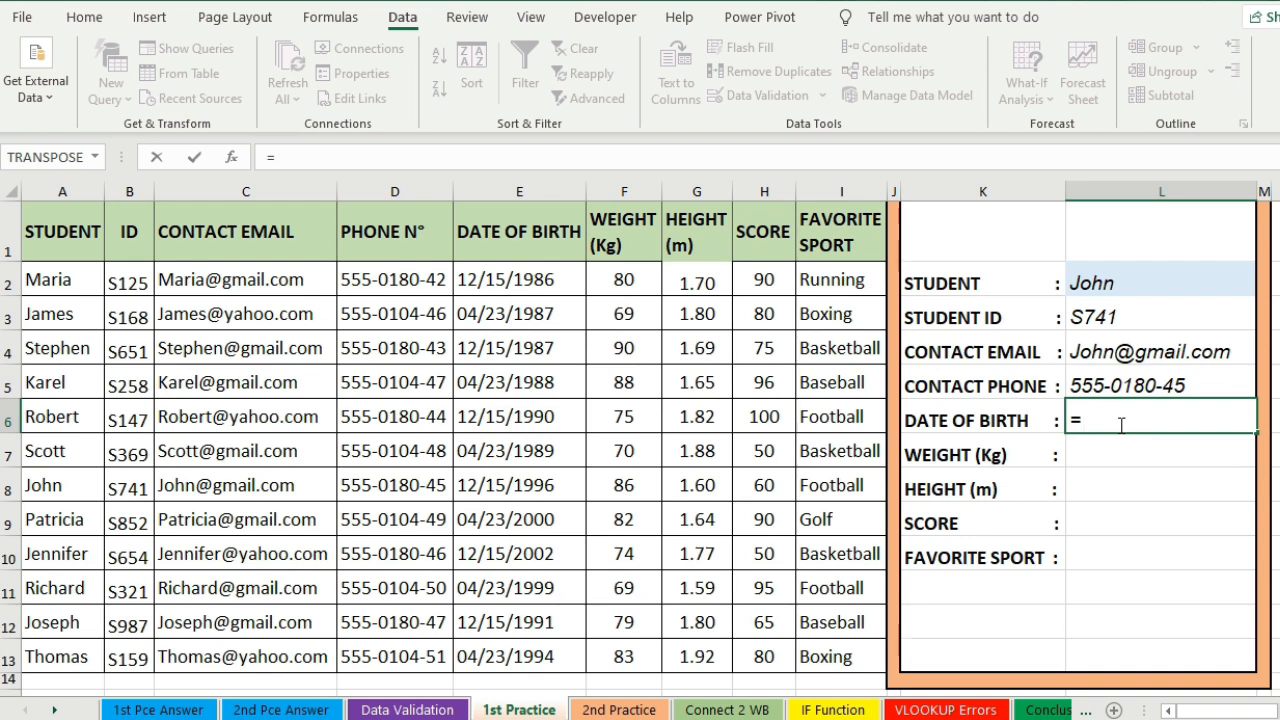
text(v)
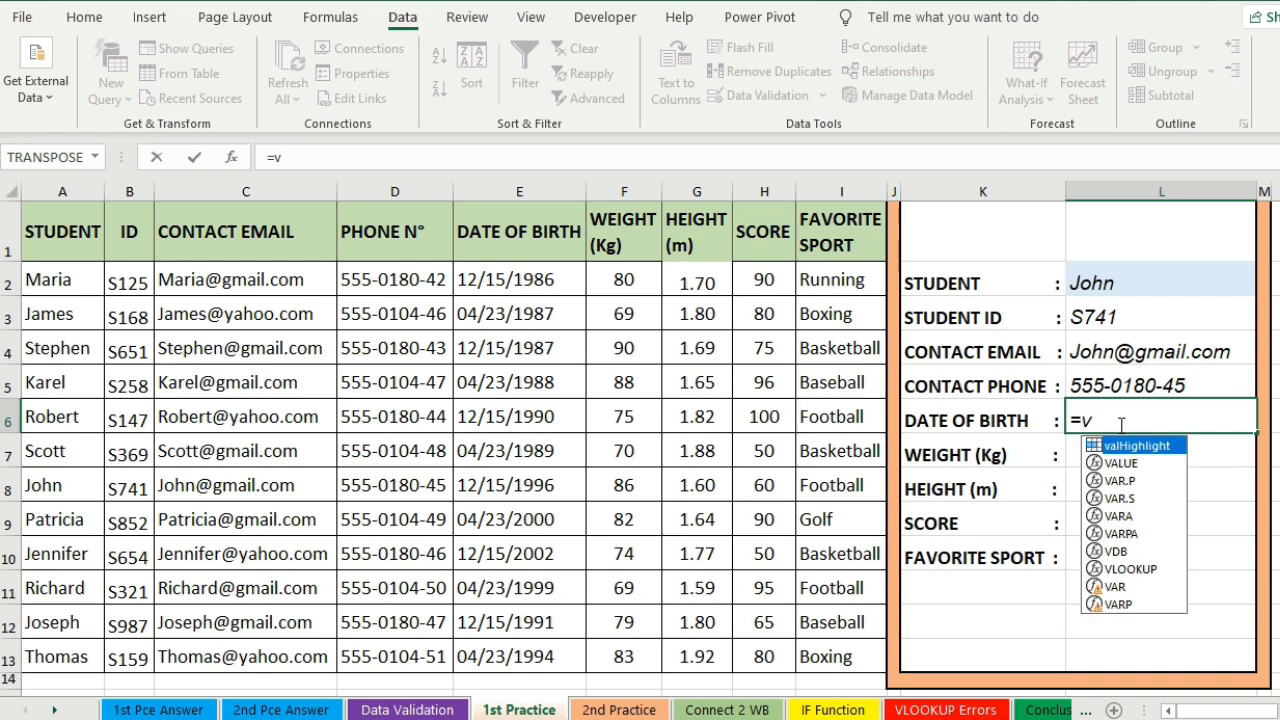
text(lo)
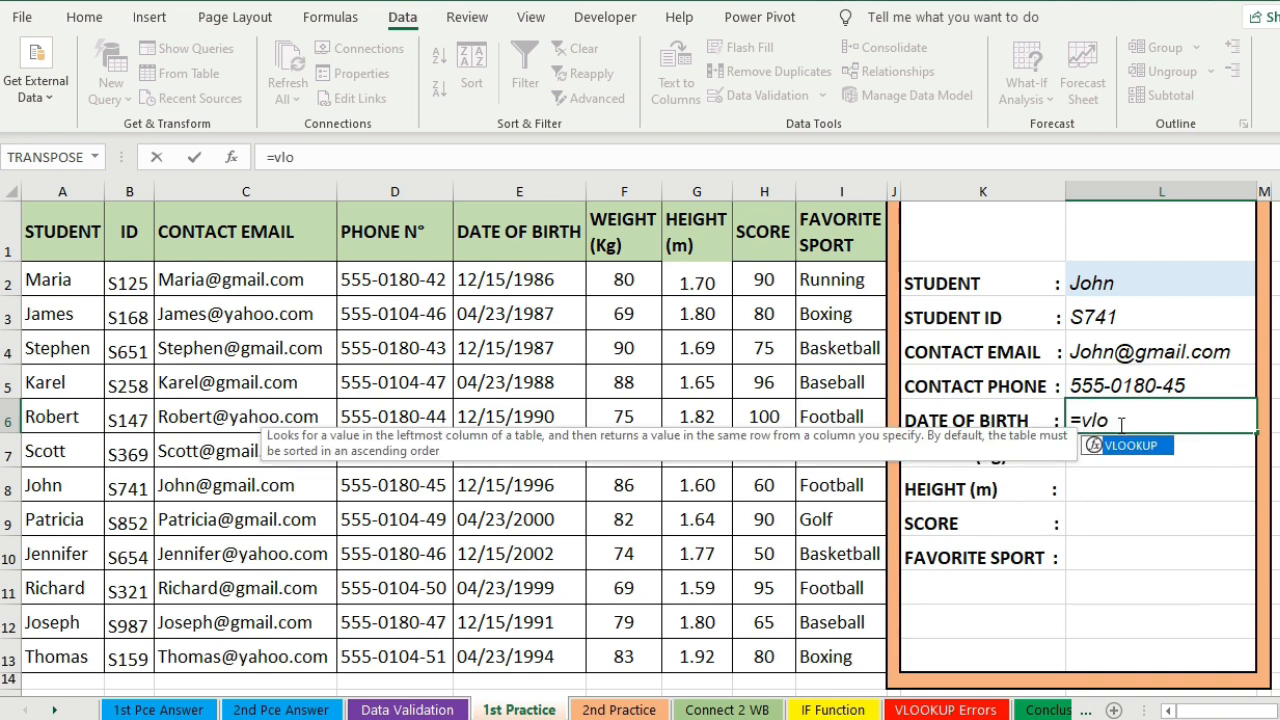
key(Tab)
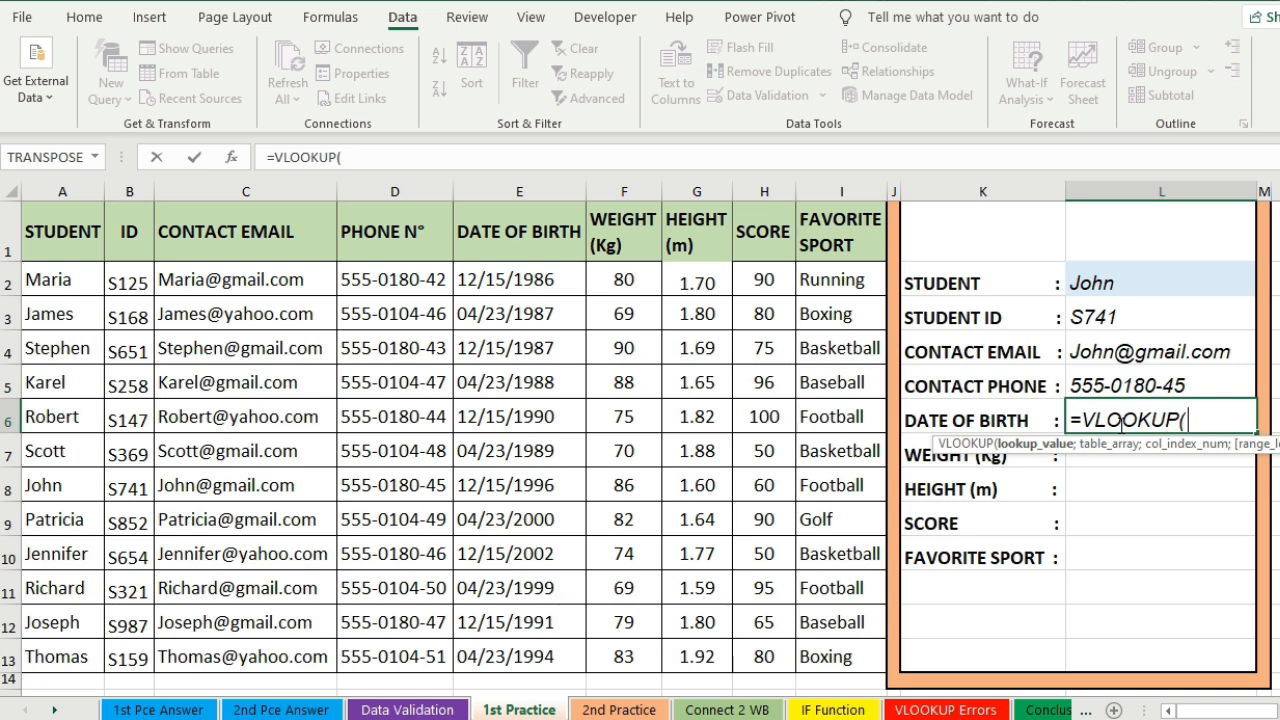
click(1147, 283)
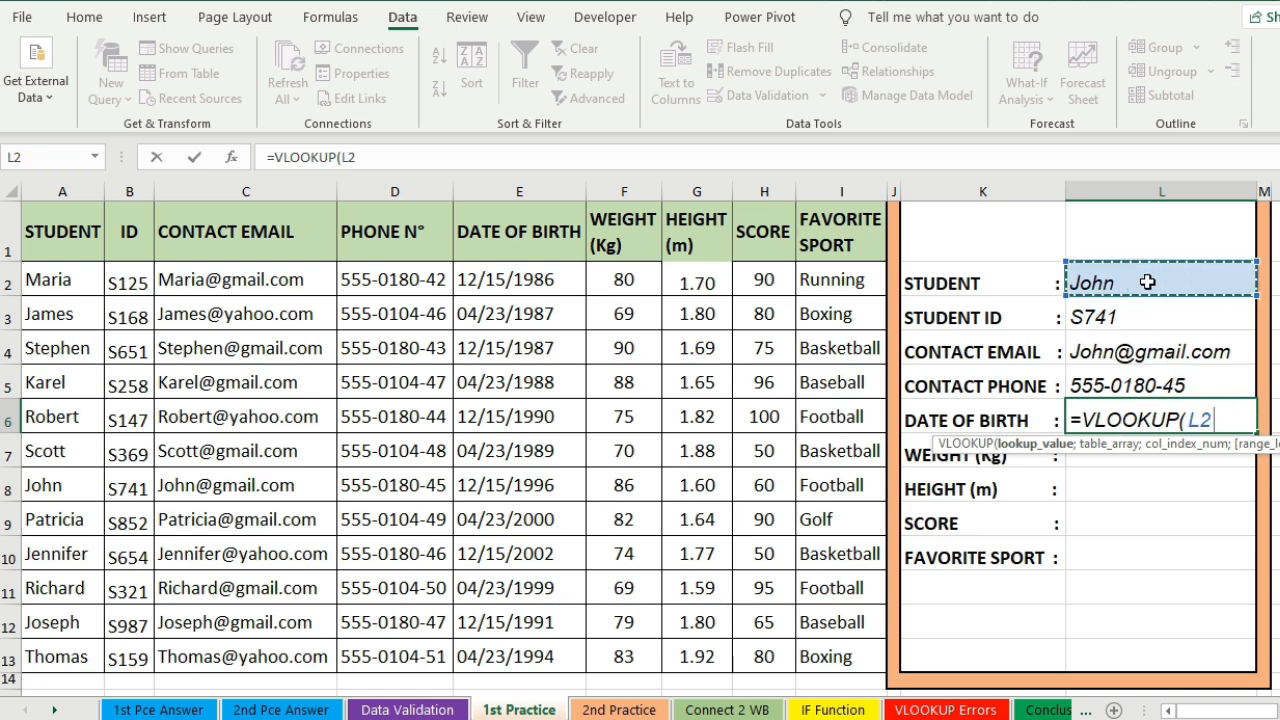
text(;)
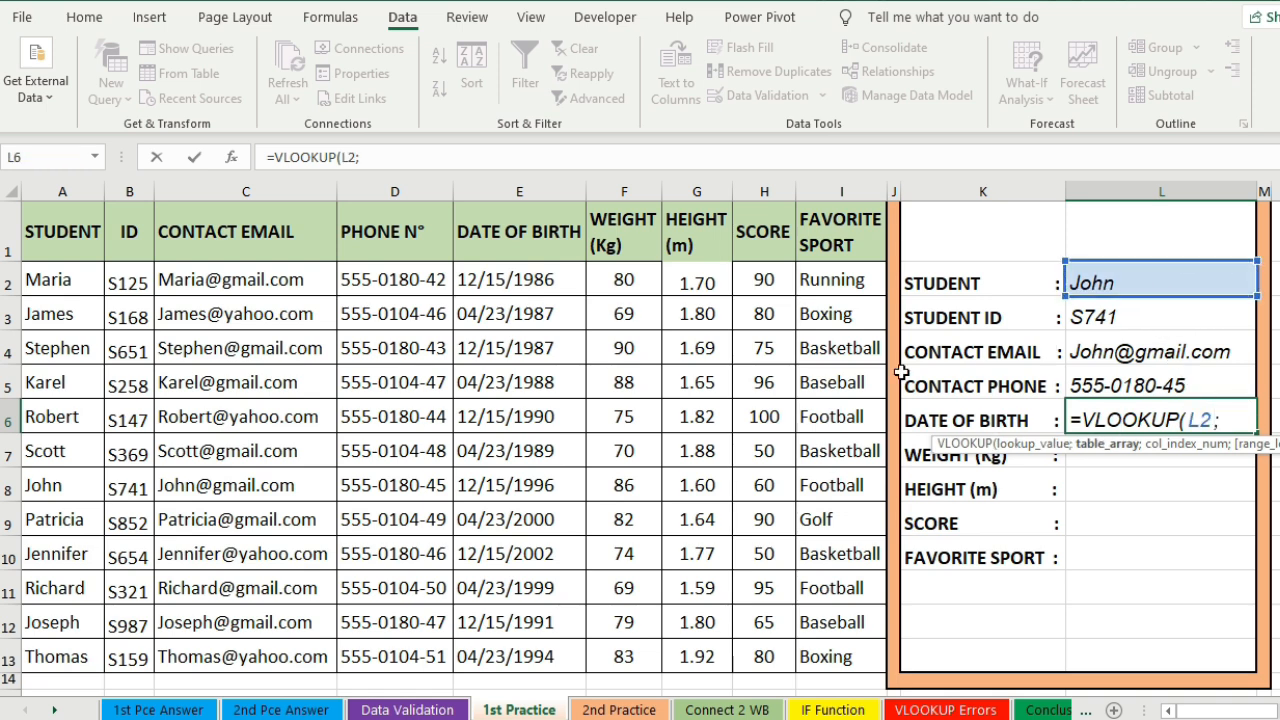
drag(55, 240, 849, 652)
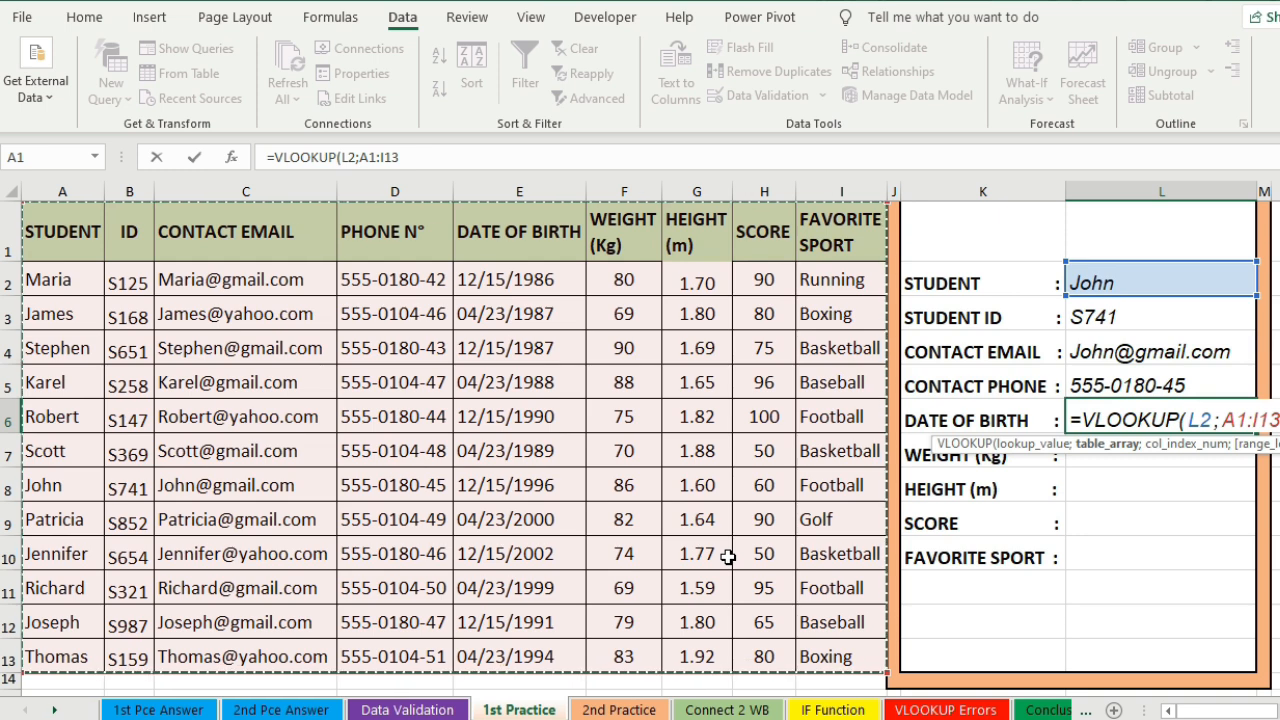
- Complete the Date of Birth formula in L6 with column index 5 and FALSE for an exact match
text(;5)
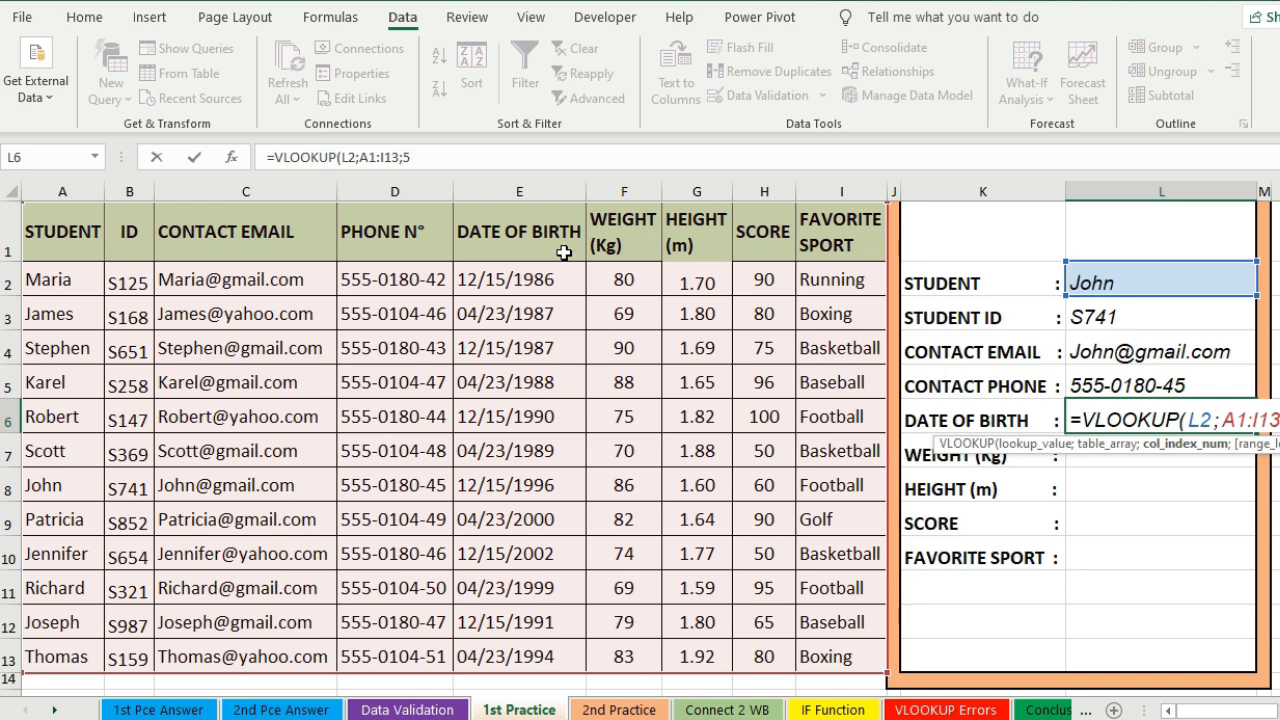
text(;)
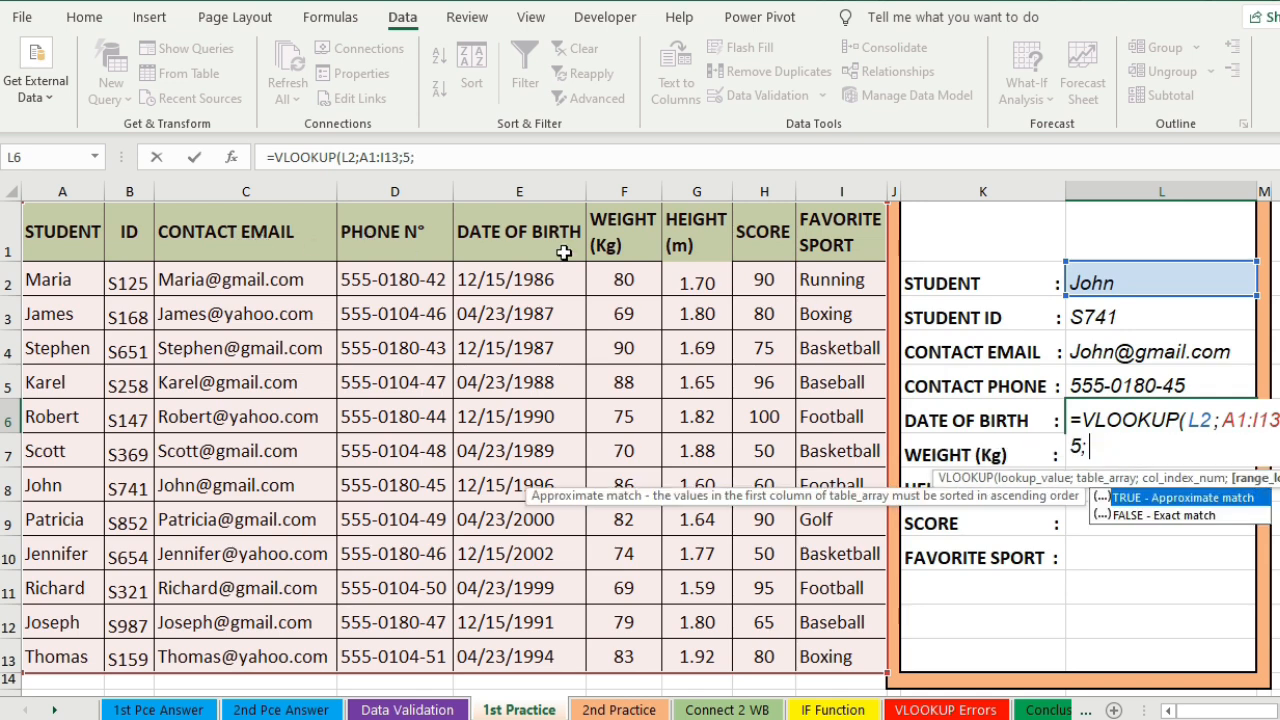
key(Down)
key(Tab)
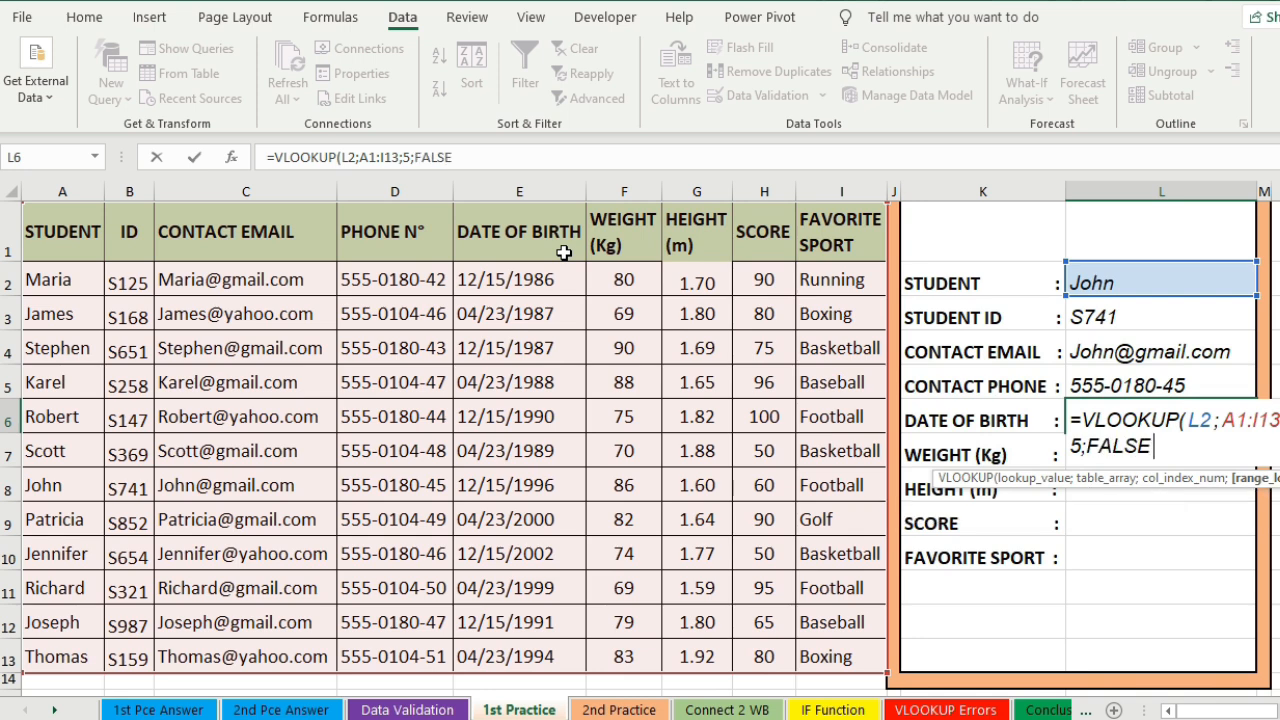
text())
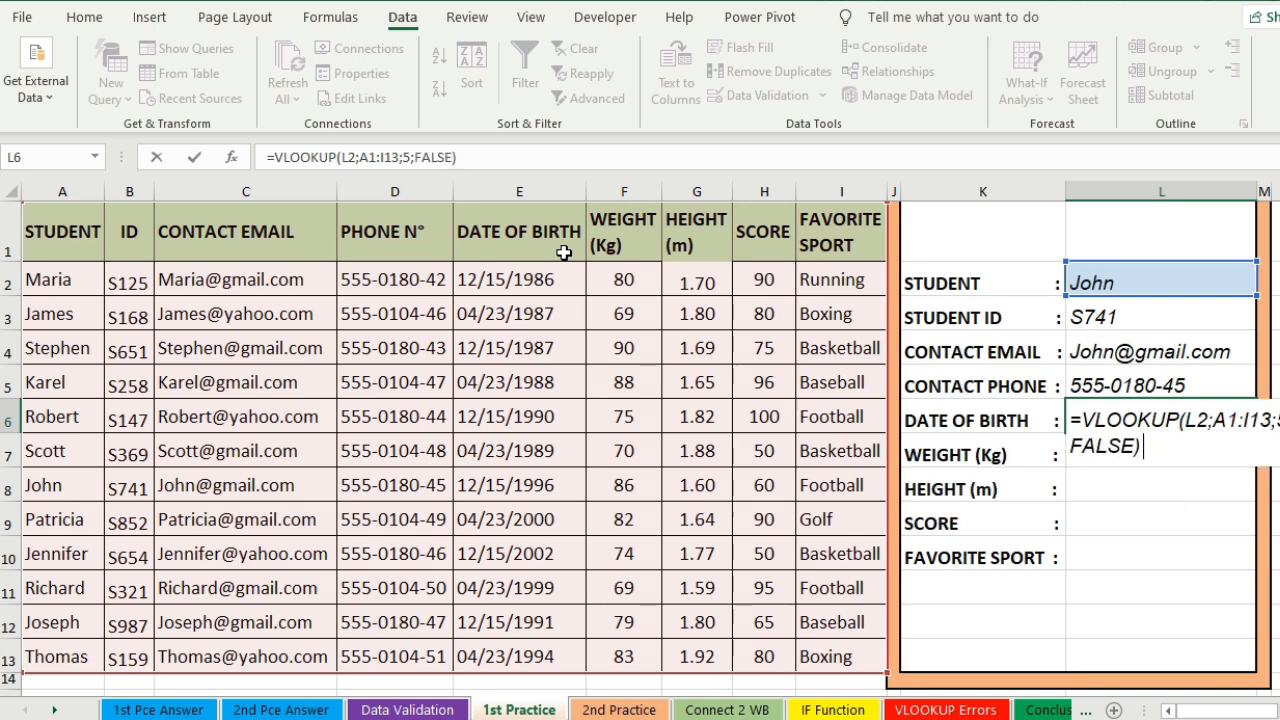
key(Return)
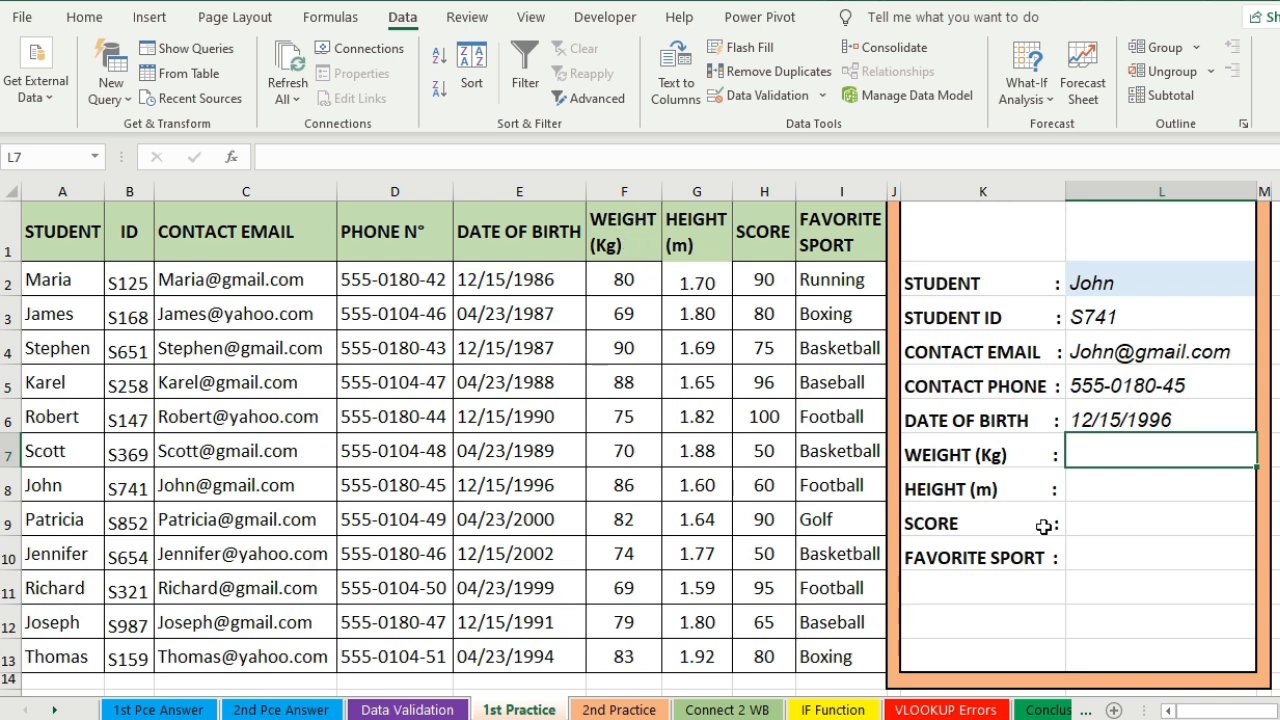
- Start a VLOOKUP formula in the Weight cell L7 with lookup value L2 and table array A1:I13
text(=)
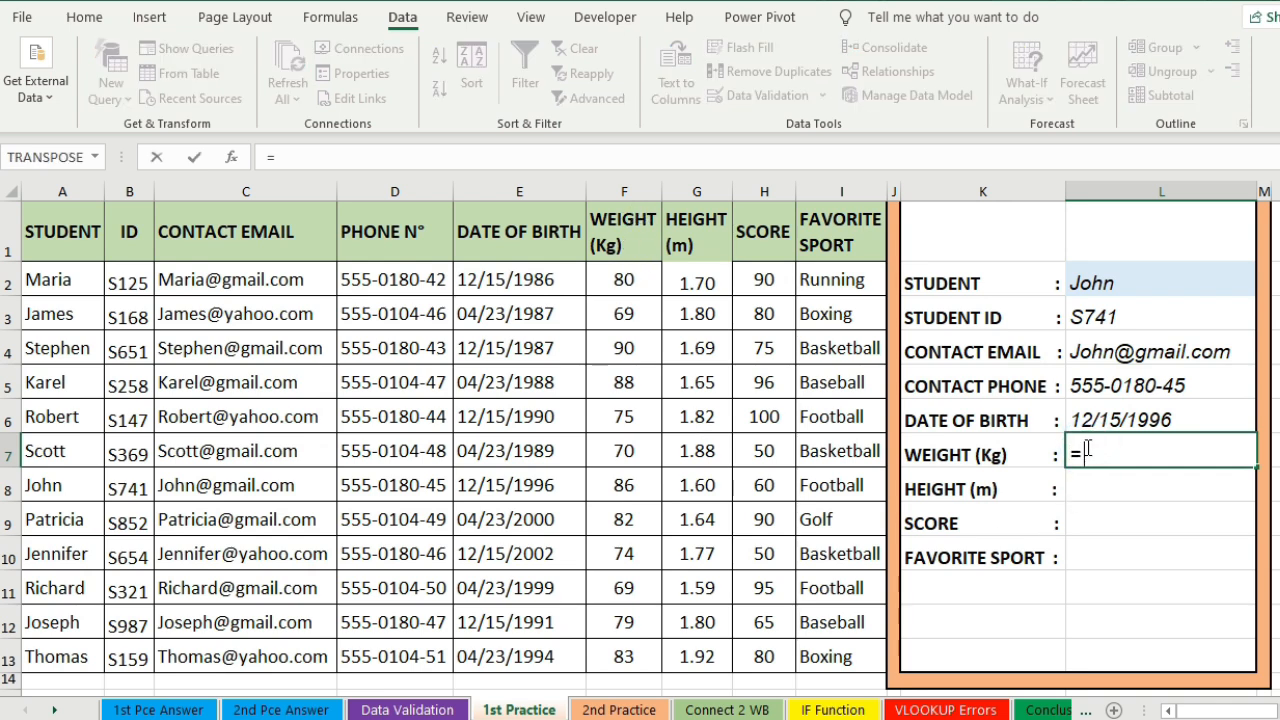
text(vlo)
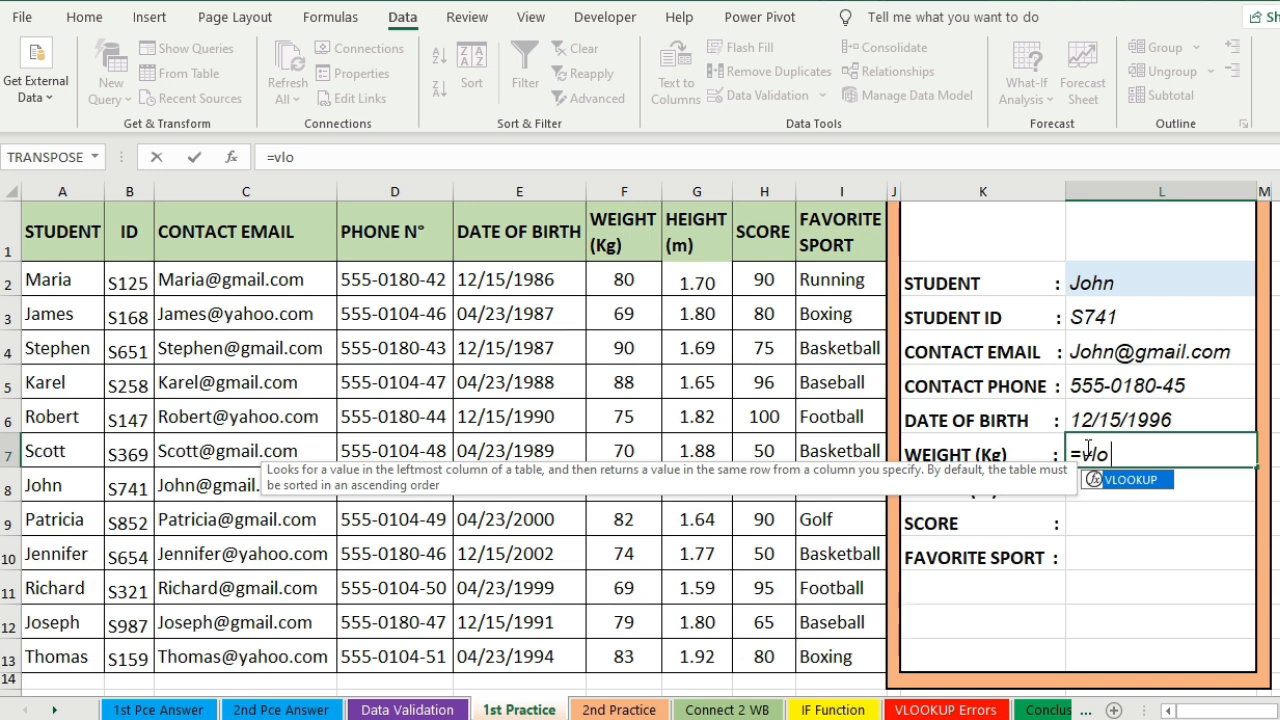
key(Tab)
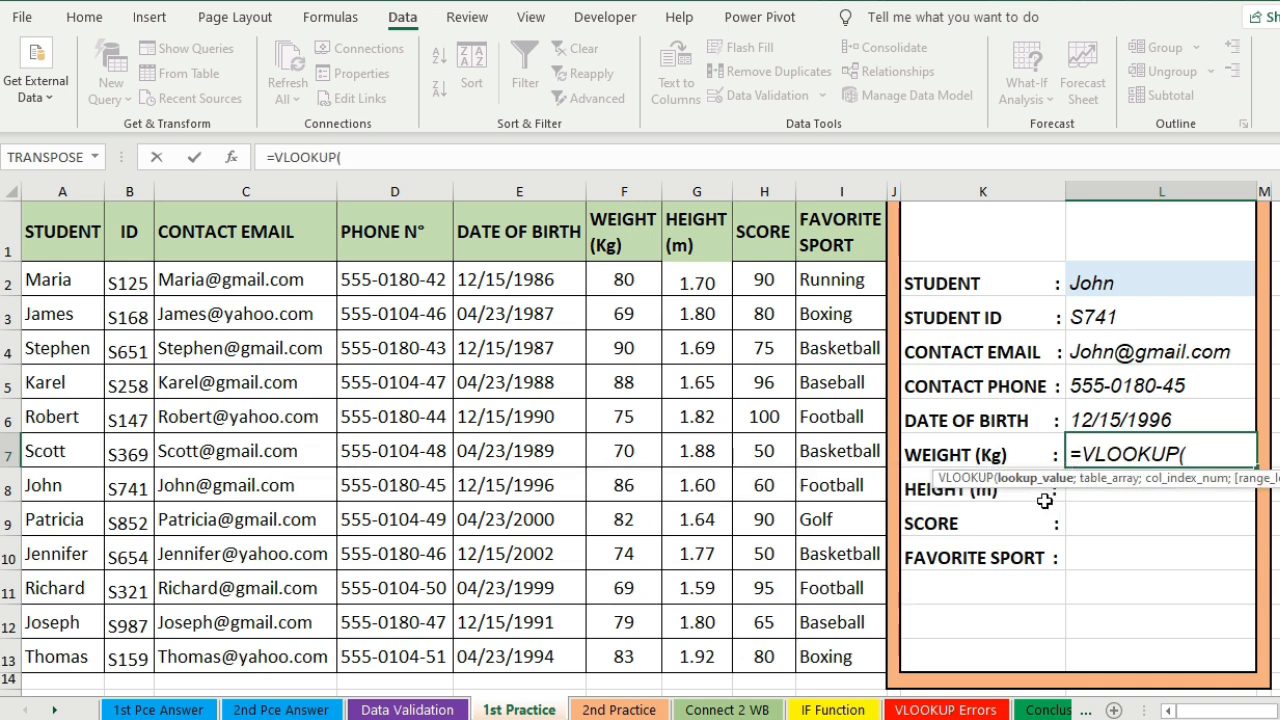
click(1125, 282)
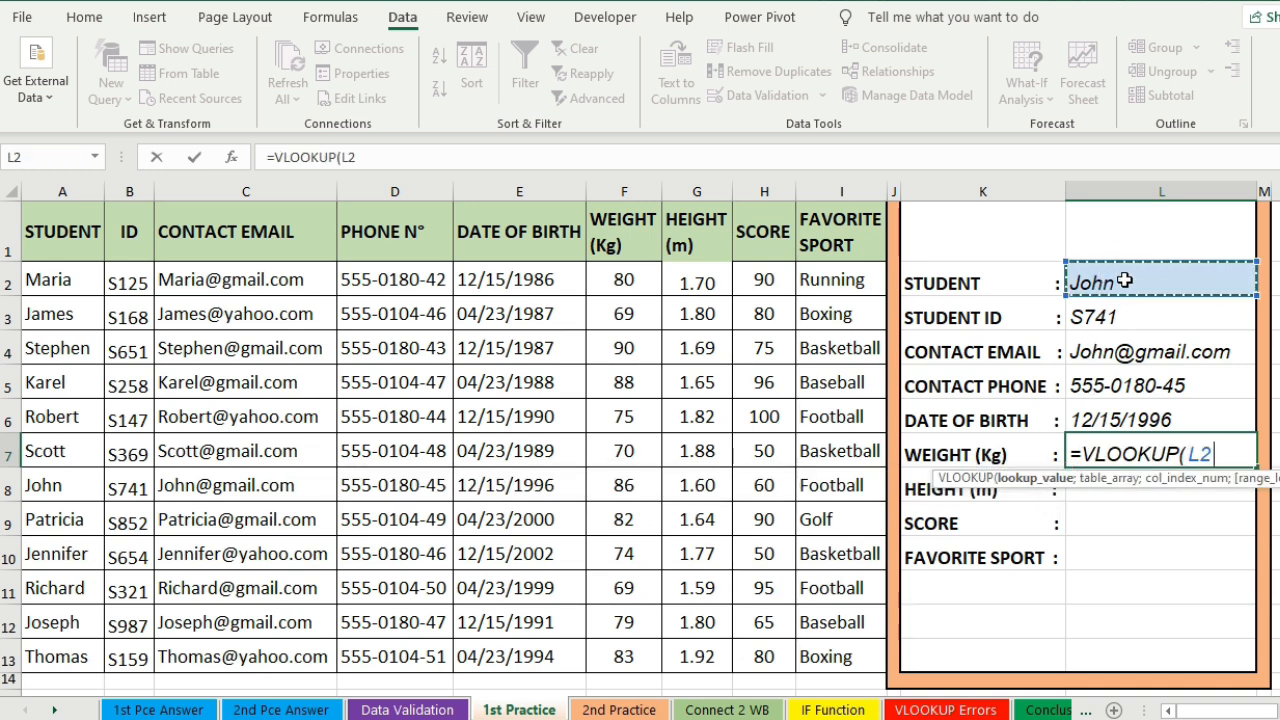
text(;)
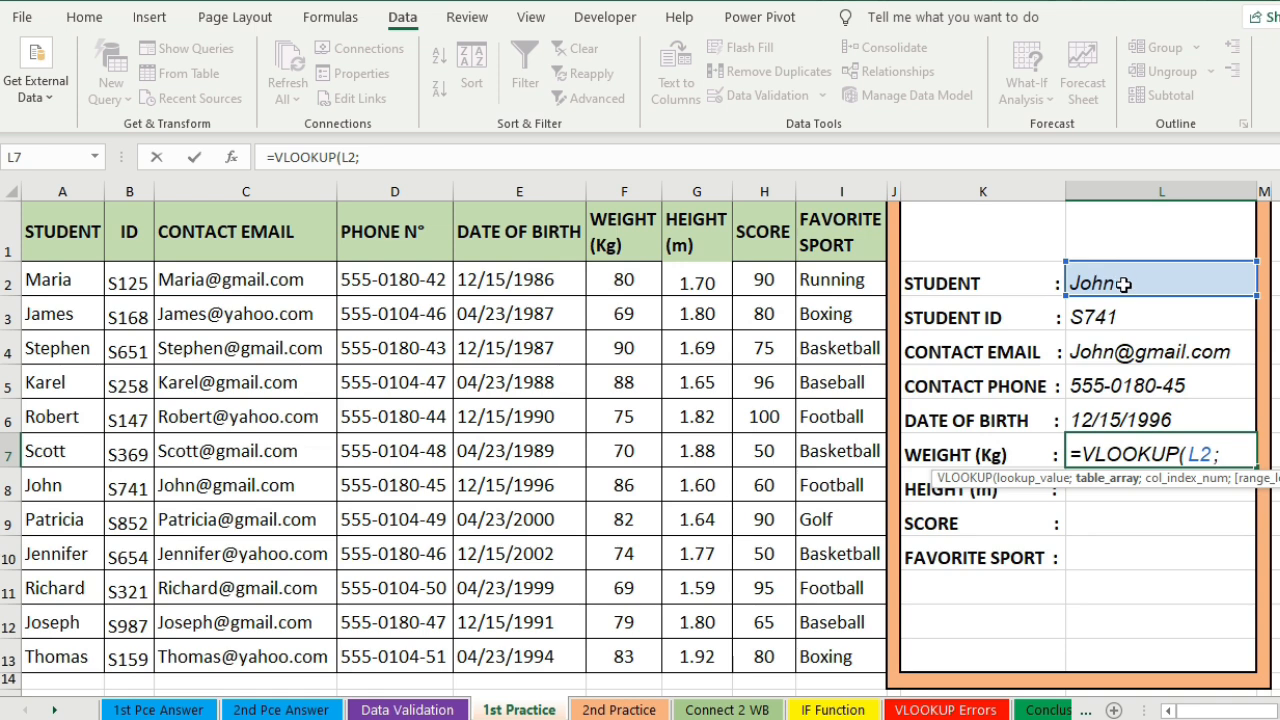
drag(77, 242, 868, 658)
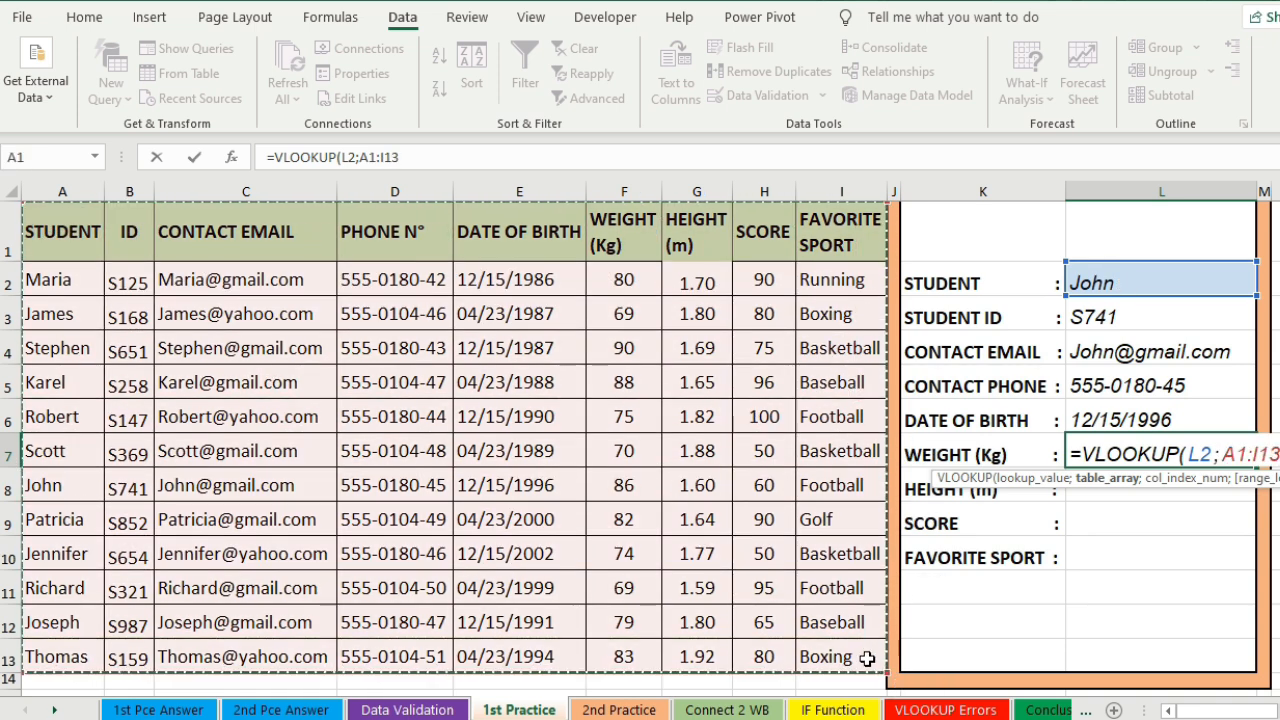
- Complete the Weight formula in L7 with column index 6 and FALSE for an exact match
text(;6)
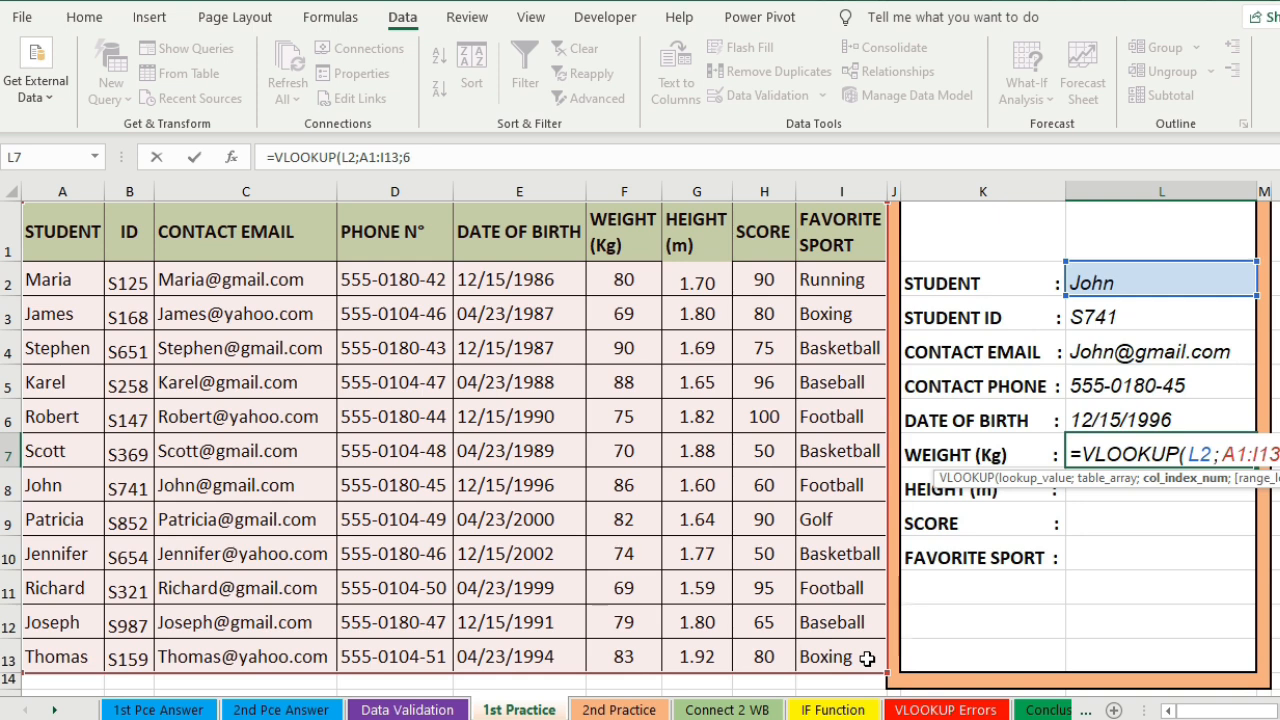
text(;)
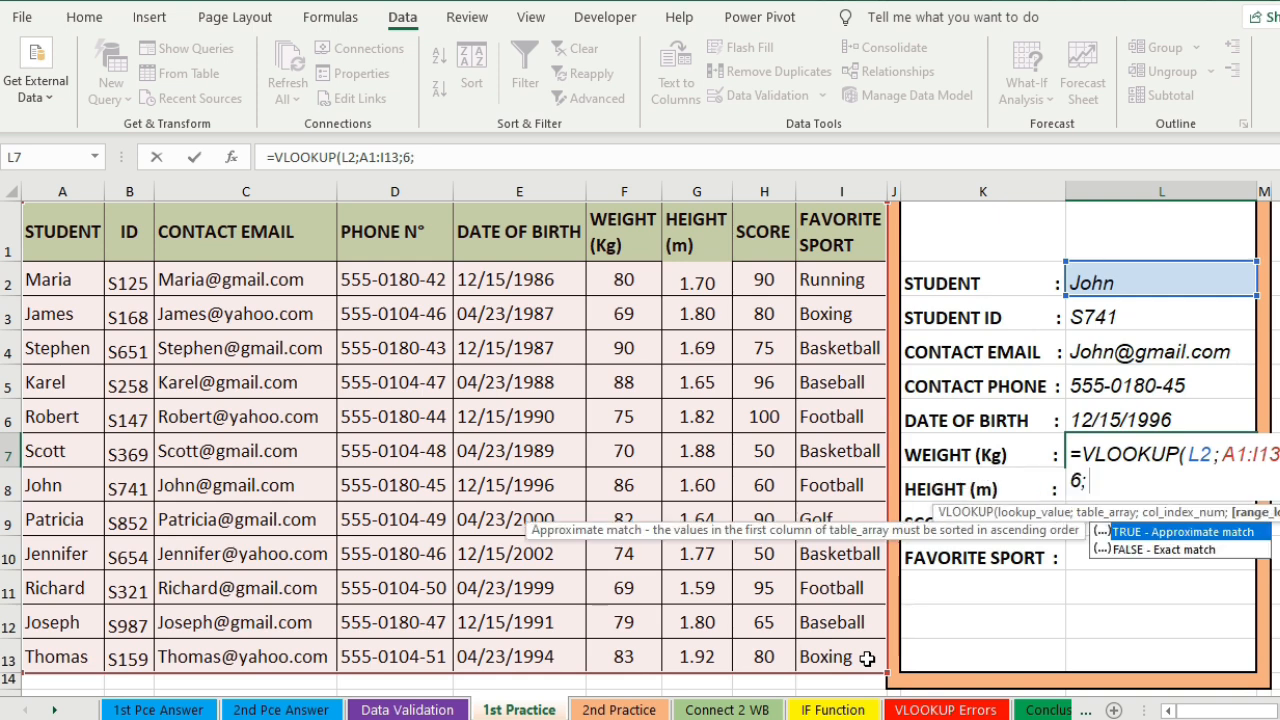
key(Down)
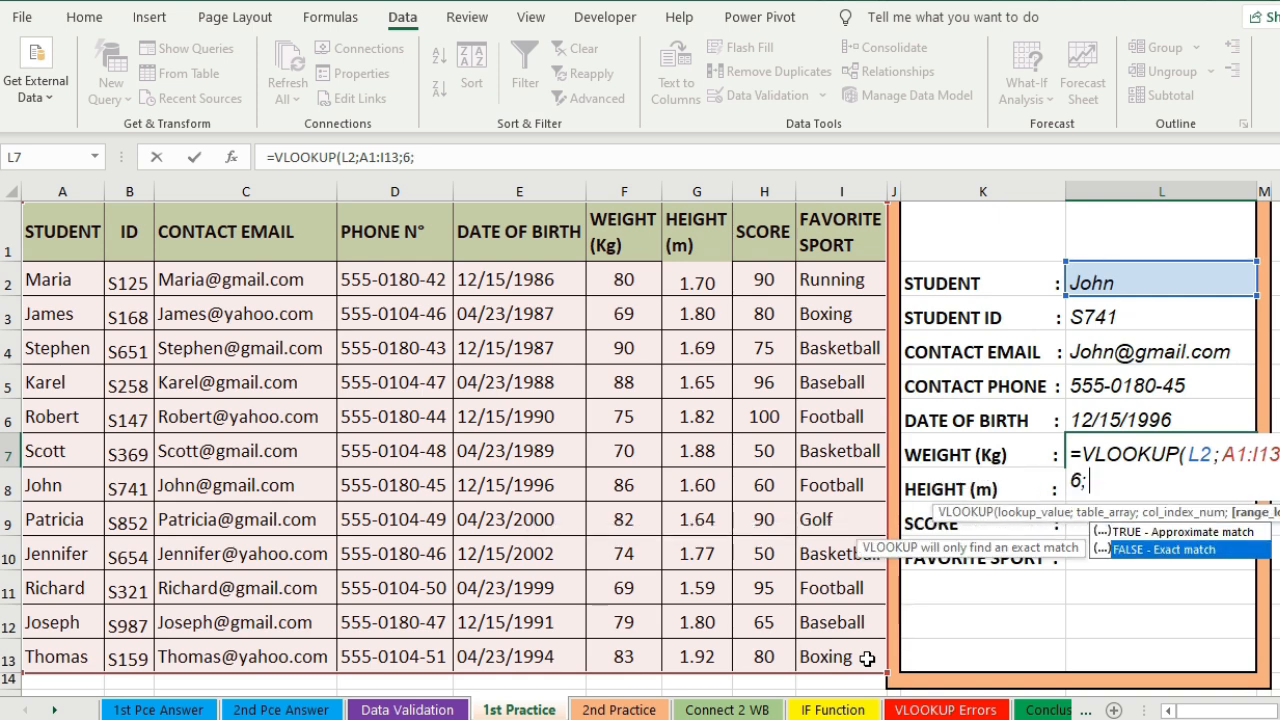
key(Tab)
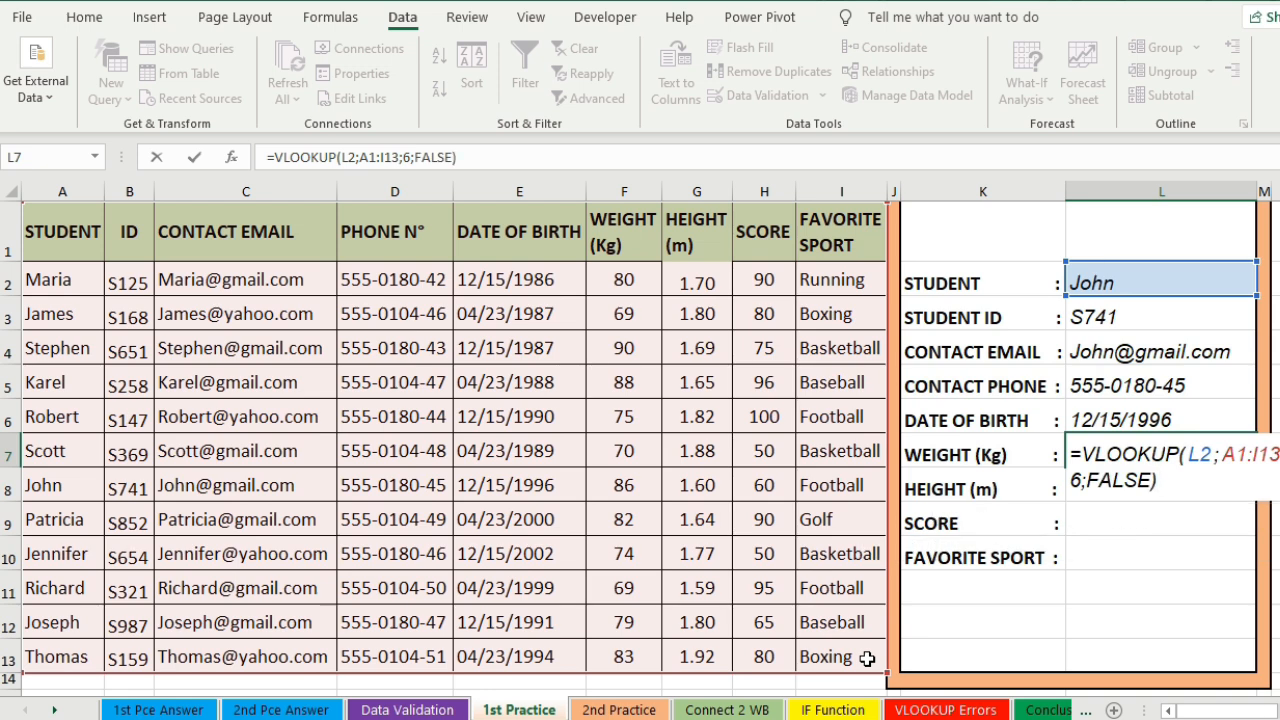
key(Return)
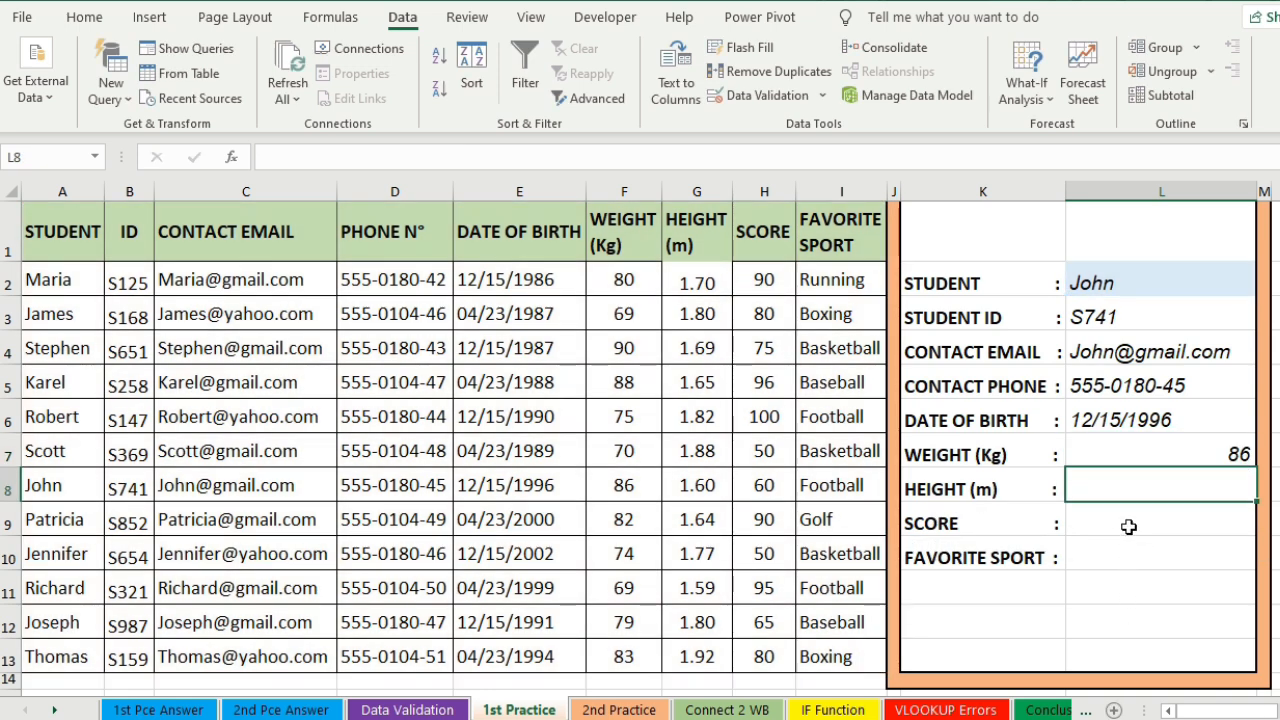
- Start a VLOOKUP formula in the Height cell L8 with lookup value L2 and table array A1:I13
text(=)
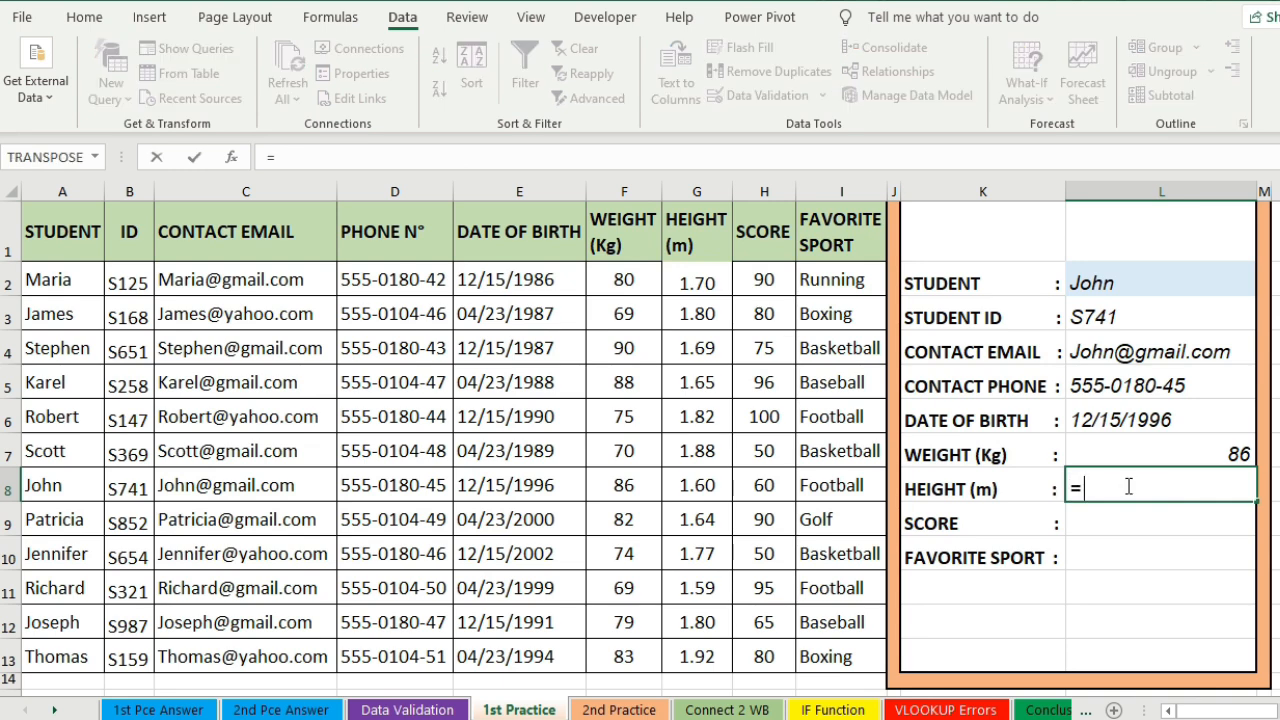
text(vlo)
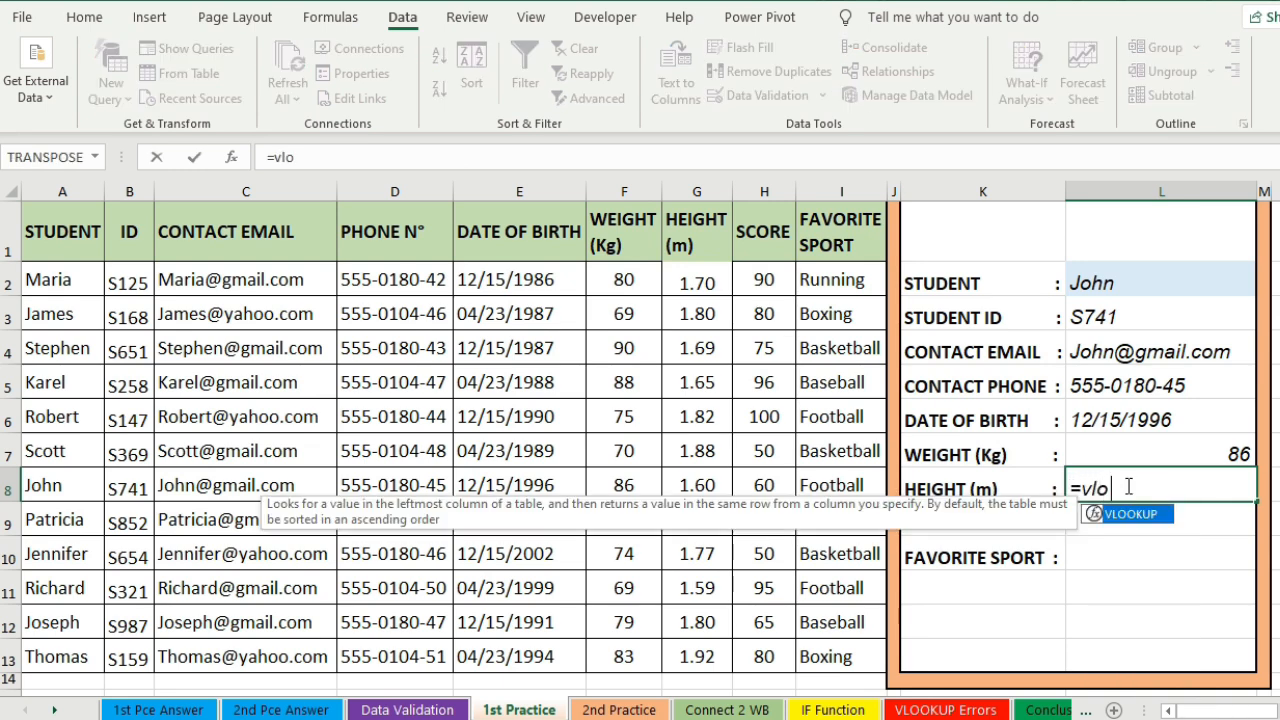
key(Tab)
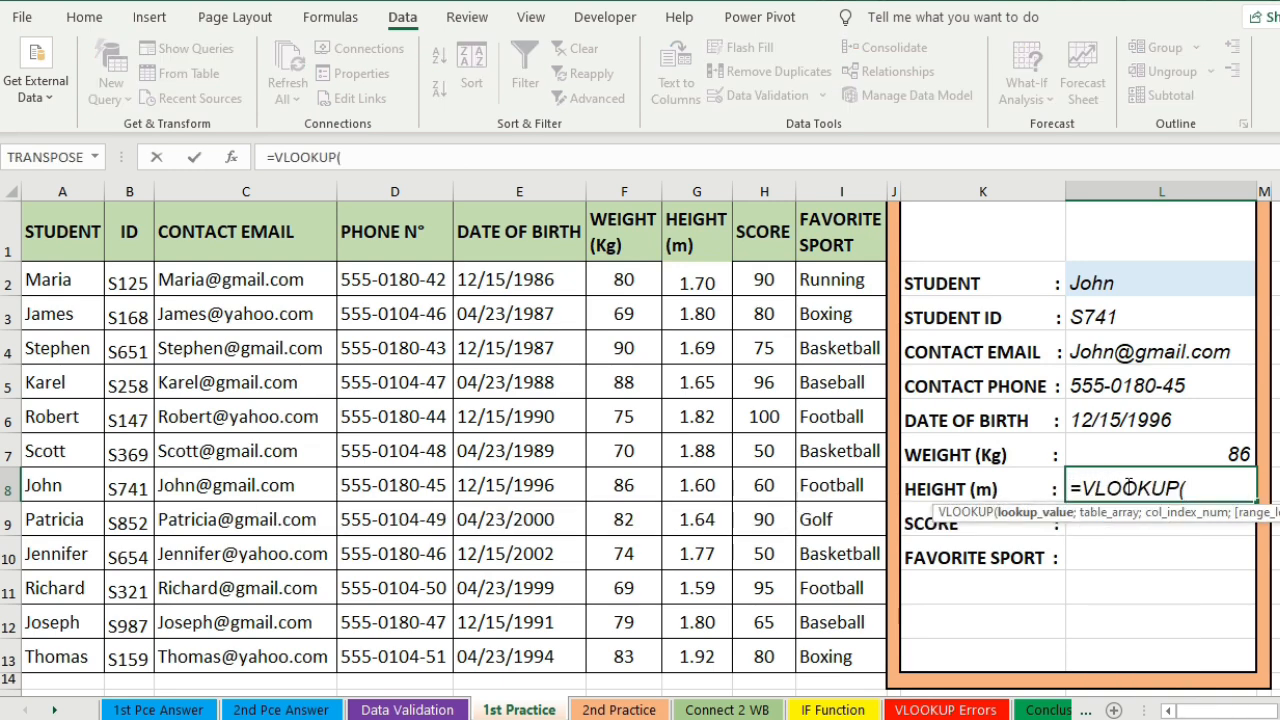
click(1128, 280)
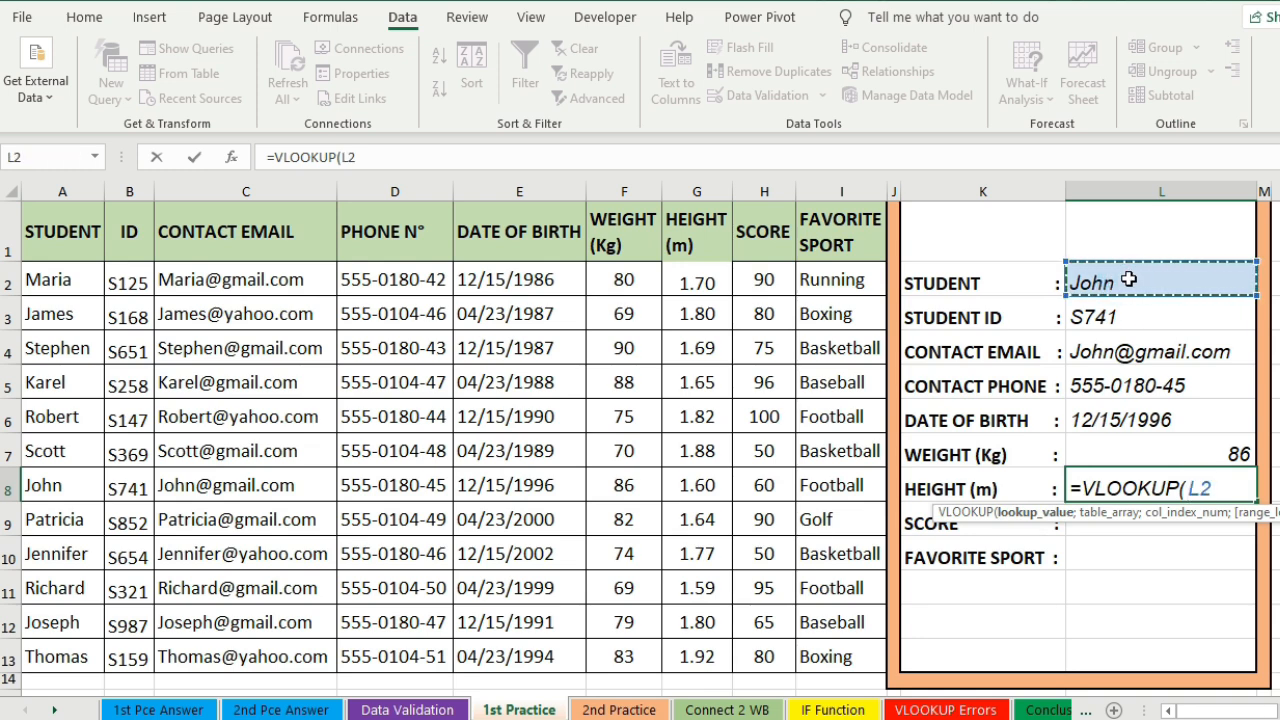
text(;)
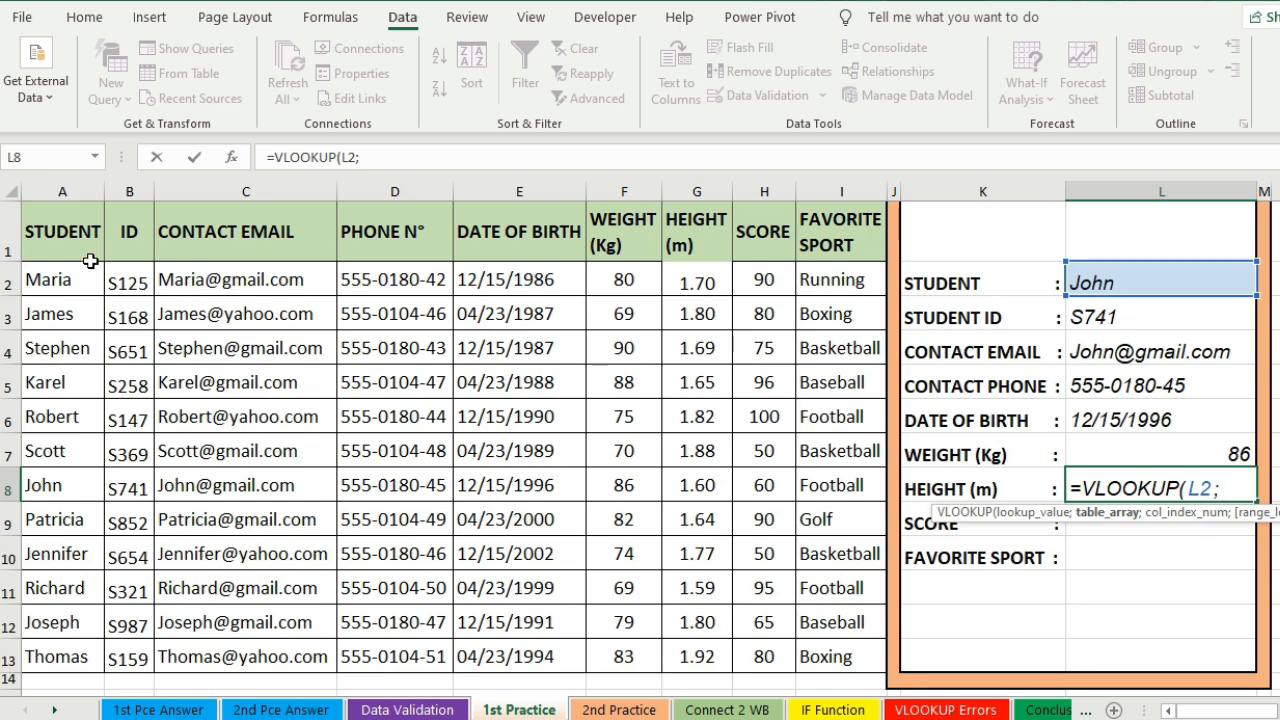
drag(50, 240, 848, 662)
- Complete the Height formula in L8 with column index 7 and FALSE for an exact match
text(;7)
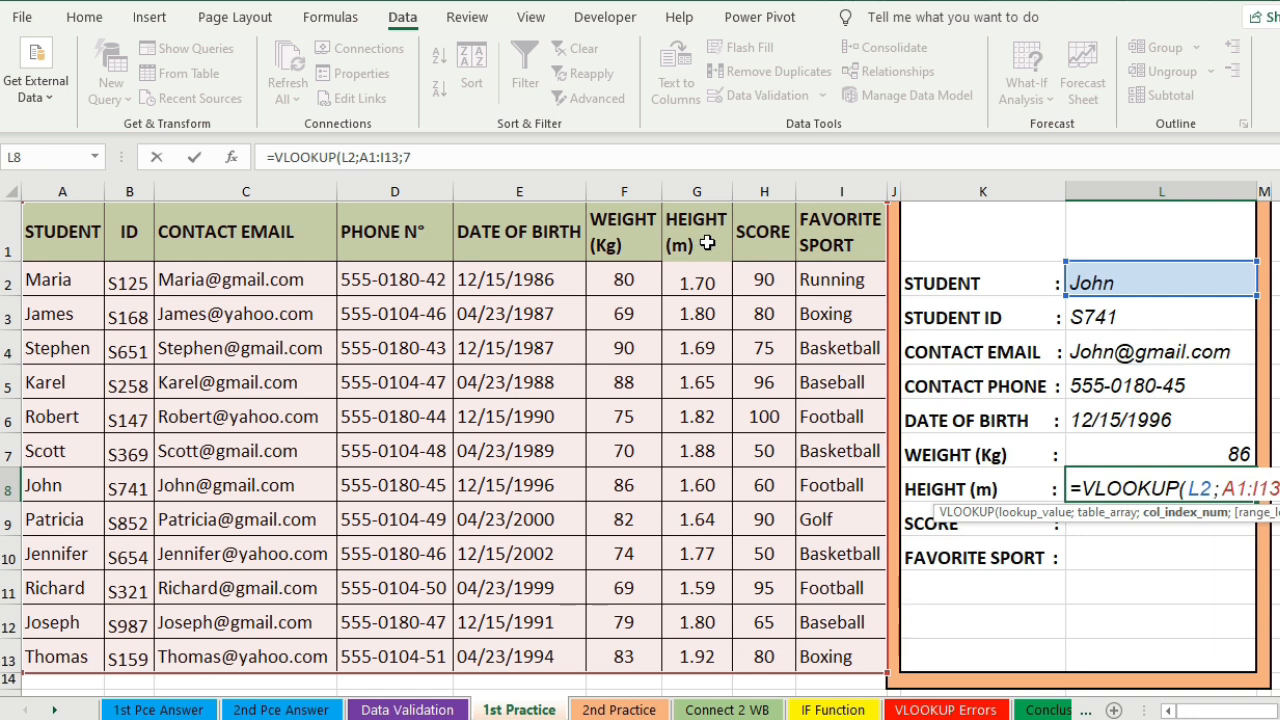
text(;)
key(Down)
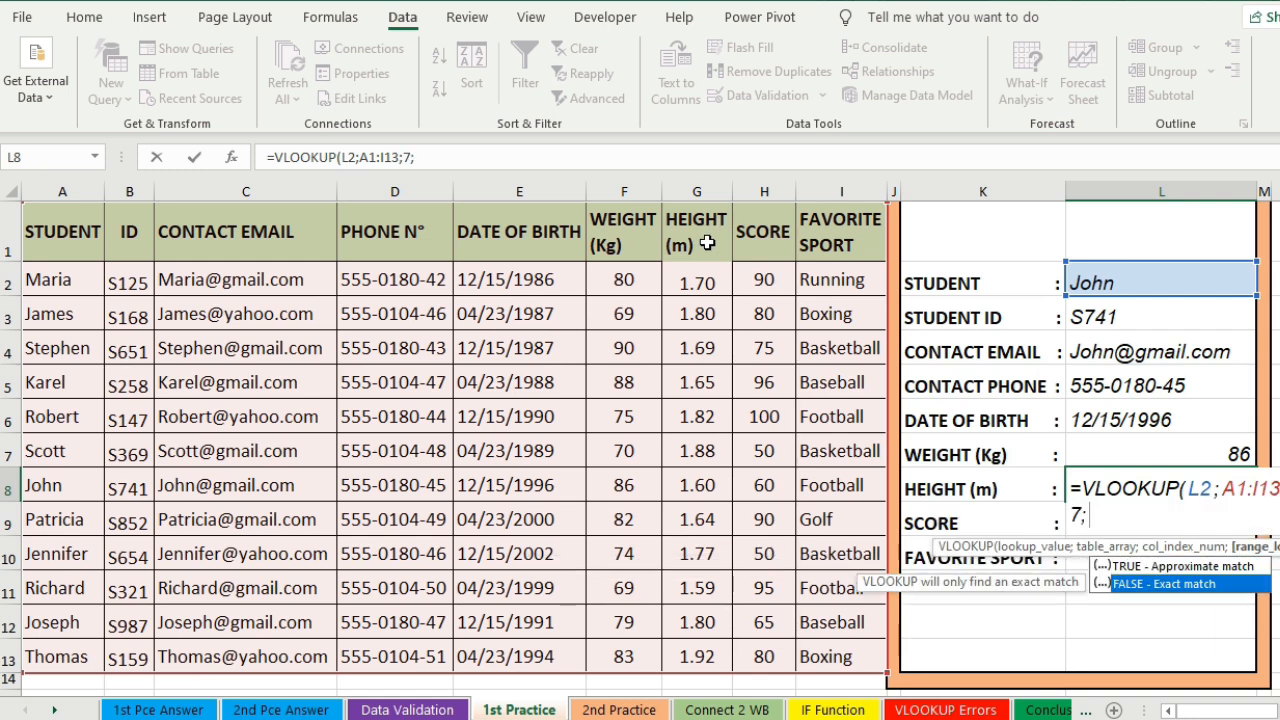
key(Tab)
text())
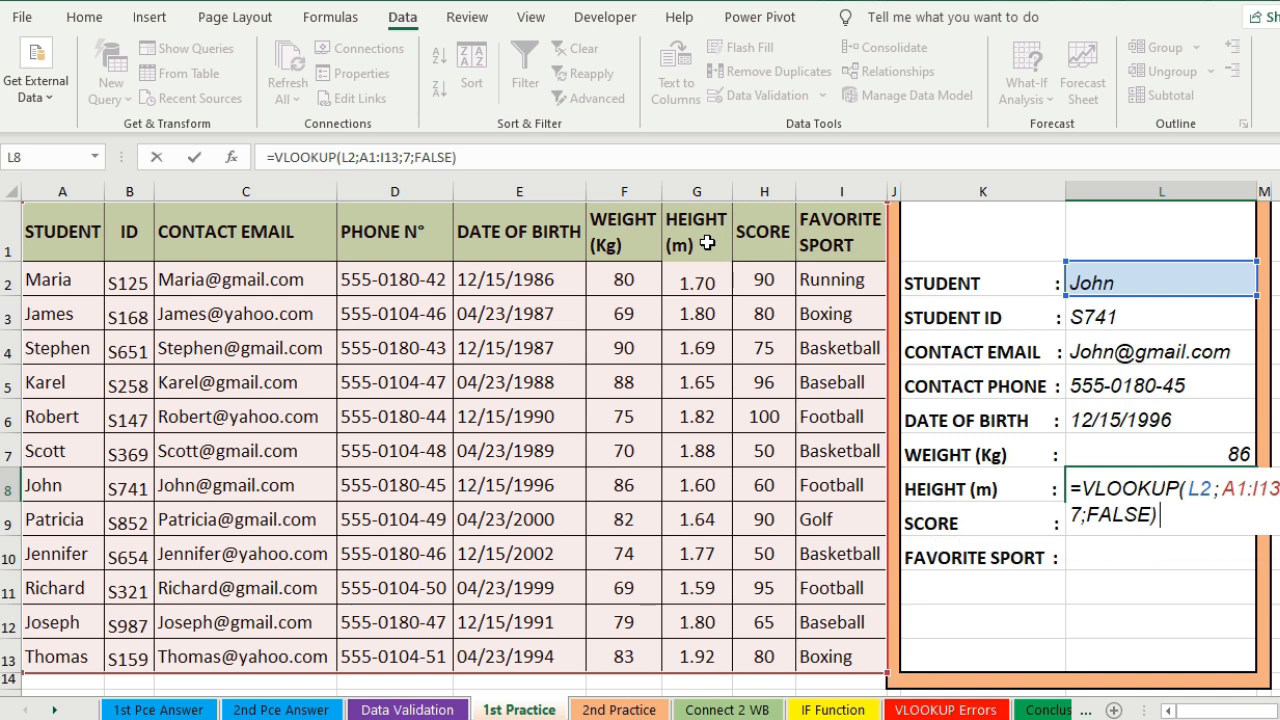
key(Return)
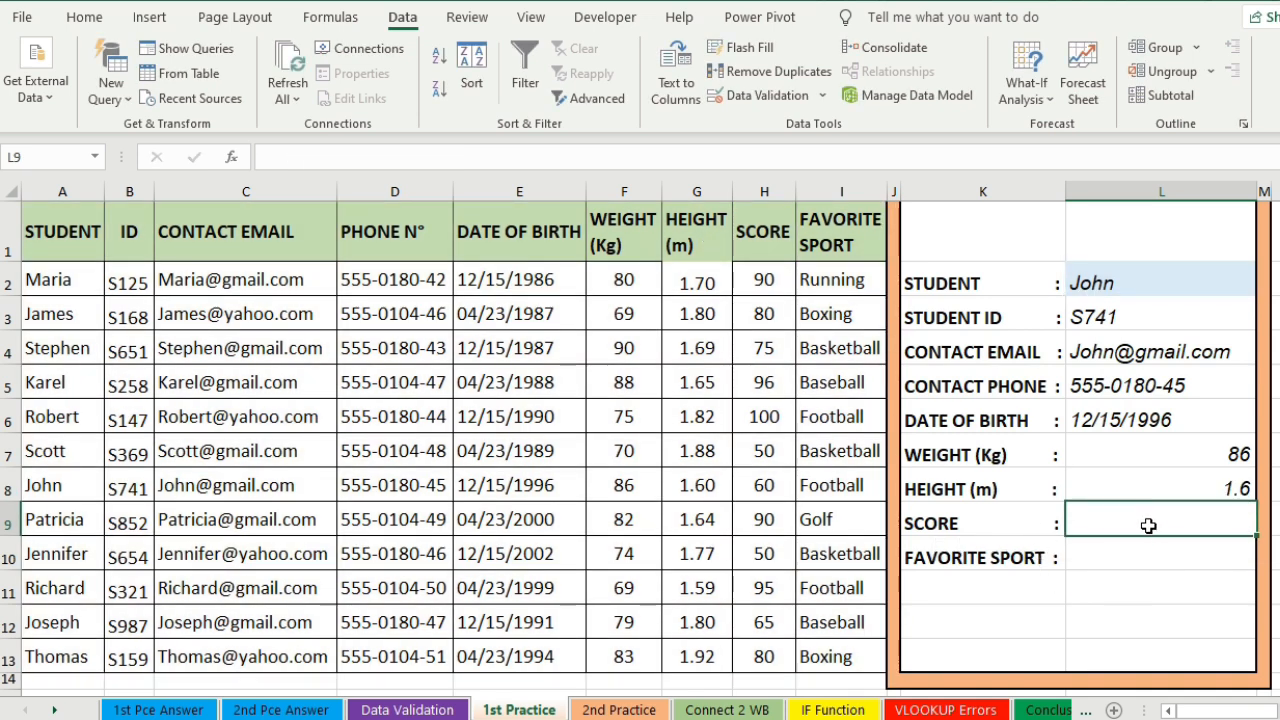
- Start a VLOOKUP formula in the Score cell L9 with lookup value L2 and table array A1:I13
text(=vlo)
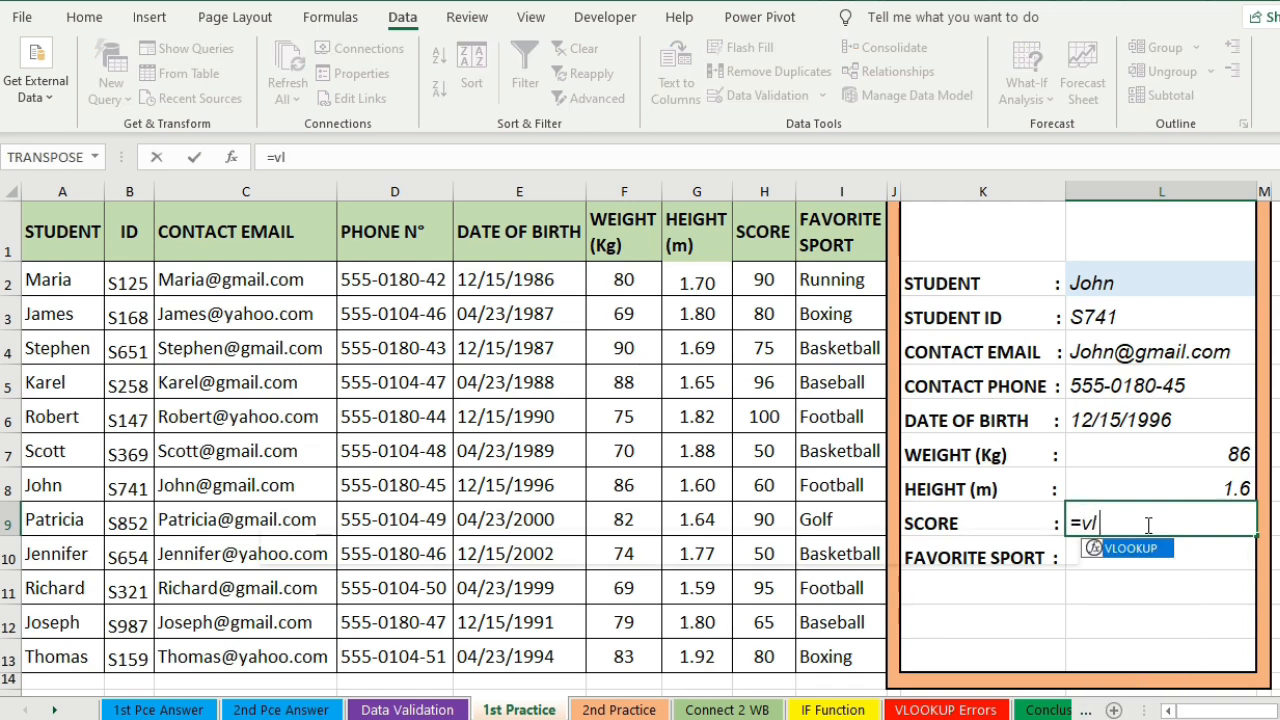
double_click(1106, 552)
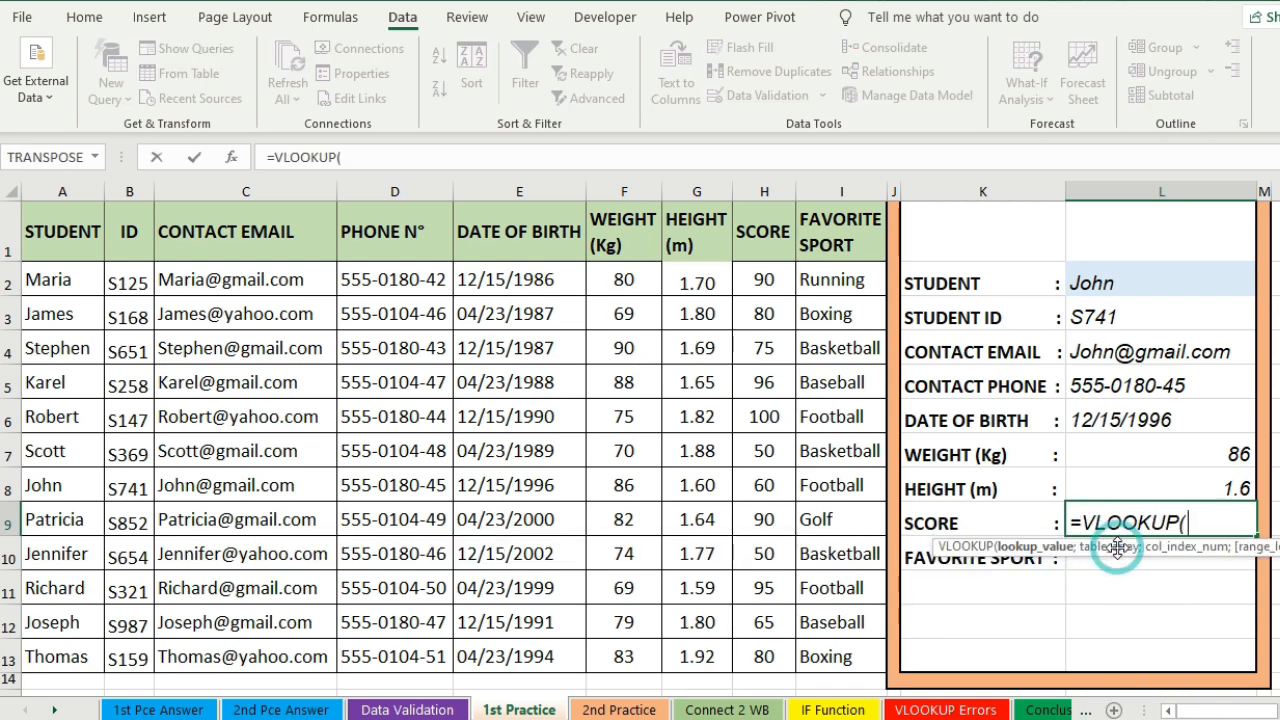
click(1133, 283)
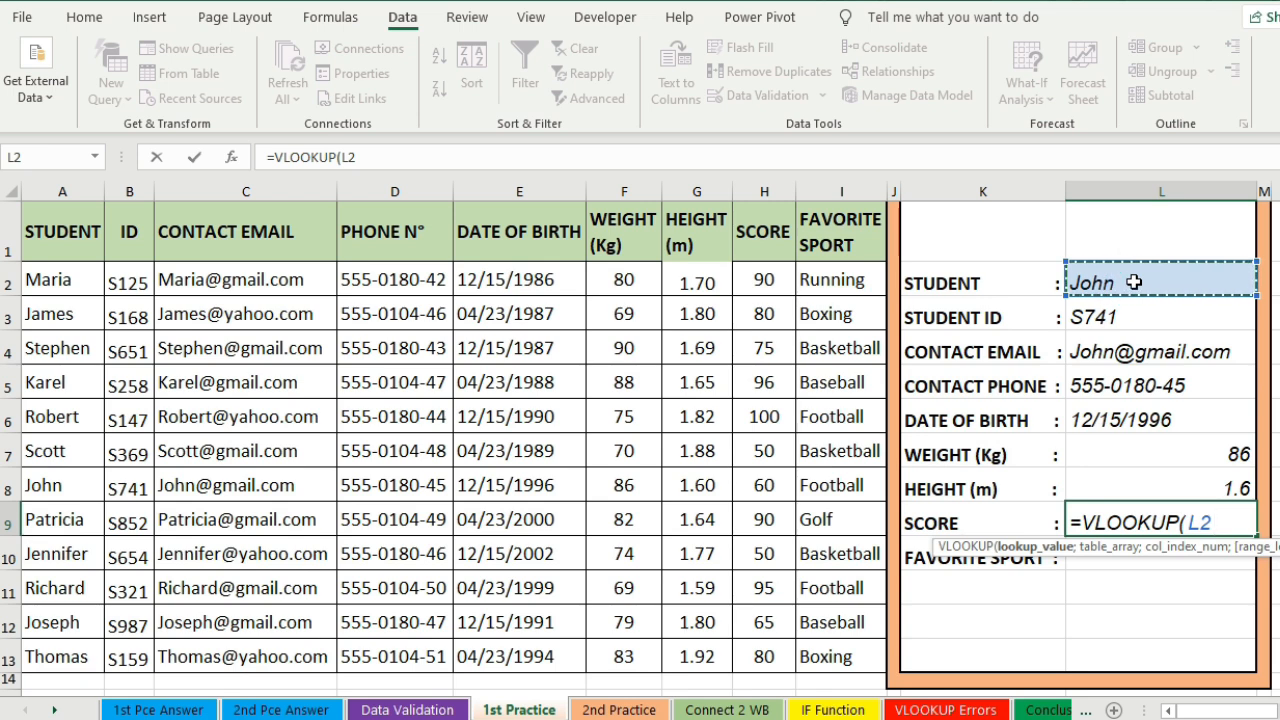
text(;)
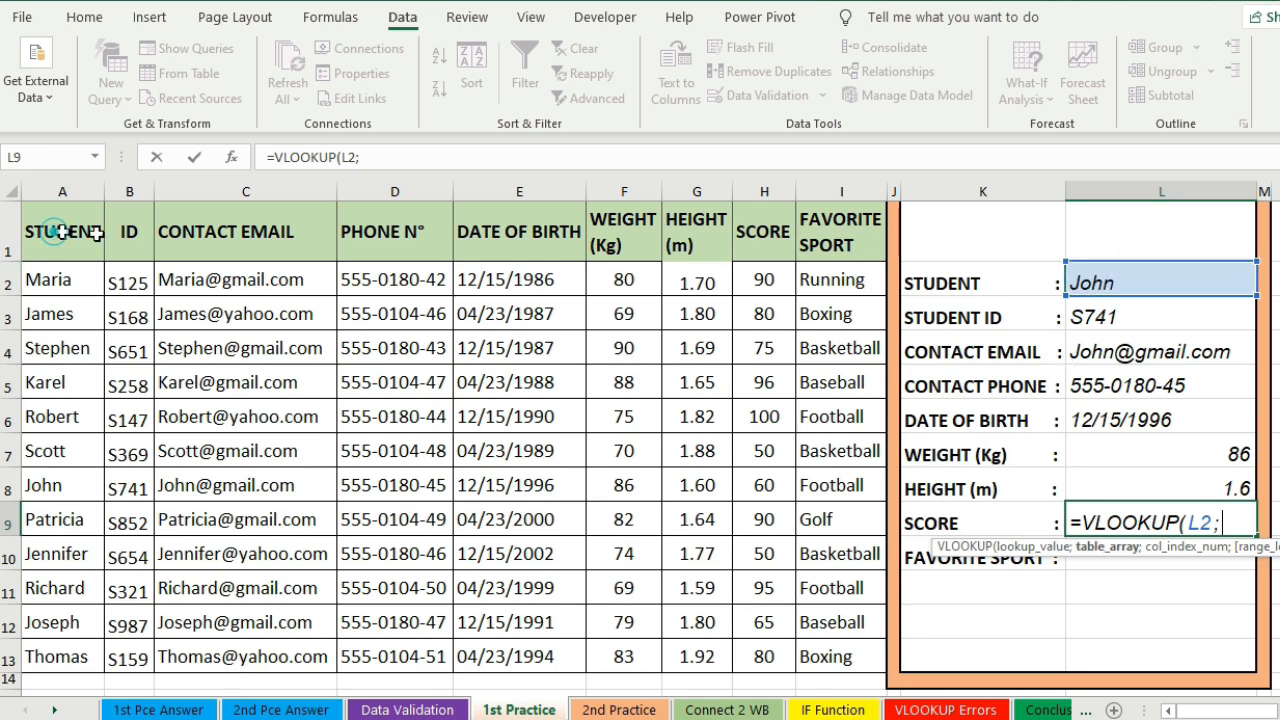
drag(46, 231, 858, 651)
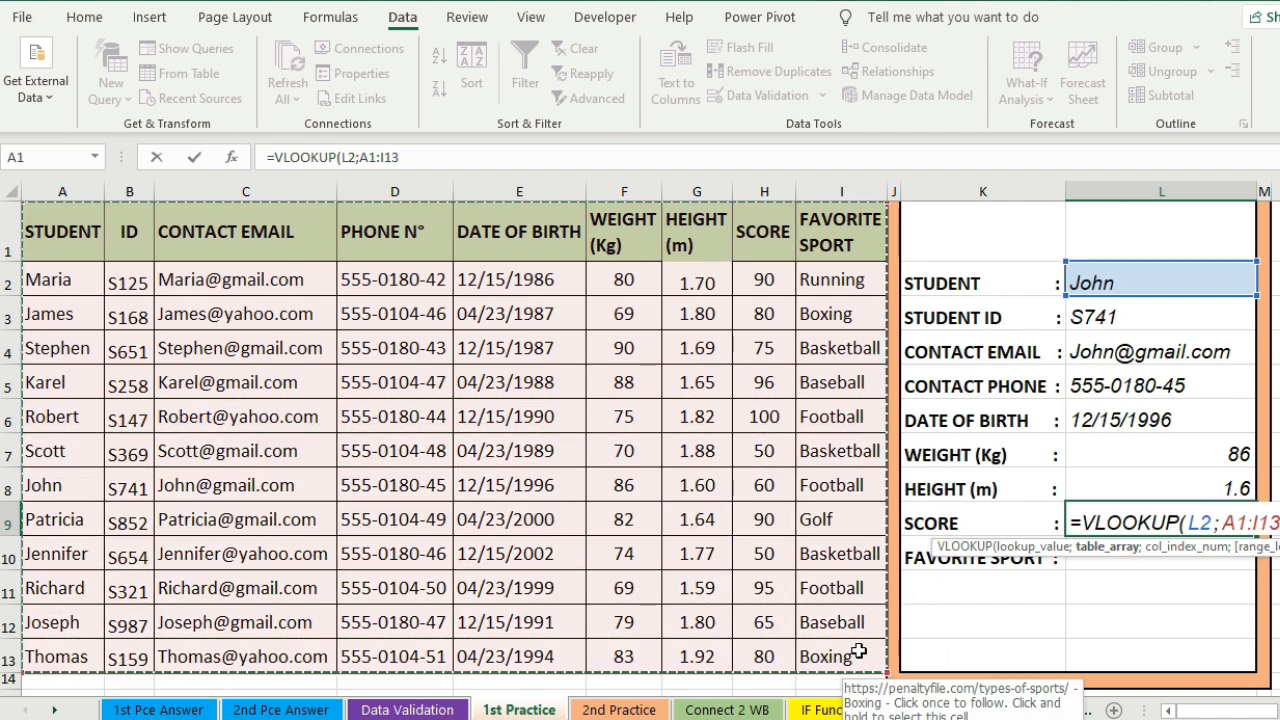
- Complete the Score formula in L9 with column index 8 and FALSE for an exact match
text(;8)
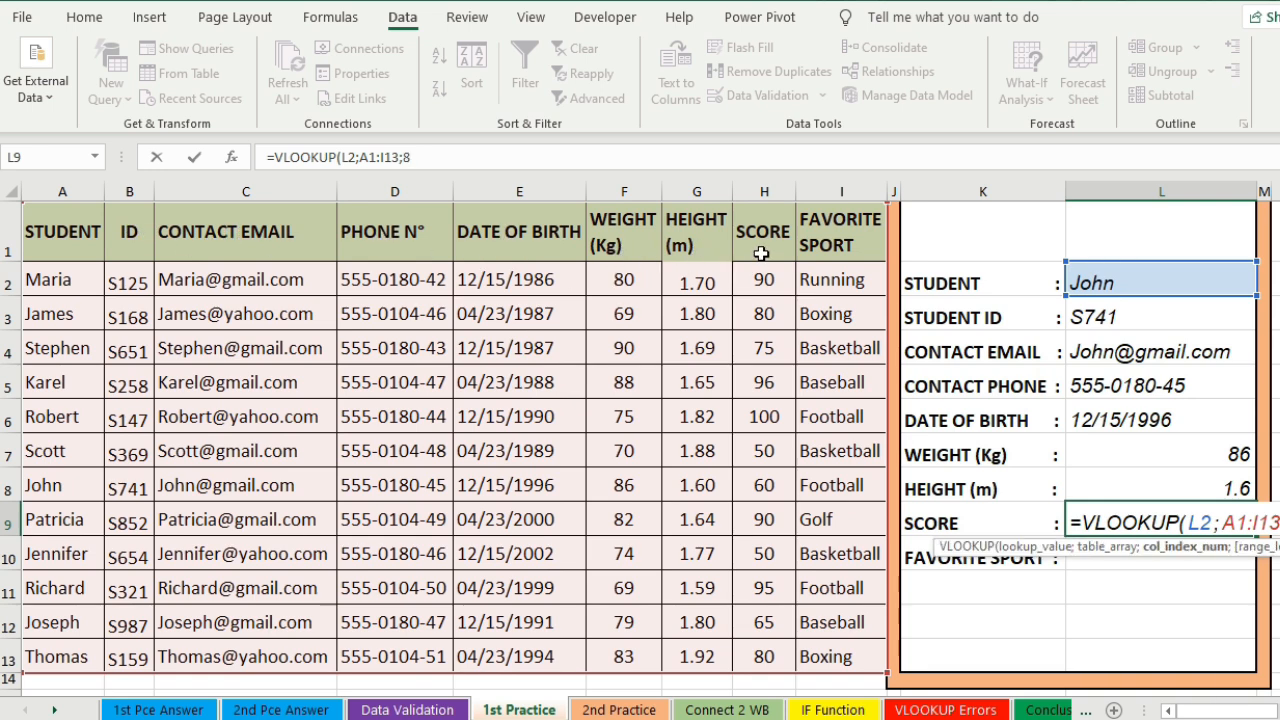
text(;)
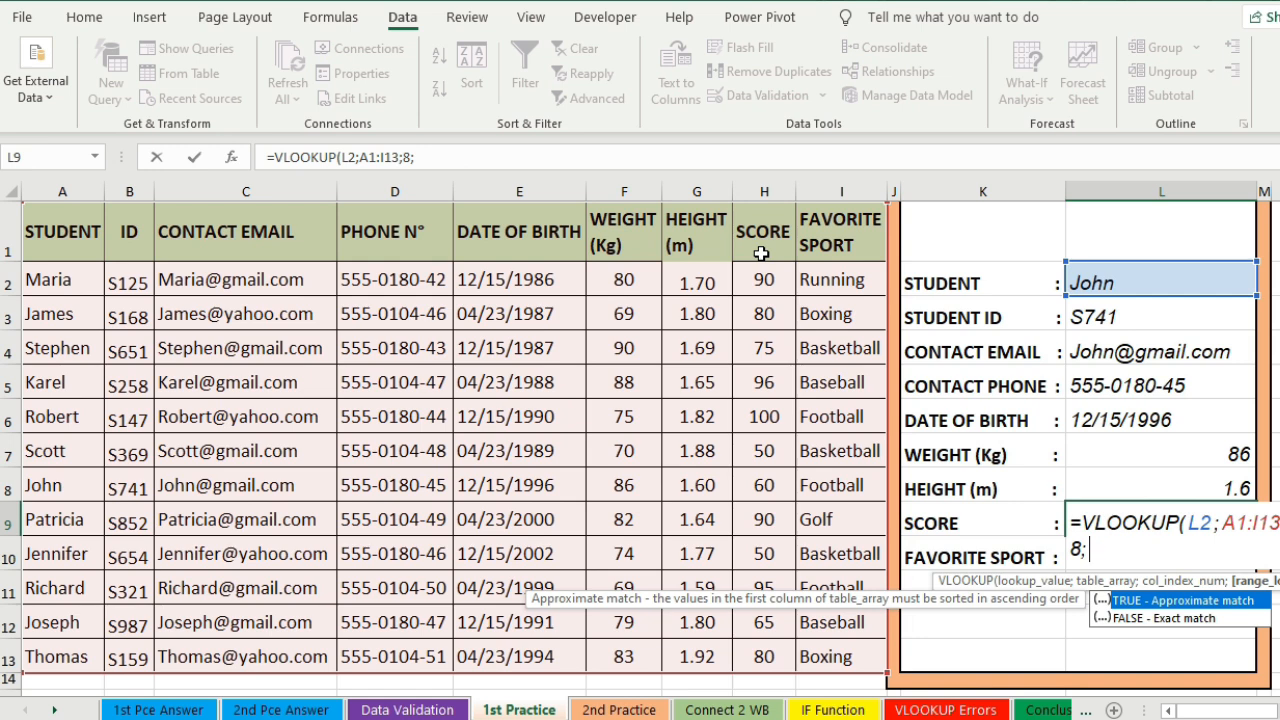
key(Down)
key(Tab)
text())
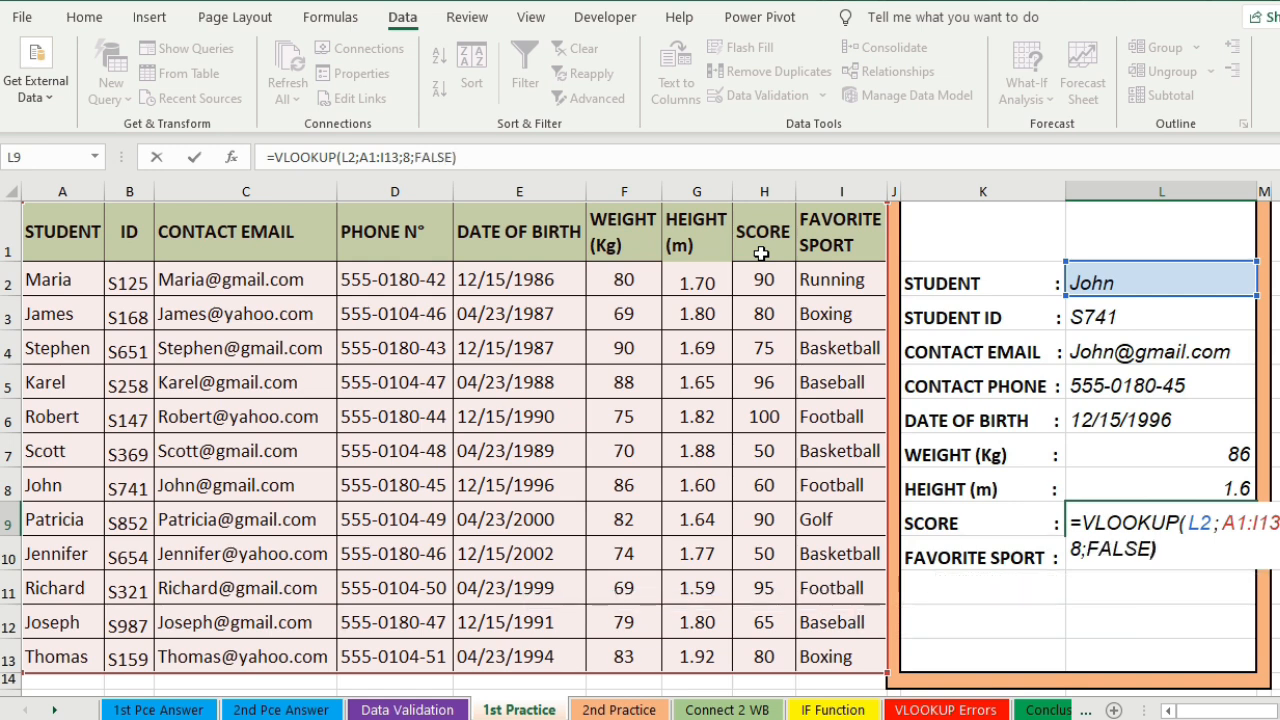
key(Return)
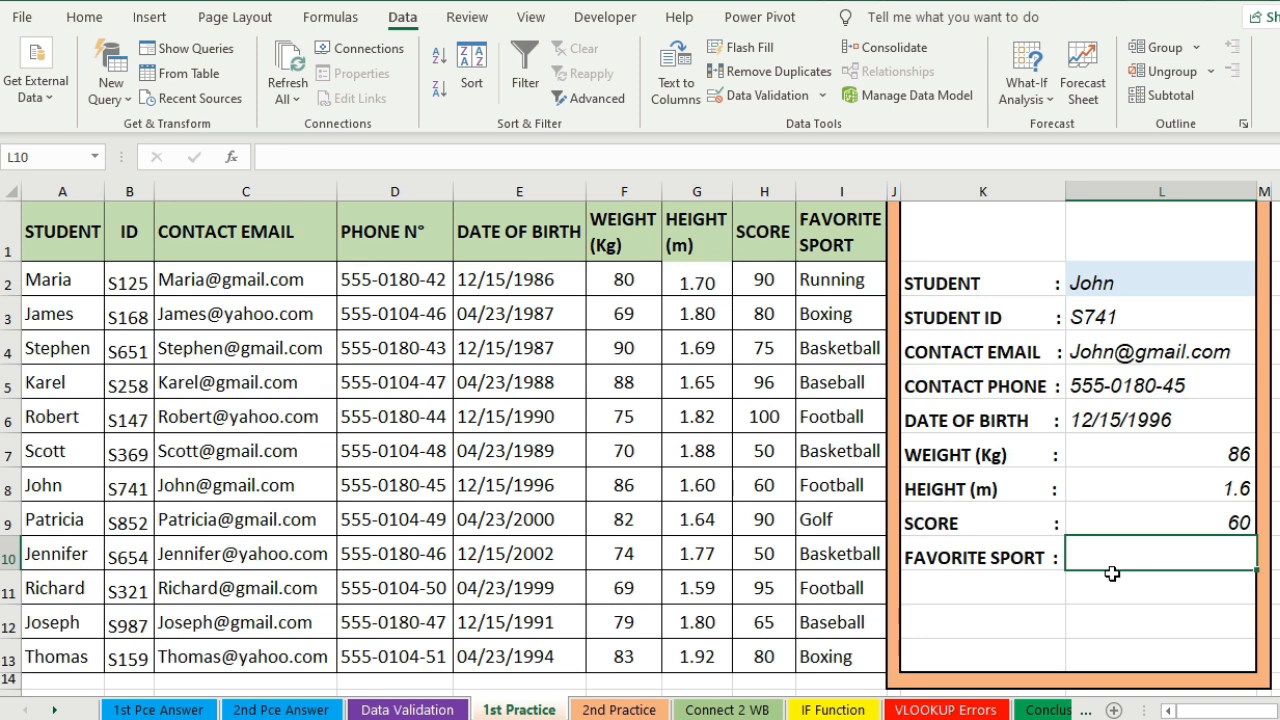
- Start a VLOOKUP formula in the Favorite Sport cell L10 with lookup value L2 and table array A1:I13
text(=vlo)
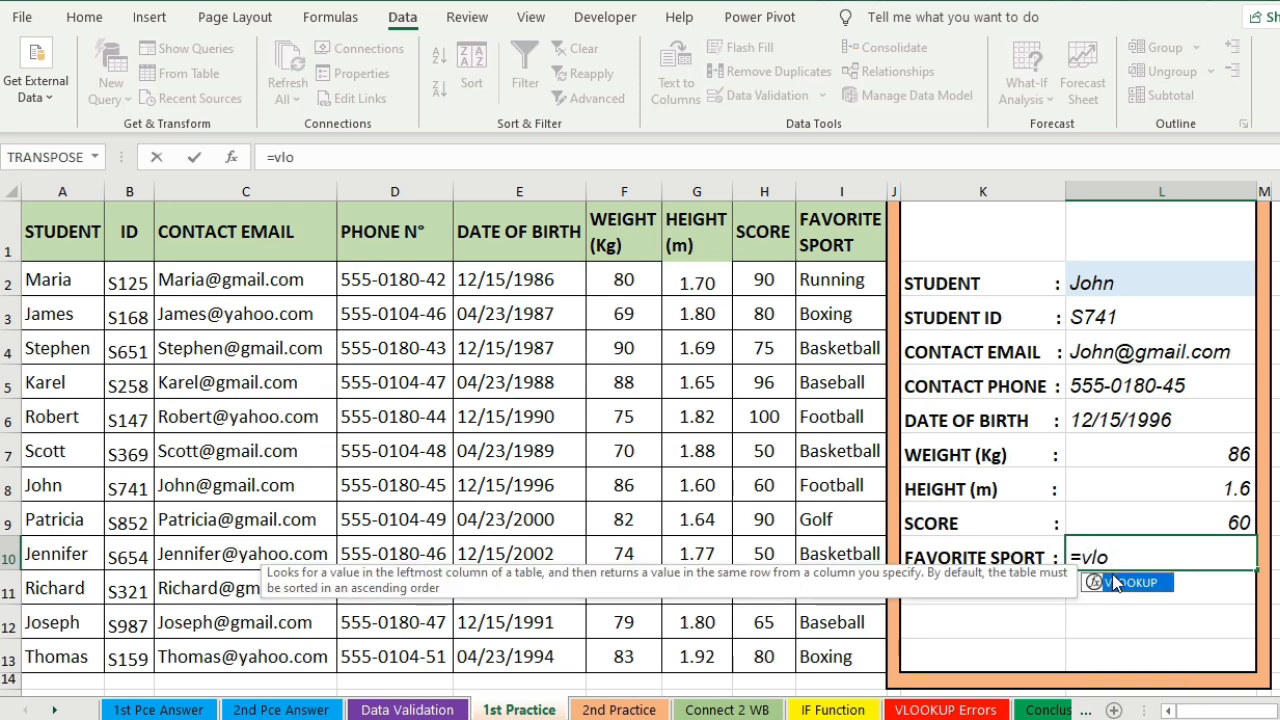
double_click(1115, 583)
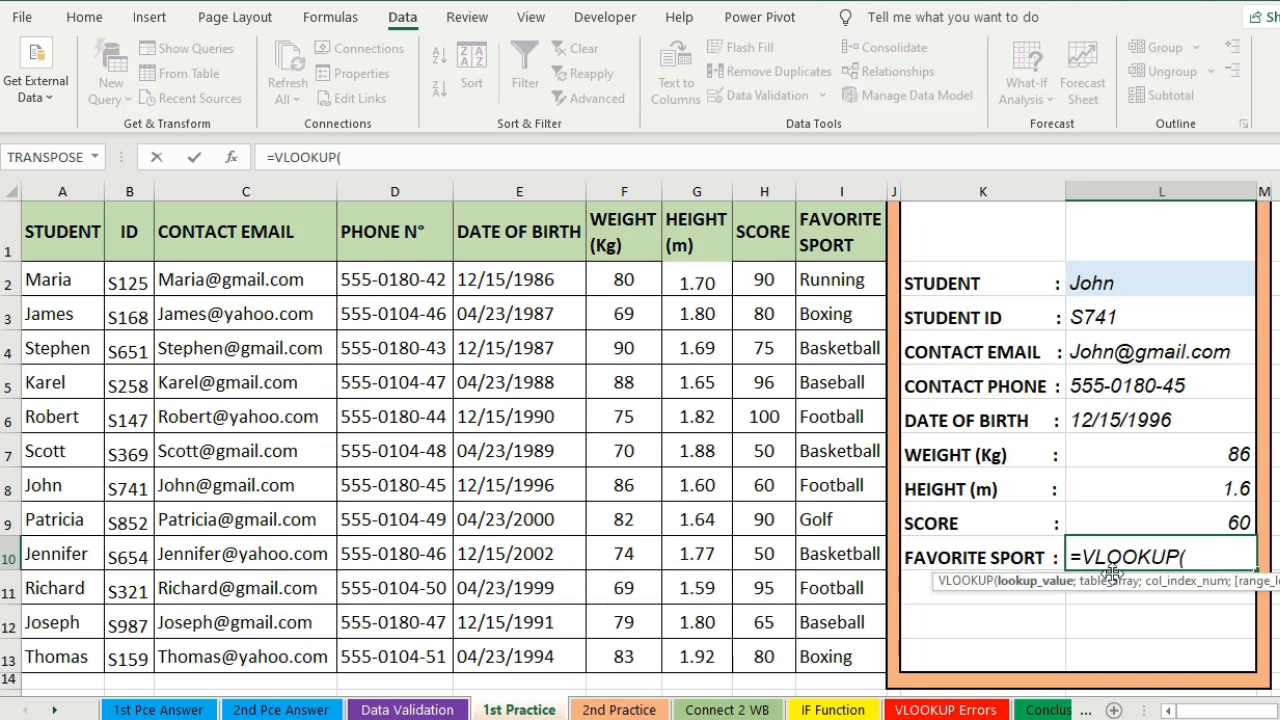
click(1118, 290)
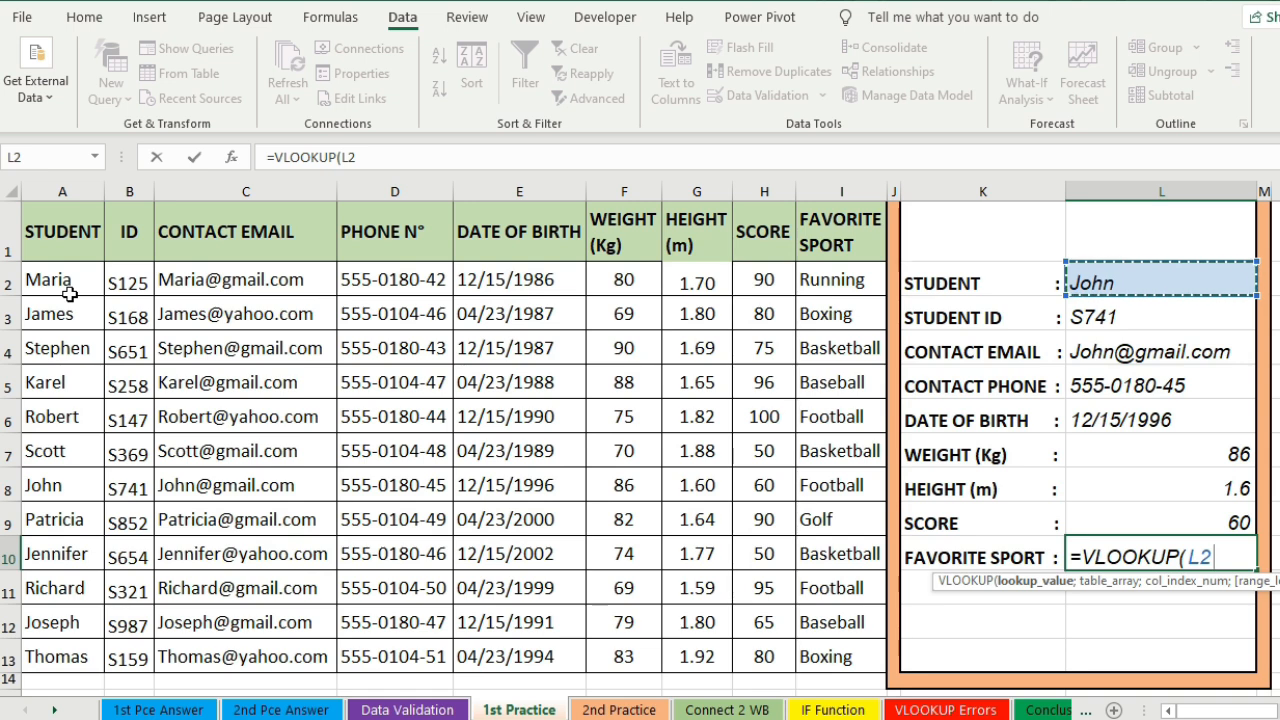
text(;)
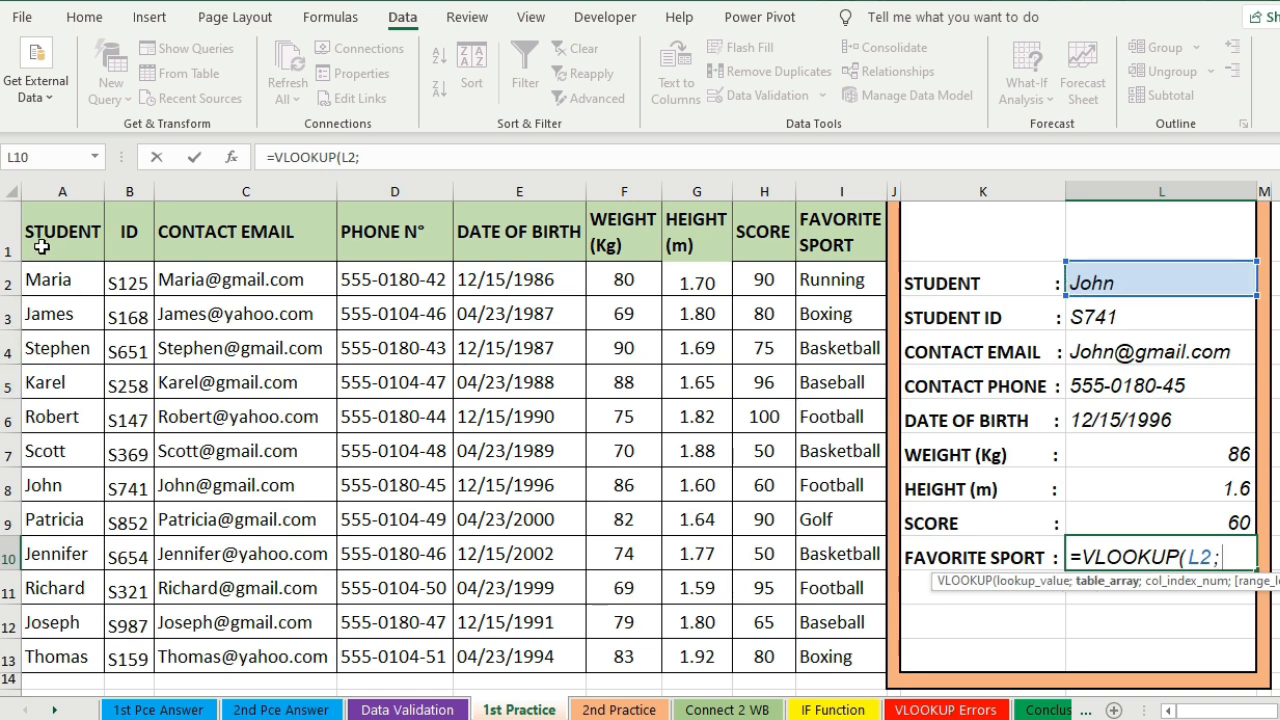
drag(42, 240, 858, 650)
- Complete the Favorite Sport formula in L10 with column index 9 and FALSE for an exact match
text(;9)
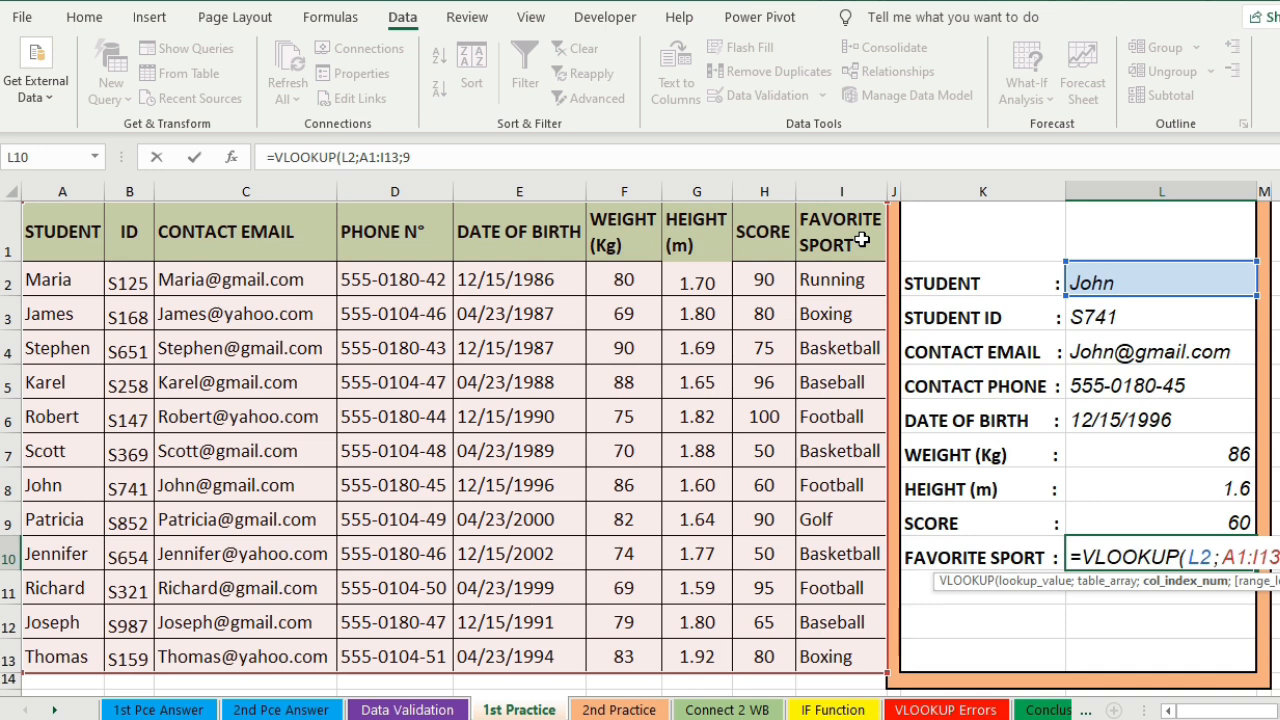
text(;)
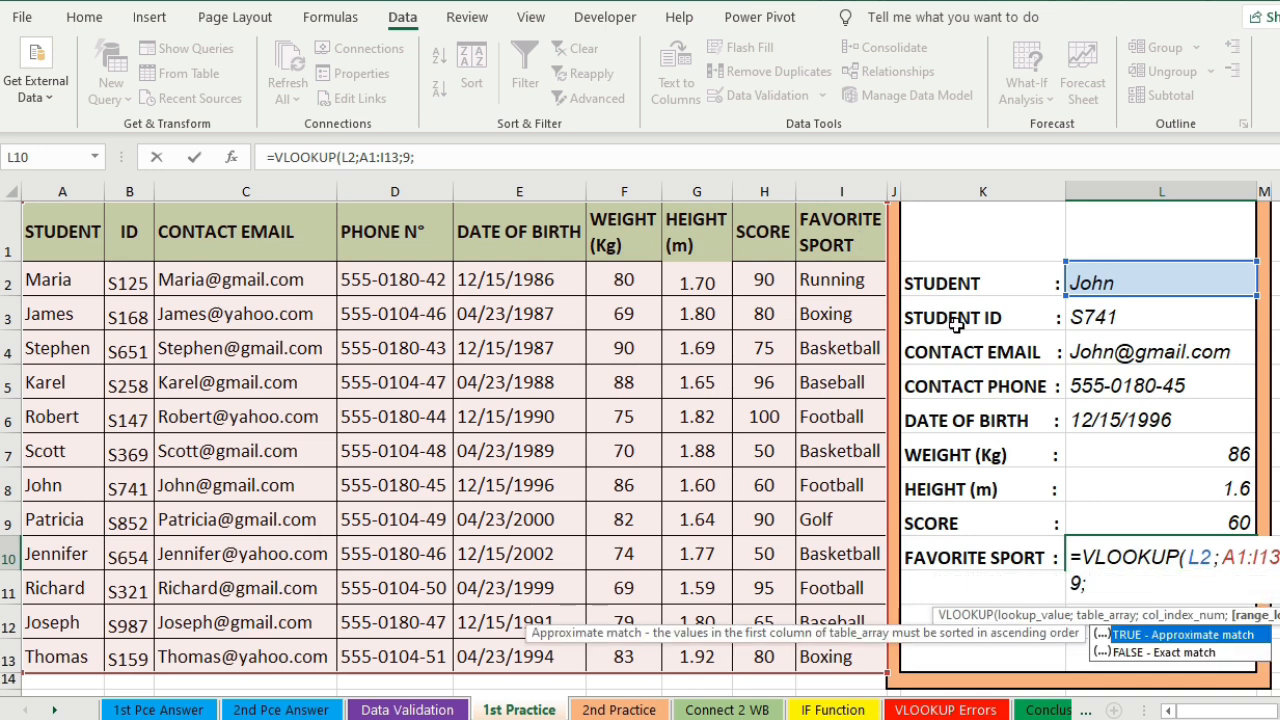
key(Down)
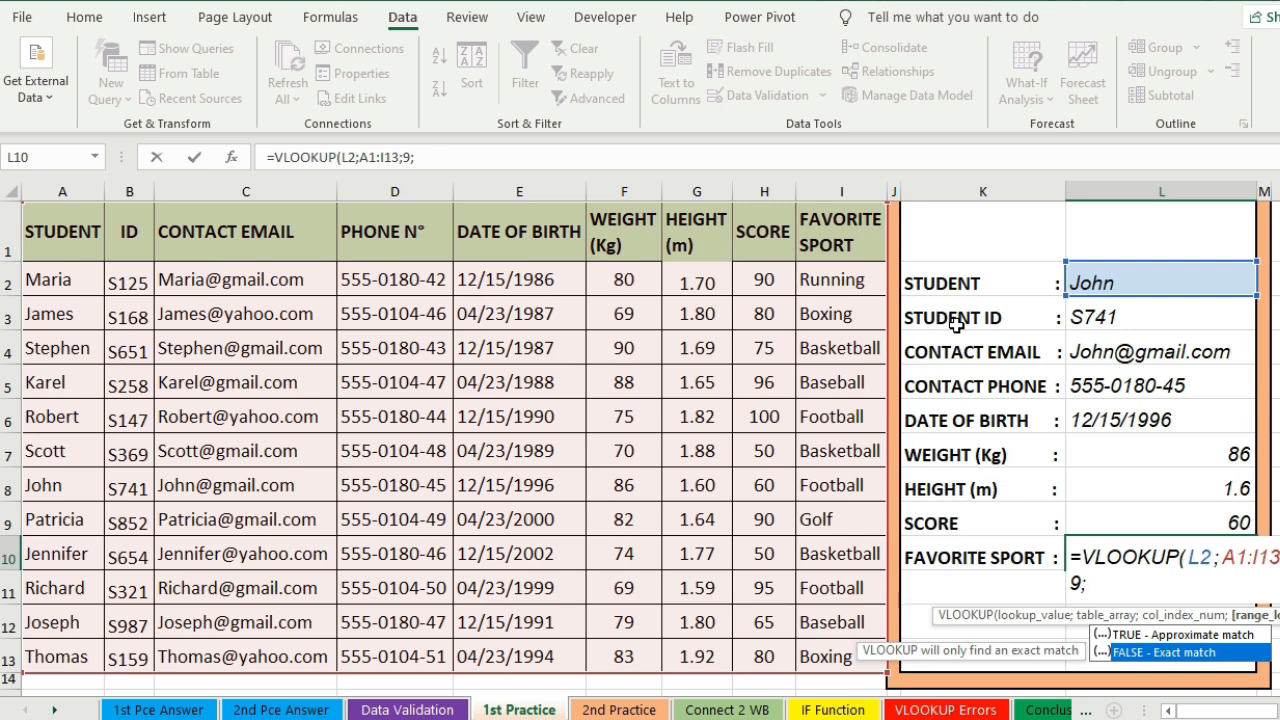
key(Tab)
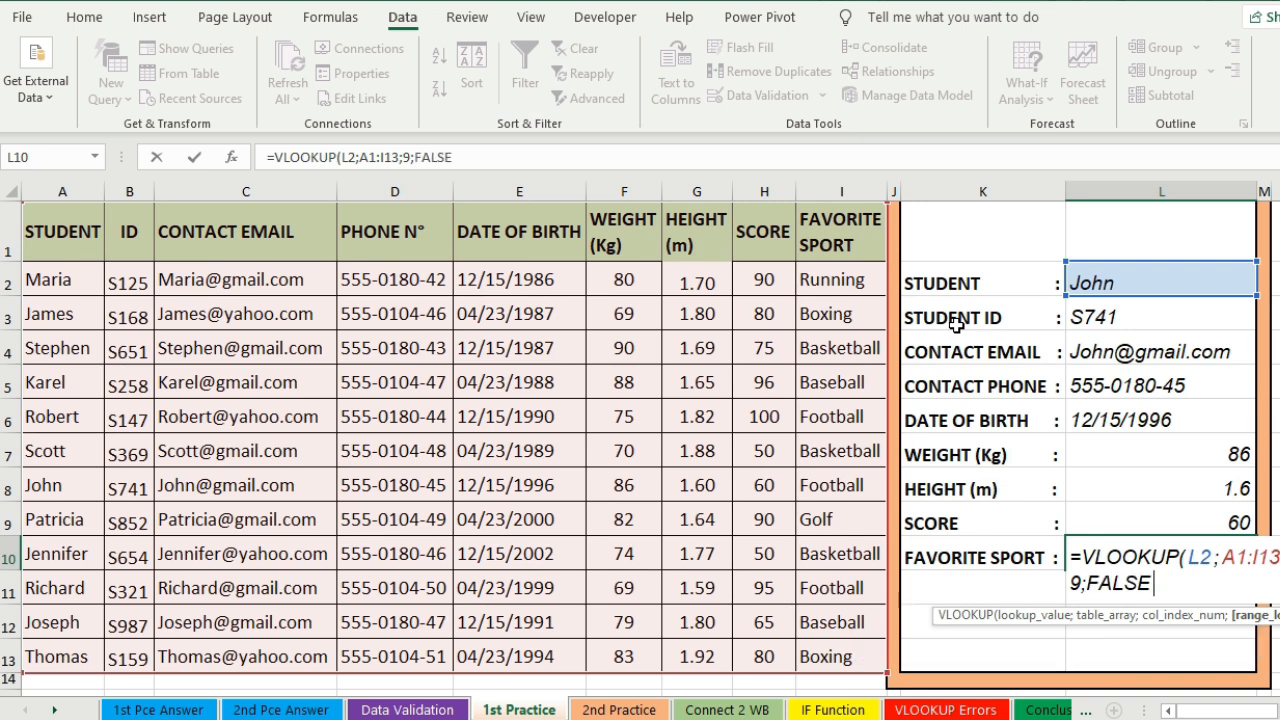
text())
key(Return)
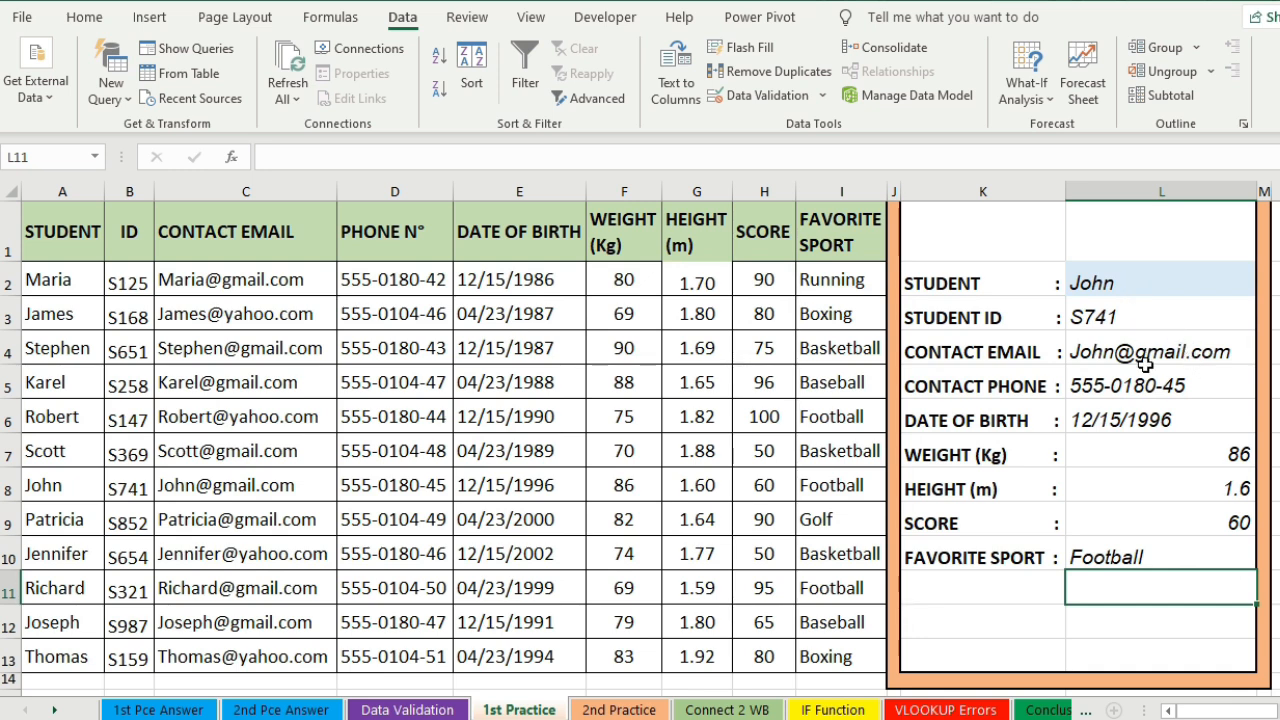
- Left-align the Weight, Height and Score results in L7:L9
drag(1140, 443, 1134, 514)
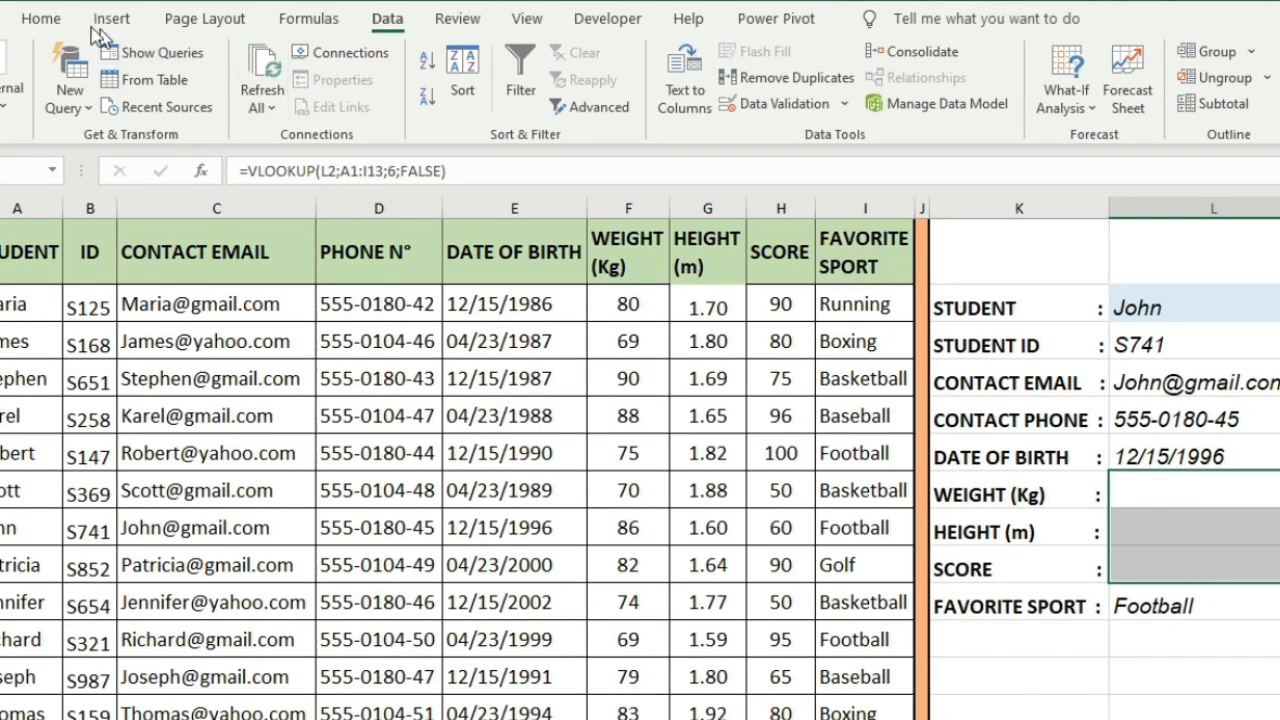
click(84, 17)
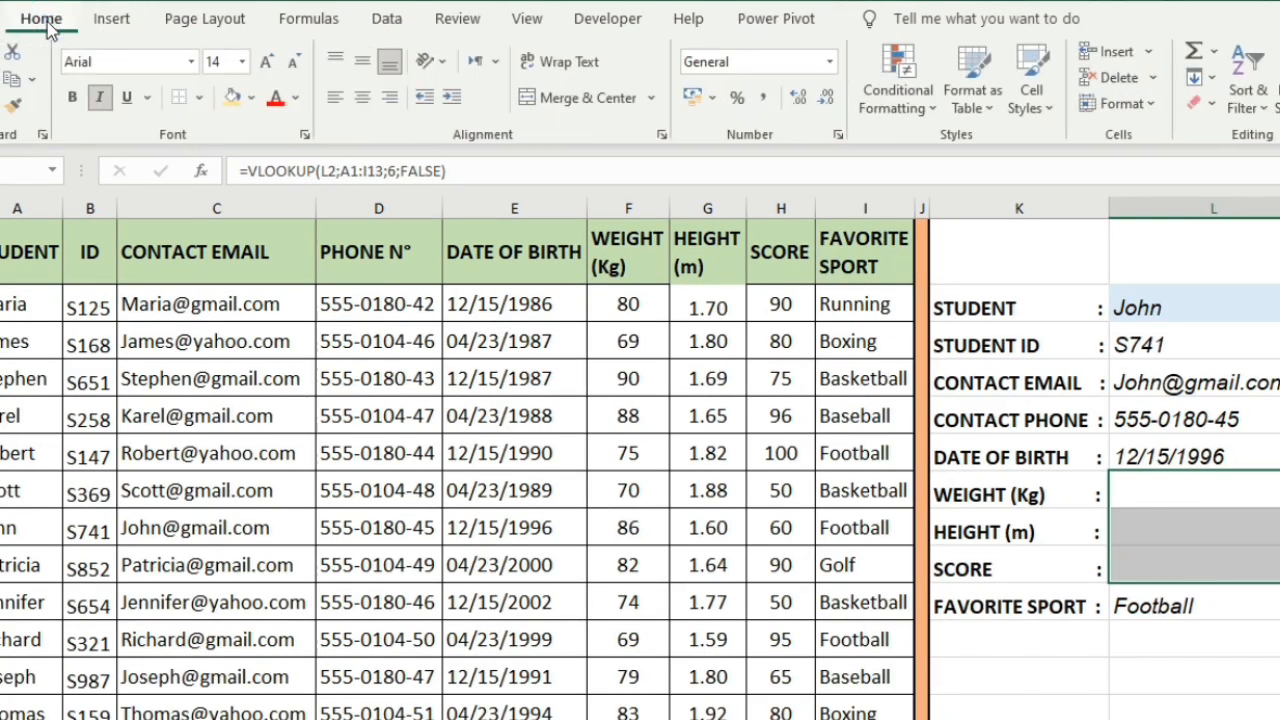
click(335, 100)
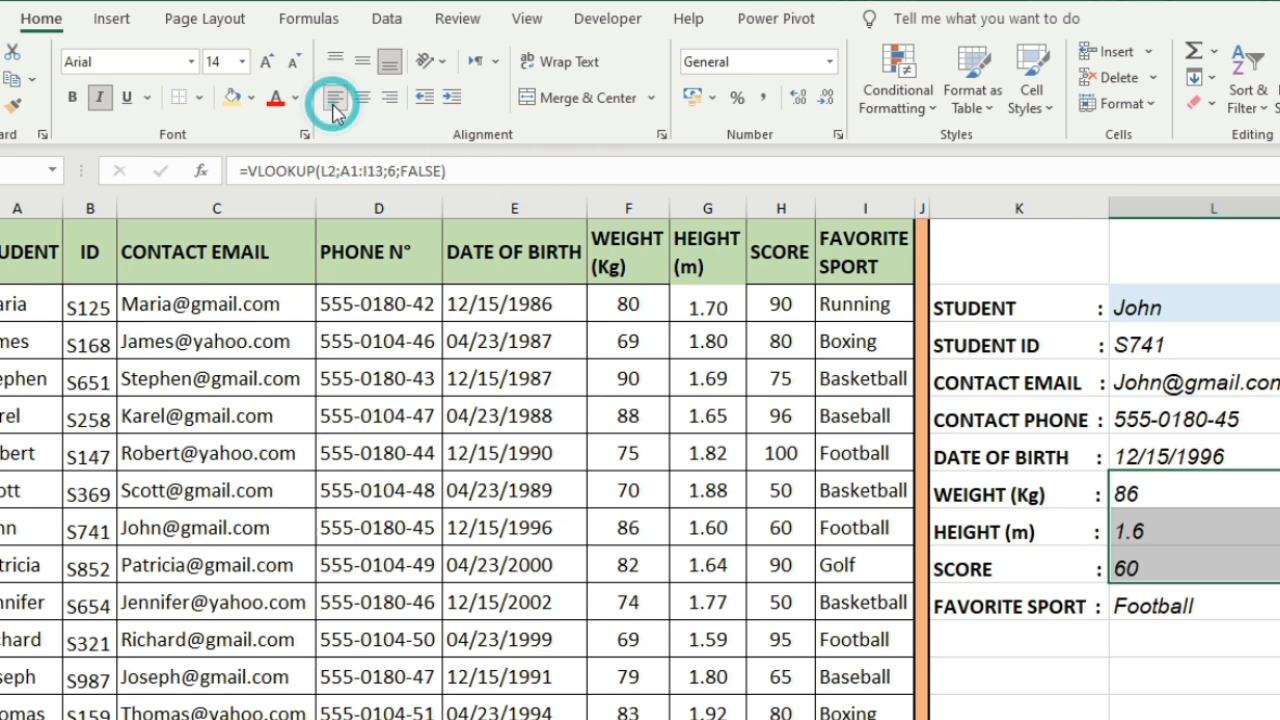
click(1074, 640)
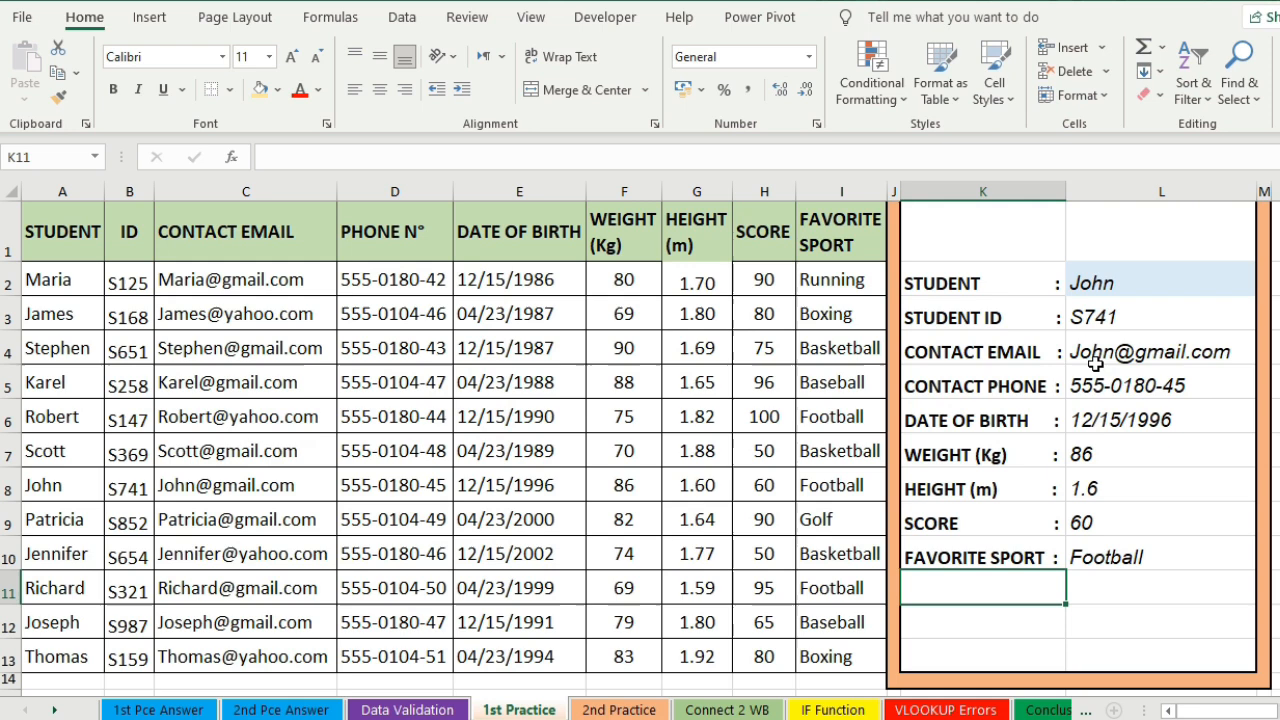
- Enter the name of the student from row 13 in L2 and compare the returned details with that row
click(1110, 285)
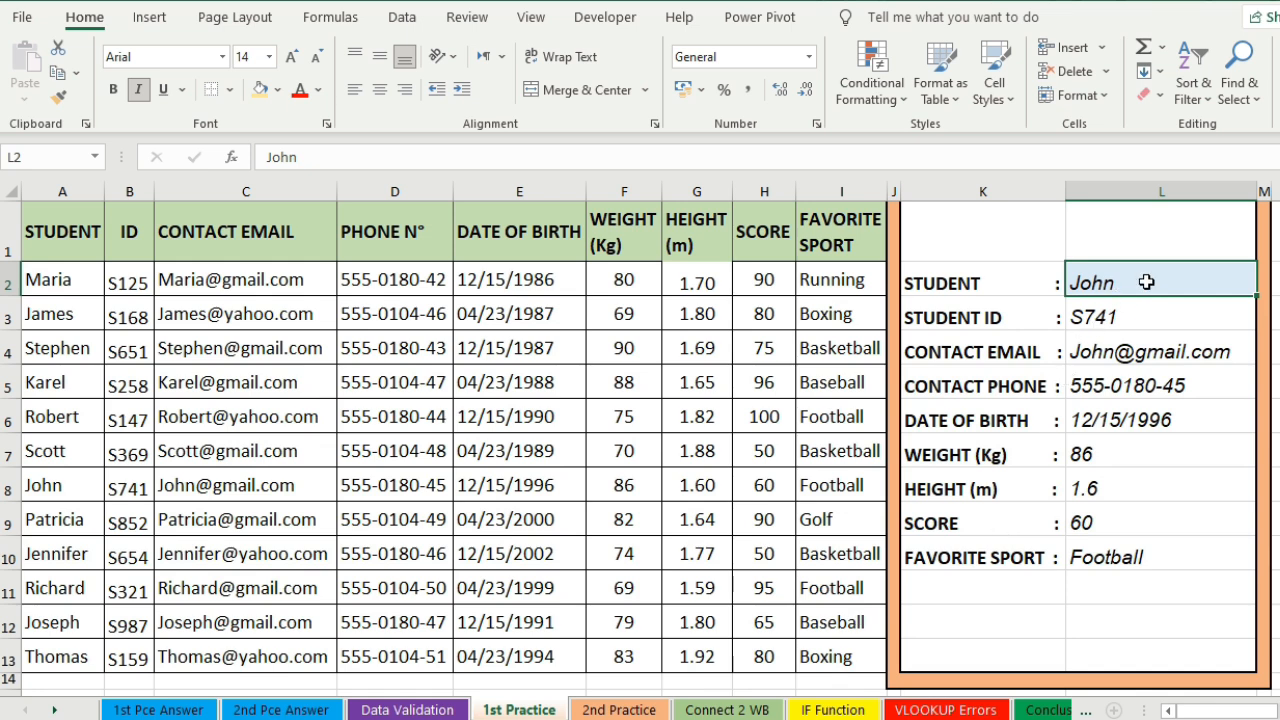
text(Th)
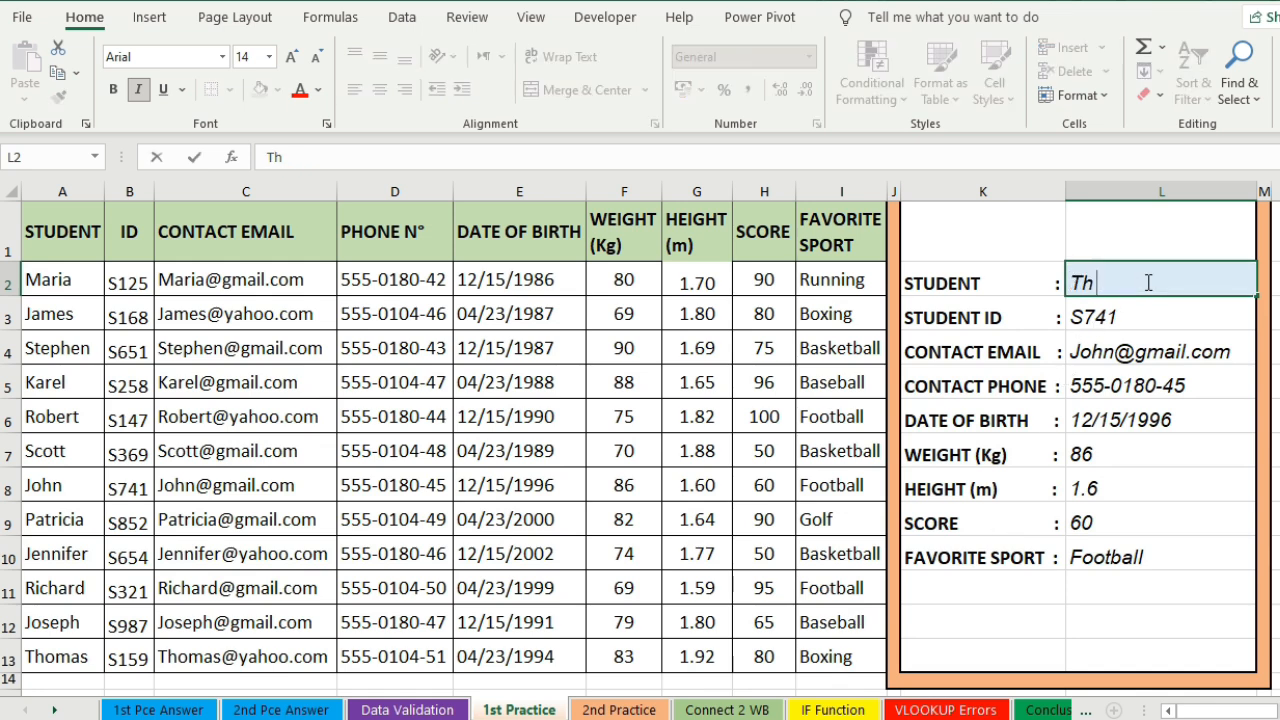
text(omas)
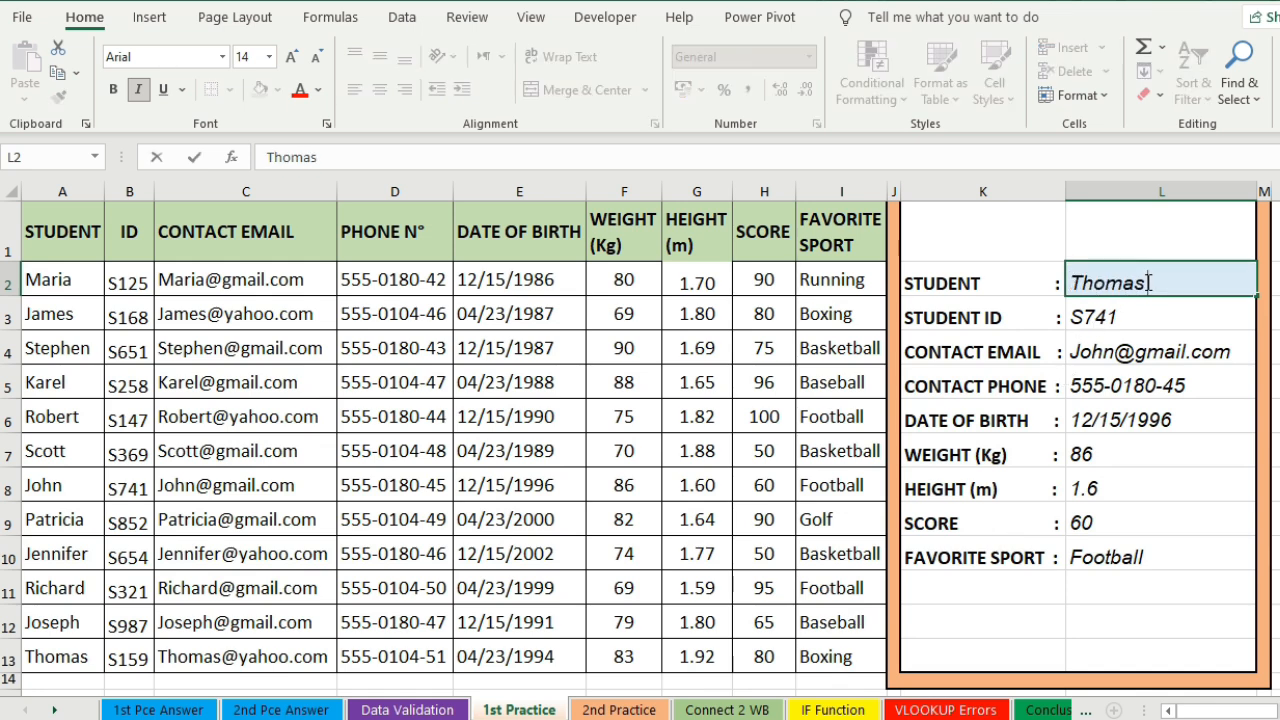
key(Return)
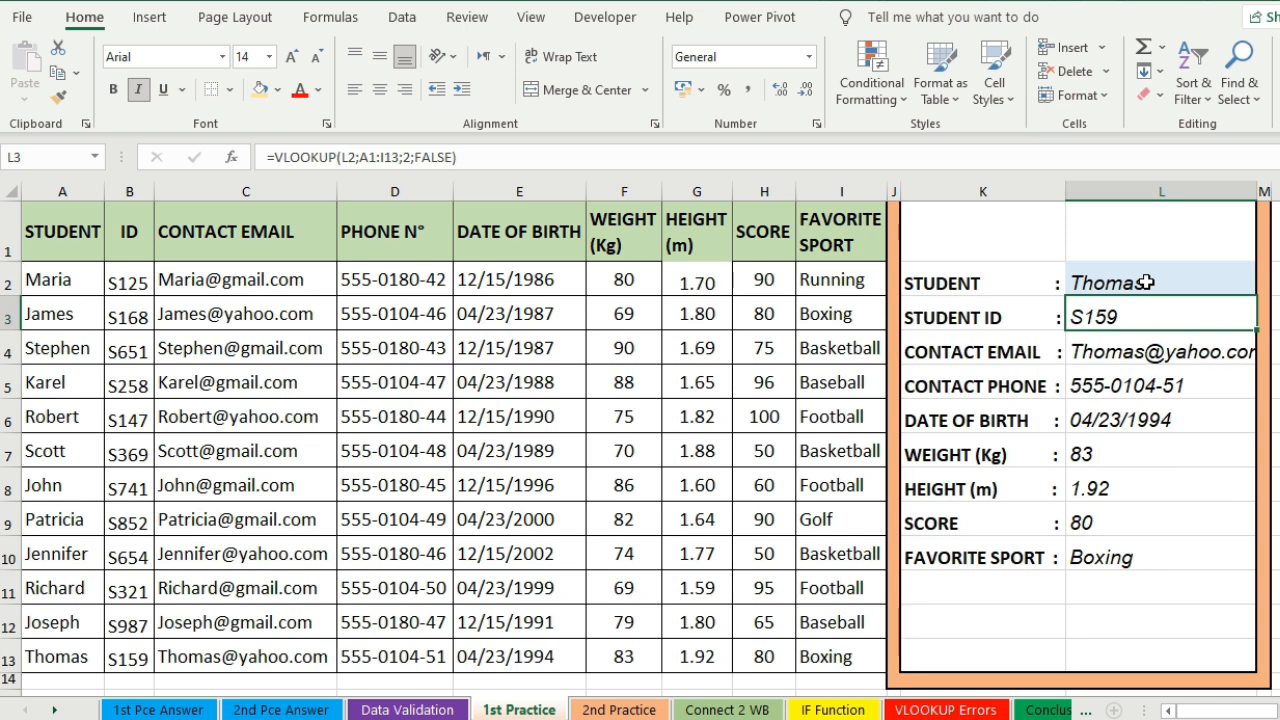
click(10, 657)
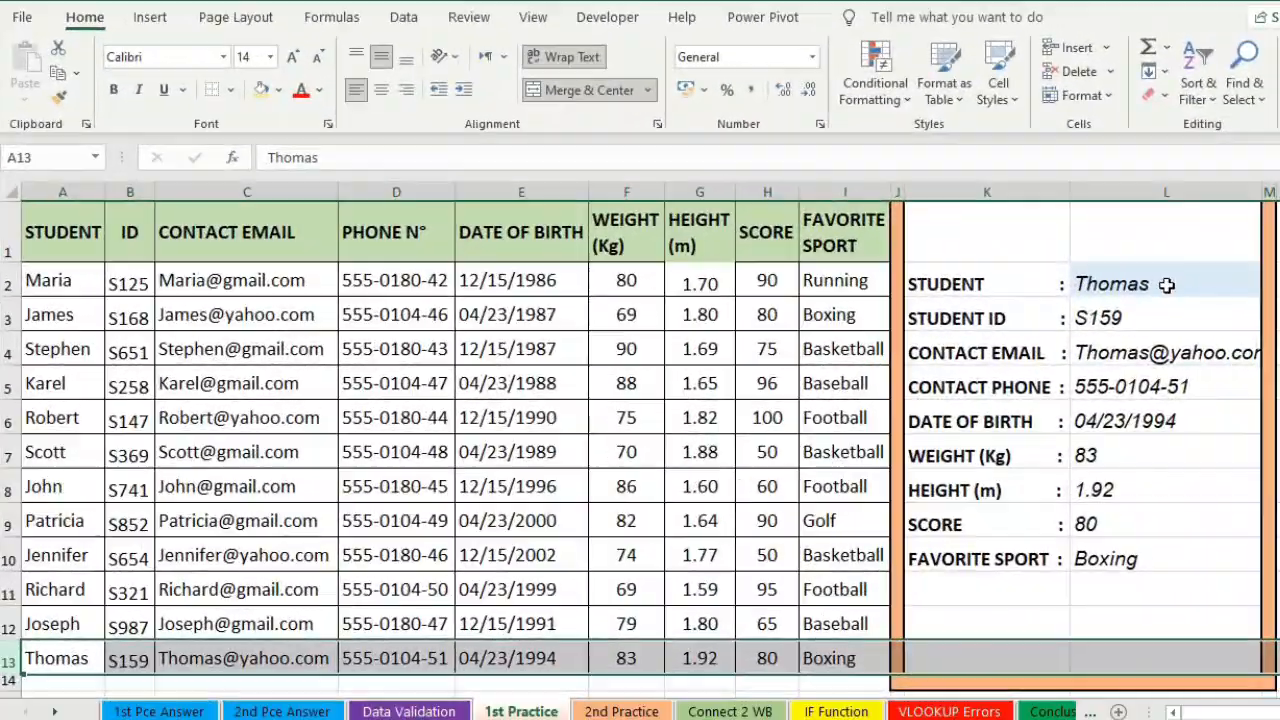
click(962, 294)
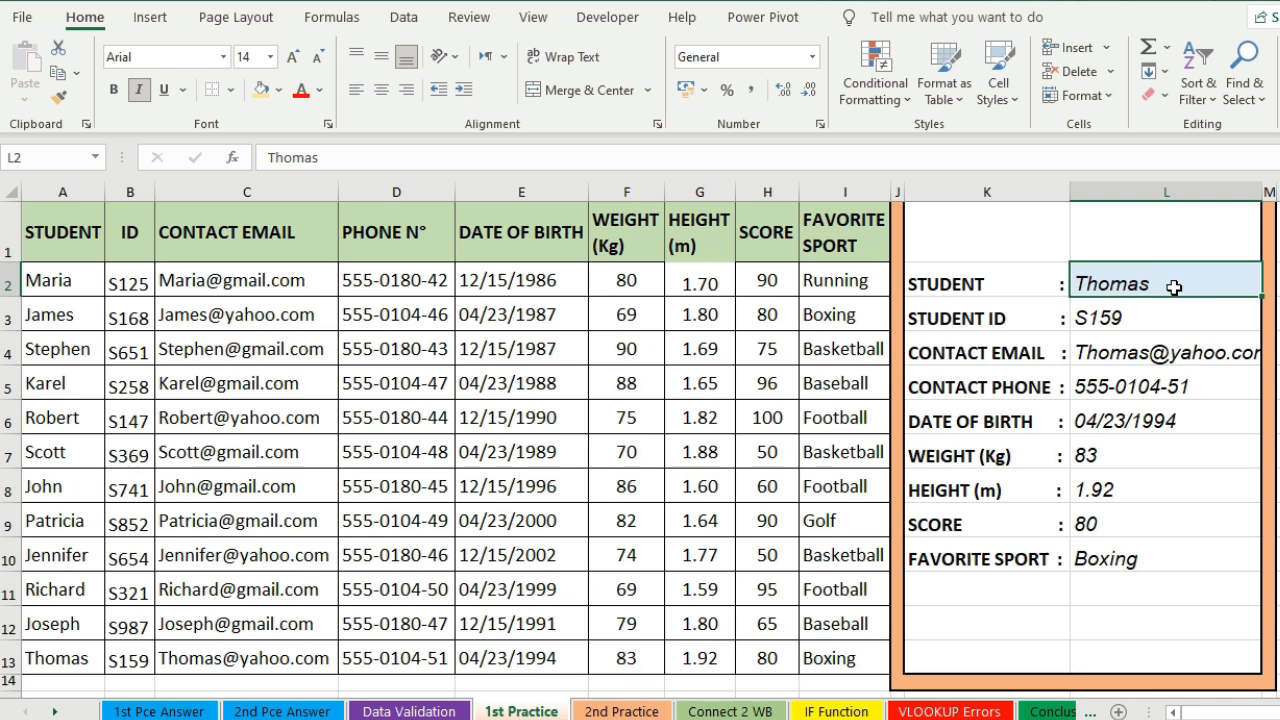
- Clear the lookup formulas from L3:L10 and the student's name from L2
drag(1165, 559, 1123, 323)
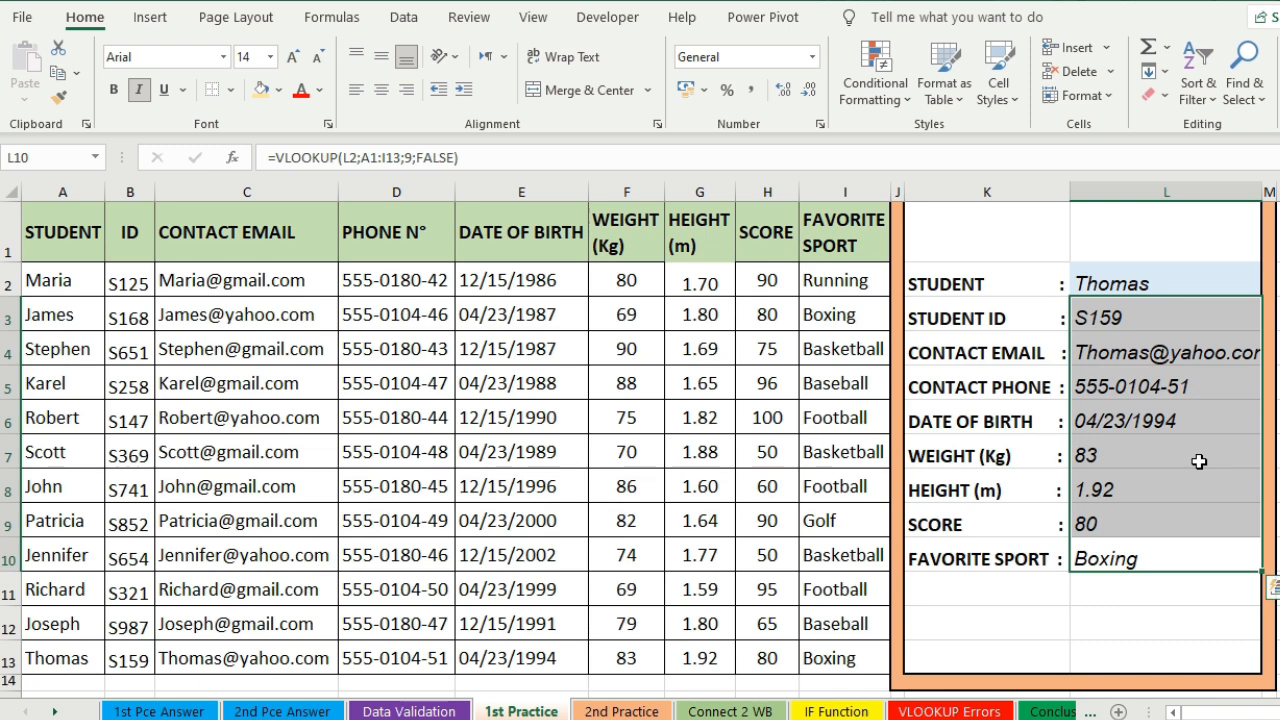
key(Delete)
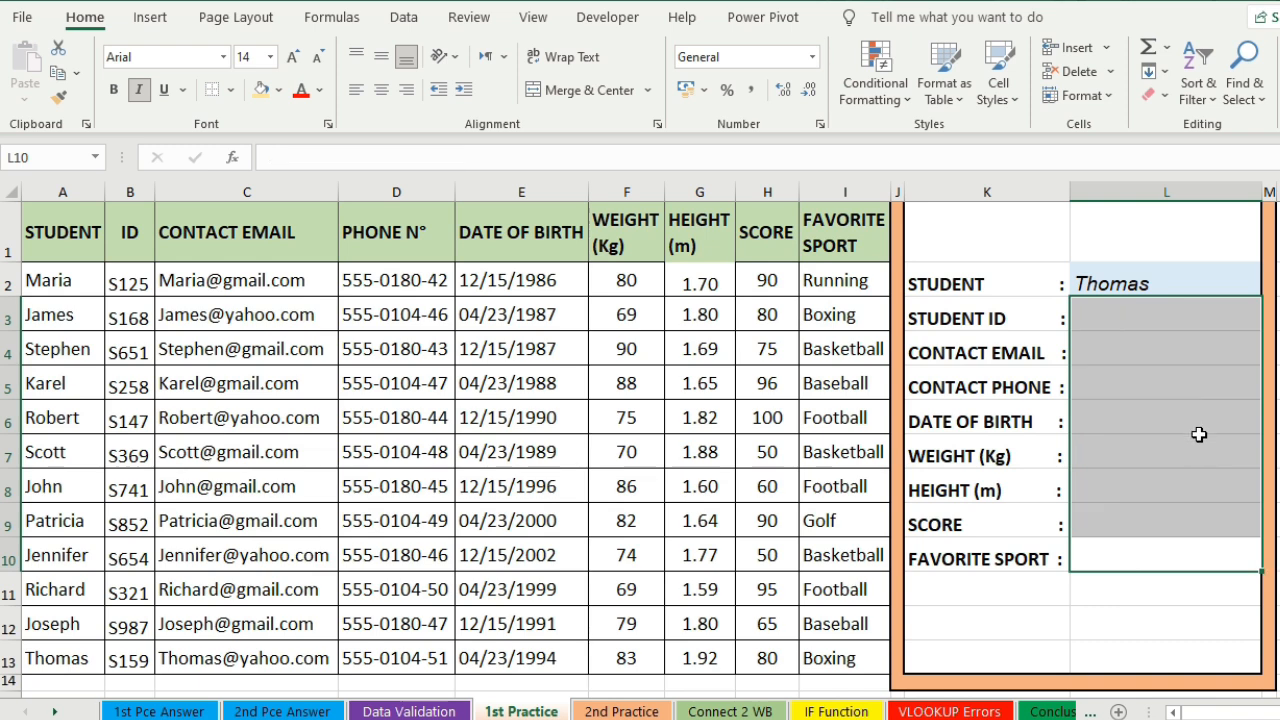
click(1200, 428)
click(1149, 320)
click(1133, 351)
click(1141, 393)
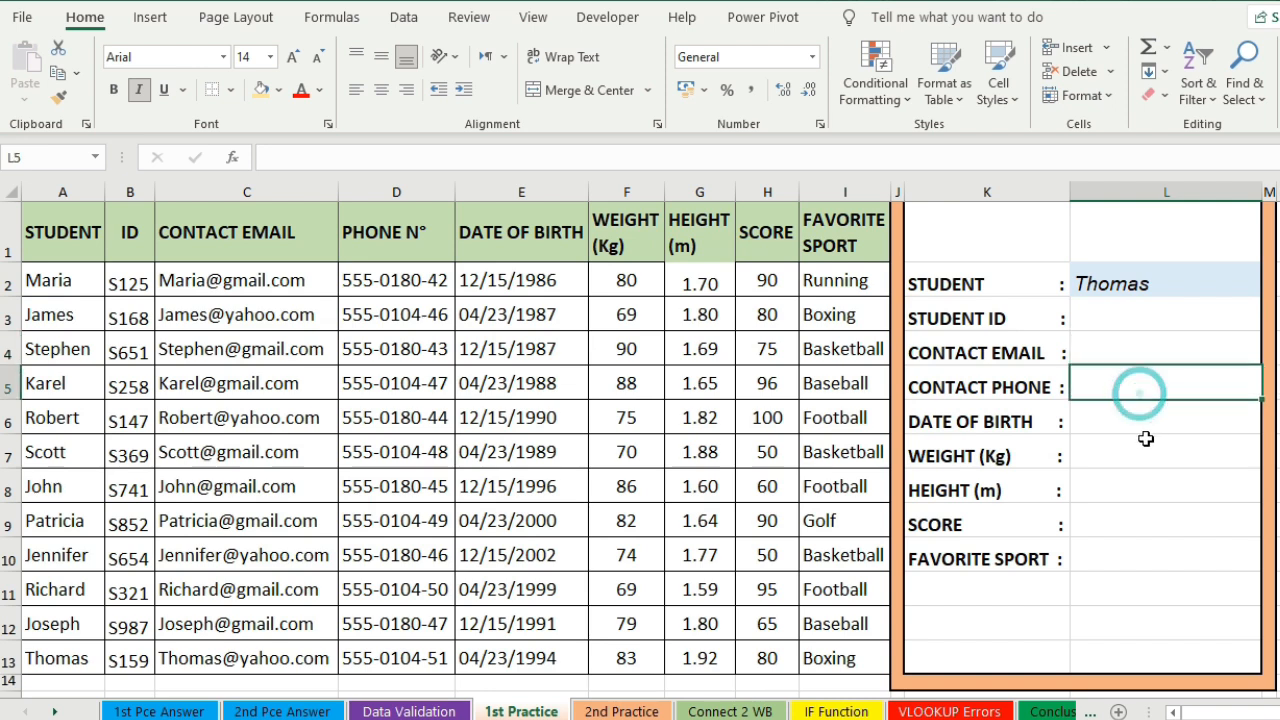
click(1146, 440)
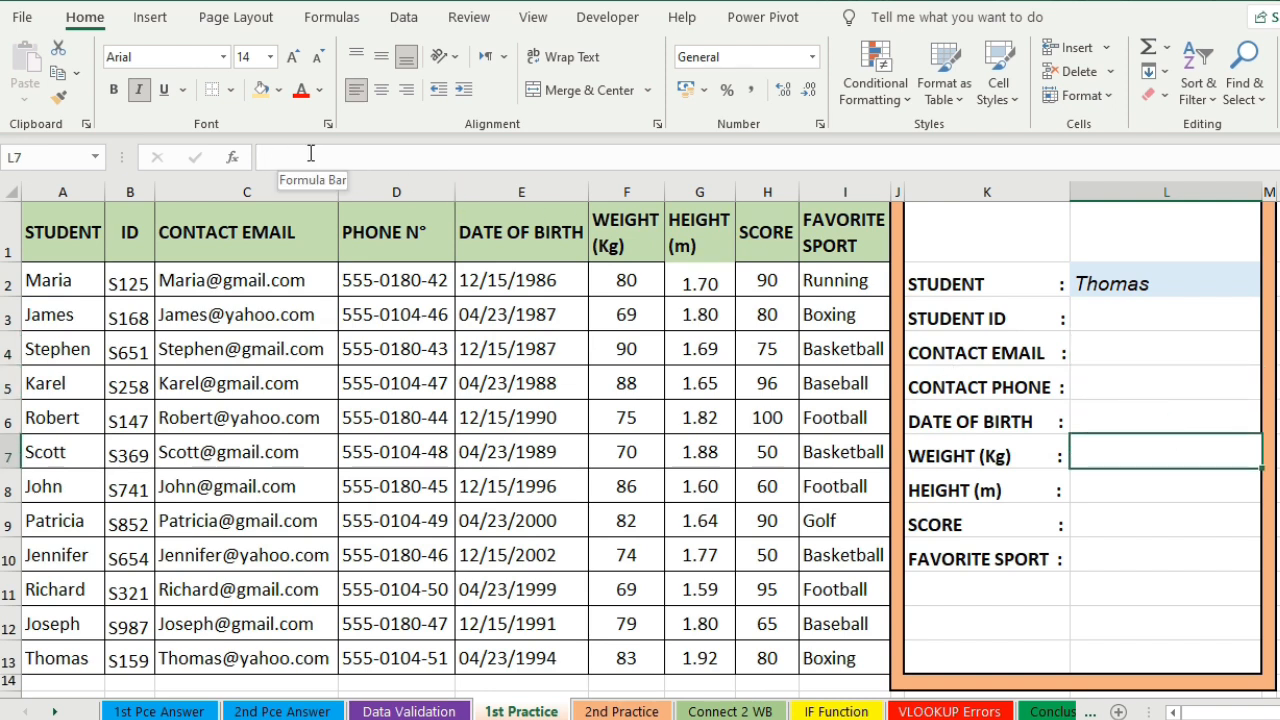
click(1078, 285)
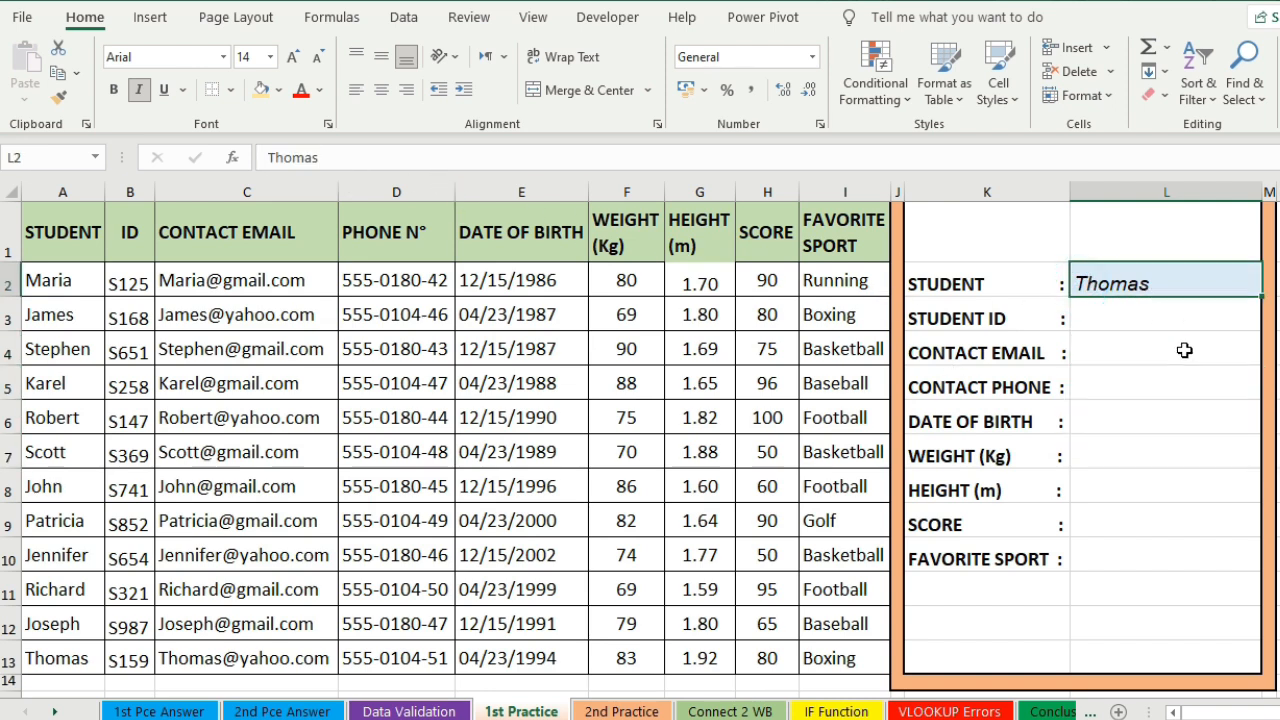
key(Delete)
- Start a VLOOKUP formula for the Student ID in L3 with L2 as the lookup value
click(1141, 314)
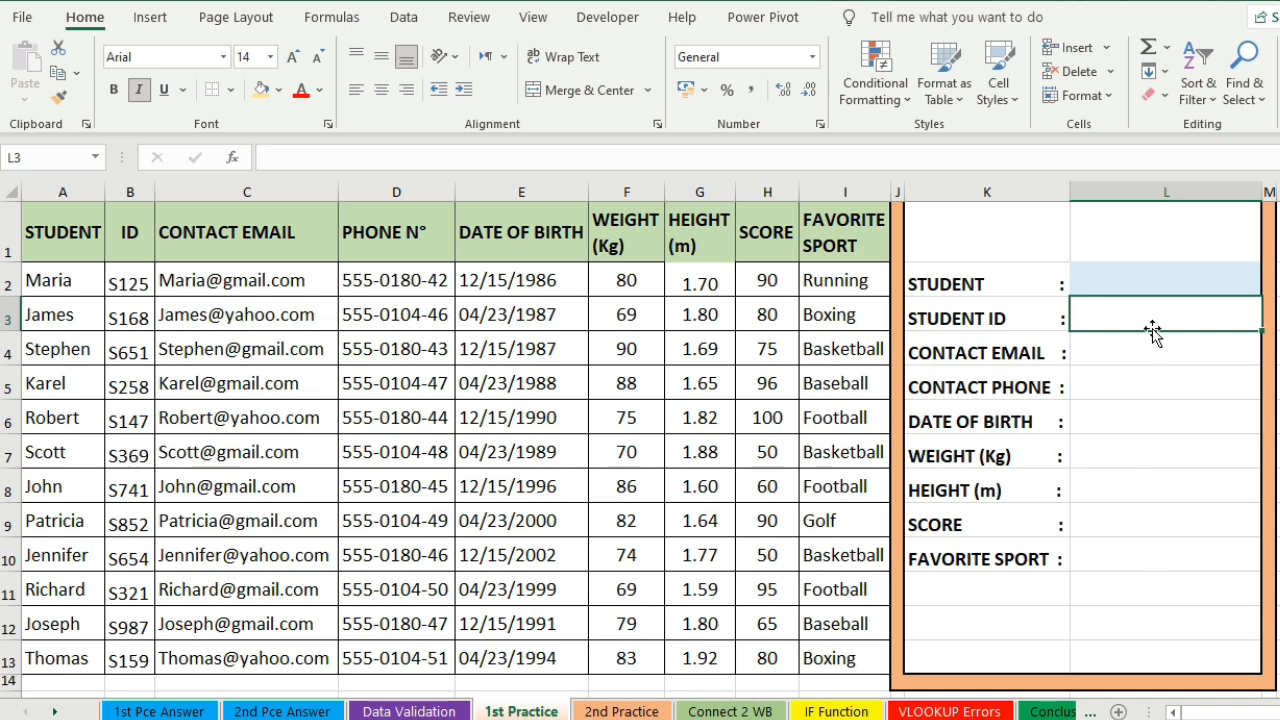
text(=)
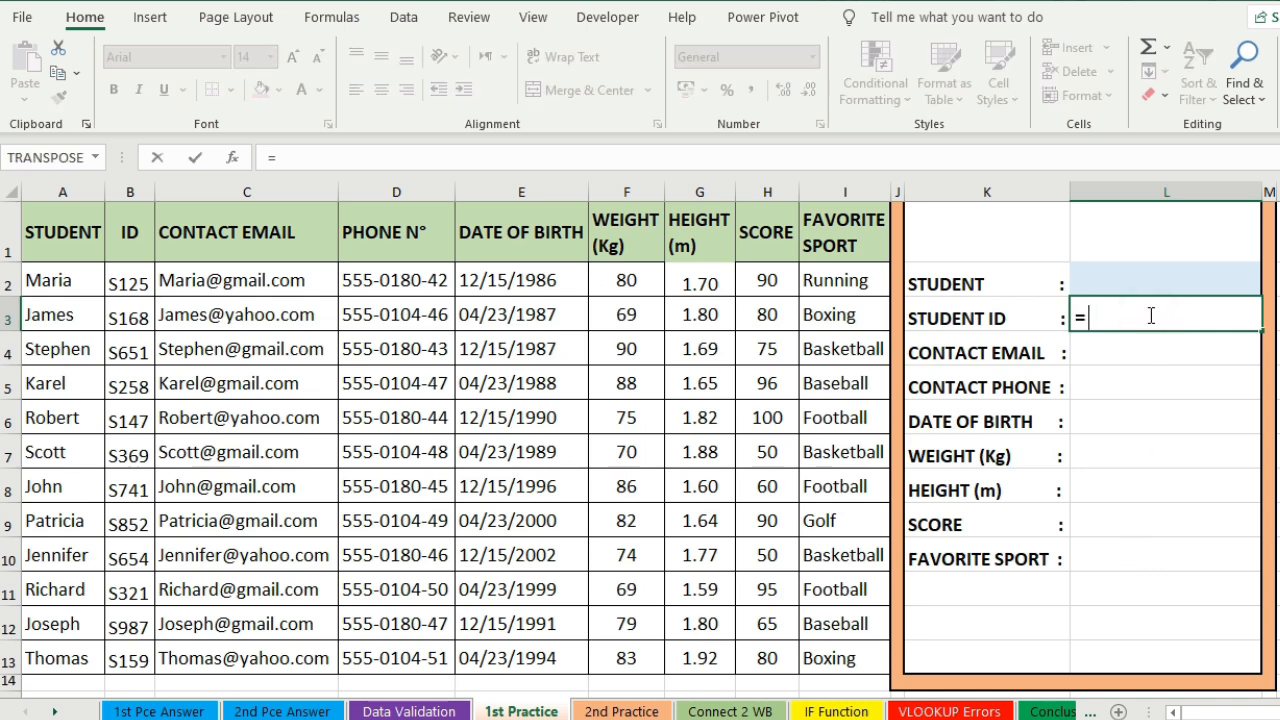
text(vlo)
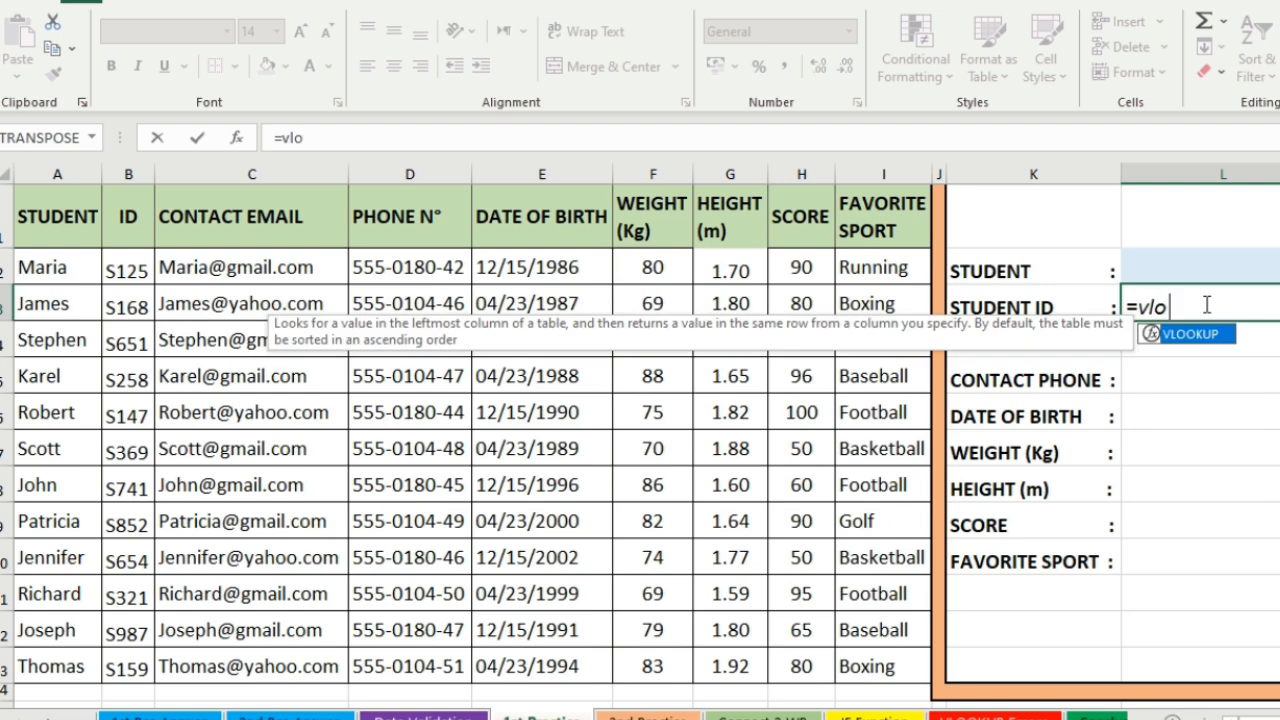
key(Tab)
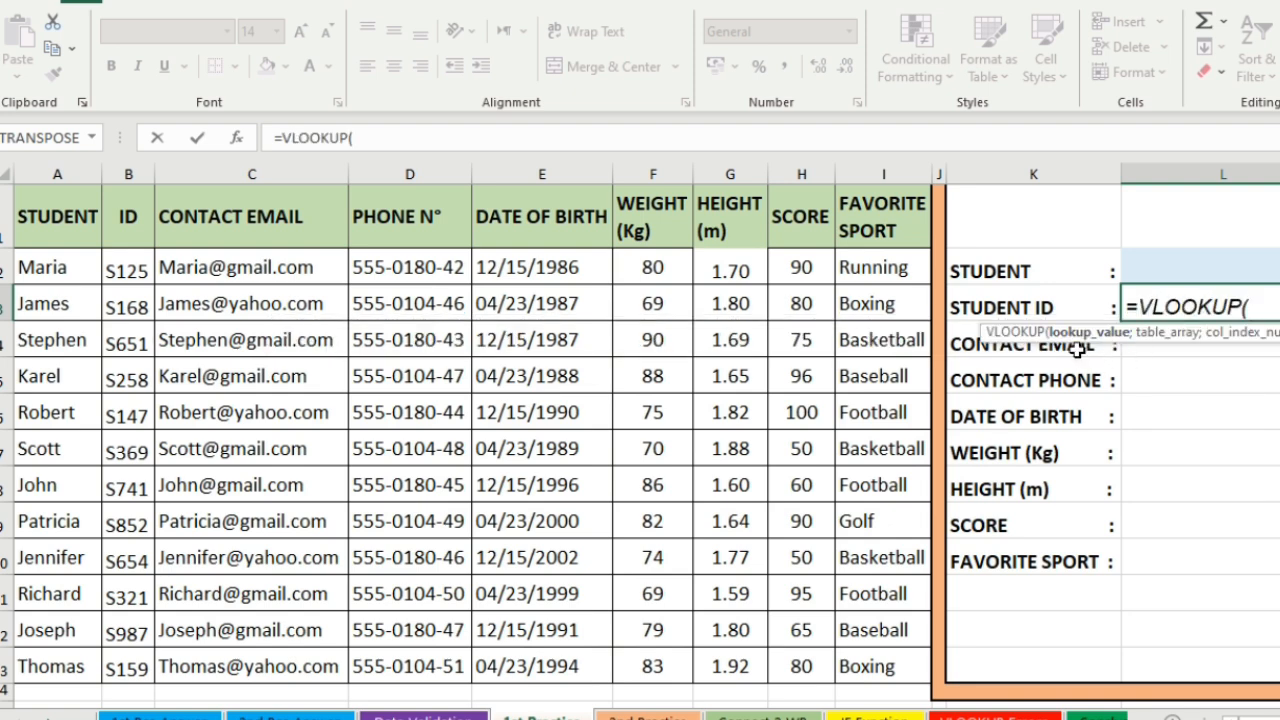
click(1206, 262)
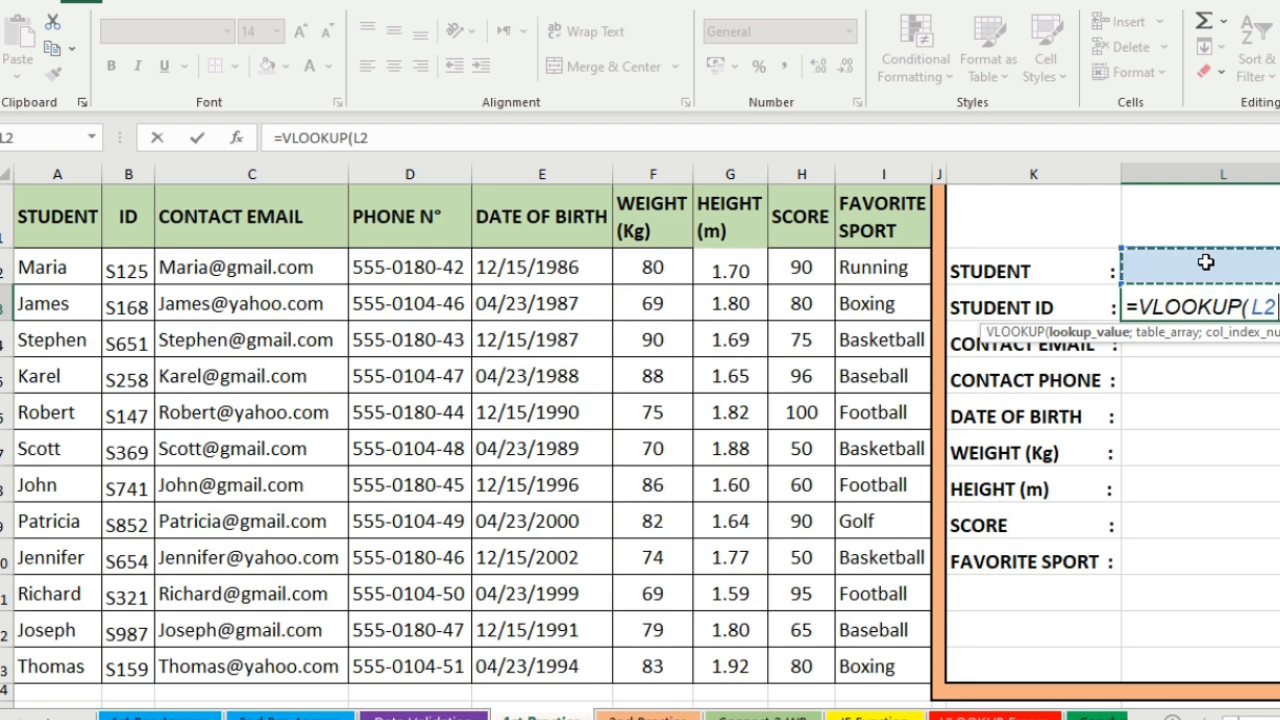
text(;)
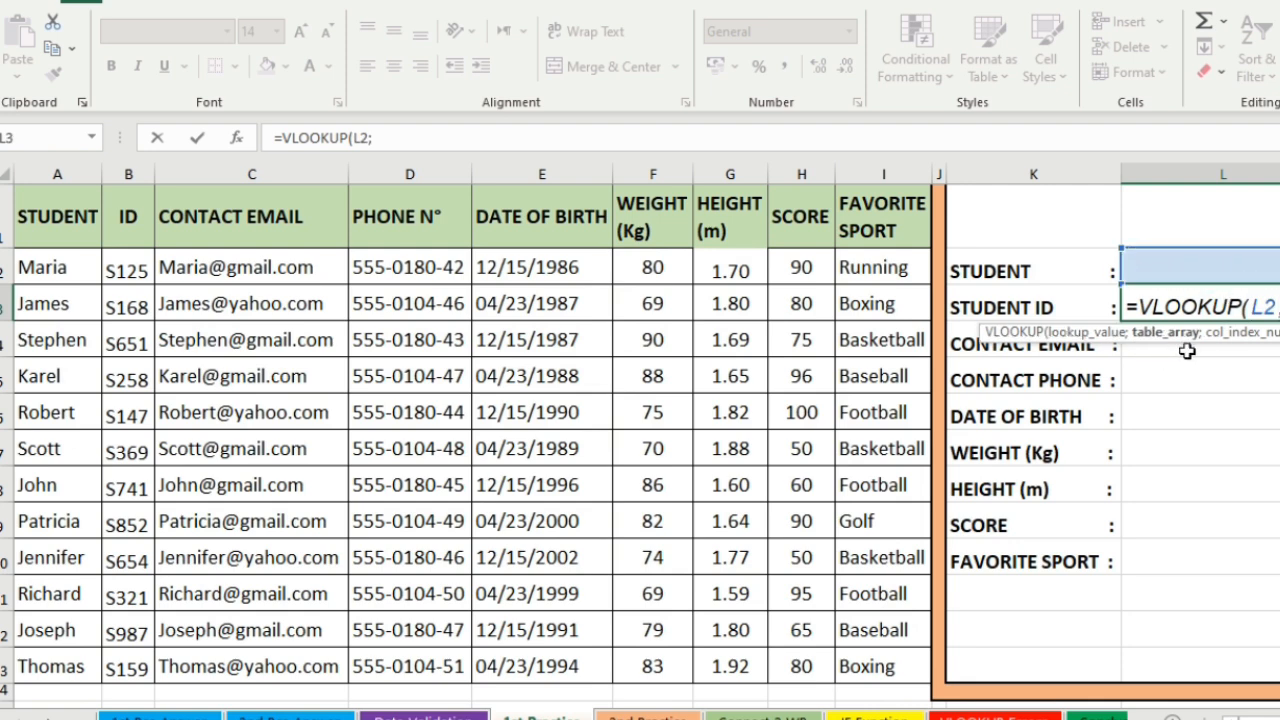
- Complete the Student ID formula with table range A1:I13, column index 2 and FALSE for an exact match
drag(37, 210, 886, 663)
text(;)
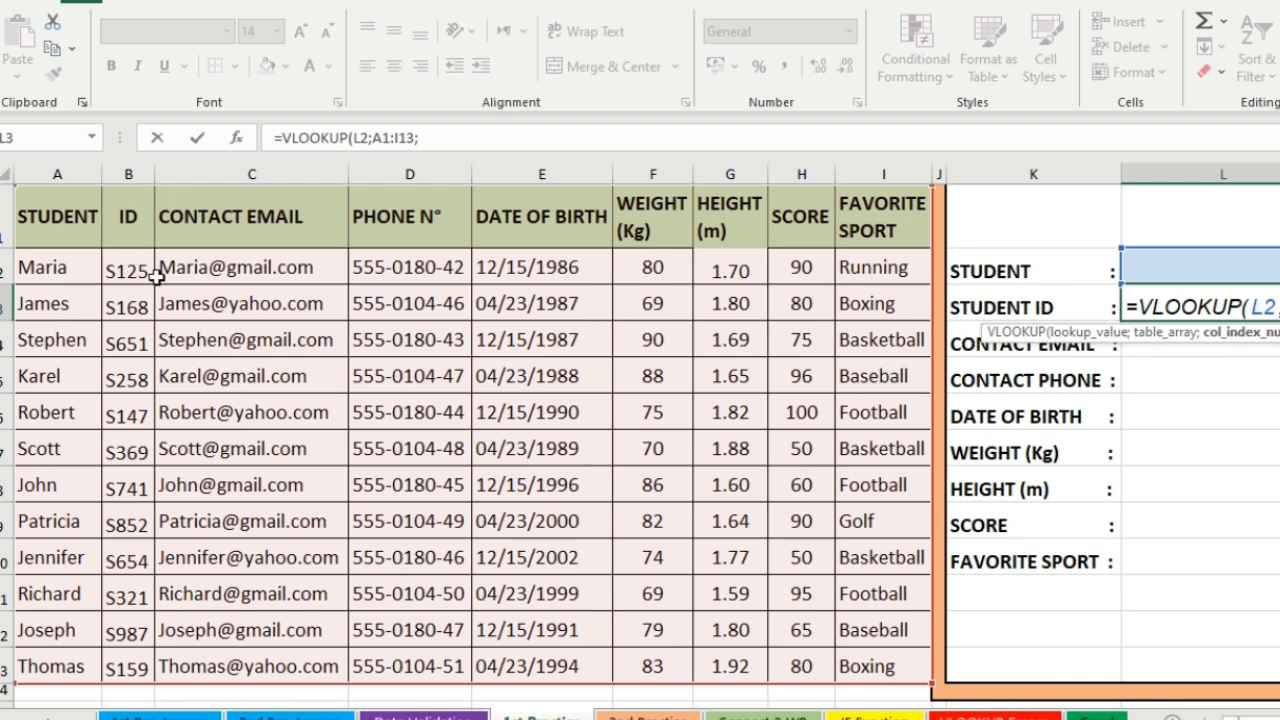
text(2;)
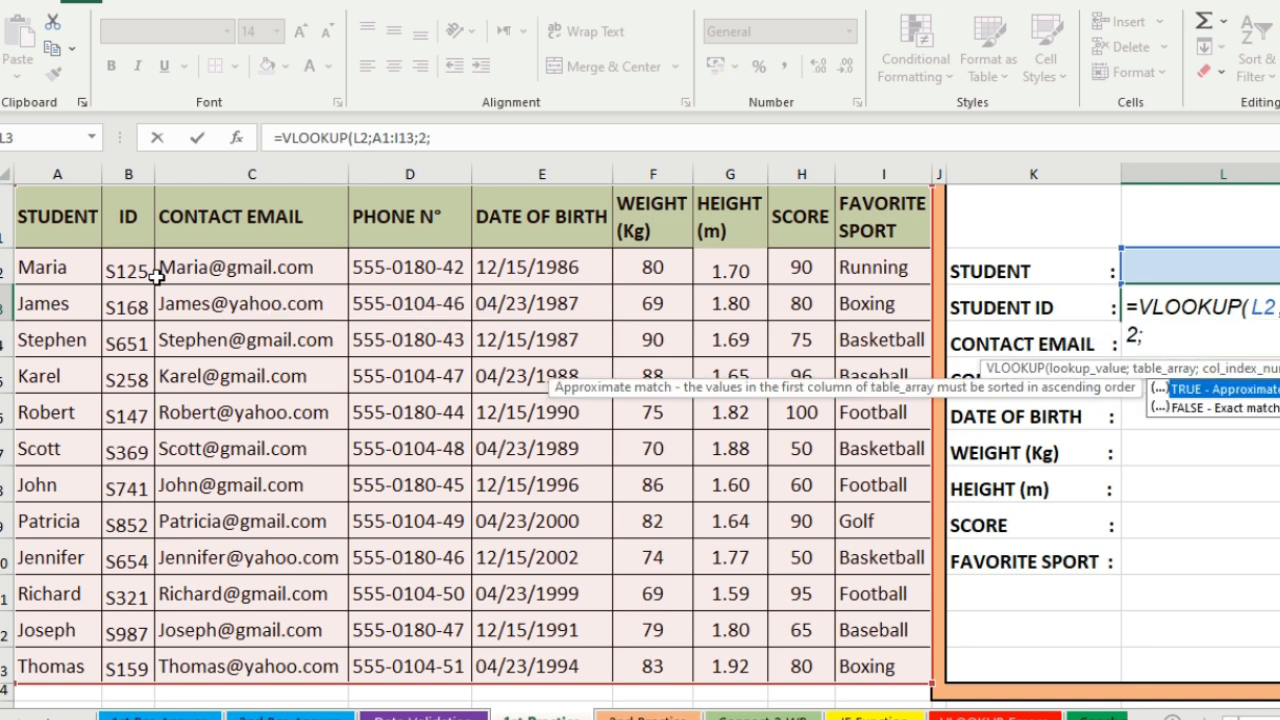
key(Down)
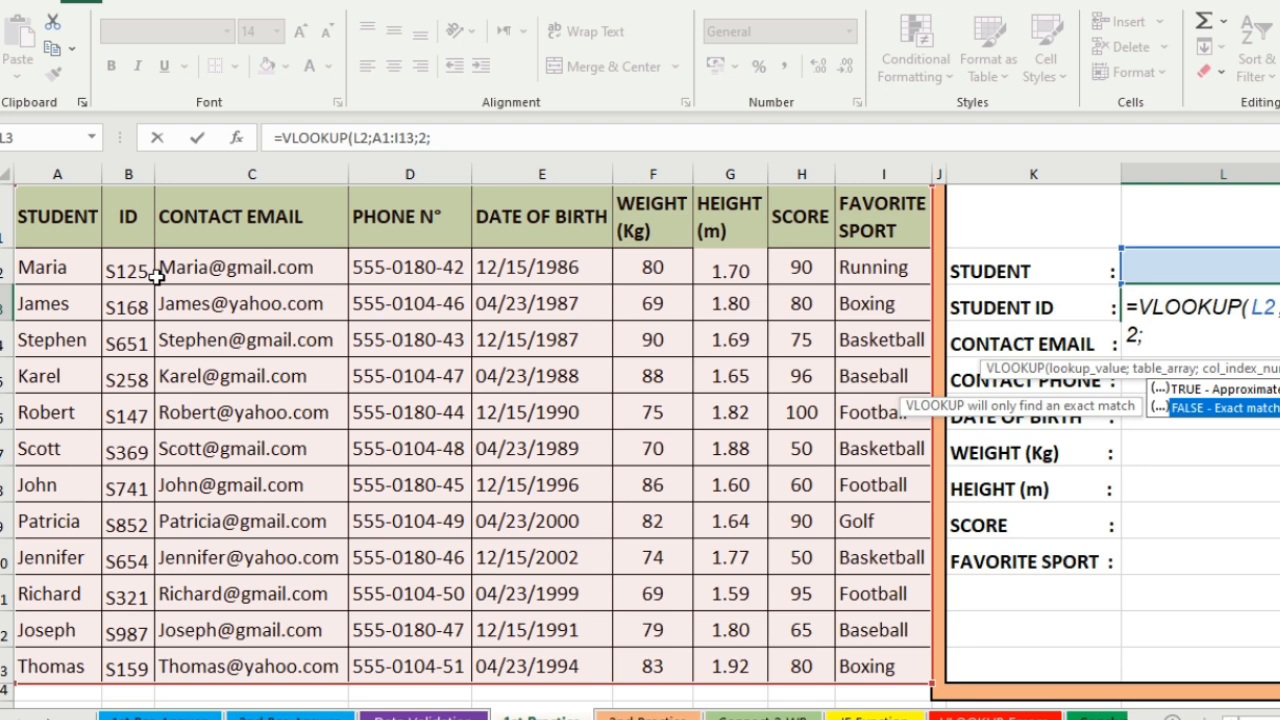
key(Tab)
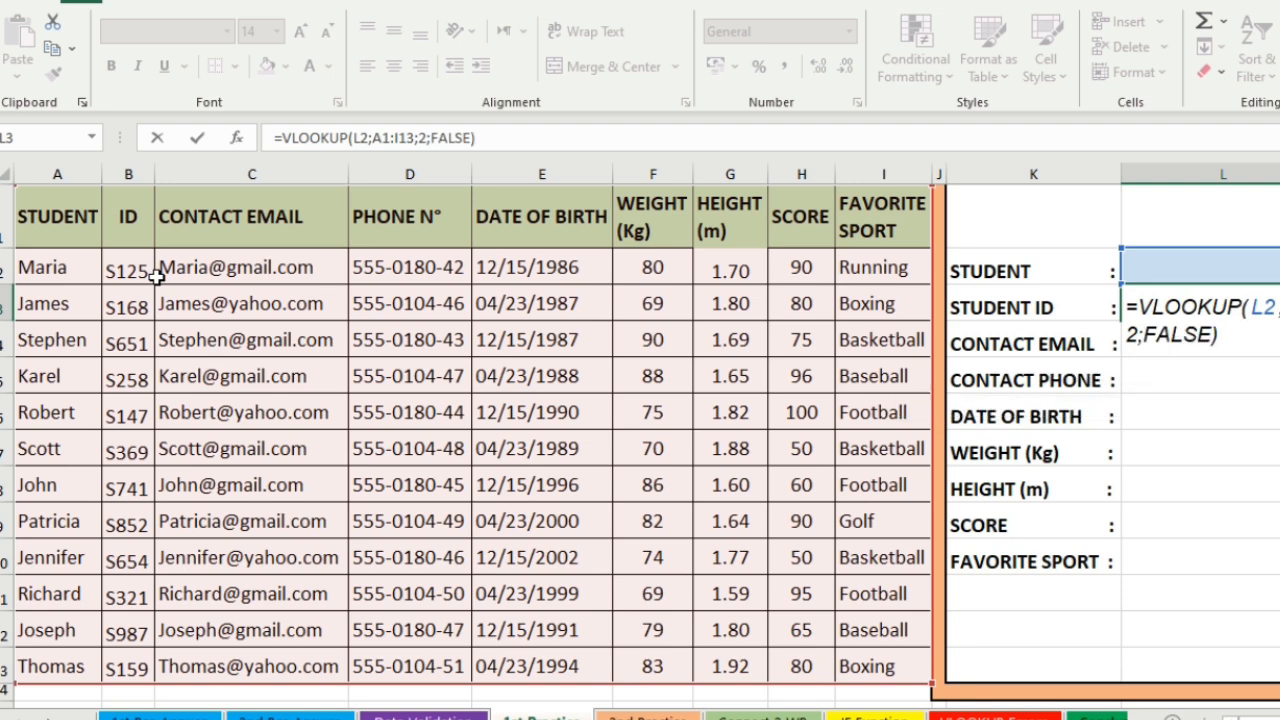
key(Return)
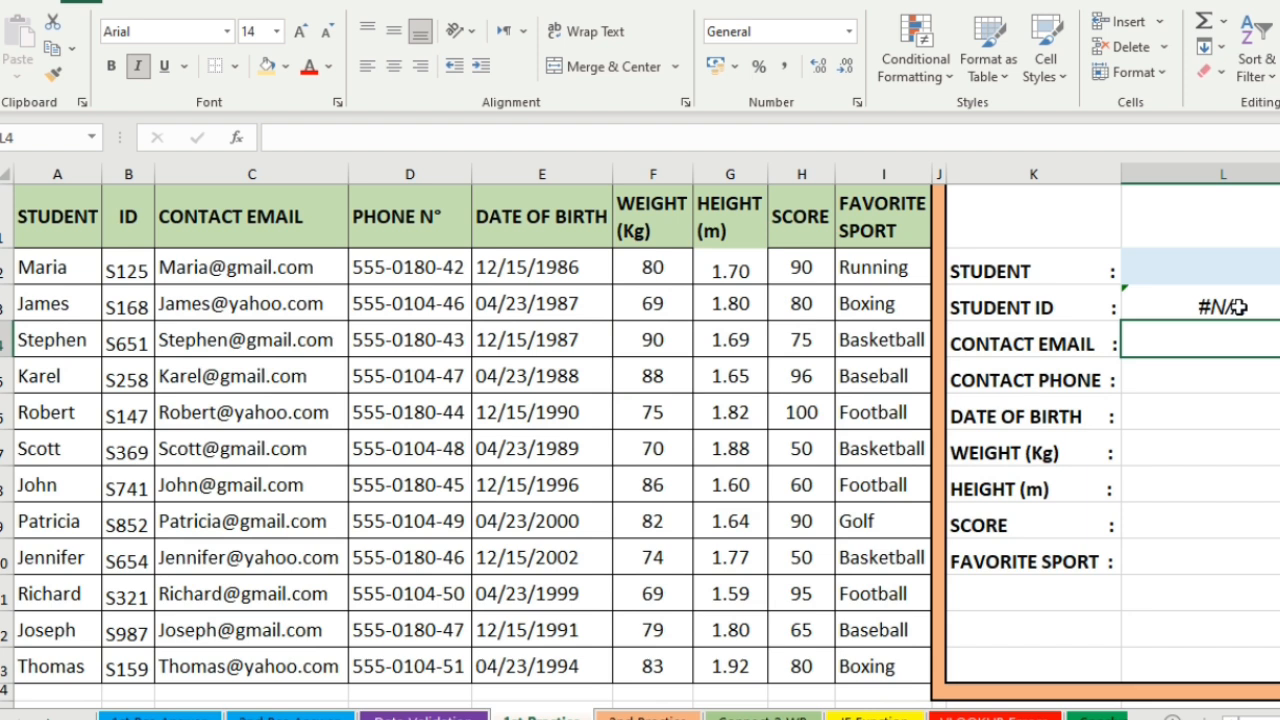
- Enter the name of the student from row 7 in L2
click(1223, 274)
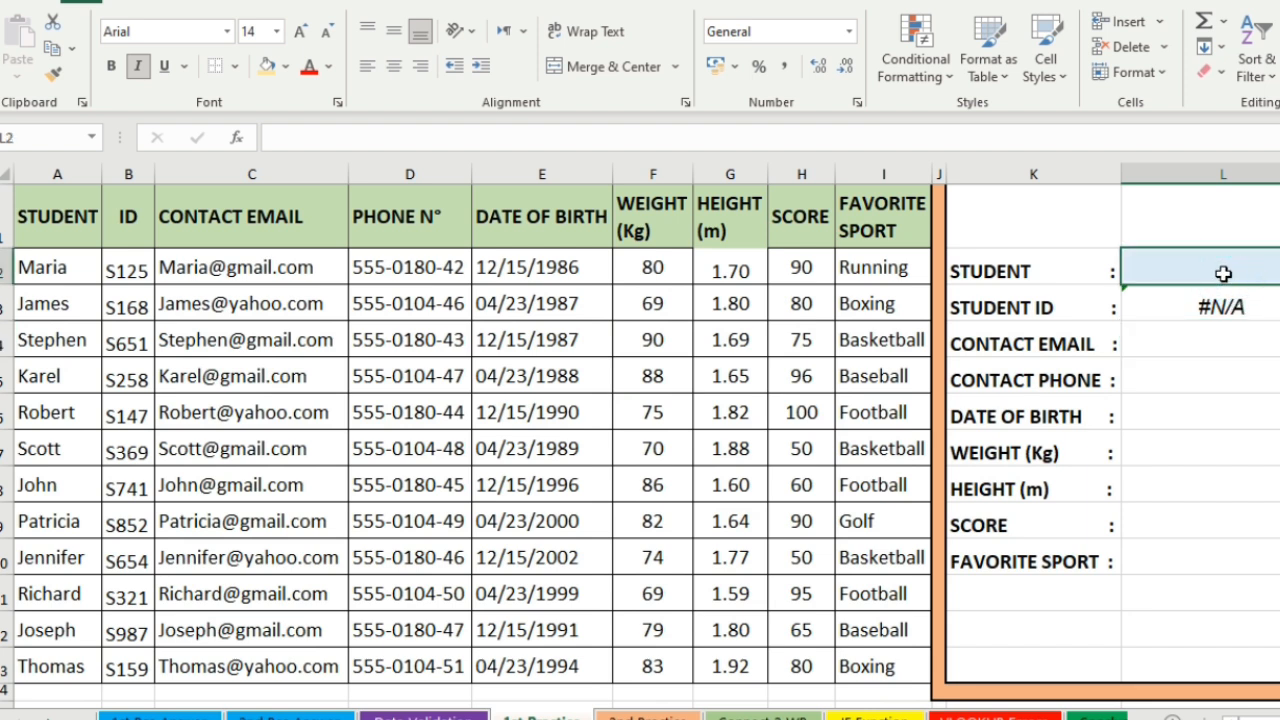
text(Scott)
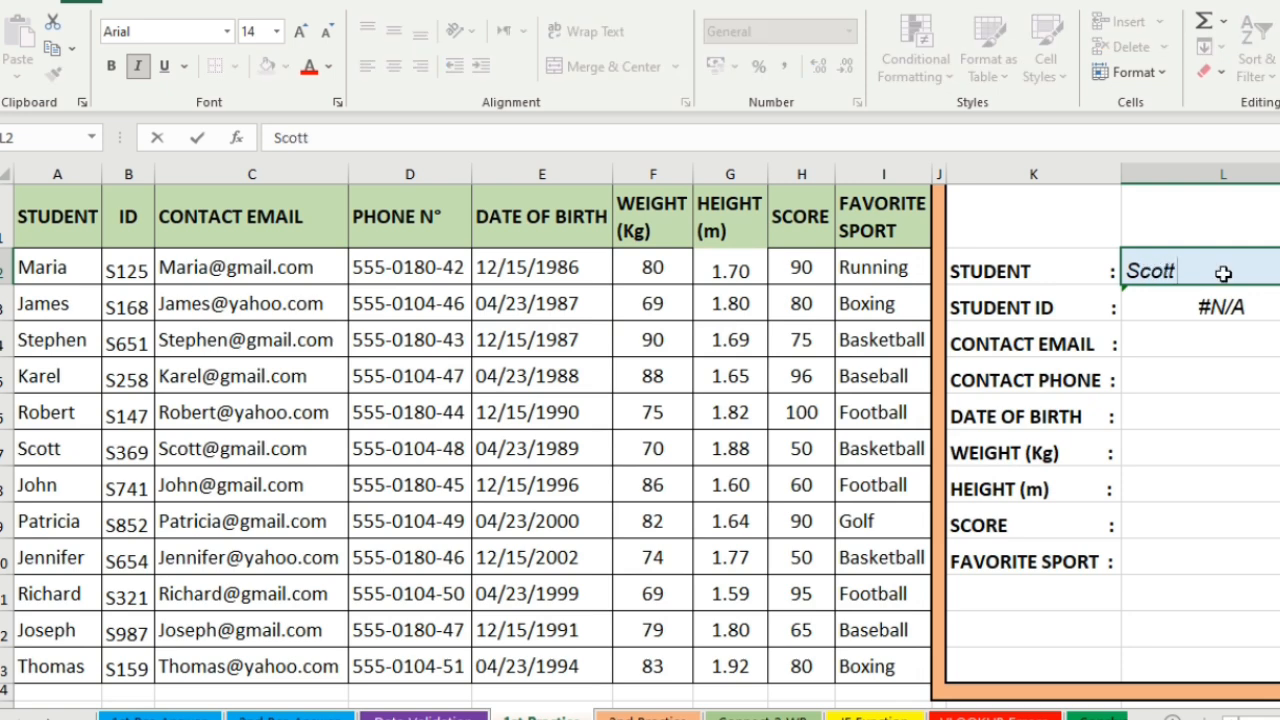
key(Return)
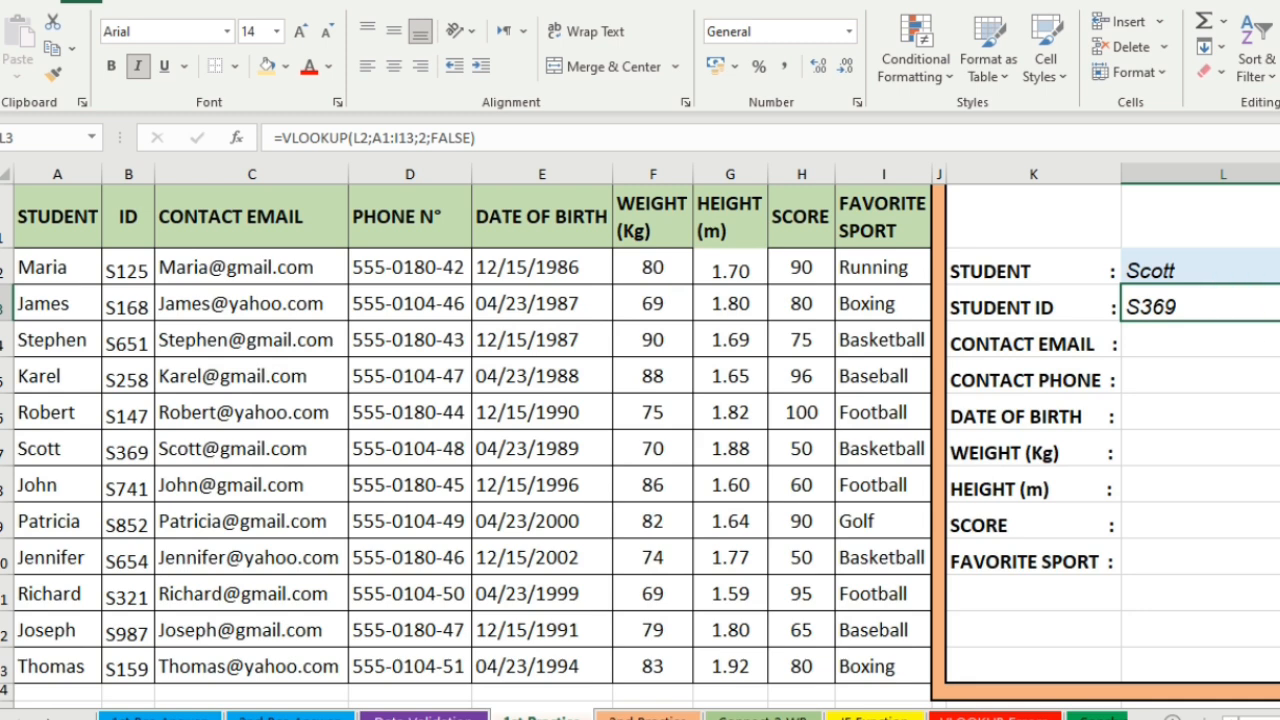
- Fill the Student ID formula with its relative references from L3 down to L10
key(shift+Down)
key(shift+Down)
key(shift+Down)
key(shift+Down)
key(shift+Down)
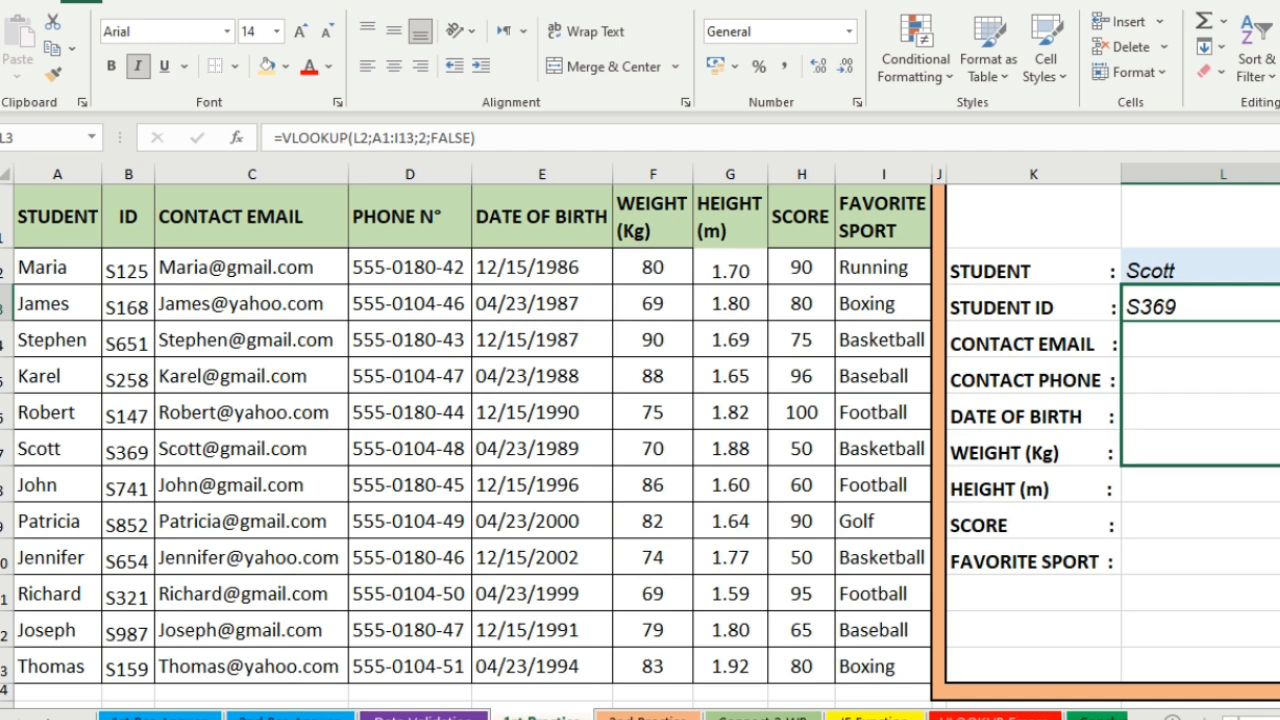
key(shift+Down)
key(shift+Down)
key(ctrl+d)
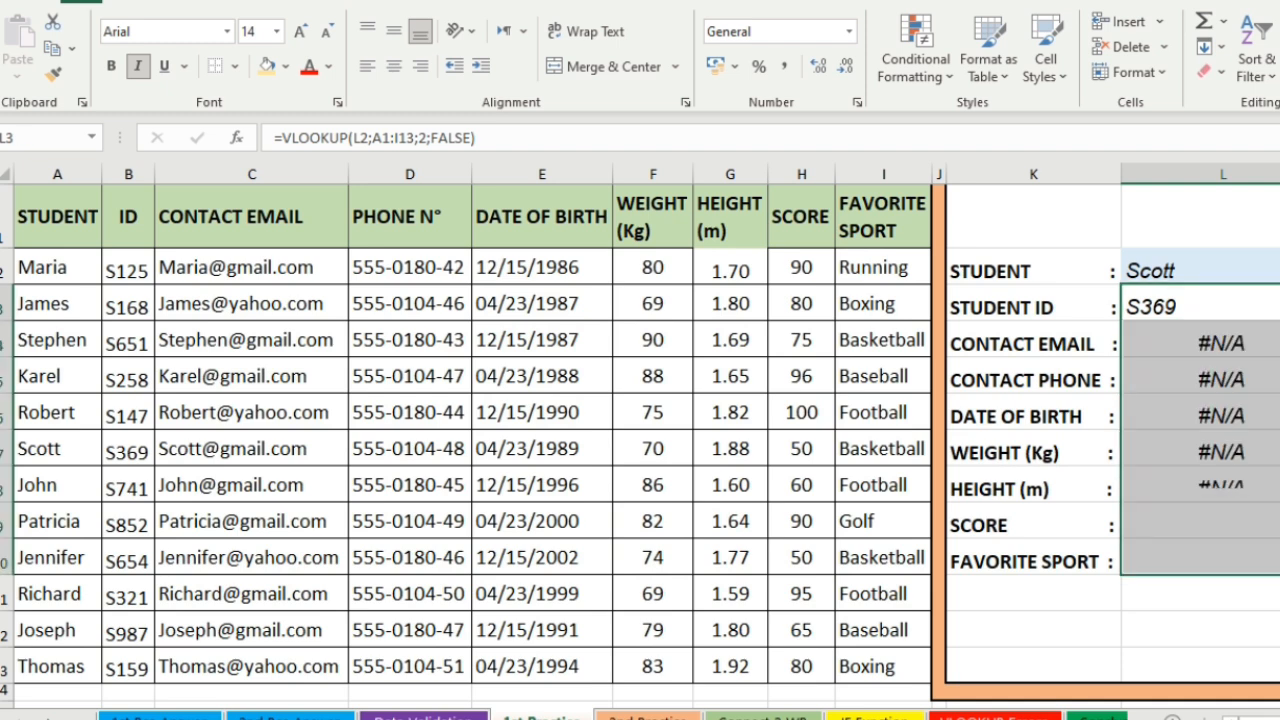
click(1055, 638)
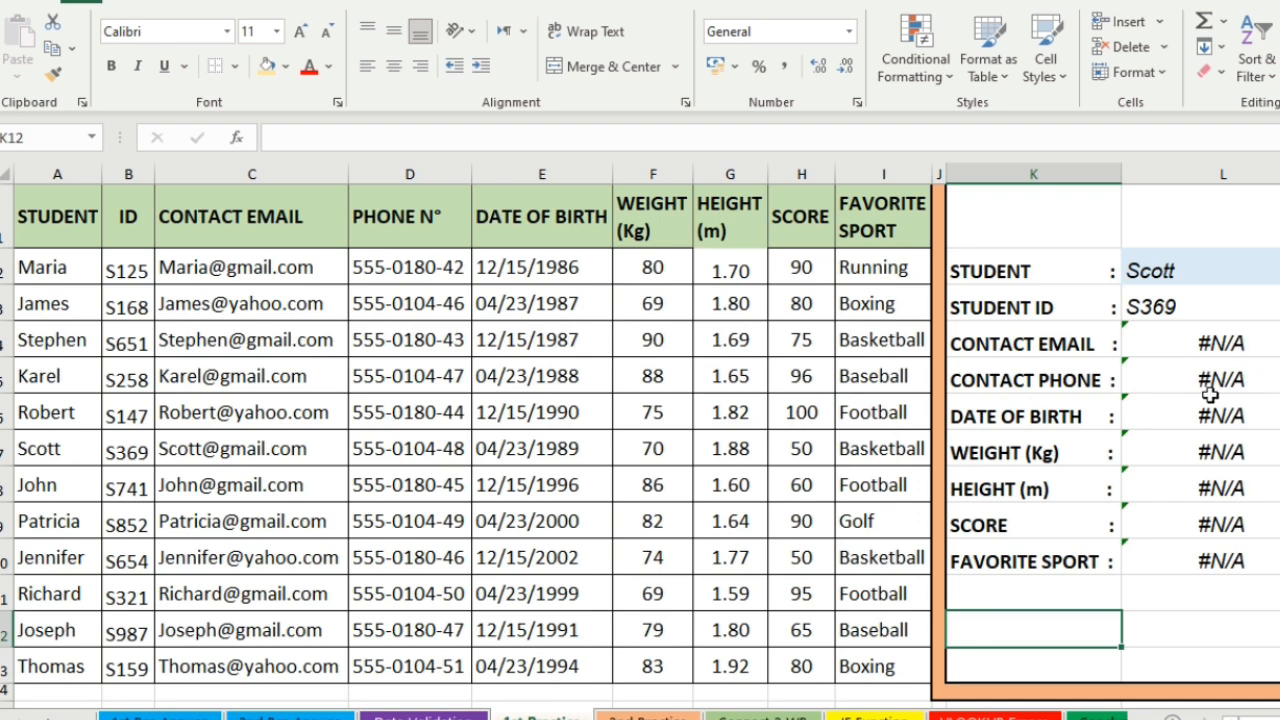
- Compare the cell references in the formulas of L3, L4 and L5 with the table's corner cells A1 and I13
click(1228, 343)
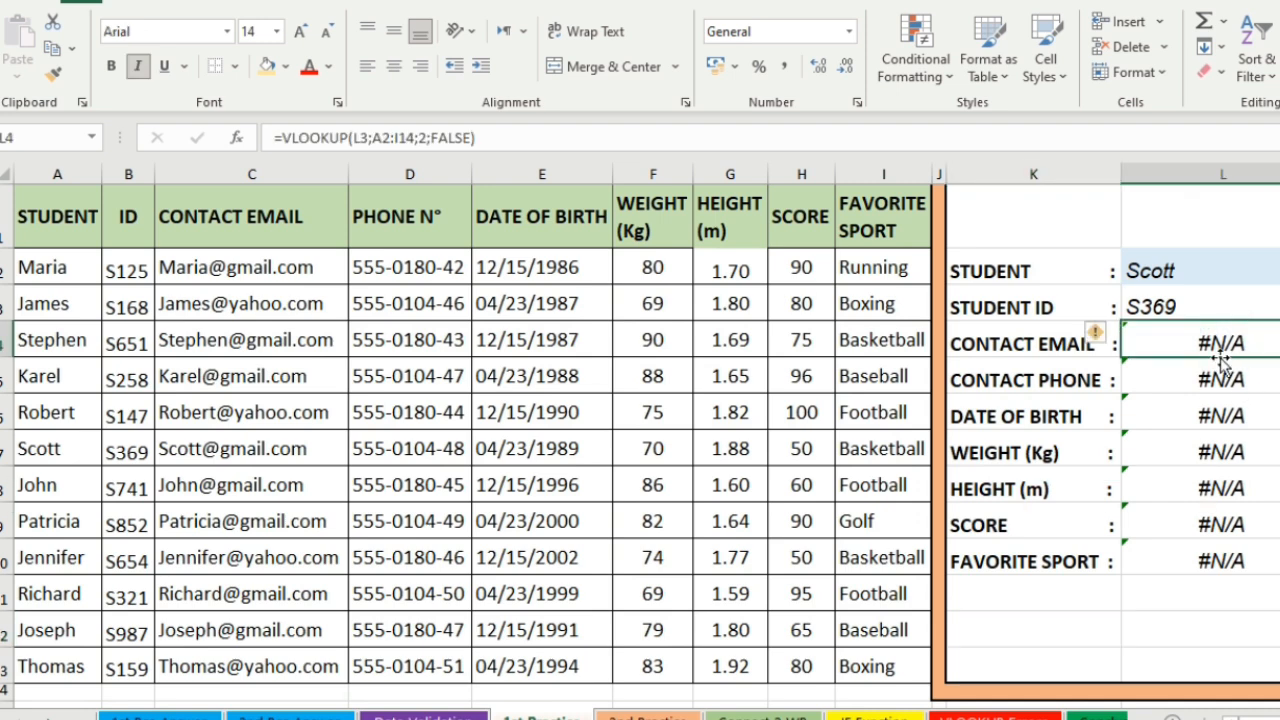
click(1222, 303)
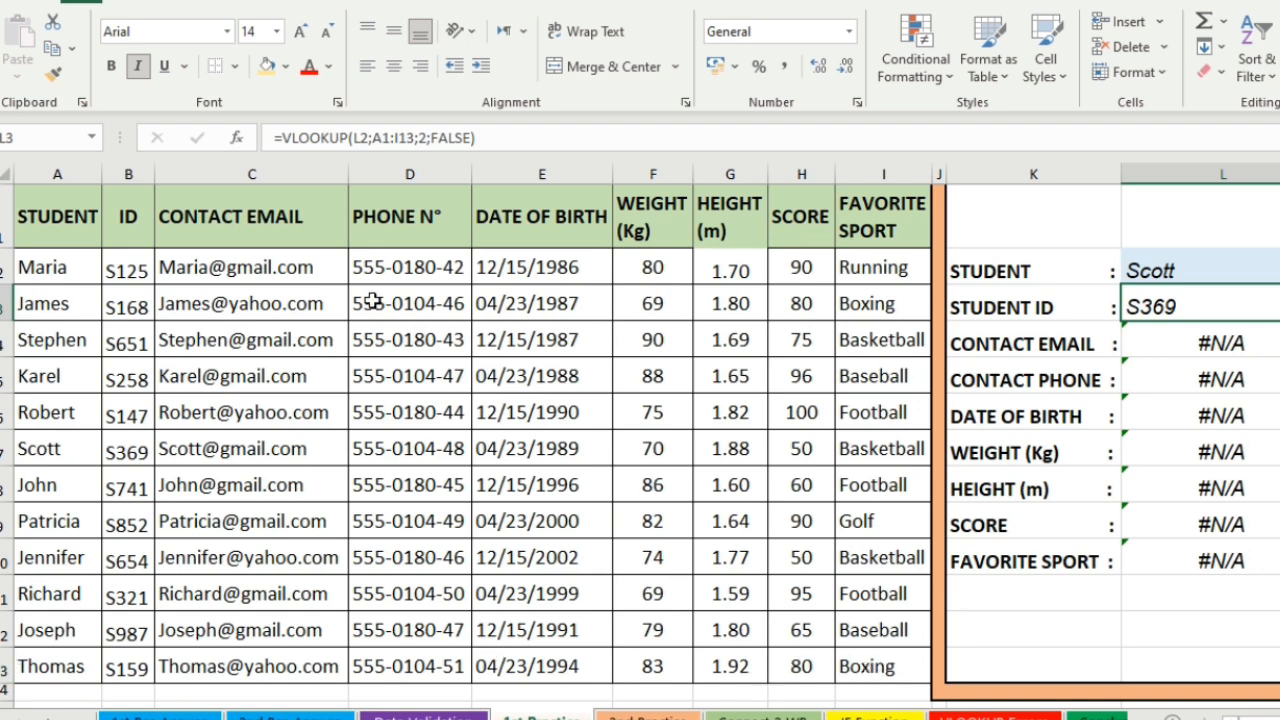
click(46, 214)
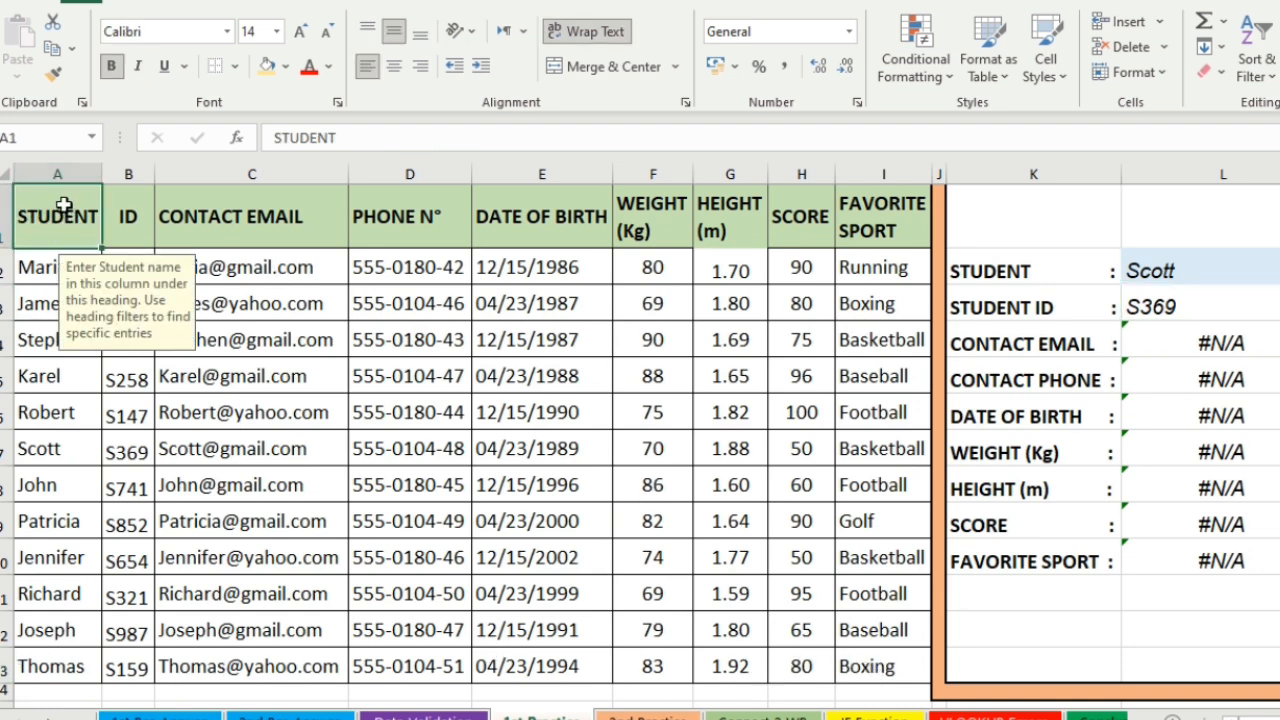
click(884, 668)
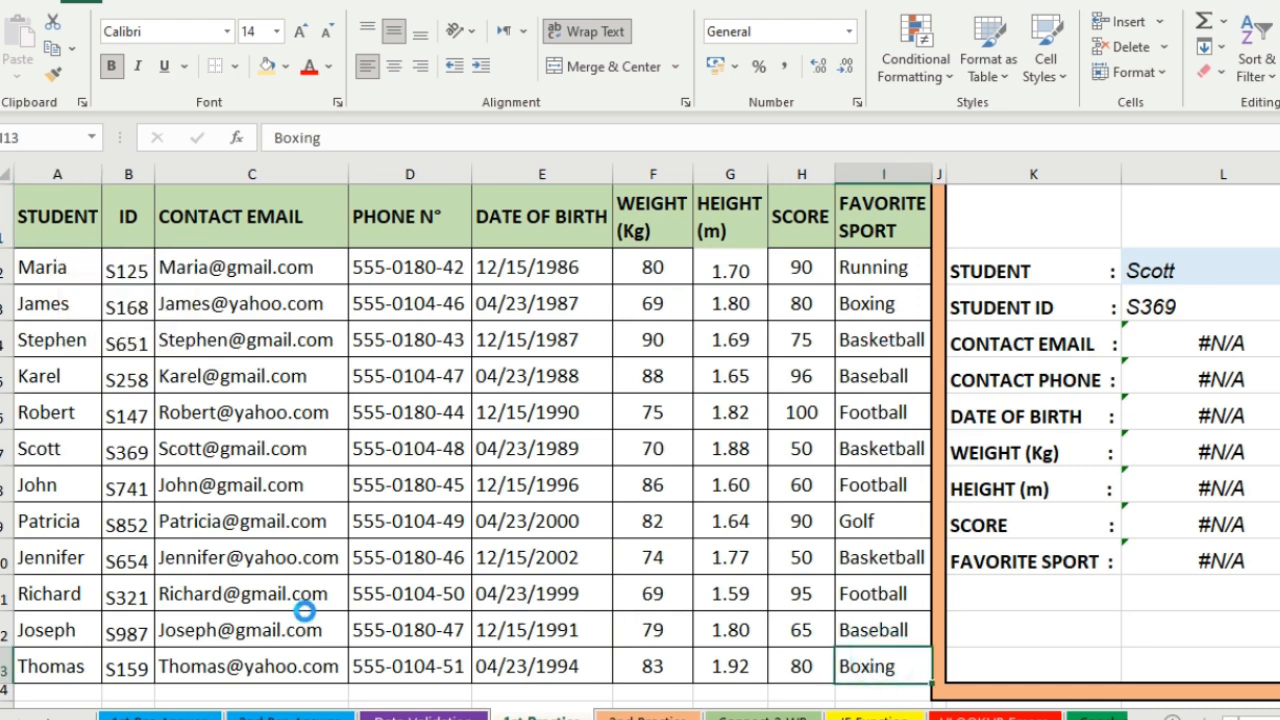
click(1195, 308)
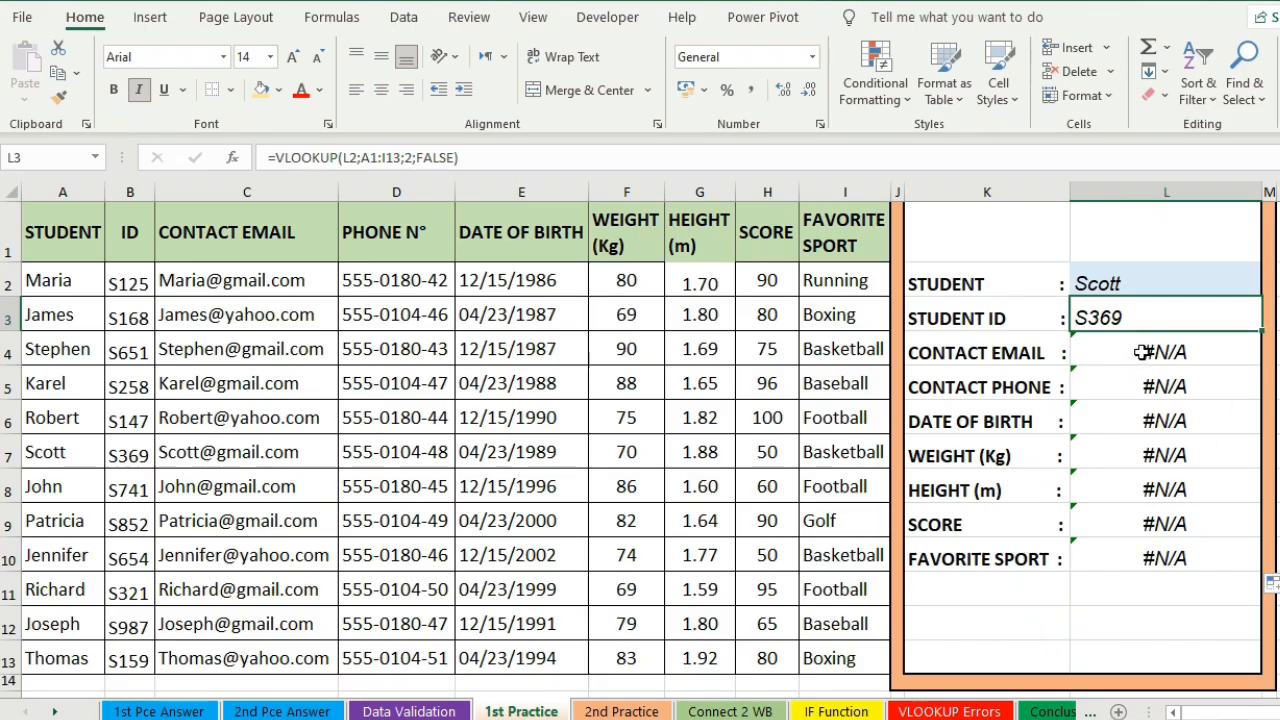
click(1141, 352)
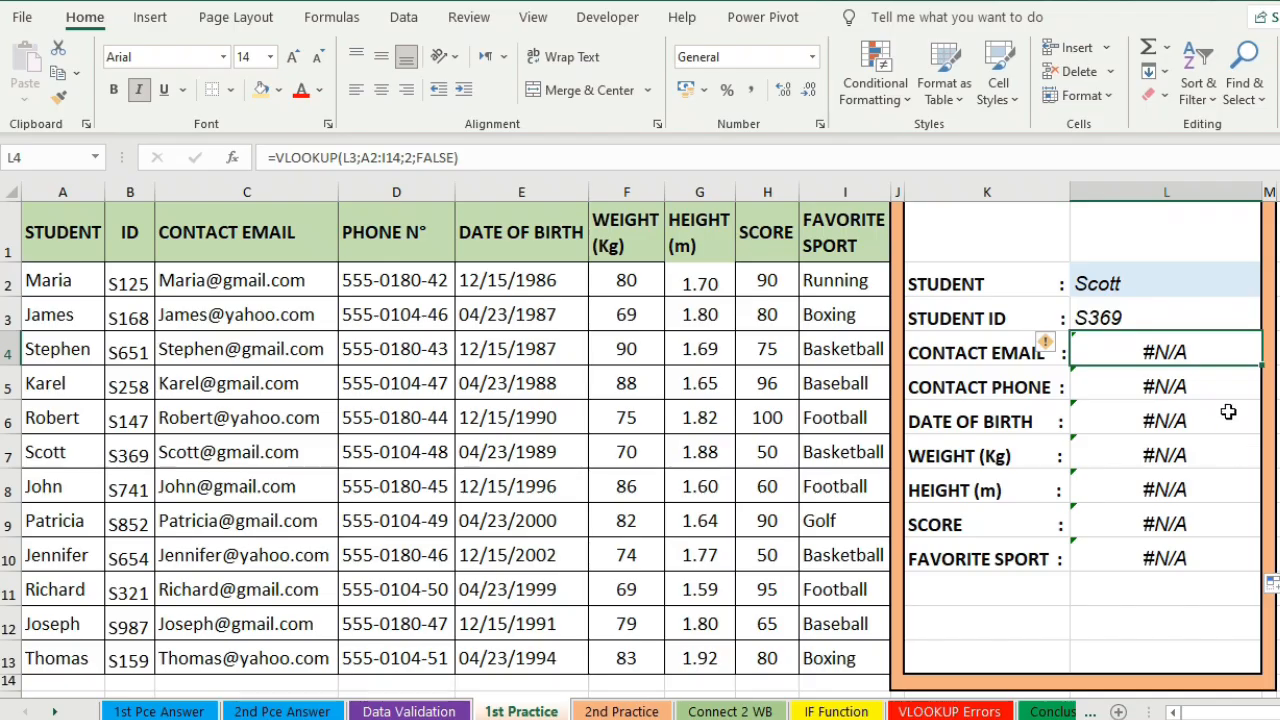
click(1164, 386)
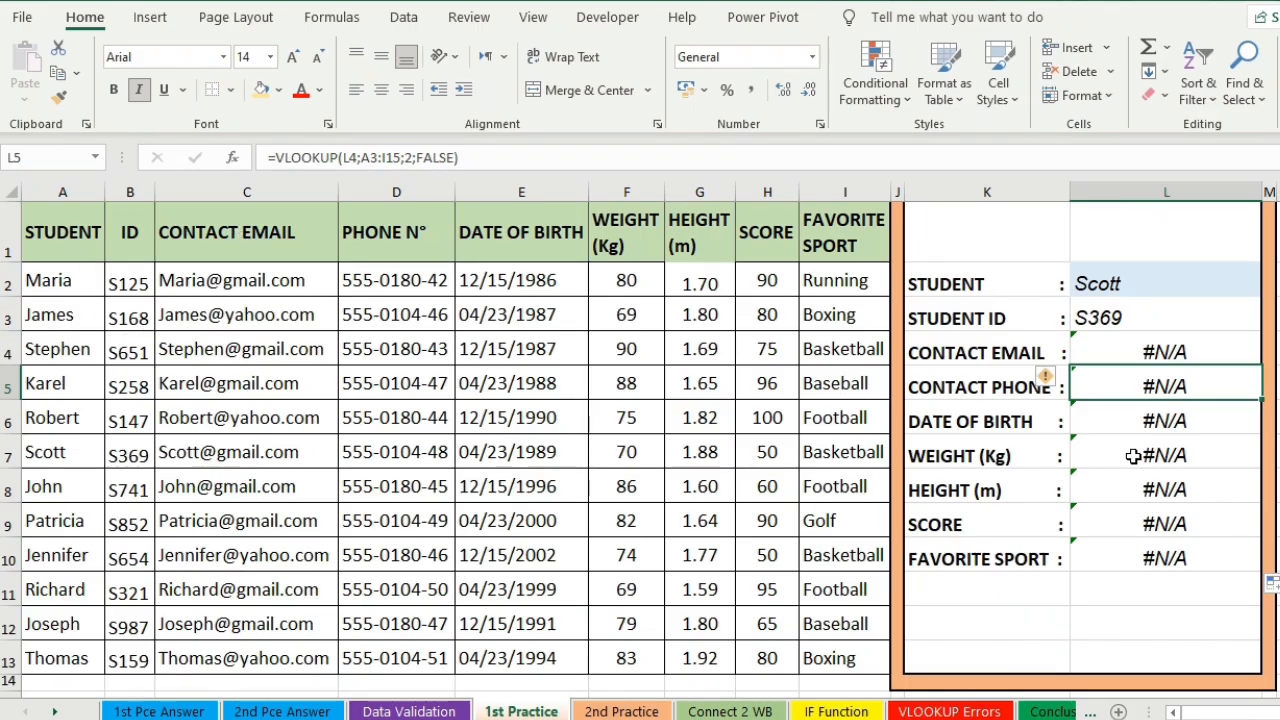
- Change the lookup value in the L3 formula to the absolute reference $L$2
click(1170, 320)
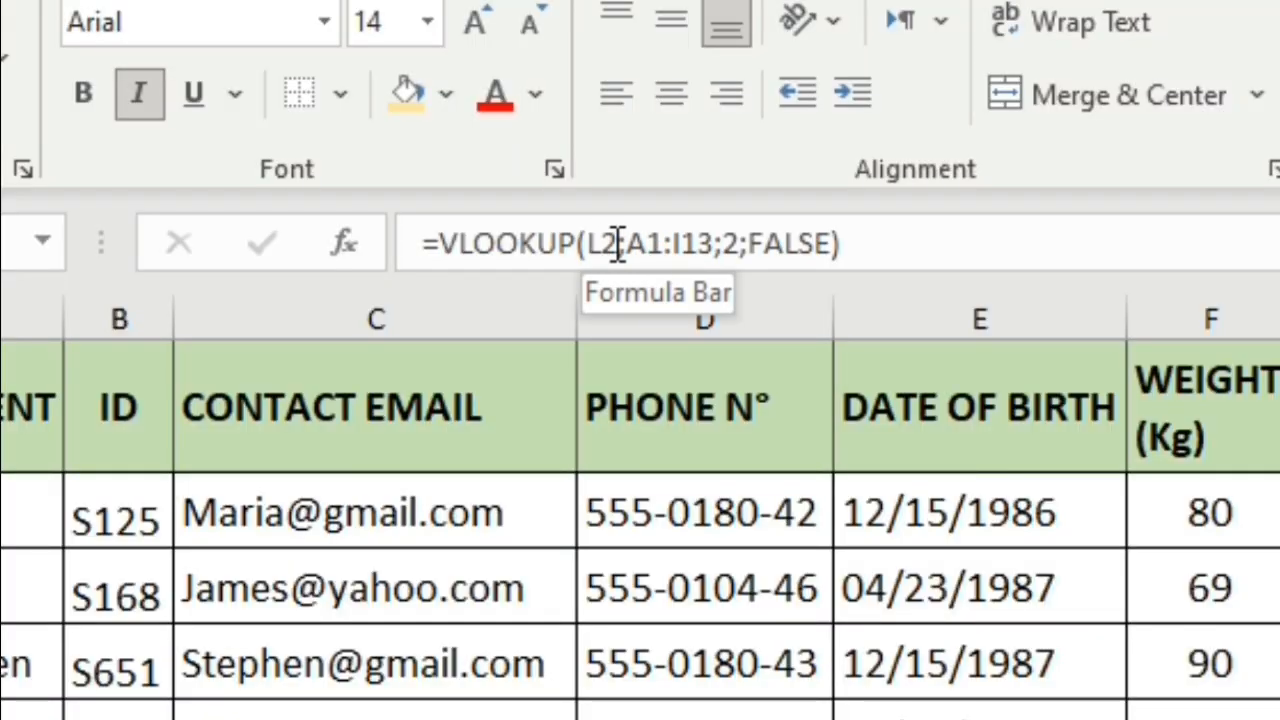
click(605, 244)
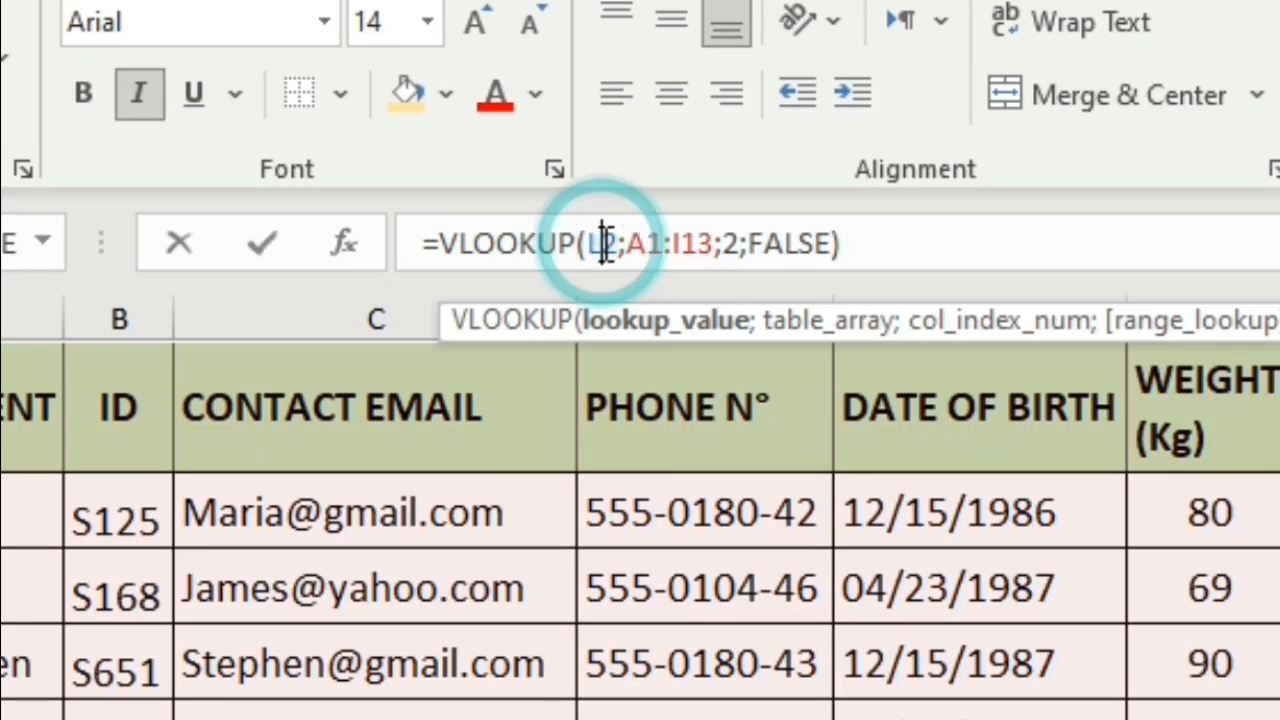
key(F4)
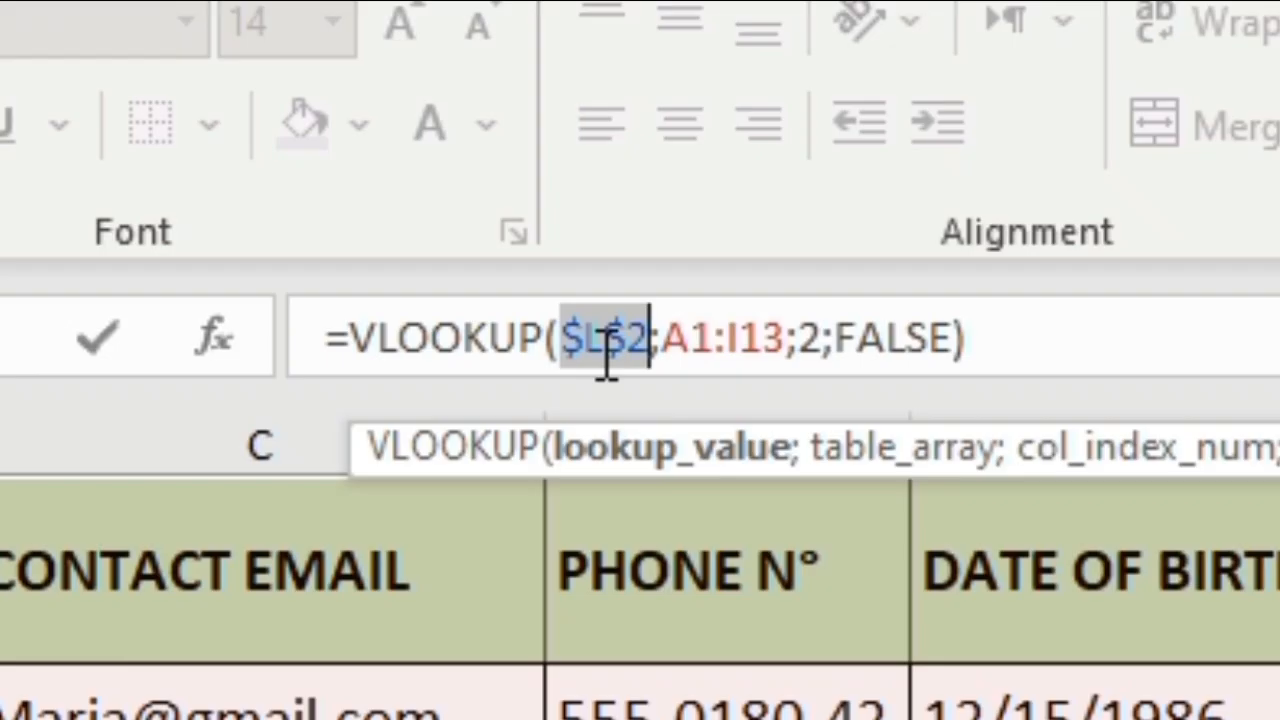
- Change the table range in the L3 formula to the absolute reference $A$1:$I$13
click(680, 338)
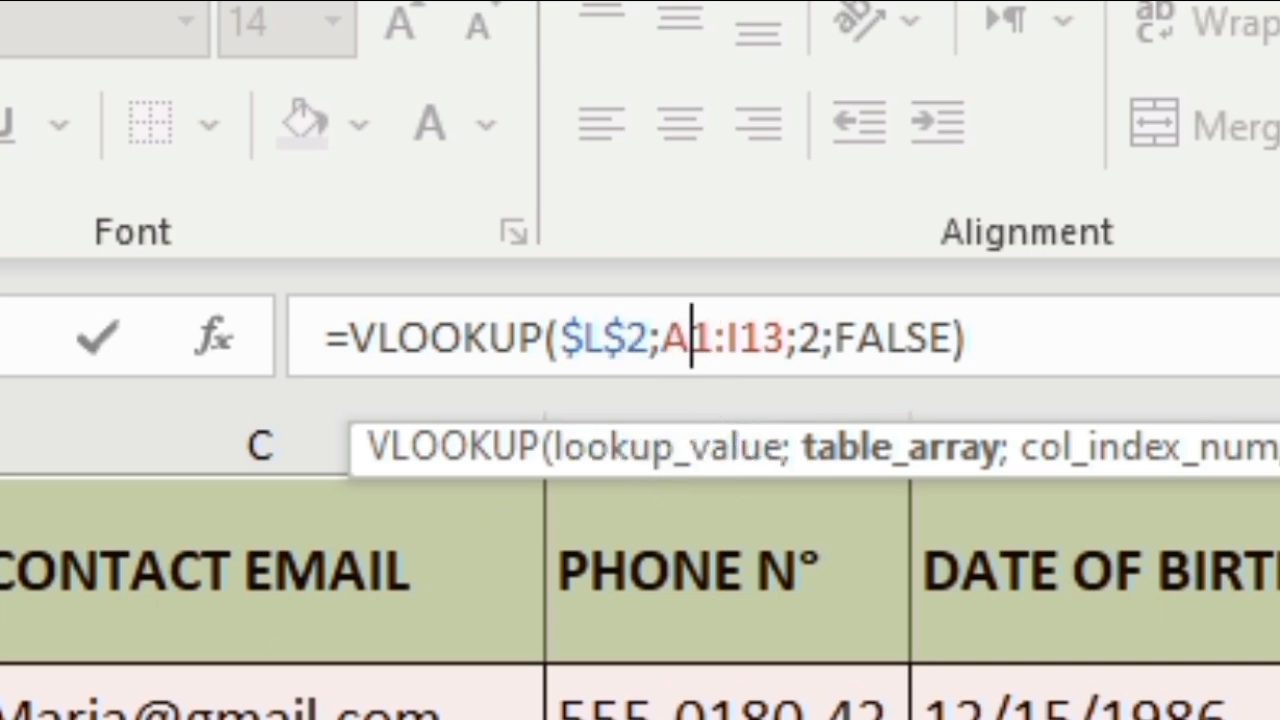
click(688, 335)
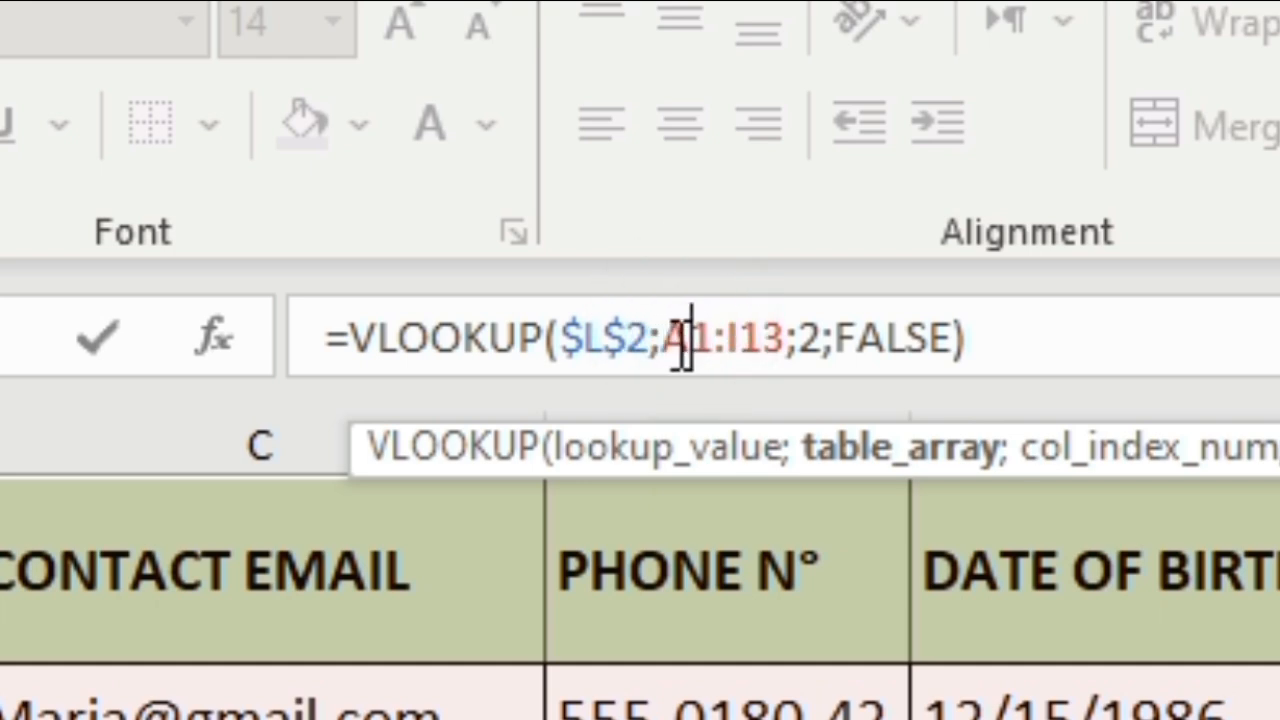
key(F4)
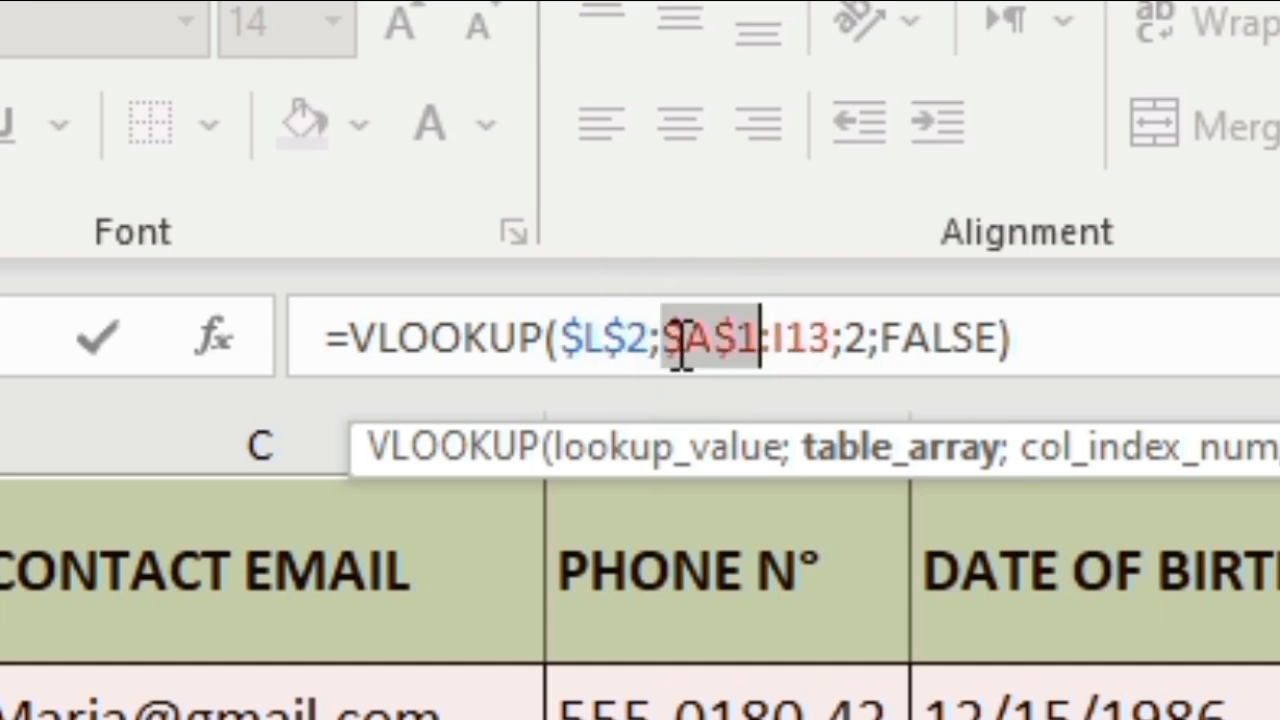
click(788, 337)
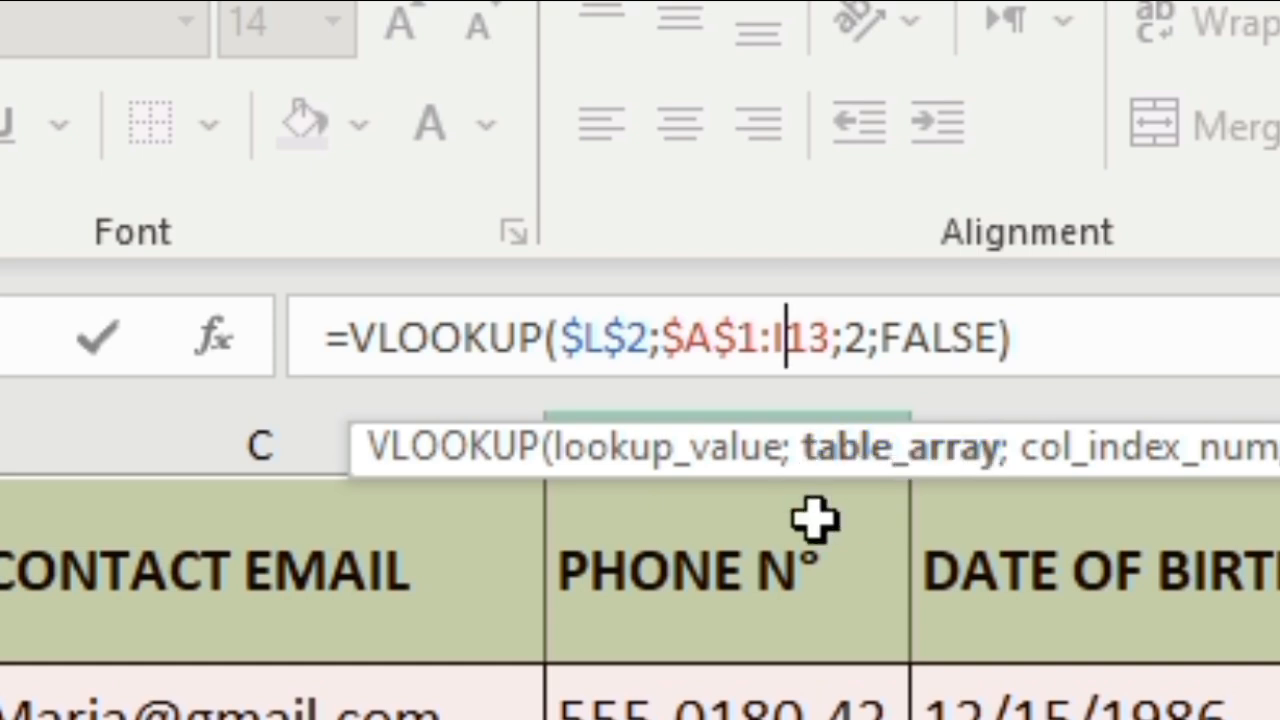
key(F4)
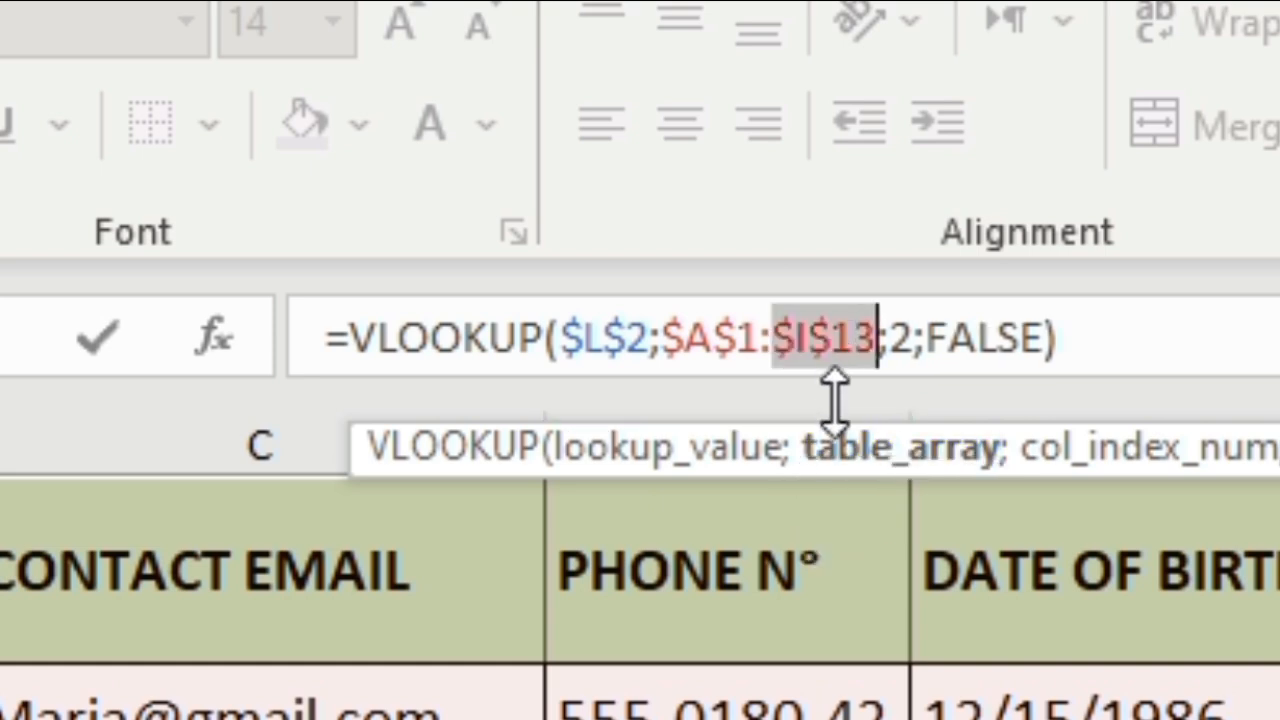
- Commit the edited formula in L3 and copy it down through L10
click(810, 340)
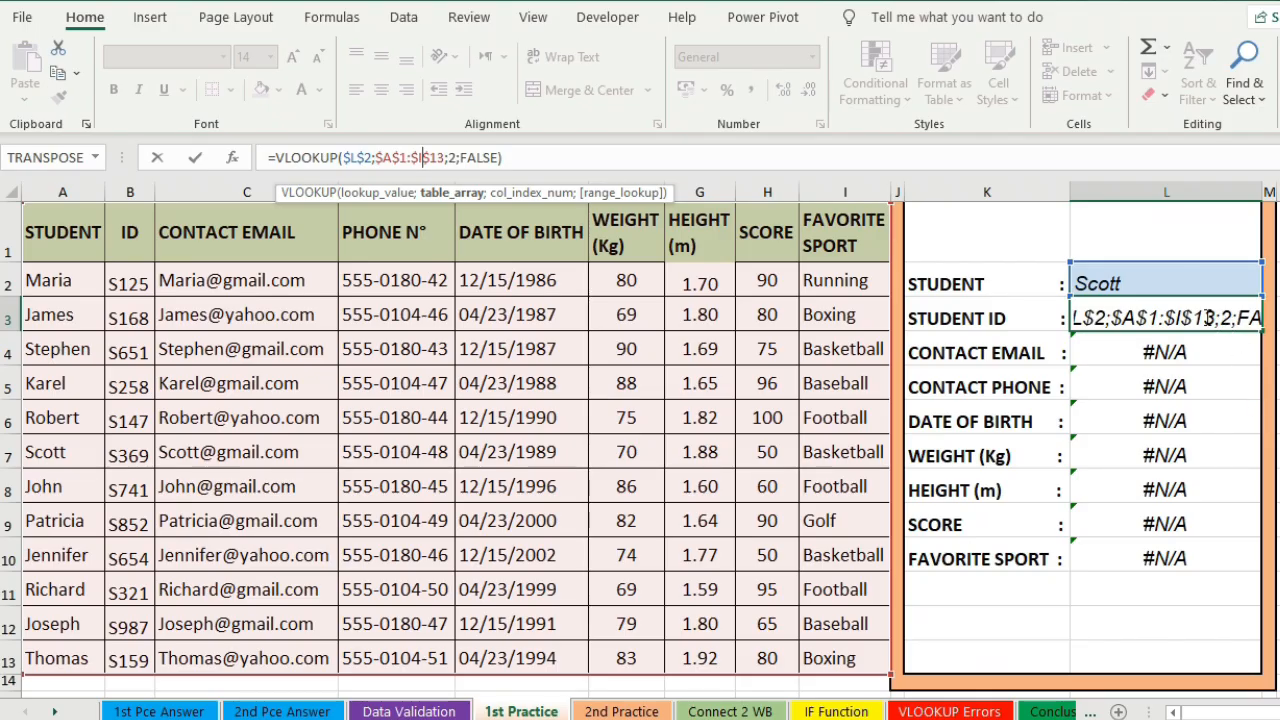
key(ctrl+Return)
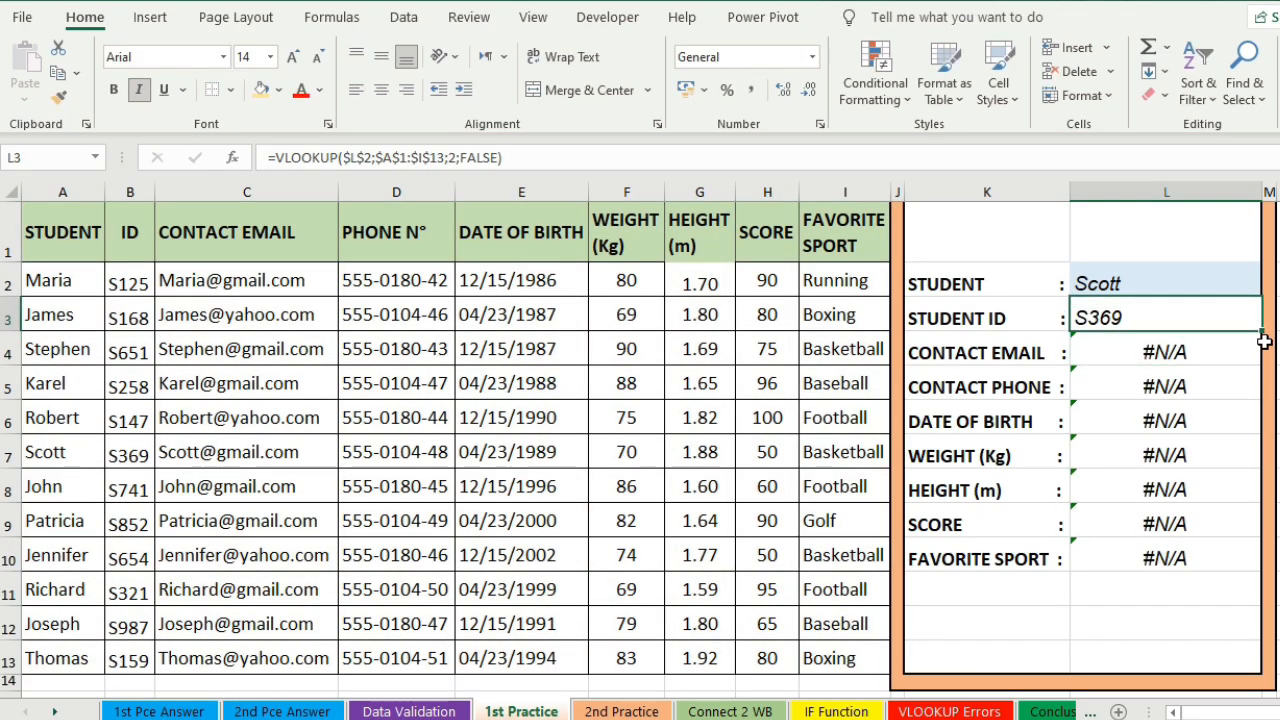
drag(1260, 331, 1229, 566)
click(1095, 630)
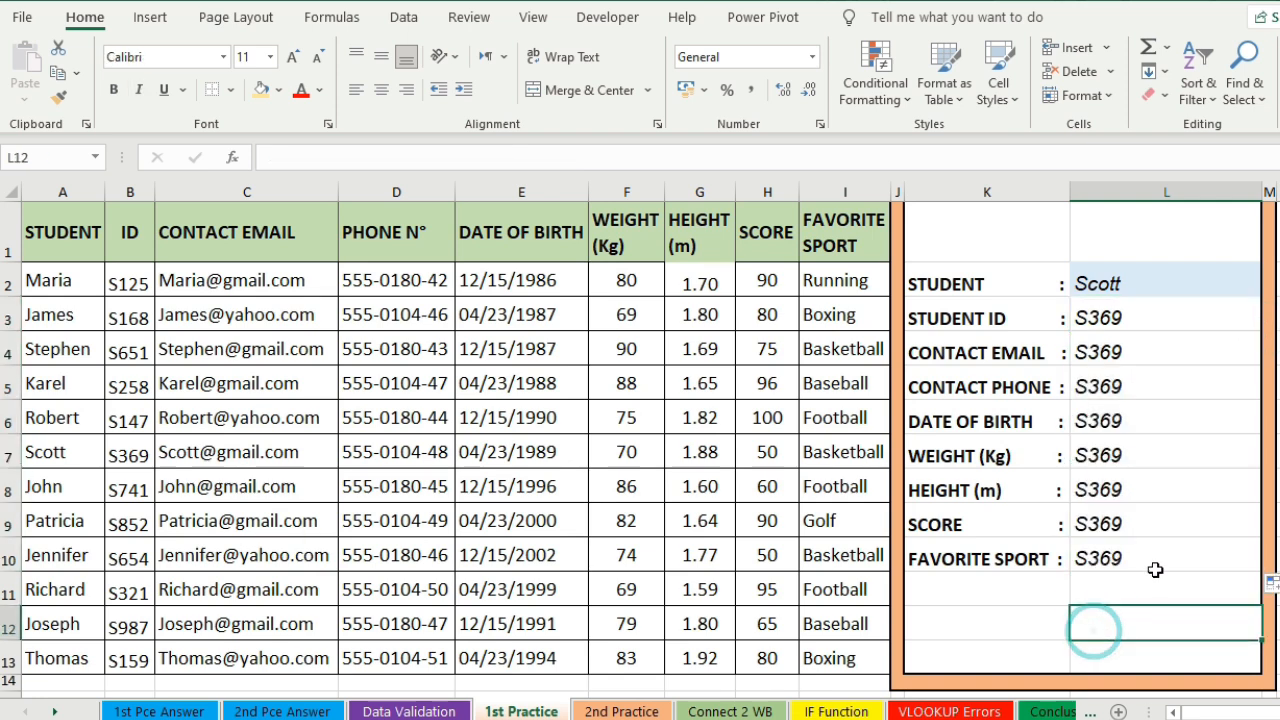
- Check the copied VLOOKUP formulas in L3 to L8 for their absolute references and column index number
click(1156, 566)
click(1129, 314)
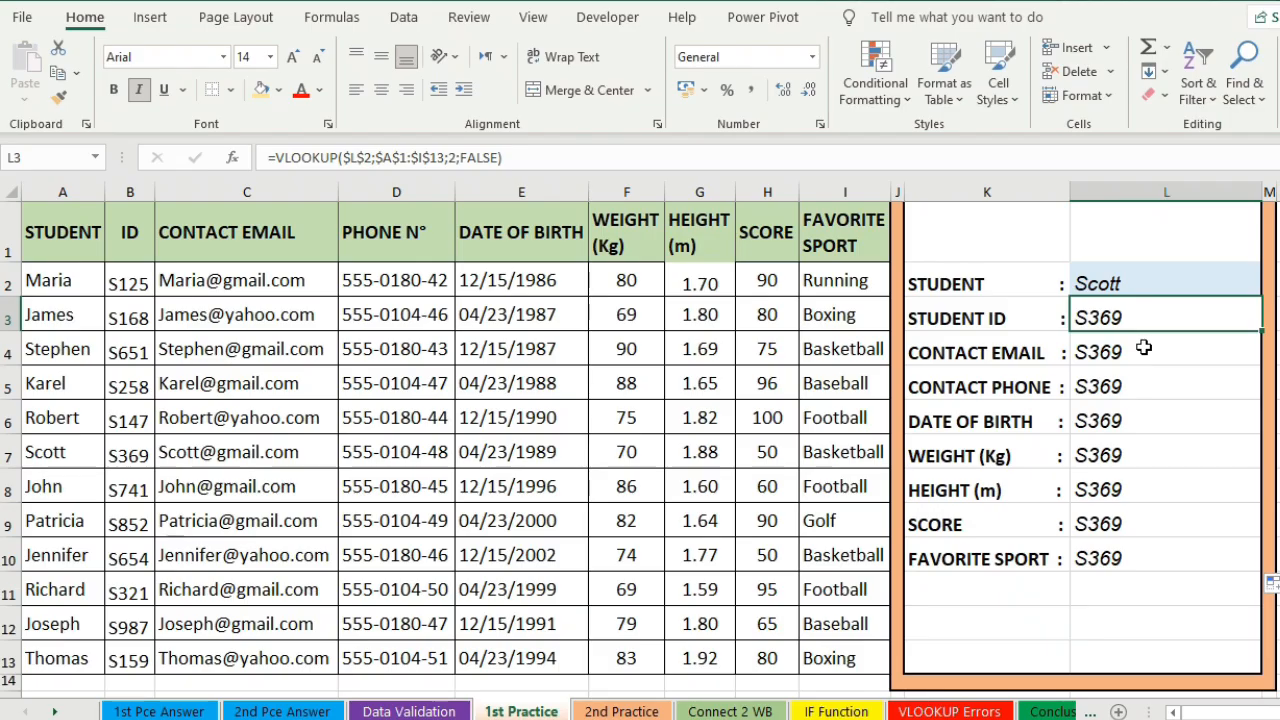
click(1132, 350)
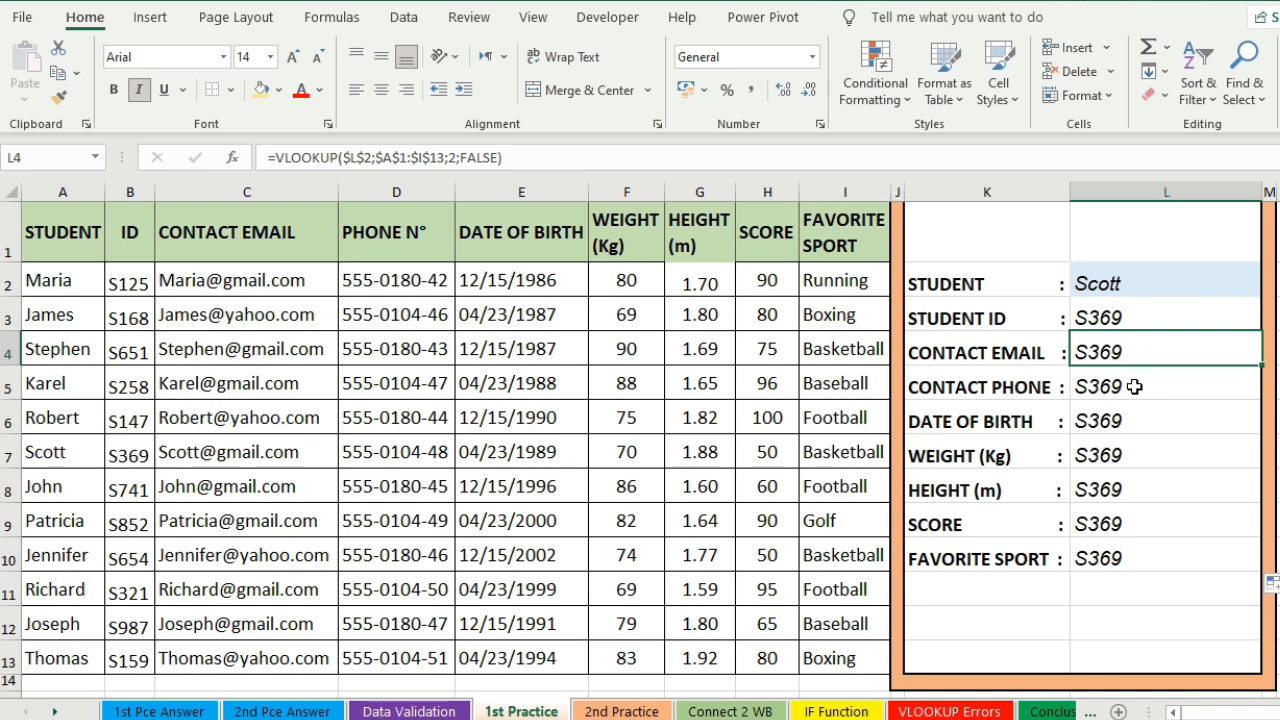
click(1130, 390)
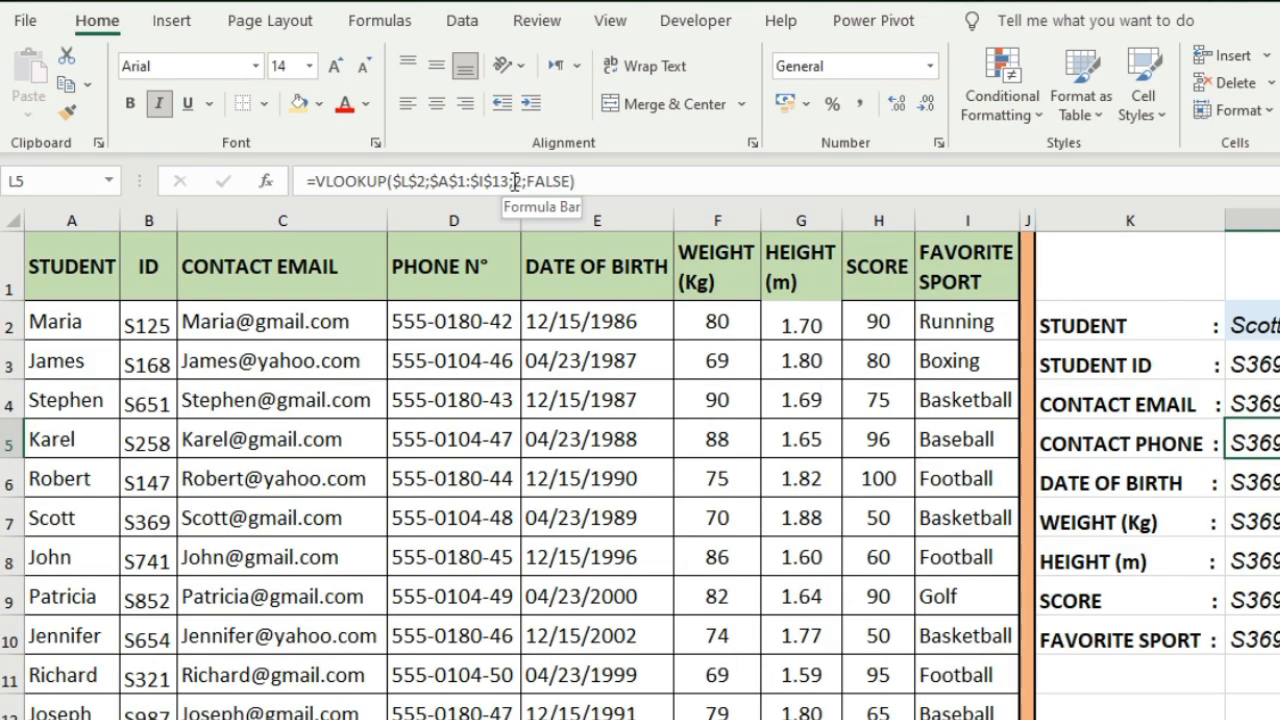
click(1268, 485)
click(1273, 521)
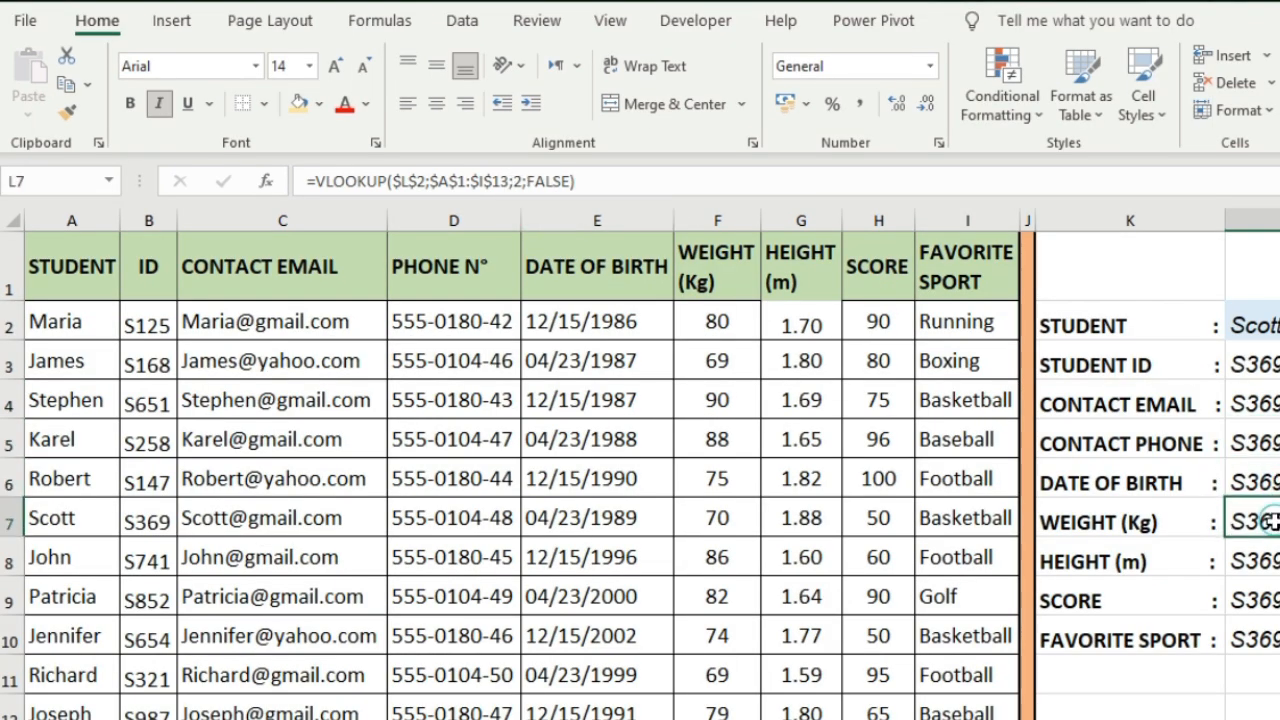
click(1274, 404)
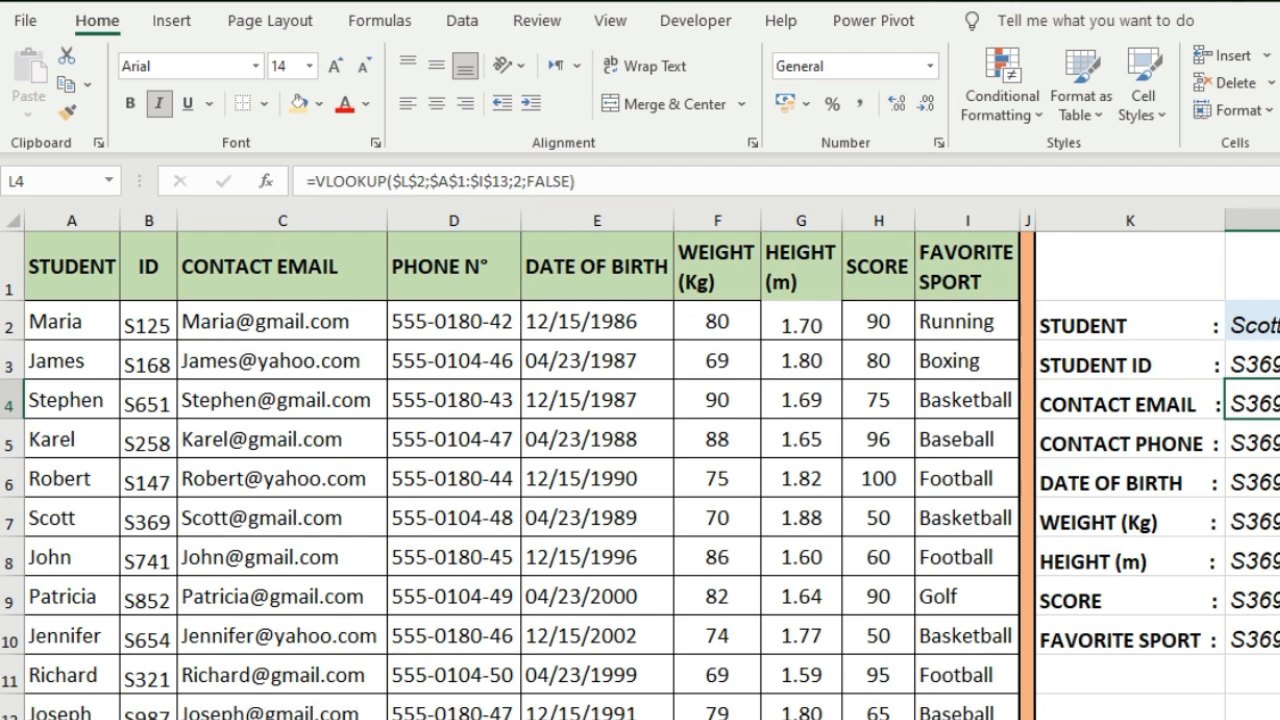
click(1270, 561)
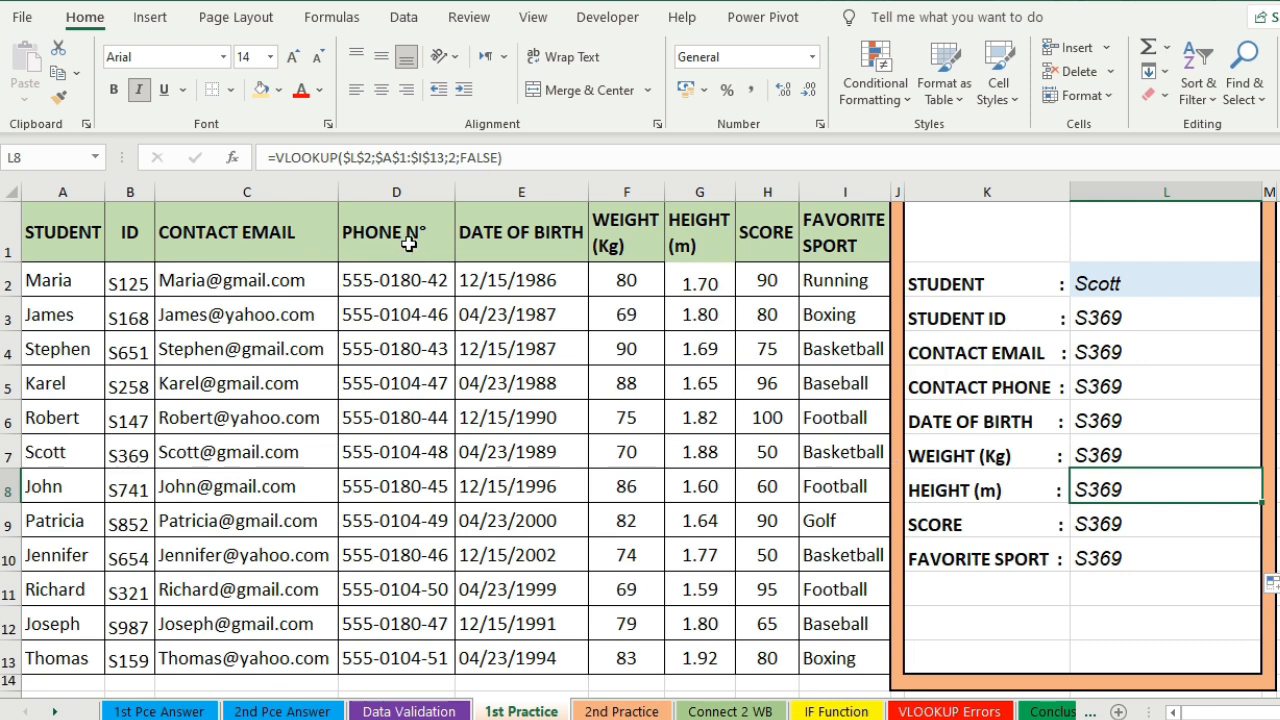
- Set the column index number to 3 in the contact email formula in L4
click(1102, 358)
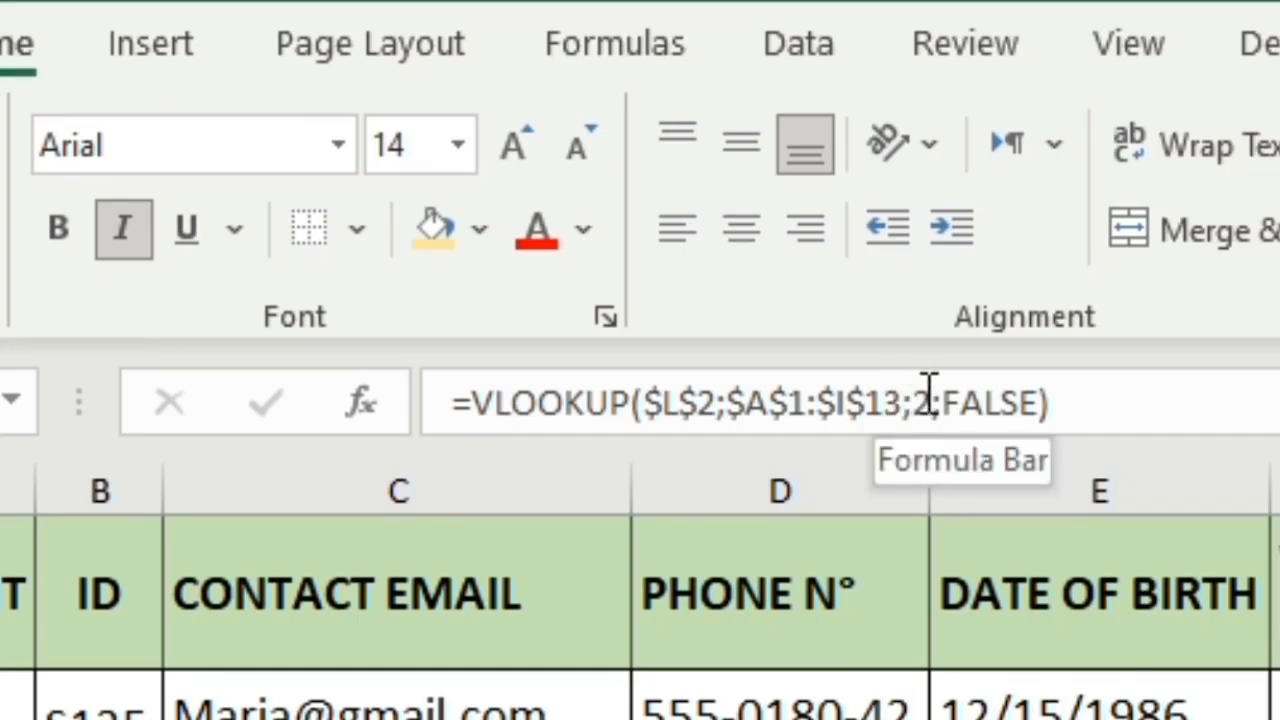
click(451, 155)
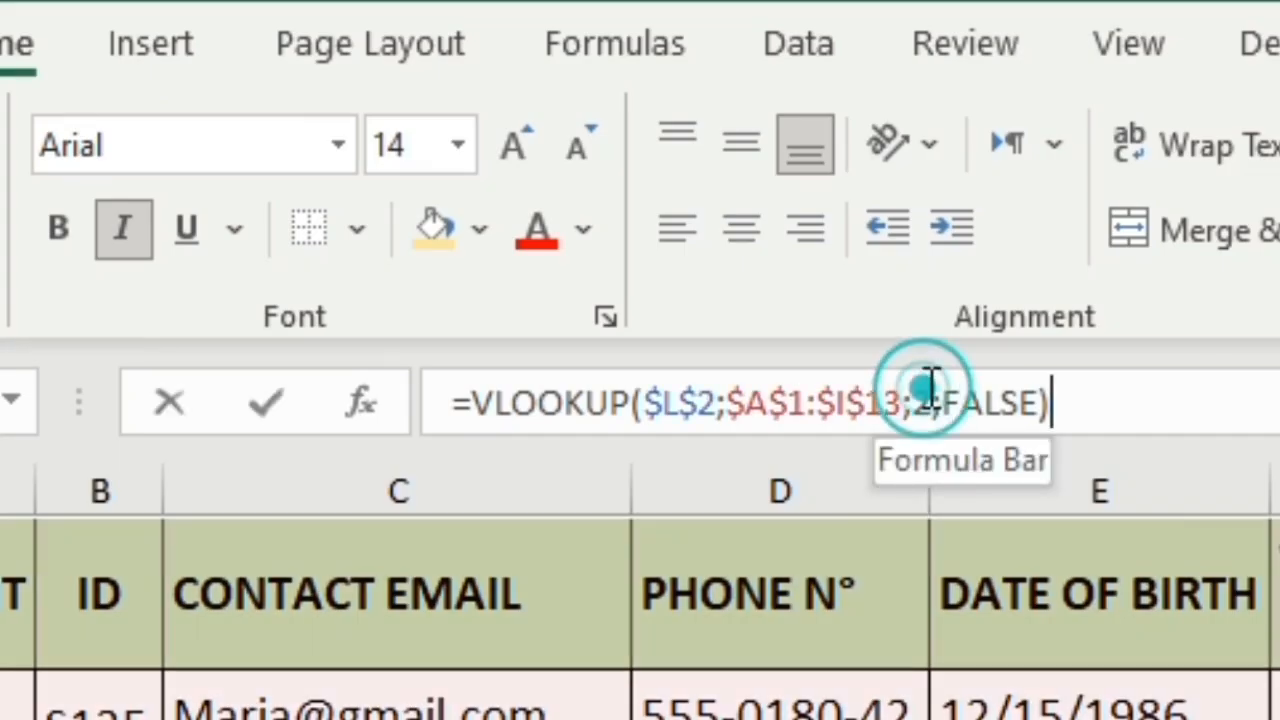
click(927, 386)
key(BackSpace)
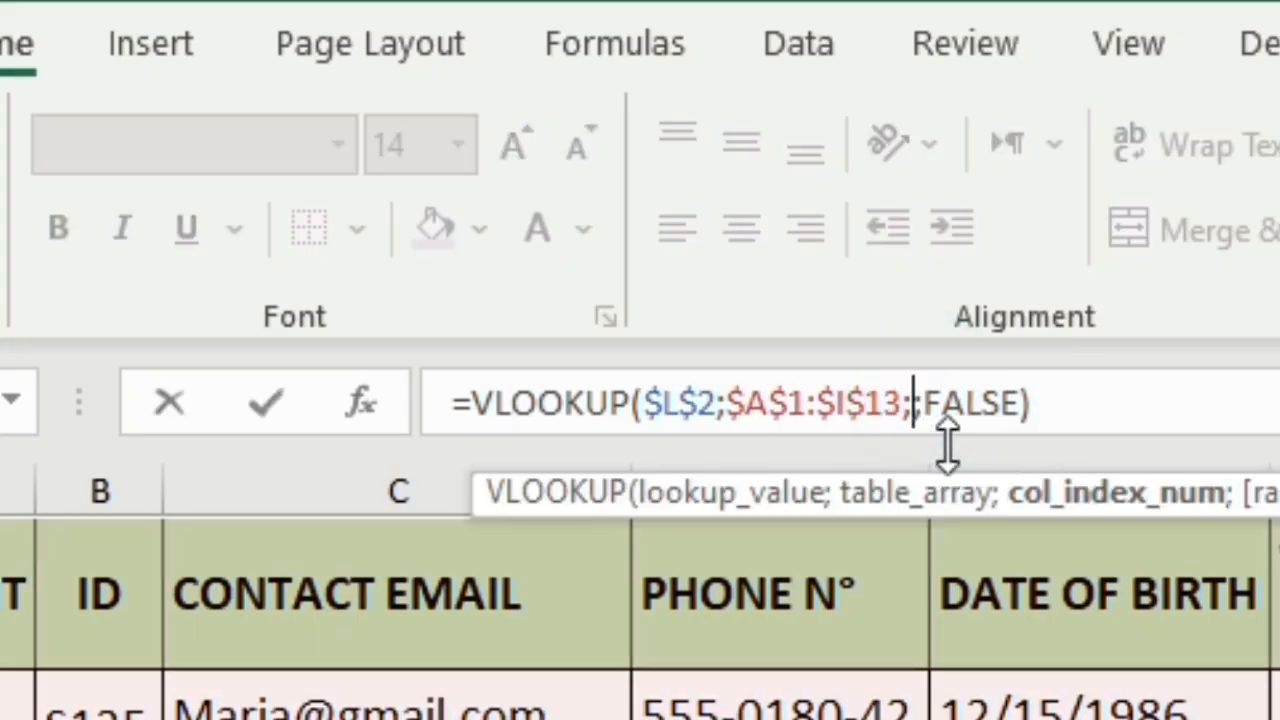
text(3)
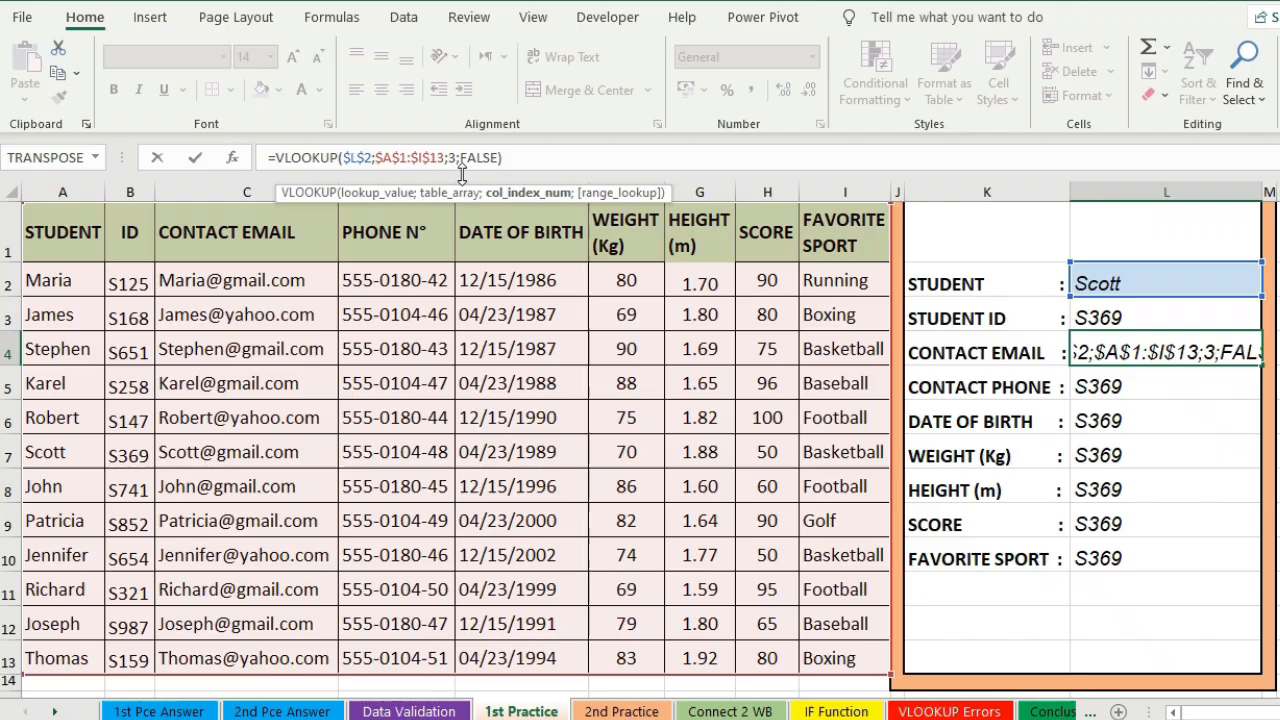
key(Return)
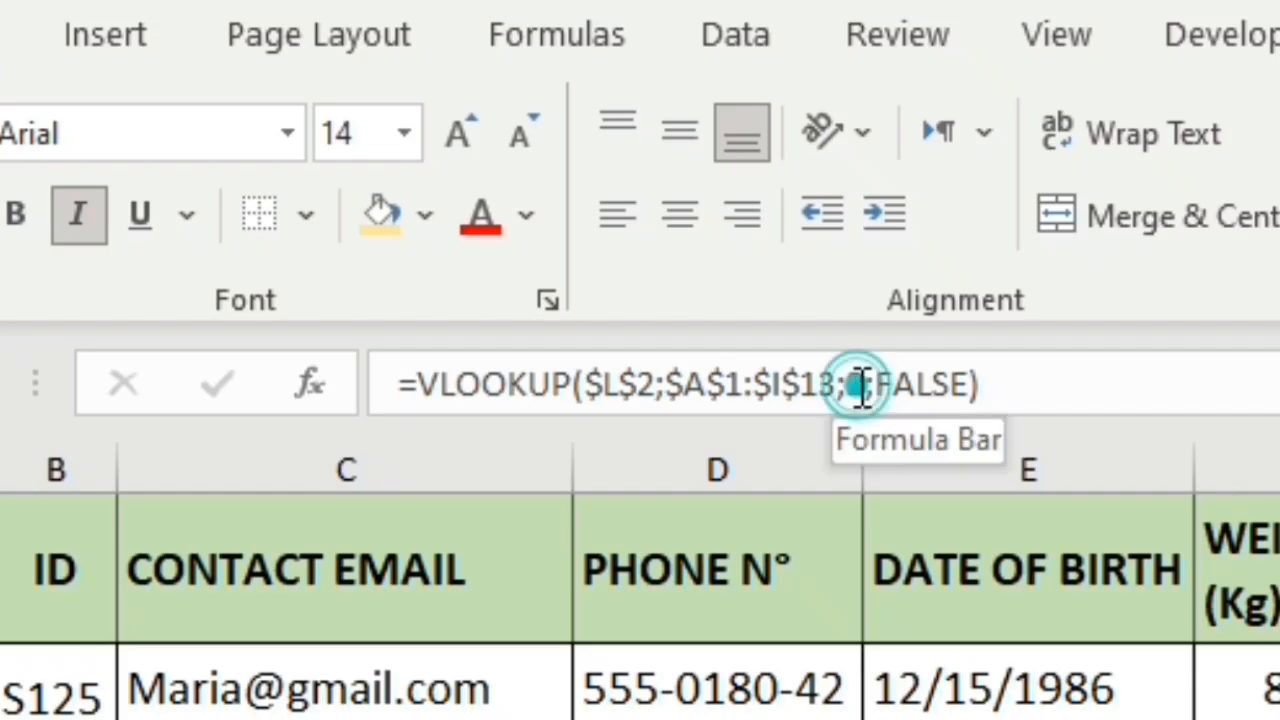
- Set the column index number to 4 in the contact phone formula in L5
click(455, 158)
key(BackSpace)
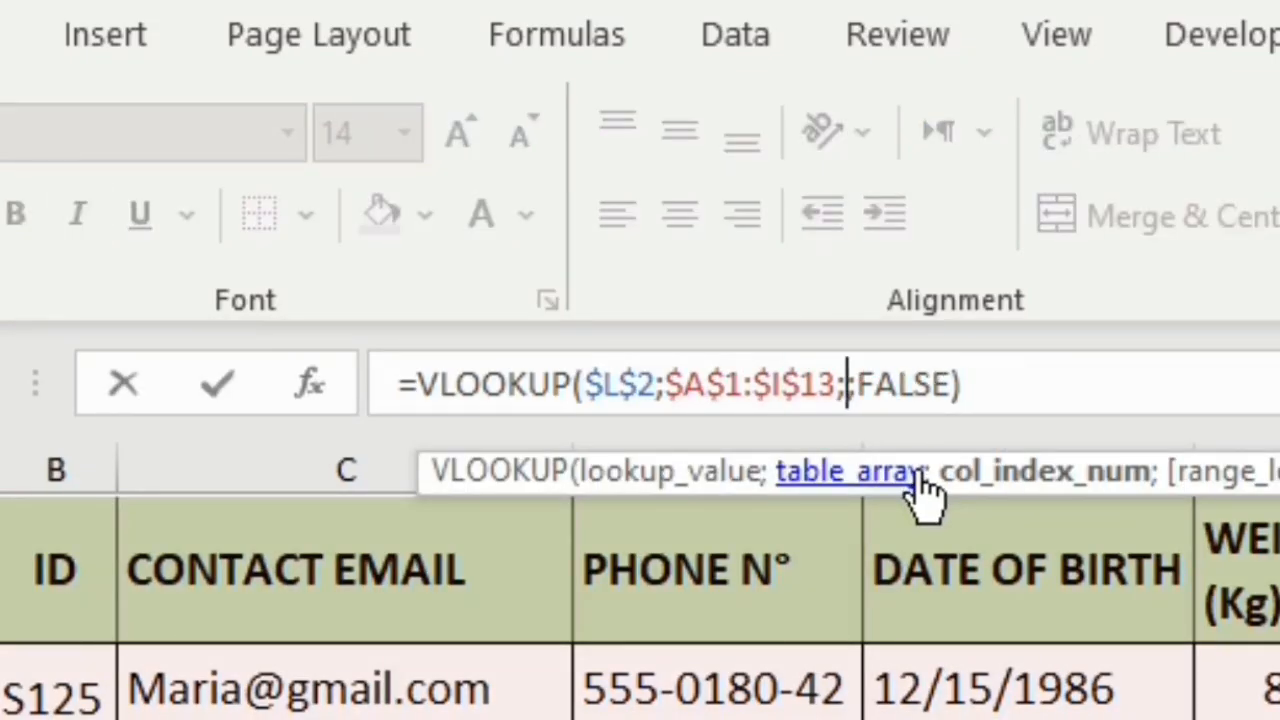
text(4)
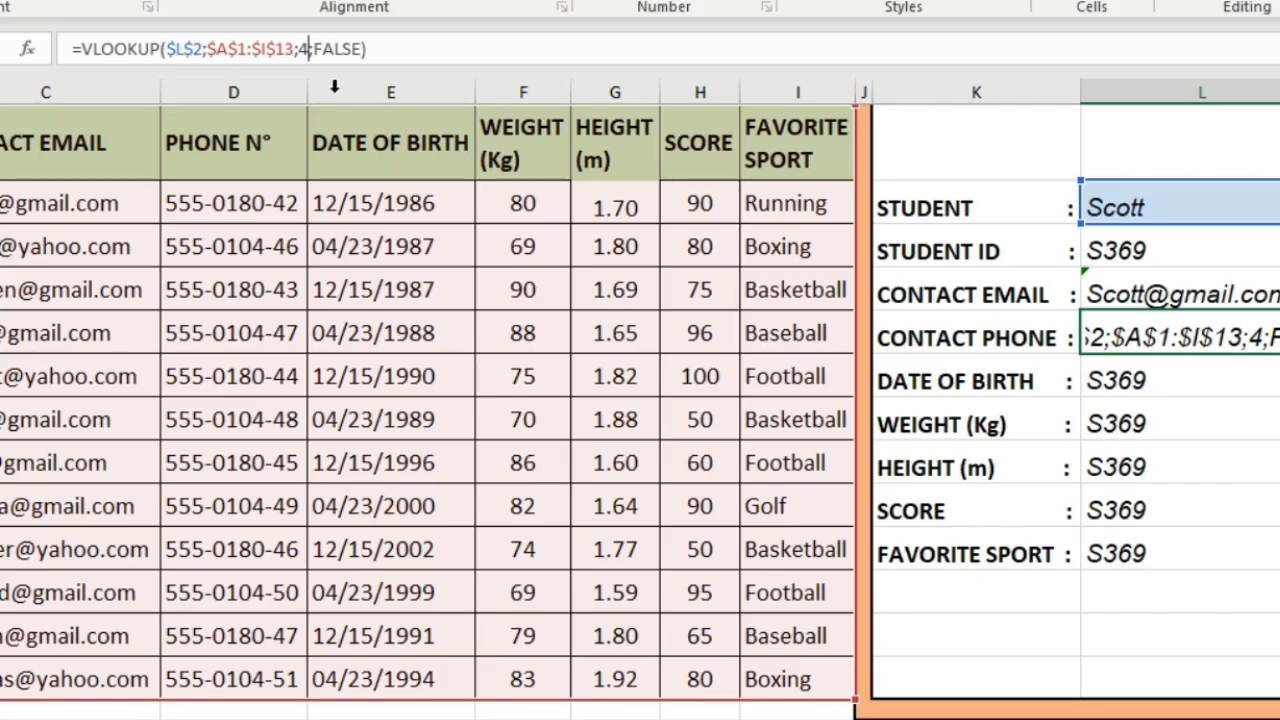
key(Return)
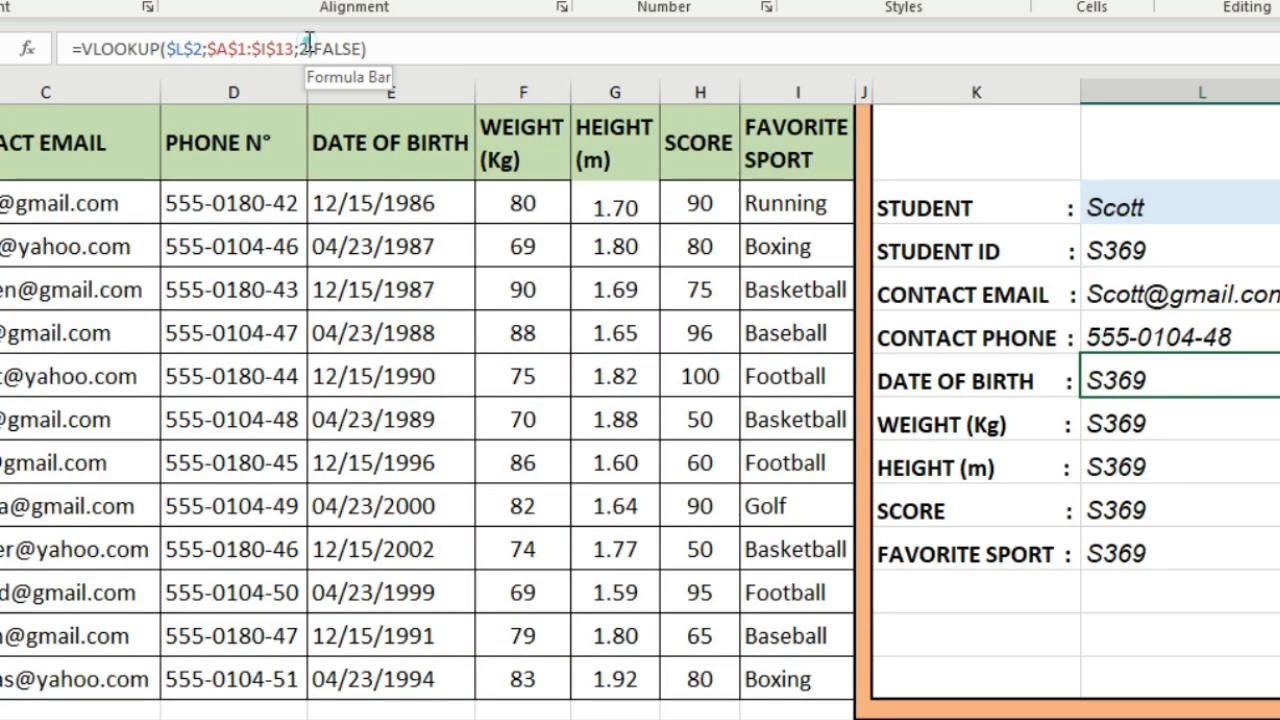
- Set the column index number to 5 in the date of birth formula in L6
click(309, 47)
key(BackSpace)
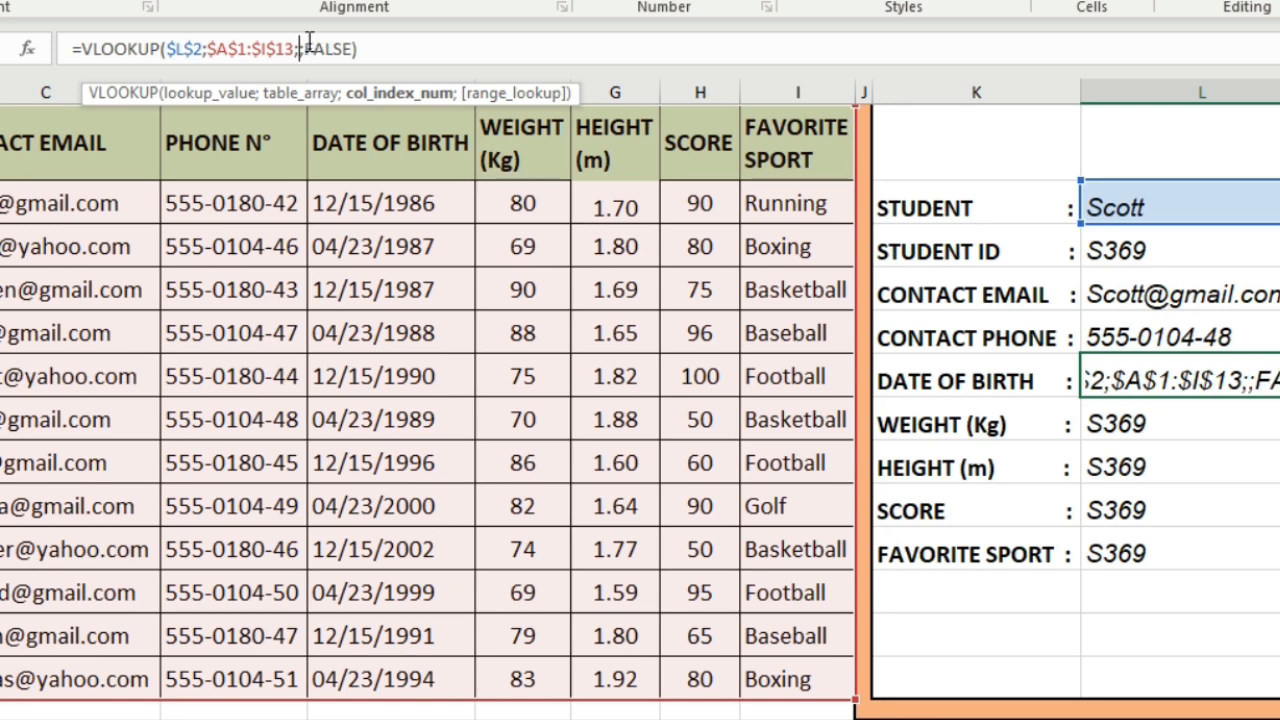
text(5)
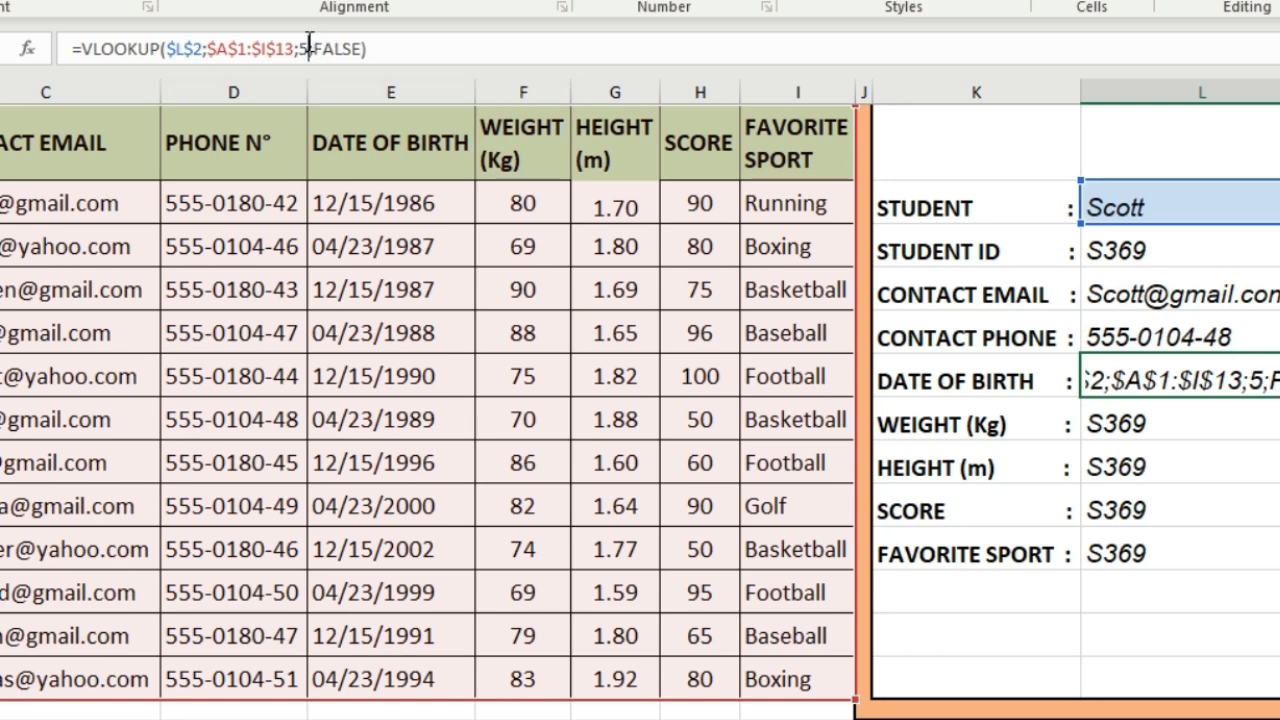
key(Return)
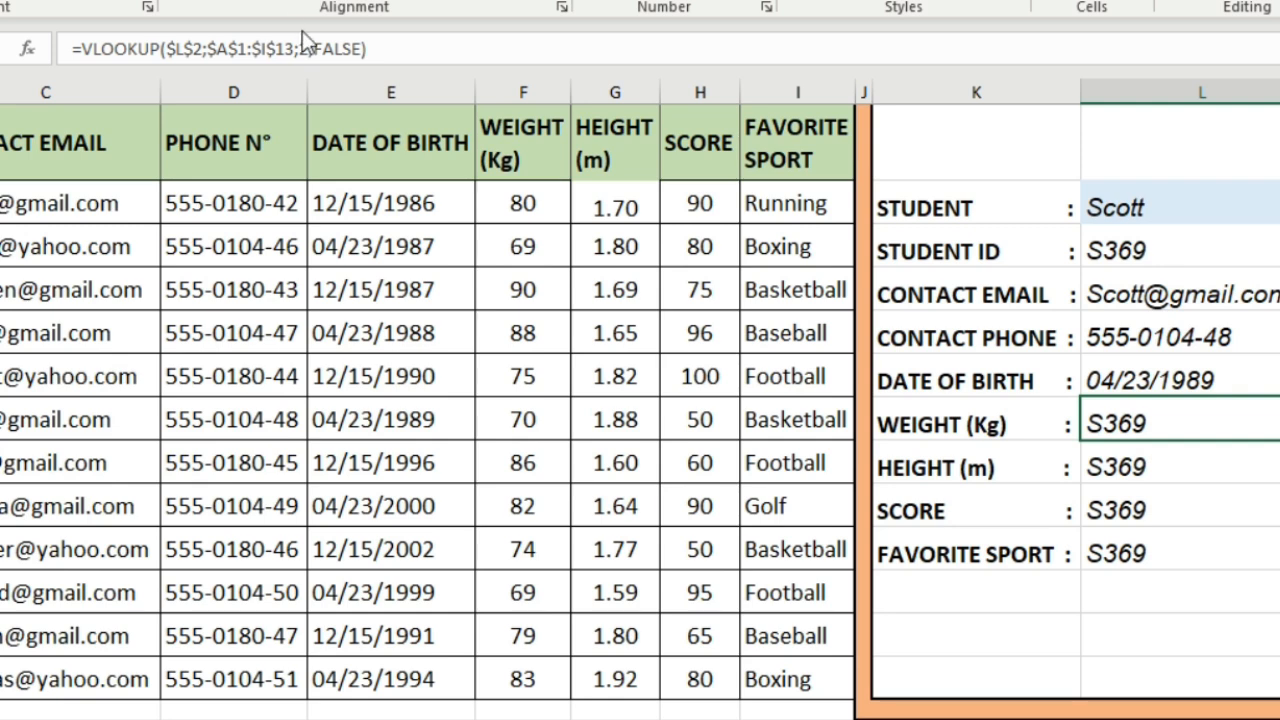
- Set the column index number to 6 in the weight formula in L7
click(308, 45)
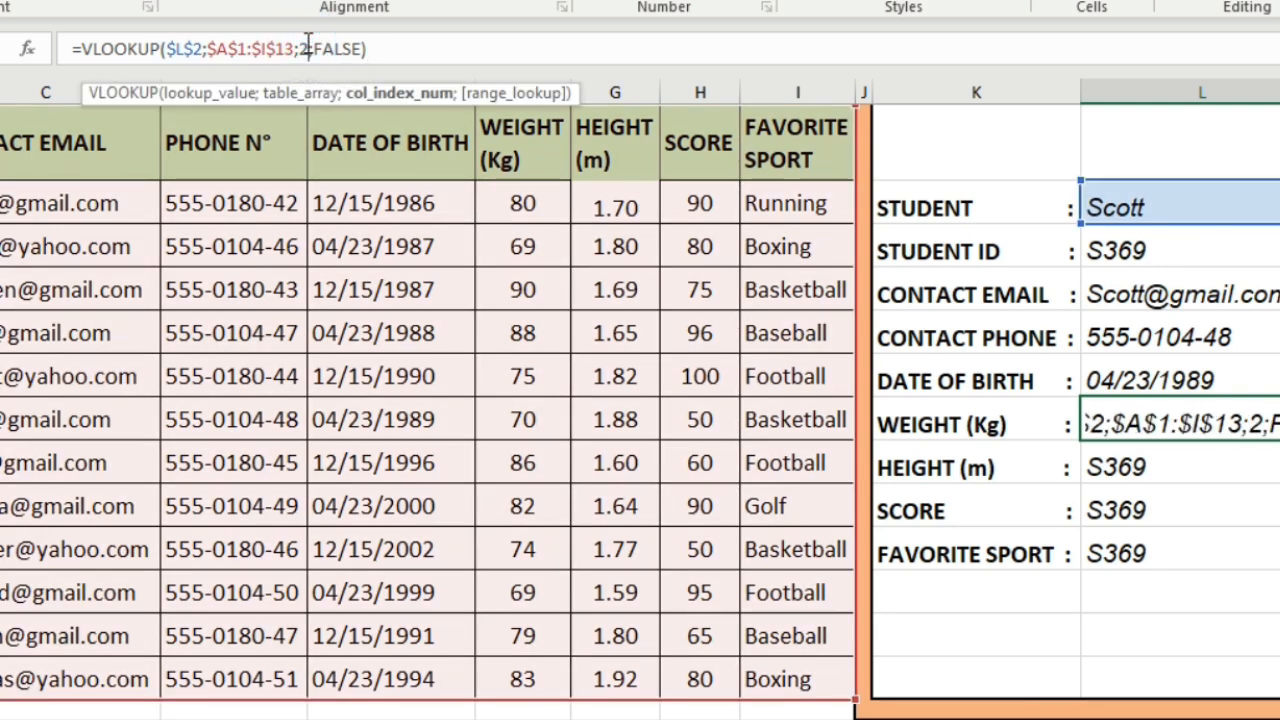
key(BackSpace)
text(6)
key(Return)
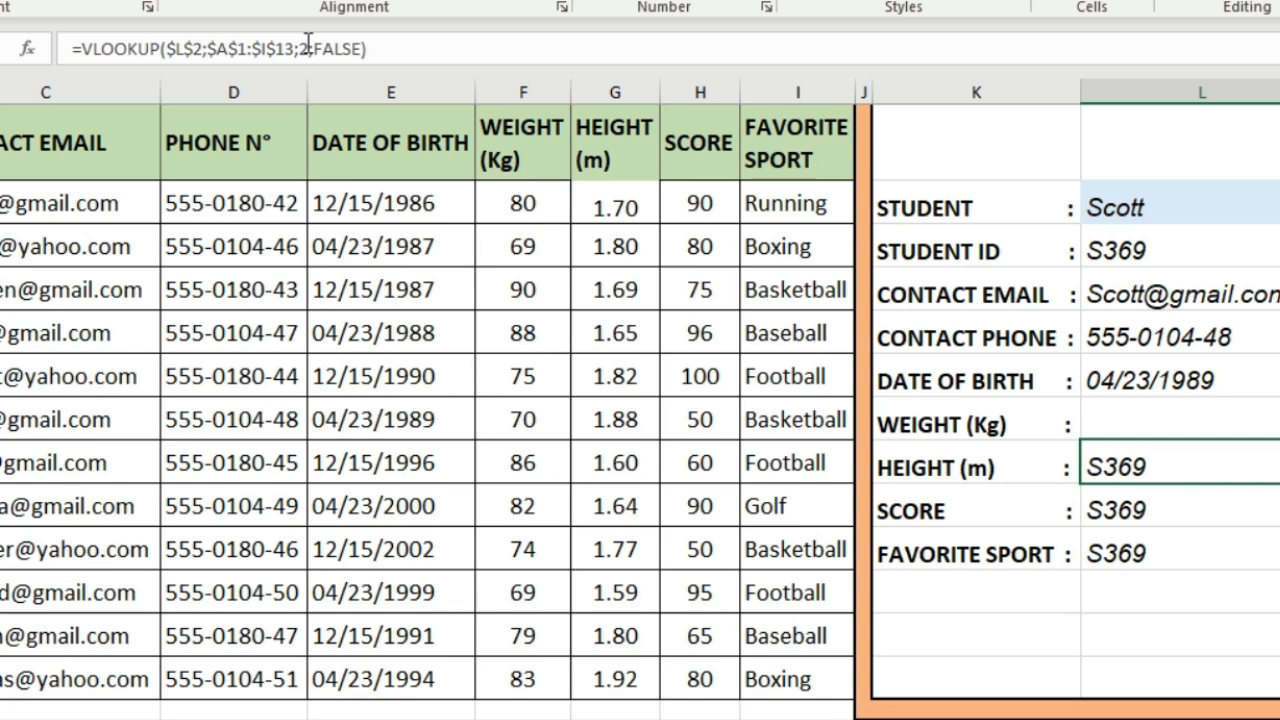
- Set the column index number to 7 in the height formula in L8
click(308, 45)
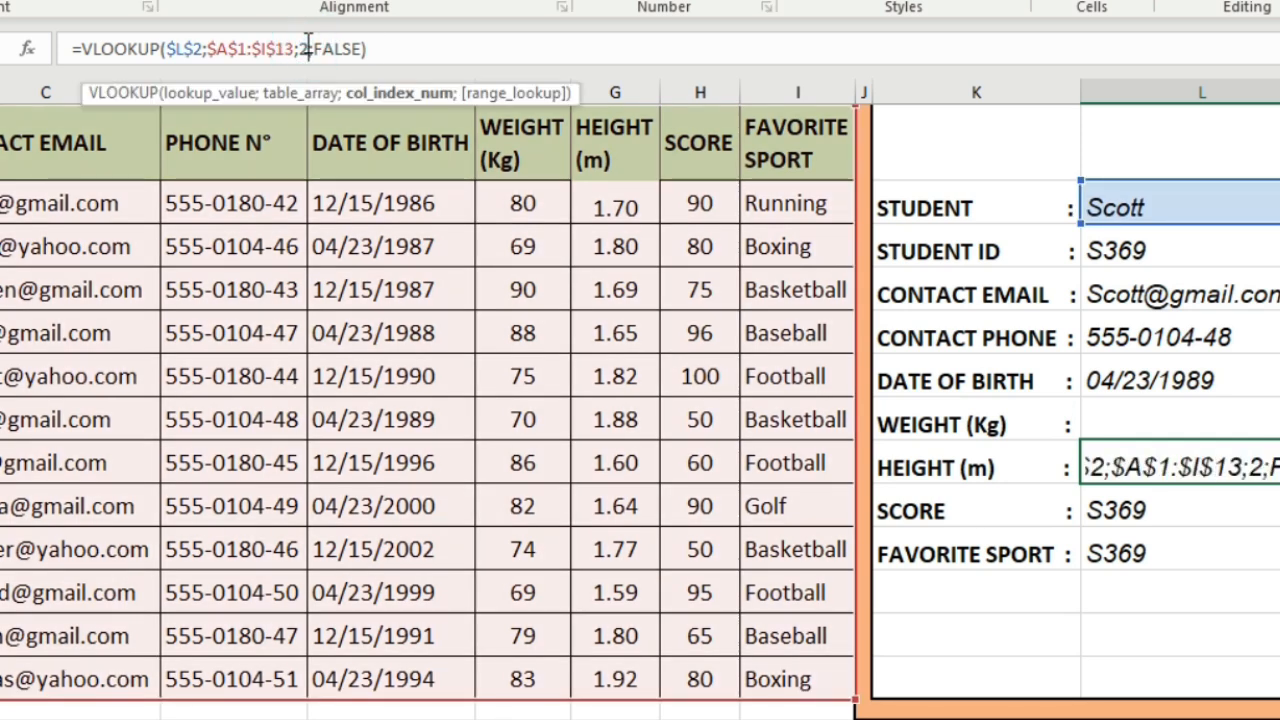
key(BackSpace)
text(7)
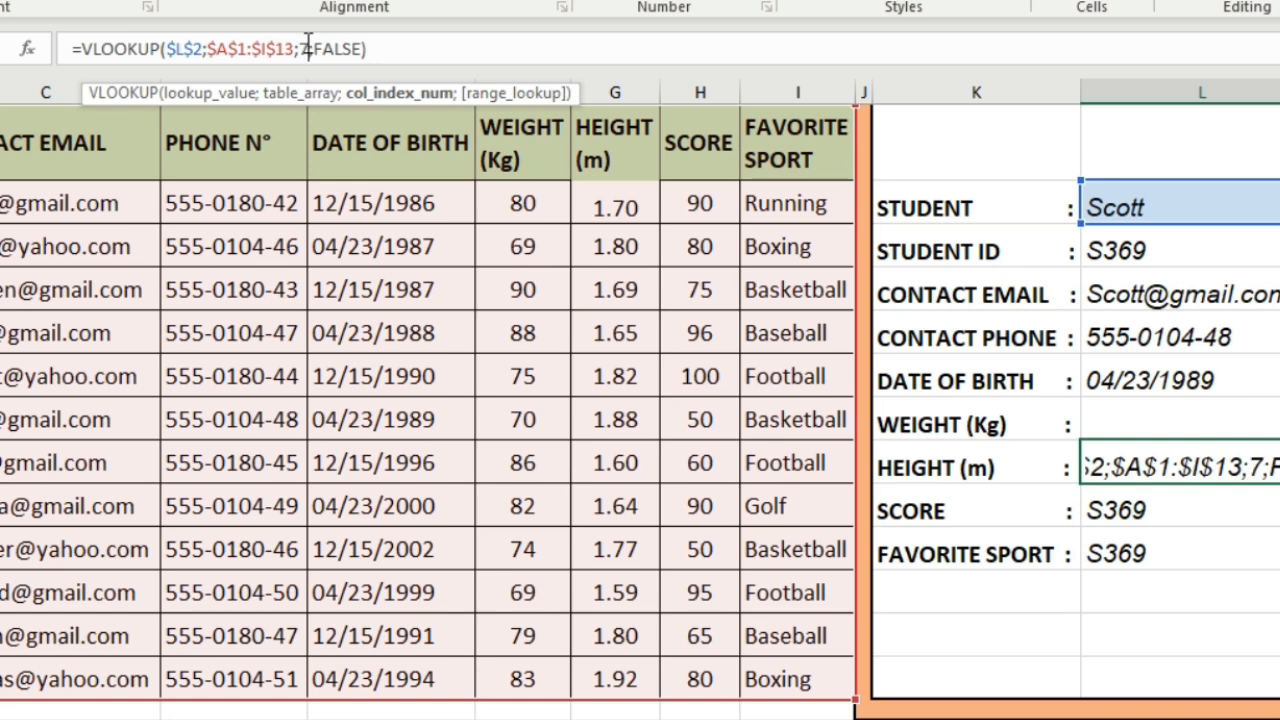
key(Return)
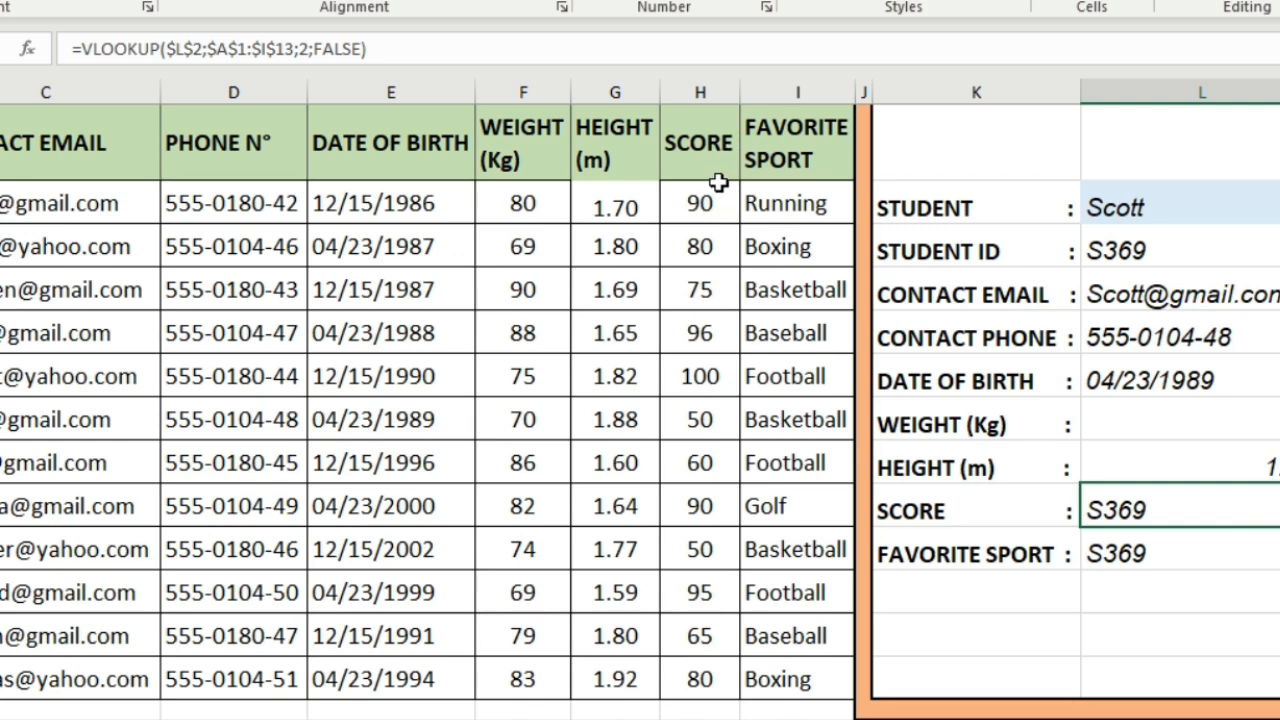
- Set the column index number to 8 in the score formula in L9, keeping the table range $A$1:$I$13
click(306, 48)
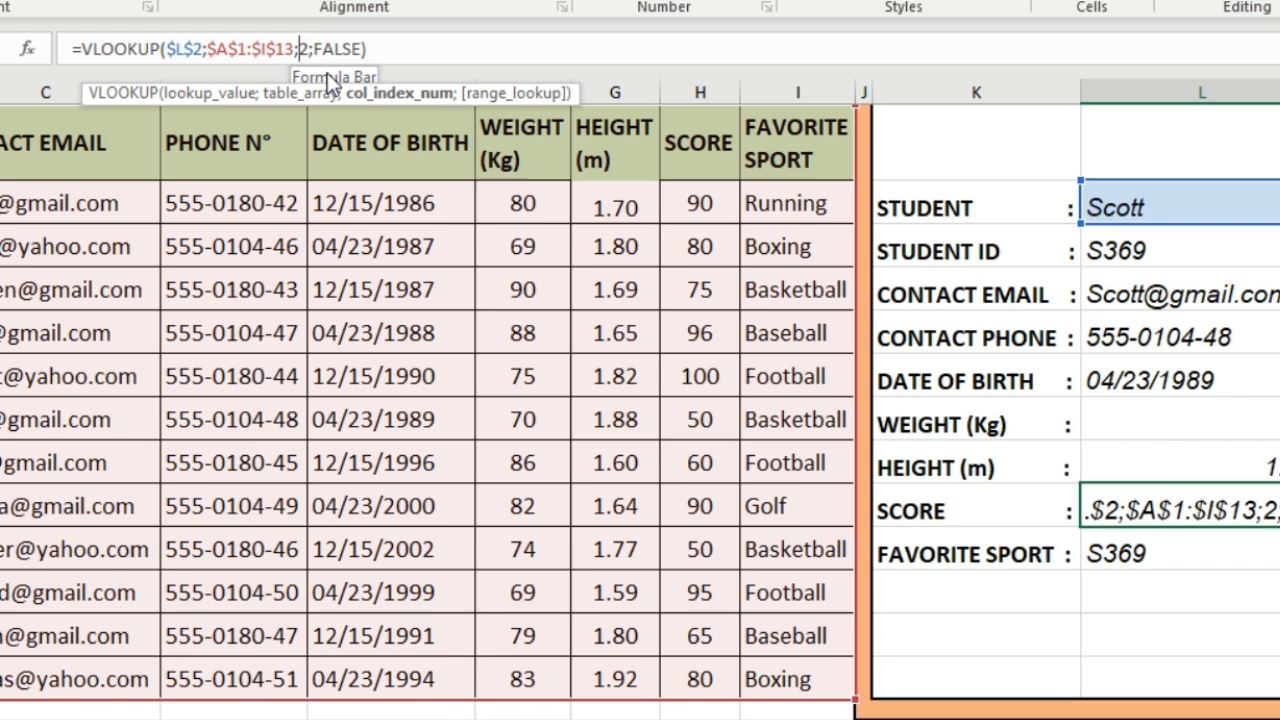
key(BackSpace)
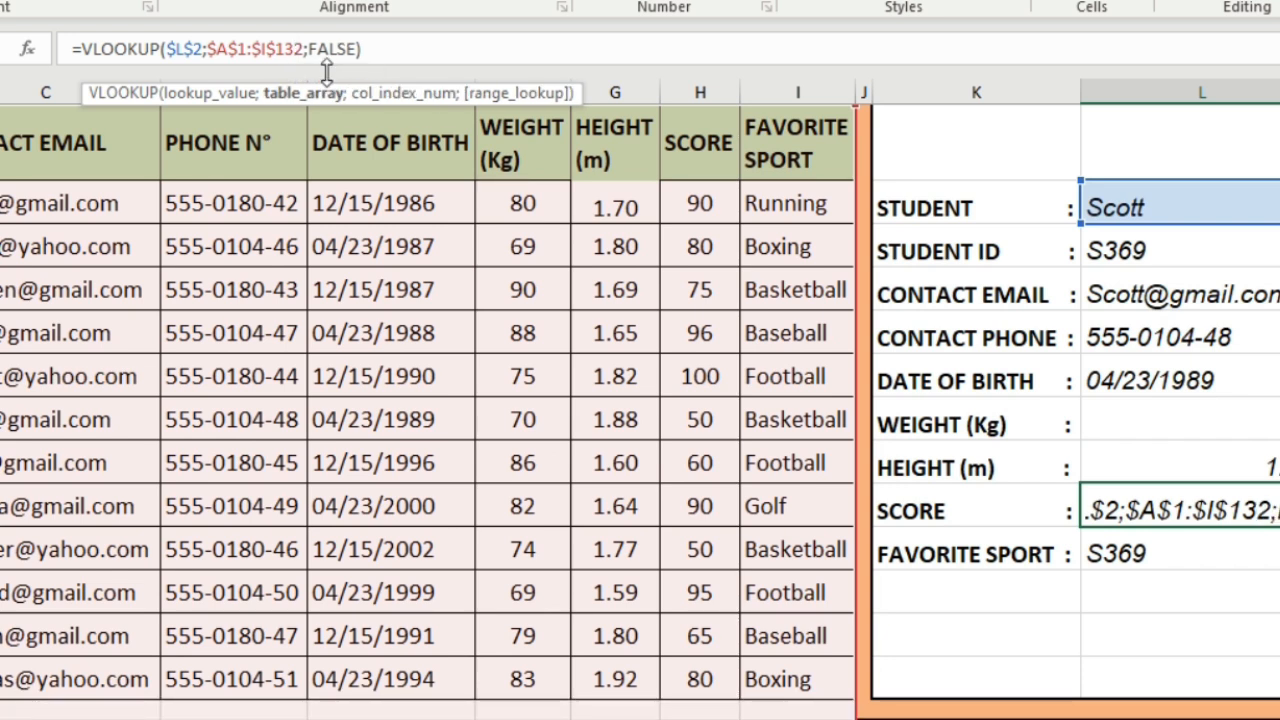
text(8)
key(Escape)
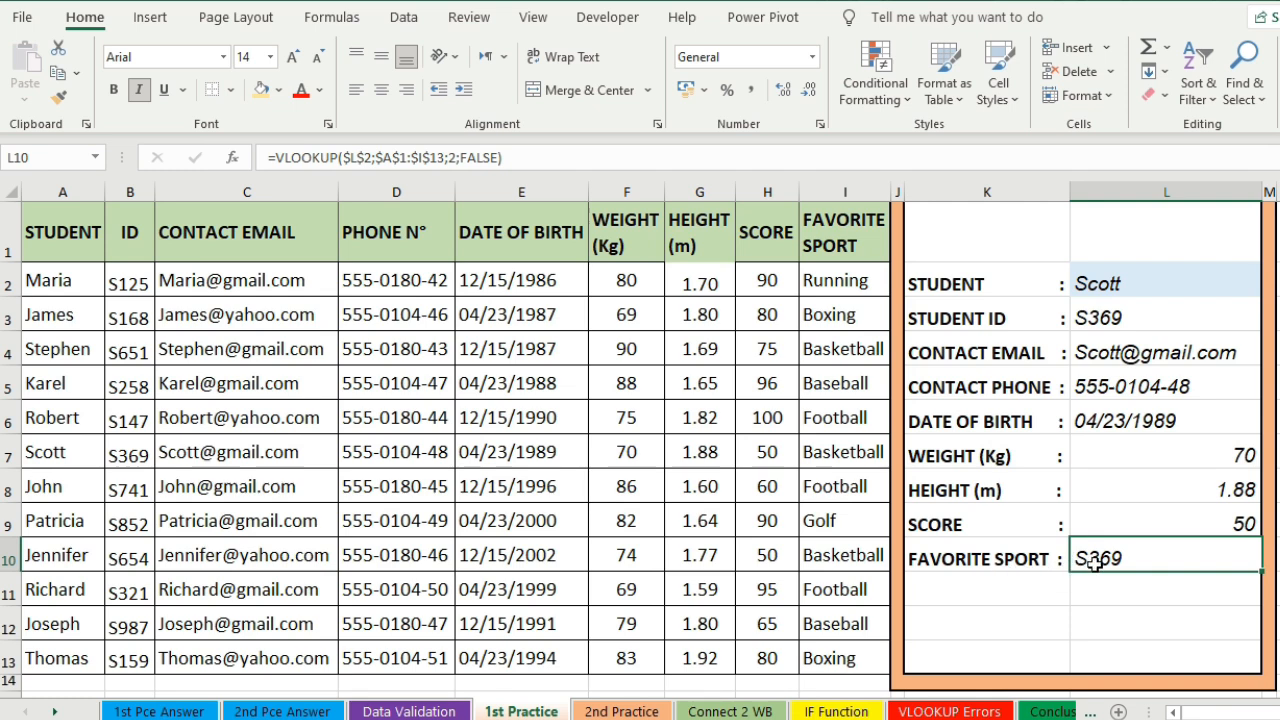
- Set the column index number to 9 in the favorite sport formula in L10
click(455, 157)
key(BackSpace)
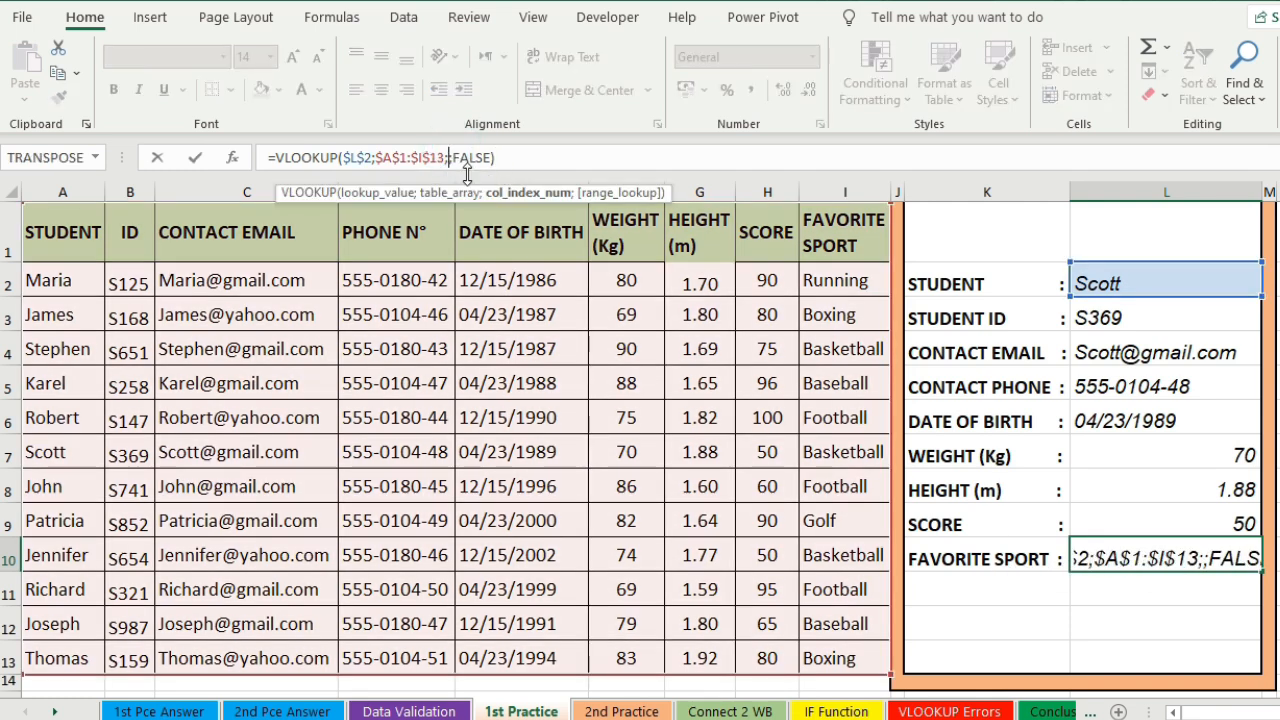
text(9)
key(Return)
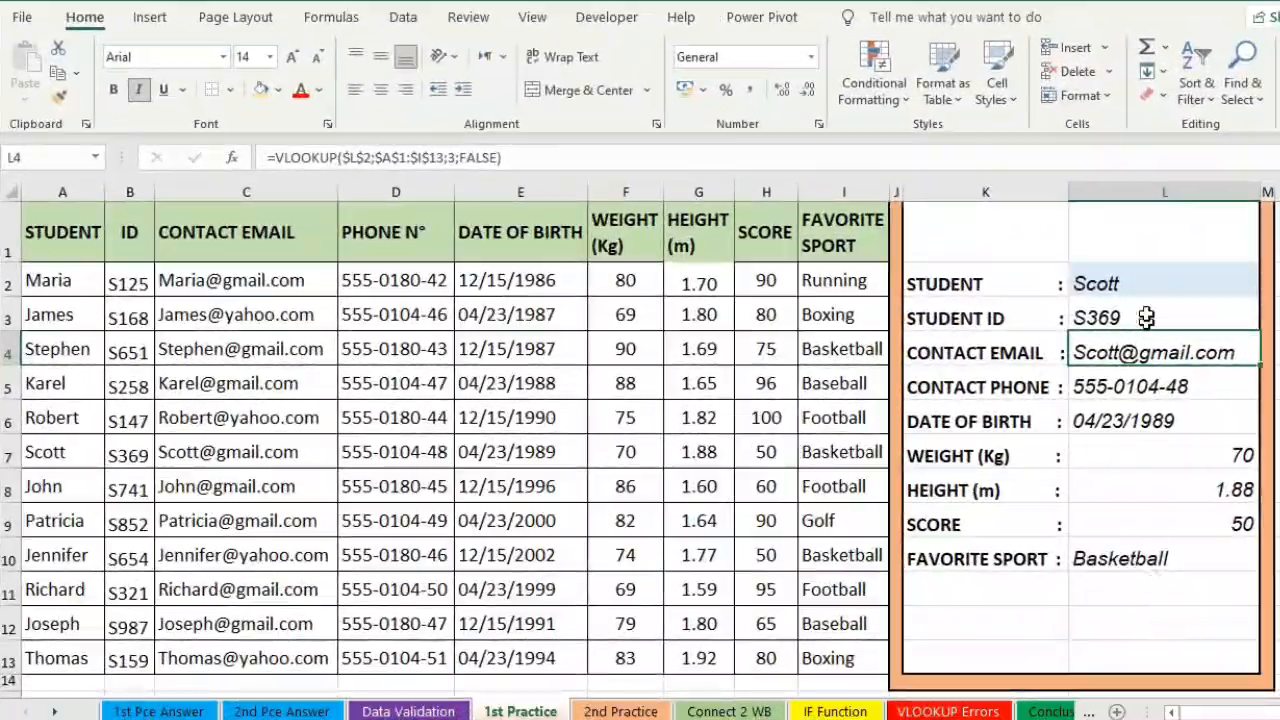
- Open data validation for the student name cell L2 and set the allowed values to List
click(1134, 283)
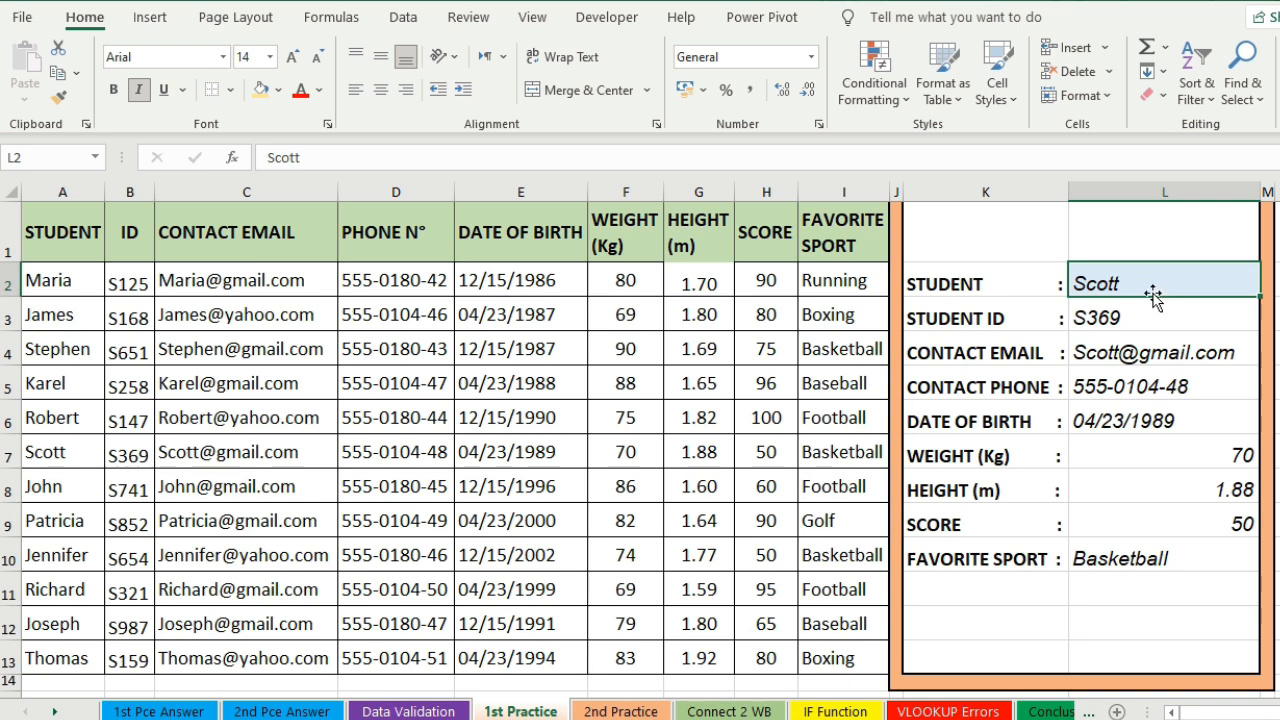
click(1150, 412)
click(1138, 281)
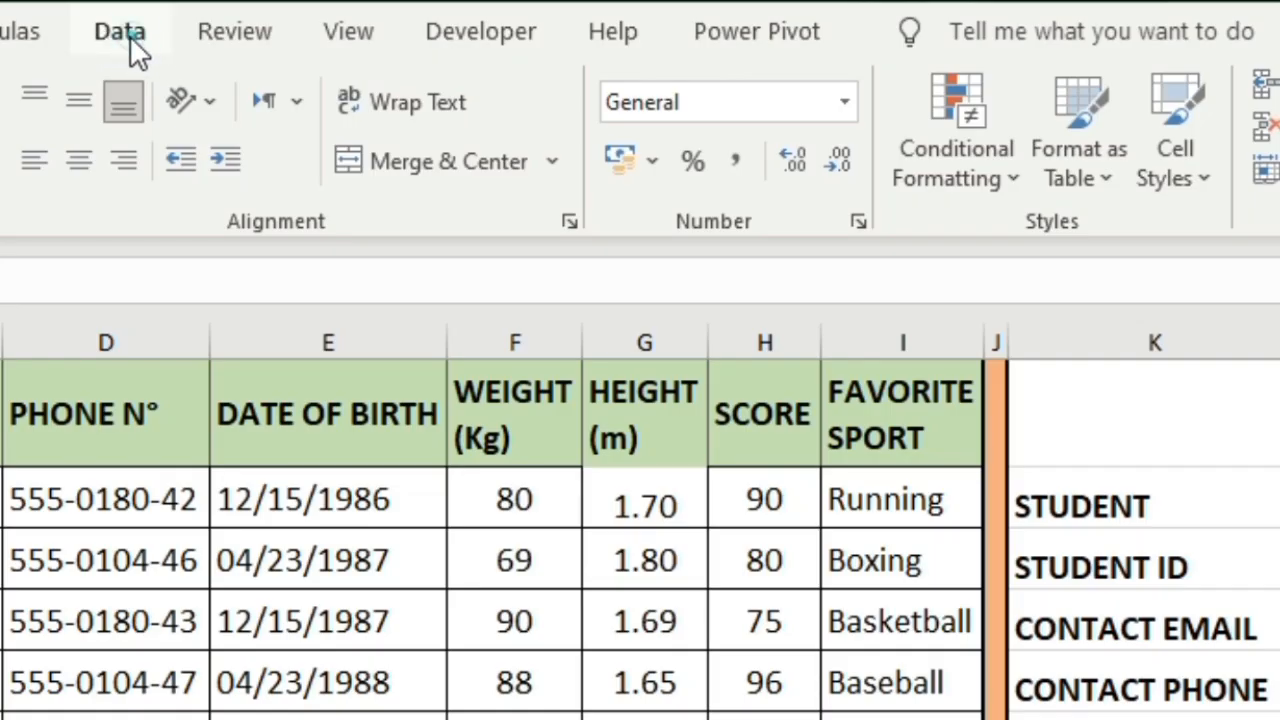
click(128, 36)
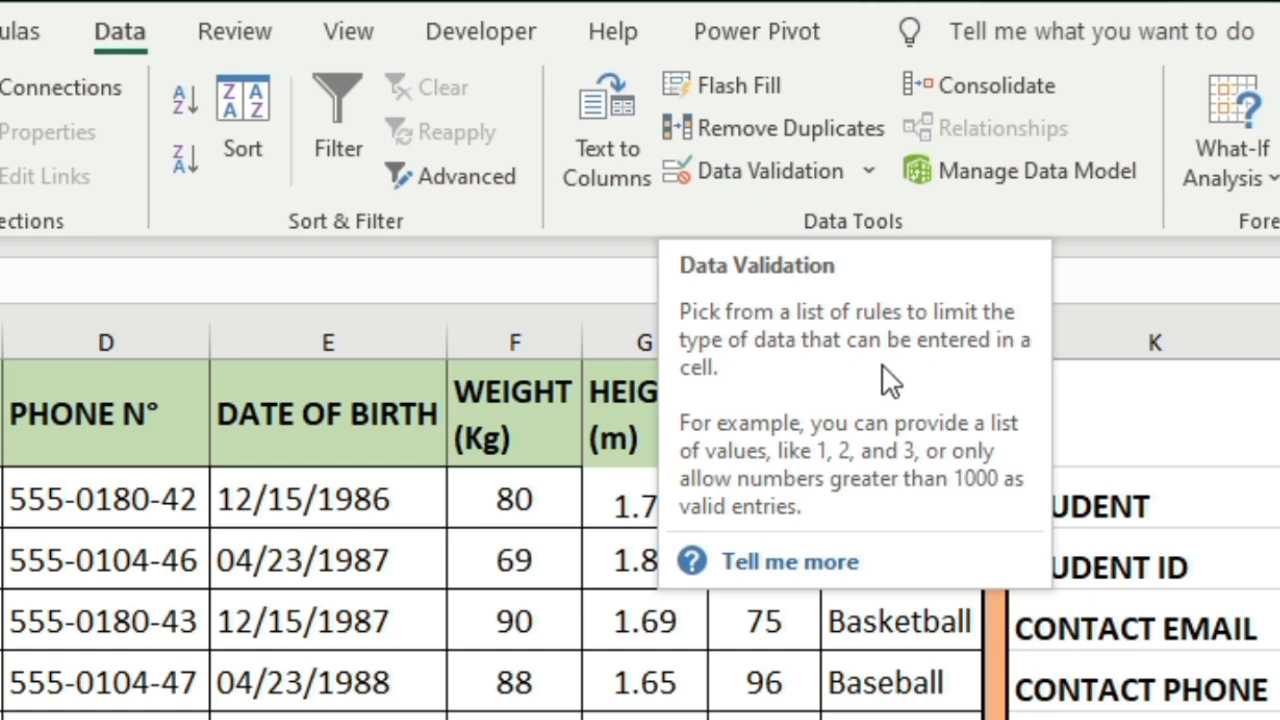
click(1057, 342)
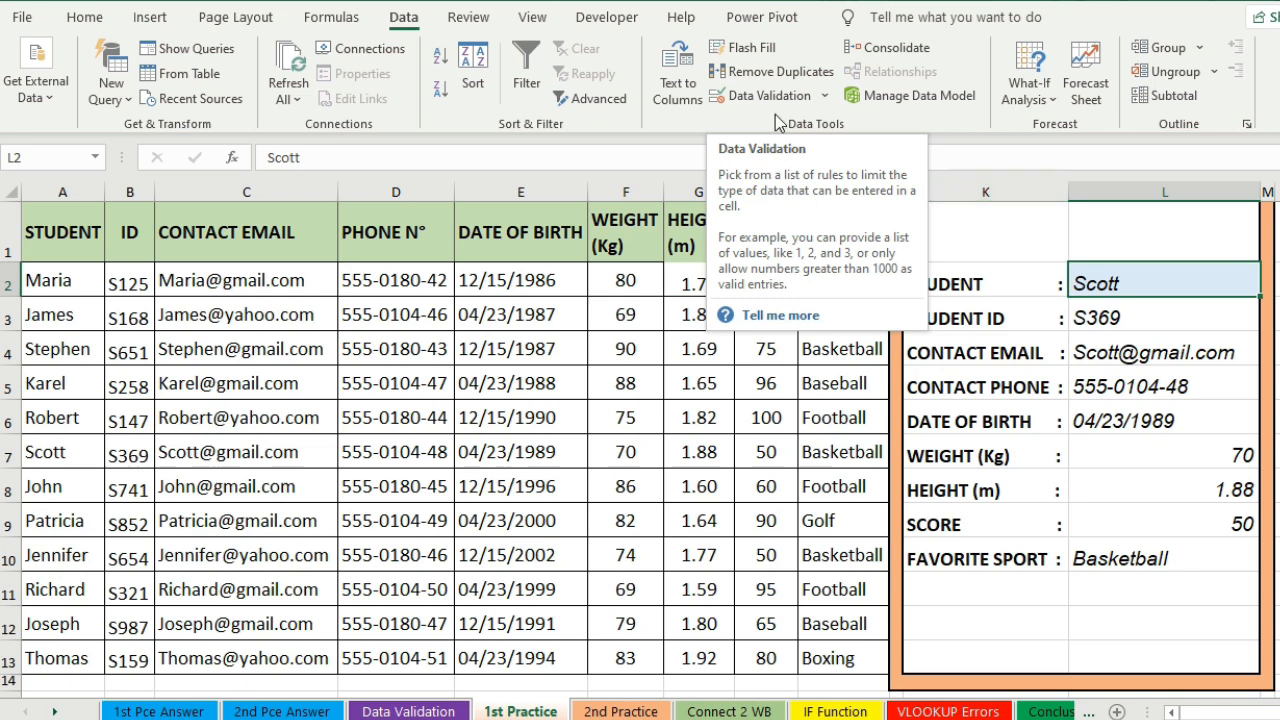
click(769, 97)
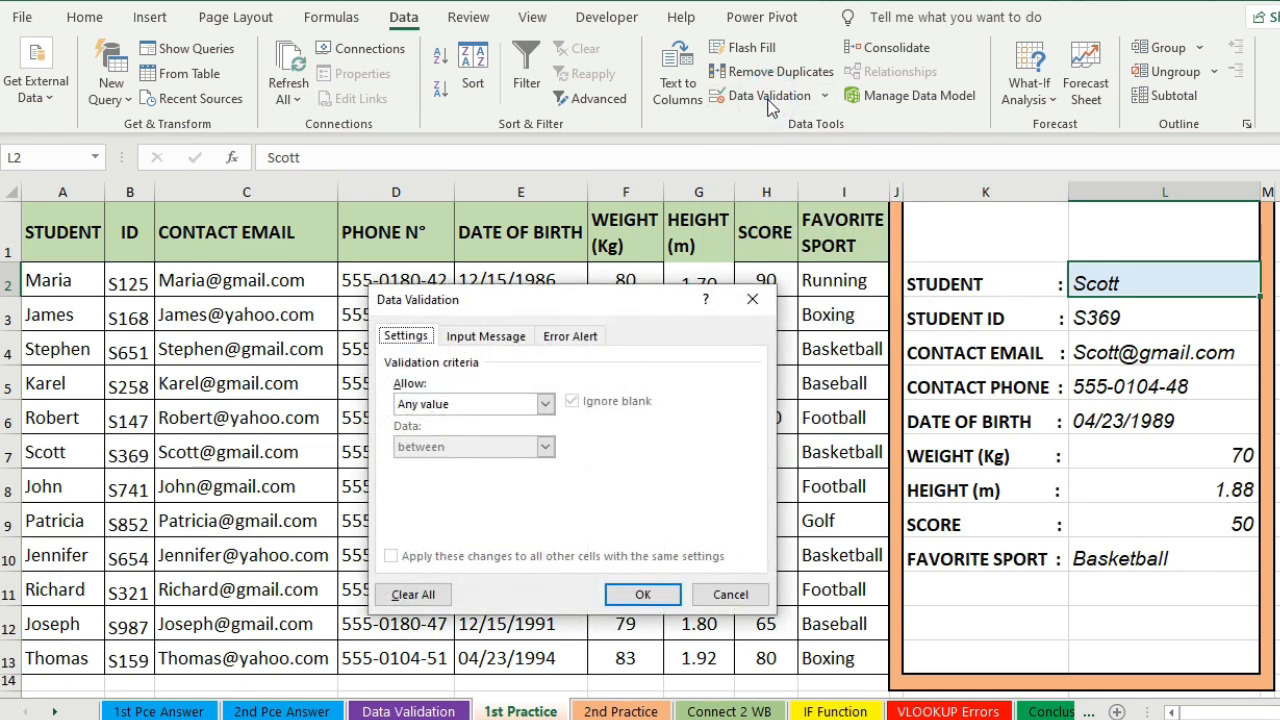
drag(540, 312, 540, 209)
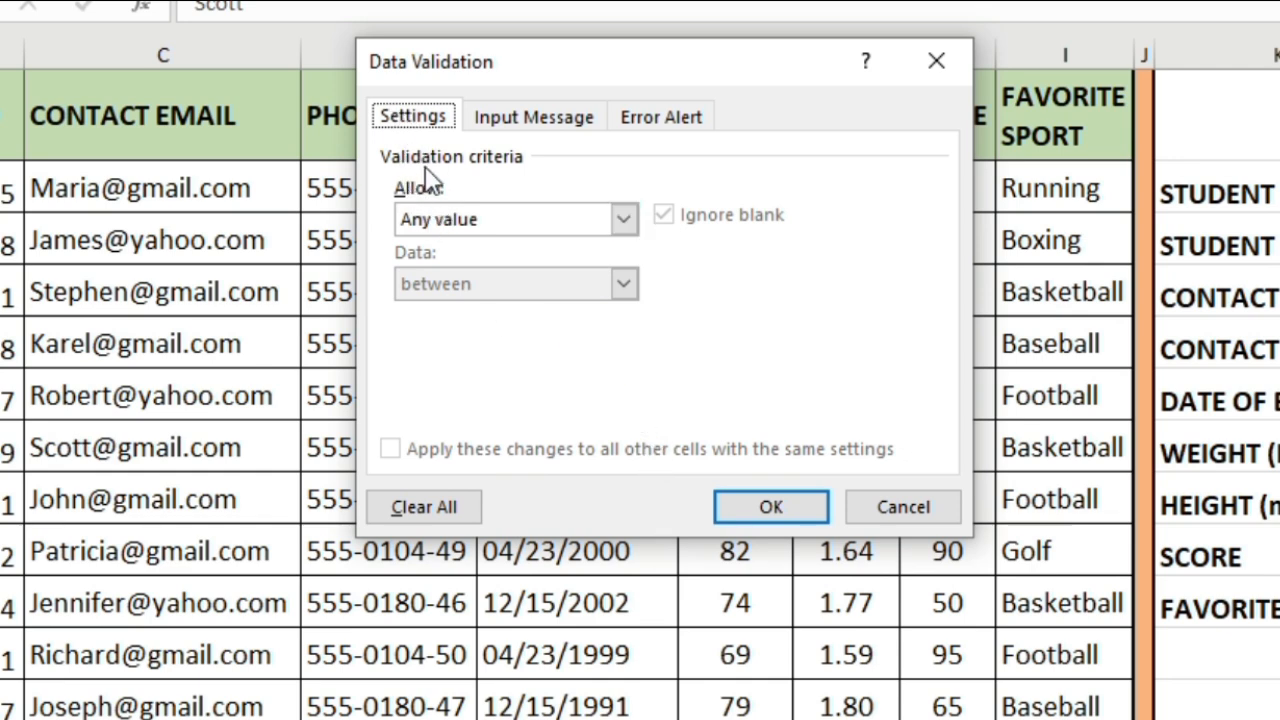
click(621, 219)
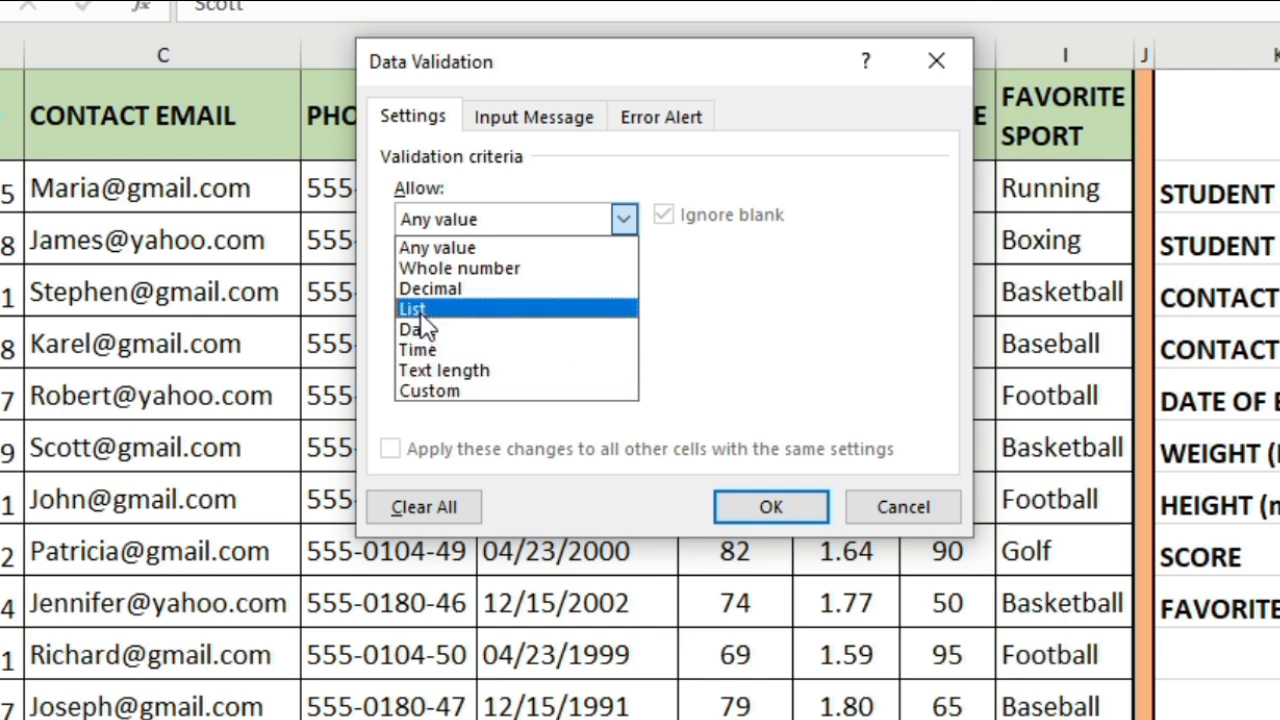
click(420, 312)
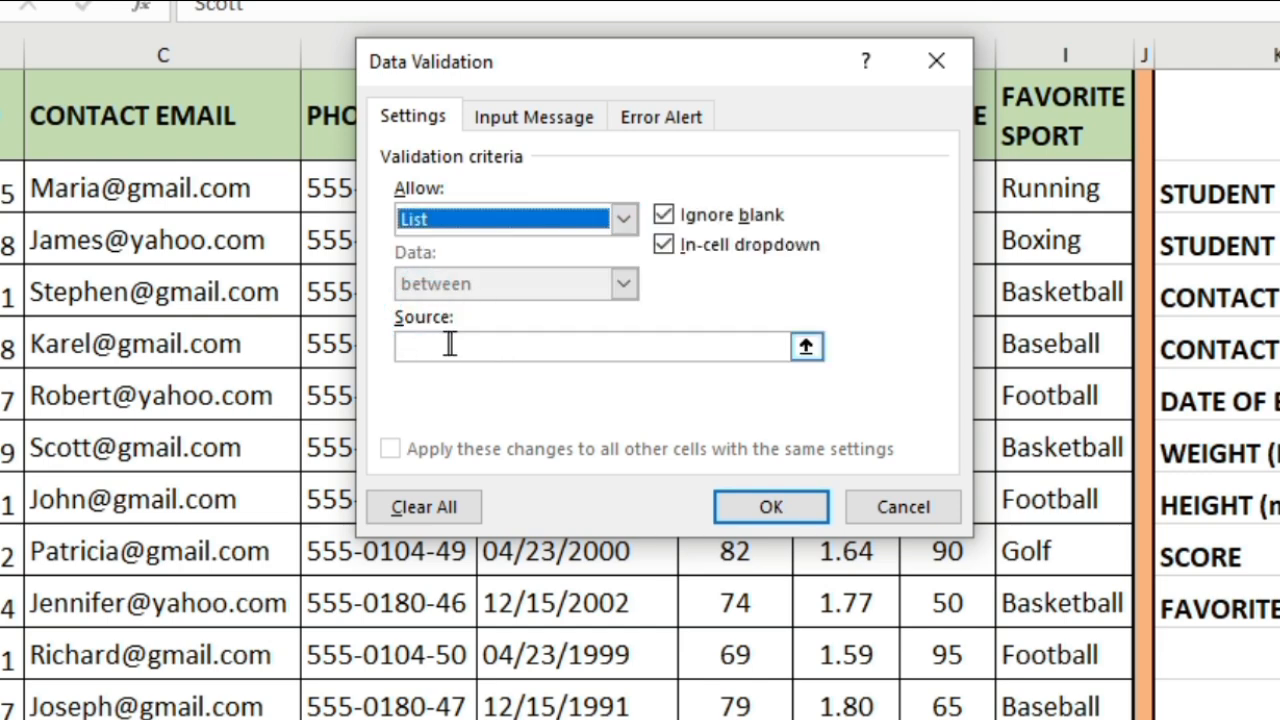
- Set the drop-down list source for the student name cell to =$A$2:$A$13 and apply the validation
click(435, 344)
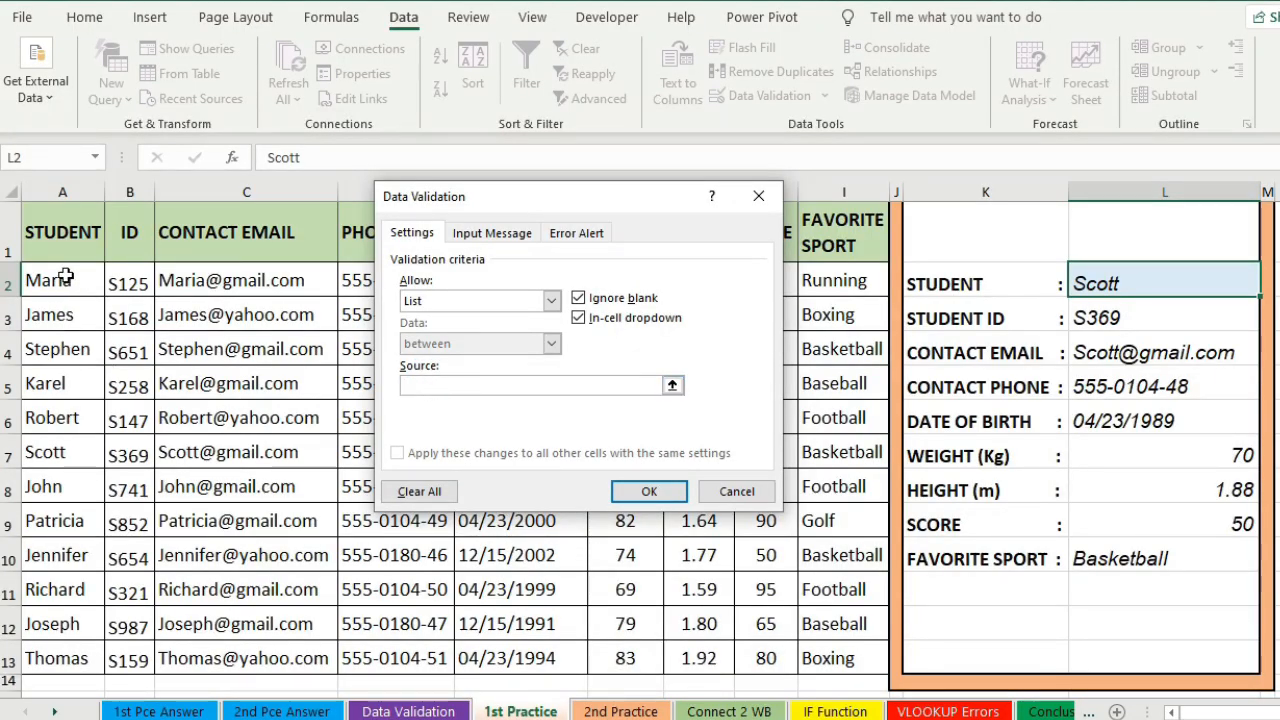
drag(65, 276, 55, 652)
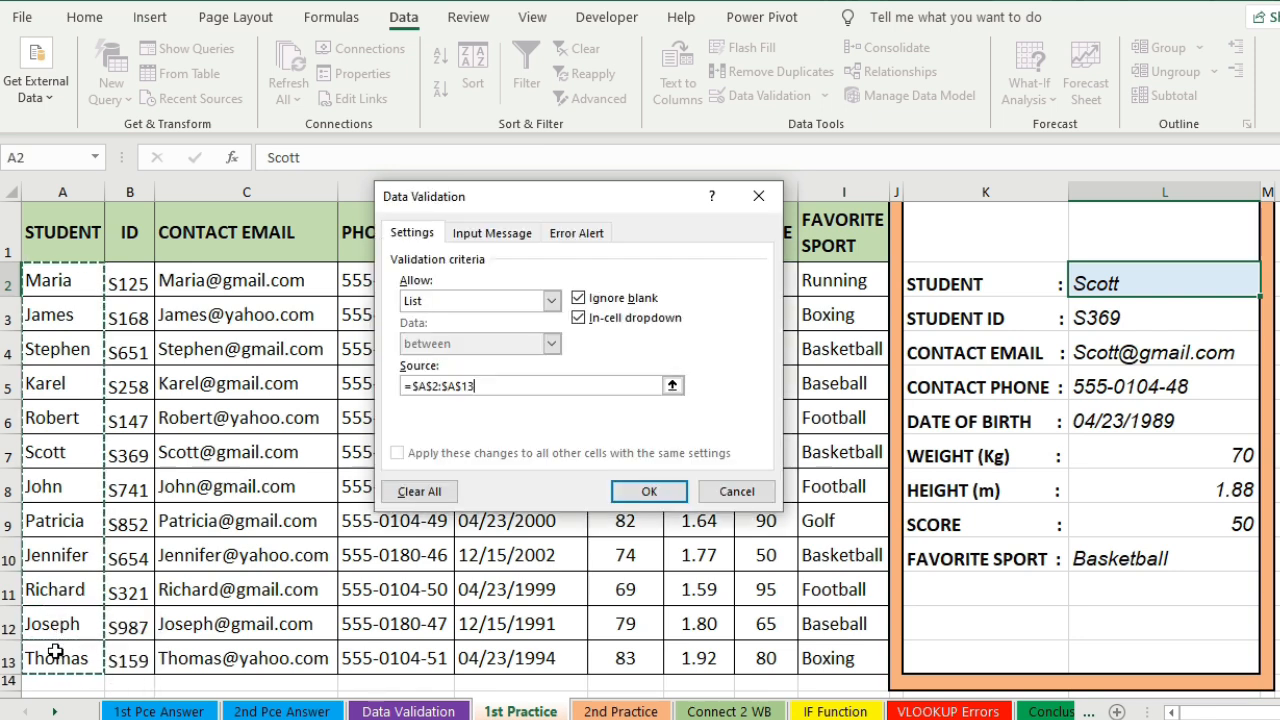
click(650, 492)
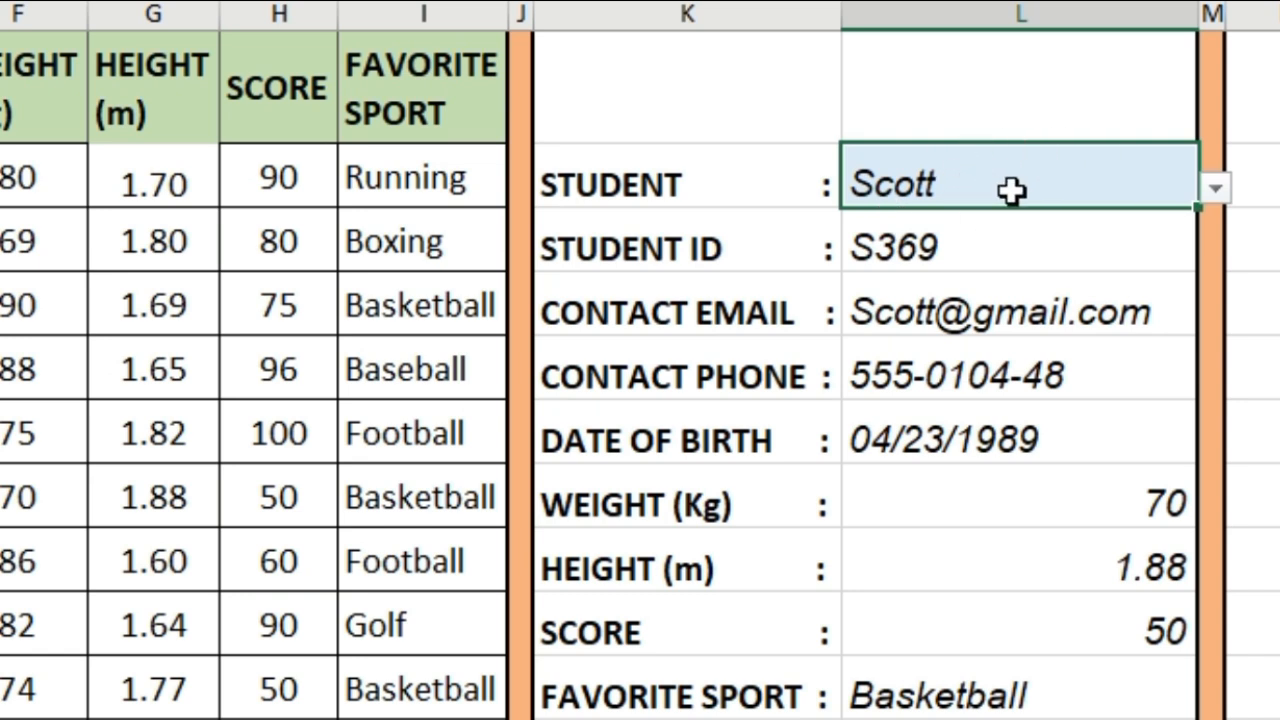
- Test the drop-down in L2 by choosing the student from row 2, then the one from row 6, and select that student's table row for comparison
click(1222, 188)
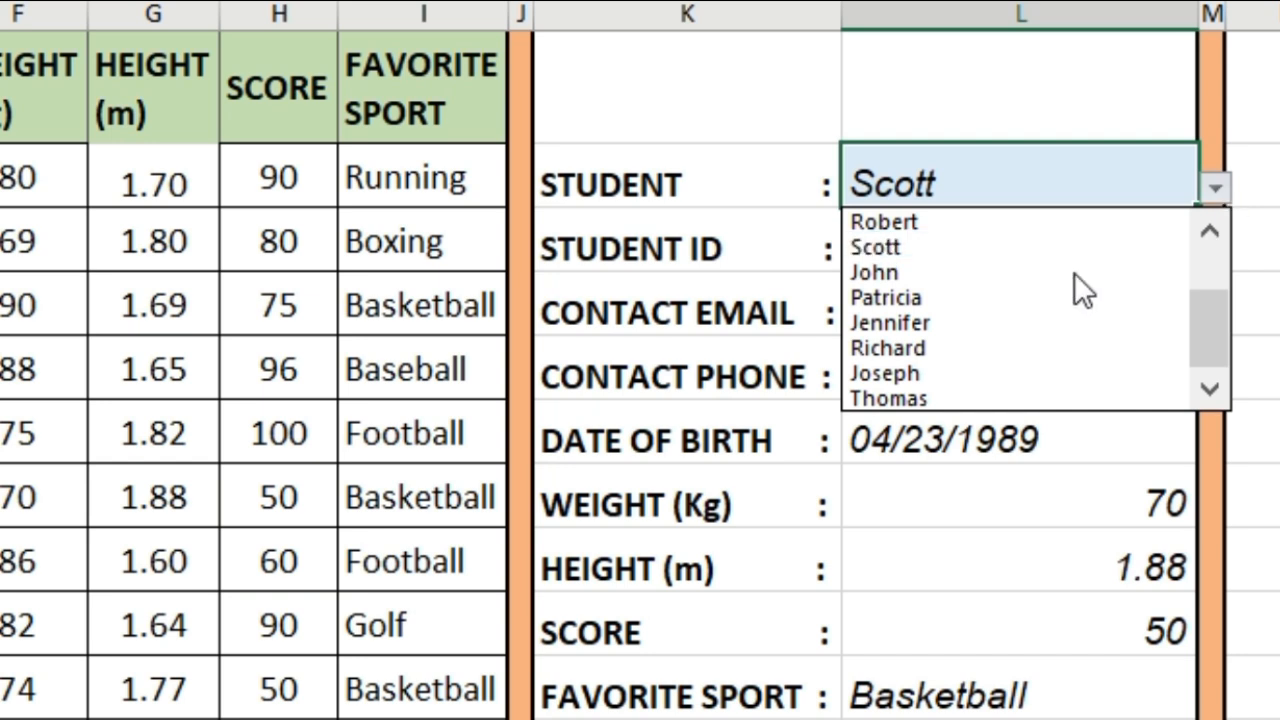
drag(1202, 306, 1208, 250)
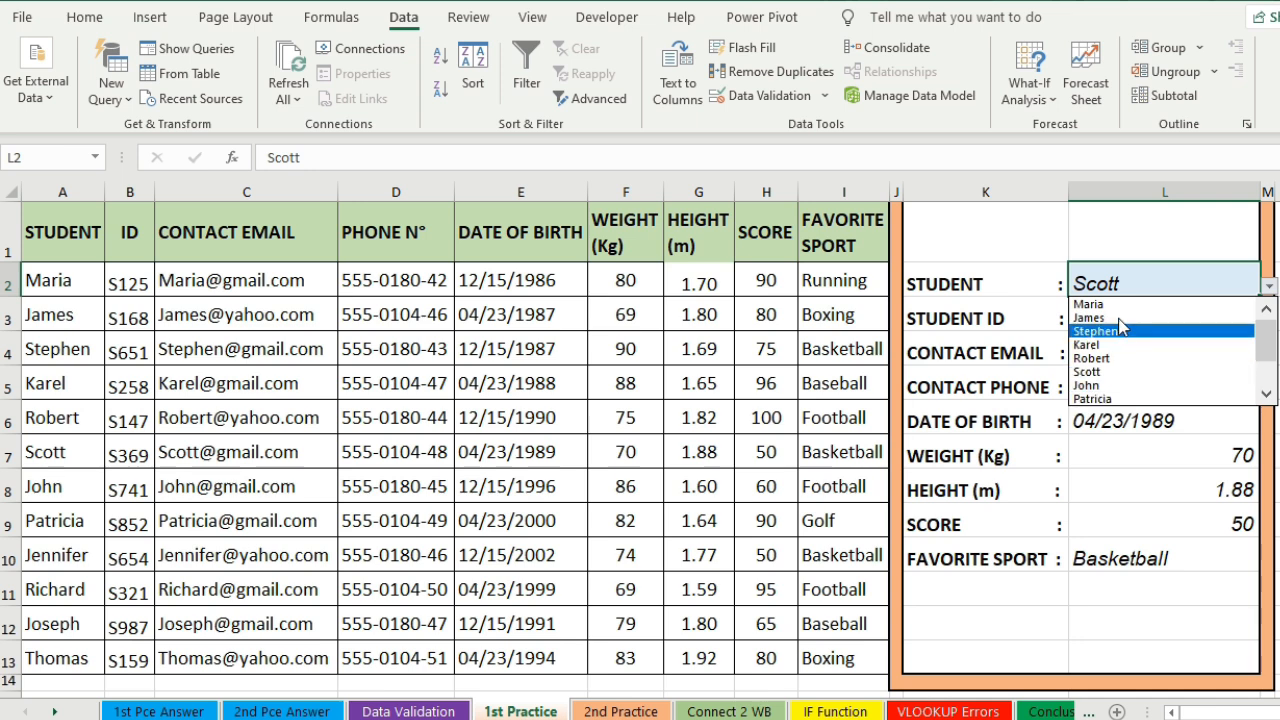
click(1094, 304)
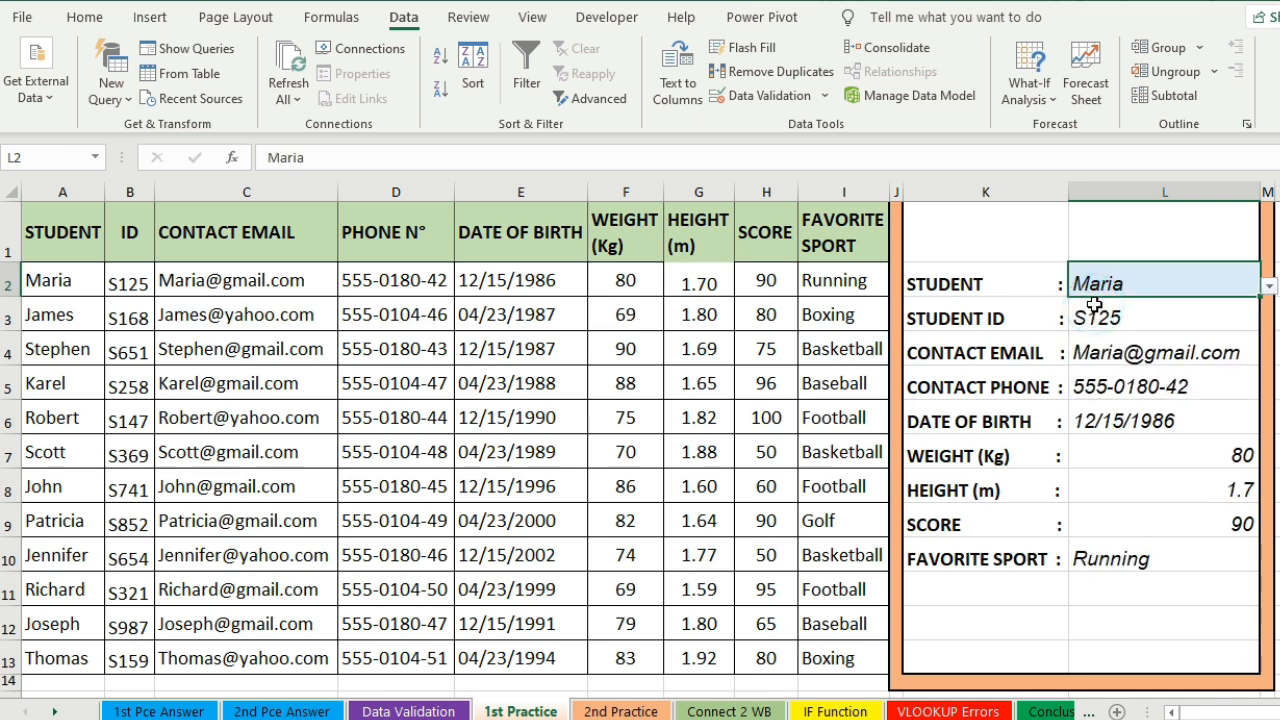
click(1269, 287)
click(1098, 353)
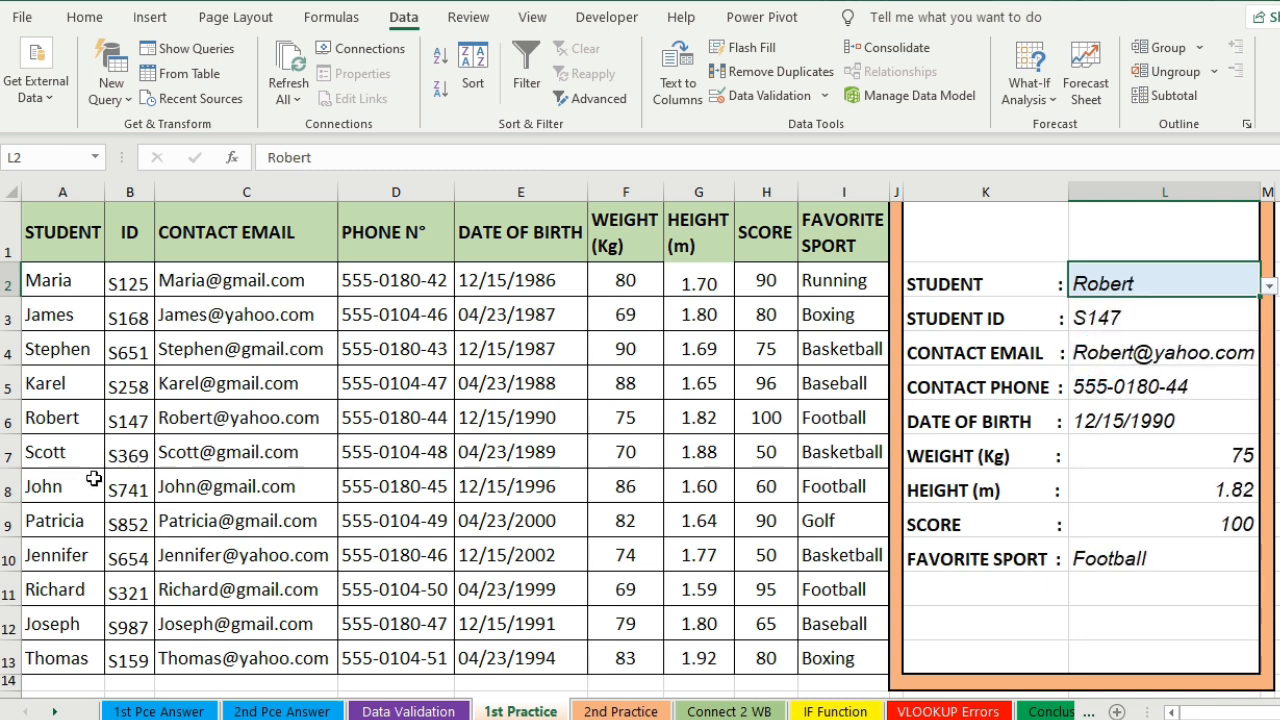
click(28, 420)
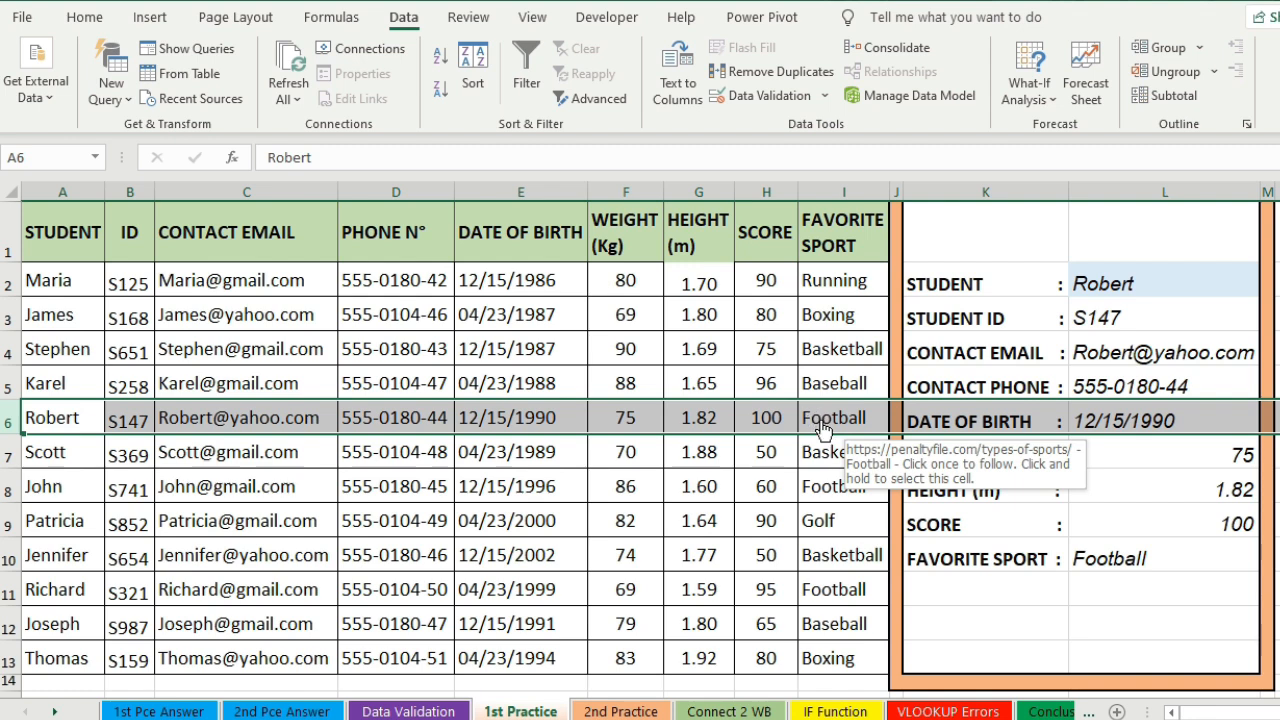
- Left-align the weight, height and score results in L7:L9
drag(1194, 455, 1234, 520)
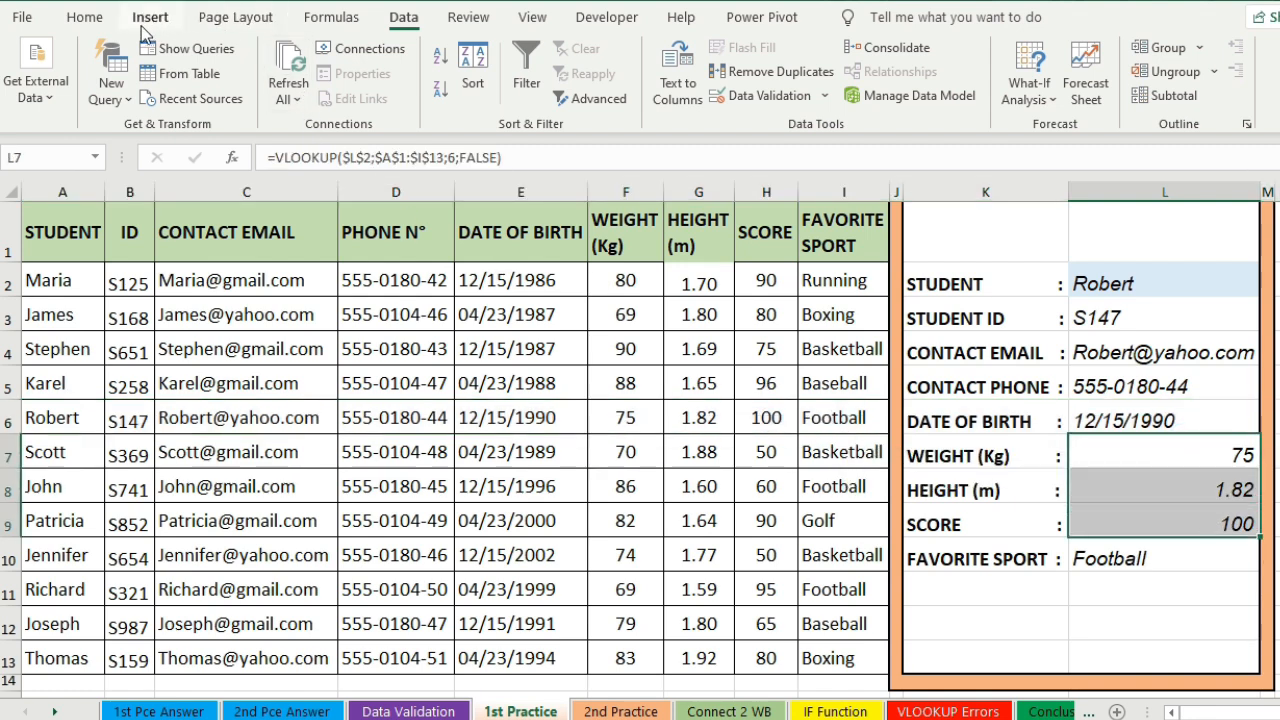
click(84, 17)
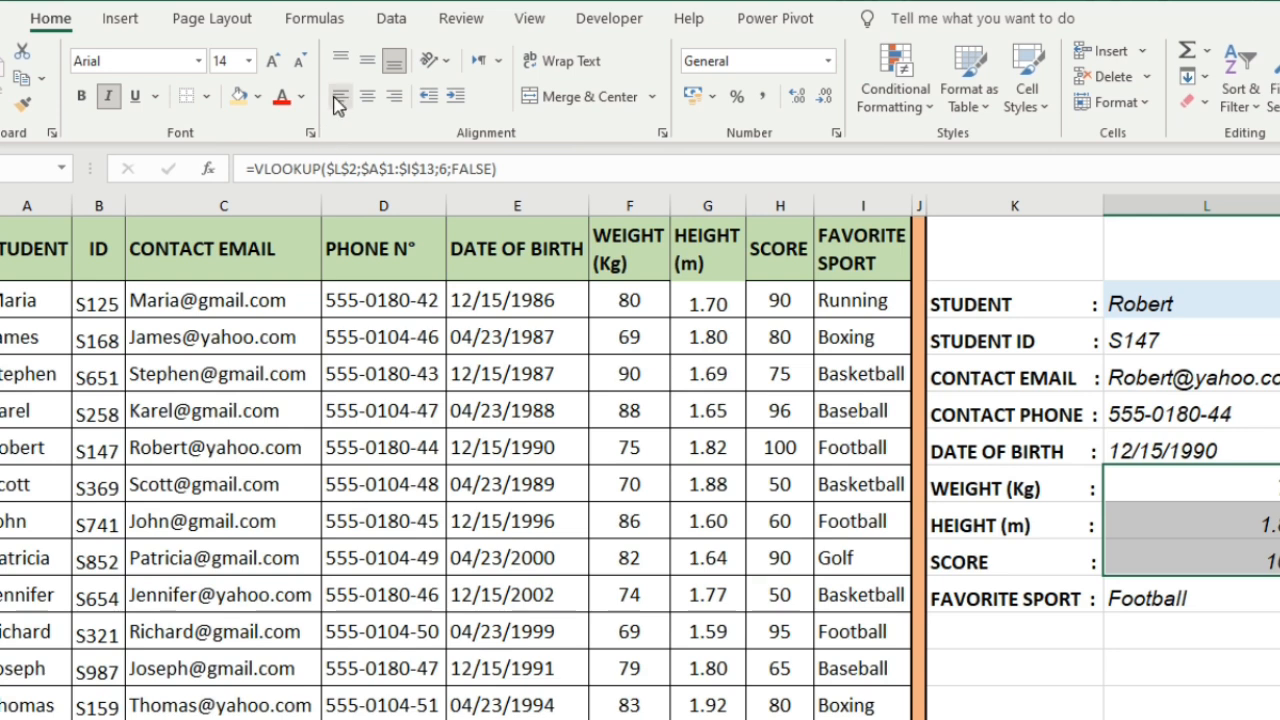
click(340, 96)
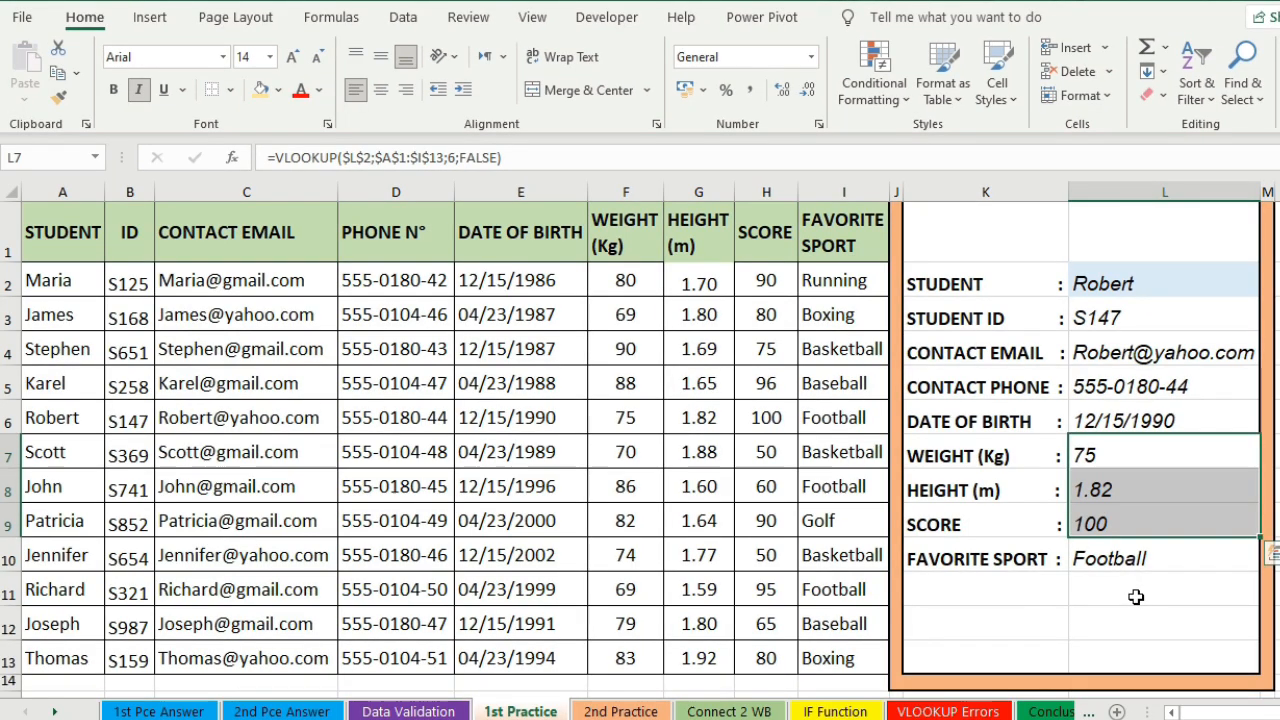
click(1136, 597)
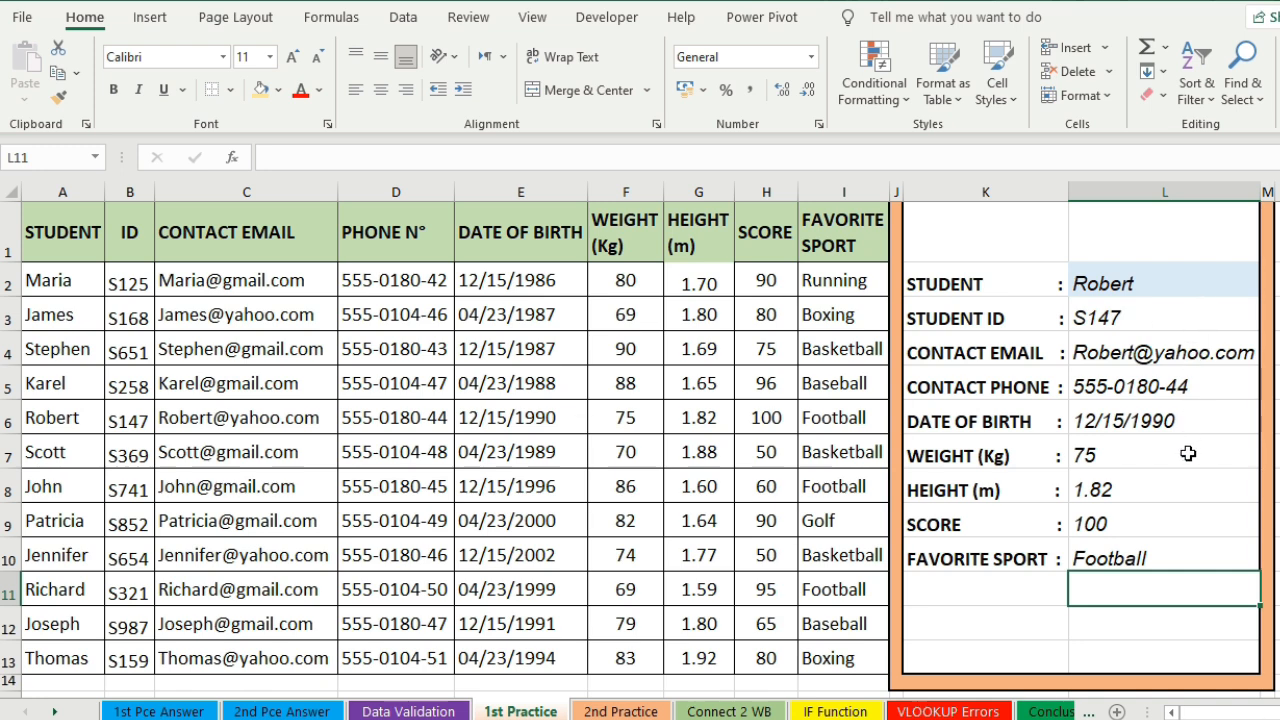
click(1185, 356)
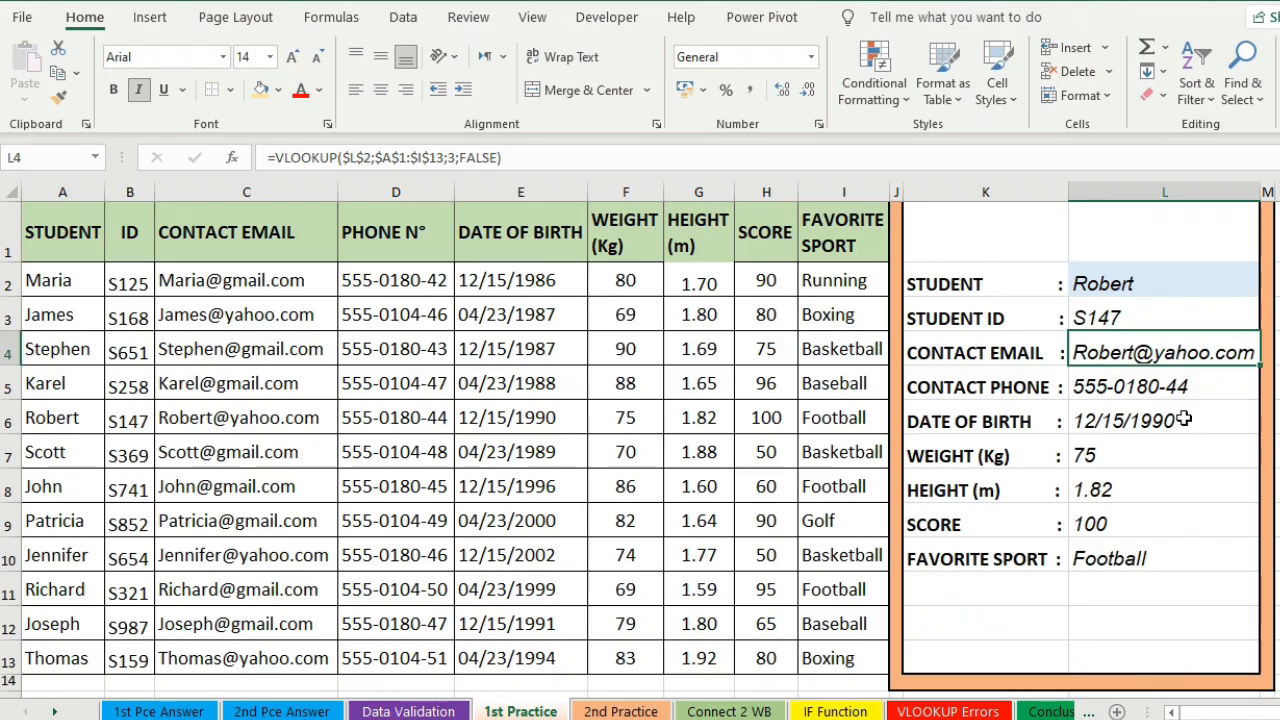
click(1162, 278)
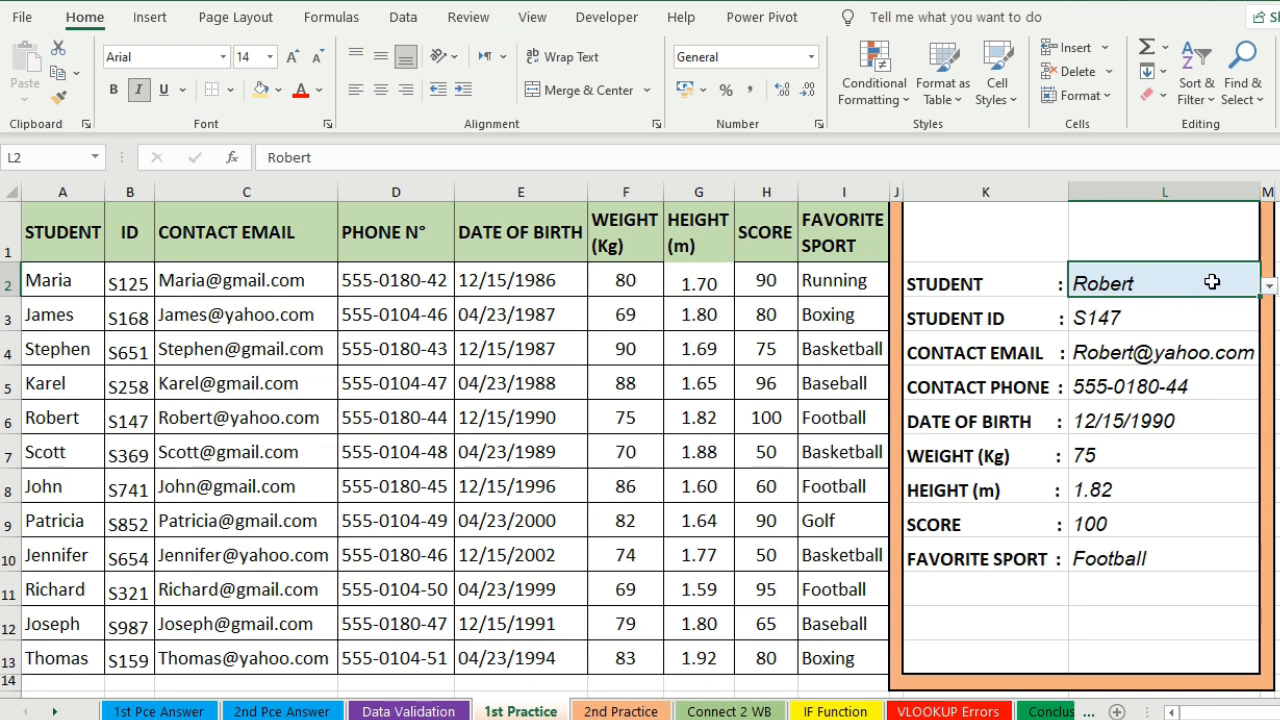
click(1196, 428)
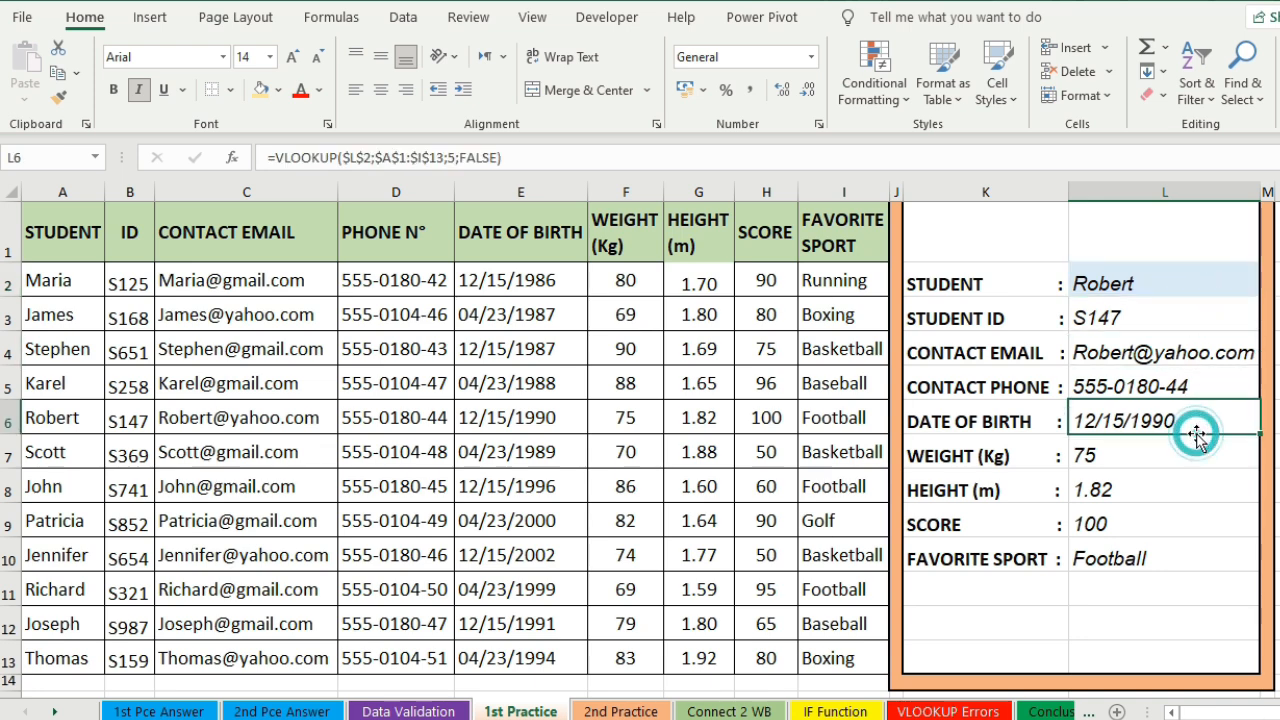
- Clear all data validation settings from the student name cell L2 to remove its drop-down list
click(1182, 282)
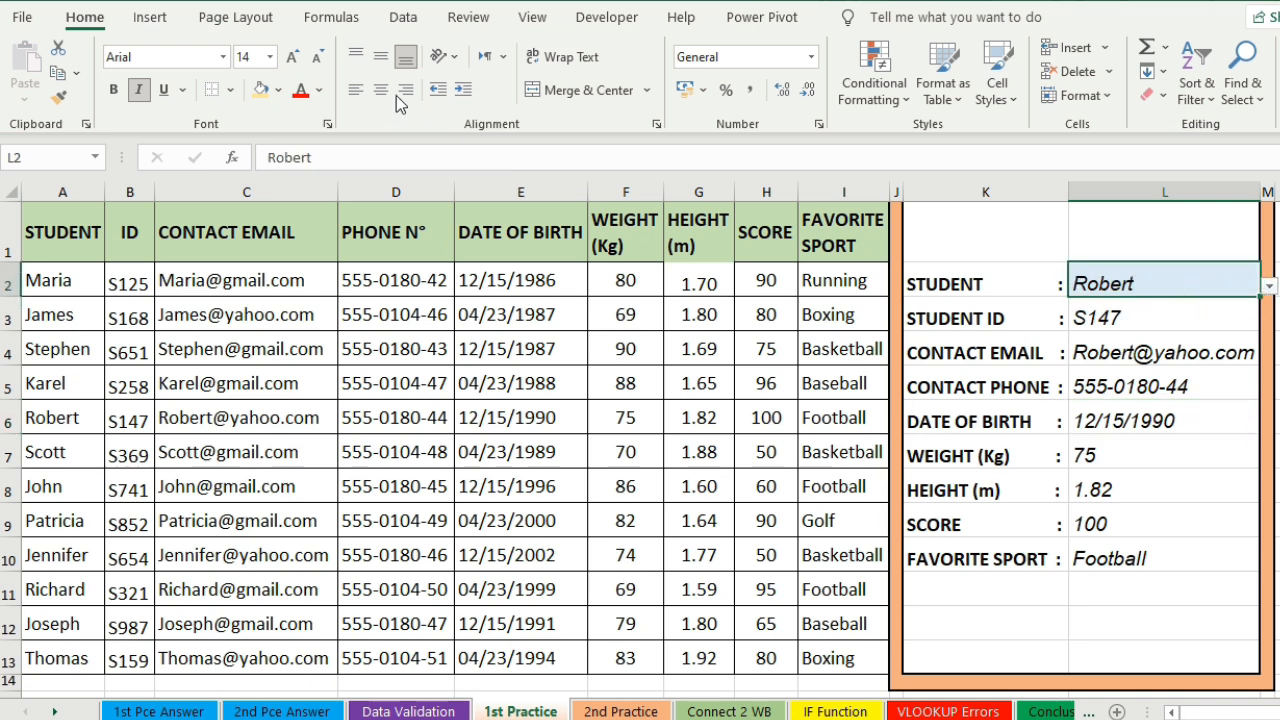
click(403, 18)
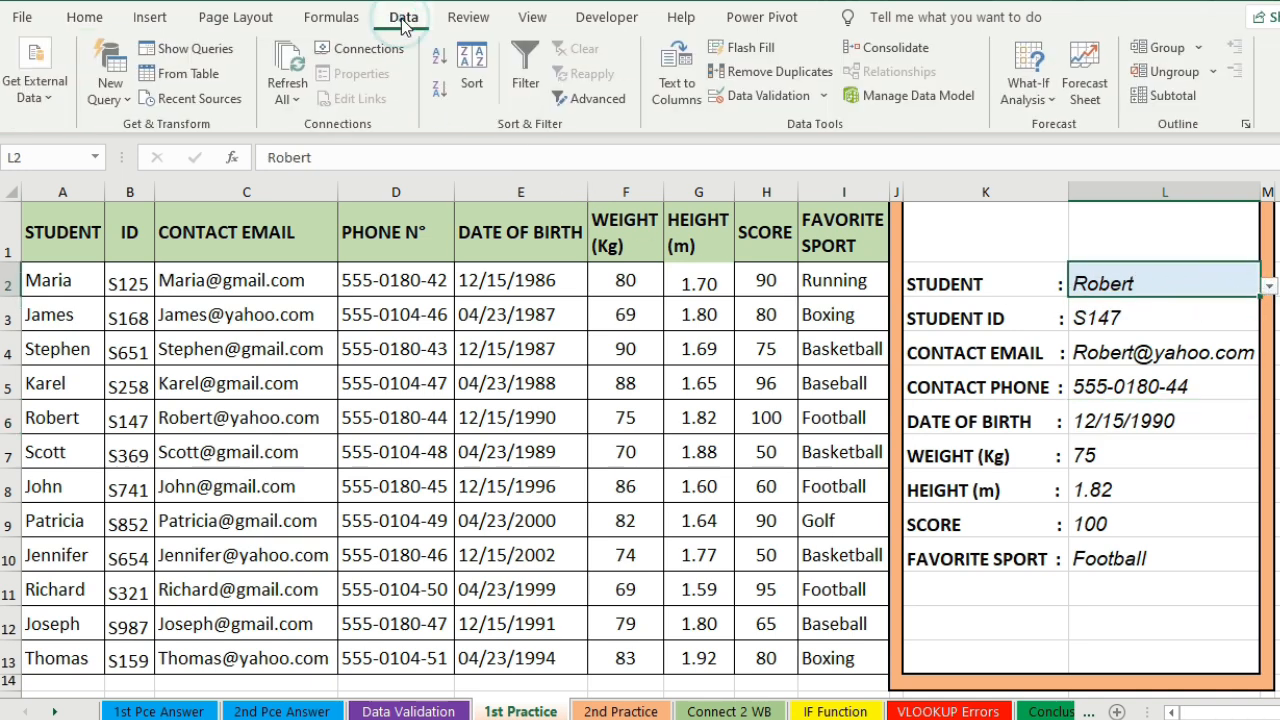
click(760, 95)
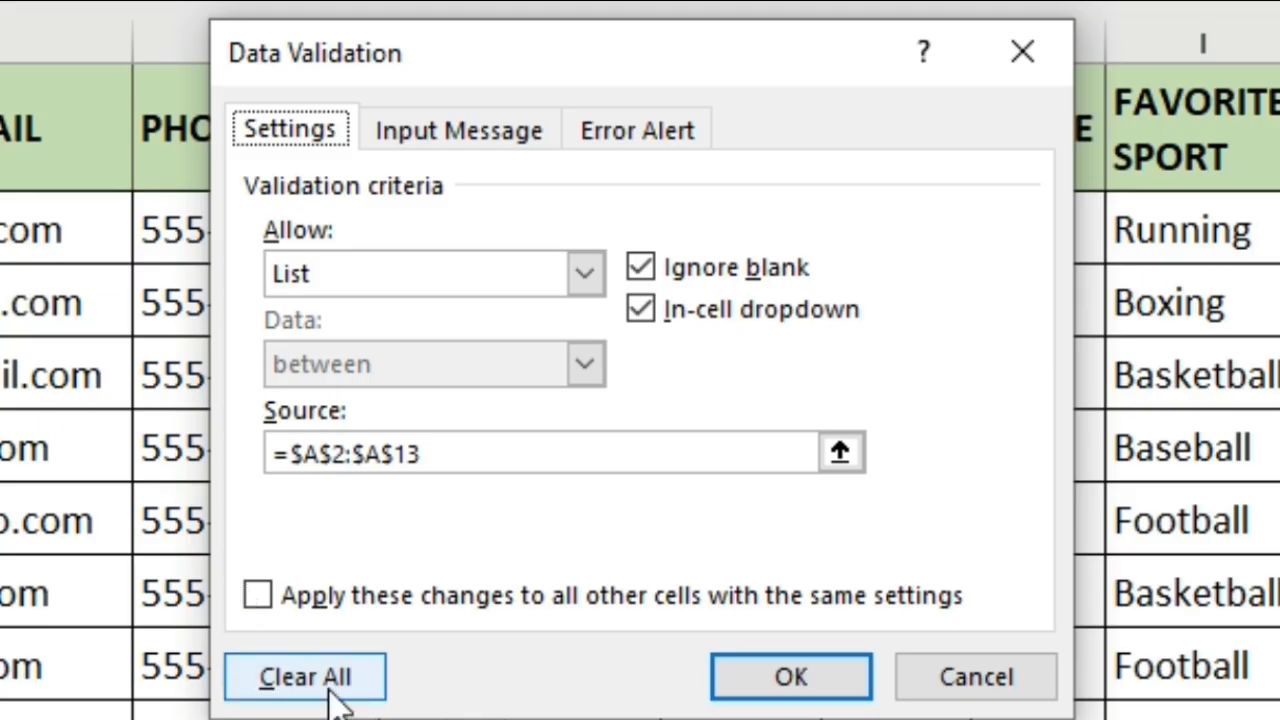
click(337, 676)
click(806, 680)
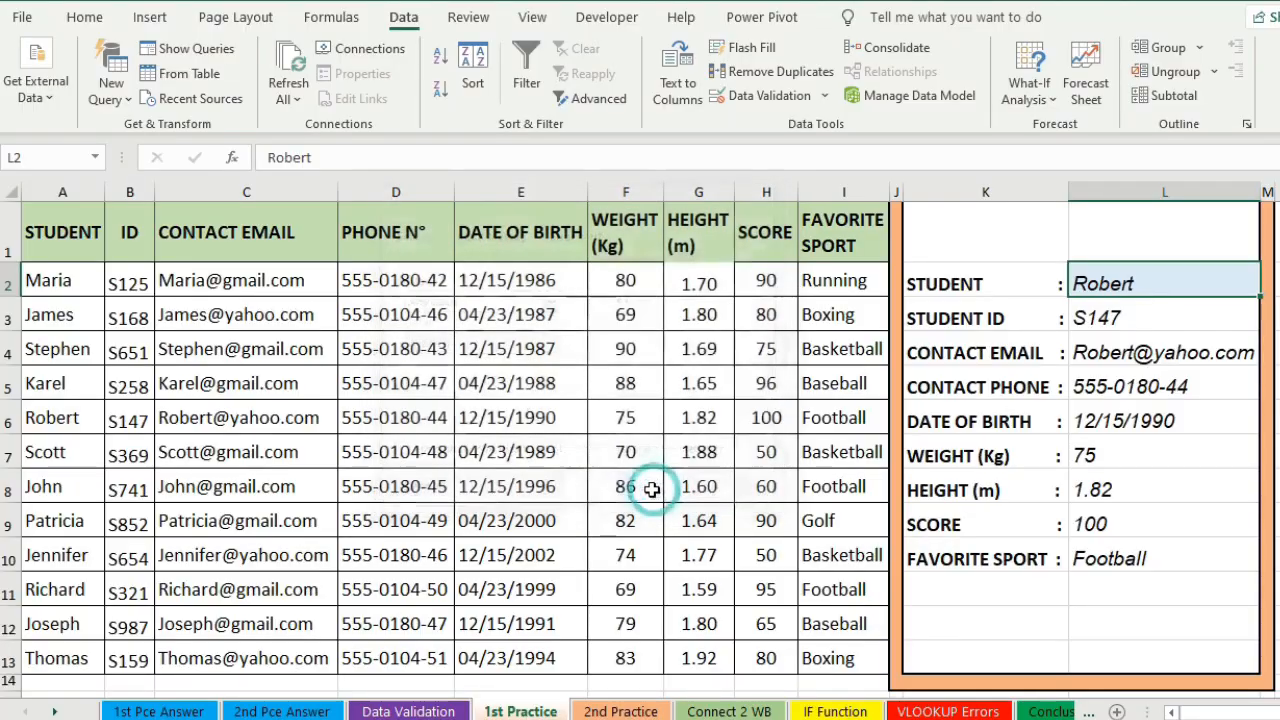
click(1174, 423)
click(1240, 277)
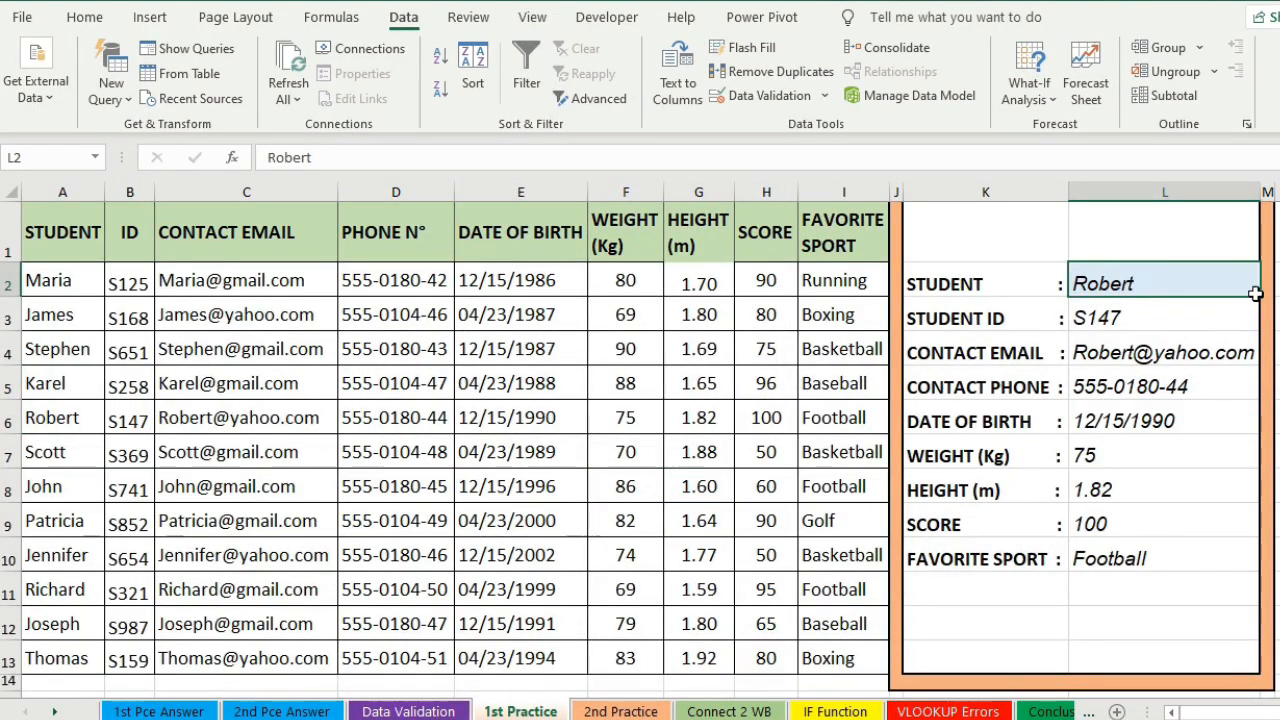
click(1172, 287)
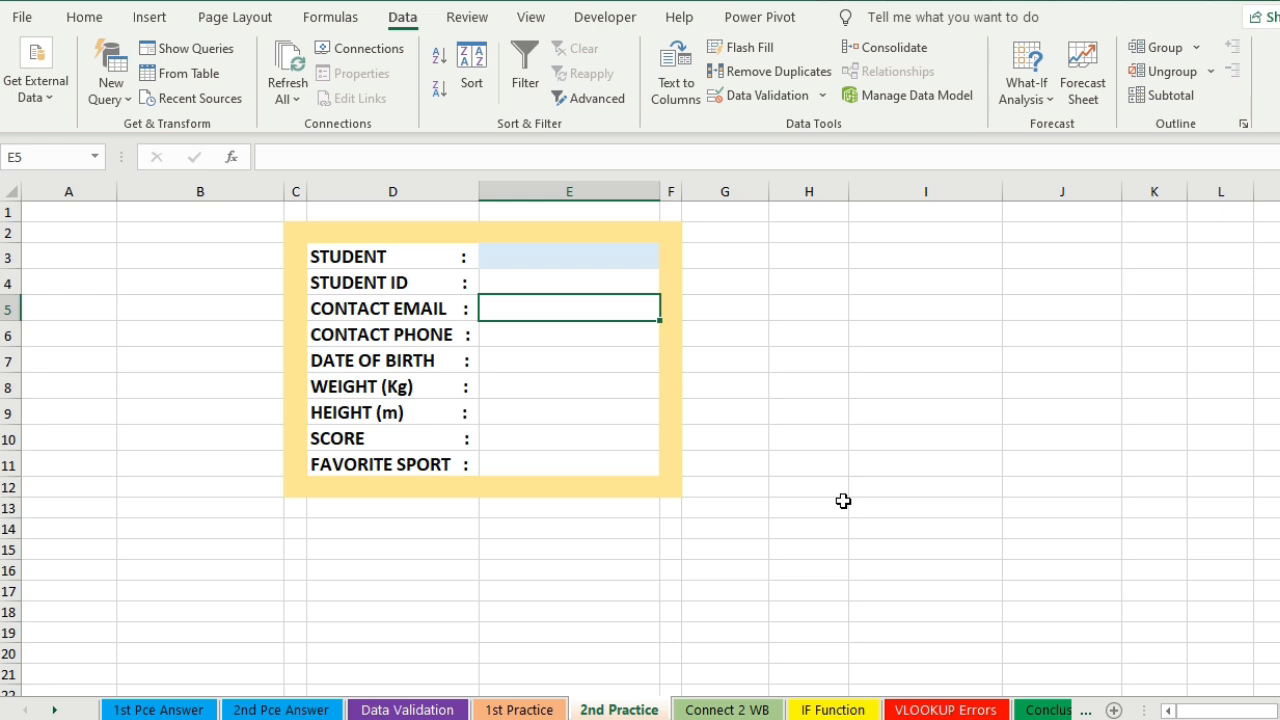
- Examine the blank student form on the 2nd Practice sheet and the source table on the 1st Practice sheet
click(958, 505)
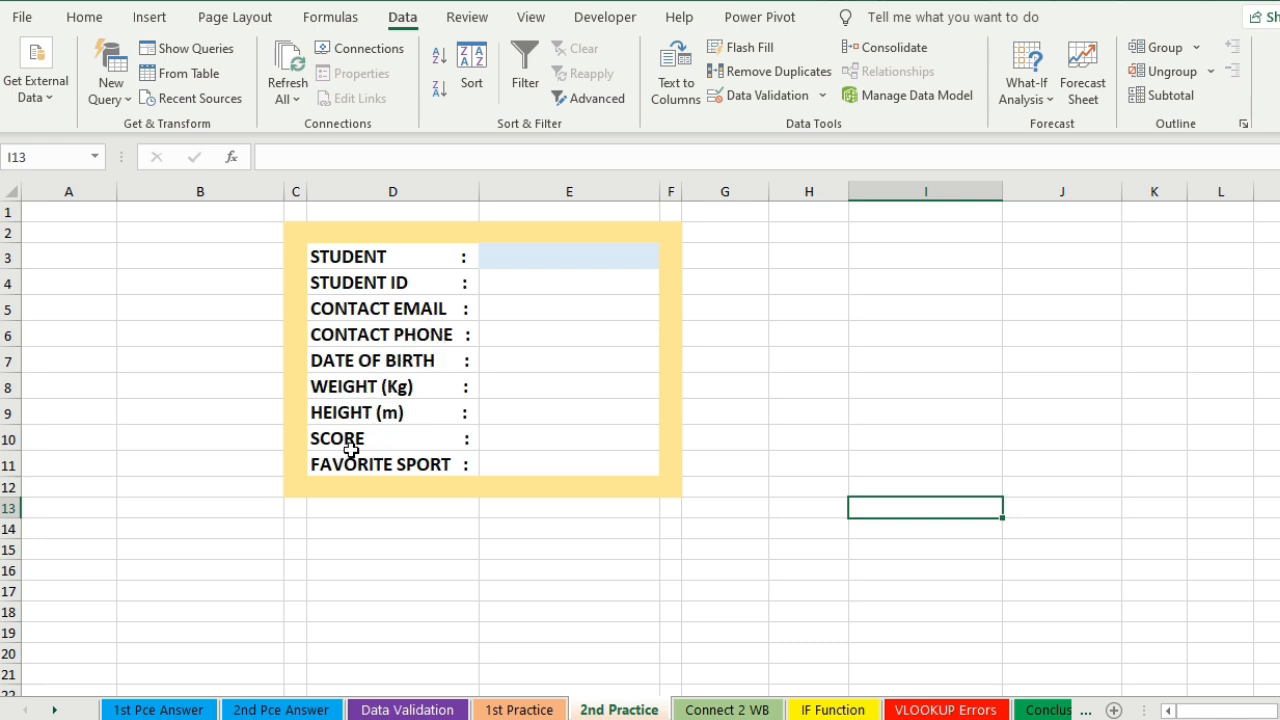
click(925, 357)
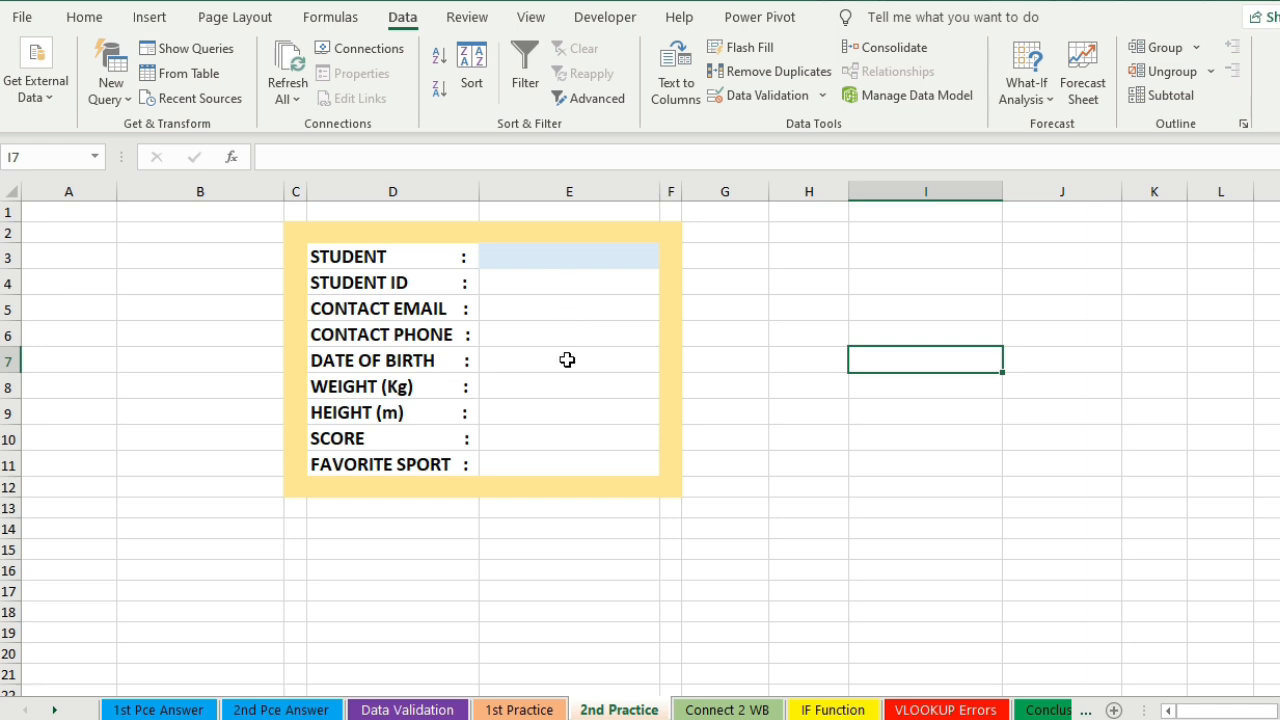
click(582, 256)
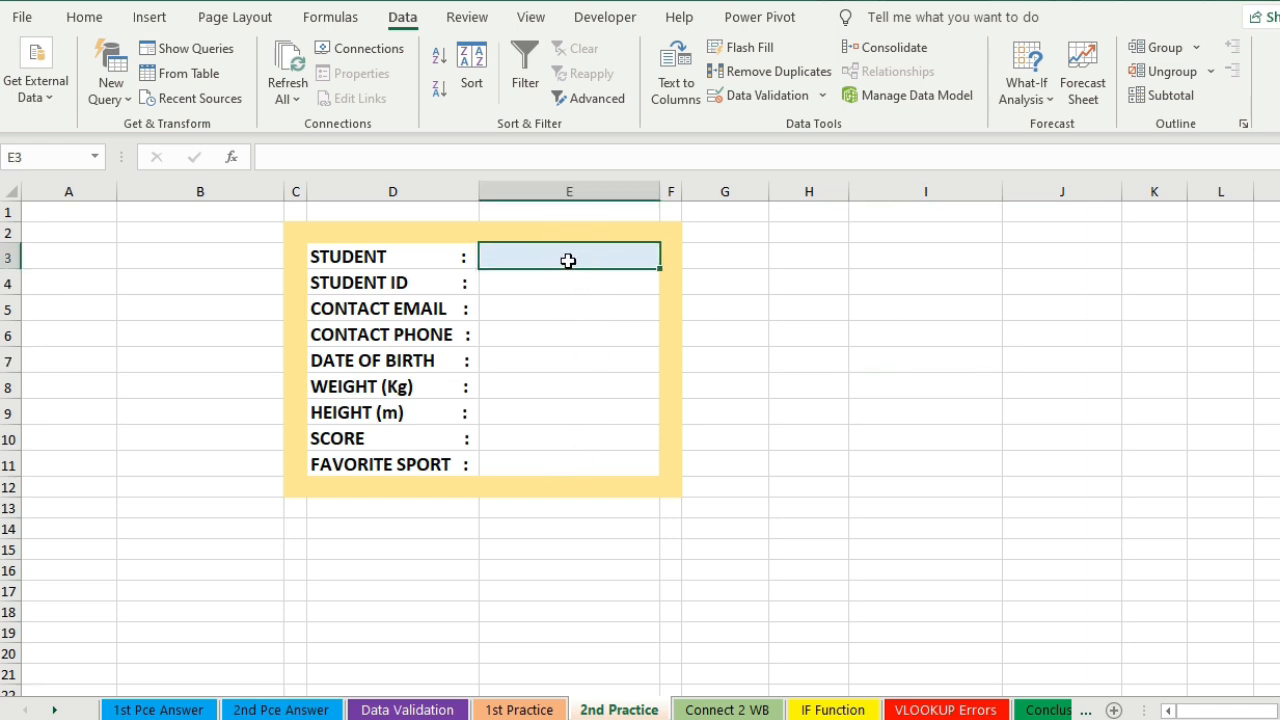
click(519, 710)
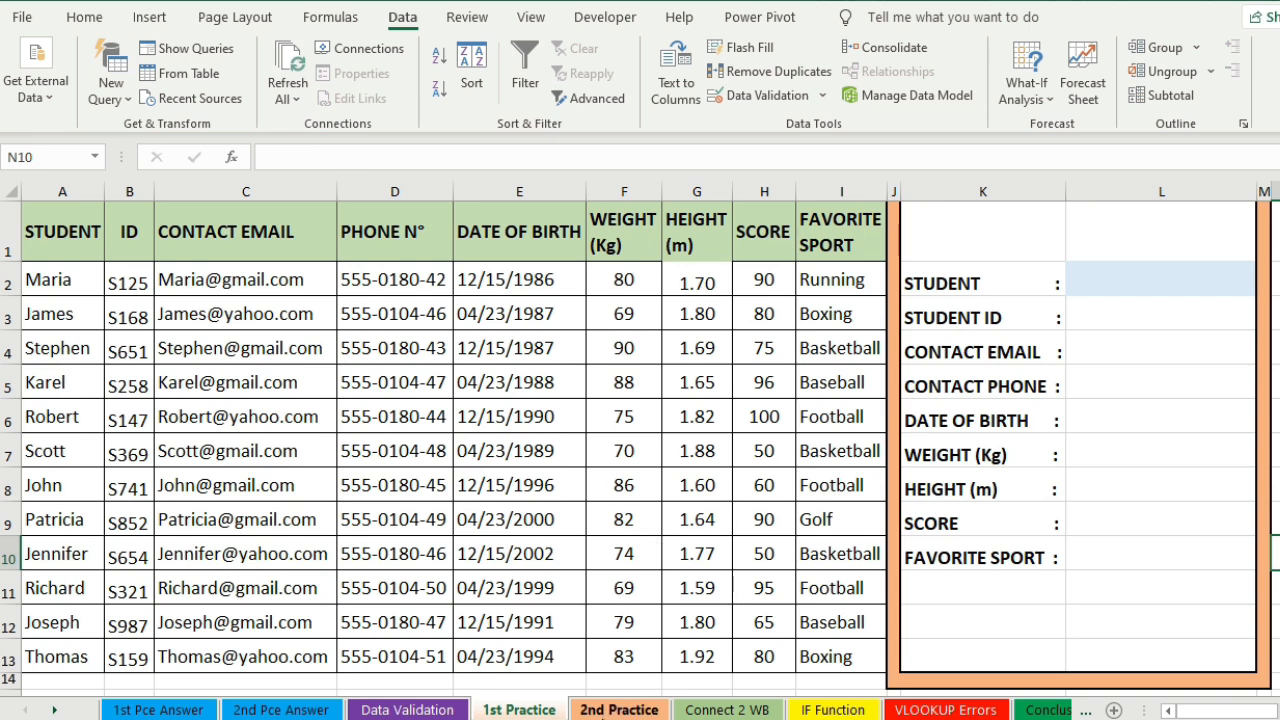
click(611, 711)
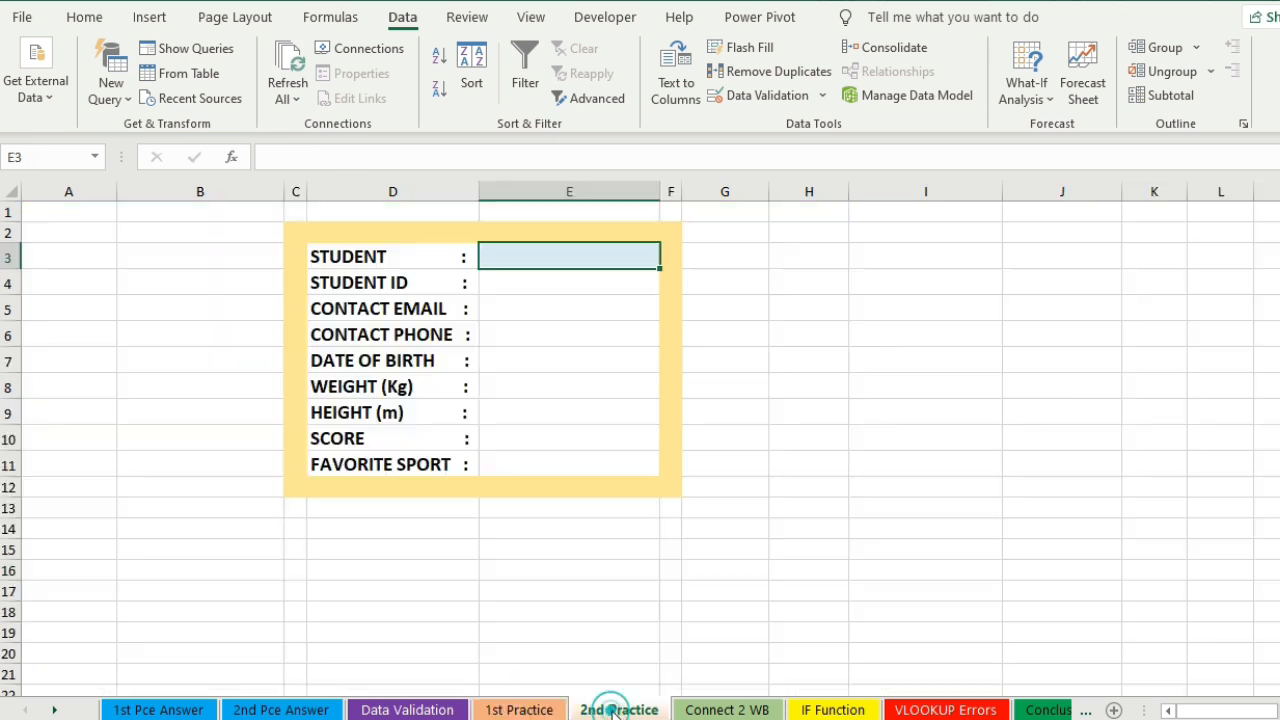
click(811, 314)
click(549, 254)
- Begin a VLOOKUP formula in the student ID cell E4 of the 2nd Practice sheet with E3 as the lookup value
click(522, 283)
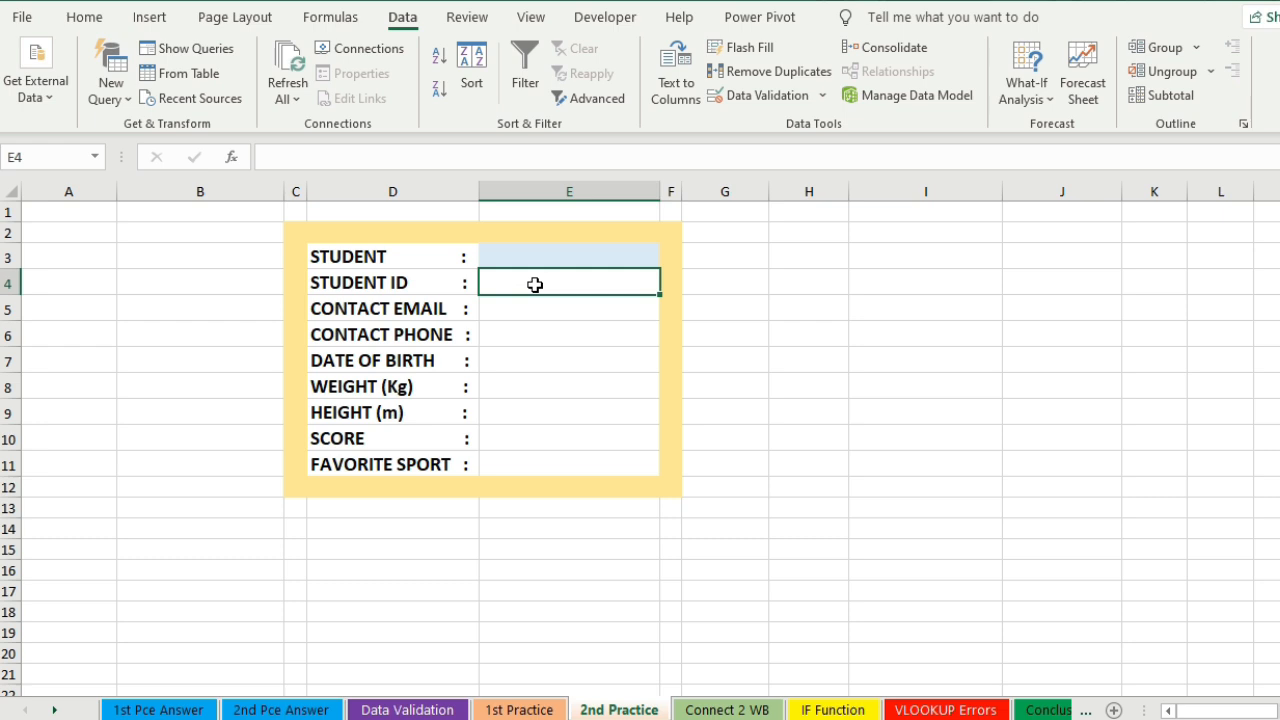
text(=)
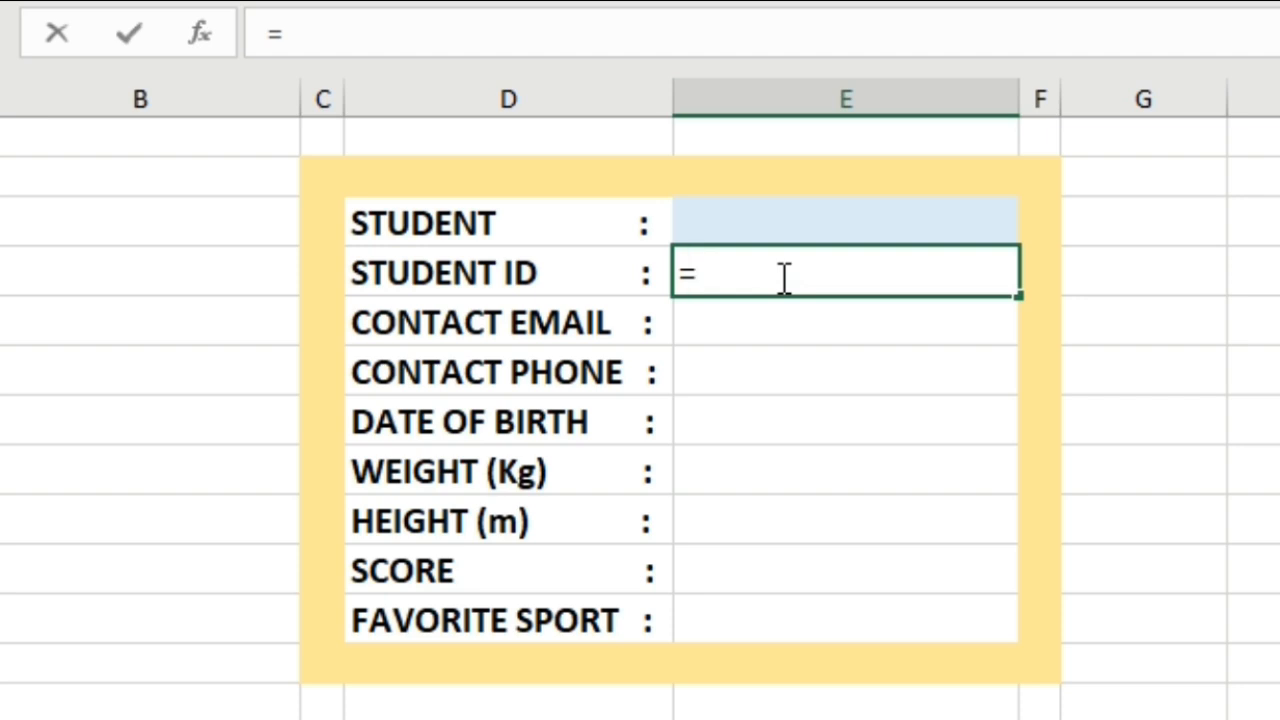
text(vlo)
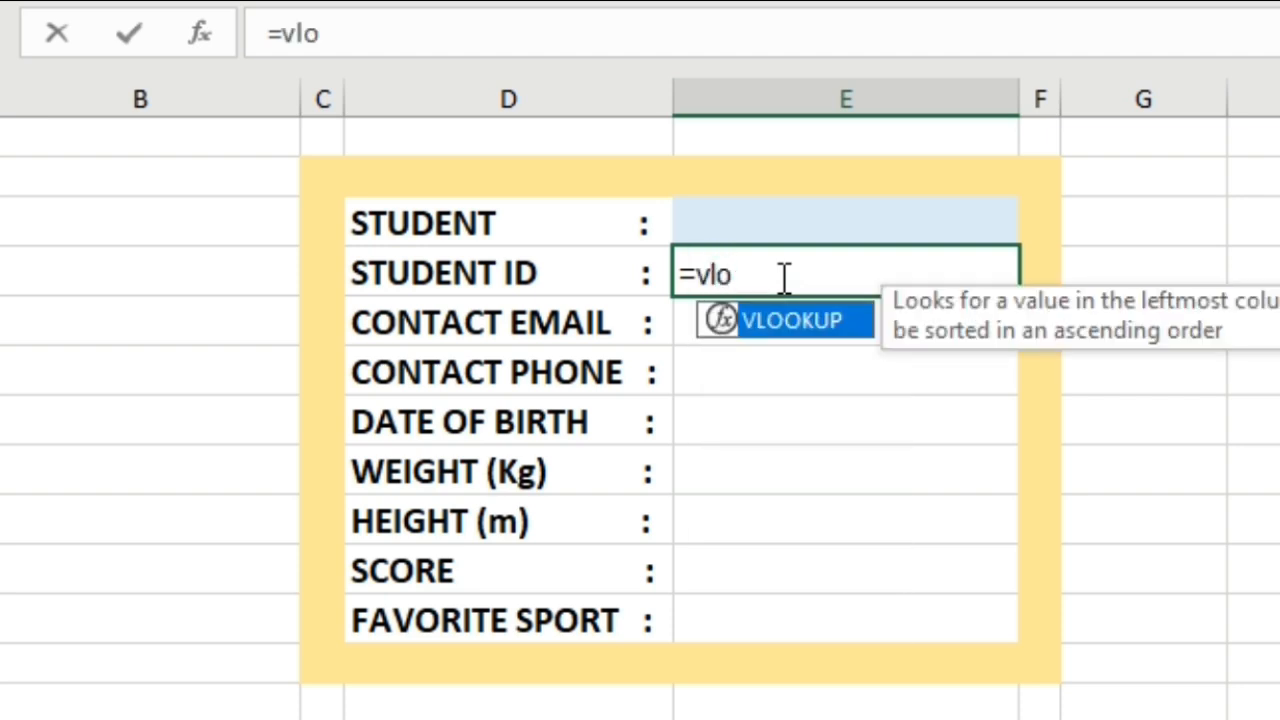
key(Tab)
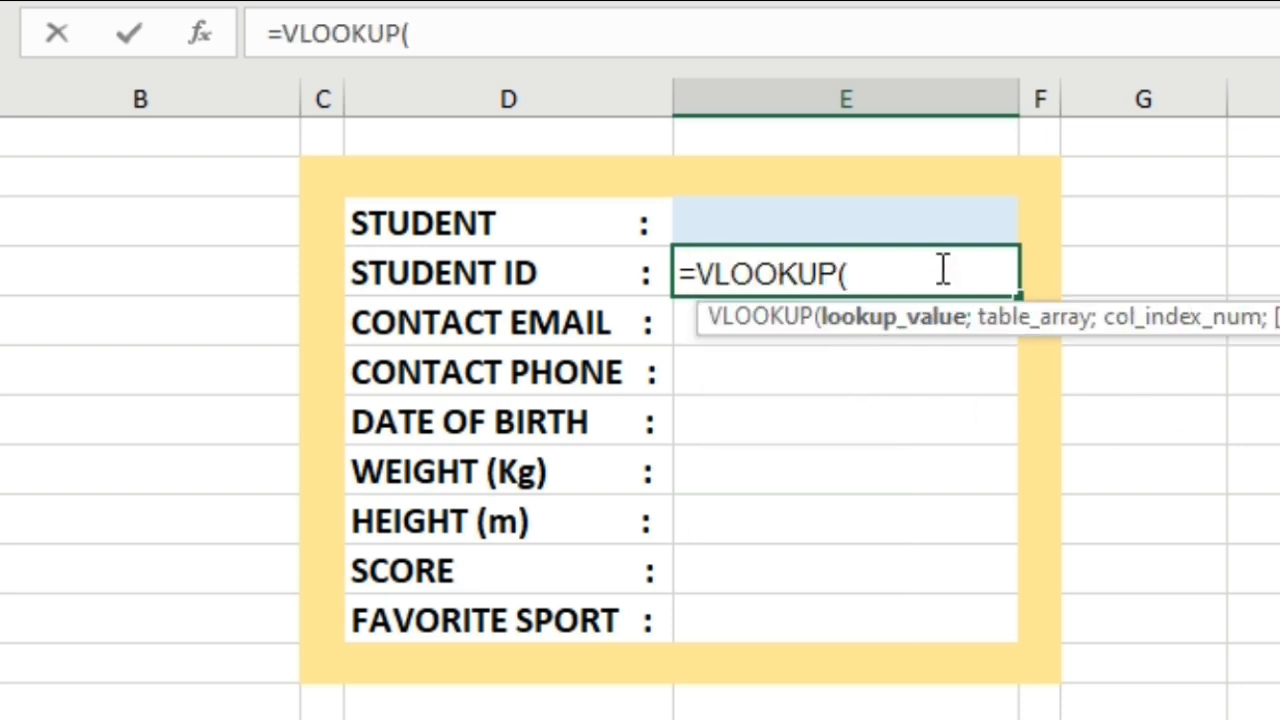
click(889, 223)
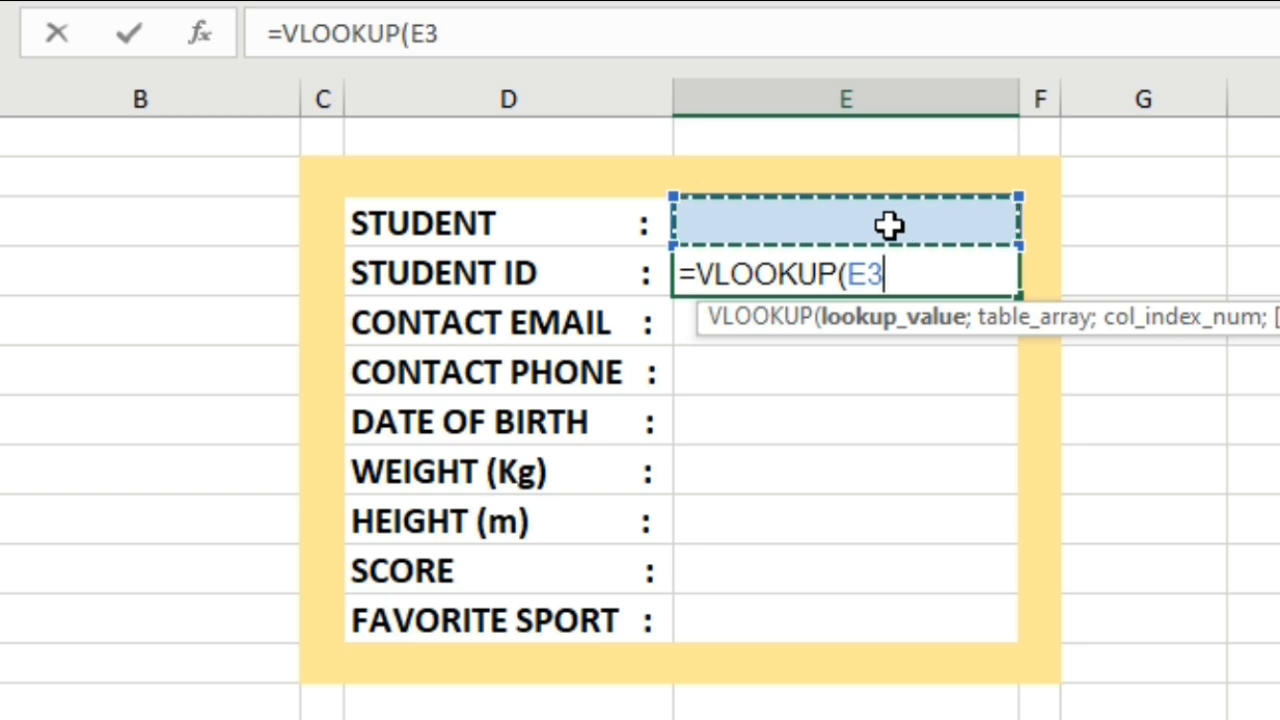
text(;)
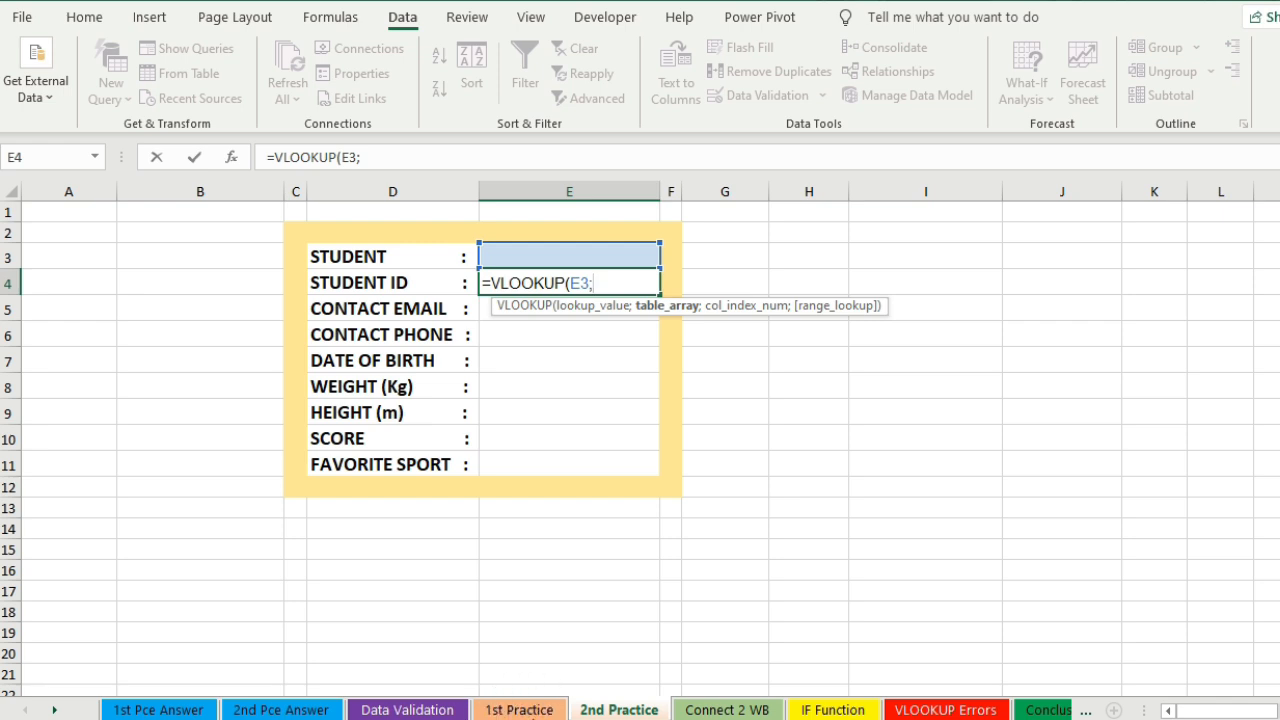
- Set the formula's table array to the student table '1st Practice'!A1:I13 and continue to the column index argument
click(511, 710)
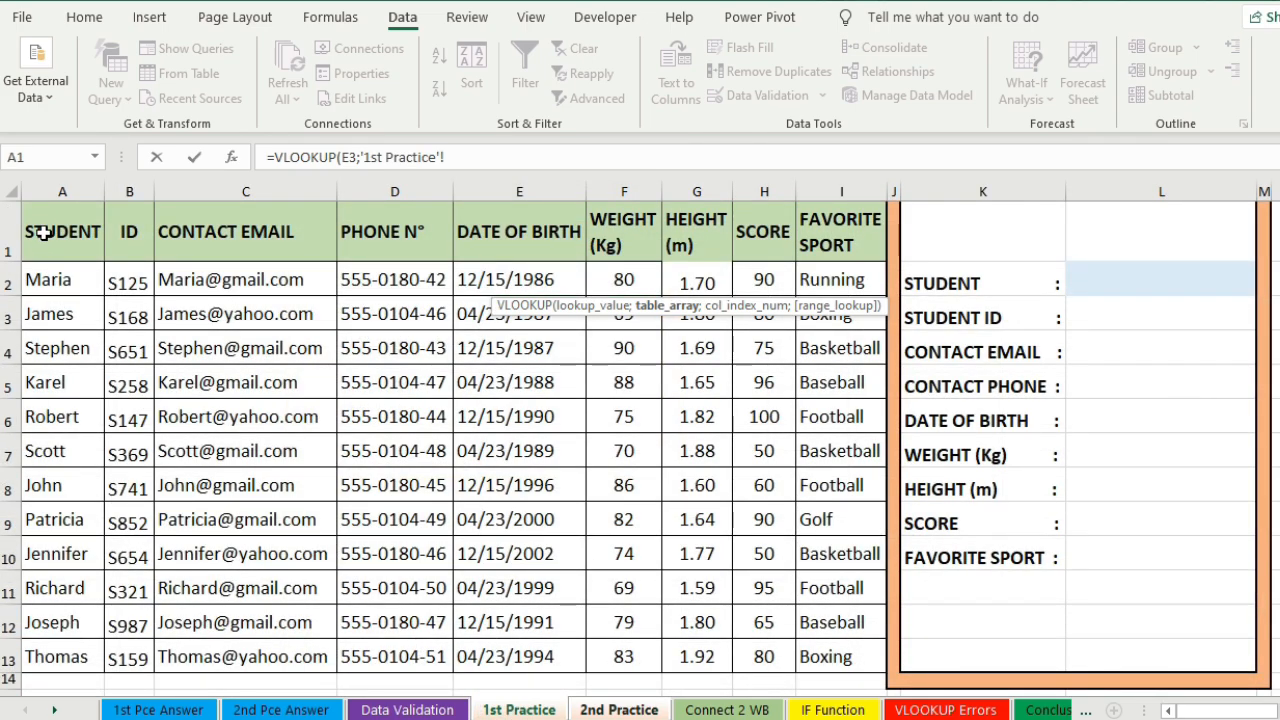
drag(44, 235, 838, 656)
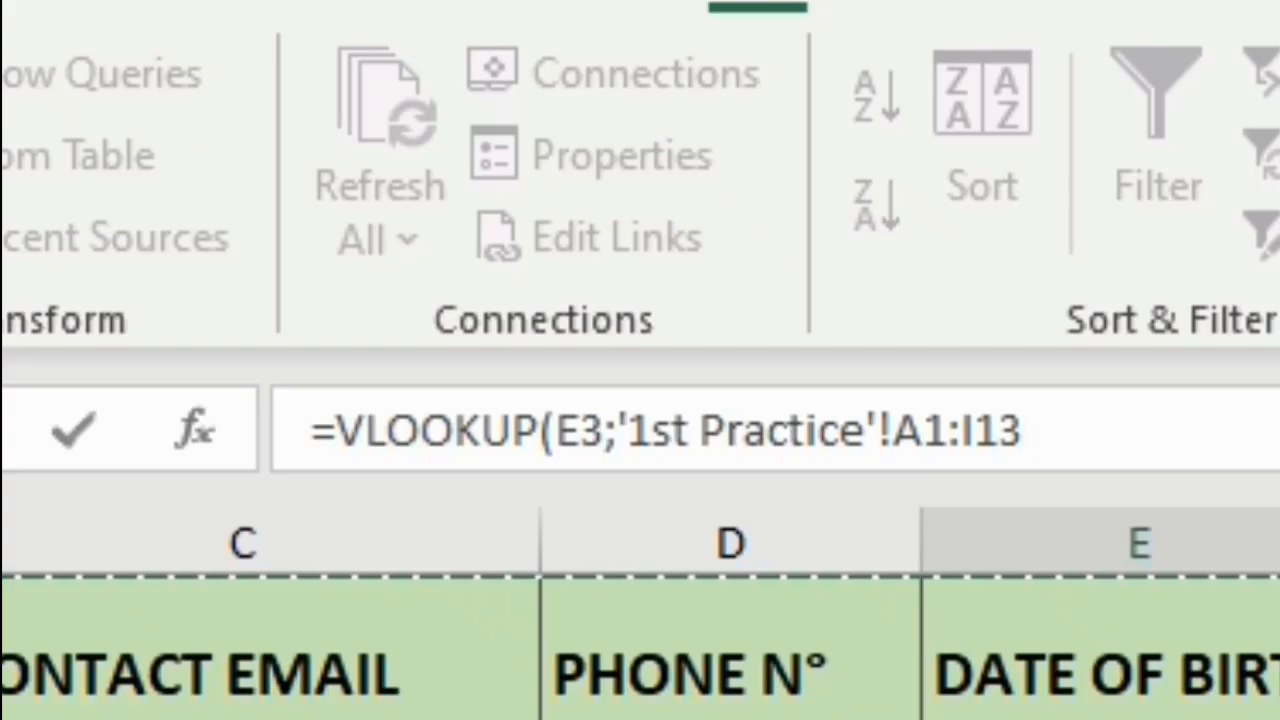
text(;)
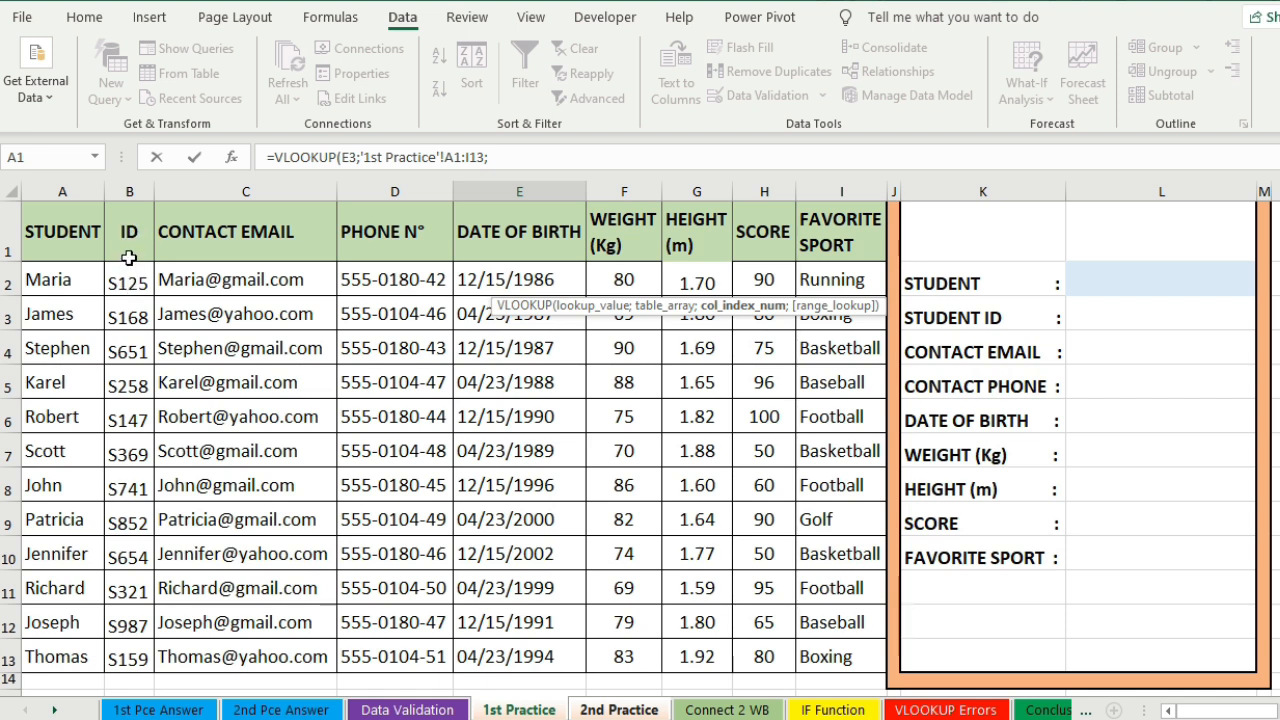
- Complete the student ID formula in E4 with column index 2 and FALSE for an exact match
text(2)
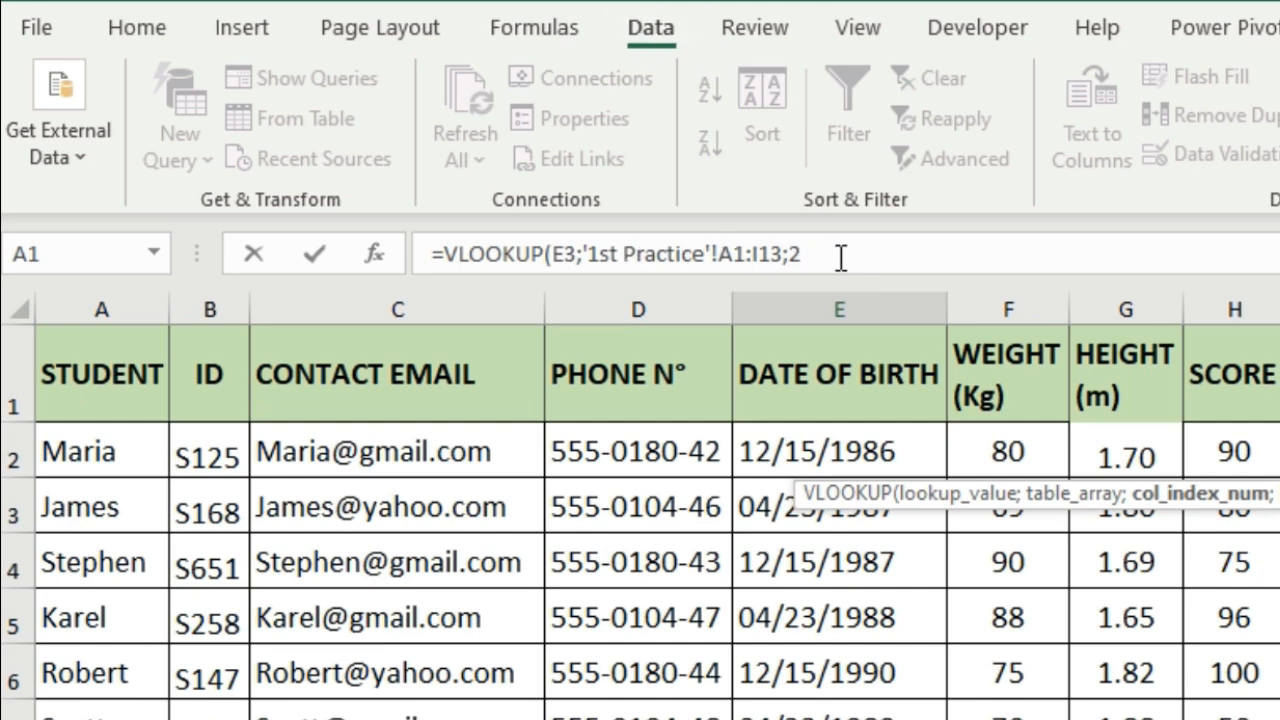
text(;)
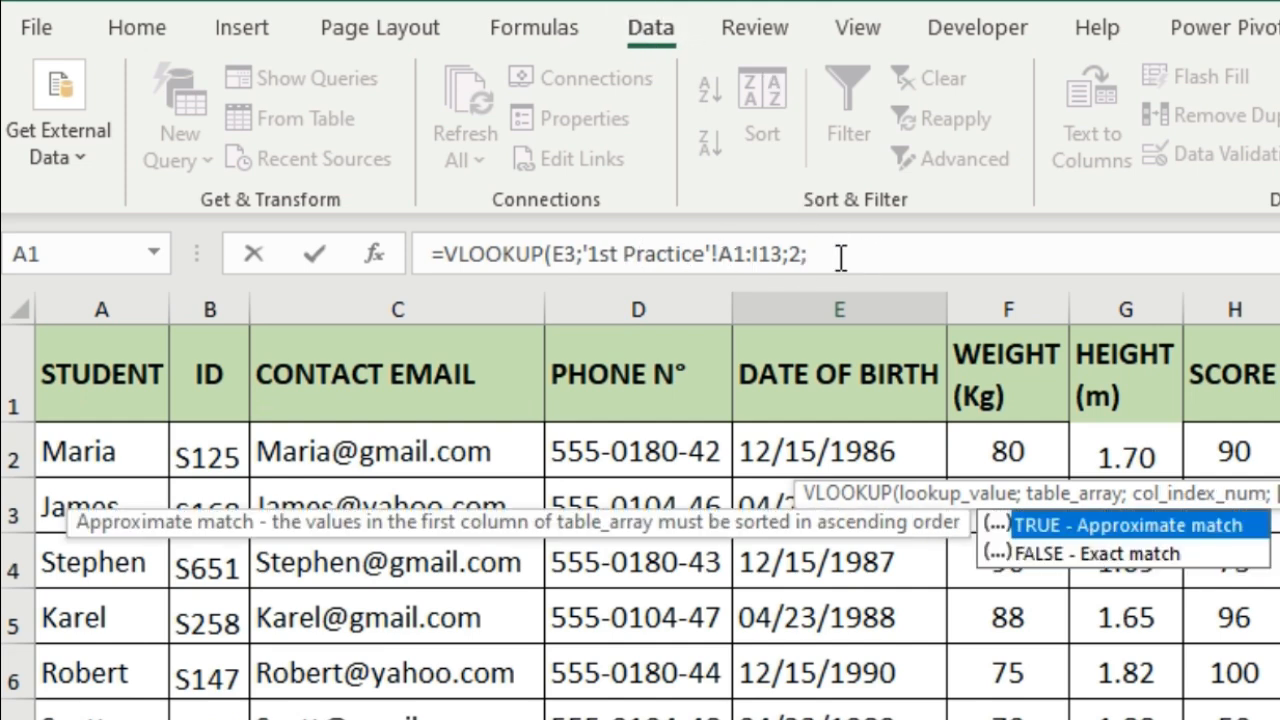
double_click(1069, 553)
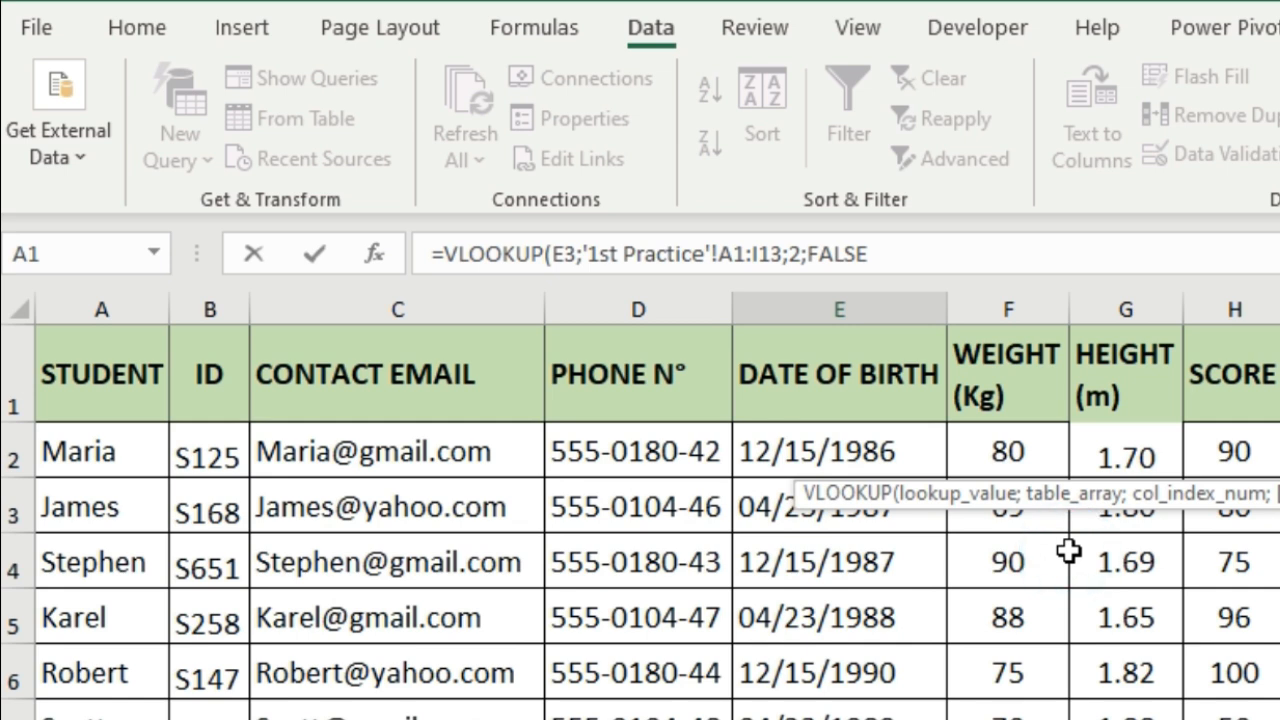
text())
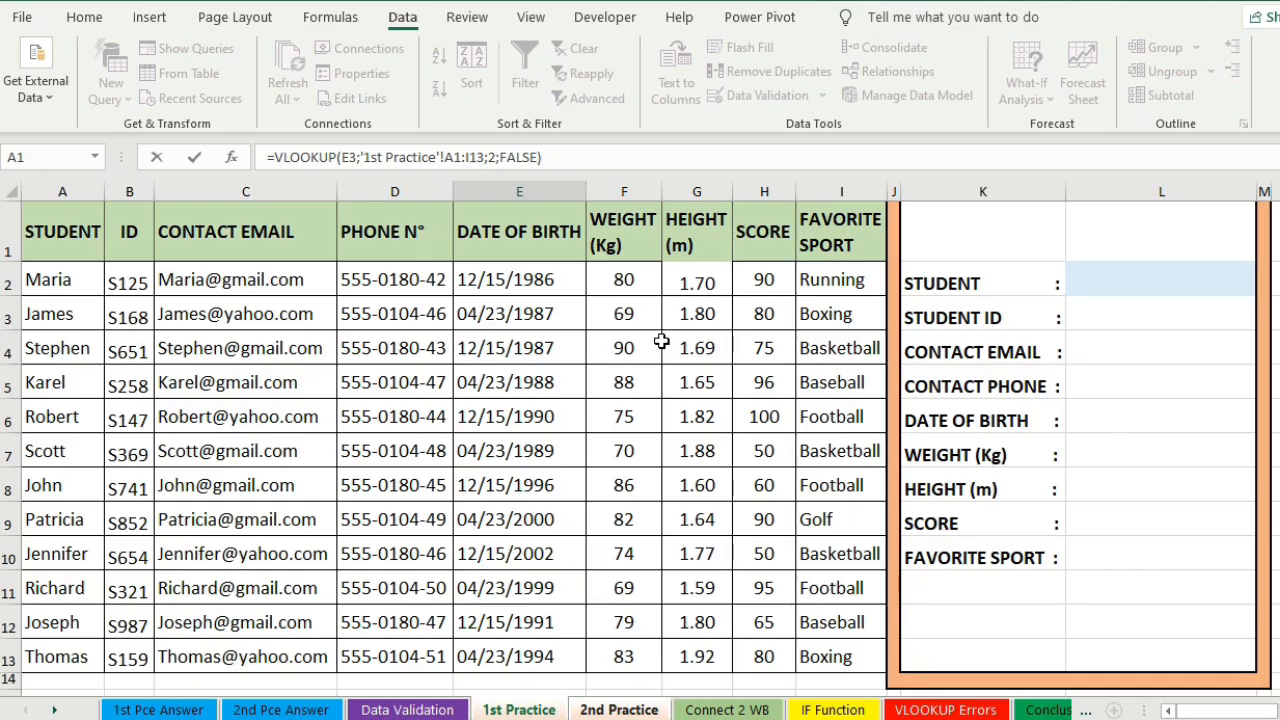
key(Return)
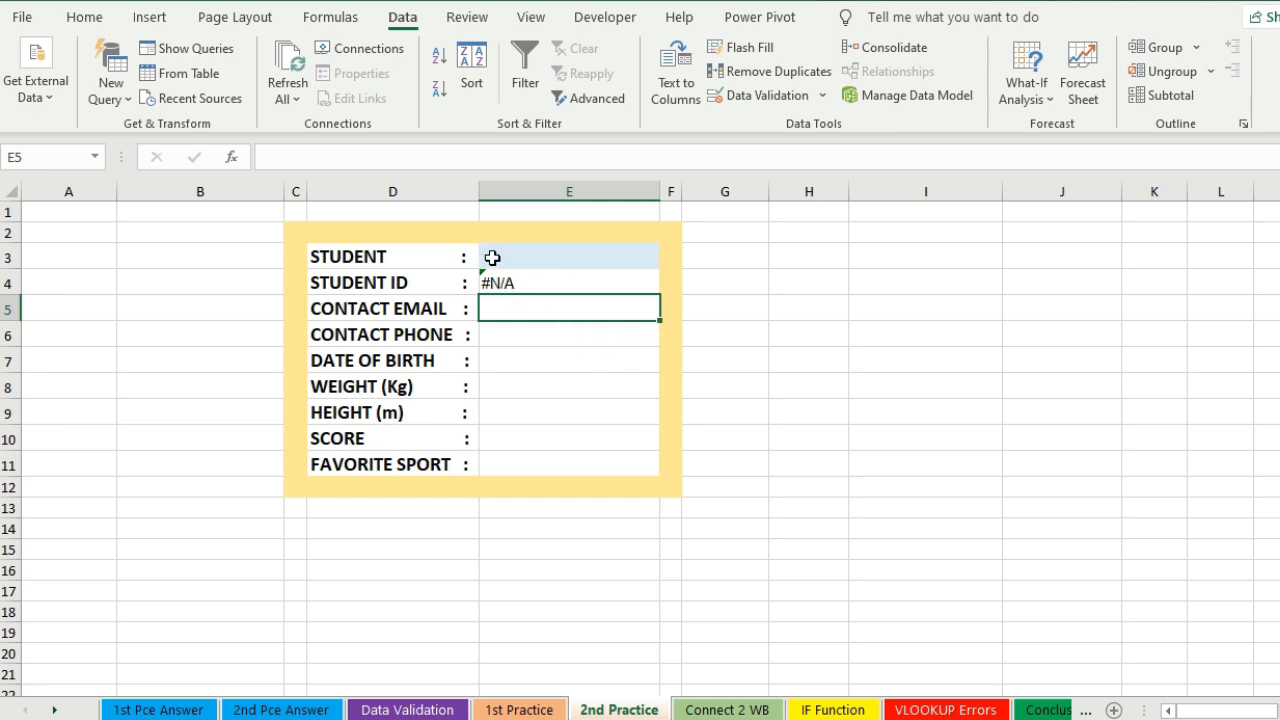
- Enter a student's first name in E3 and check the returned ID against the table on the 1st Practice sheet
click(534, 257)
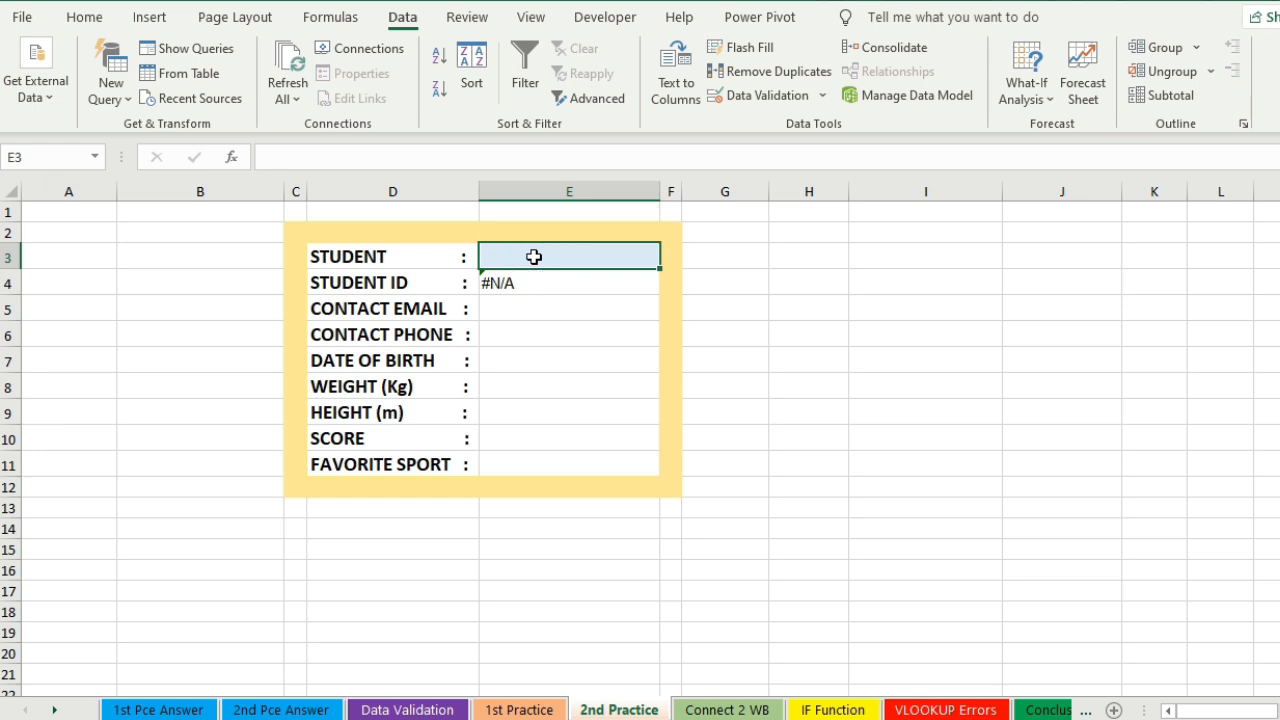
text(Scott)
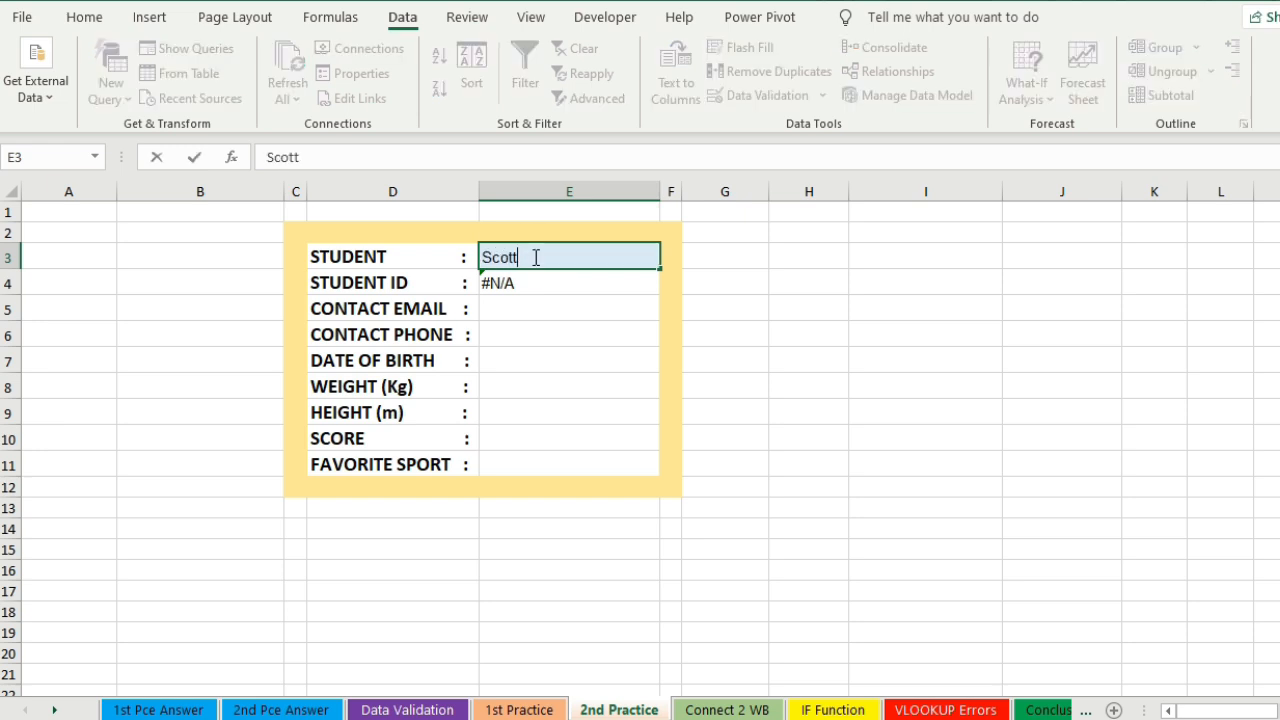
key(Return)
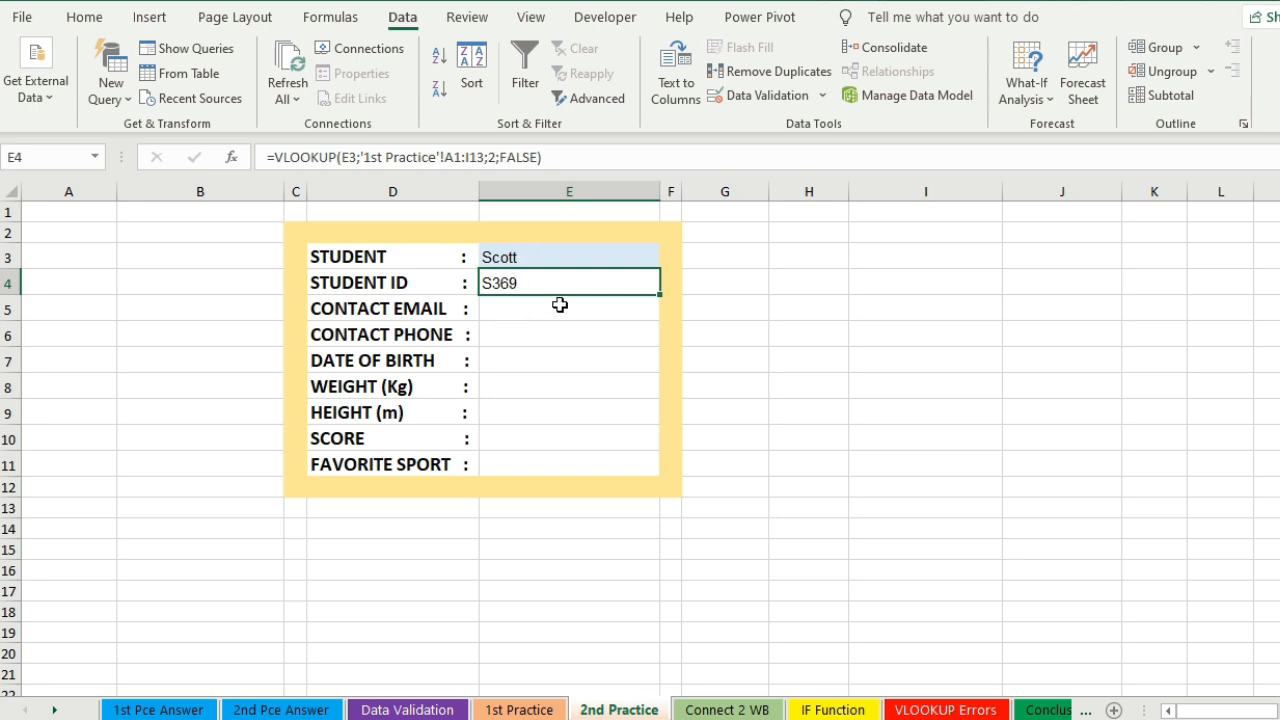
click(904, 356)
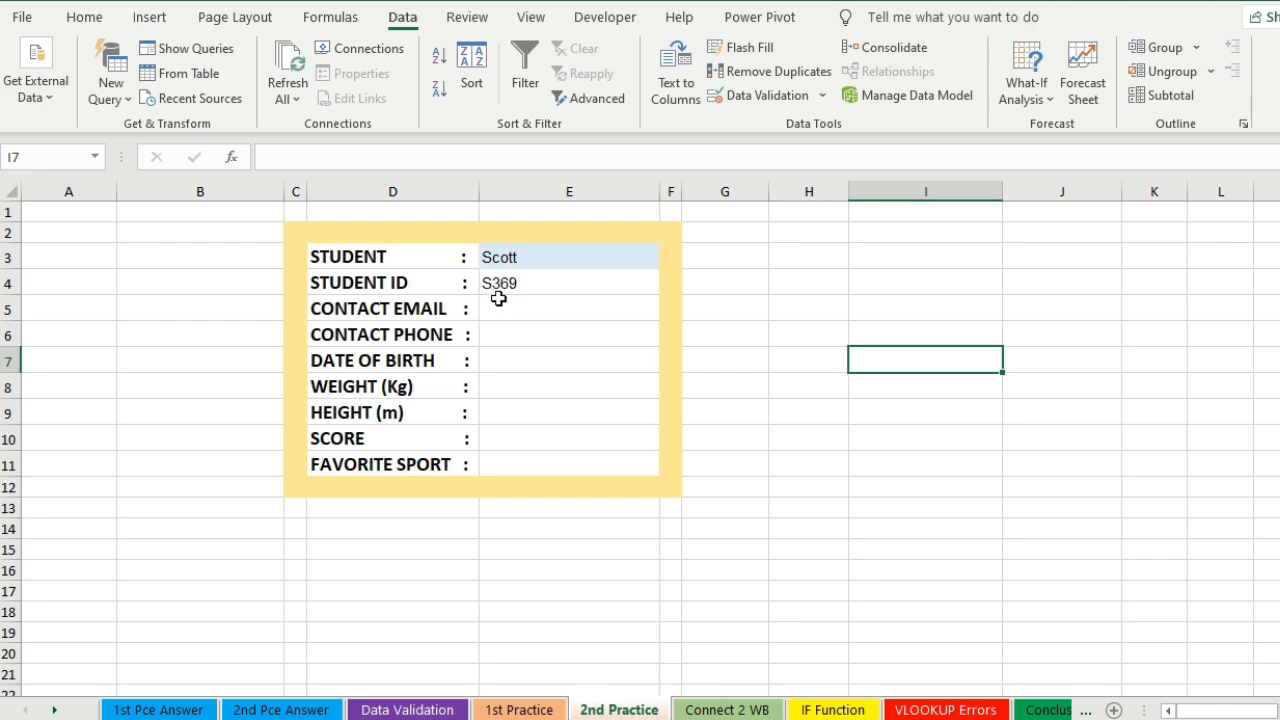
click(520, 710)
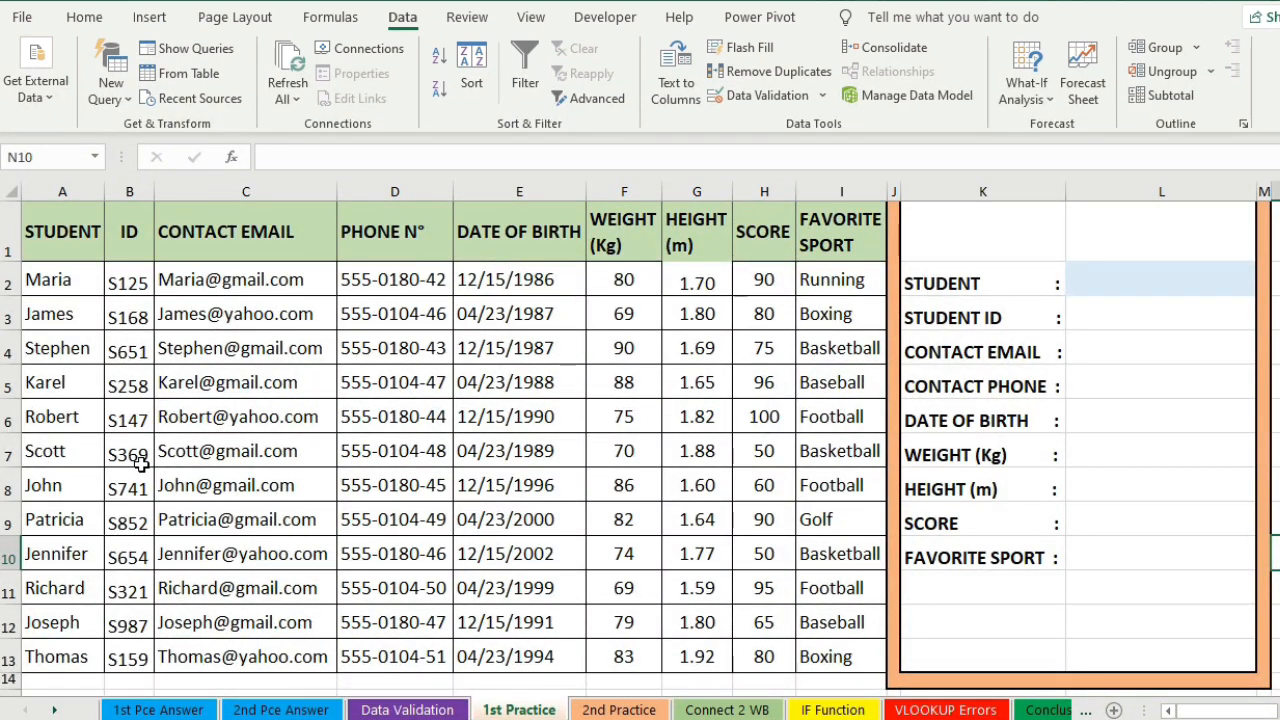
click(619, 710)
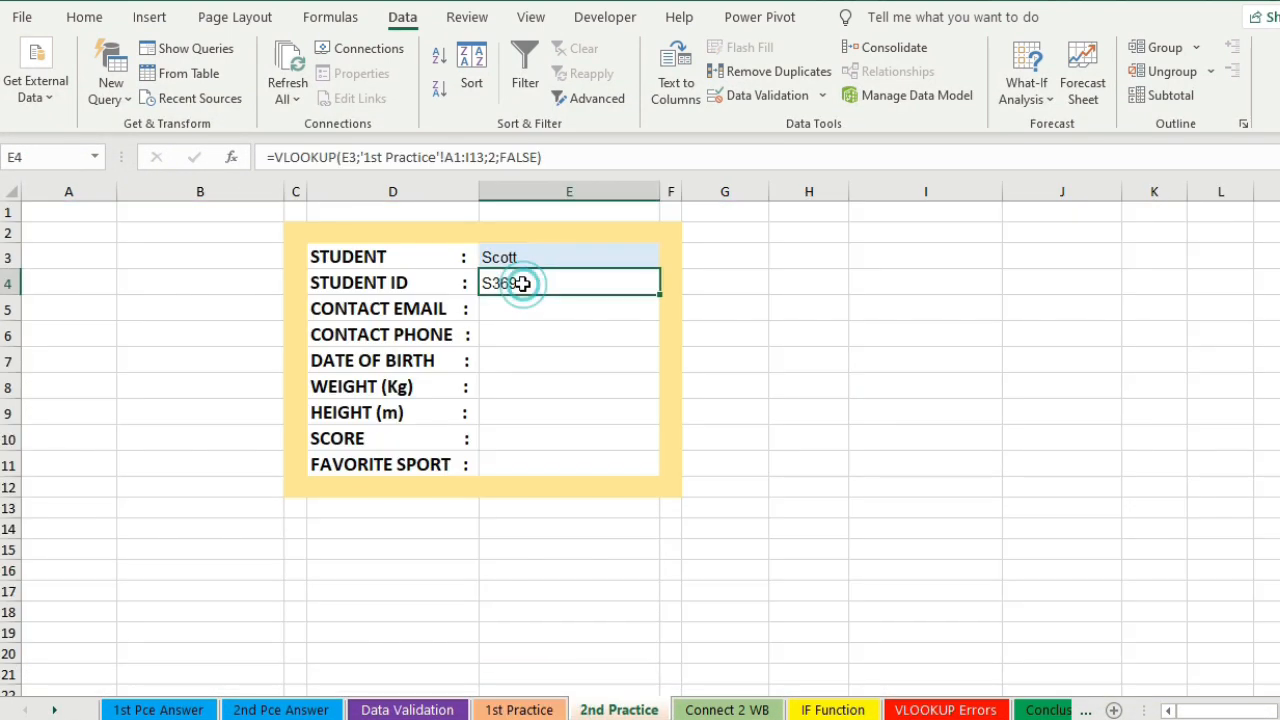
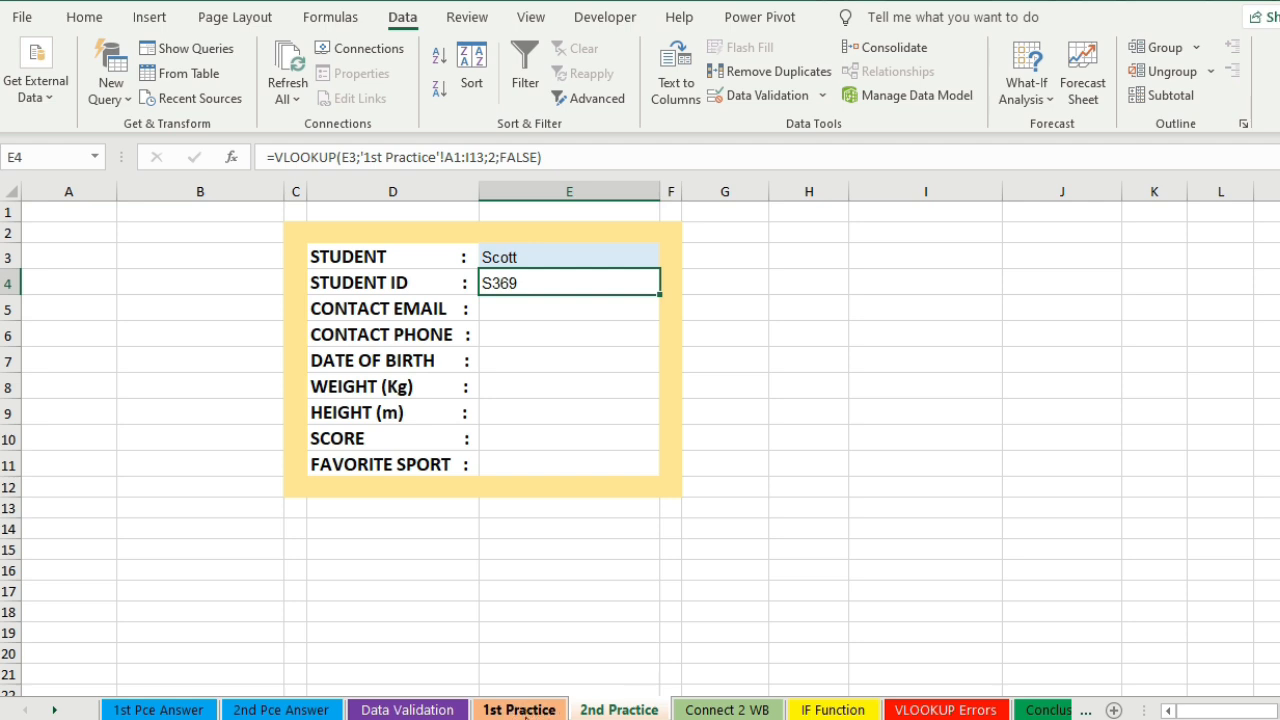
click(521, 710)
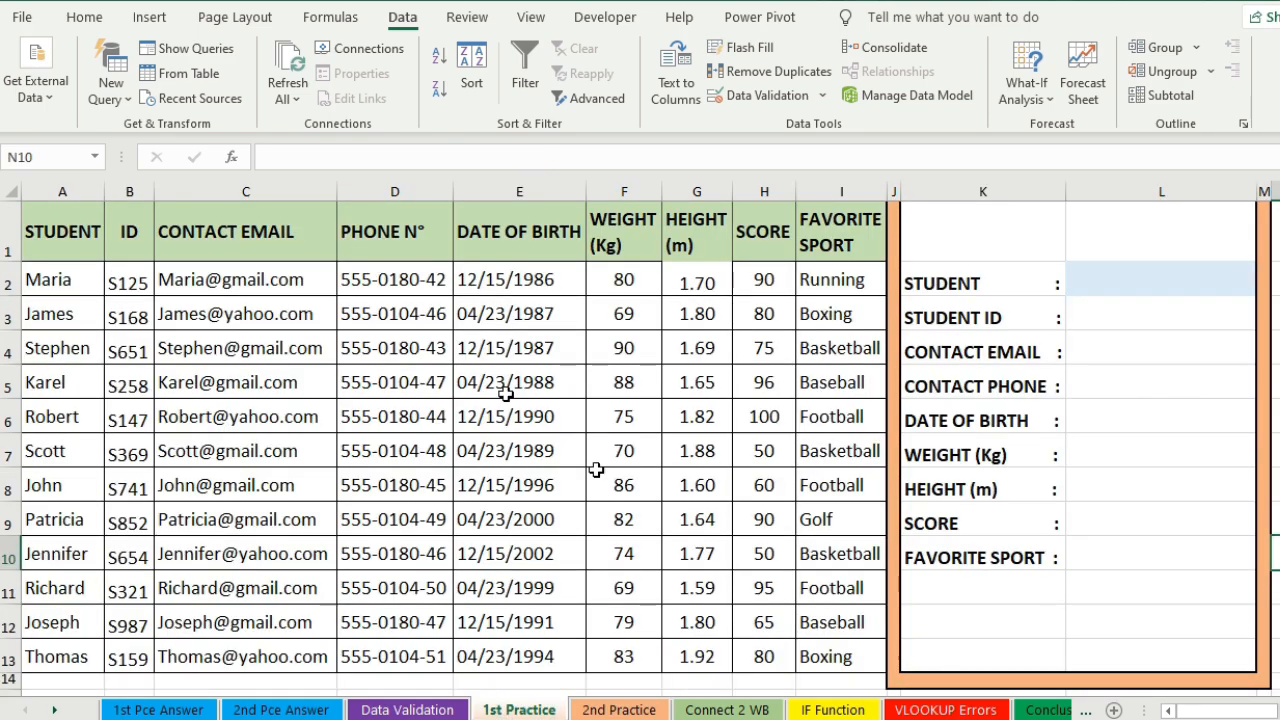
click(619, 708)
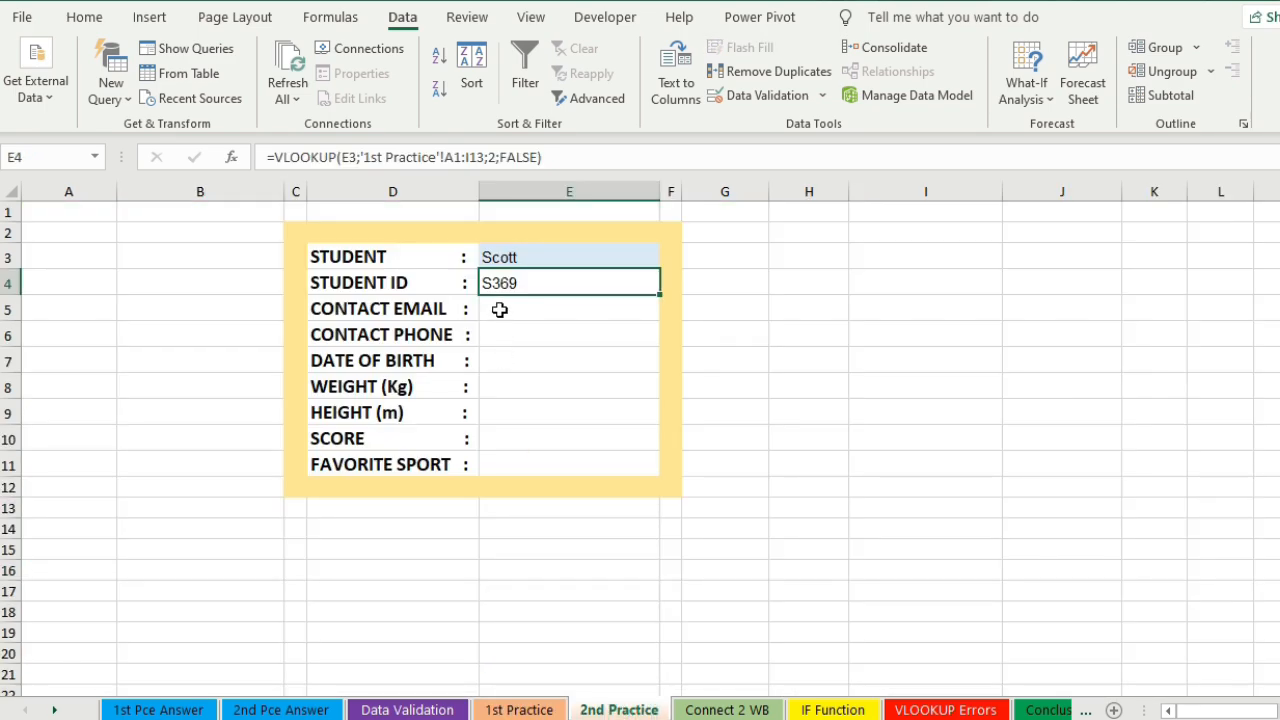
- Begin a VLOOKUP formula in the contact email cell E5 with lookup value E3 and table array '1st Practice'!A1:I13
click(499, 310)
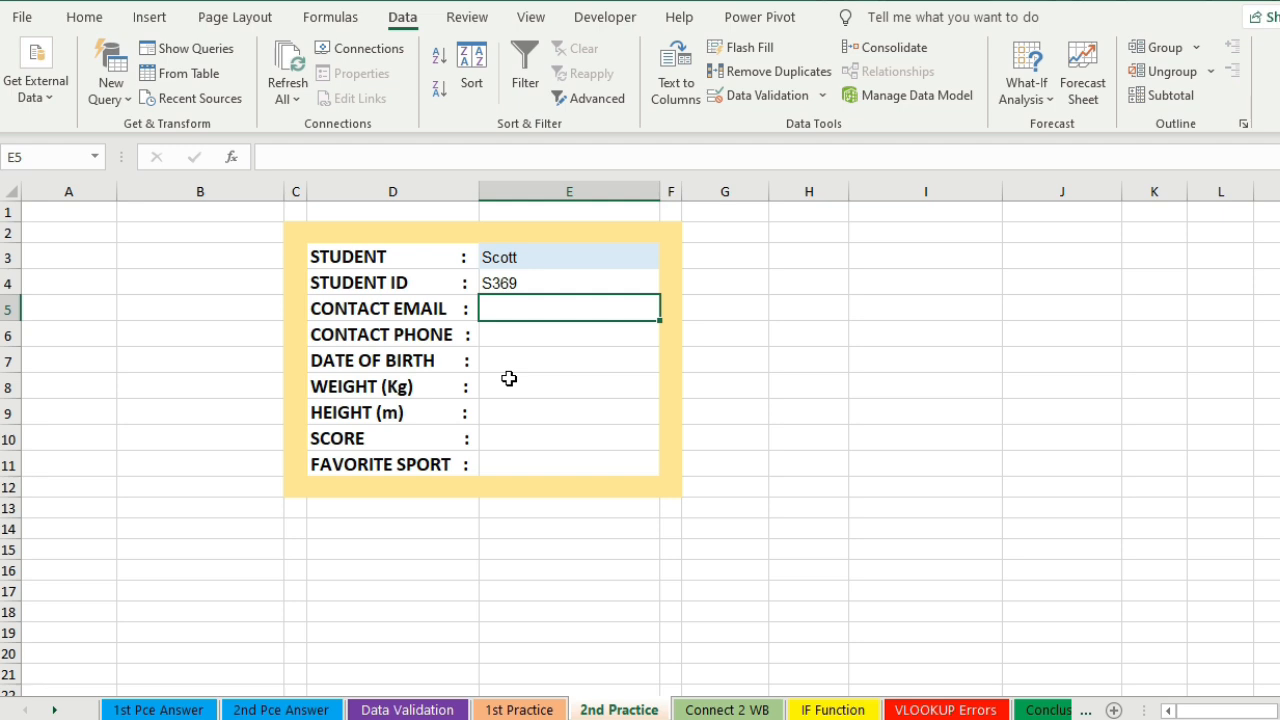
text(=vlo)
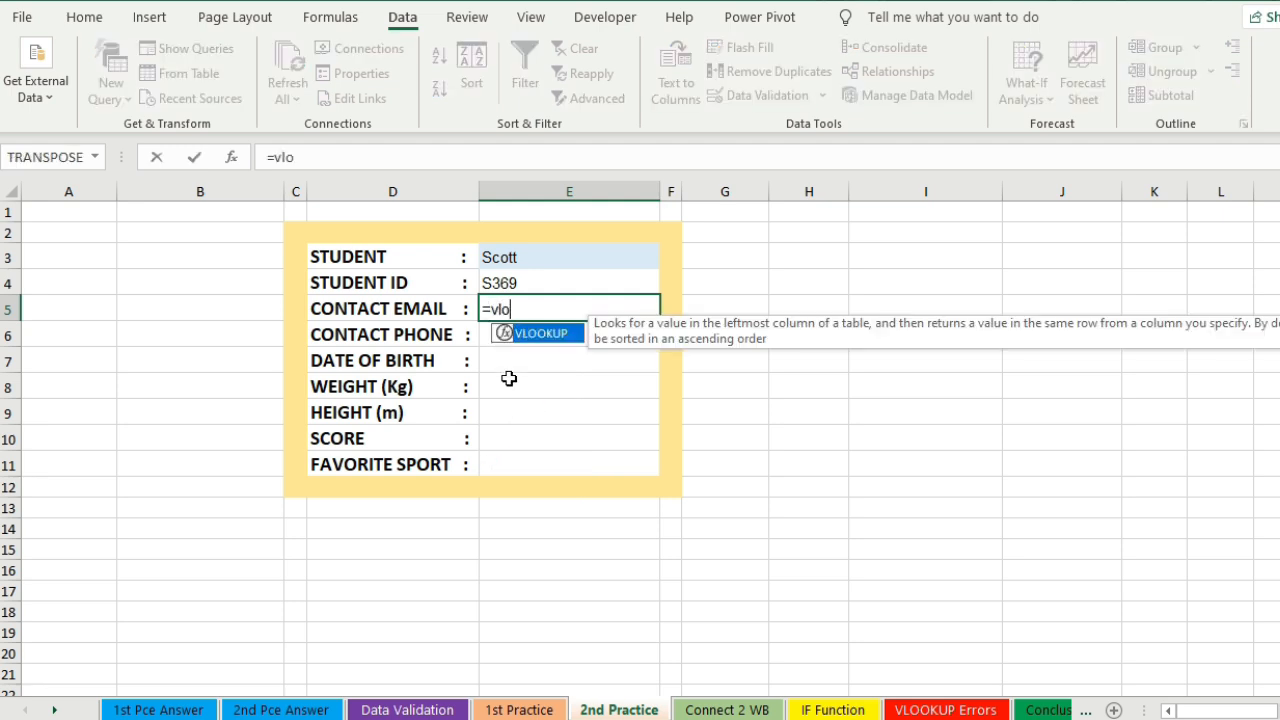
key(Tab)
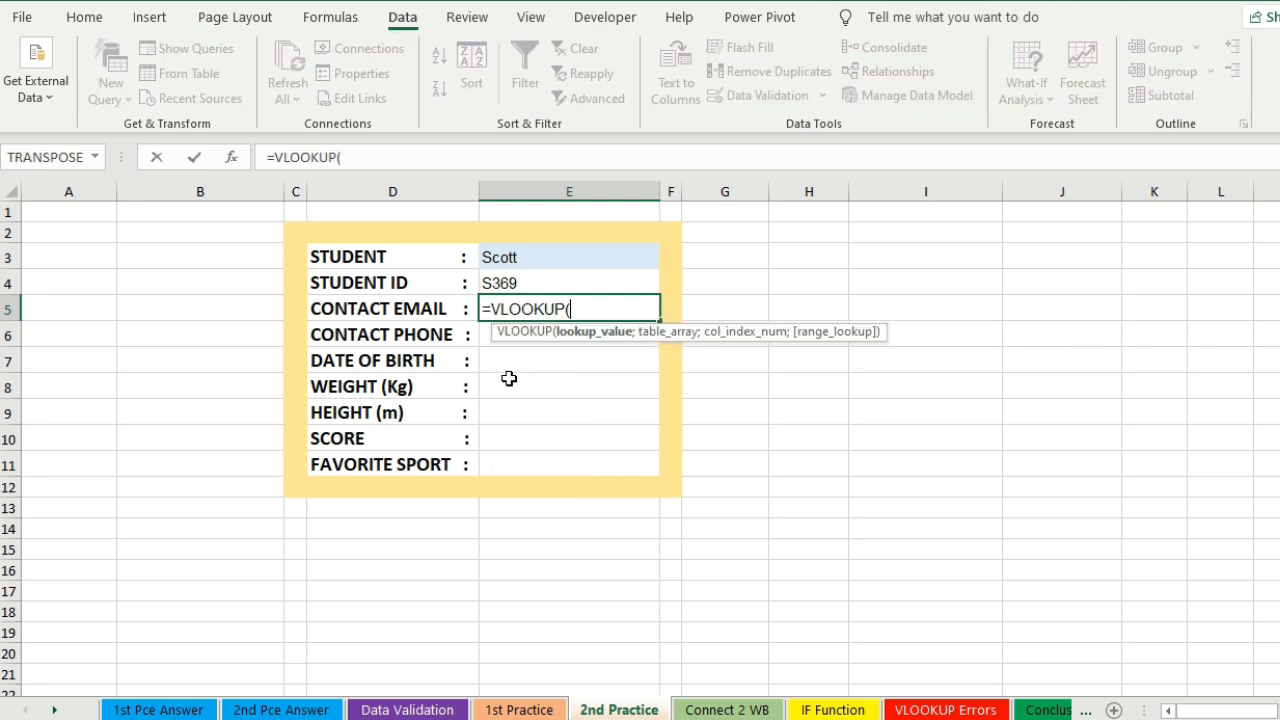
click(560, 258)
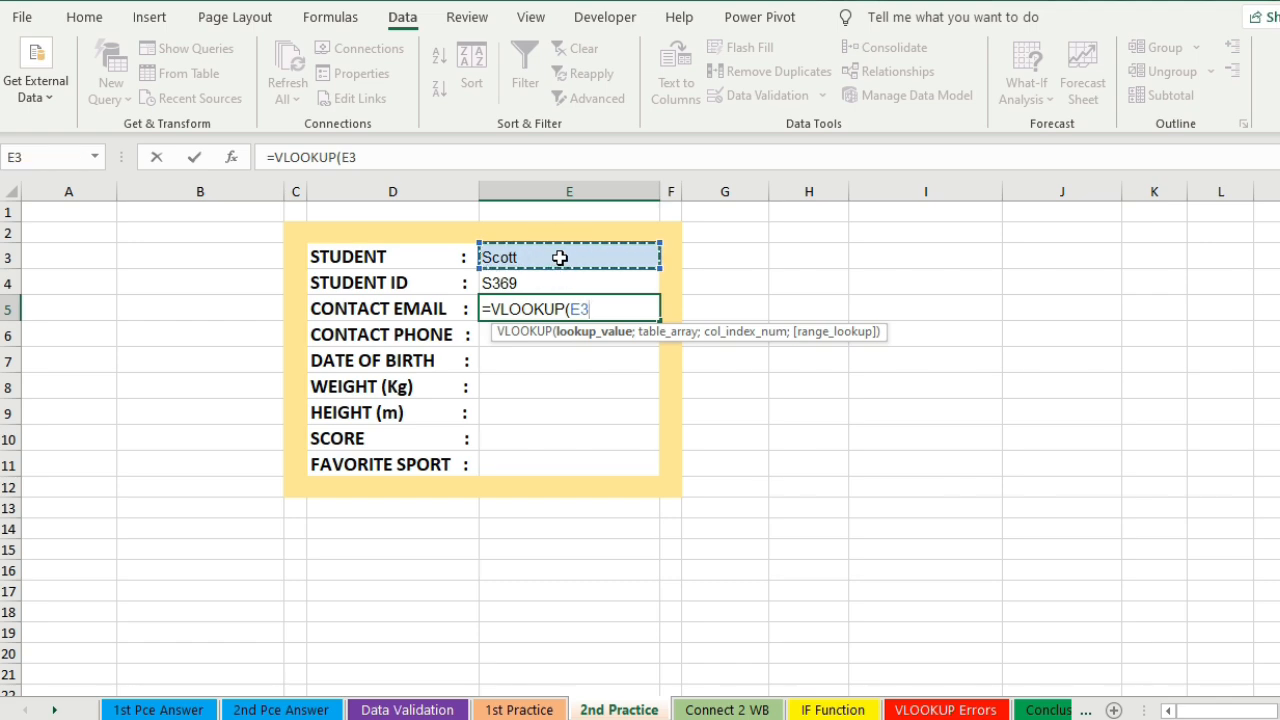
text(;)
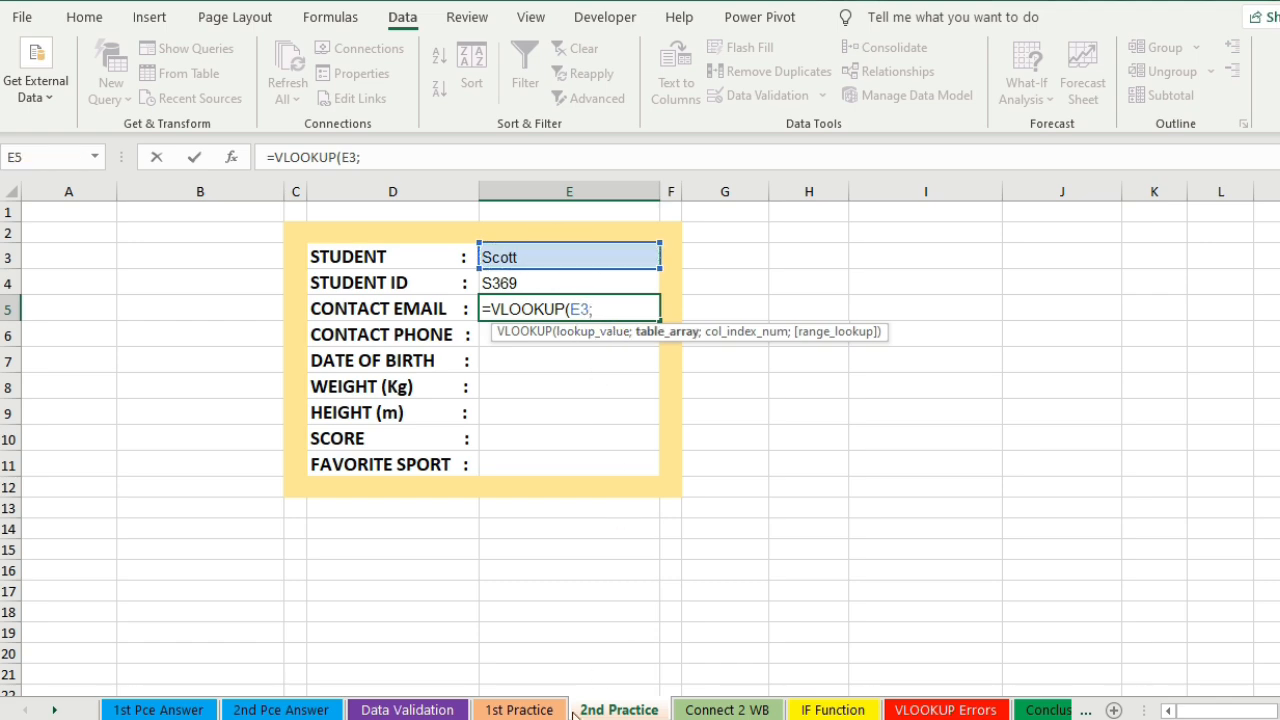
click(516, 710)
drag(37, 231, 838, 654)
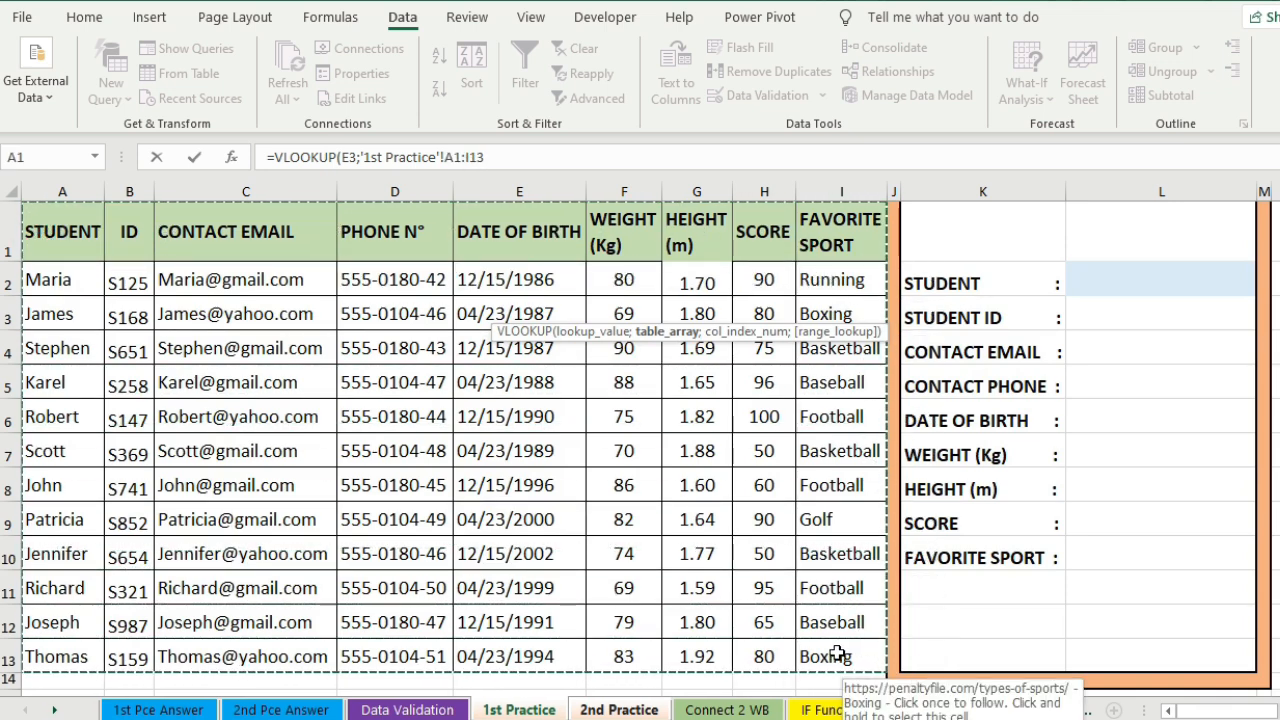
text(;)
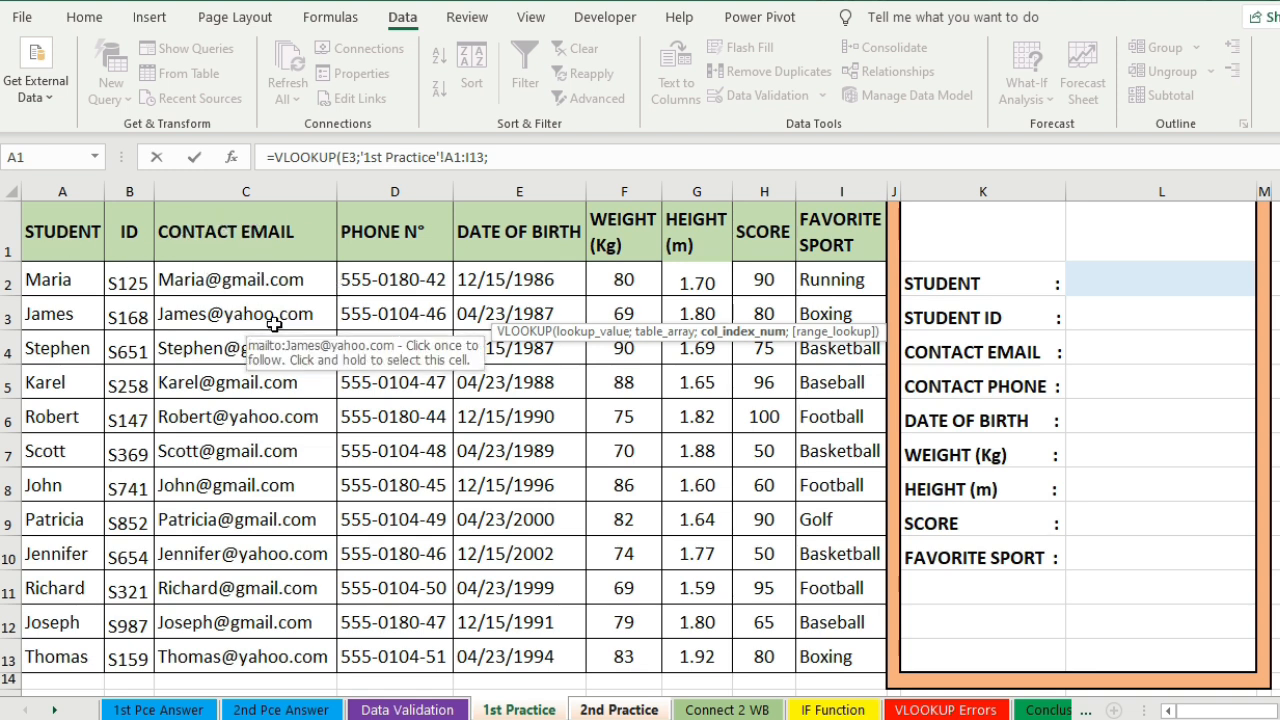
- Complete the contact email formula with column index 3 and FALSE for an exact match
text(3;)
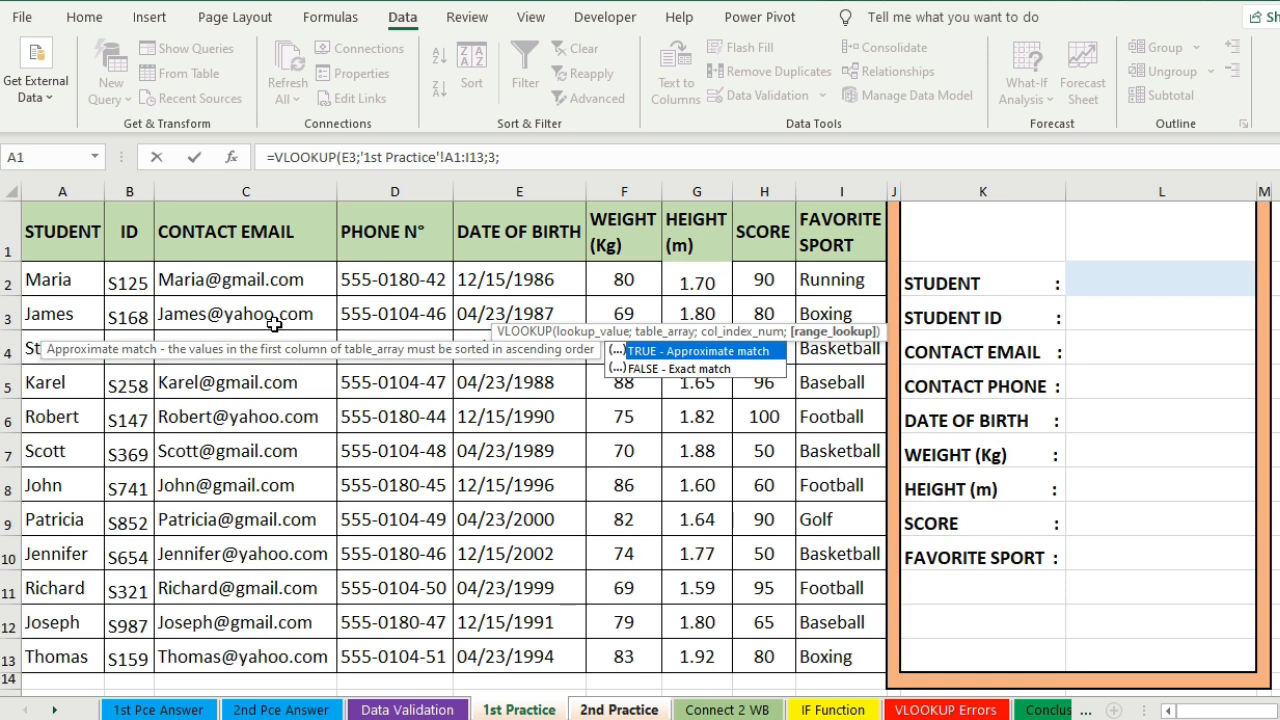
key(Down)
key(Tab)
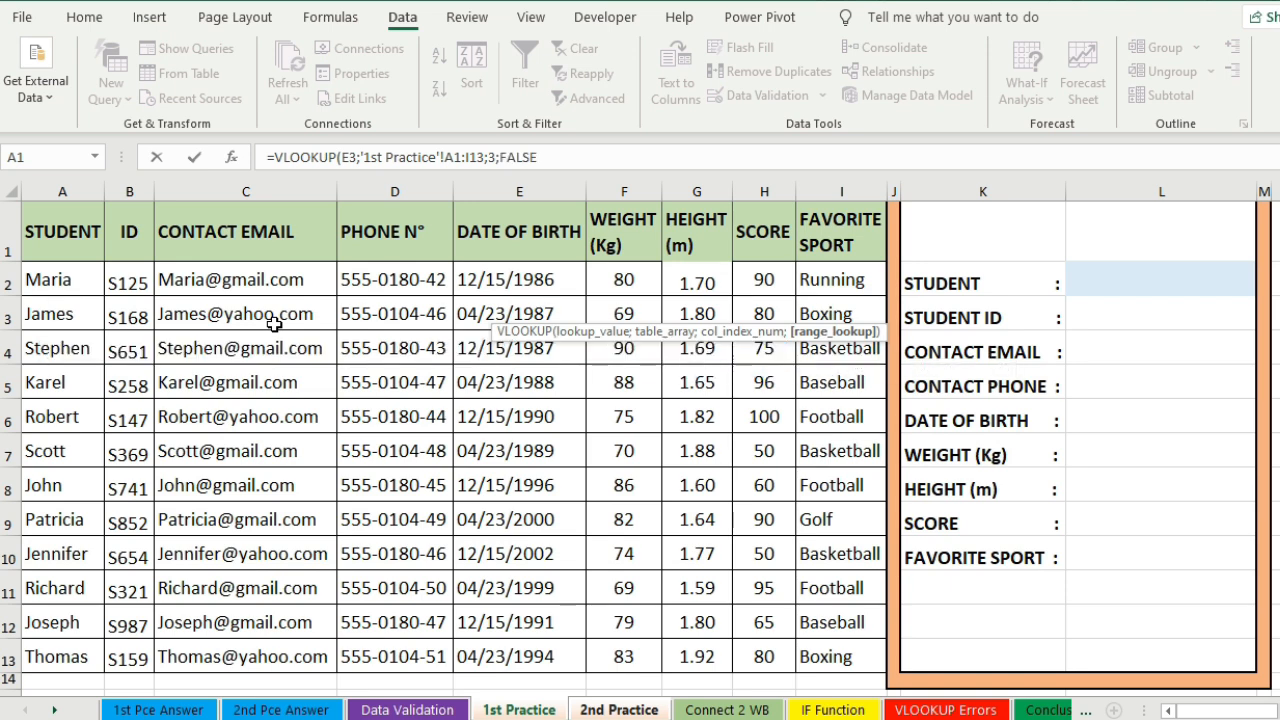
text())
key(Return)
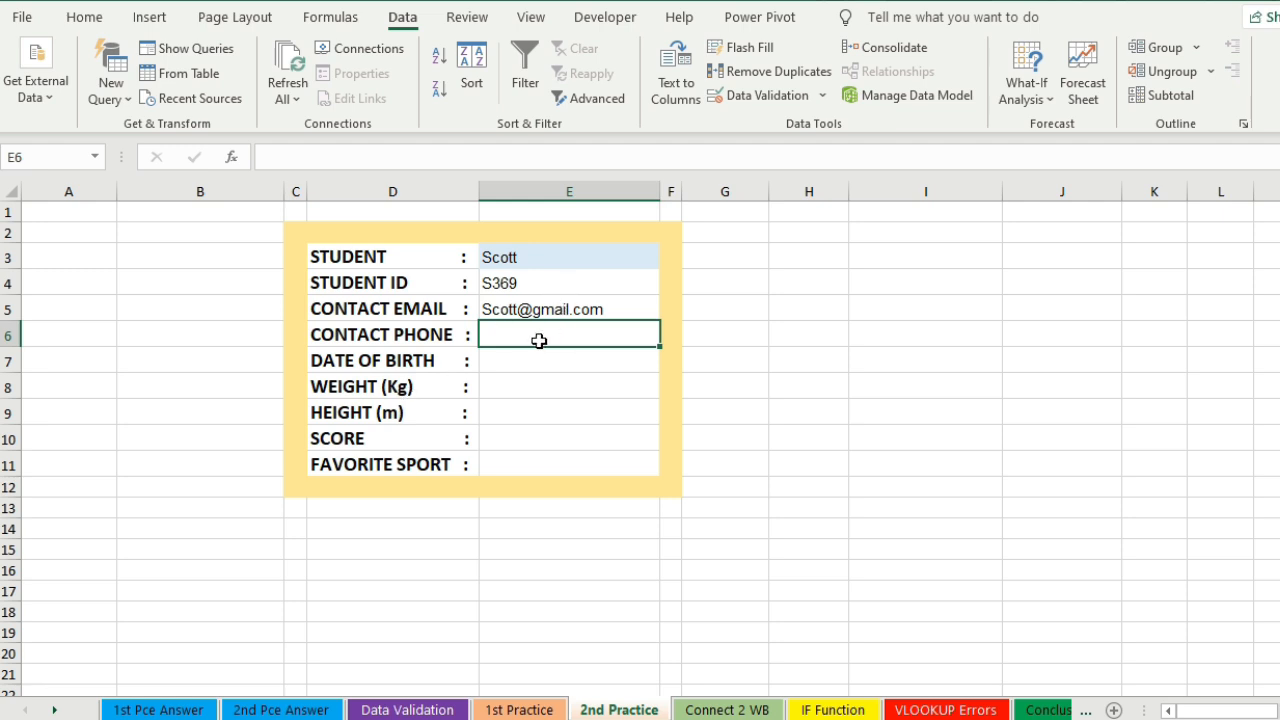
- Try to fill the contact email formula from E5 down to the favorite sport cell E11 with its relative references
click(619, 316)
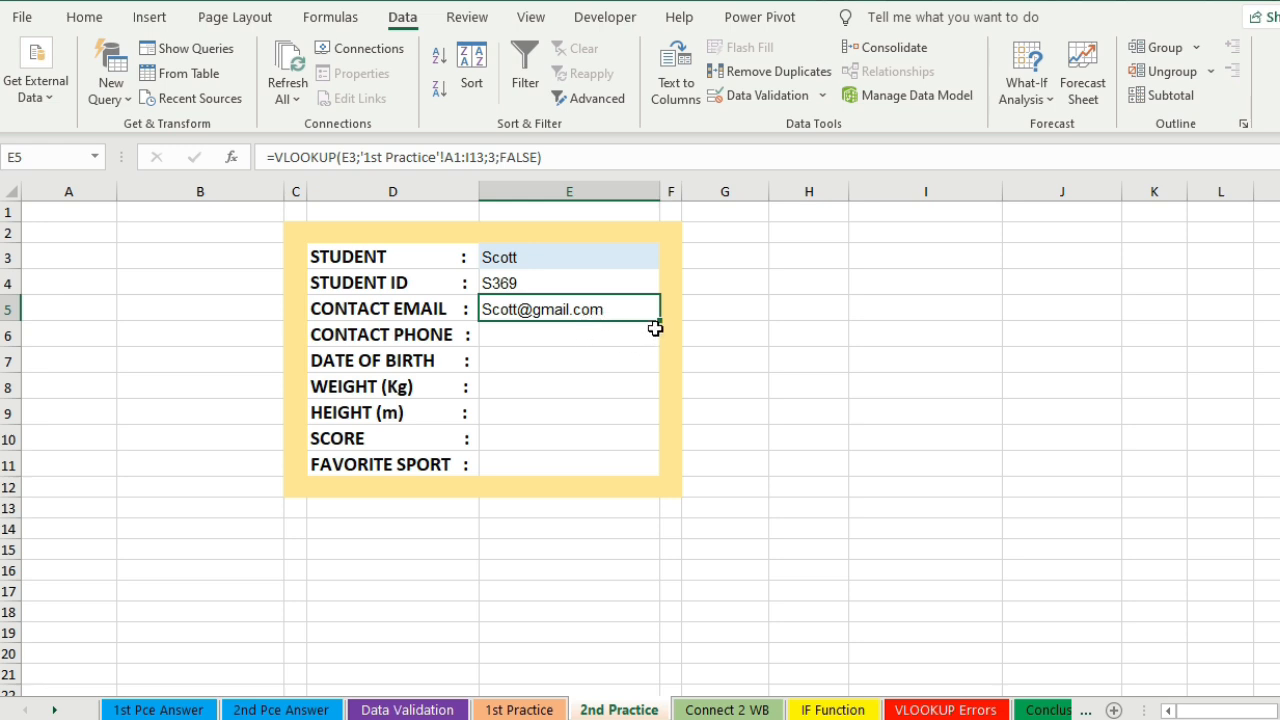
drag(660, 321, 655, 478)
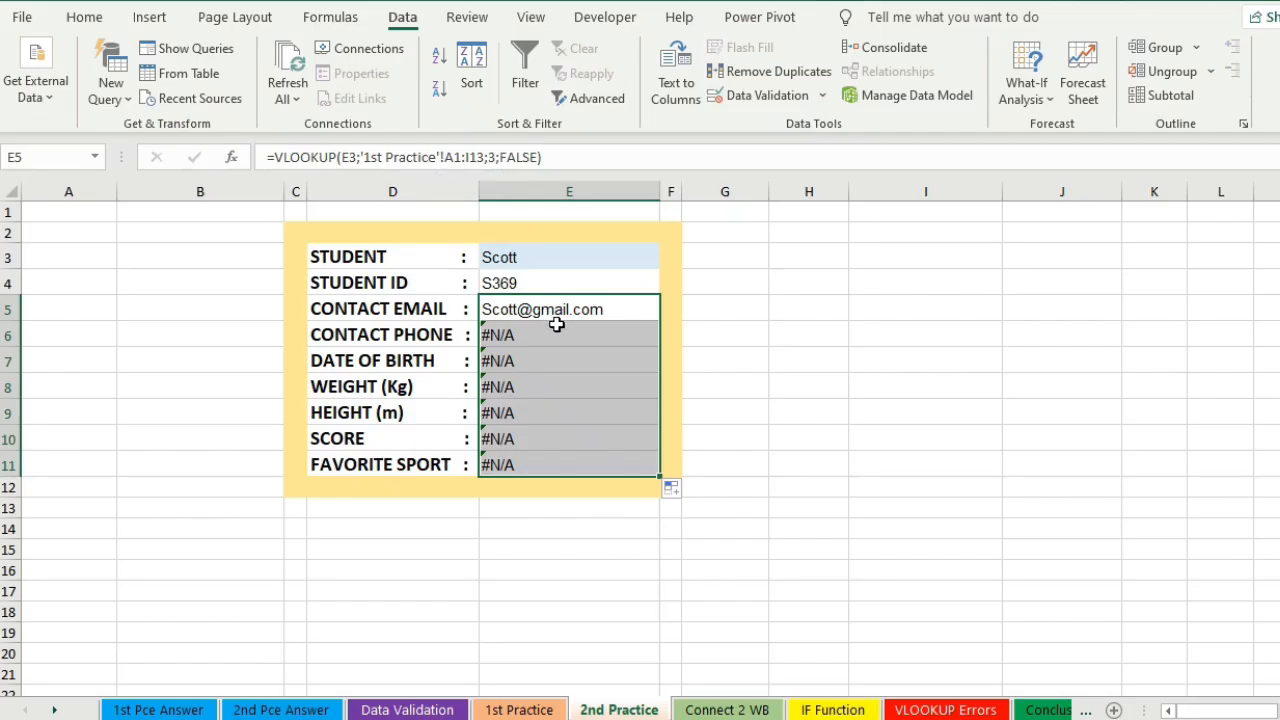
- Make the E5 formula's references absolute as $E$3 and $A$1:$I$13, and fill it down through the favorite sport cell E11
click(561, 310)
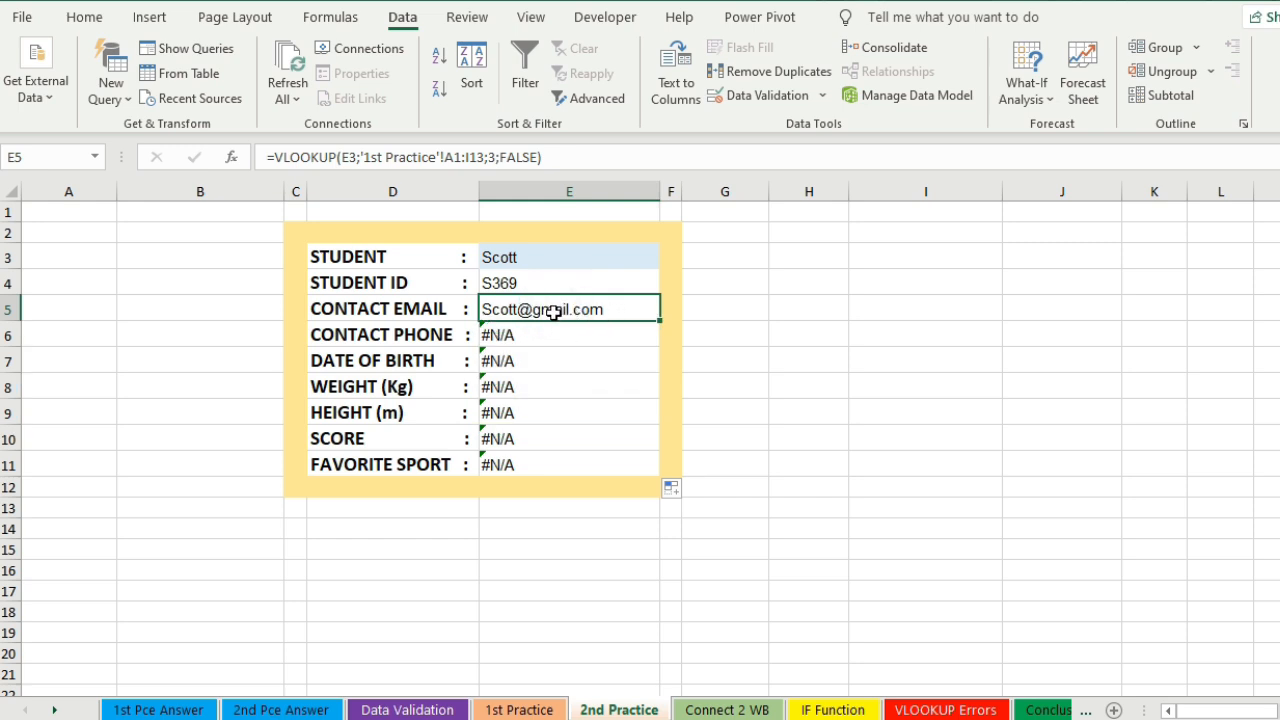
click(452, 157)
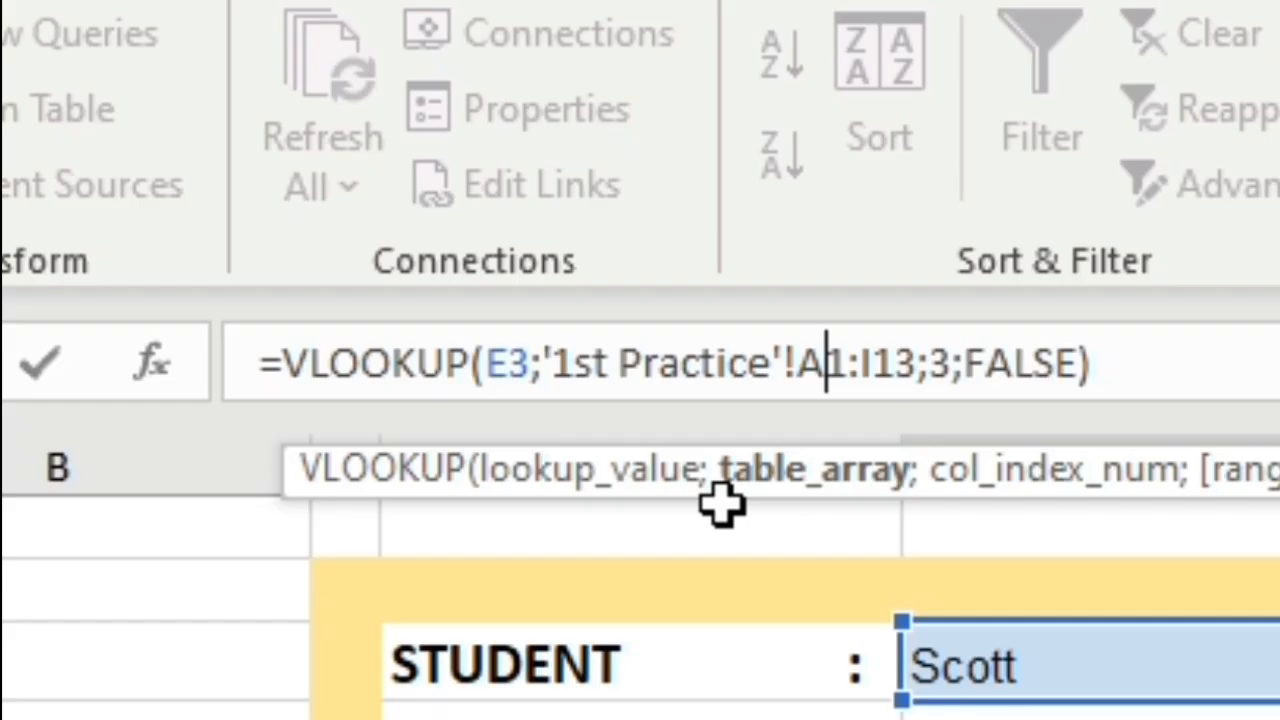
key(F4)
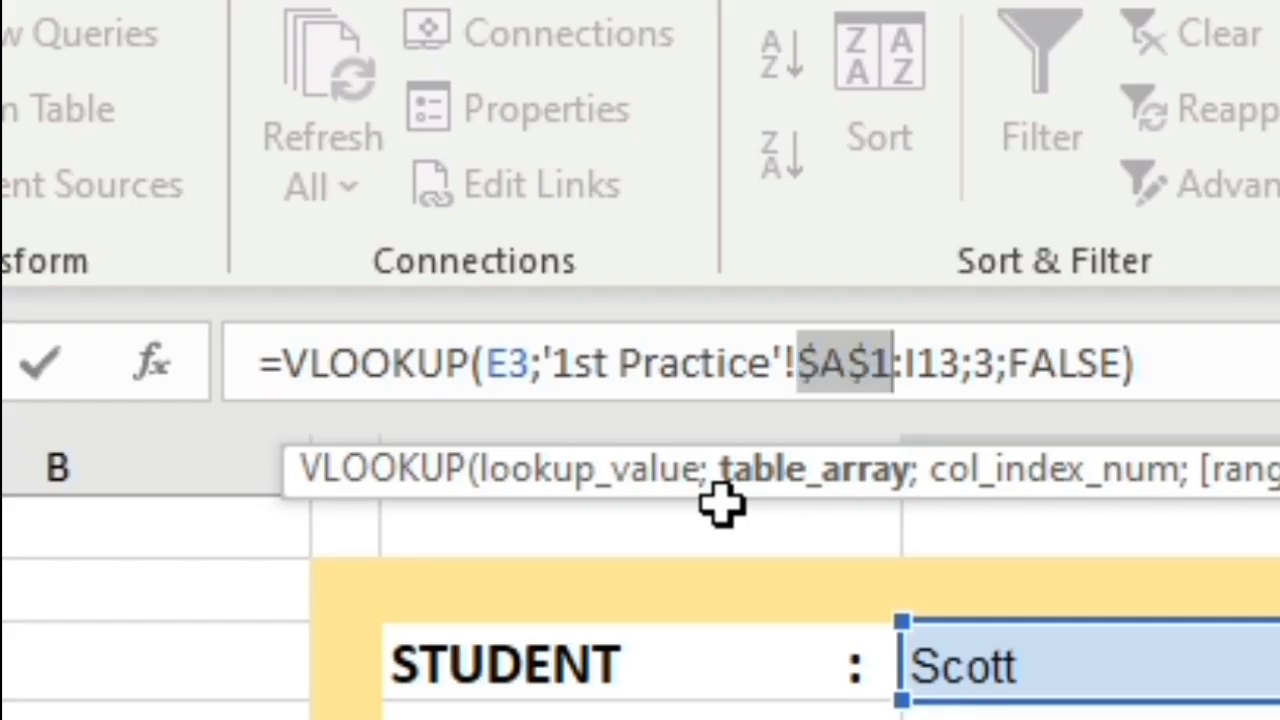
click(922, 365)
key(F4)
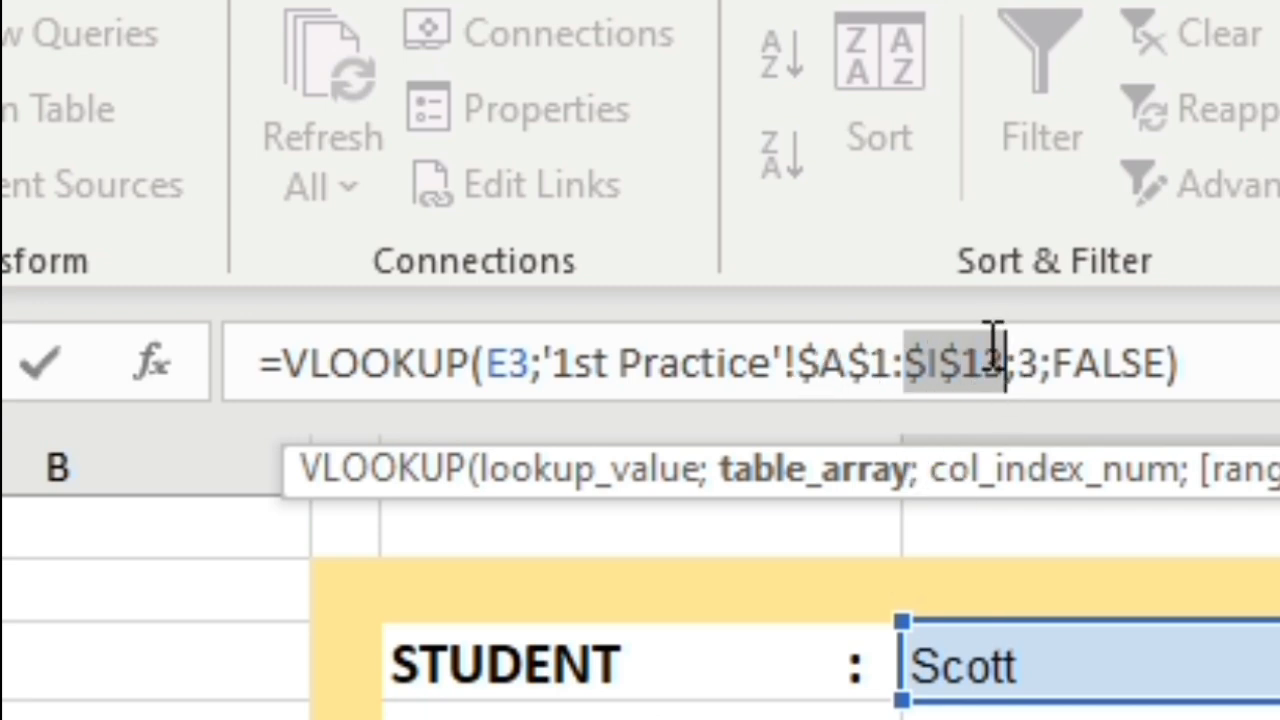
click(514, 365)
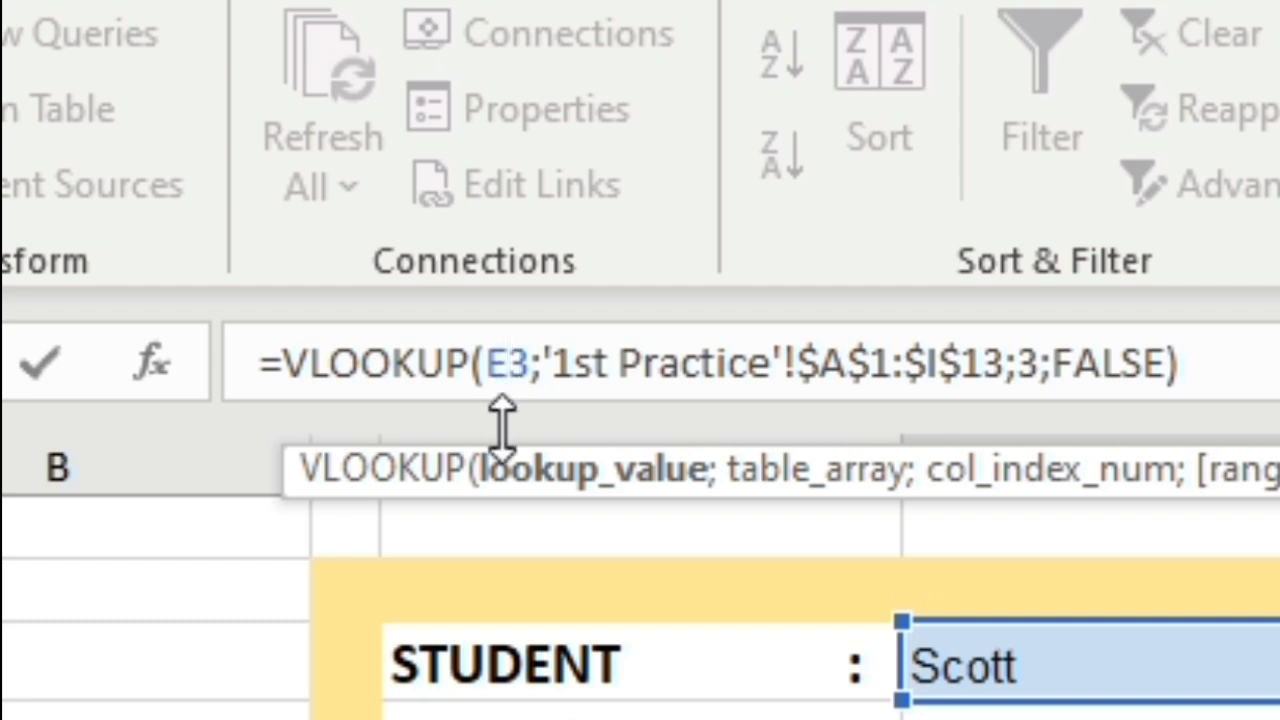
key(F4)
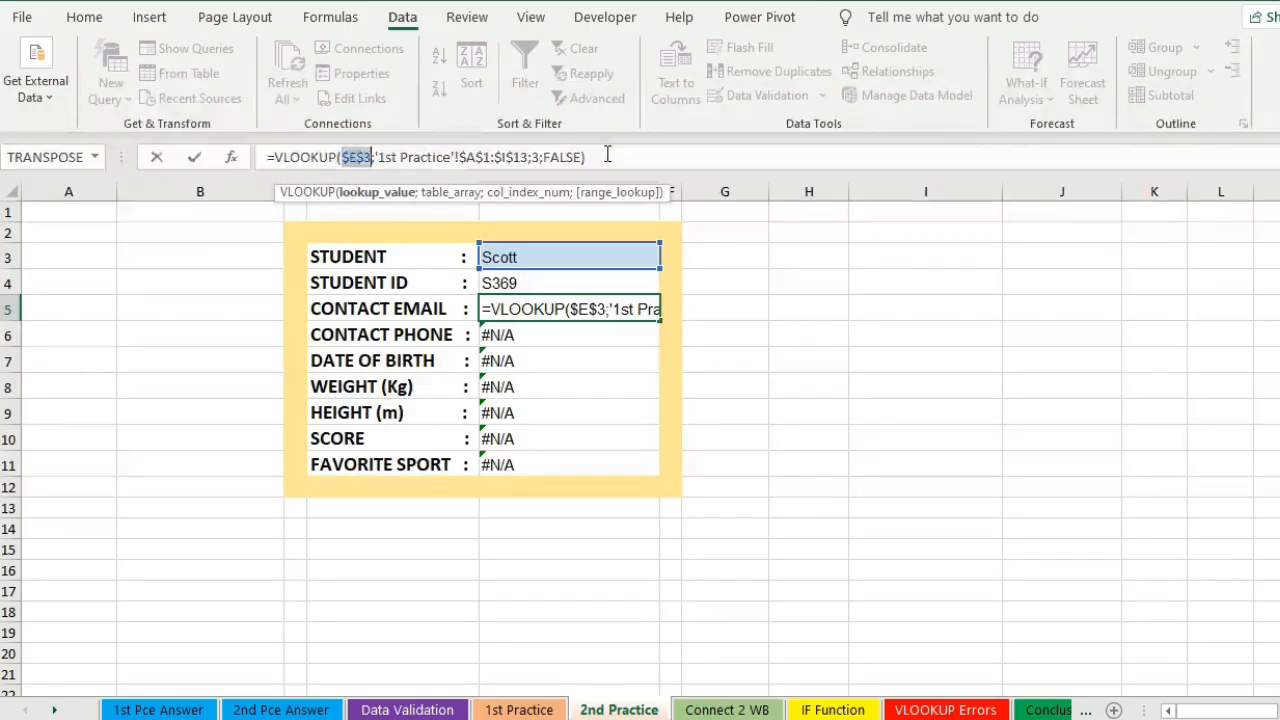
key(Return)
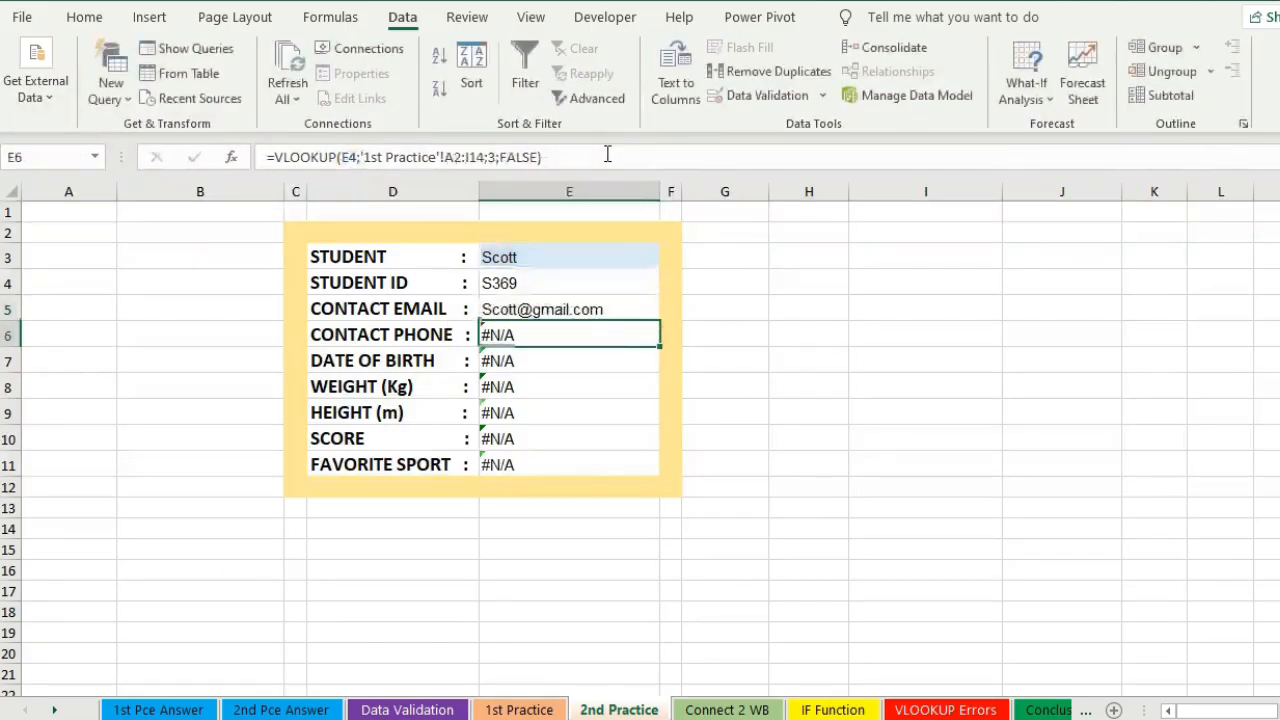
click(595, 302)
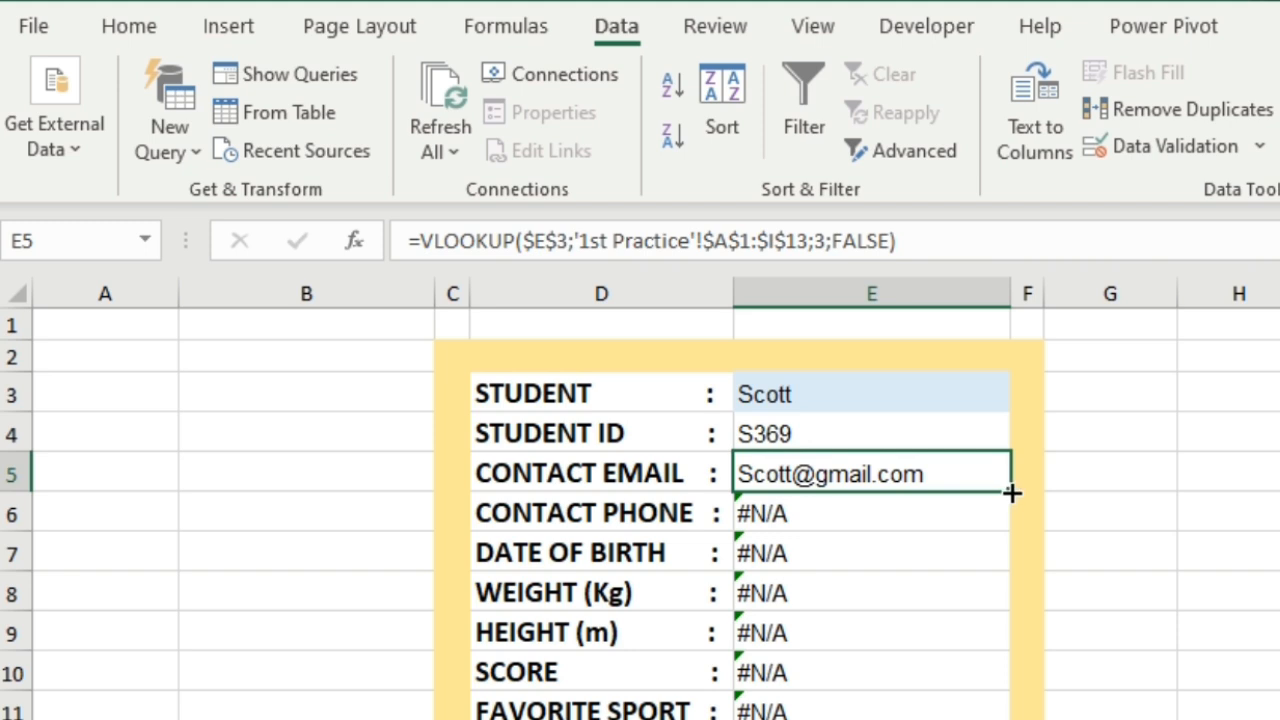
drag(1012, 489, 1016, 712)
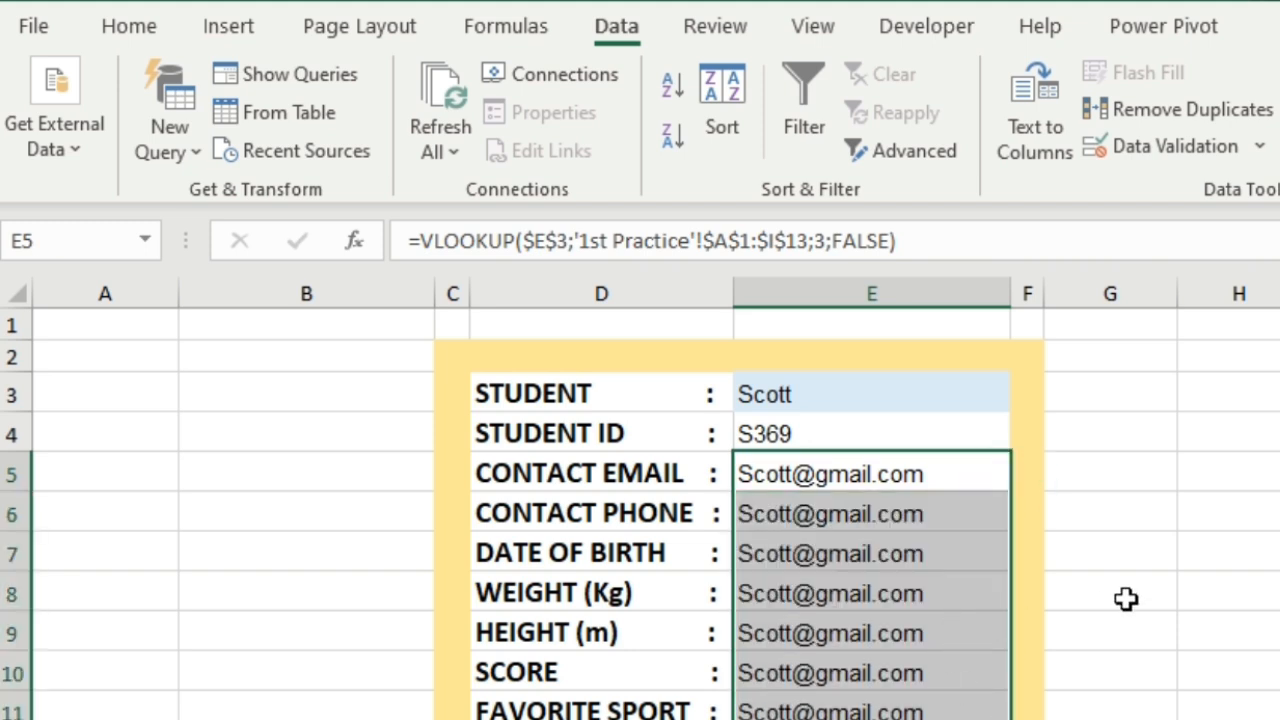
- Change the column index to 4 in the contact phone VLOOKUP formula in E6
click(1160, 589)
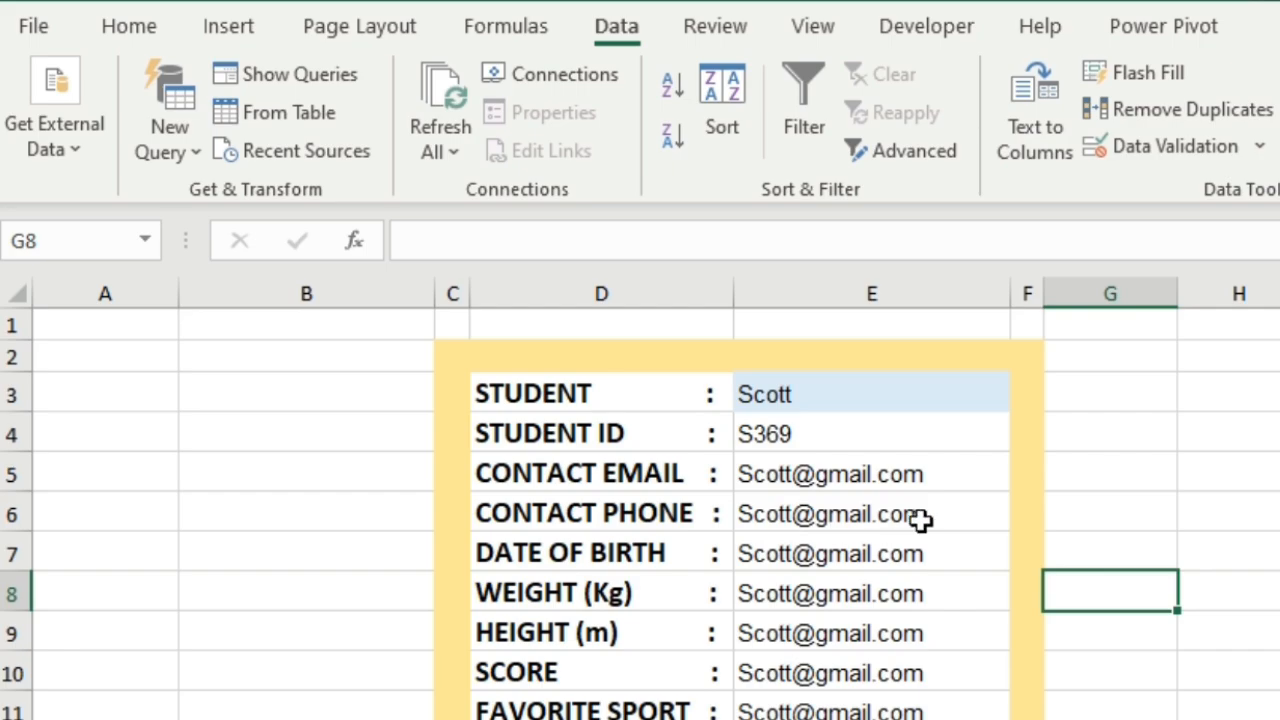
click(920, 518)
click(897, 555)
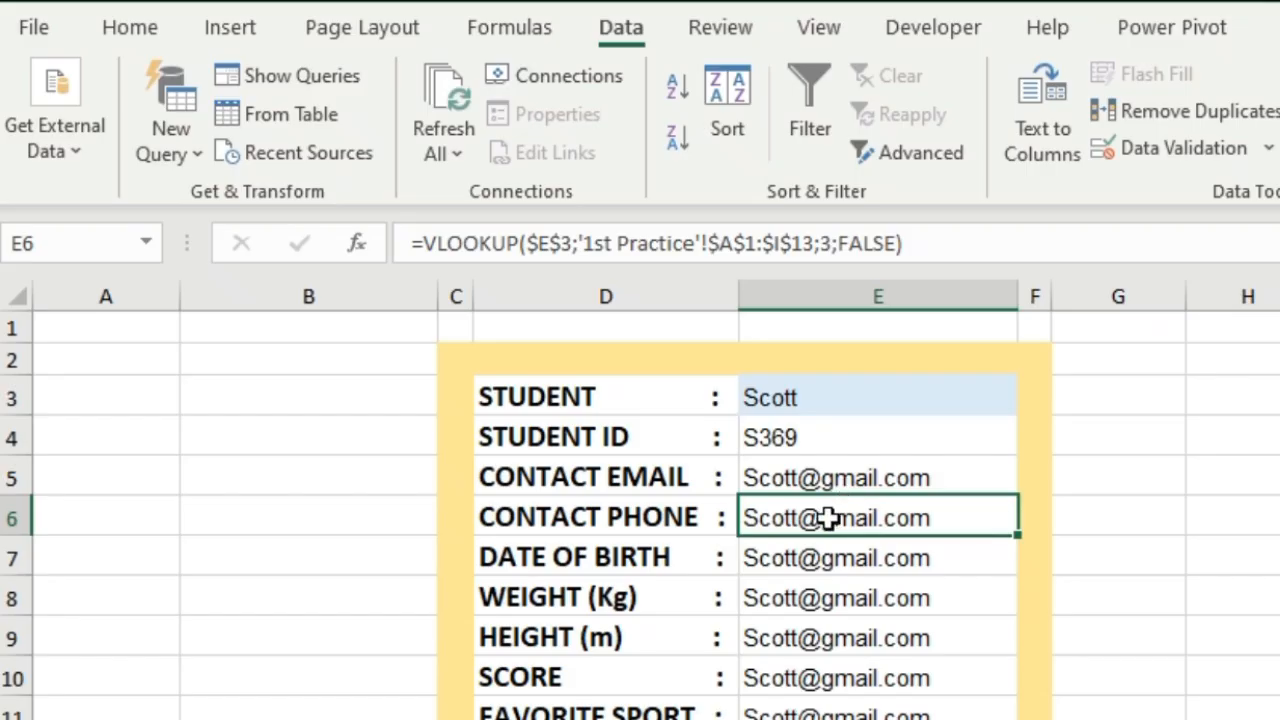
click(831, 243)
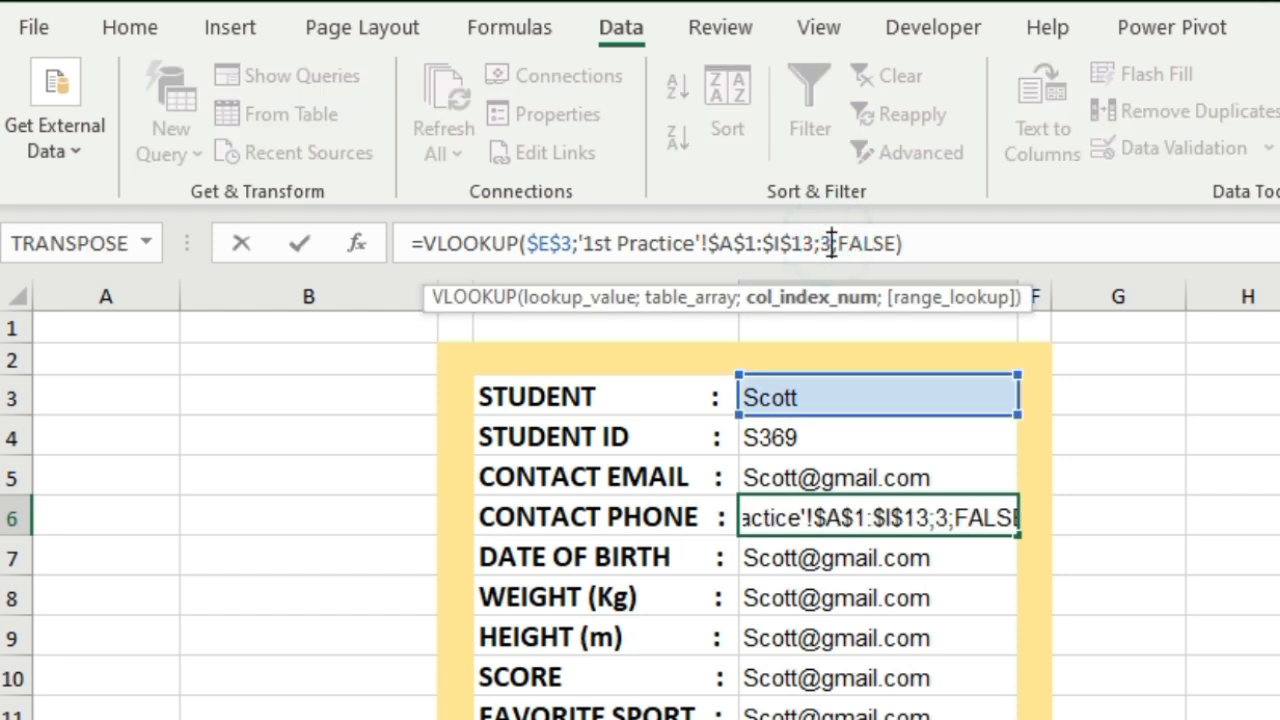
key(BackSpace)
text(4)
key(Return)
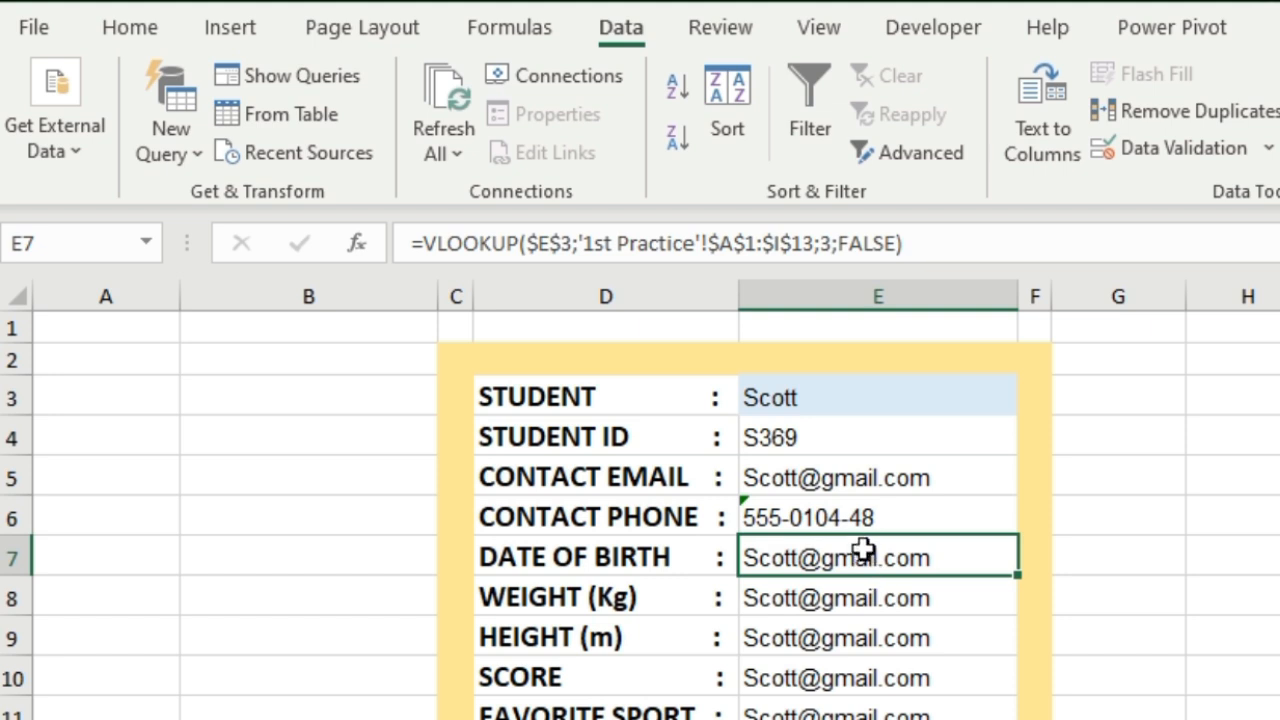
- Set the VLOOKUP column index to 5 in the date of birth cell E7 and to 6 in the weight cell E8
click(830, 243)
key(BackSpace)
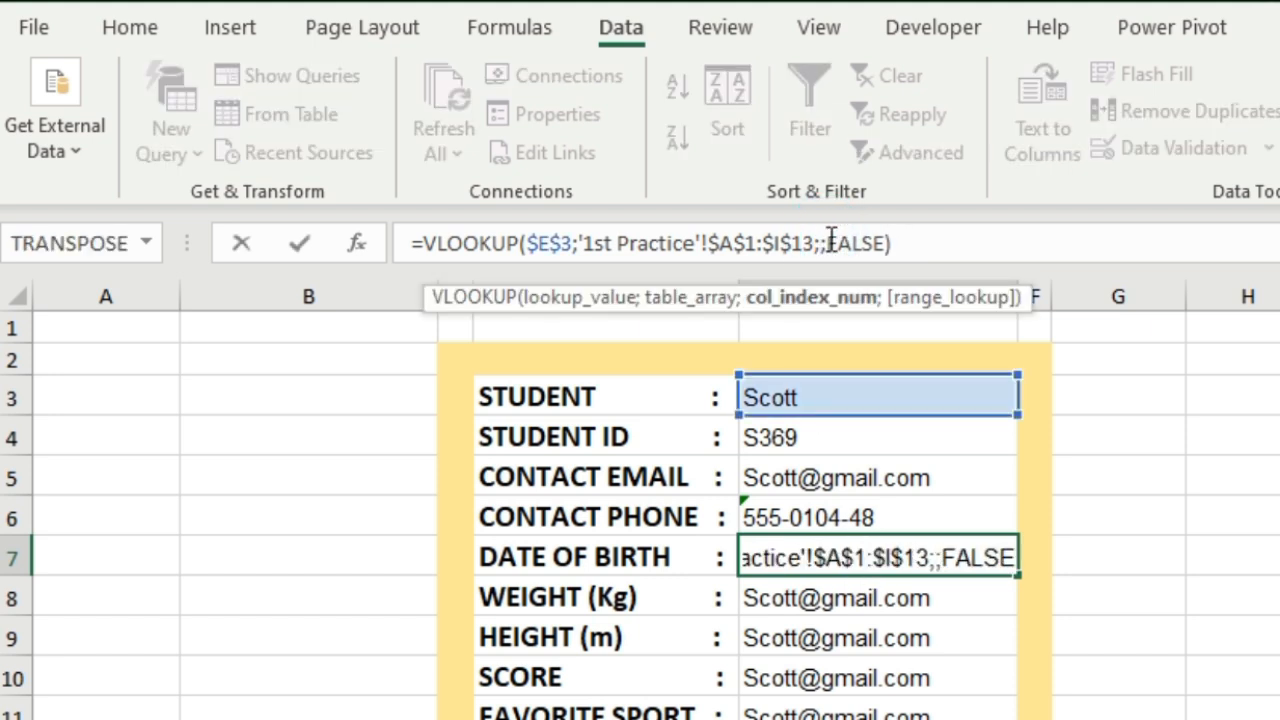
text(5)
key(Return)
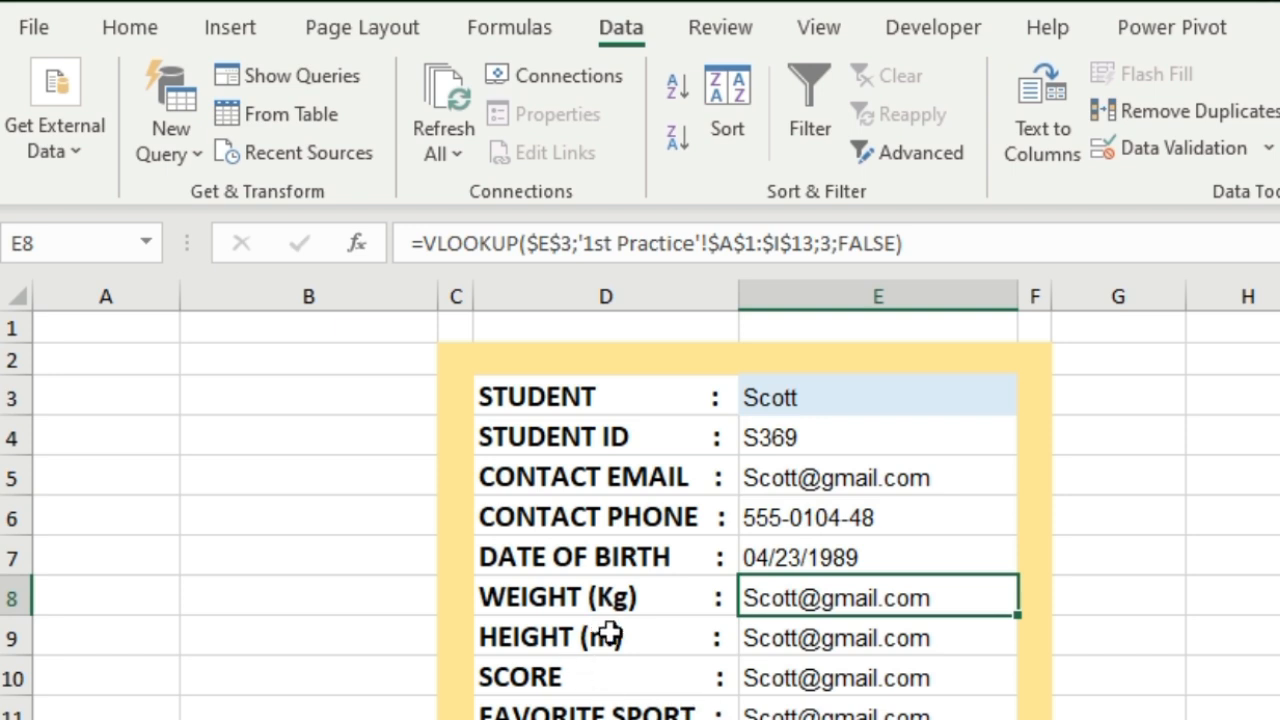
click(828, 245)
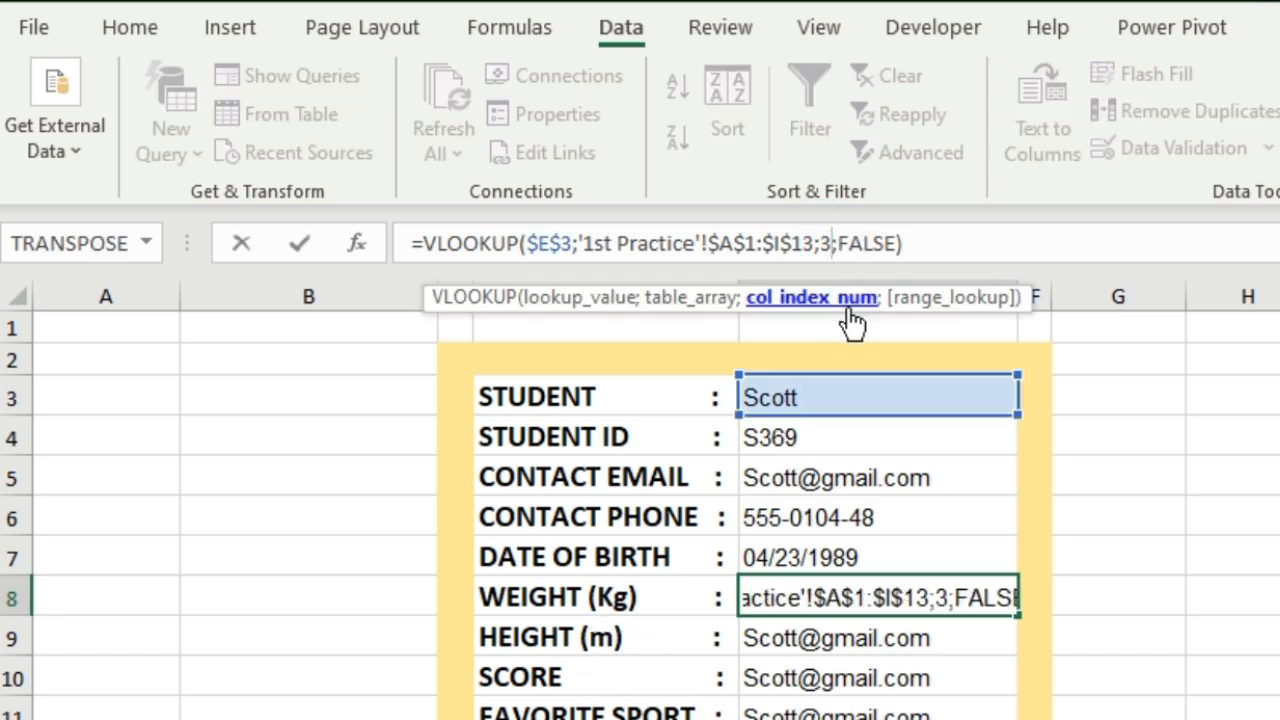
key(BackSpace)
text(6)
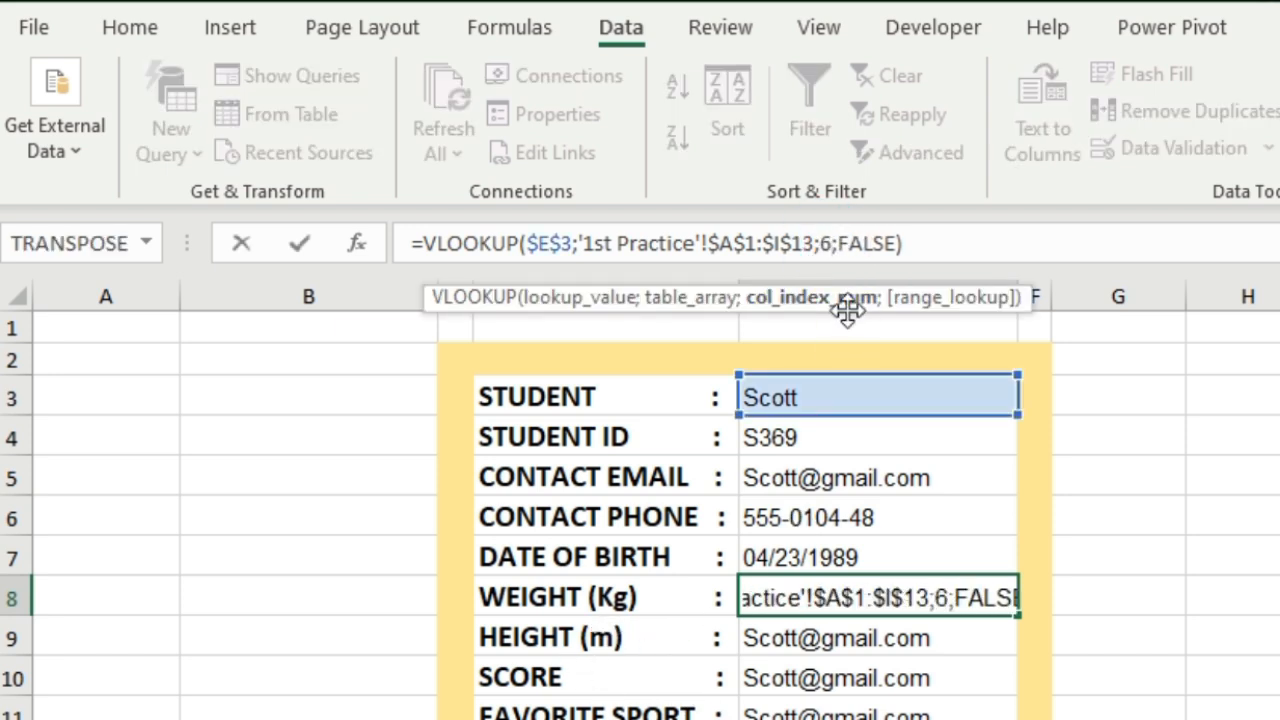
key(Return)
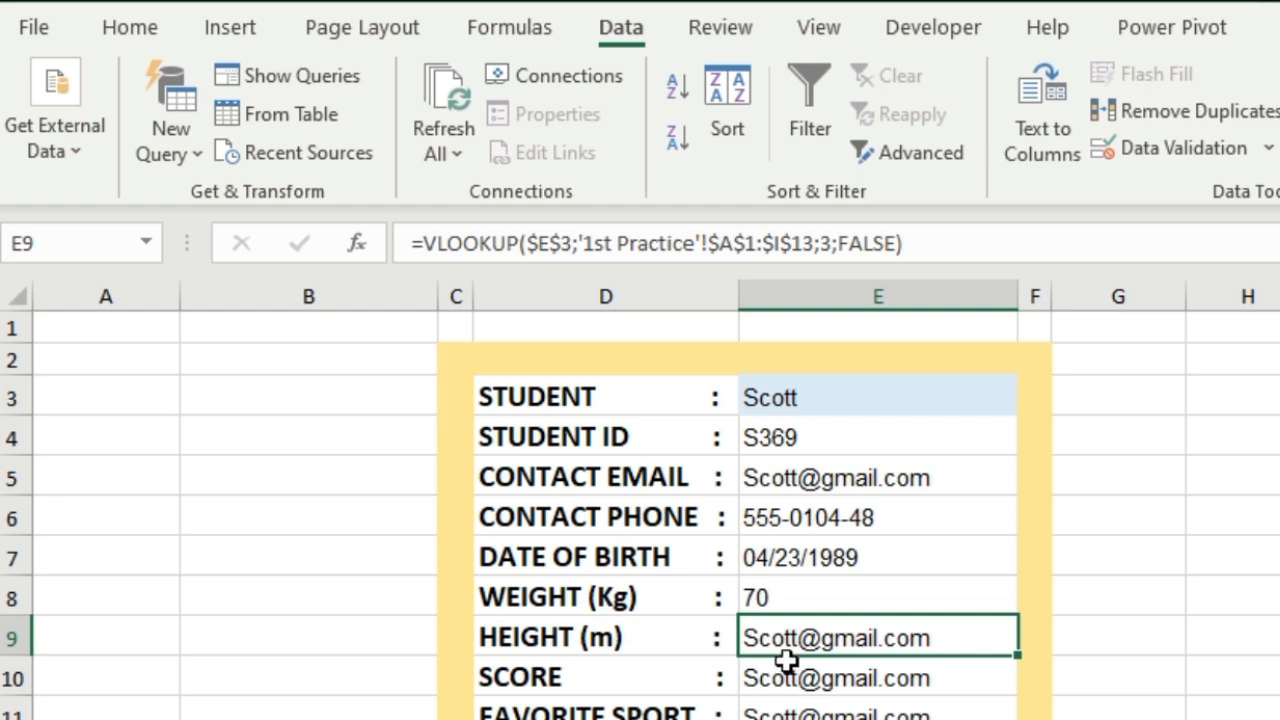
- Set the VLOOKUP column index to 7 in the height cell E9 and to 8 in the score cell E10
click(832, 244)
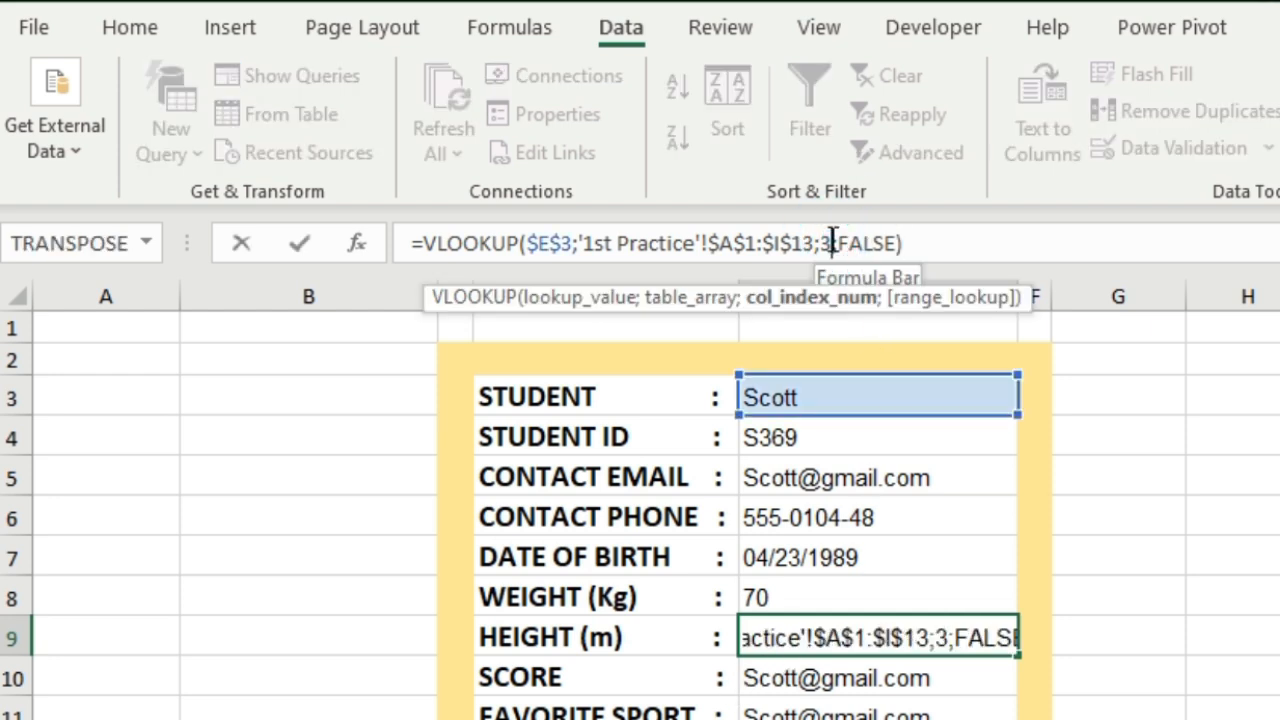
key(BackSpace)
text(7)
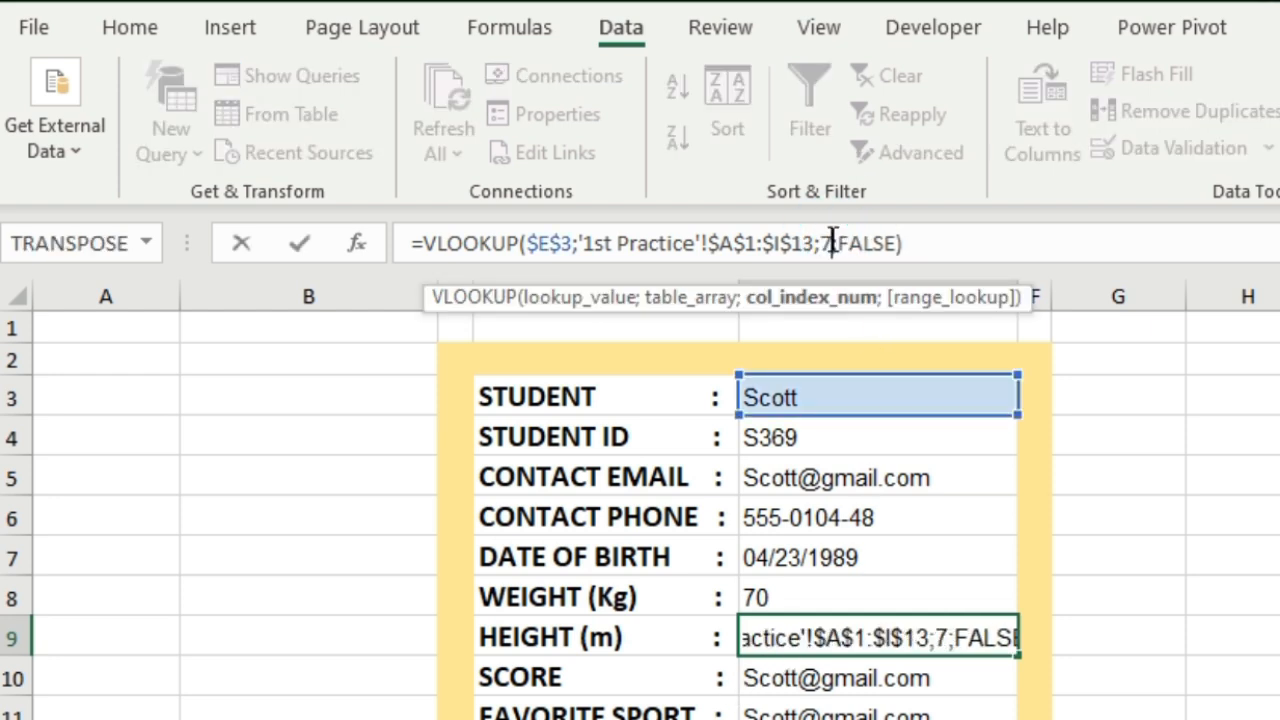
key(Return)
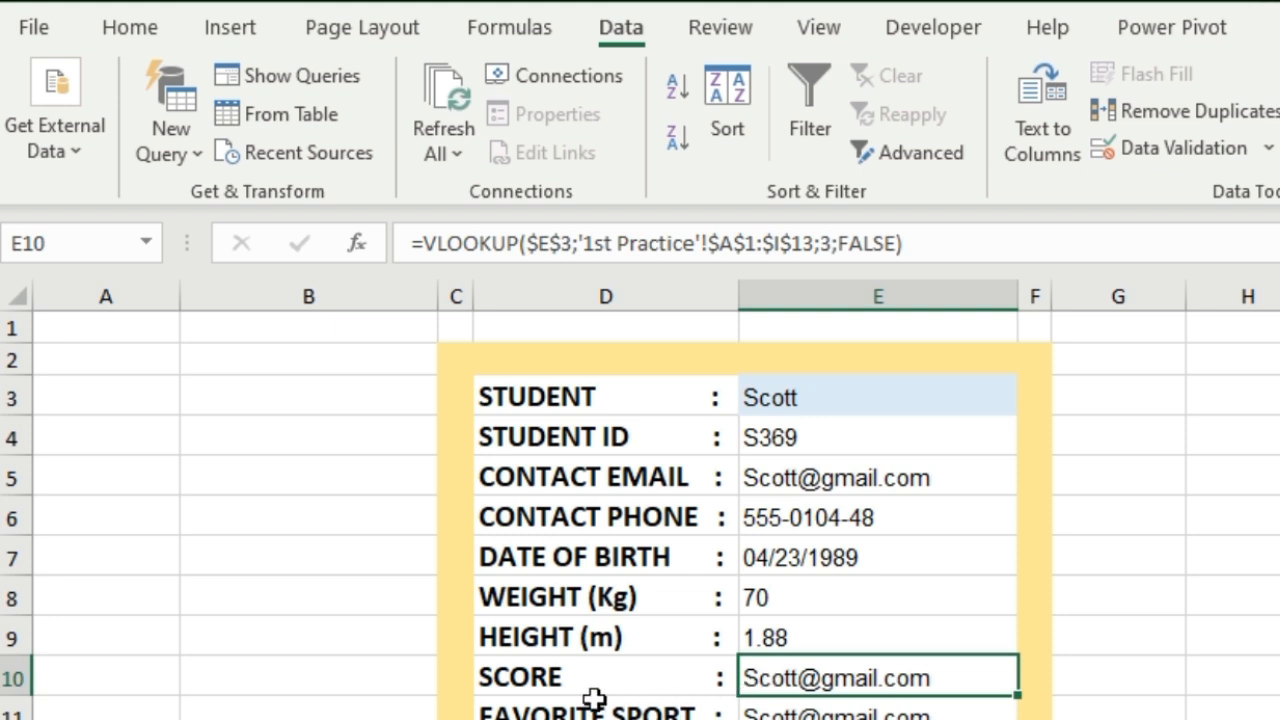
click(832, 243)
key(BackSpace)
text(8)
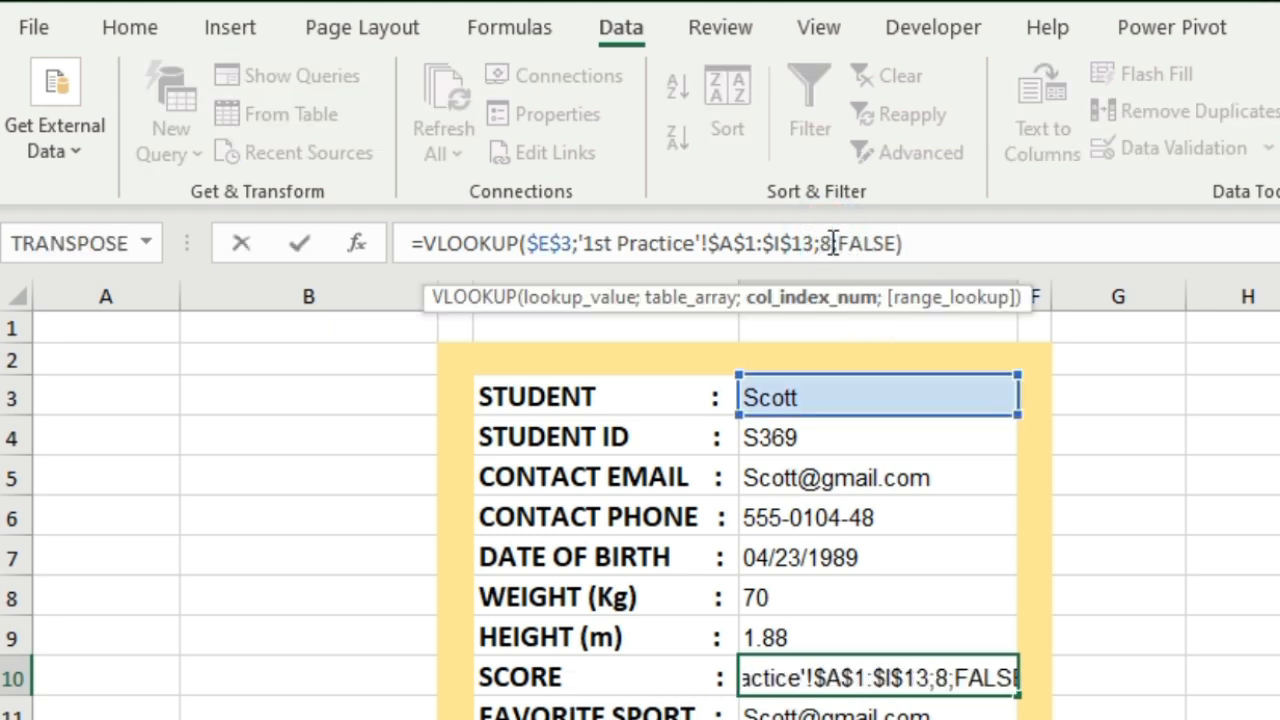
key(Return)
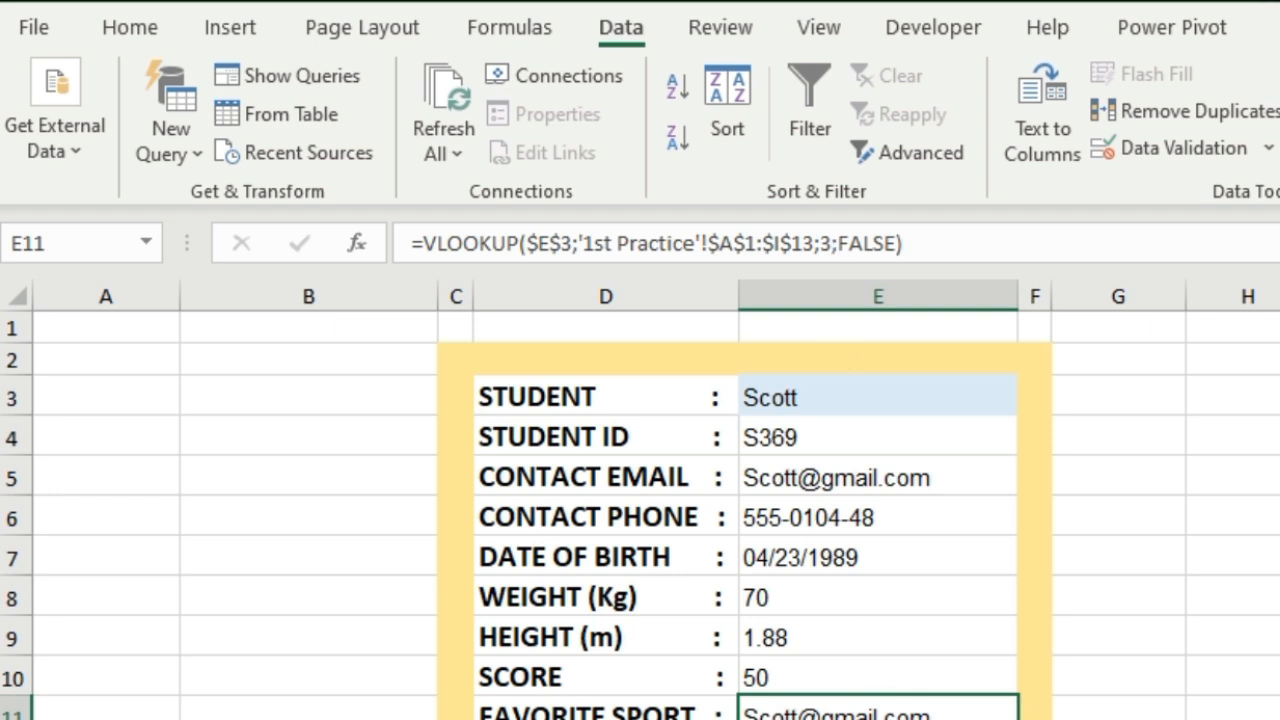
- Change the column index to 9 in the favorite sport VLOOKUP formula in E11
click(828, 240)
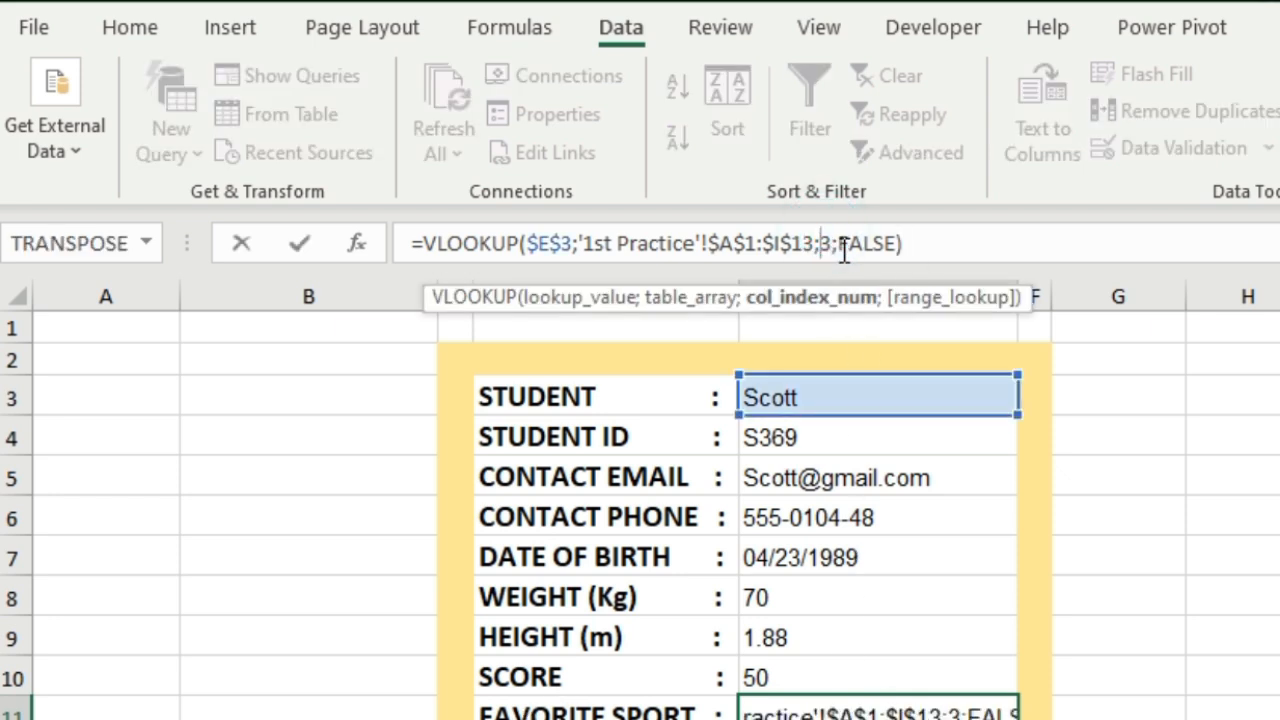
key(BackSpace)
text(9)
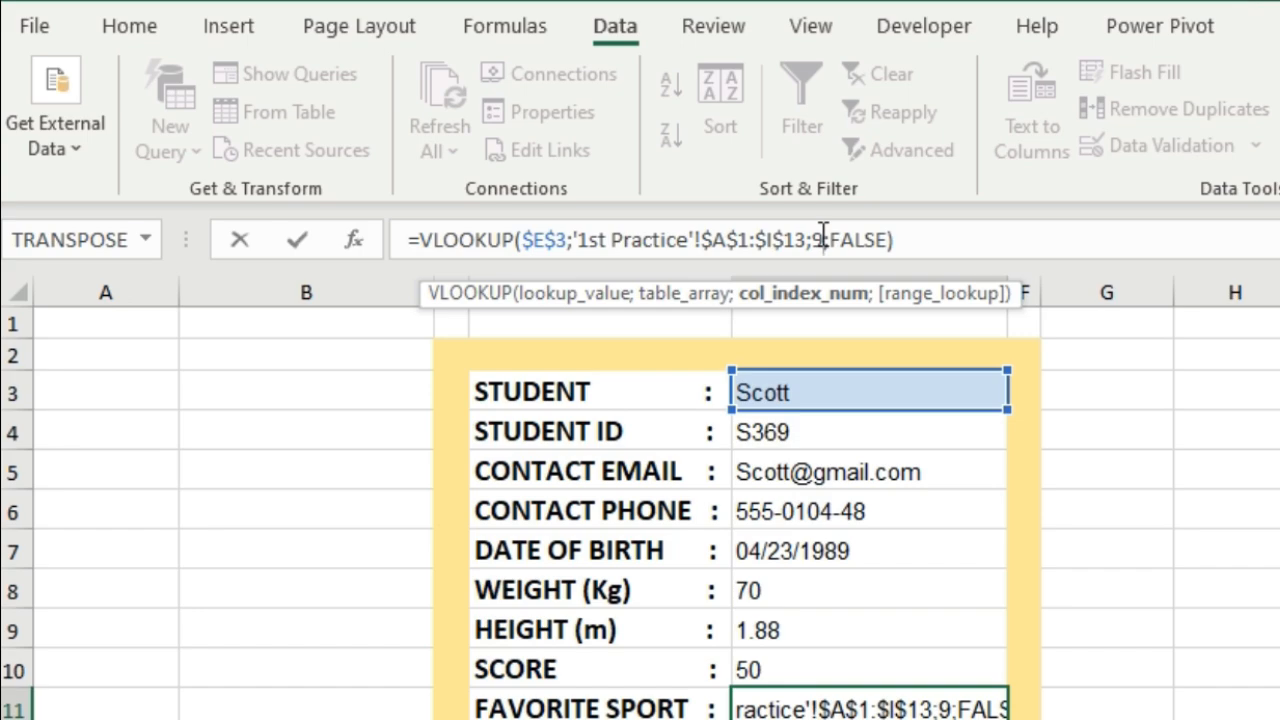
key(Return)
click(838, 533)
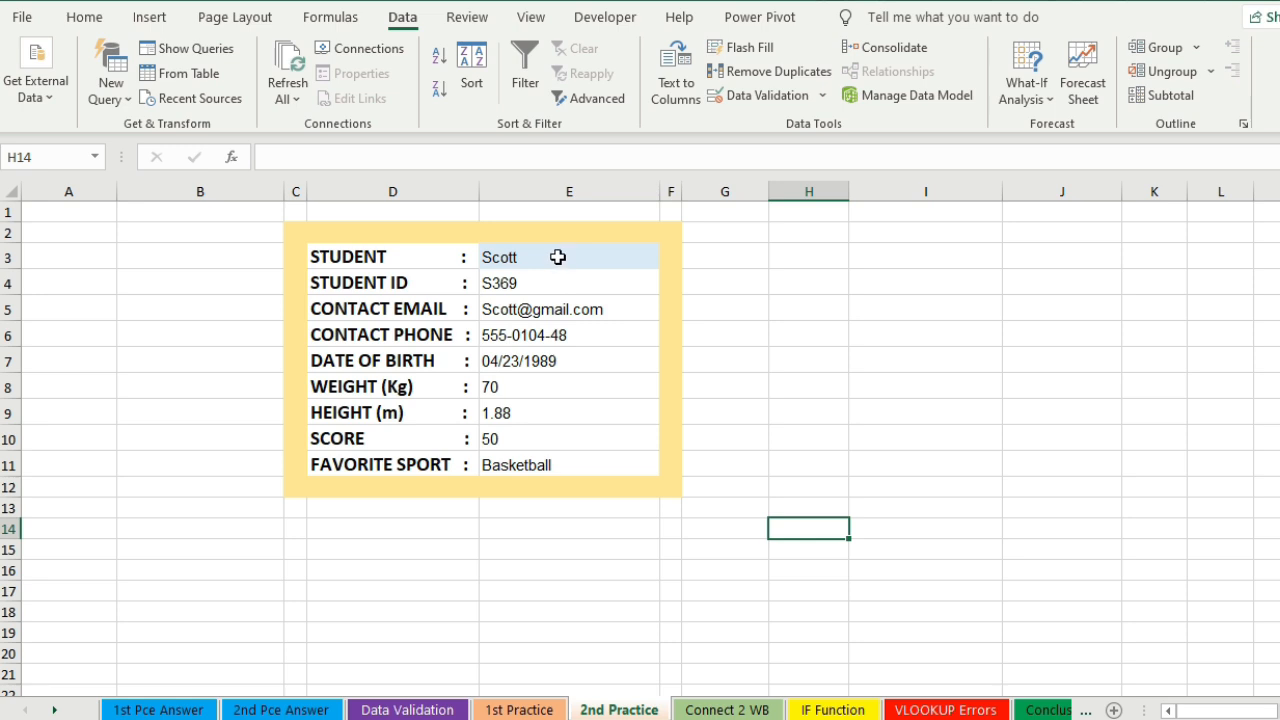
- Test the lookup form by entering another student's first name in the student cell E3
click(810, 358)
click(566, 258)
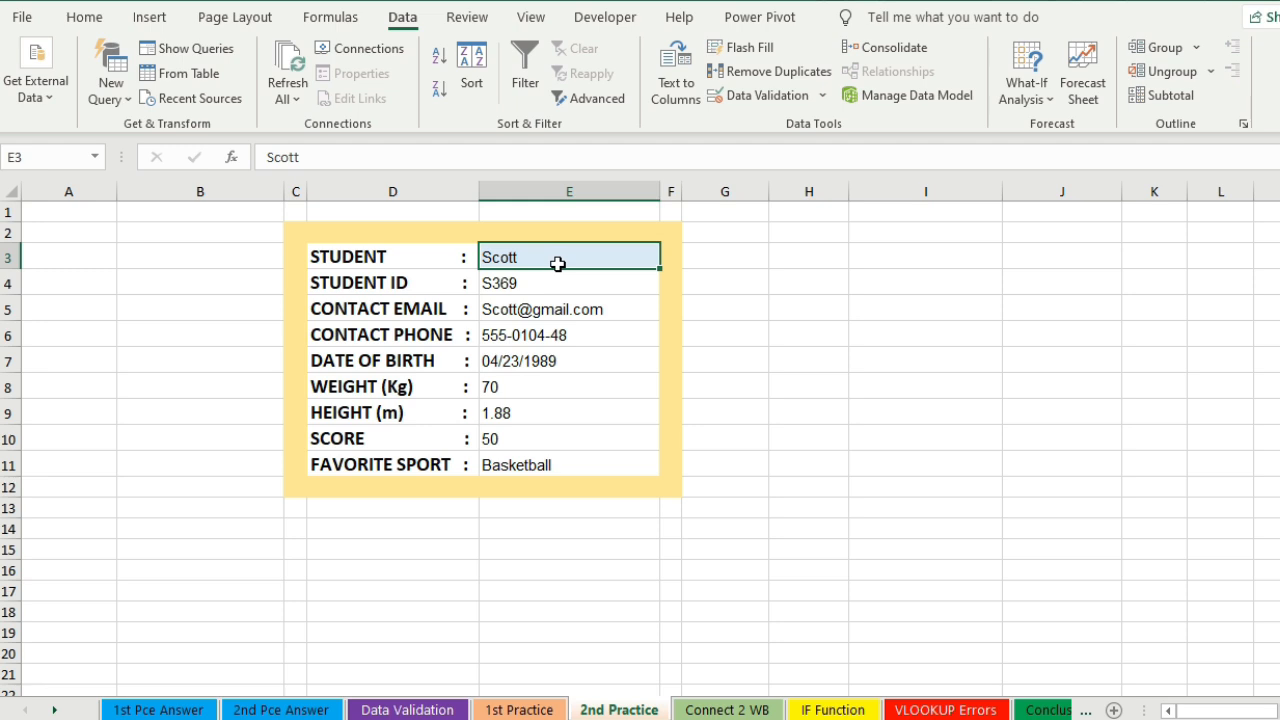
text(John)
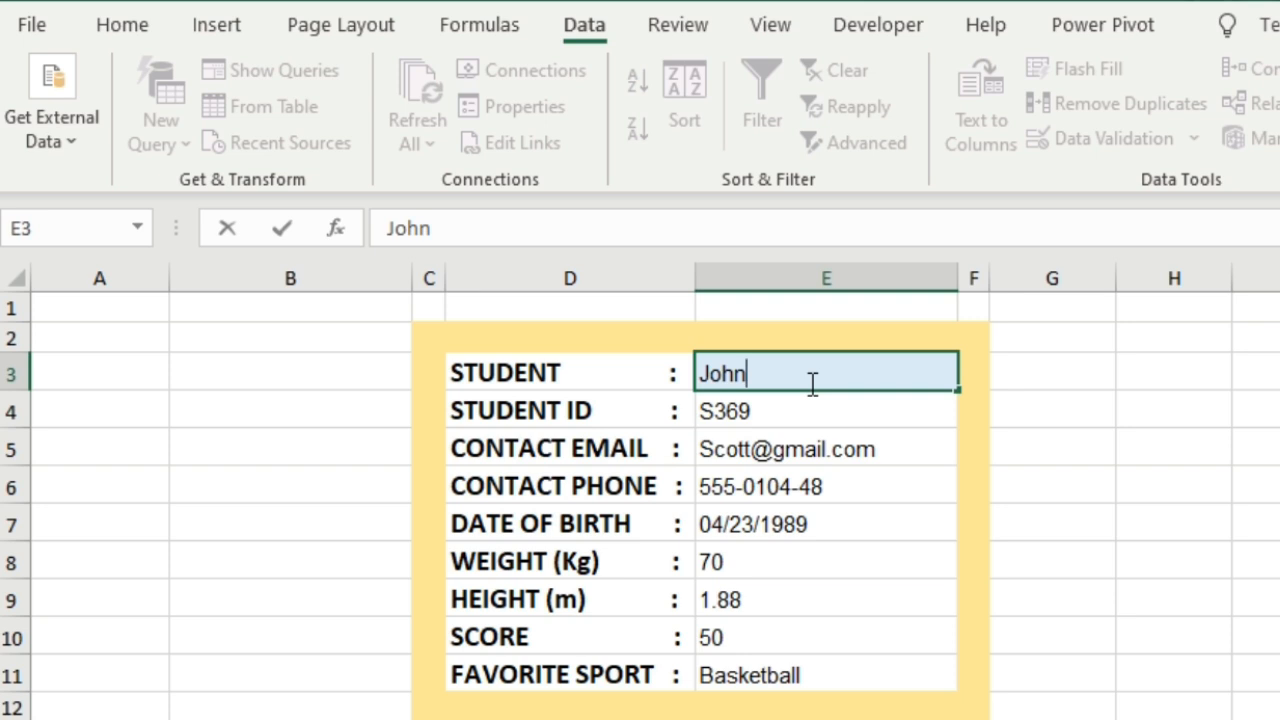
key(Return)
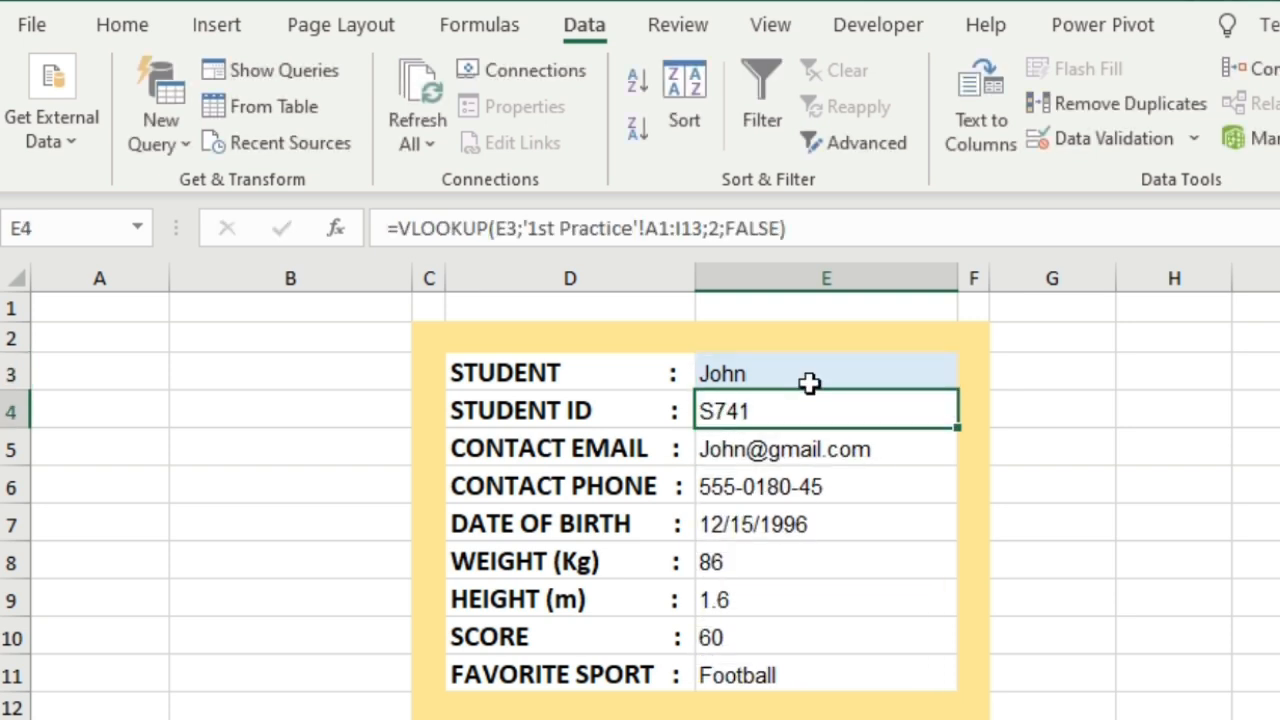
- Start a data validation rule for the student cell E3 and set it to allow a List
click(814, 378)
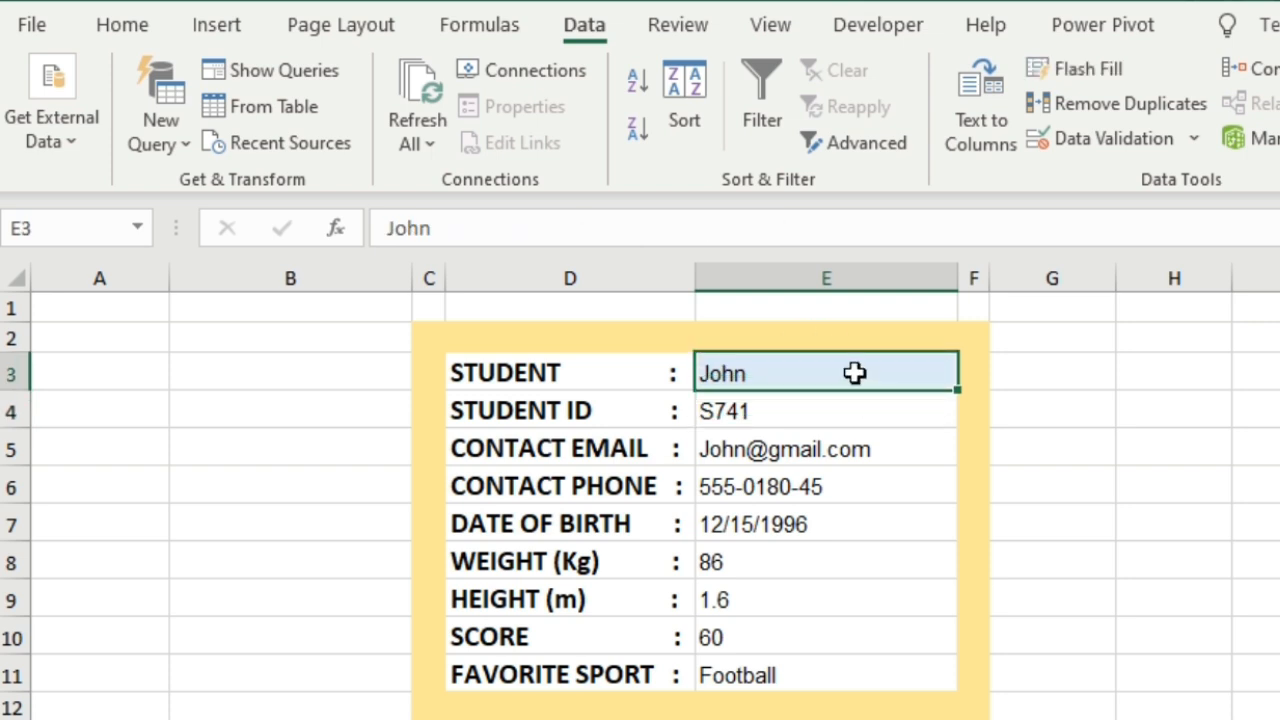
click(588, 30)
click(1110, 140)
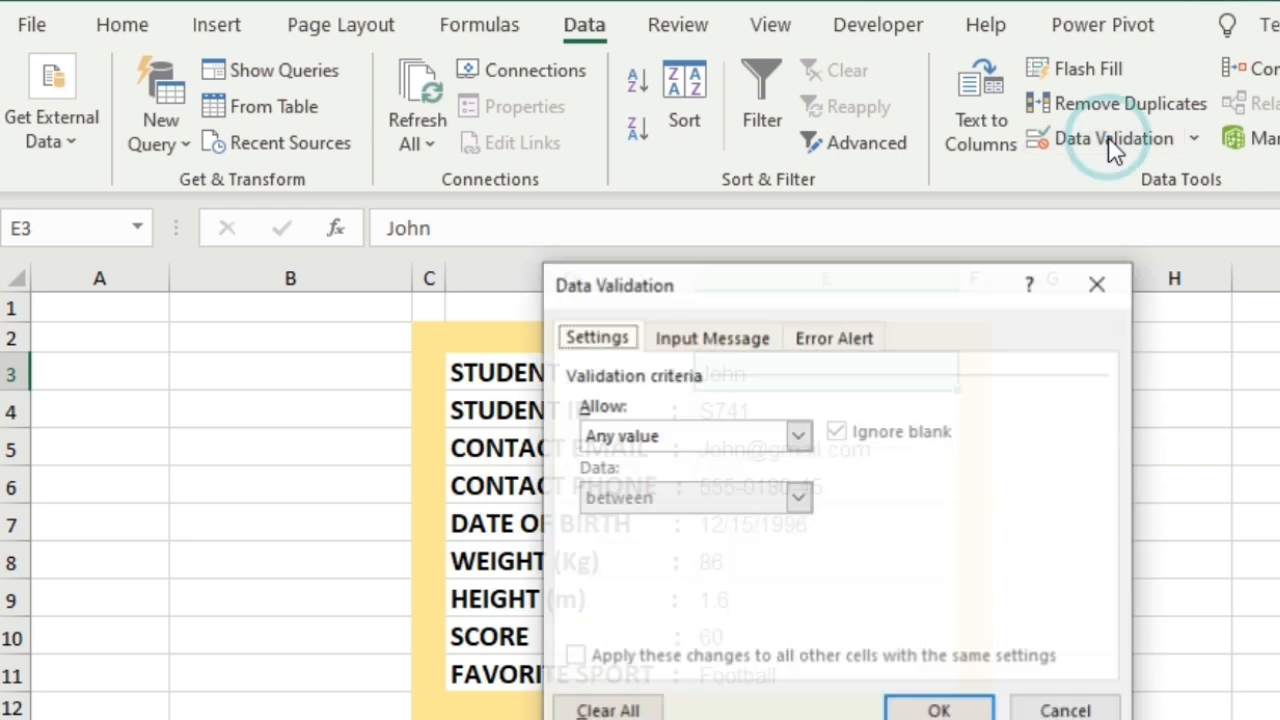
click(795, 440)
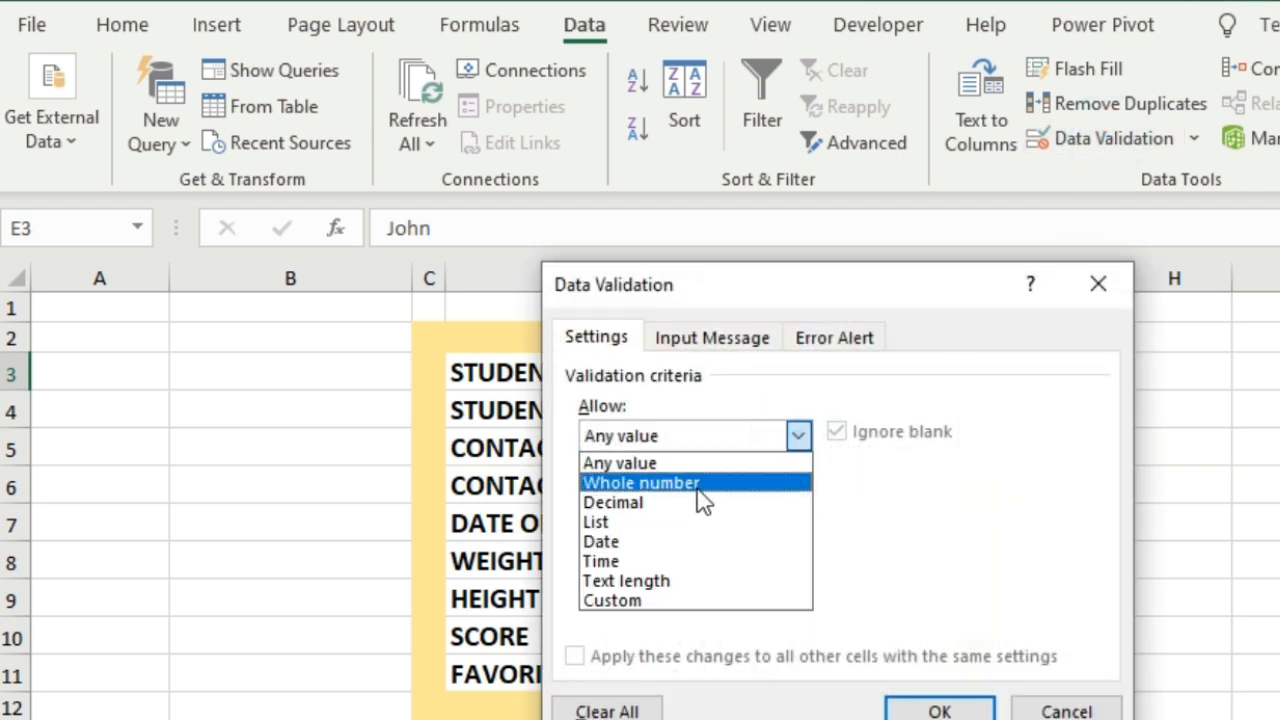
click(606, 522)
click(726, 556)
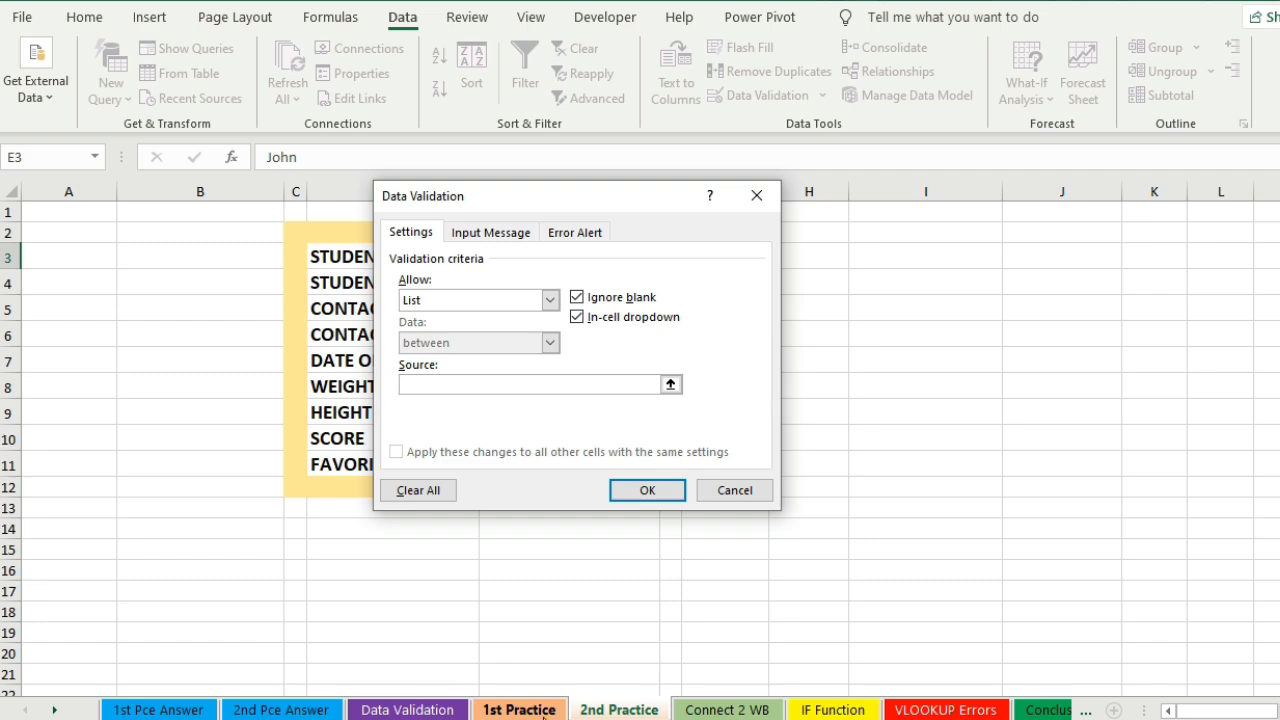
- Set the list source to the student names in '1st Practice'!$A$2:$A$13 and apply the validation rule
click(543, 712)
click(66, 280)
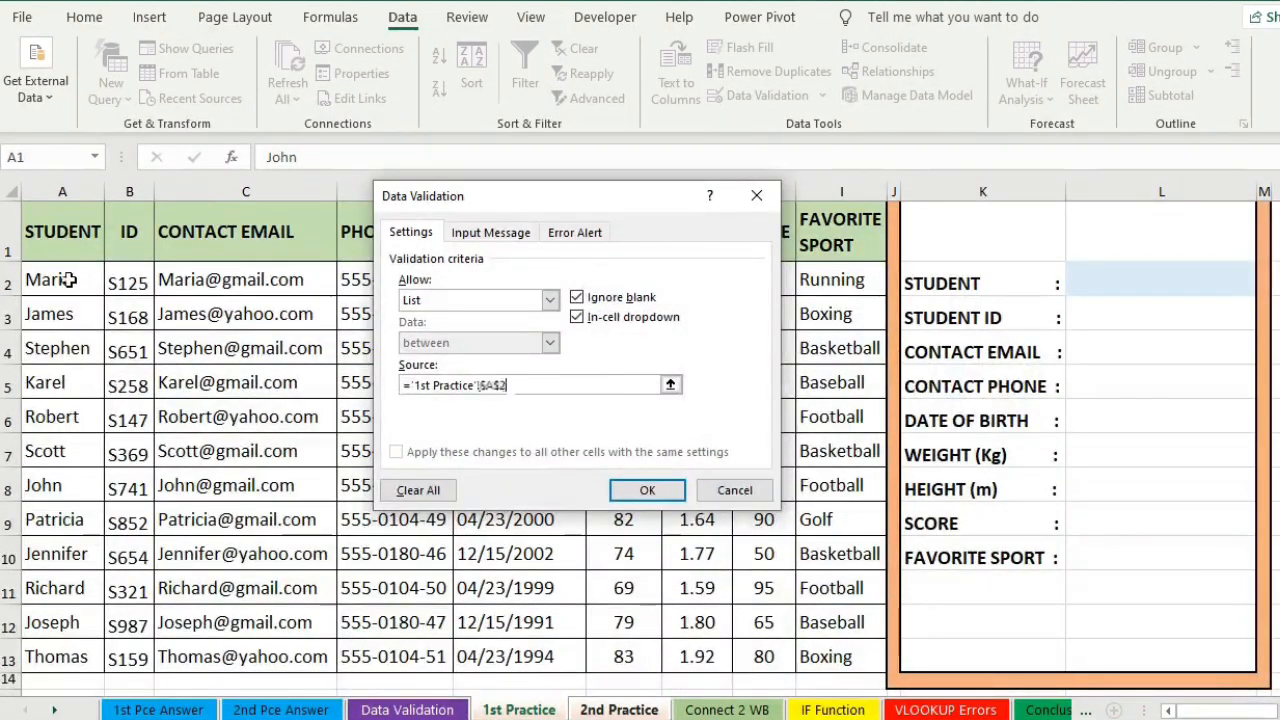
drag(66, 280, 62, 652)
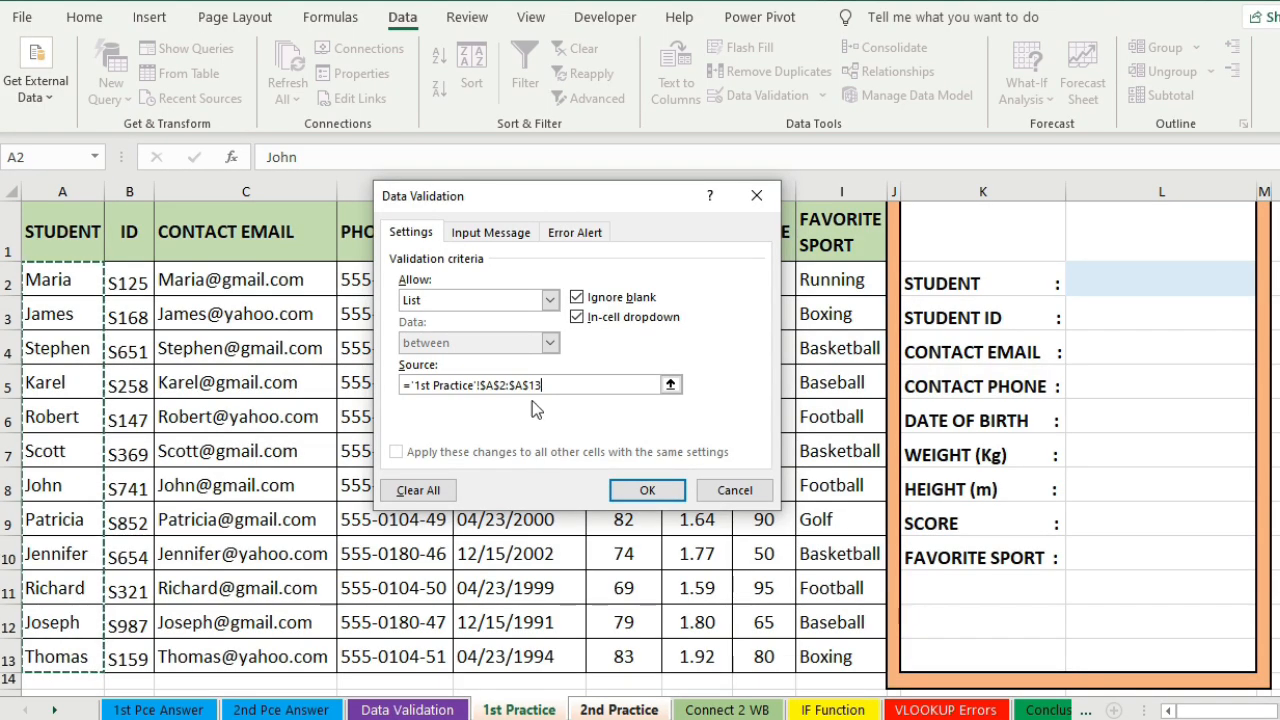
click(649, 490)
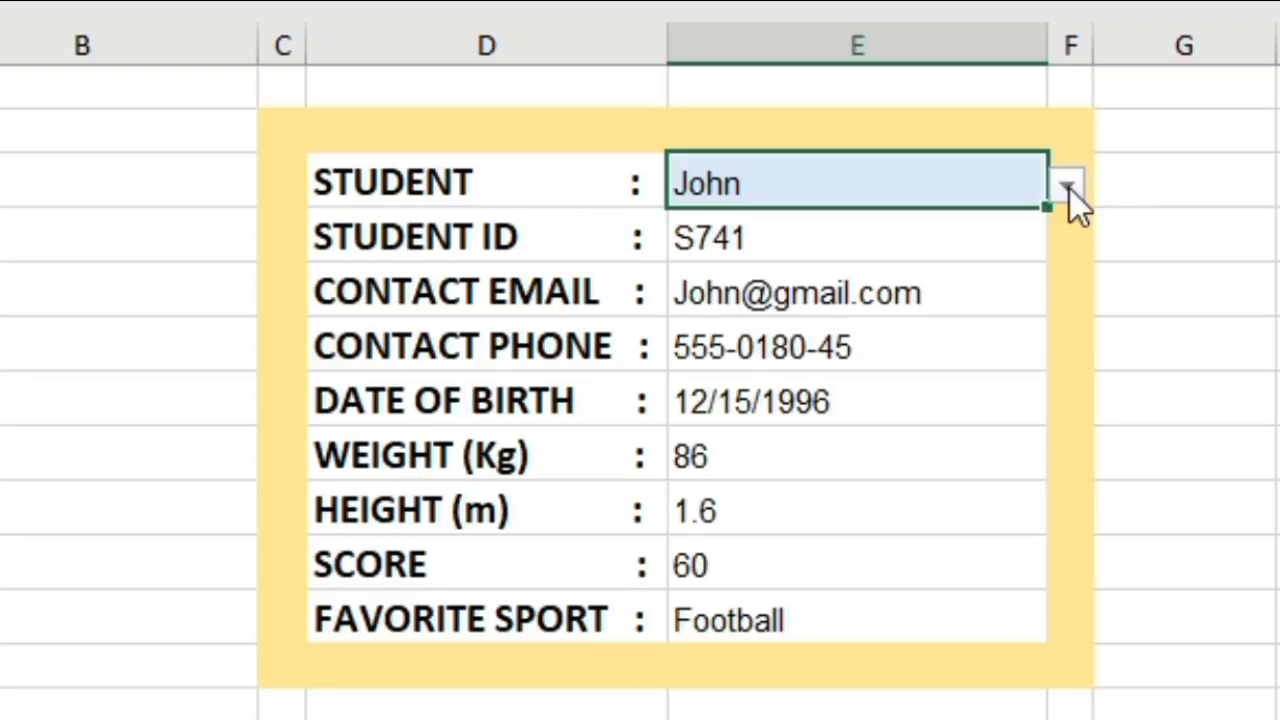
- Test E3's dropdown by choosing different students, finishing with the second-to-last name in the list
click(669, 259)
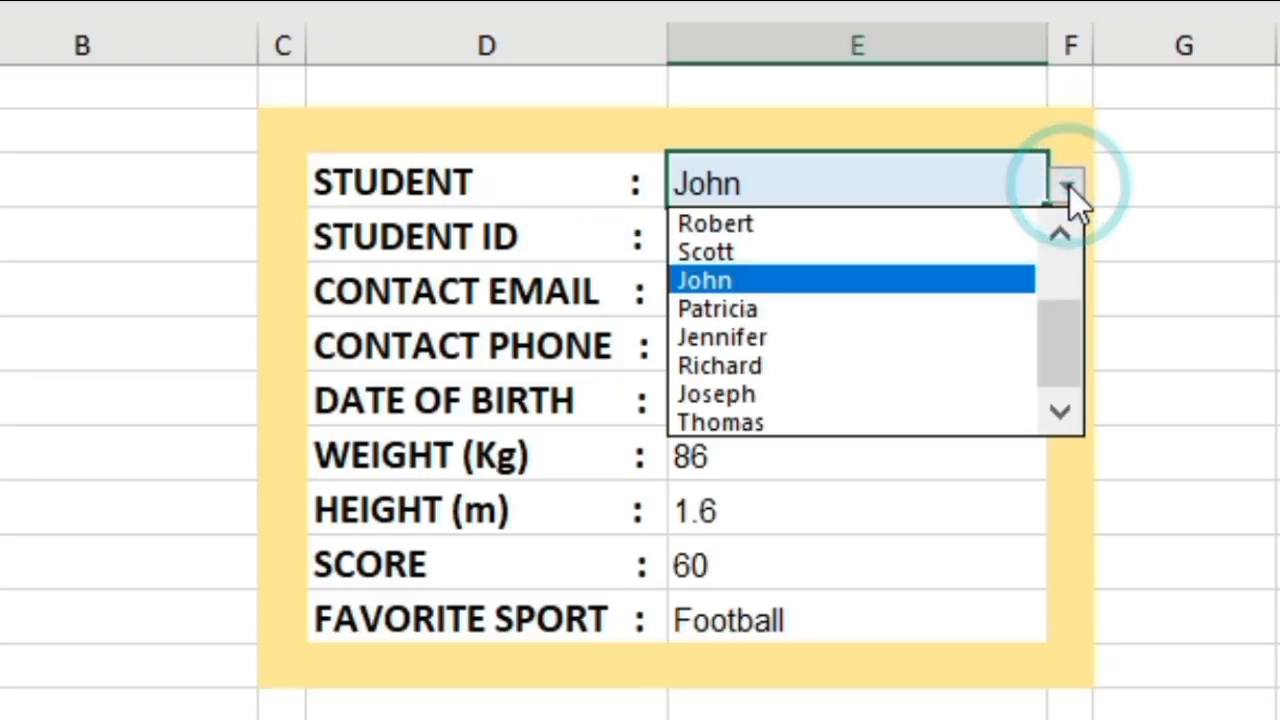
click(1057, 283)
click(718, 395)
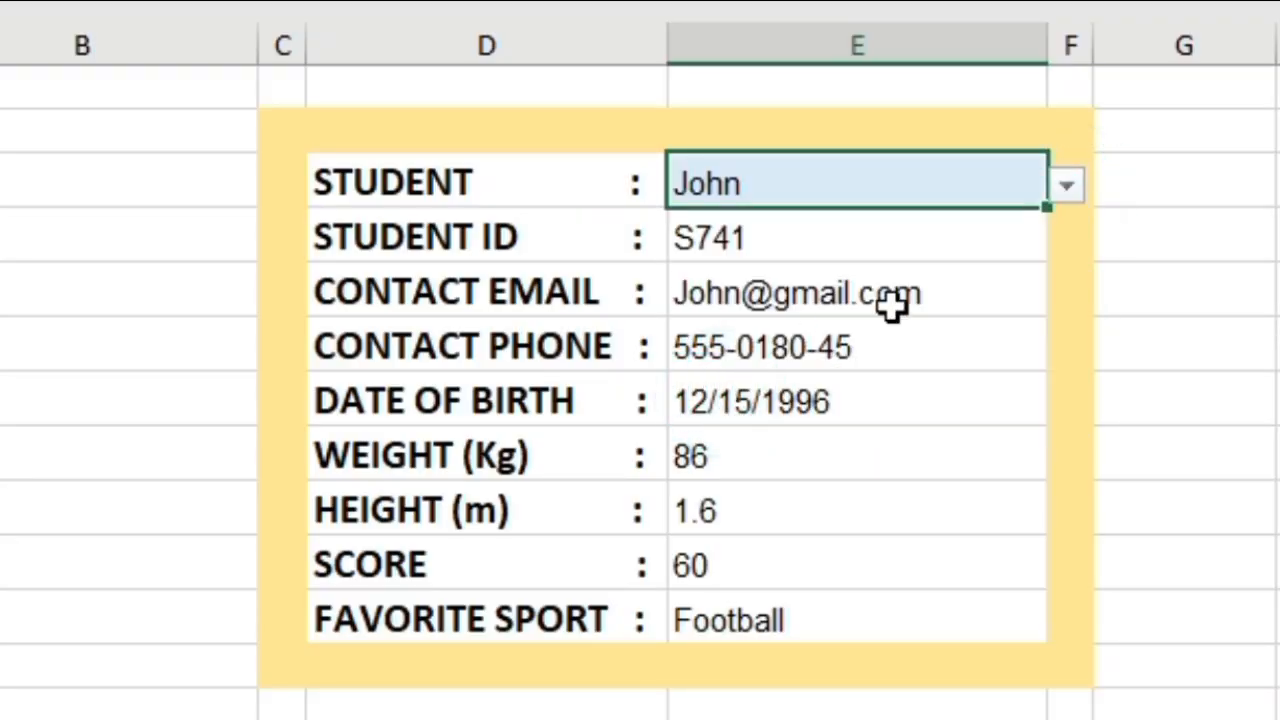
click(1066, 185)
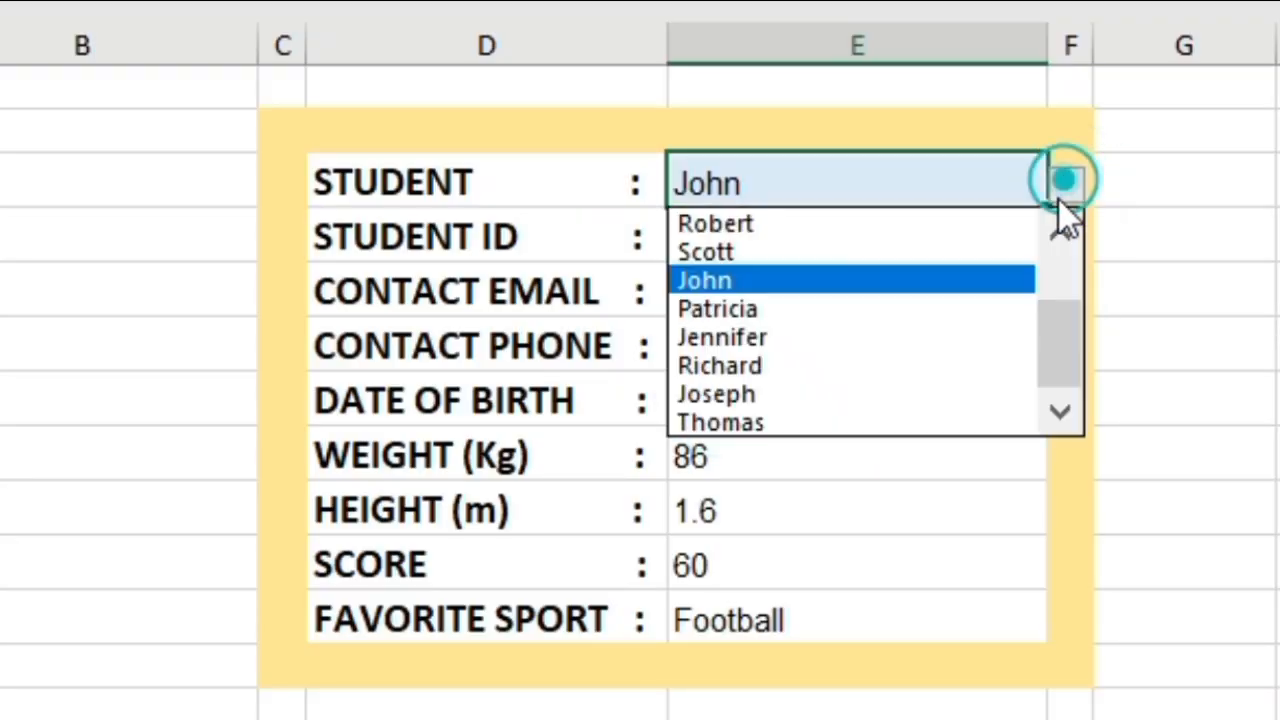
click(742, 310)
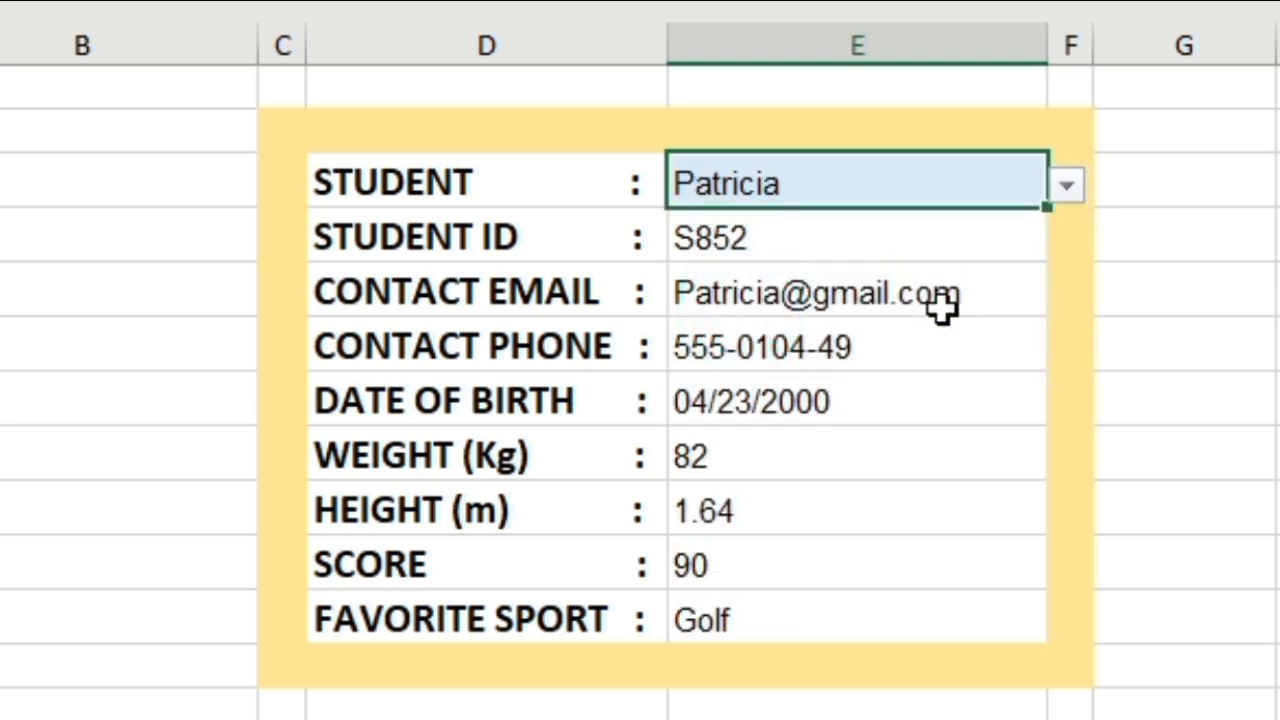
click(1066, 185)
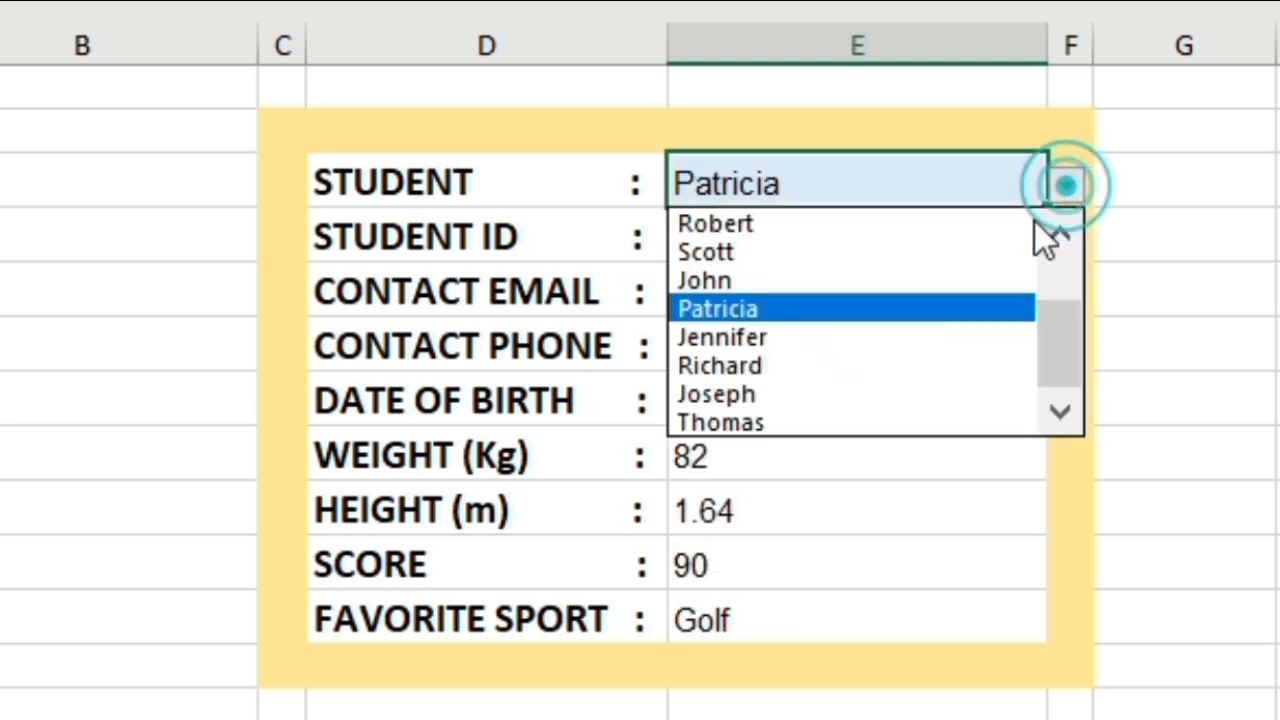
click(716, 396)
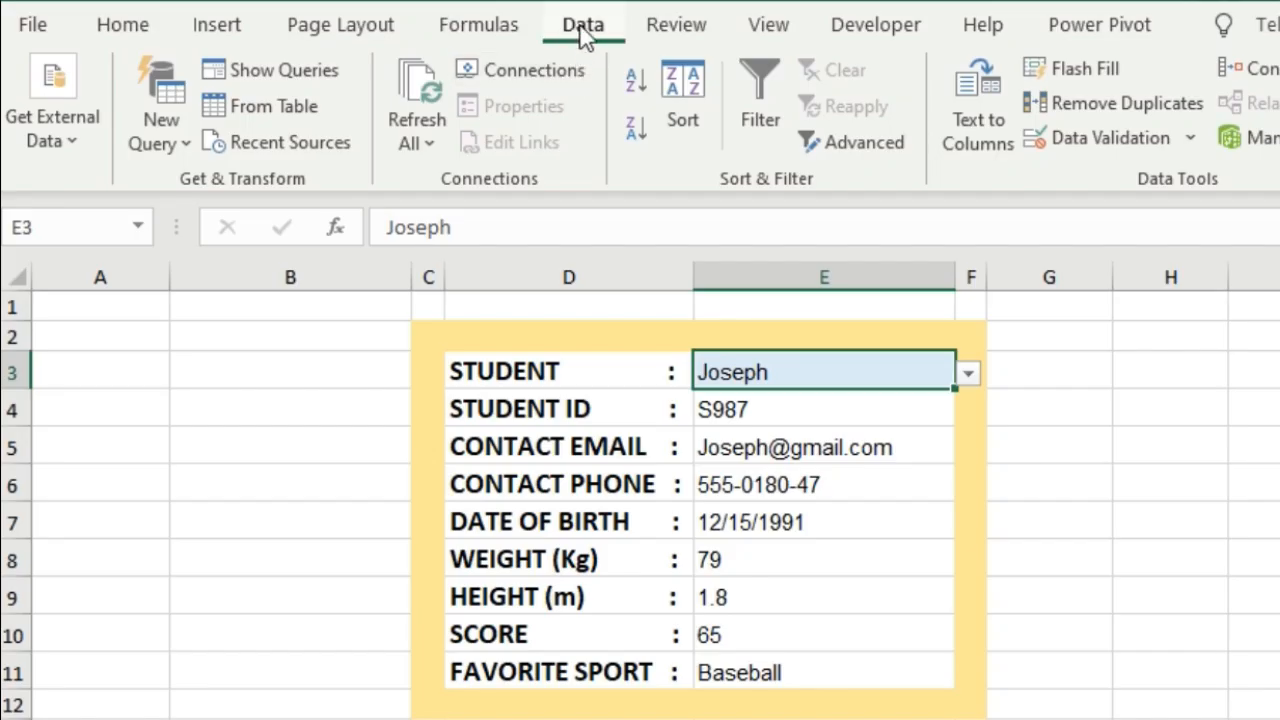
- Review the data validation settings of the student cell E3, then close them without changes
click(1110, 137)
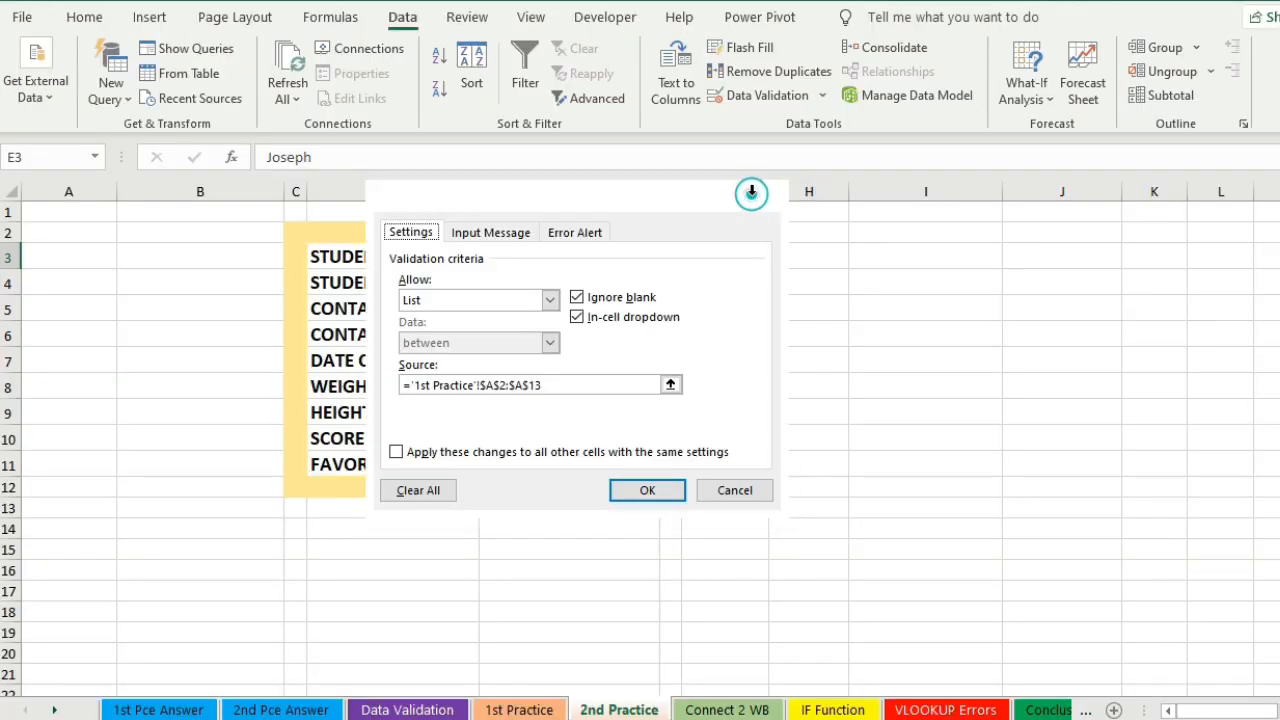
click(1095, 283)
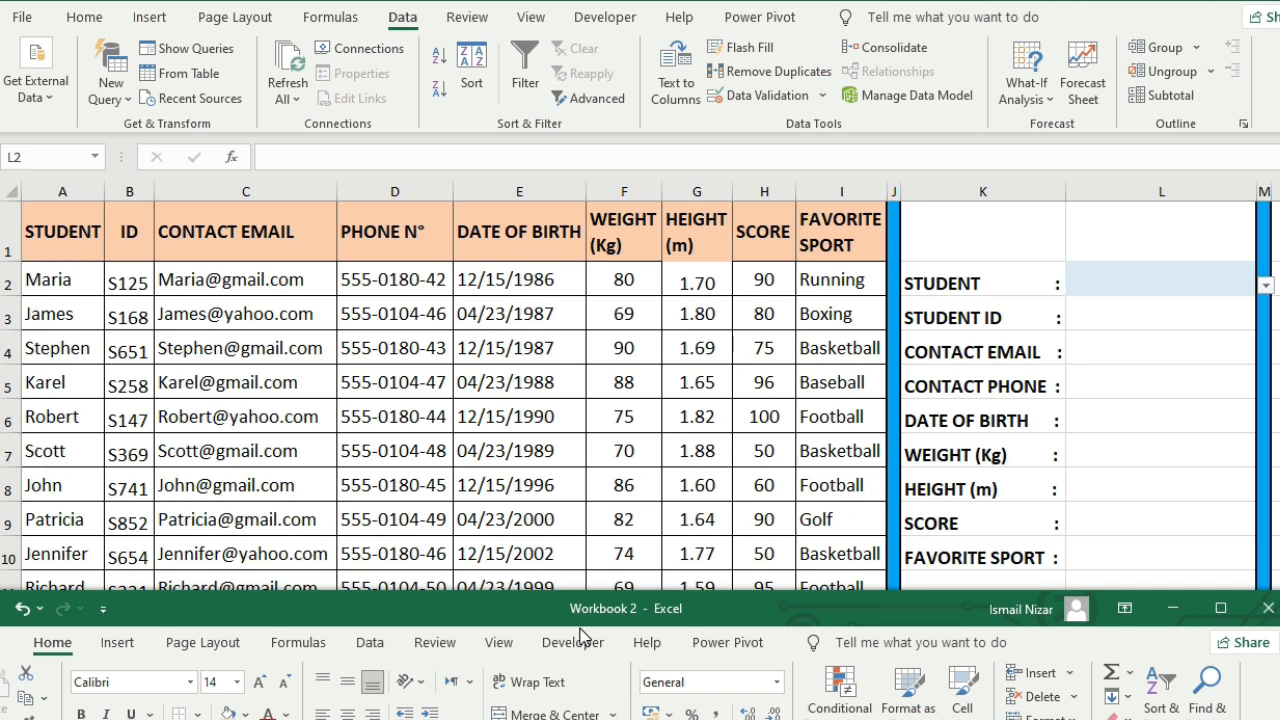
- Move the Workbook 2 window up over Workbook 1 to show its student form, and select the student name cell E3
drag(587, 614, 661, 192)
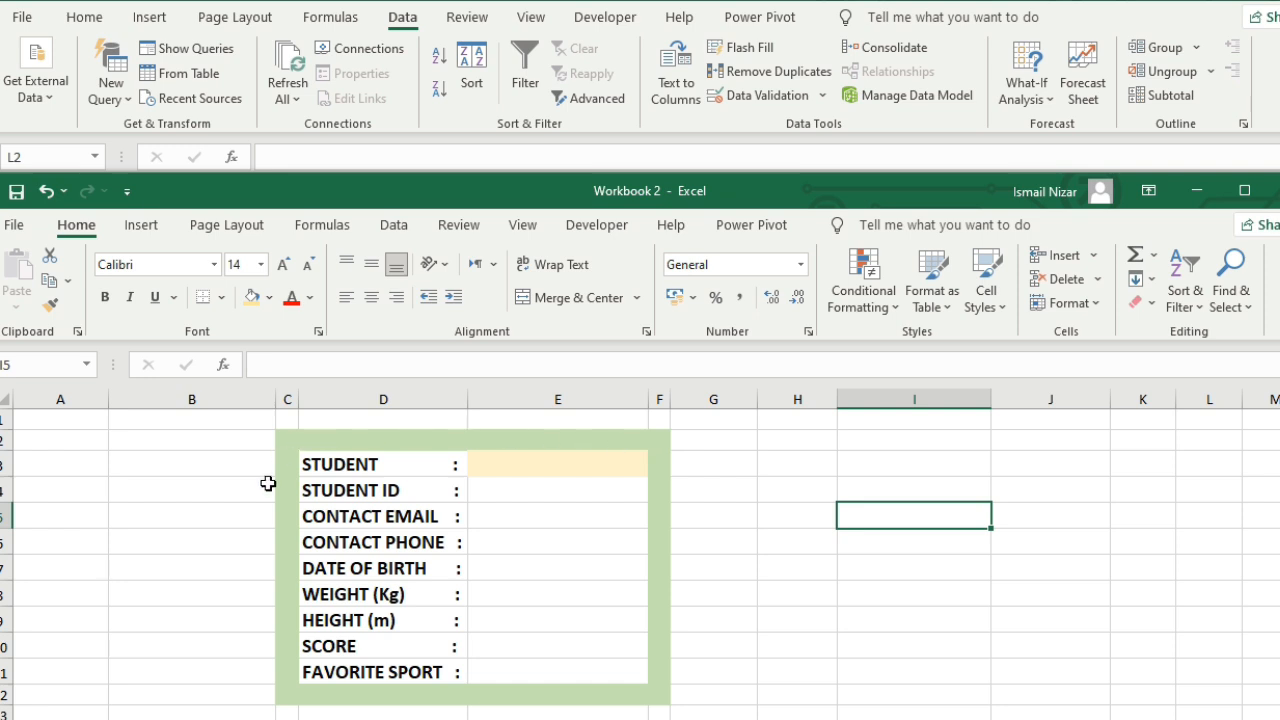
drag(577, 191, 582, 156)
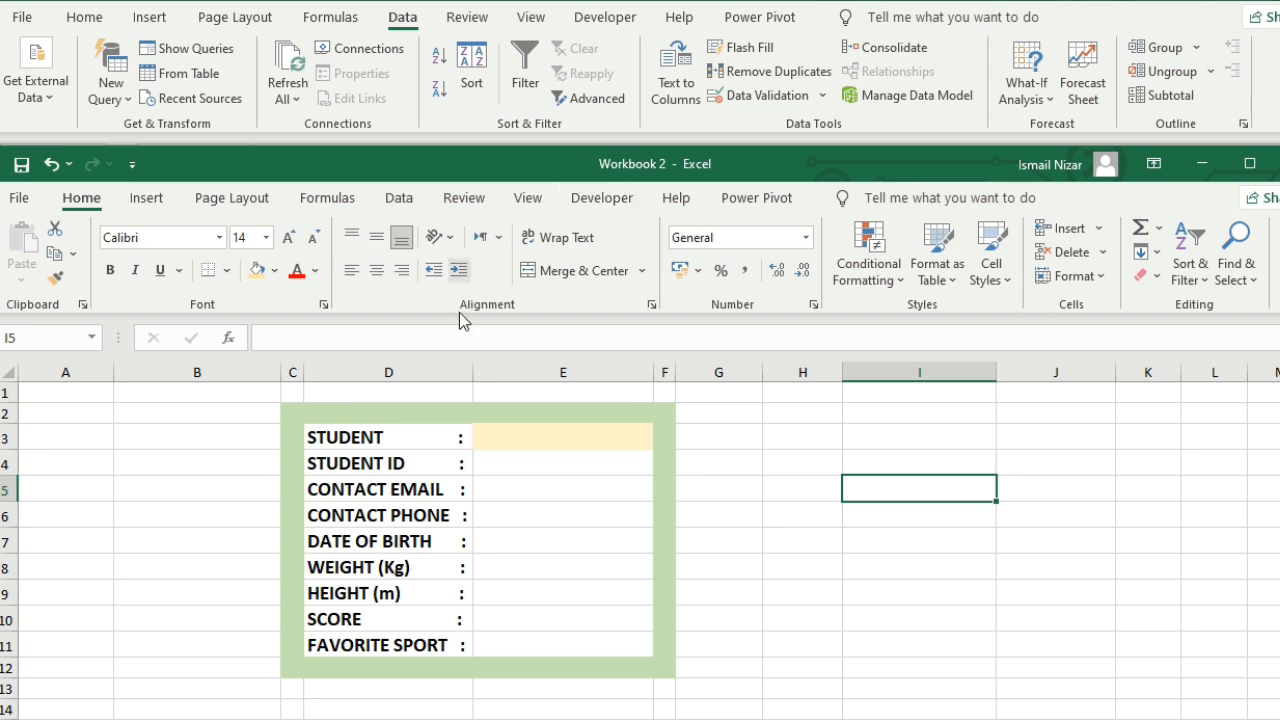
click(508, 437)
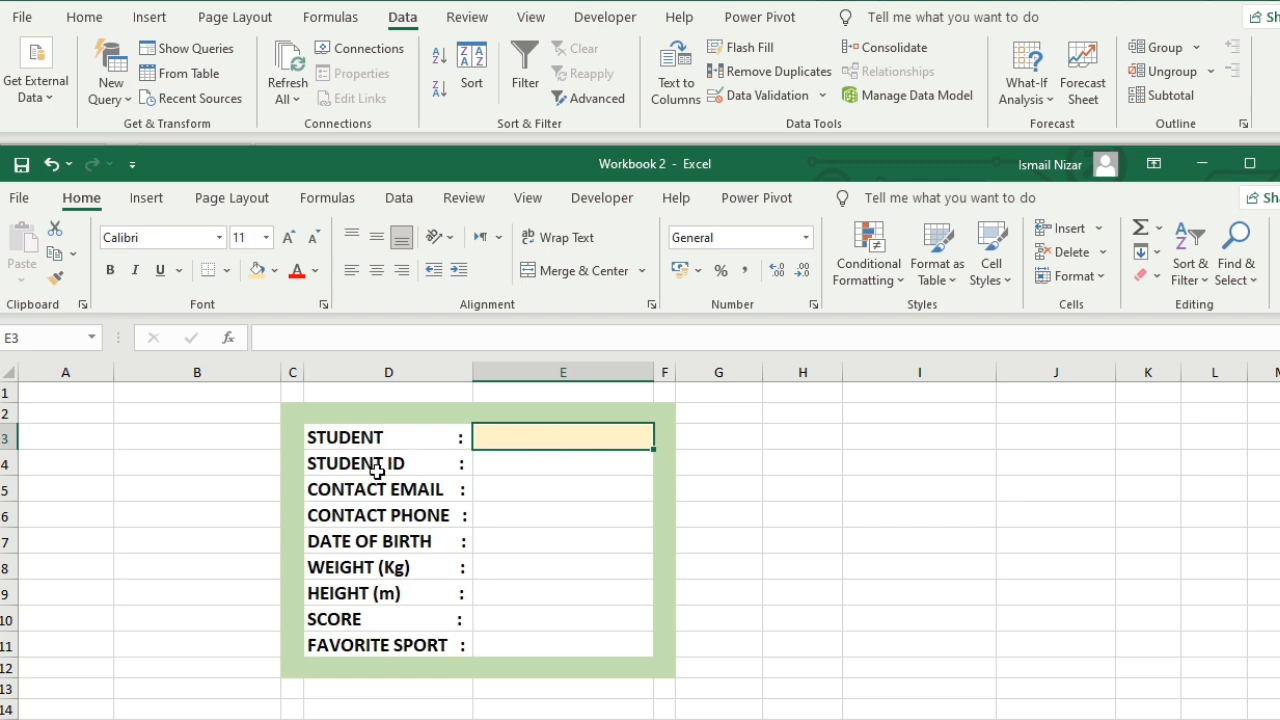
- Start a VLOOKUP formula in the STUDENT ID cell E4 of Workbook 2, with E3 as the lookup value
click(518, 462)
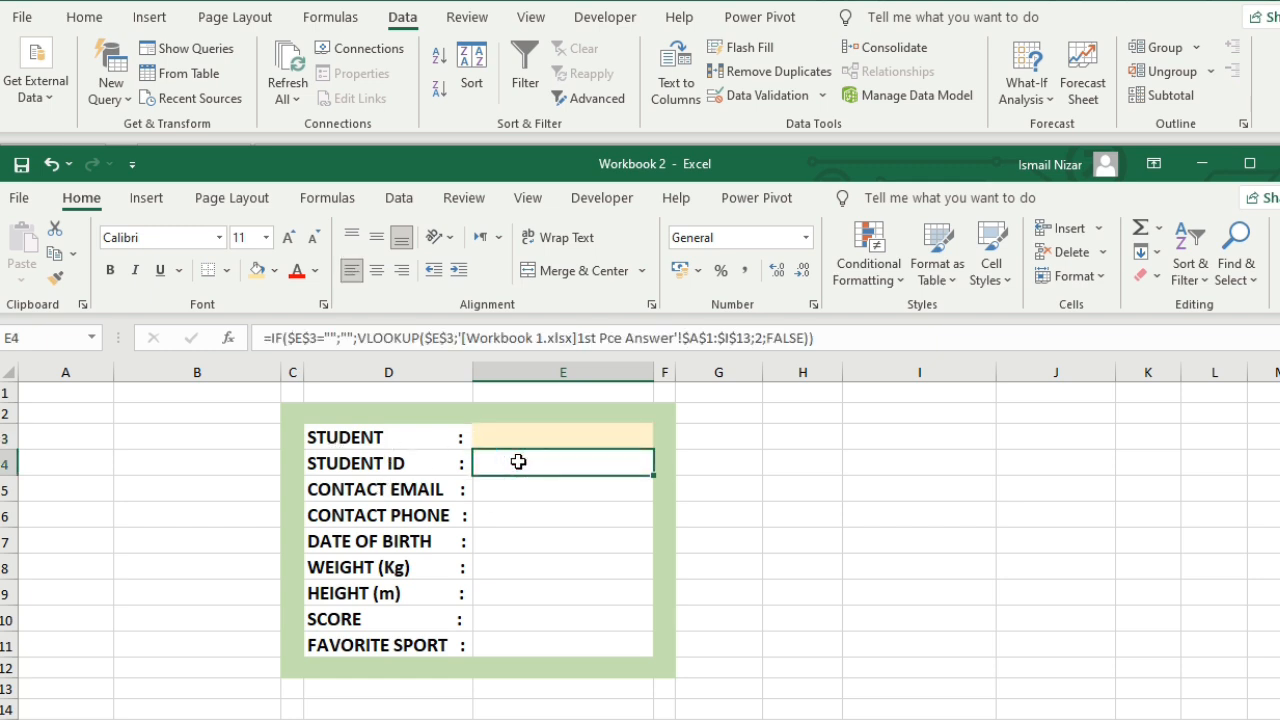
text(=)
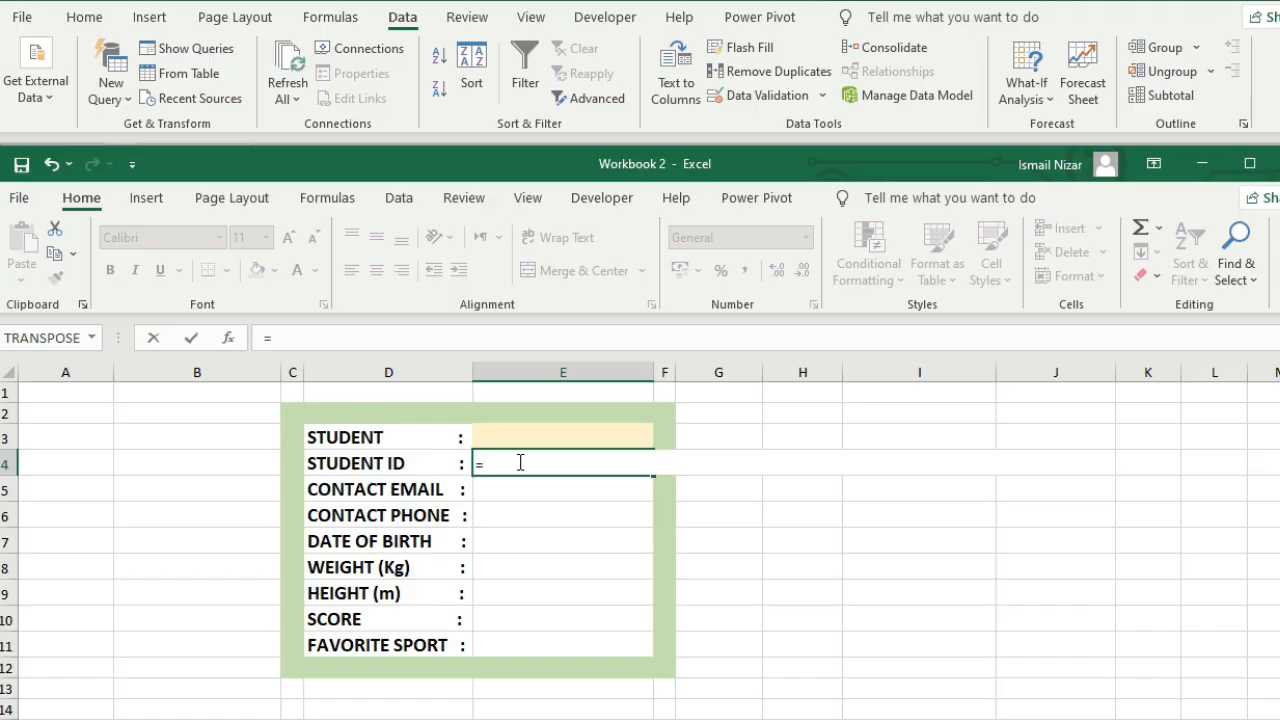
text(vloo)
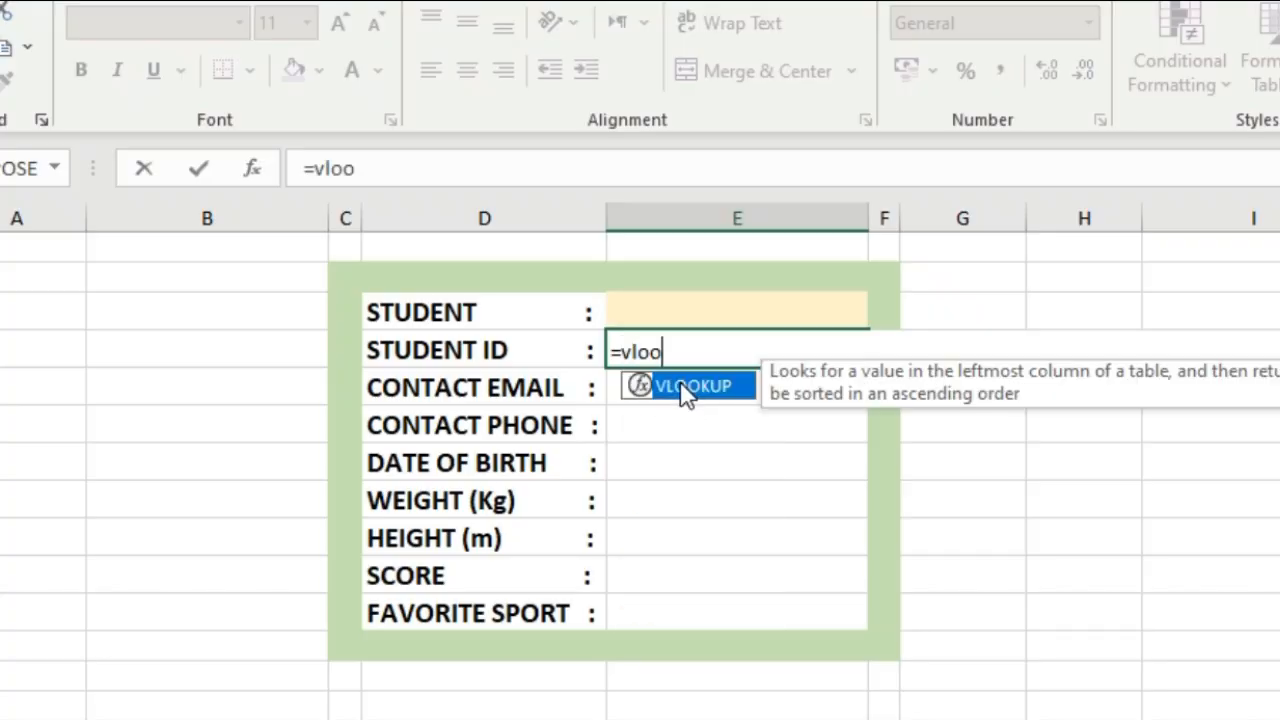
double_click(685, 388)
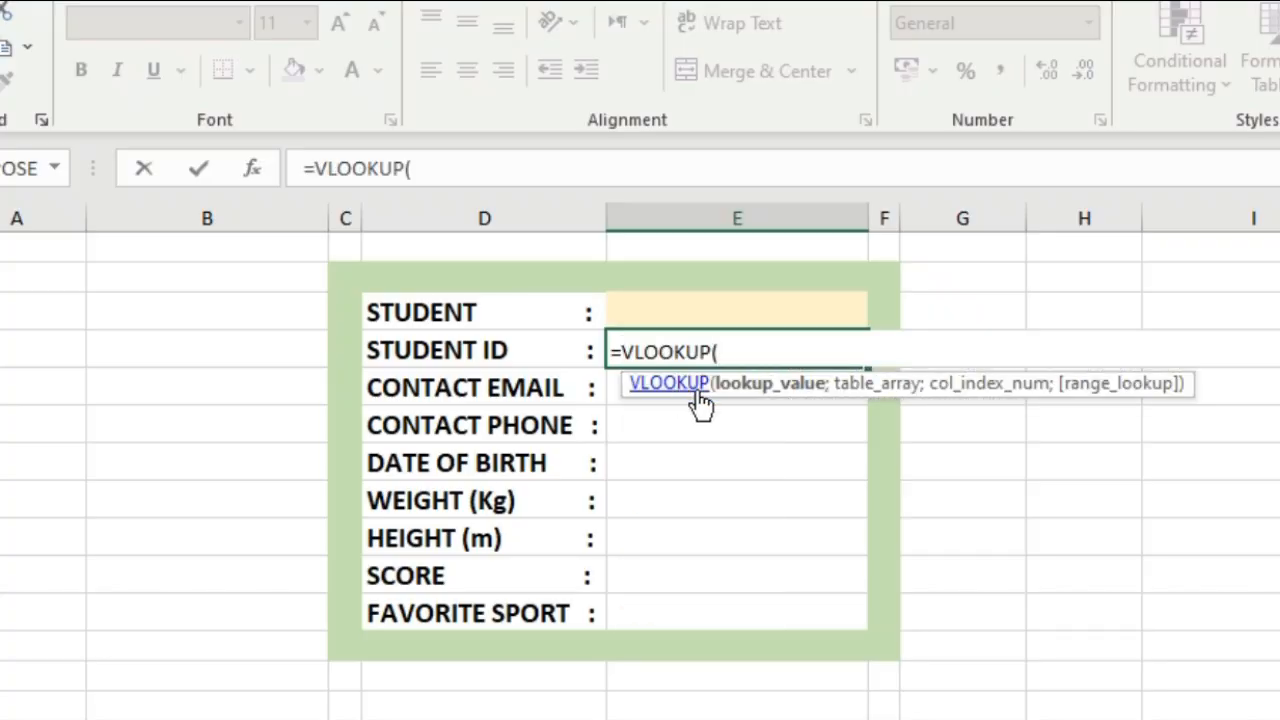
click(726, 306)
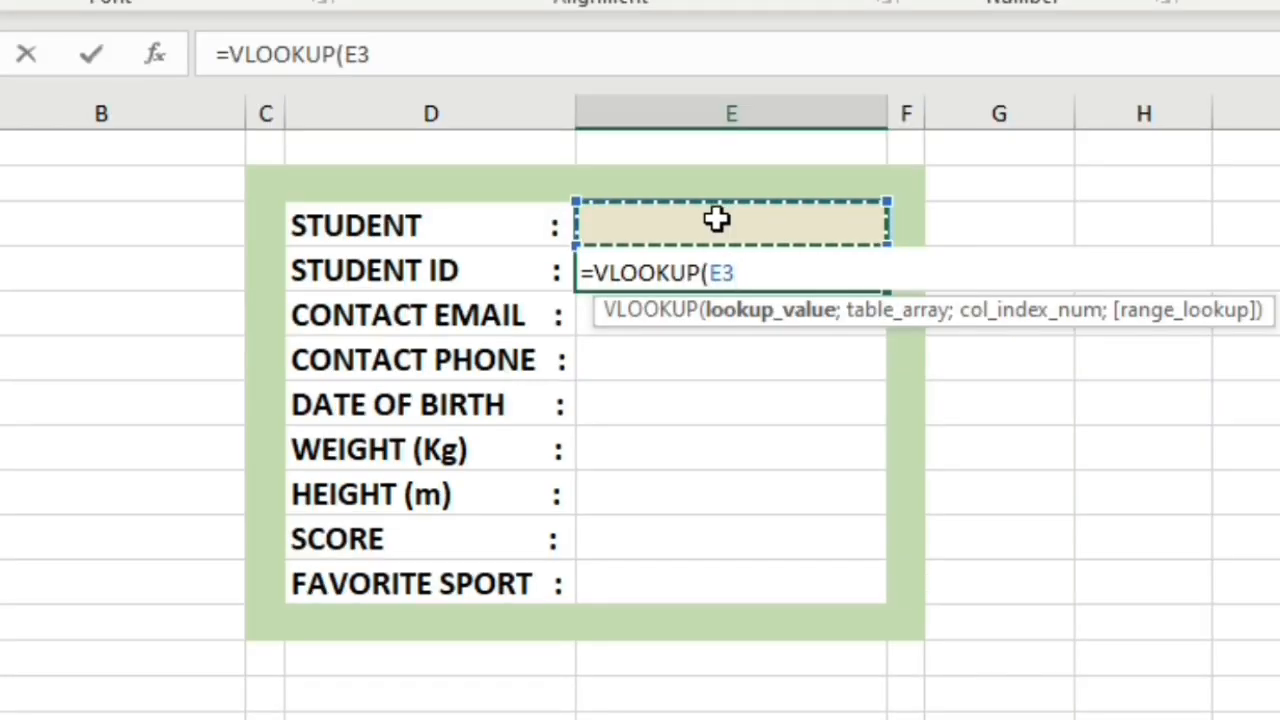
text(;)
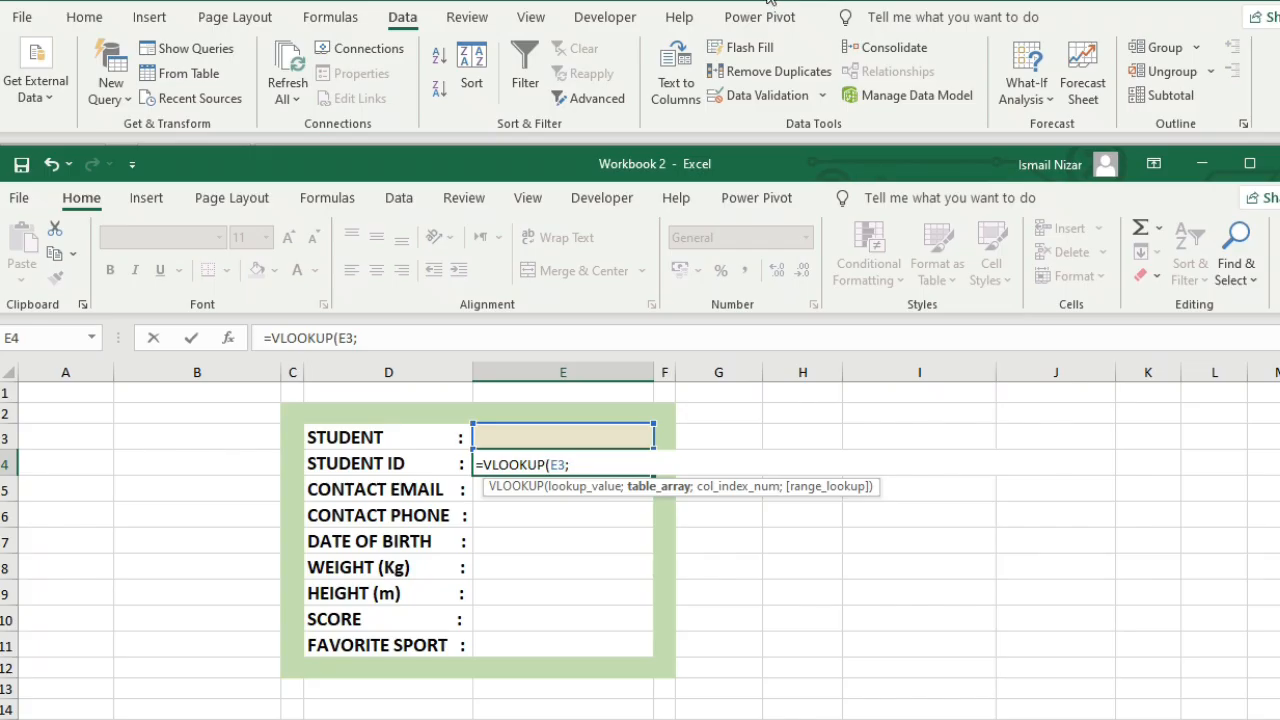
- Set the VLOOKUP table array to A1:I13 on the 1st Pce Answer sheet of Workbook 1
click(770, 3)
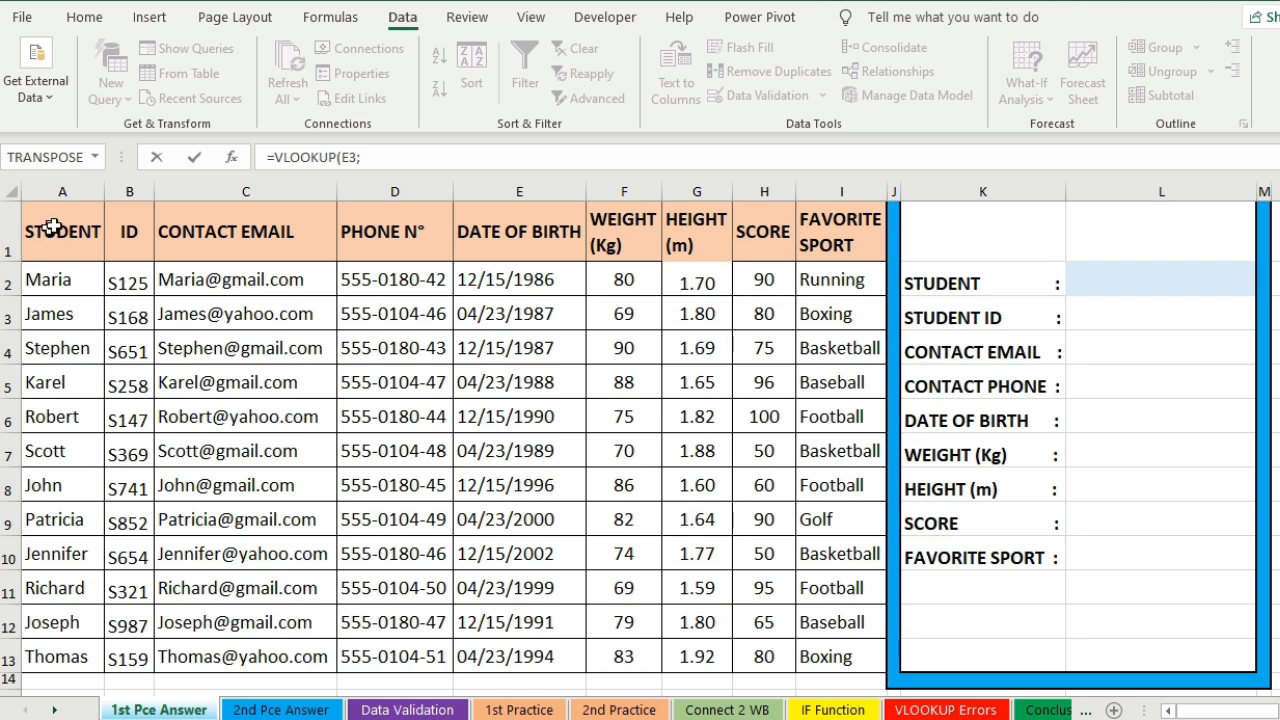
drag(48, 230, 831, 648)
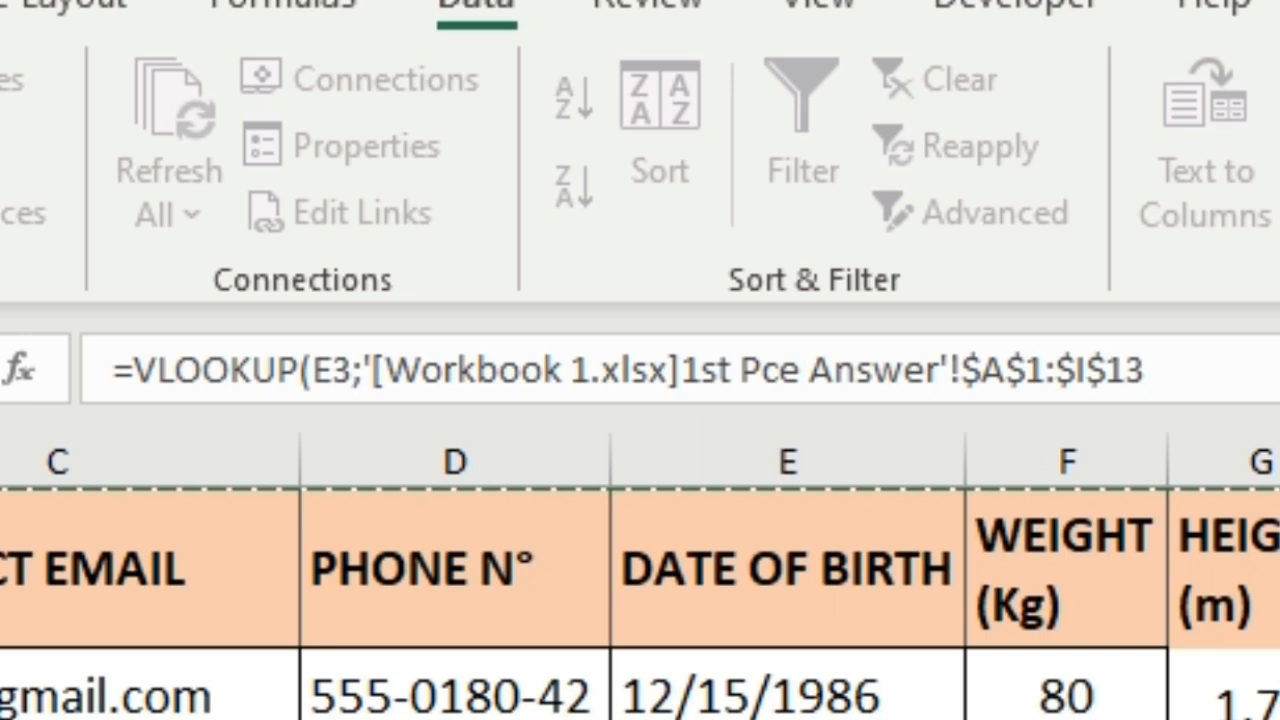
text(;)
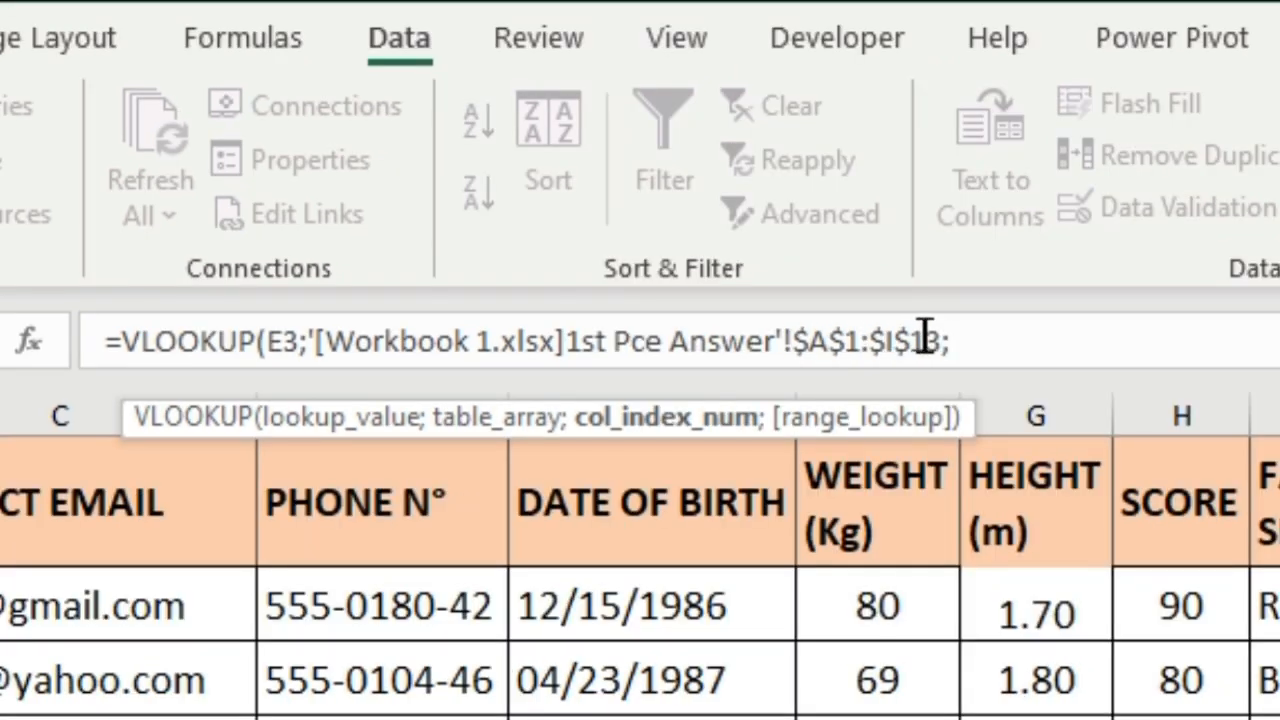
text(;)
- Complete the STUDENT ID formula with column index 2 and FALSE for an exact match
click(960, 341)
text(2;)
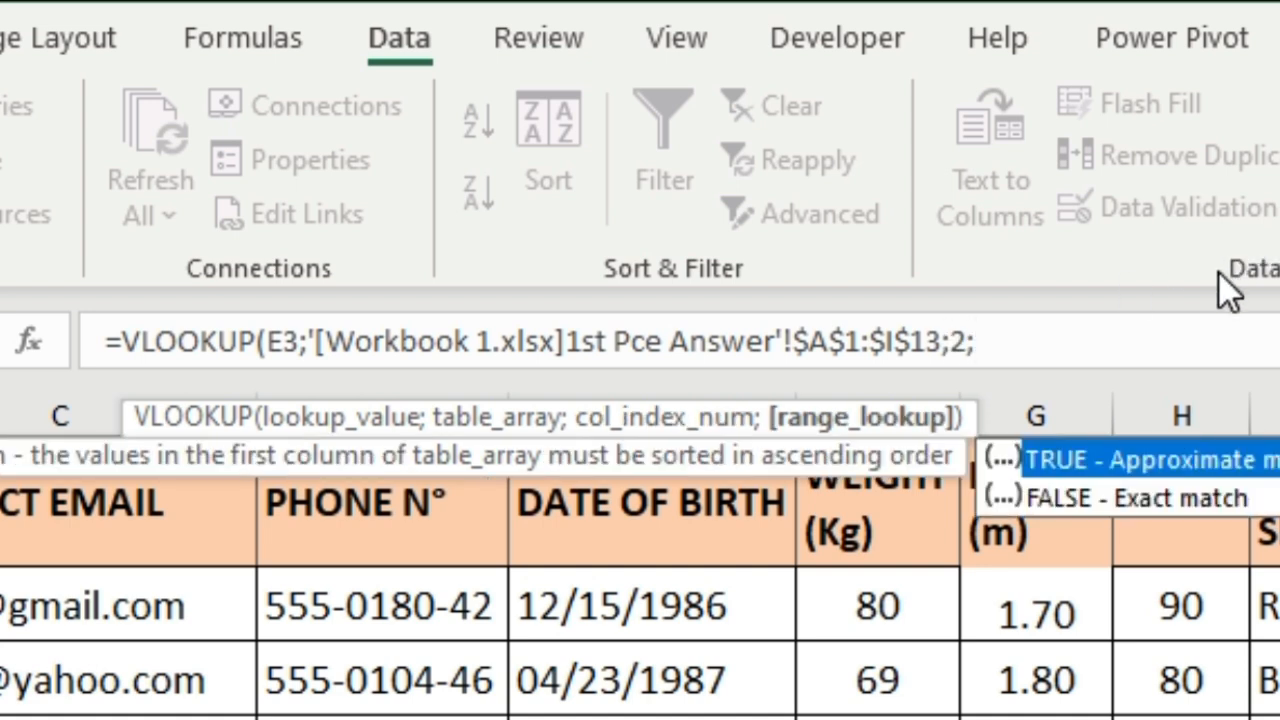
key(Down)
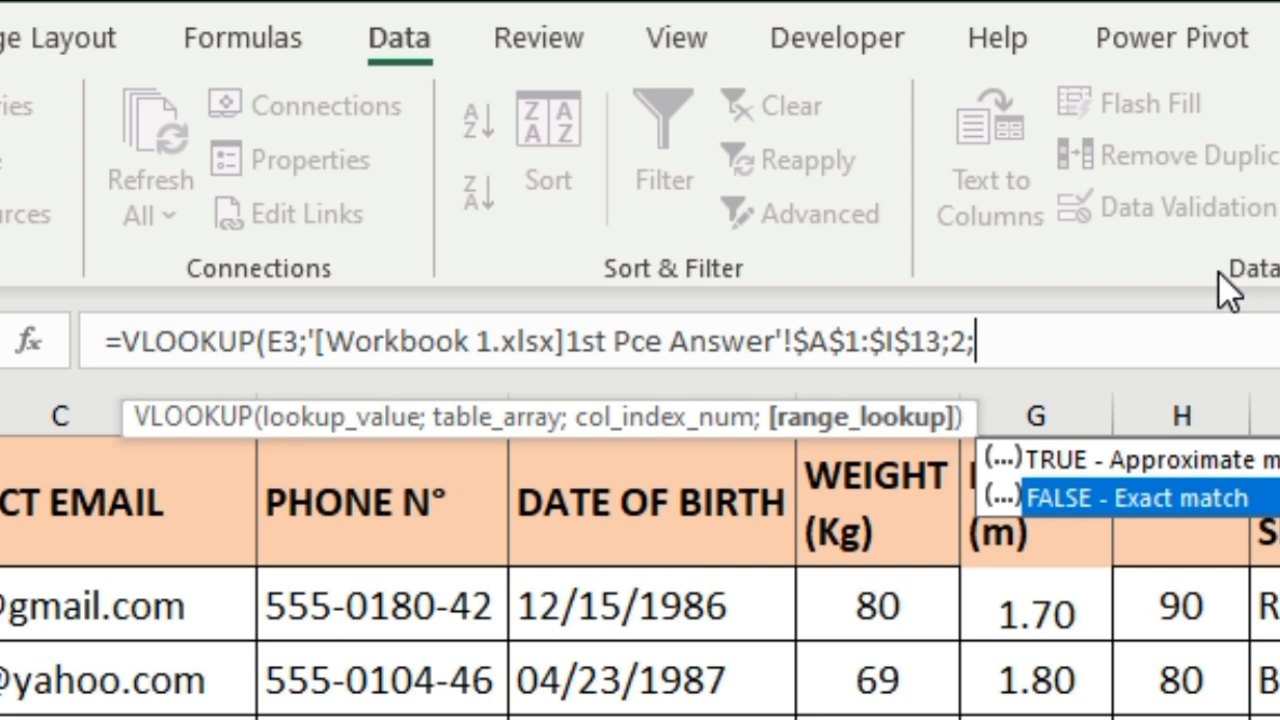
key(Tab)
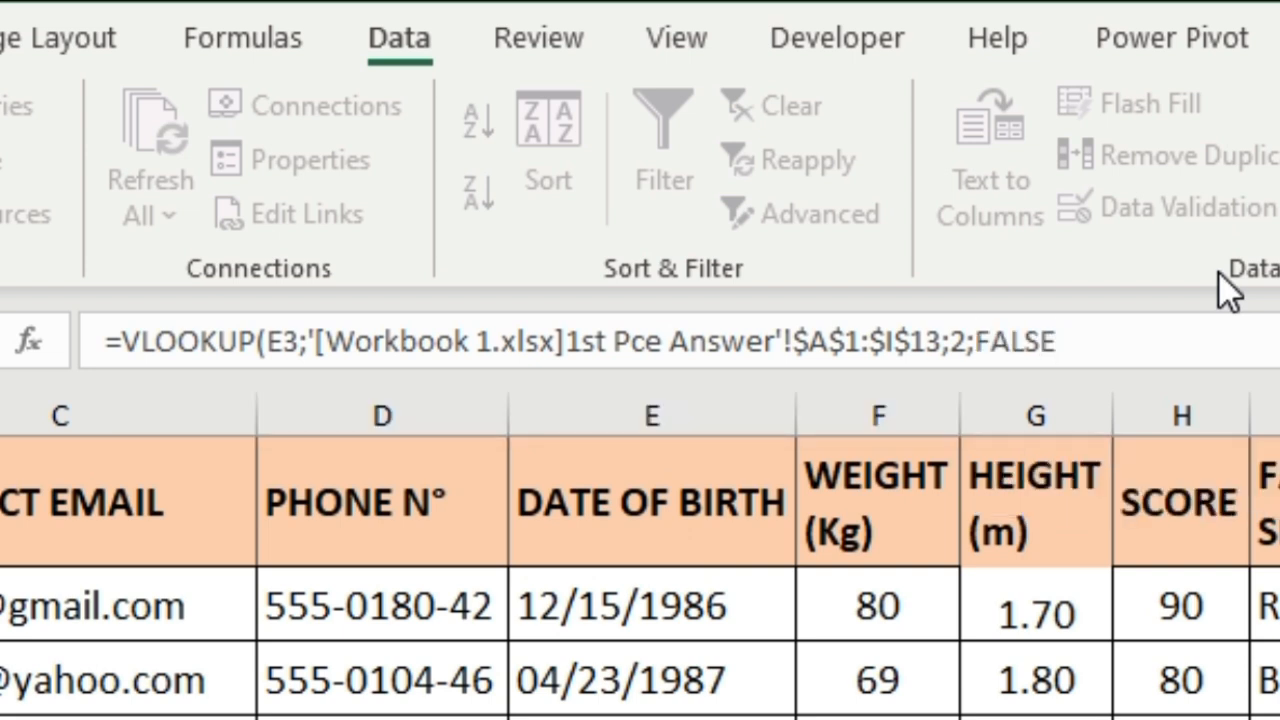
text())
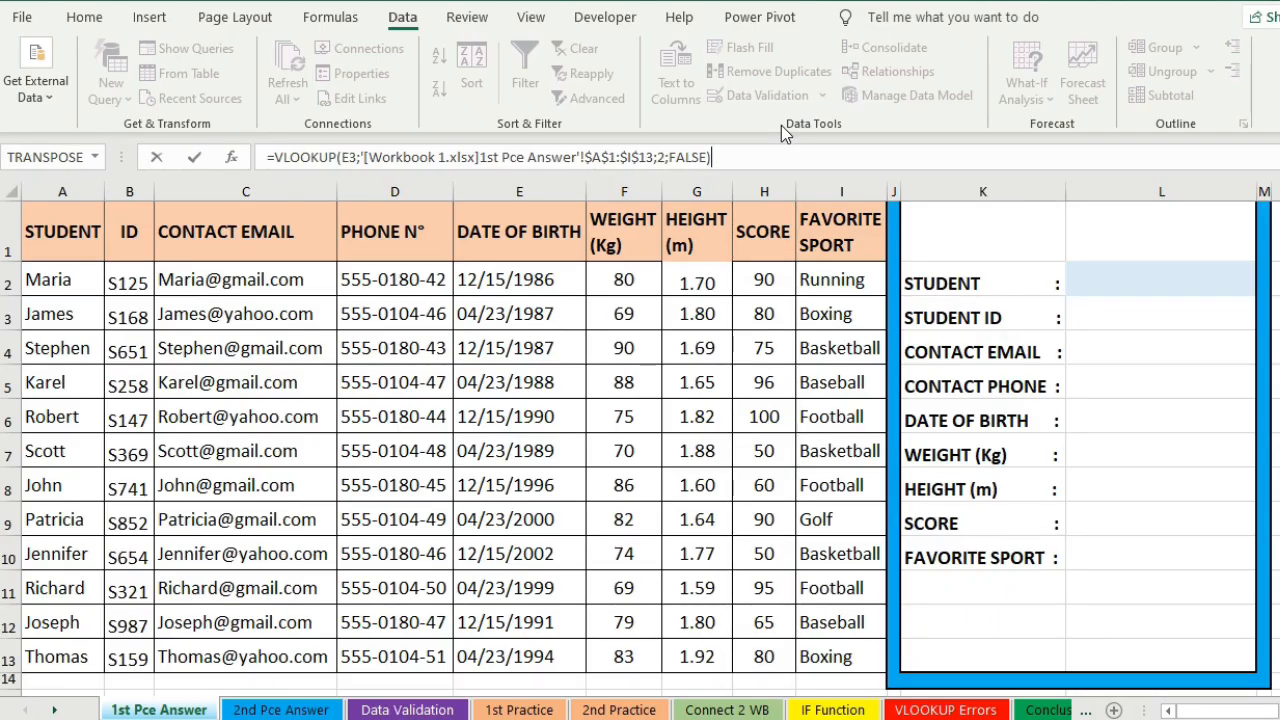
key(Return)
- Enter the last listed student's first name in E3 and compare the returned ID with the Workbook 1 table
key(Up)
key(Up)
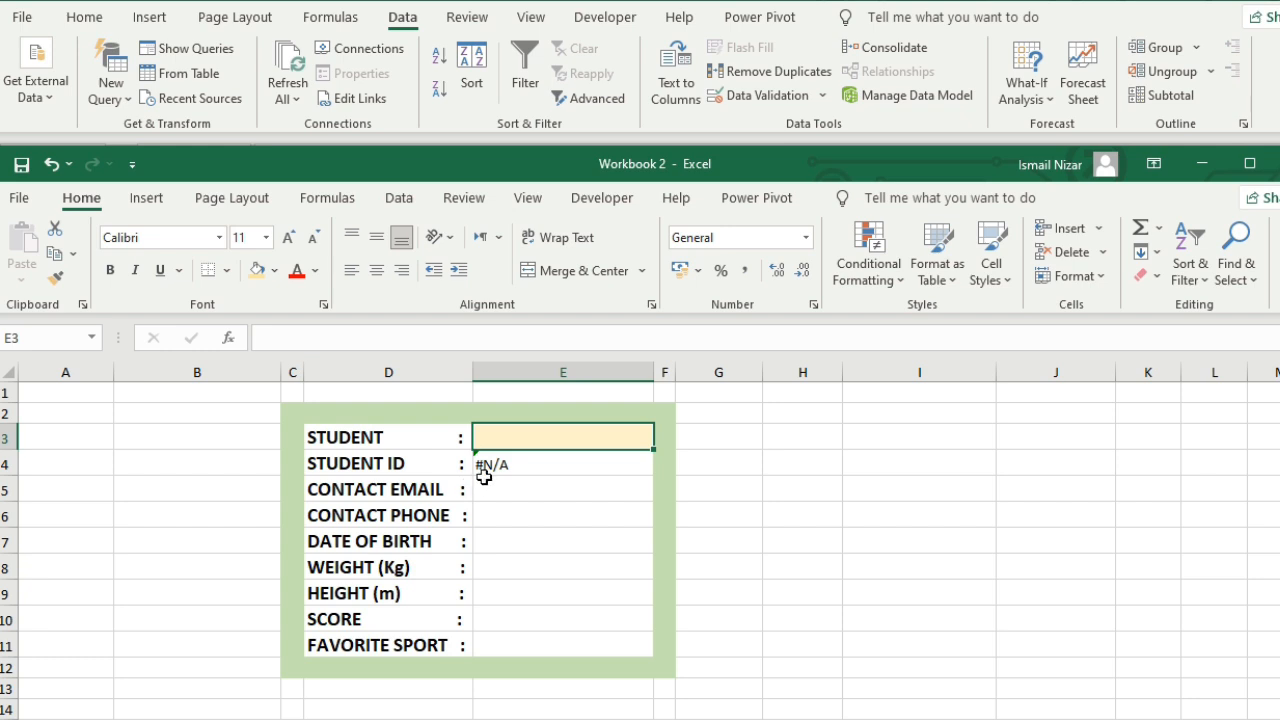
click(529, 435)
text(Th)
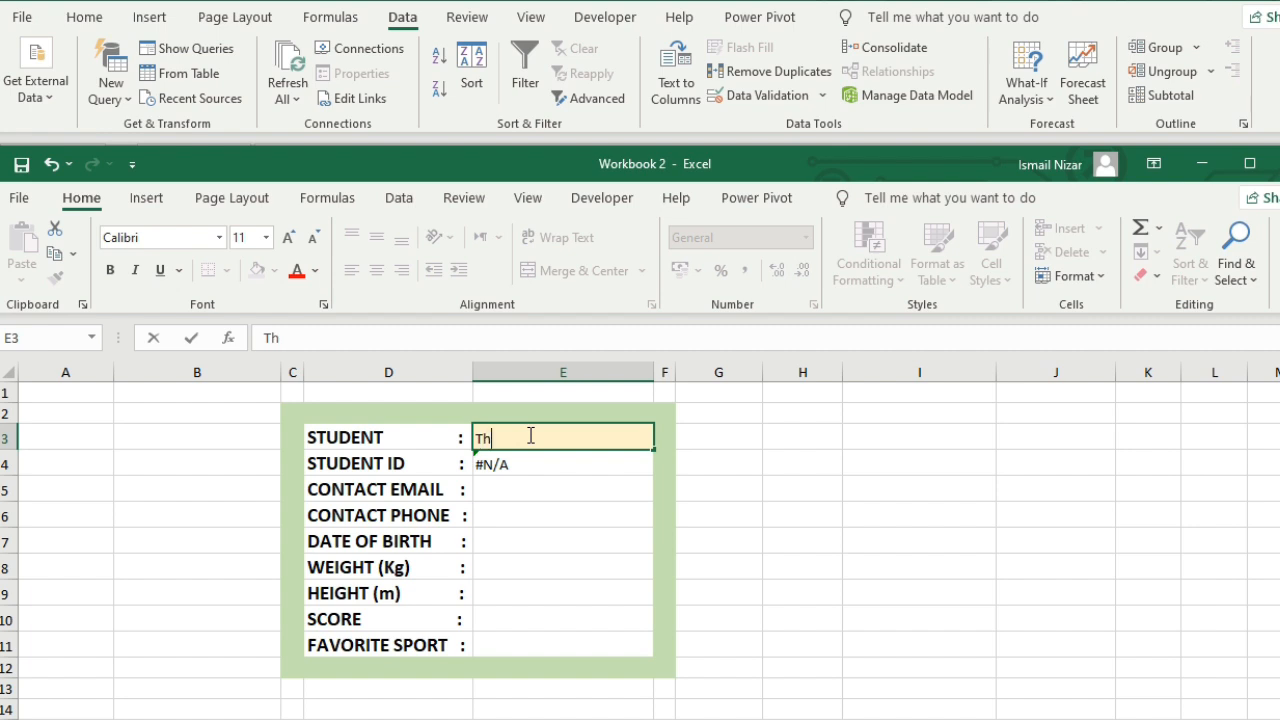
text(omas)
key(Return)
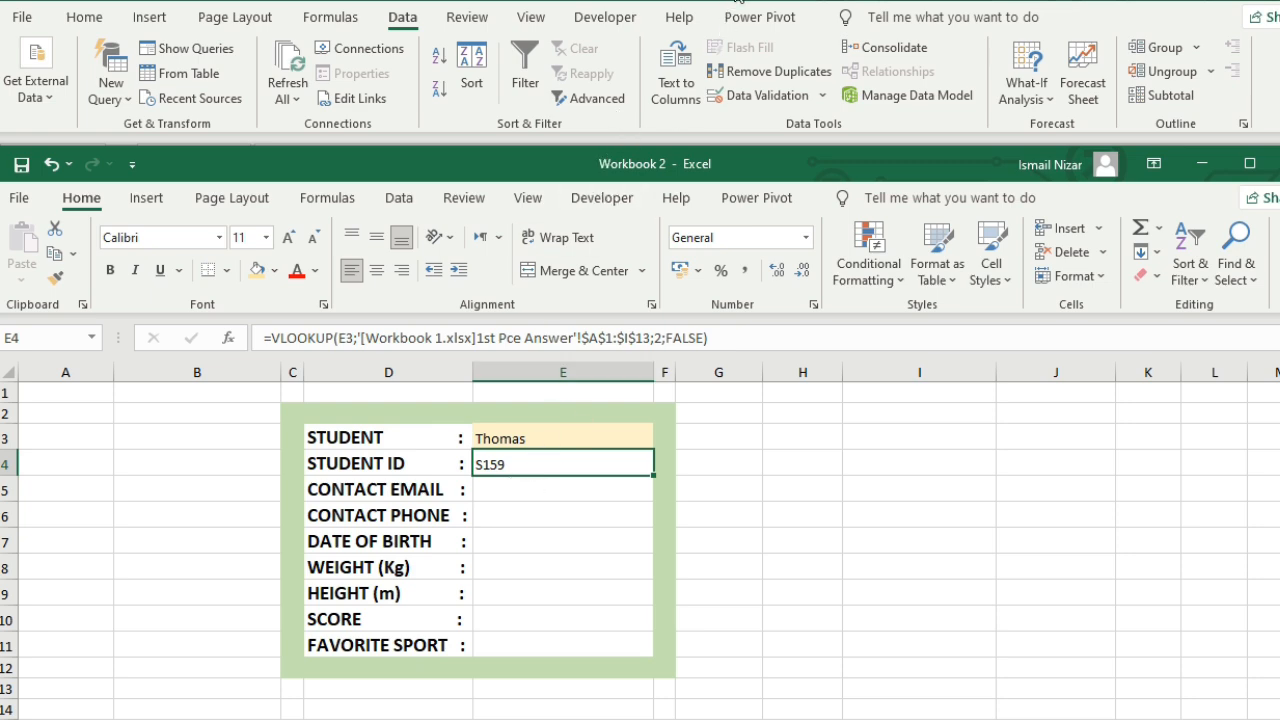
click(735, 3)
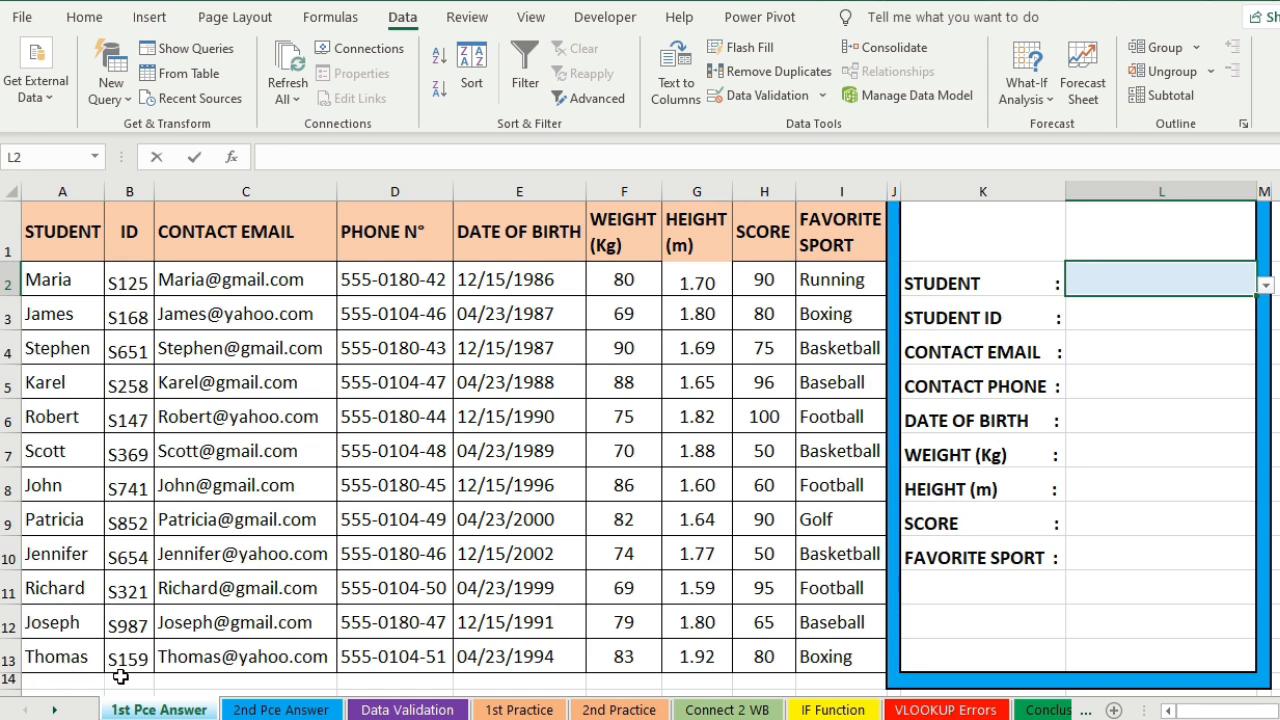
click(168, 719)
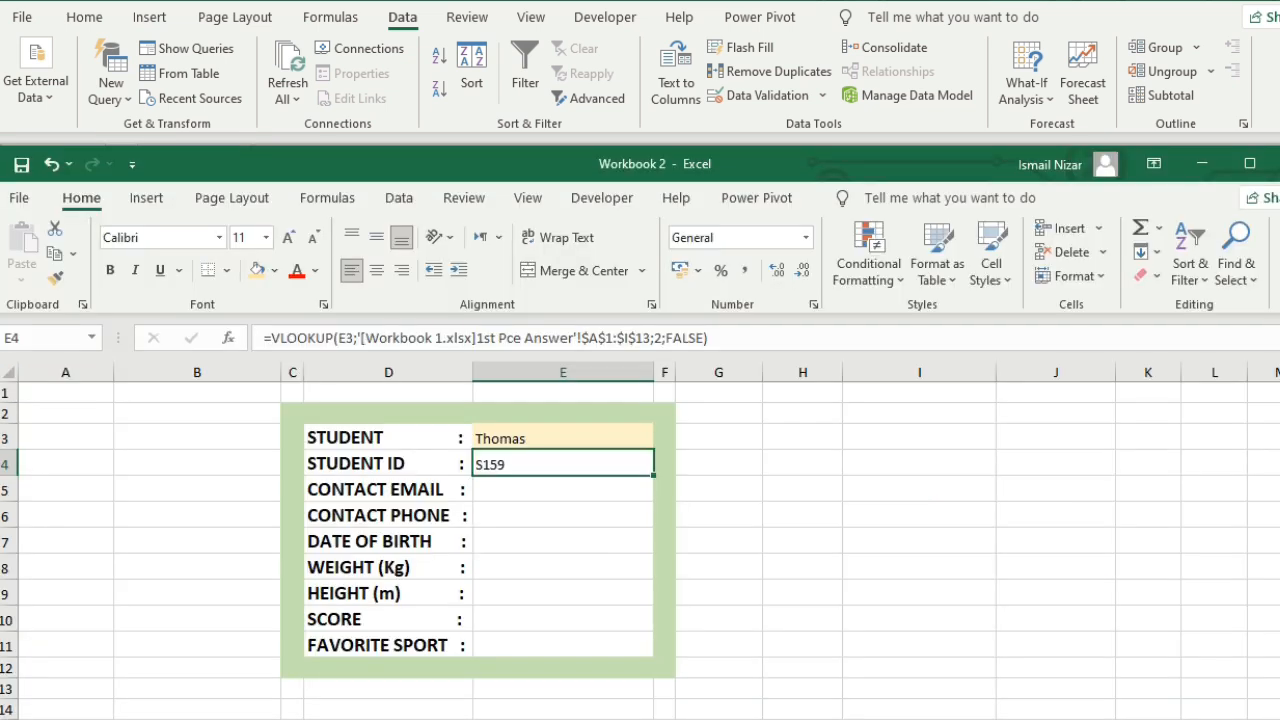
- Start a VLOOKUP formula in the CONTACT EMAIL cell E5 with E3 as the lookup value
click(505, 493)
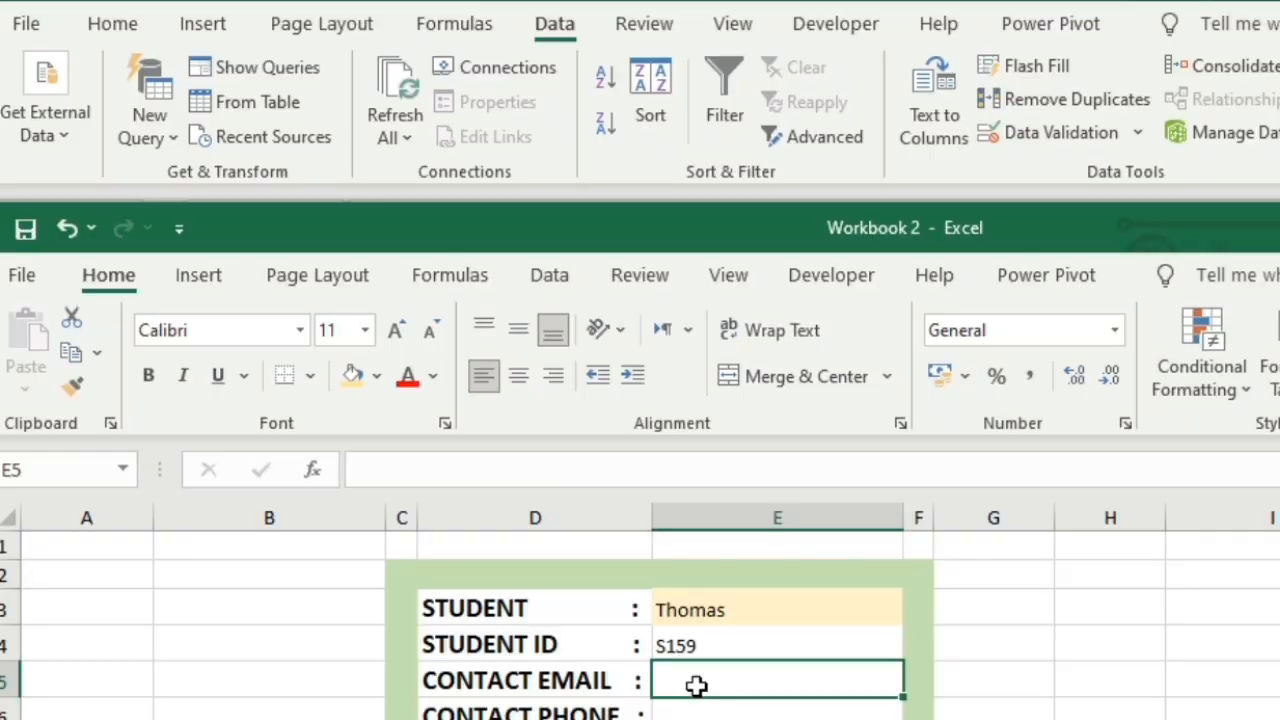
text(=)
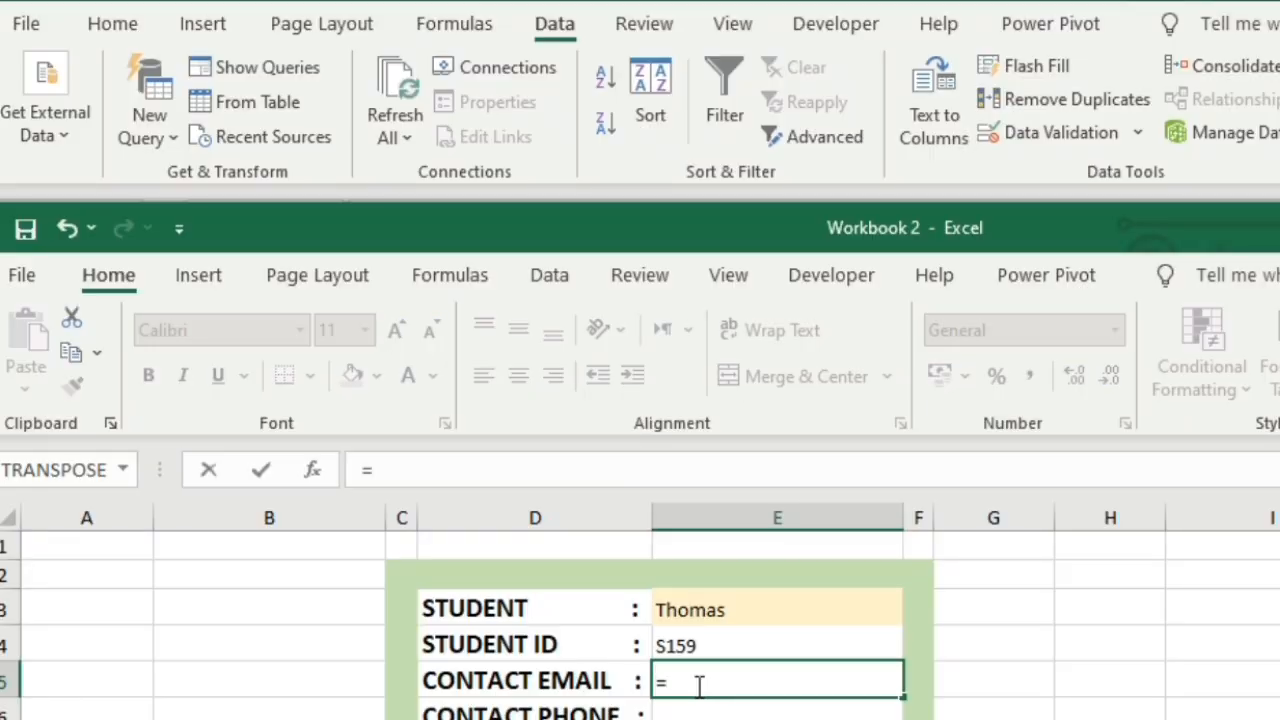
text(vloo)
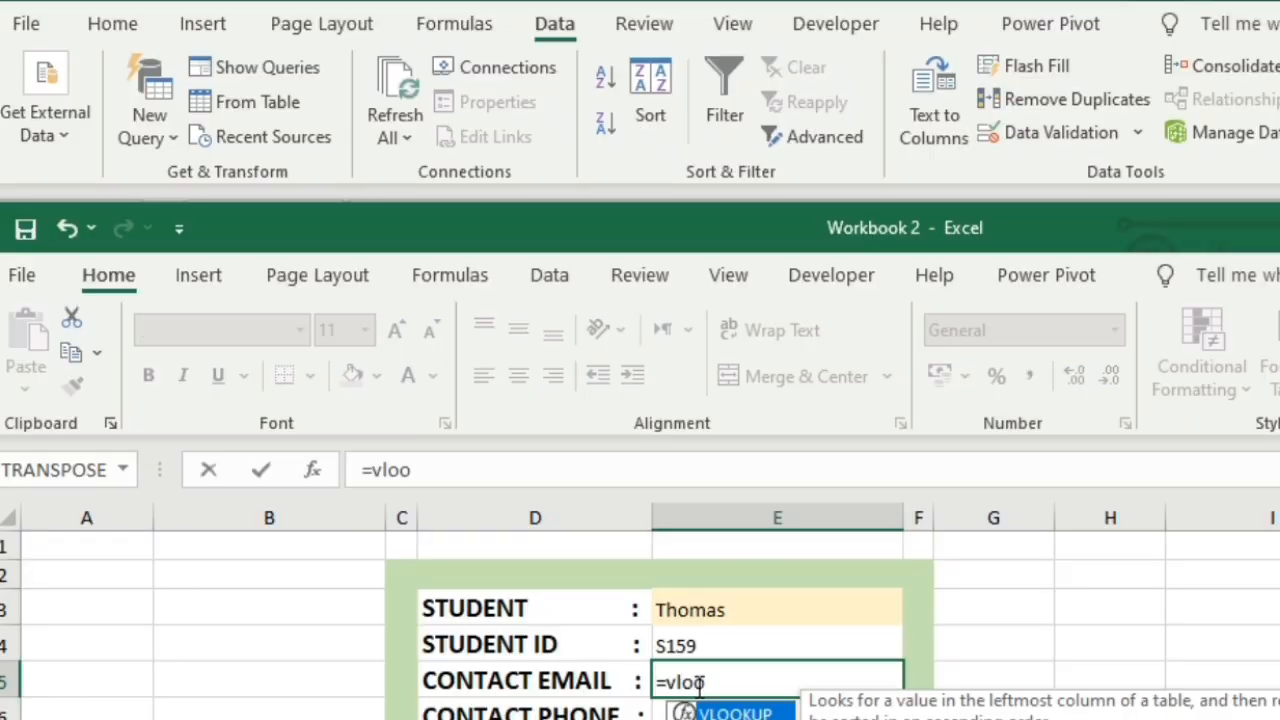
key(Tab)
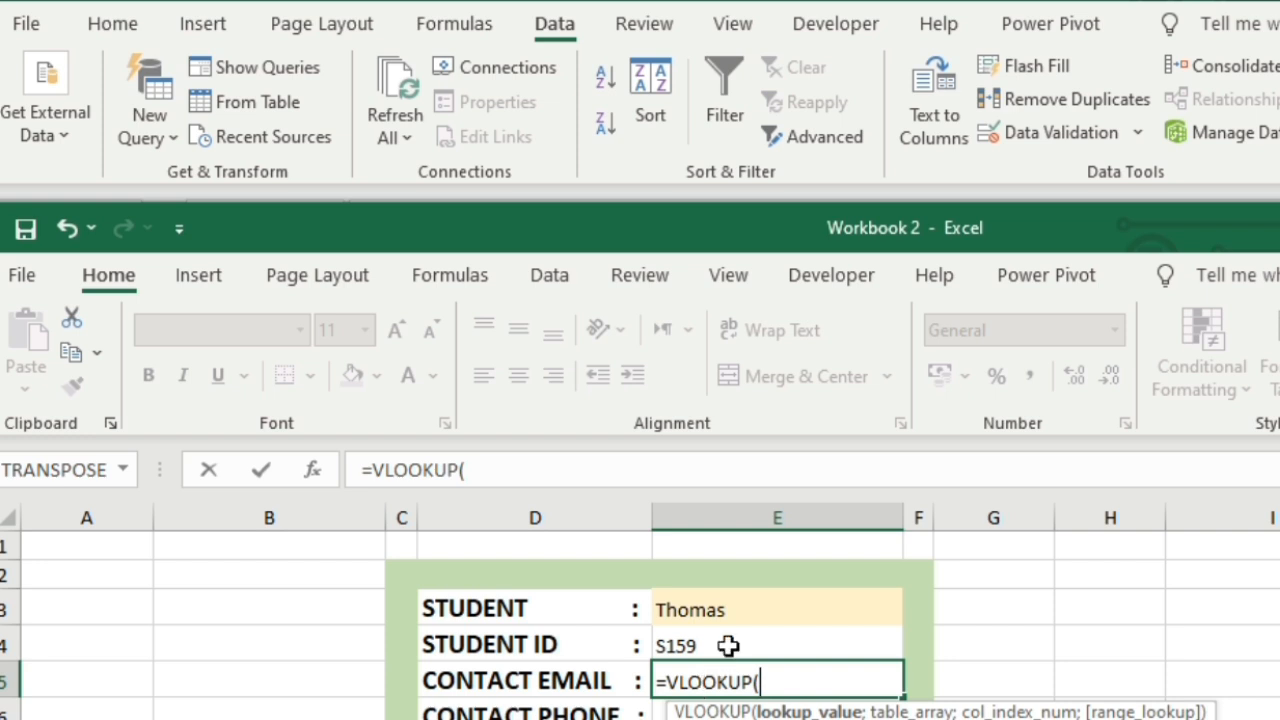
click(731, 611)
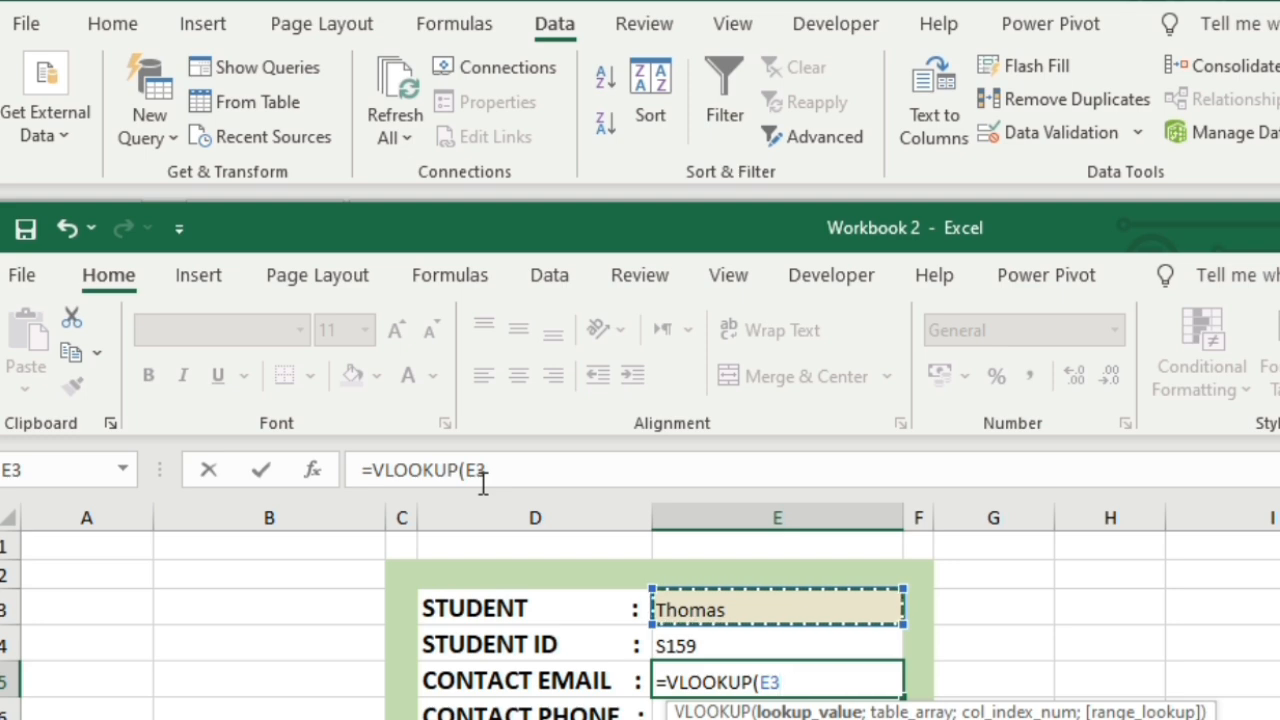
text(;)
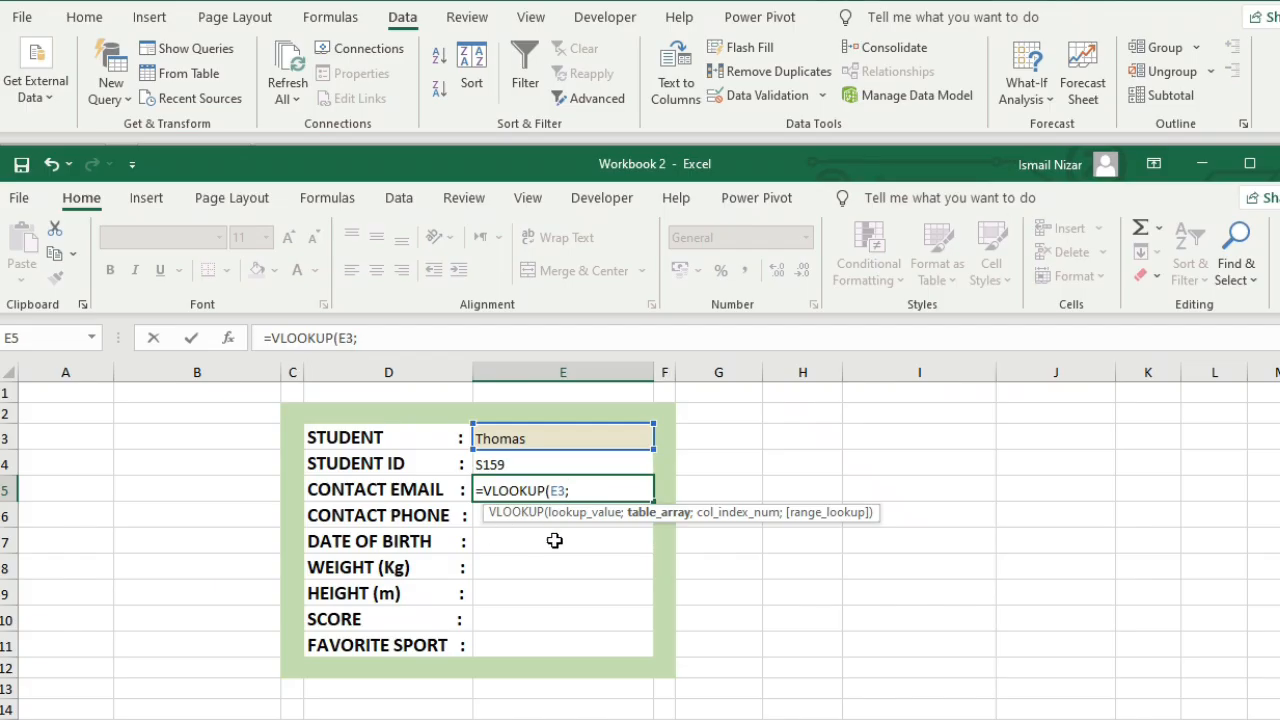
- Use range A1:I13 of Workbook 1's 1st Pce Answer sheet as the table array of the CONTACT EMAIL formula
click(692, 118)
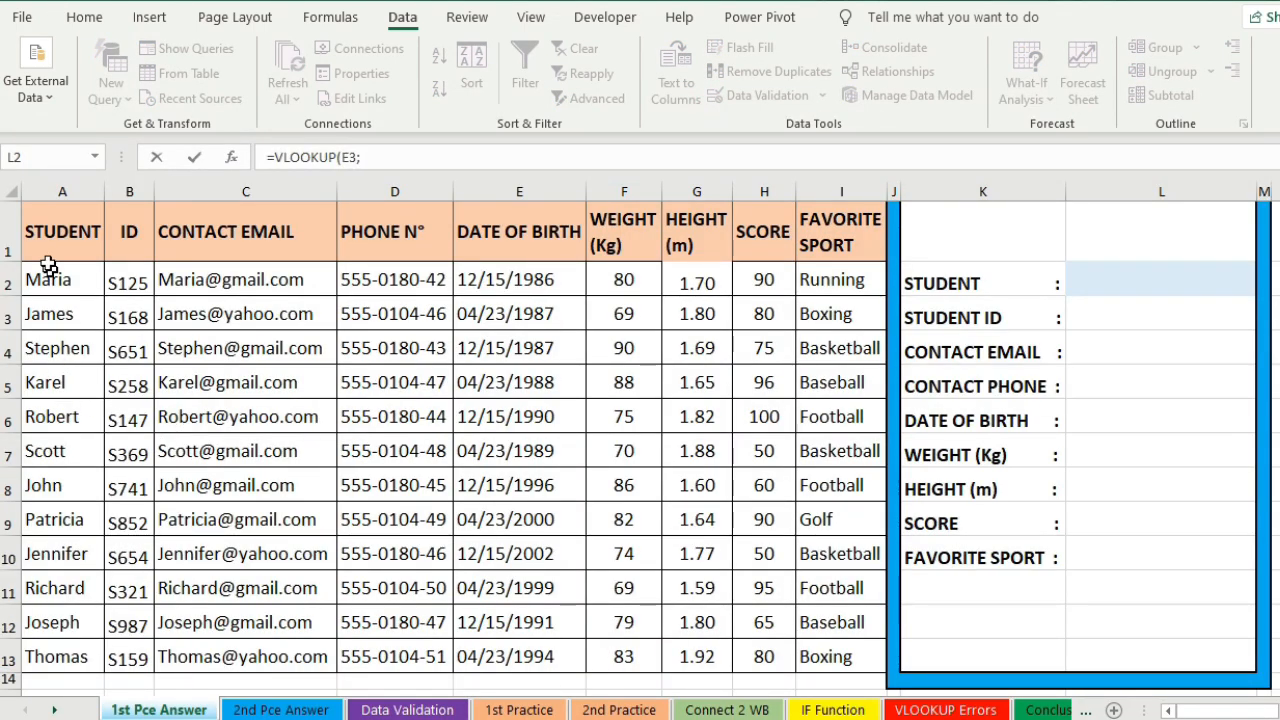
drag(46, 229, 849, 647)
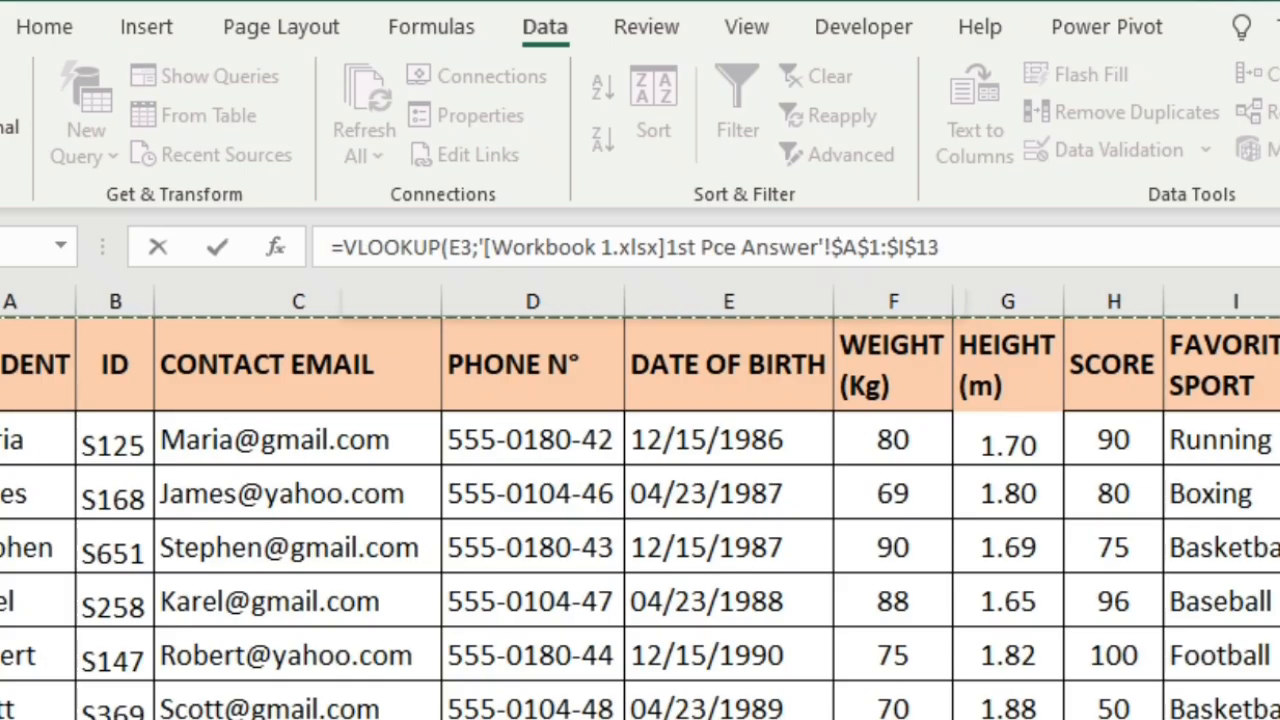
text(;)
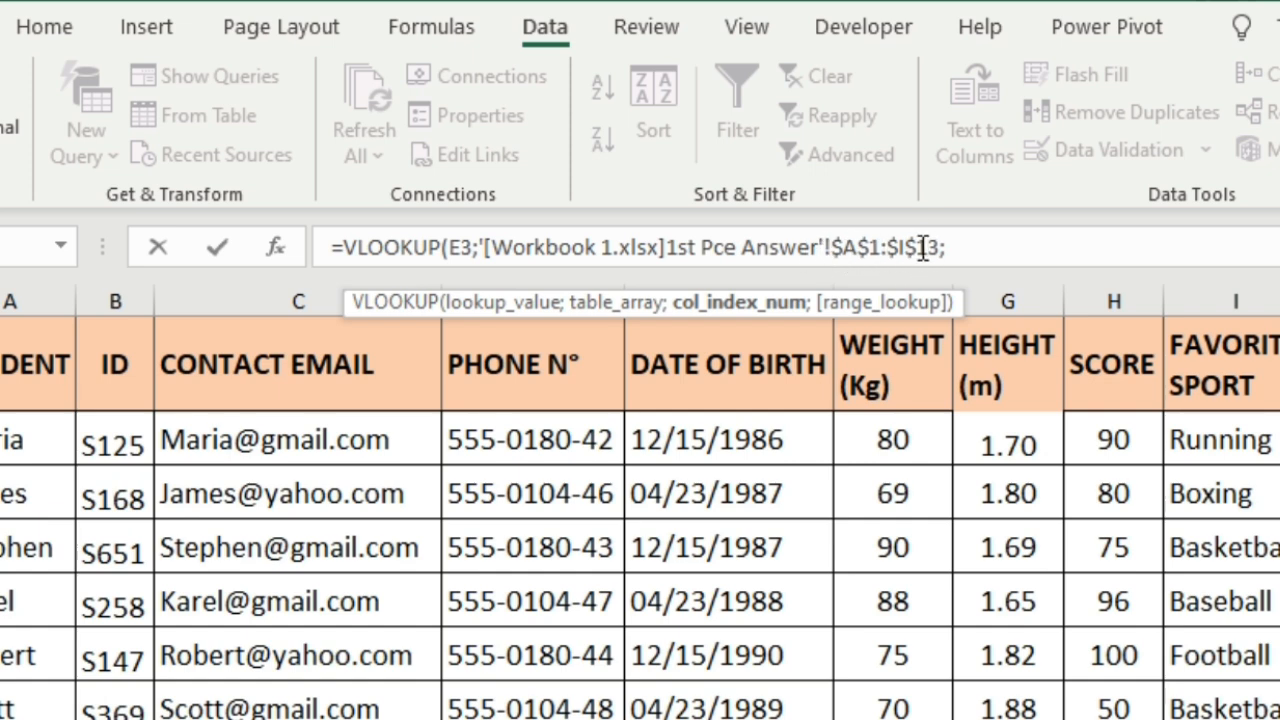
- Finish the CONTACT EMAIL formula with column index 3 and the FALSE exact-match option
click(955, 247)
text(;)
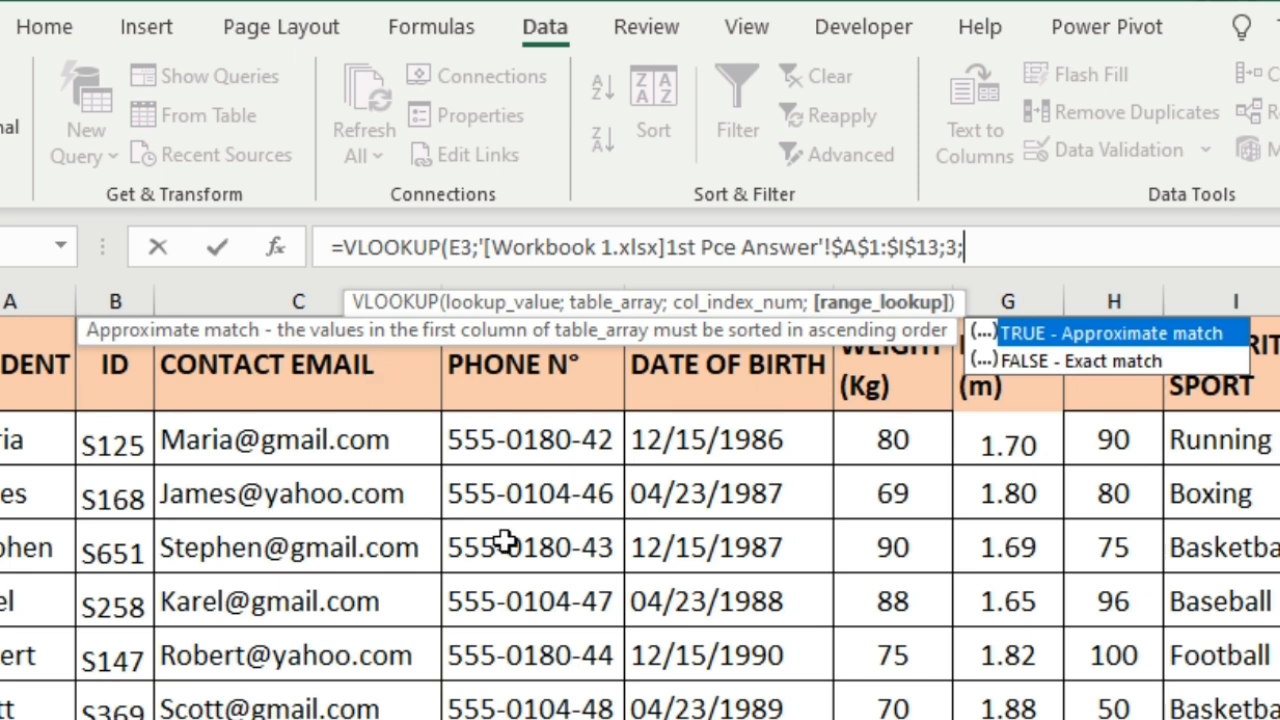
click(1055, 362)
click(1055, 362)
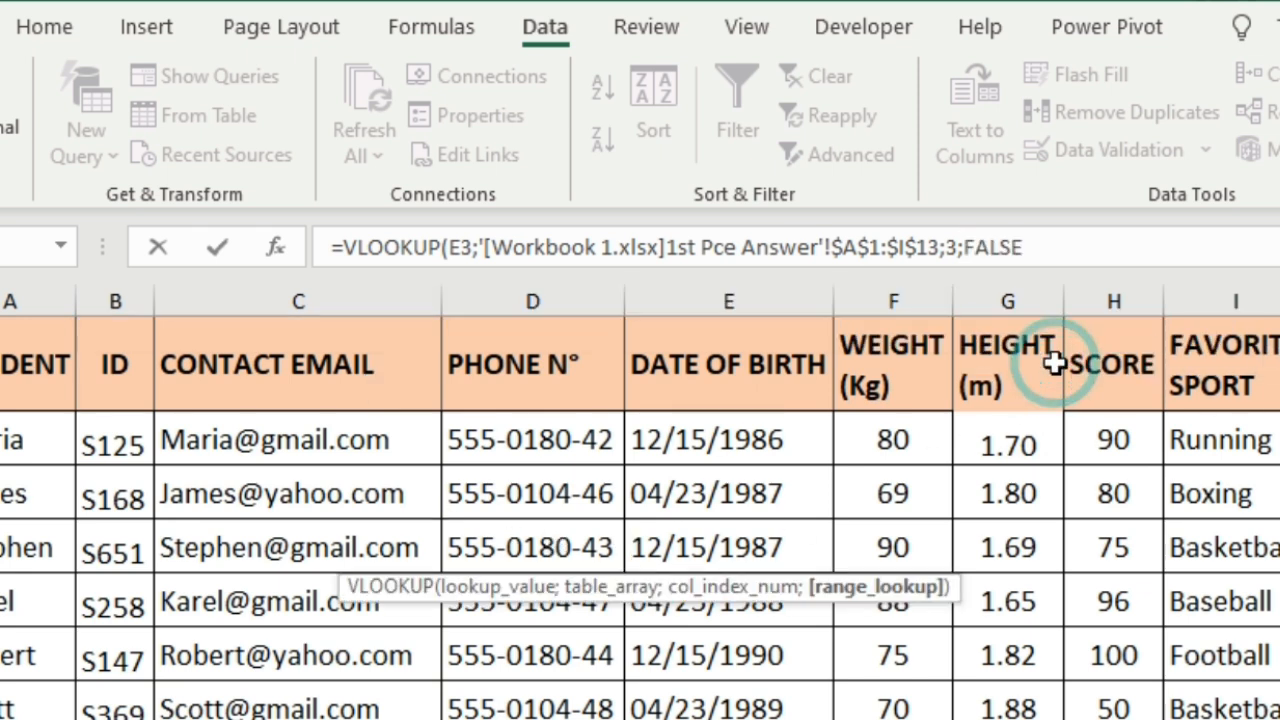
text())
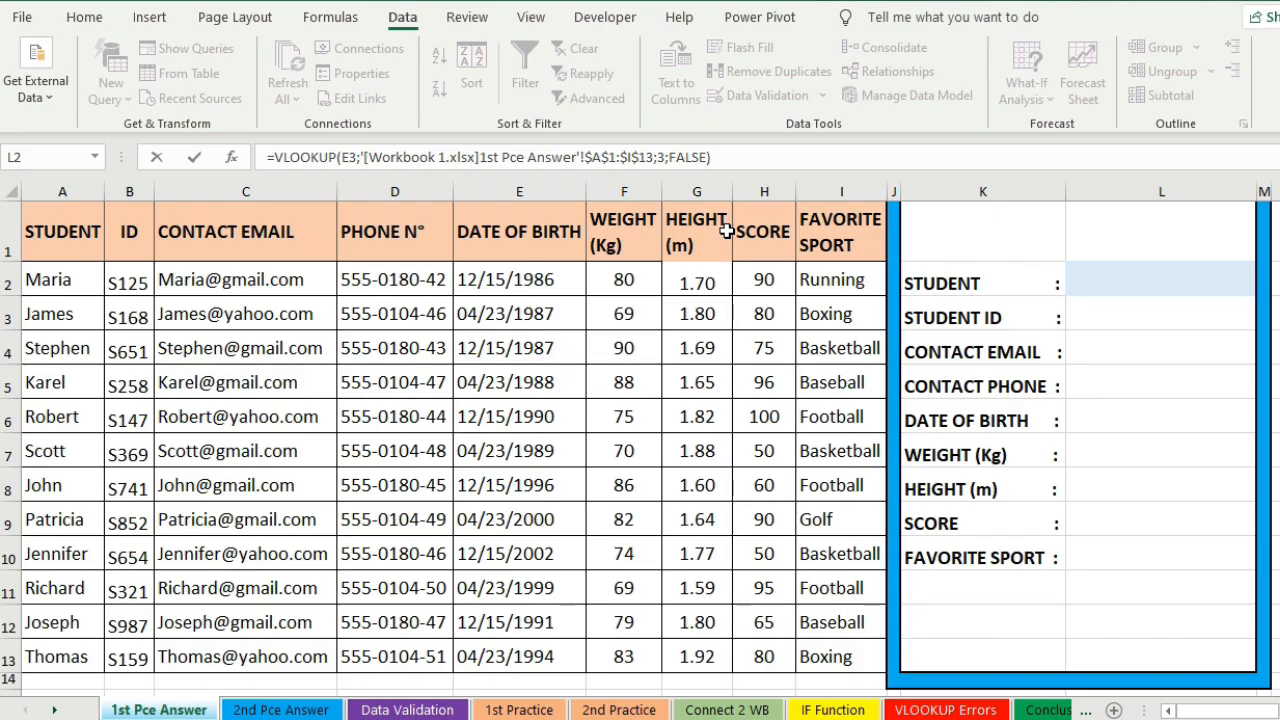
key(Return)
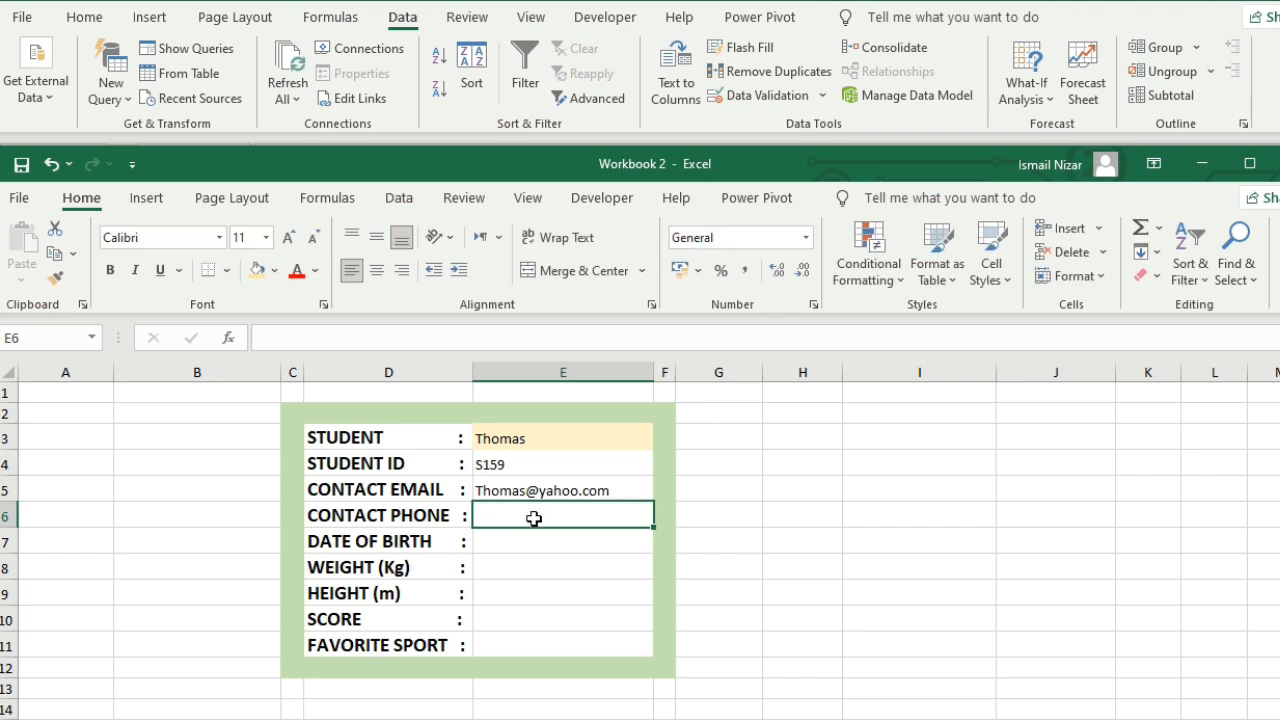
- Try to copy the CONTACT EMAIL formula down through E11 and compare the lookup references in E5 and E6
click(585, 490)
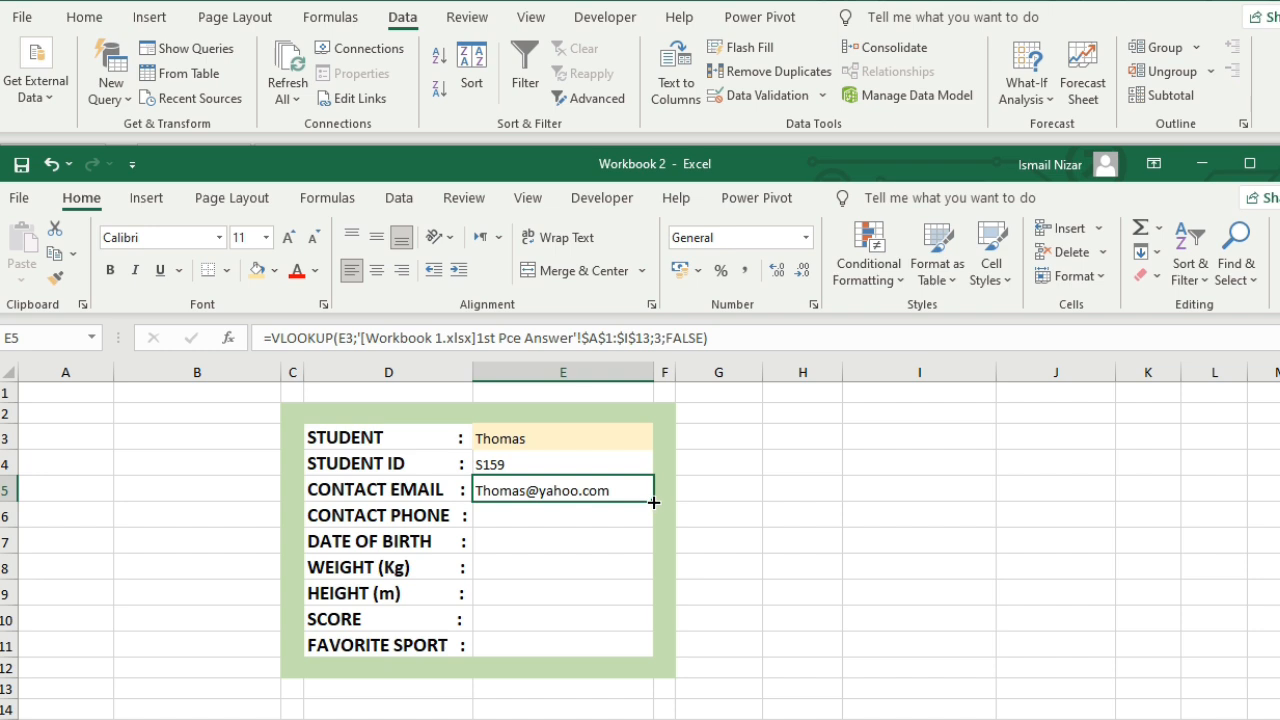
drag(654, 502, 654, 656)
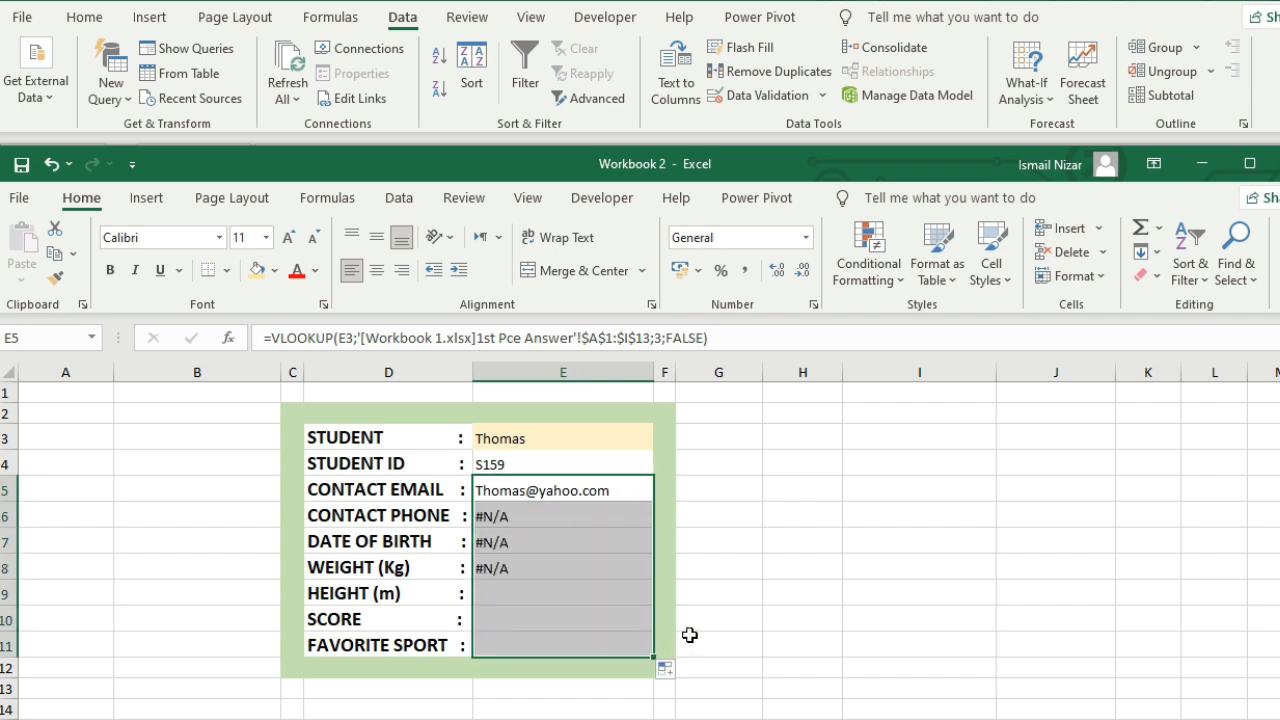
click(535, 516)
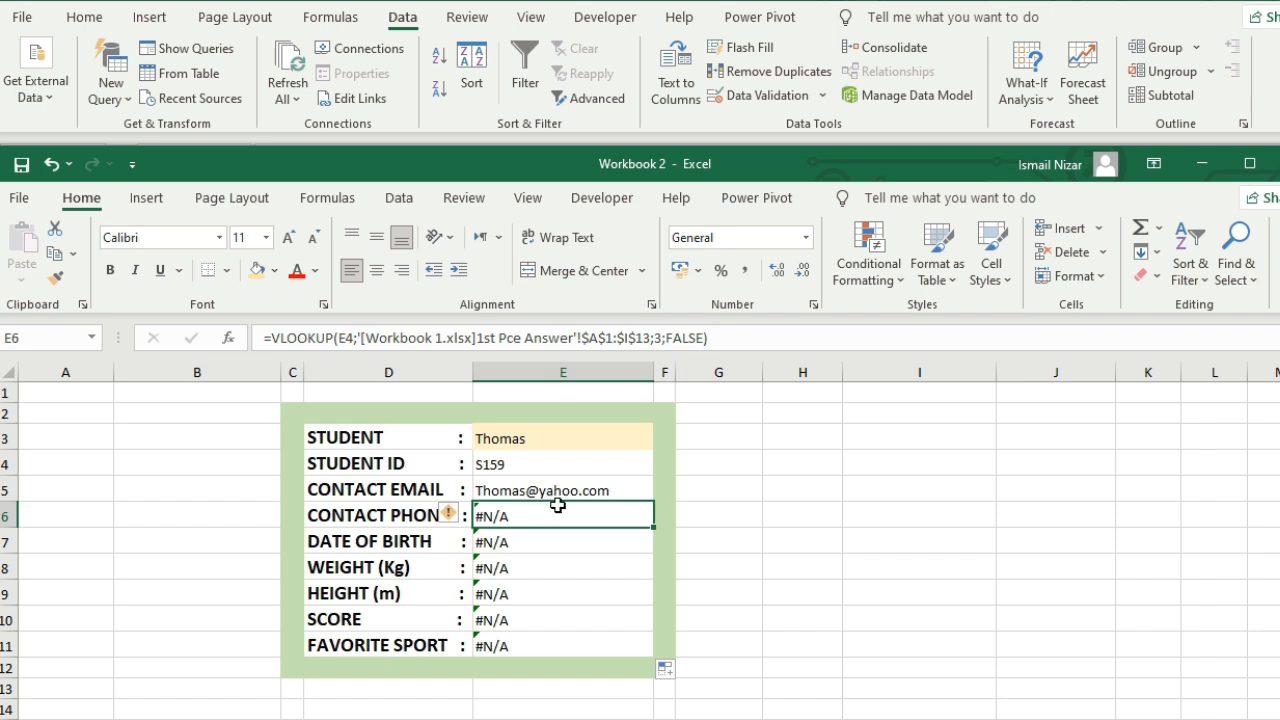
click(558, 490)
click(536, 518)
click(540, 490)
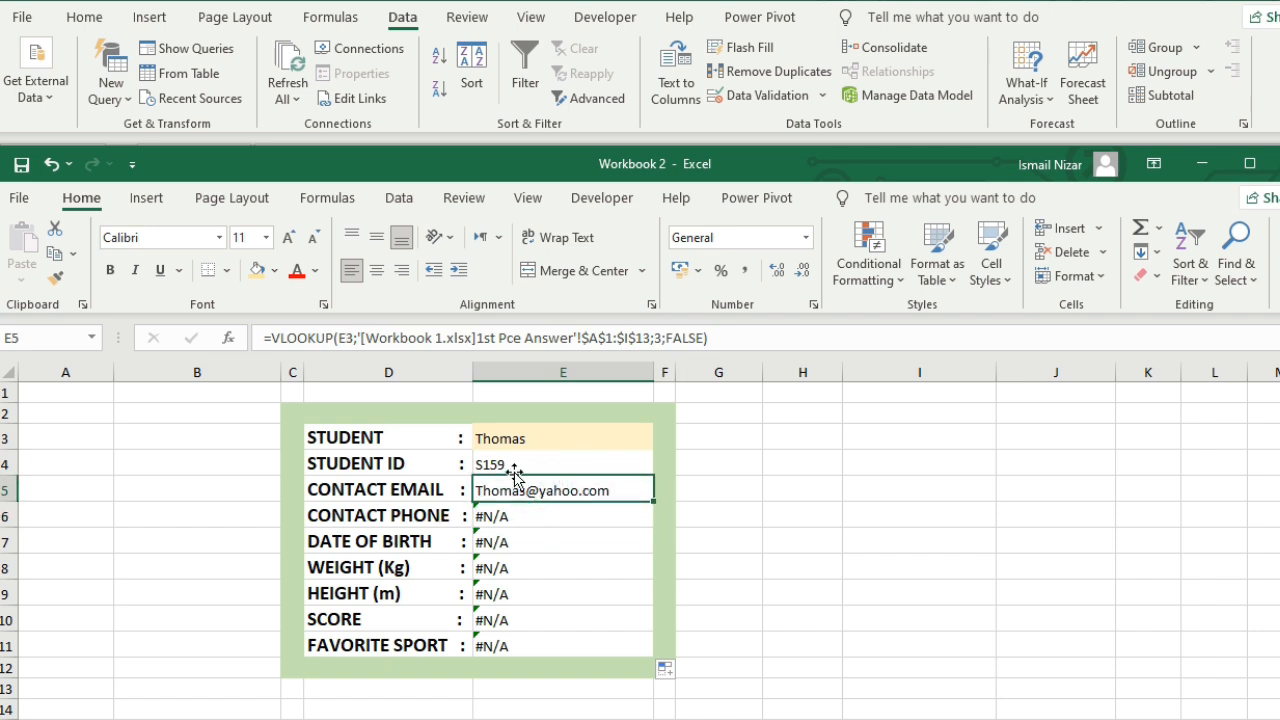
- Make the lookup value absolute ($E$3) in the CONTACT EMAIL formula and copy the formula down through E11
click(345, 338)
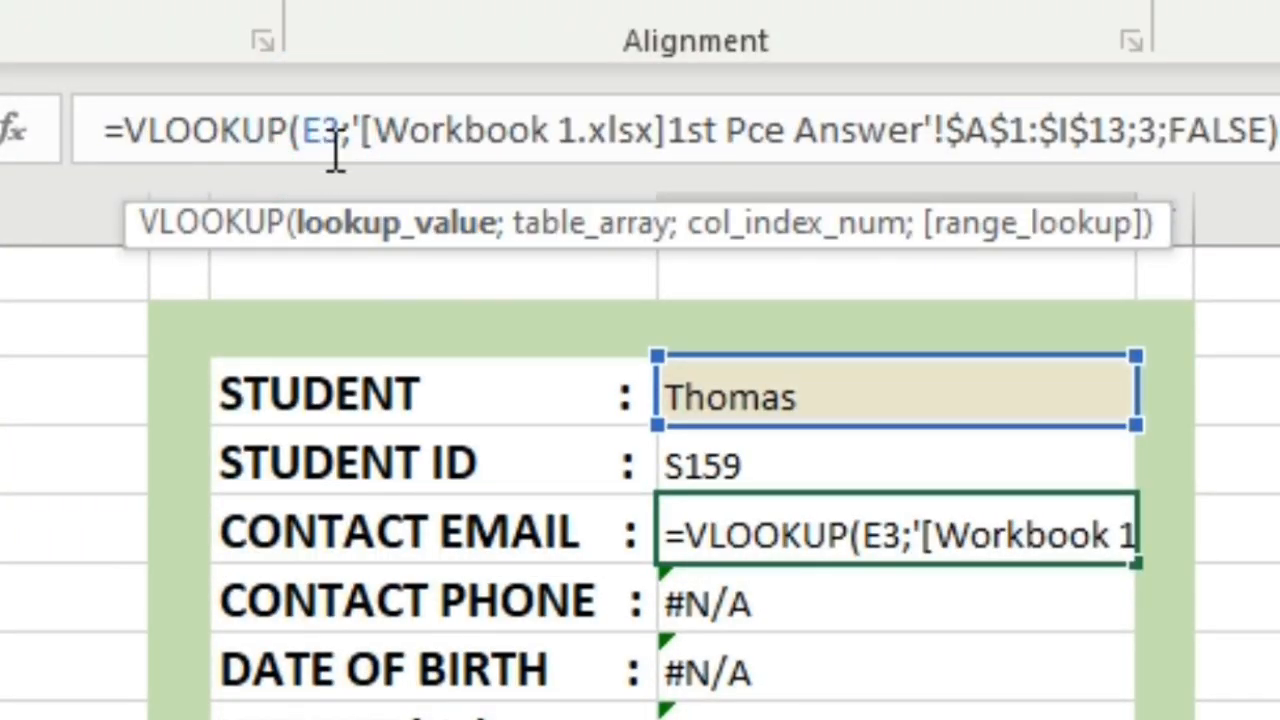
key(F4)
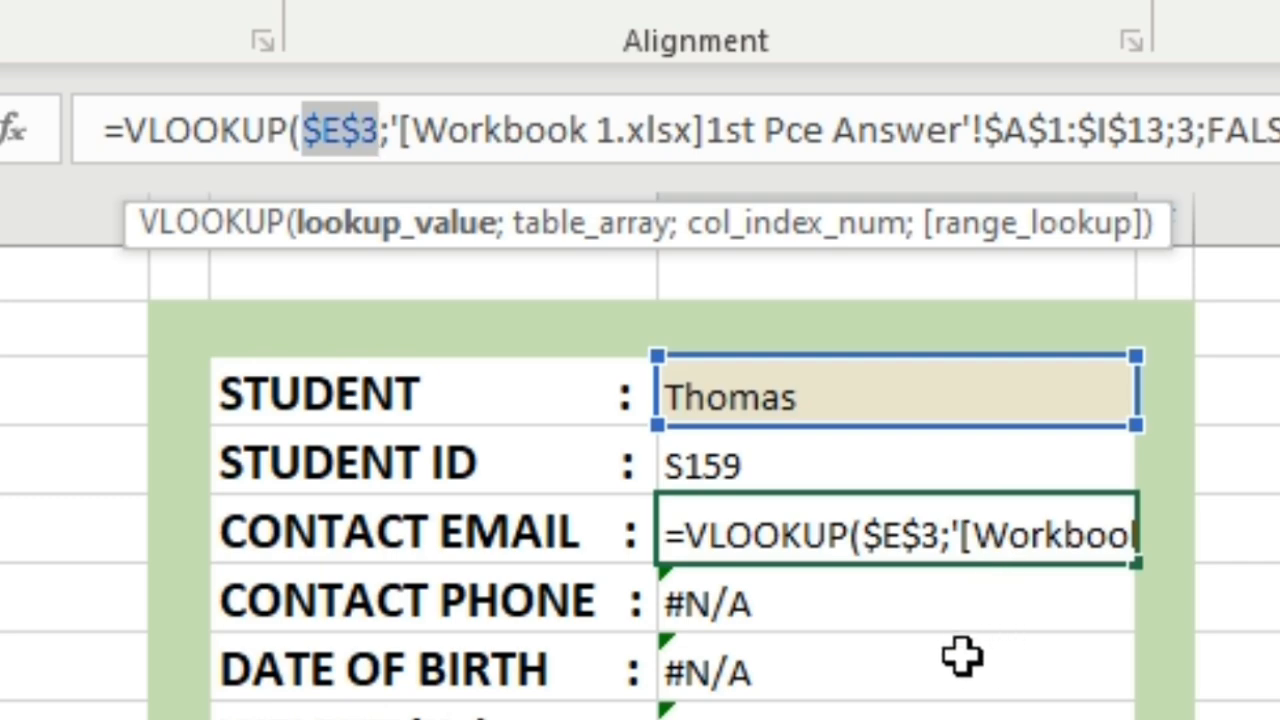
key(Return)
click(593, 485)
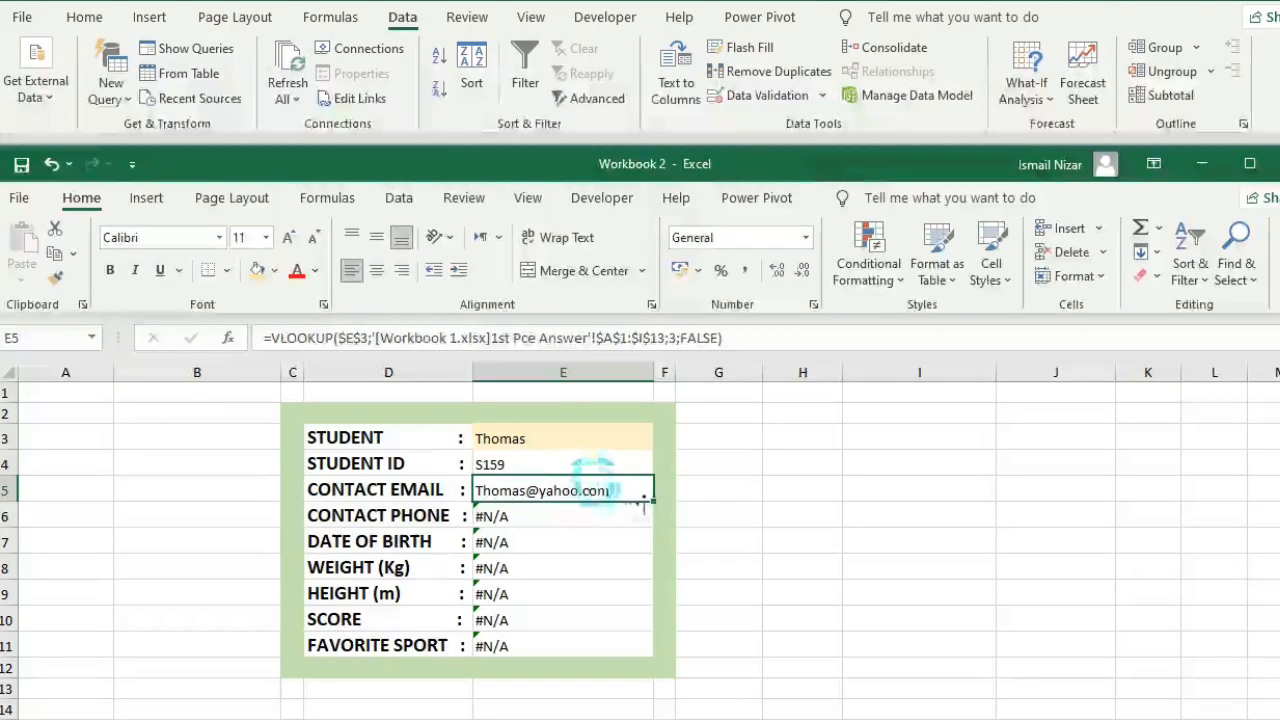
drag(653, 502, 625, 650)
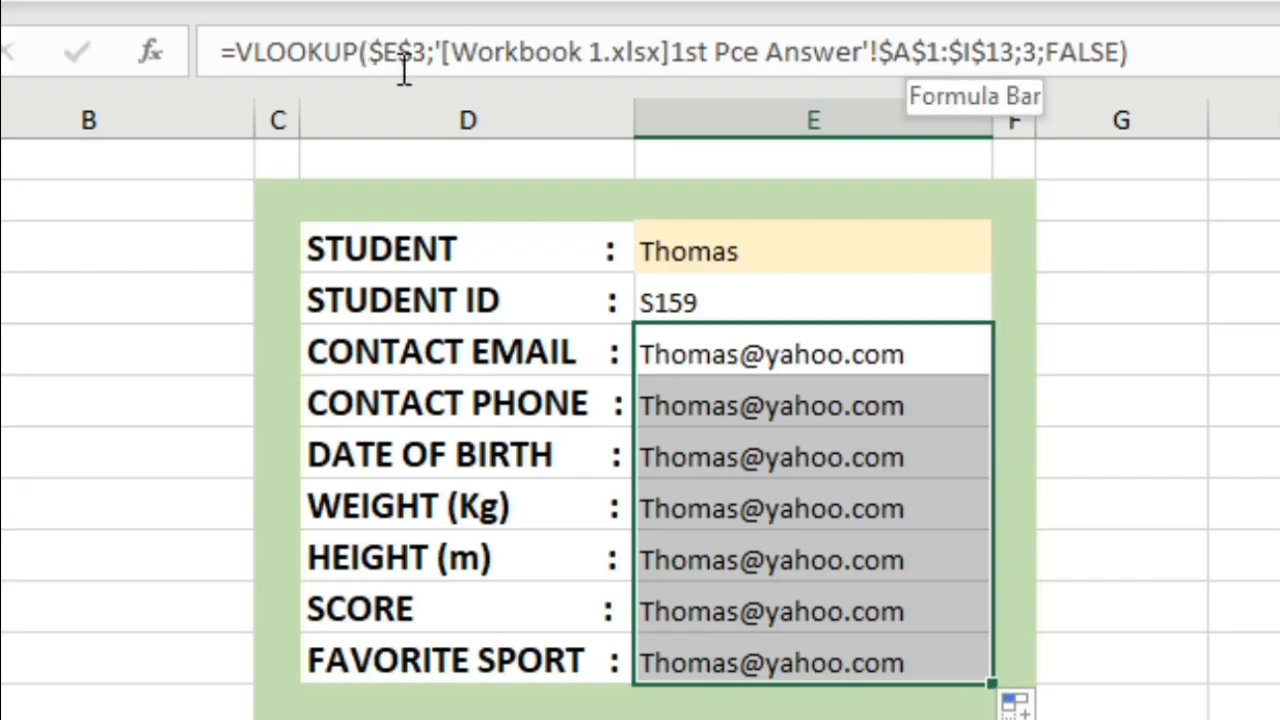
click(866, 354)
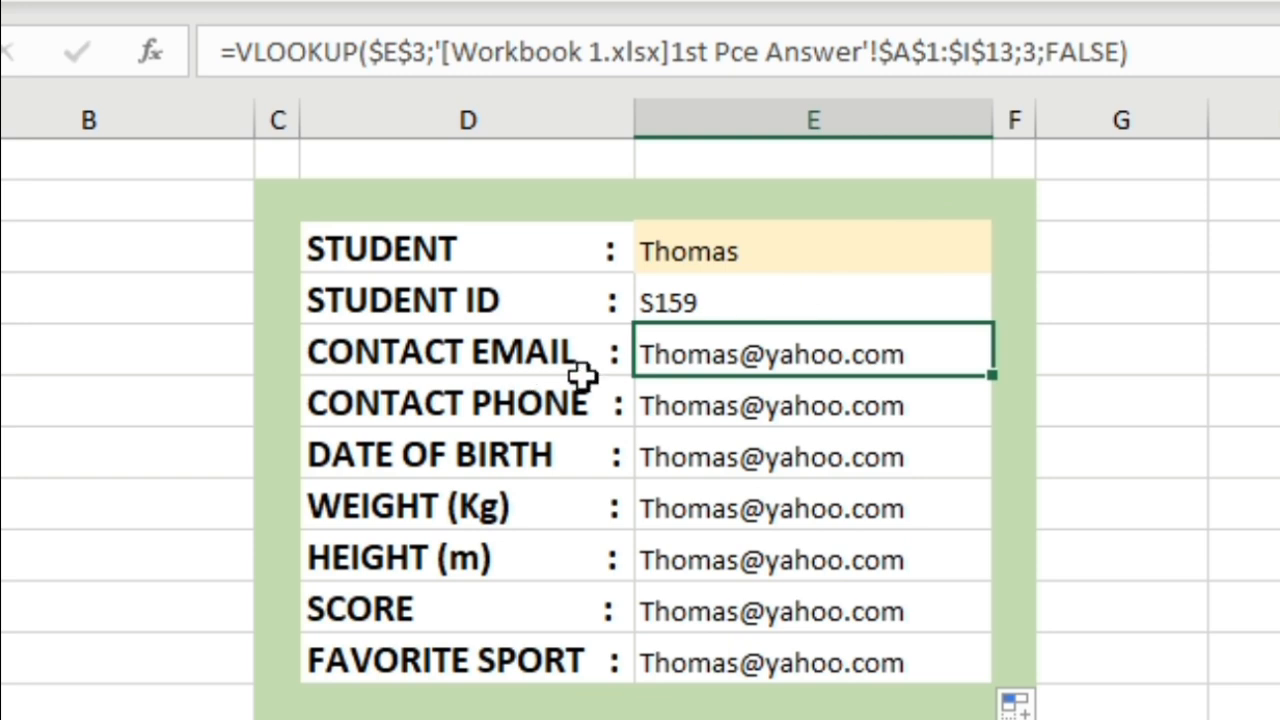
- Set the column index to 4 in the CONTACT PHONE formula in E6
click(766, 403)
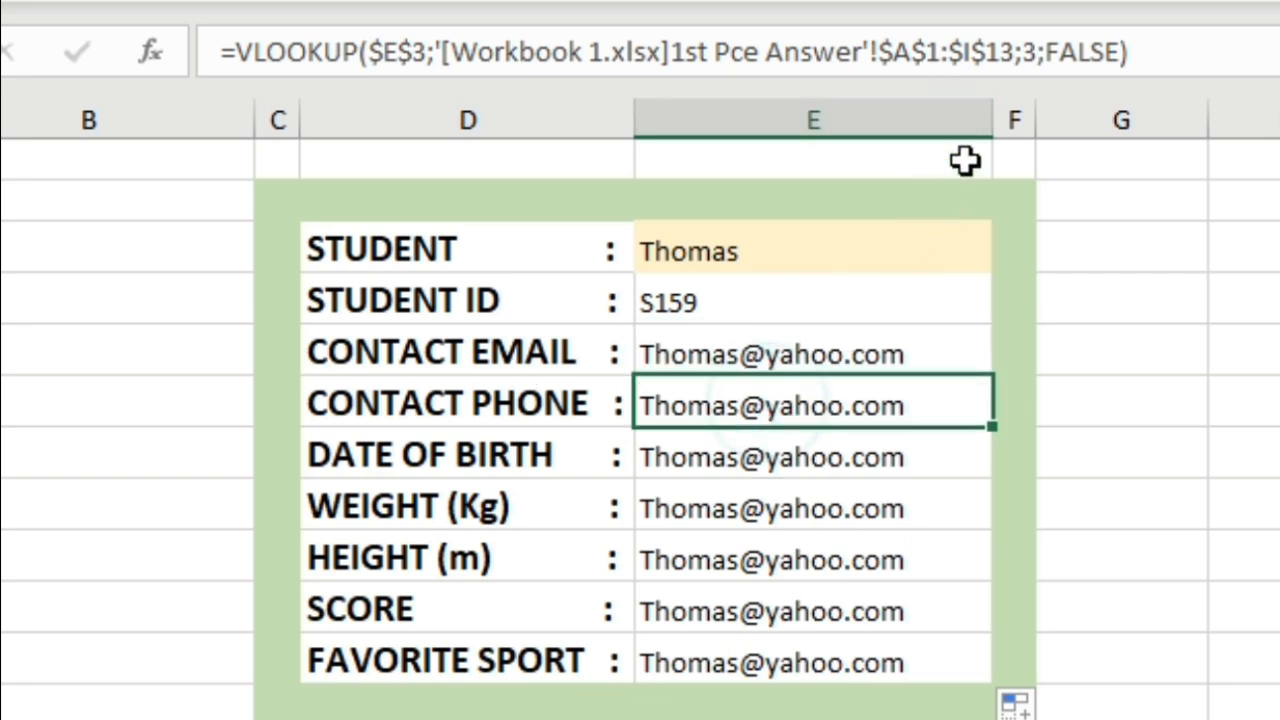
click(1038, 62)
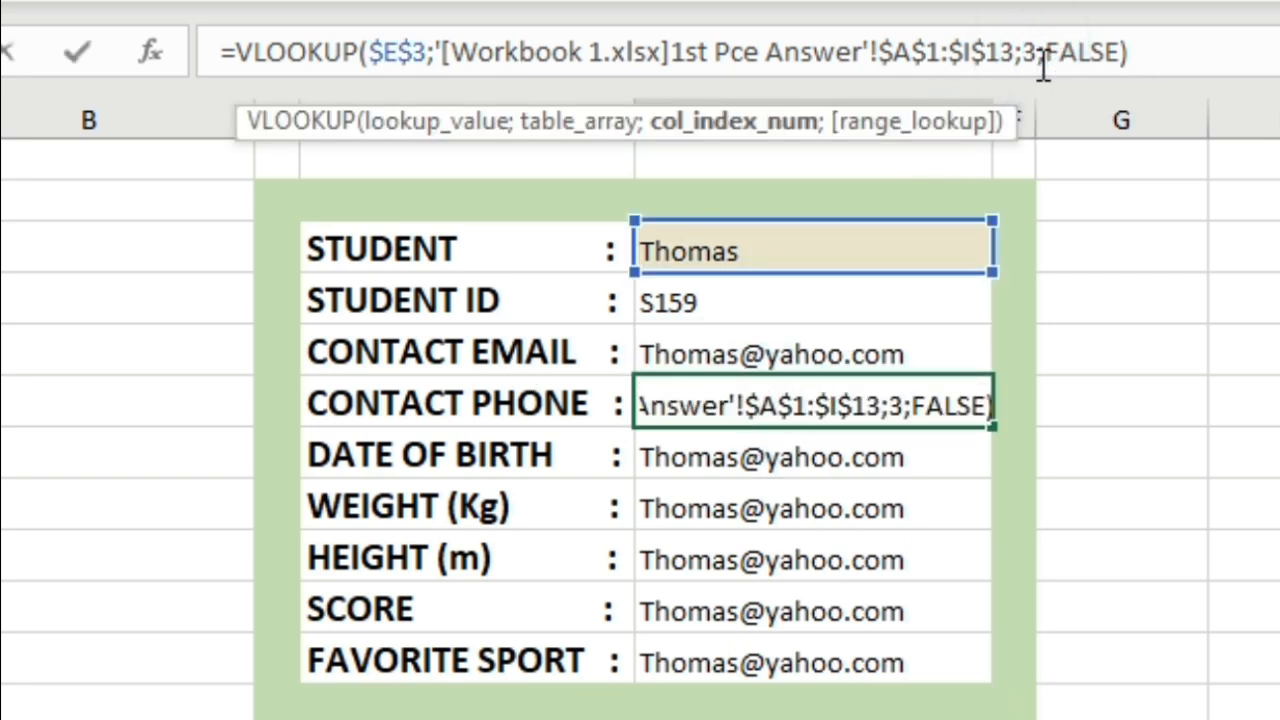
key(BackSpace)
text(4)
key(Return)
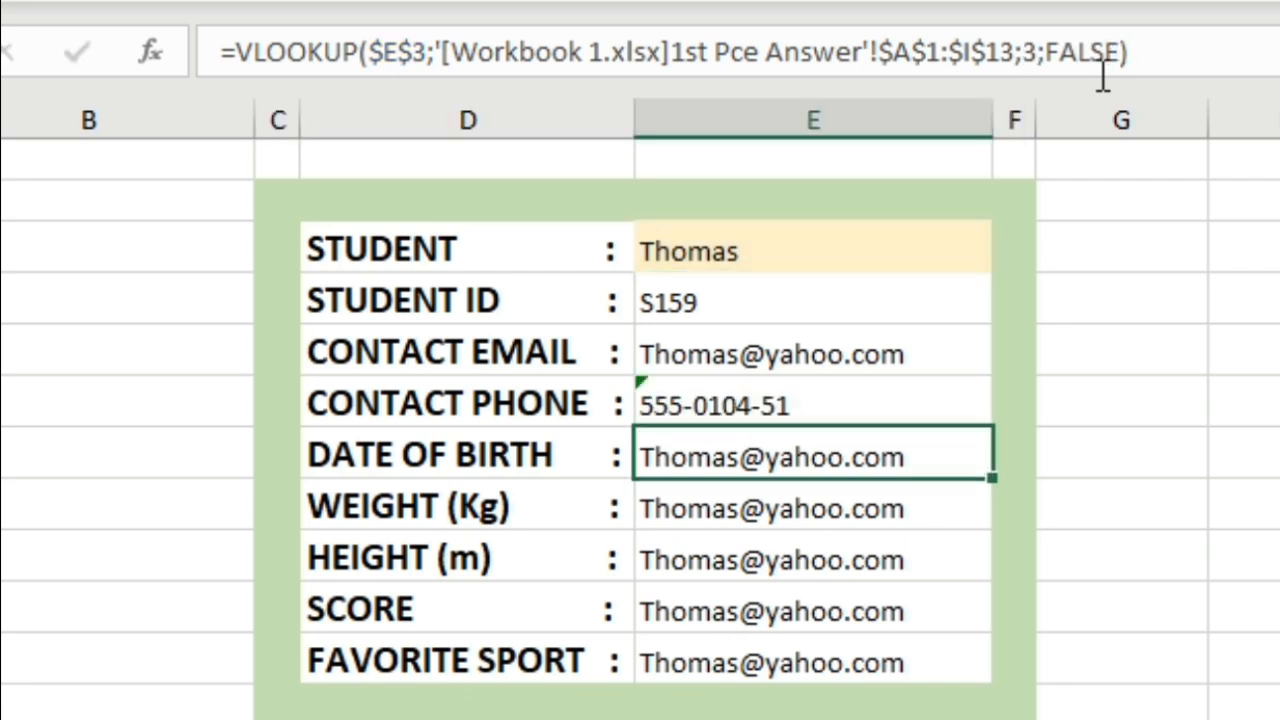
- Set the column index to 5 in the DATE OF BIRTH formula in E7
click(1037, 52)
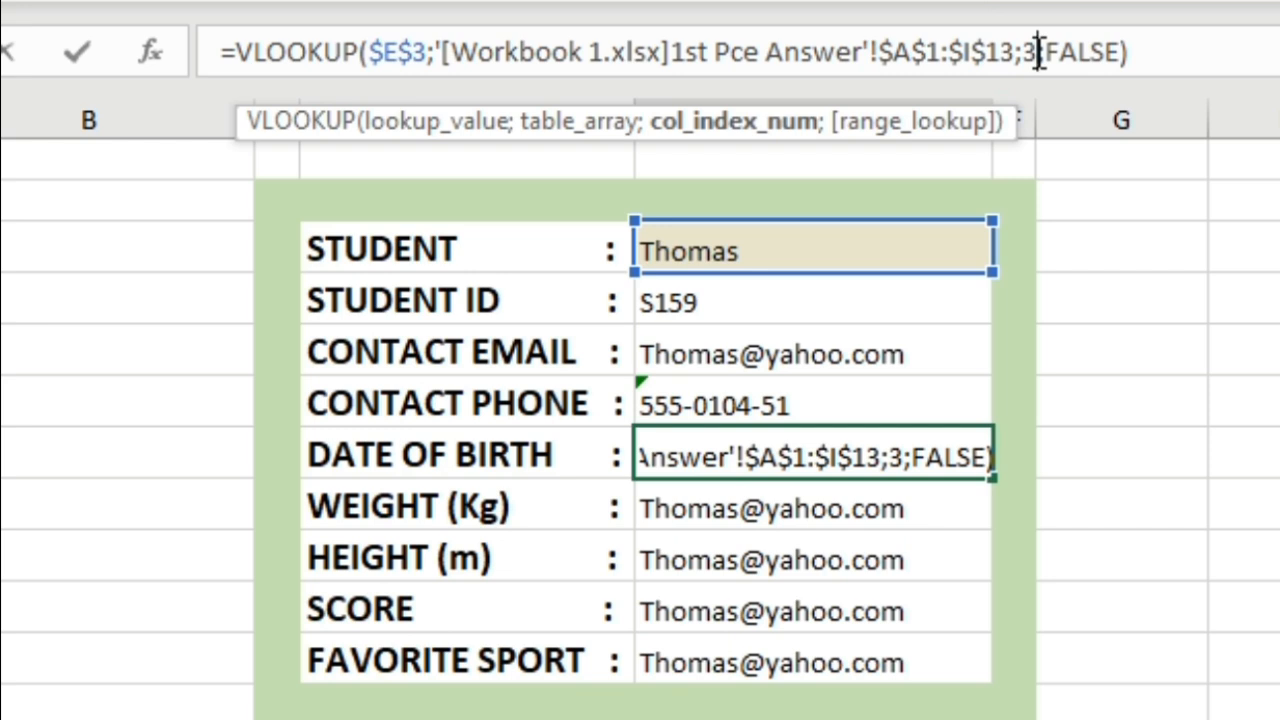
key(BackSpace)
text(5)
key(Return)
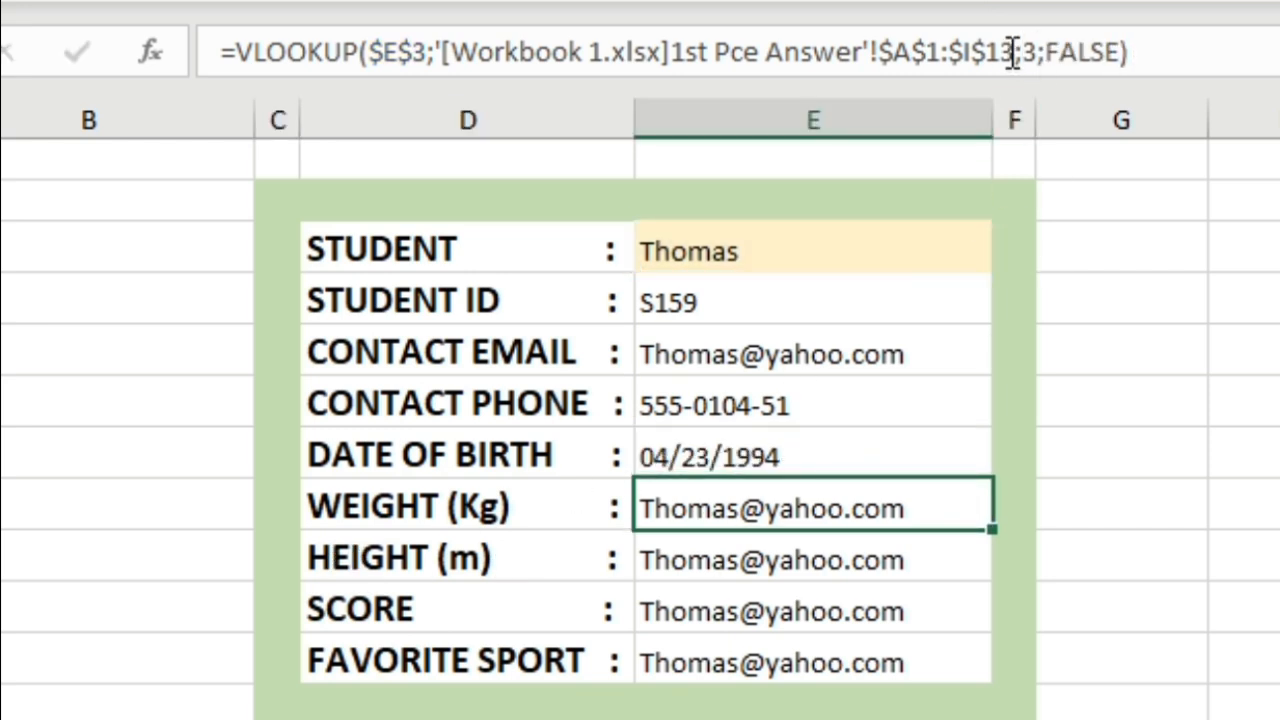
- Set the column index to 6 in the WEIGHT (Kg) formula in E8
click(1033, 52)
key(BackSpace)
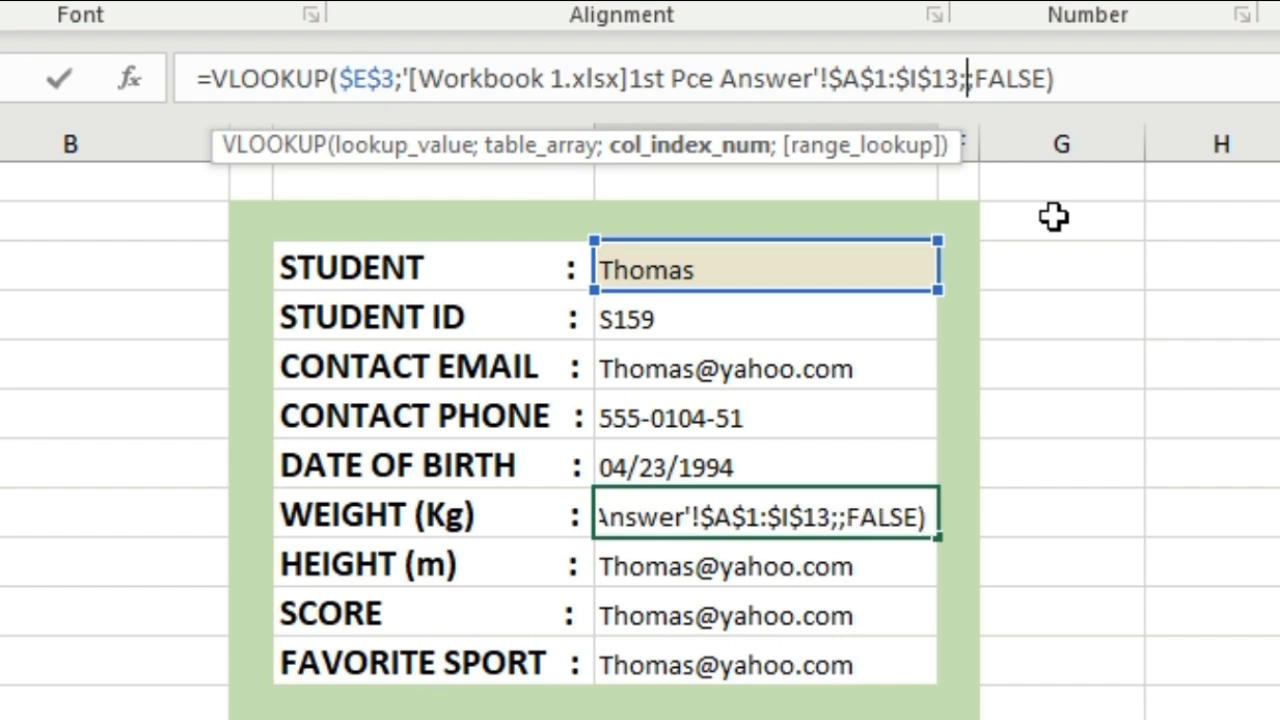
text(6)
key(Return)
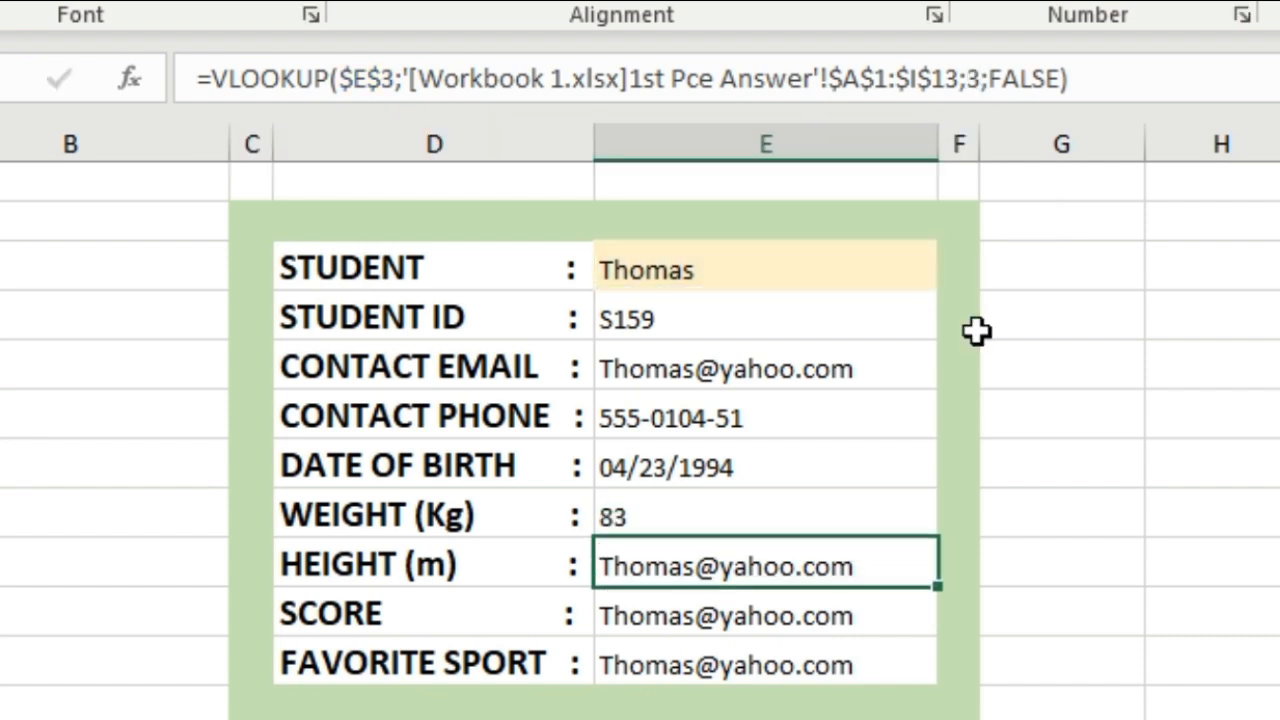
- Set the column index to 7 in the HEIGHT (m) formula in E9
click(982, 77)
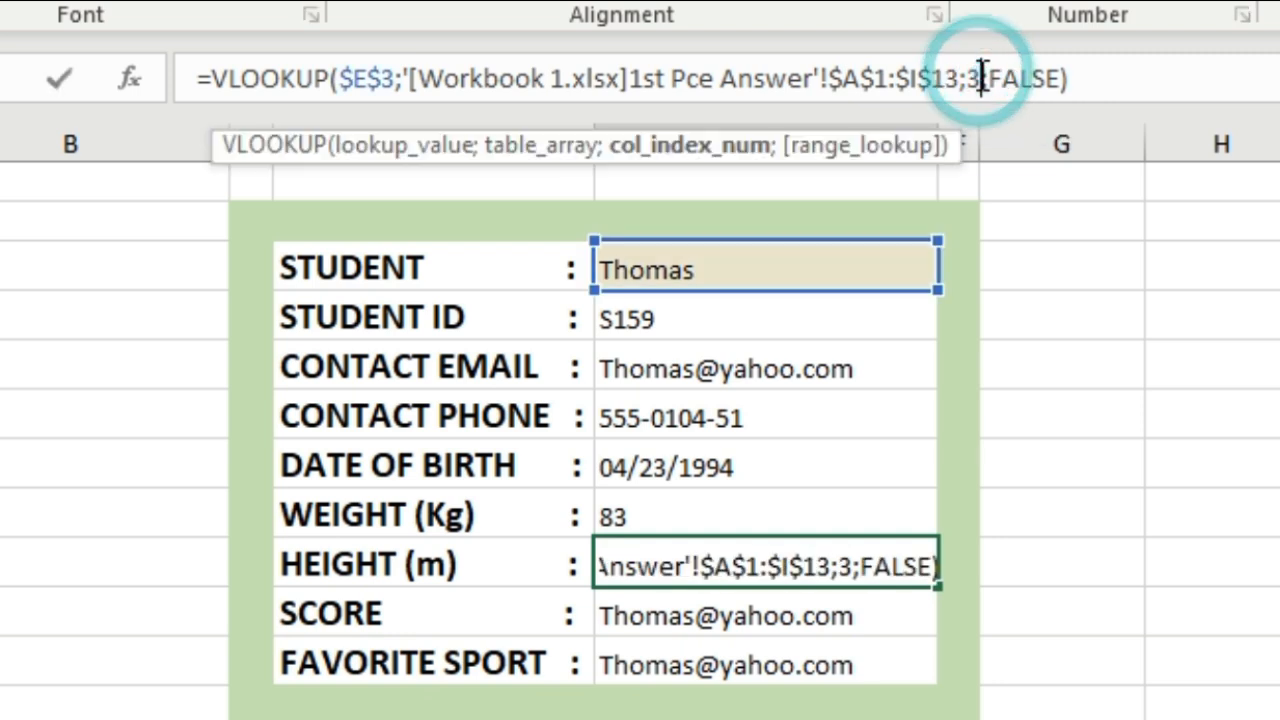
key(BackSpace)
text(7)
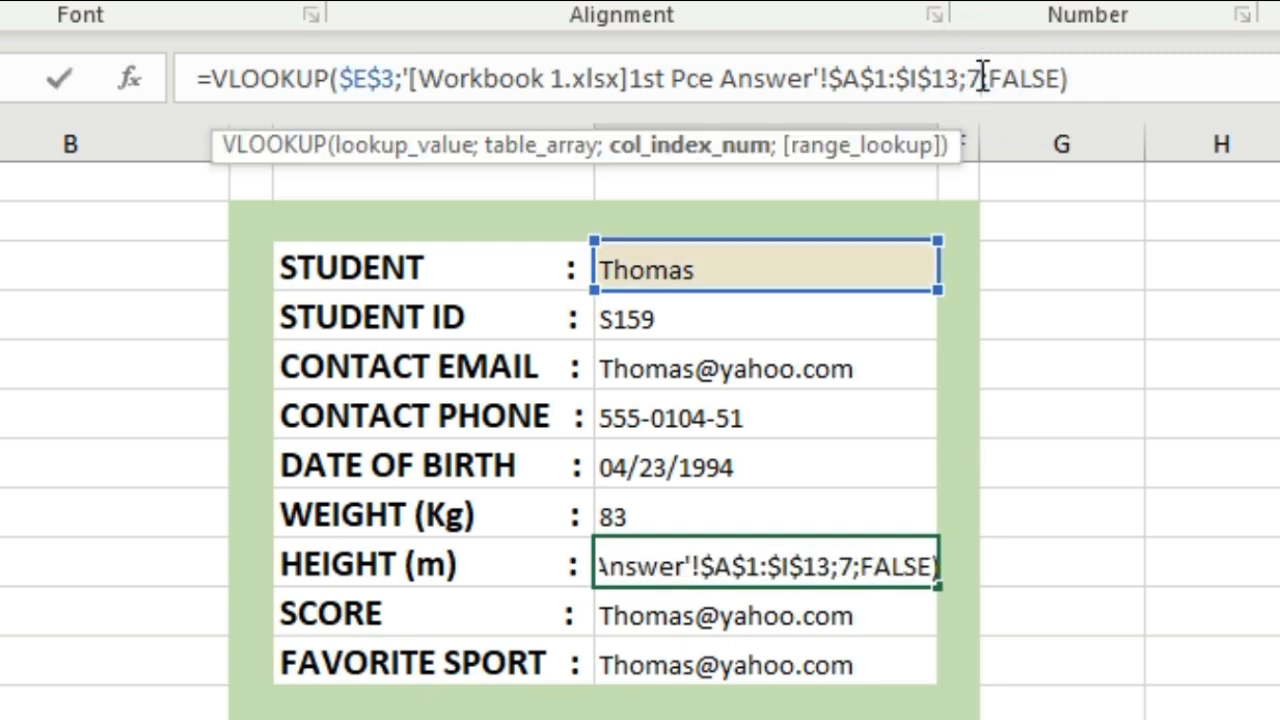
key(Return)
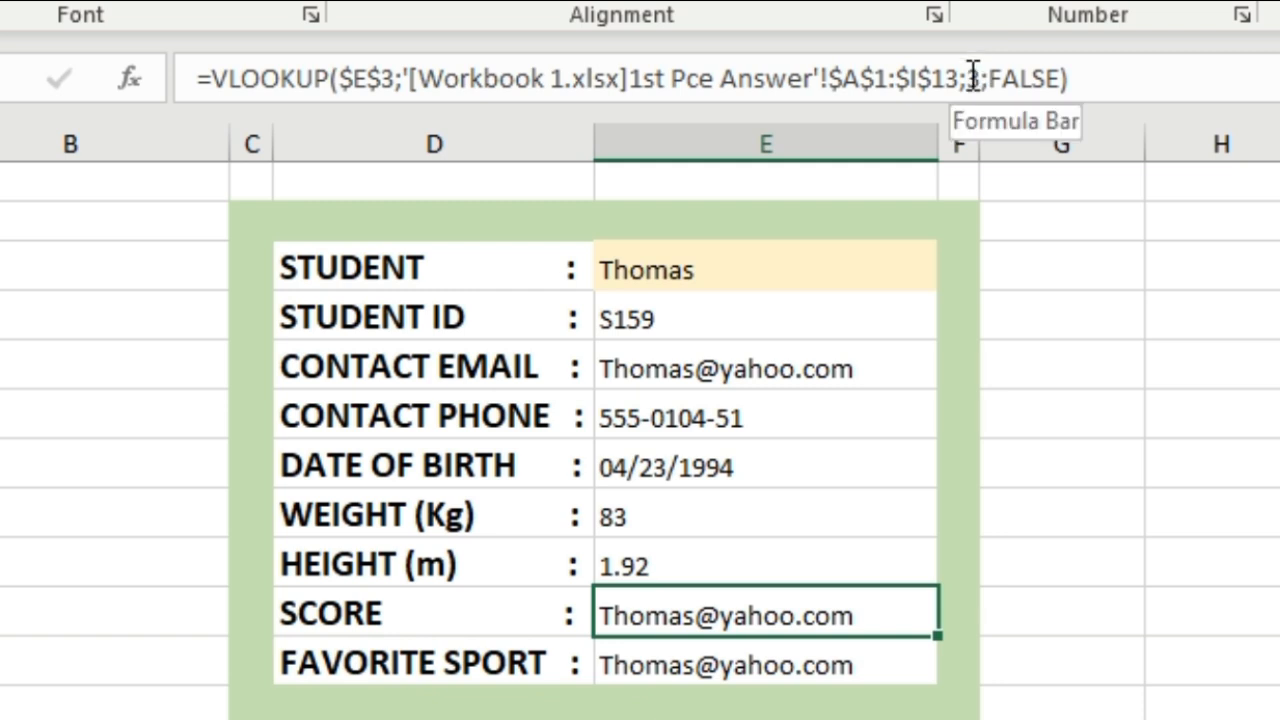
- Set the column index to 8 in the SCORE formula in E10
click(981, 62)
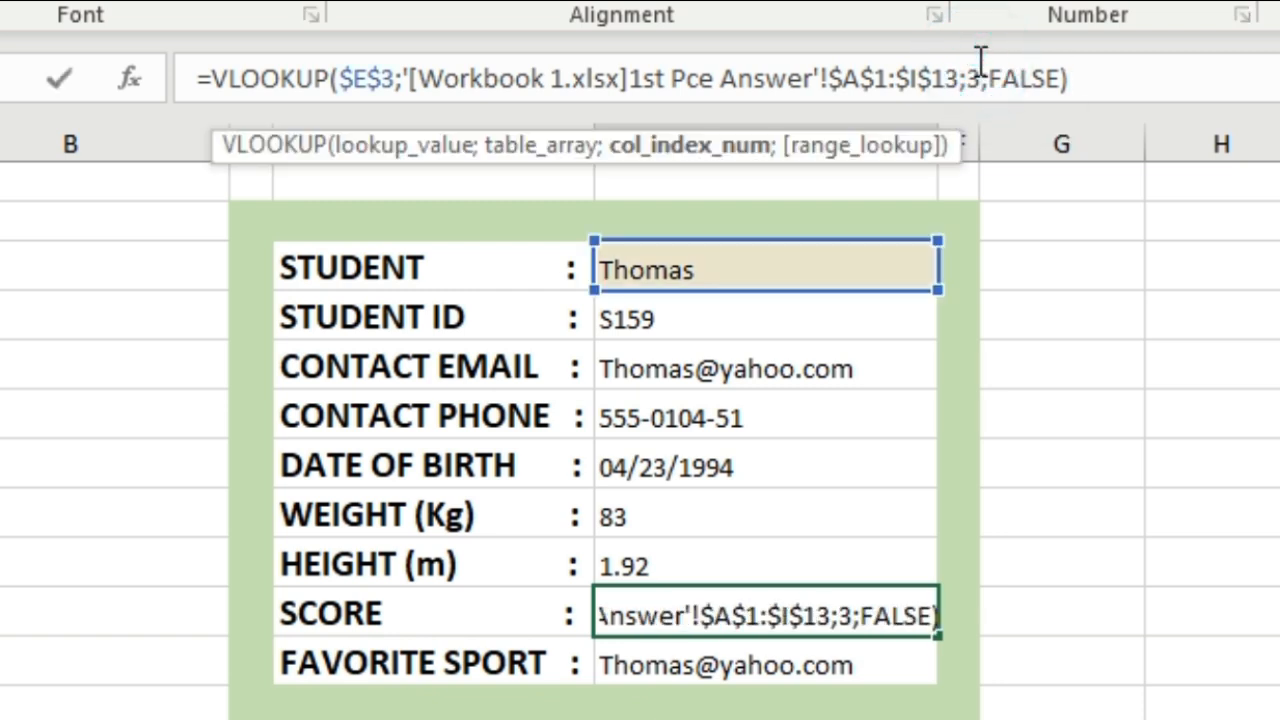
key(BackSpace)
text(8)
key(Return)
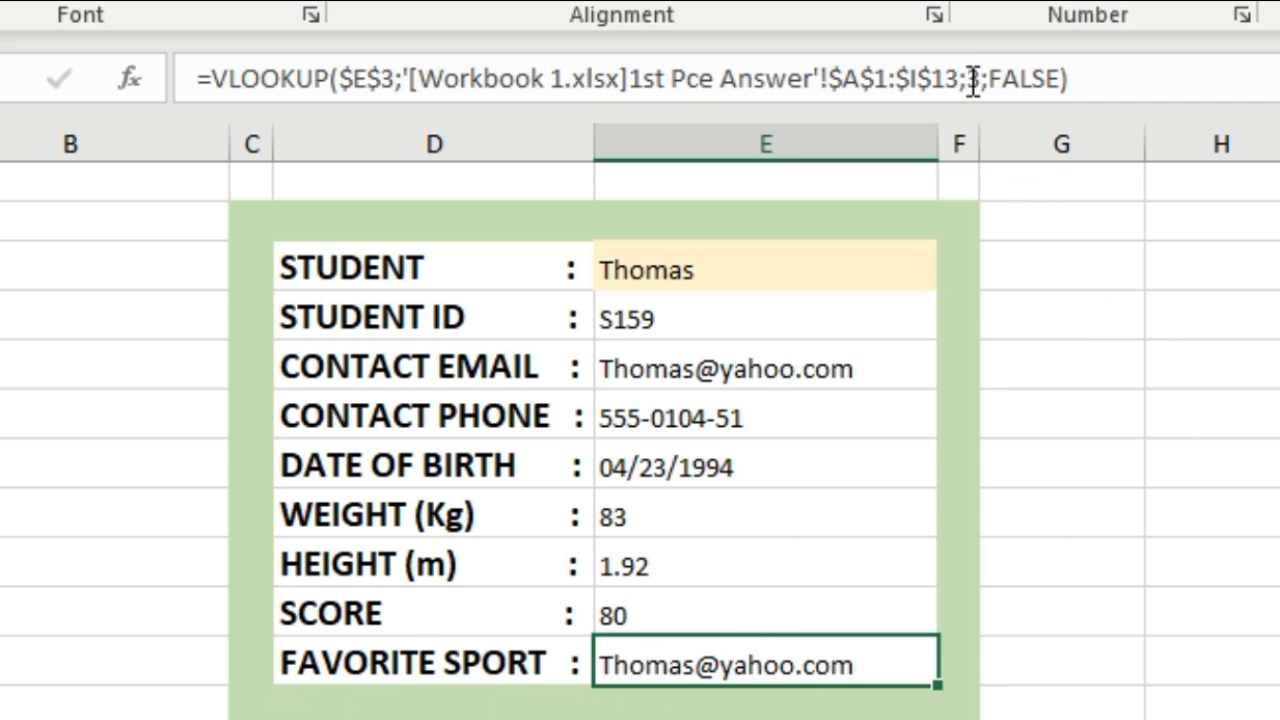
- Set the column index to 9 in the FAVORITE SPORT formula in E11
click(979, 78)
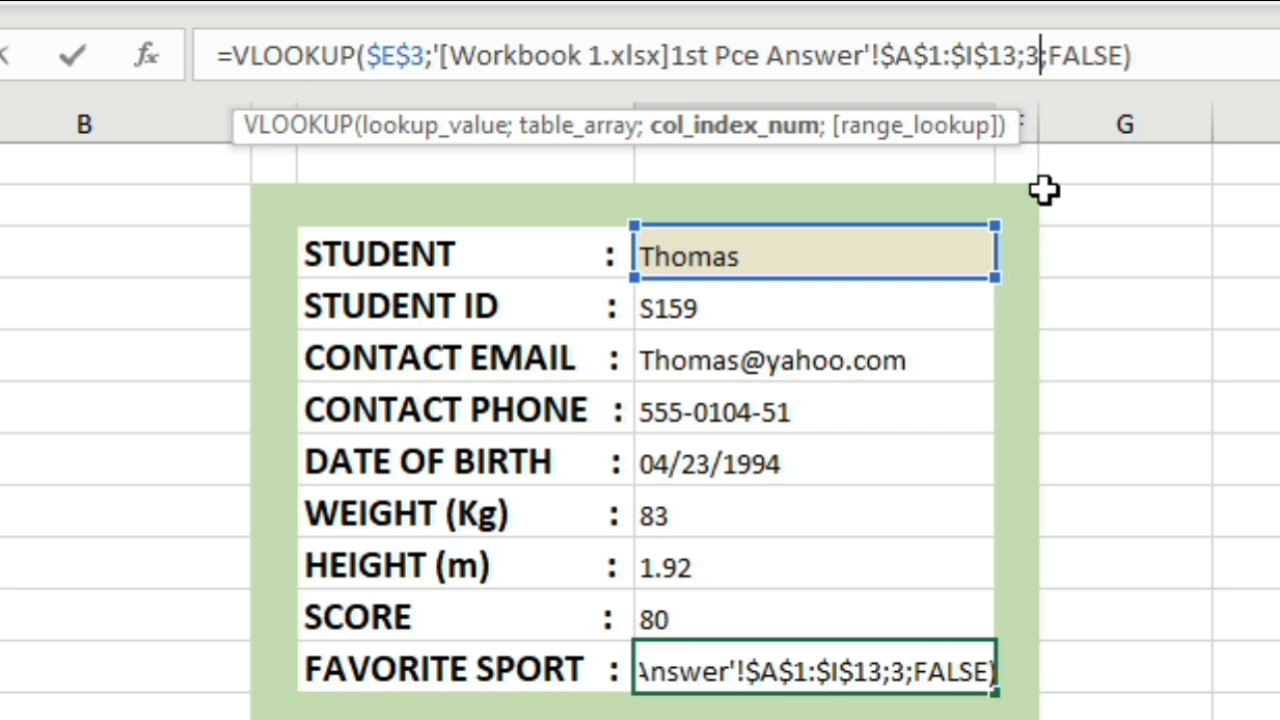
key(BackSpace)
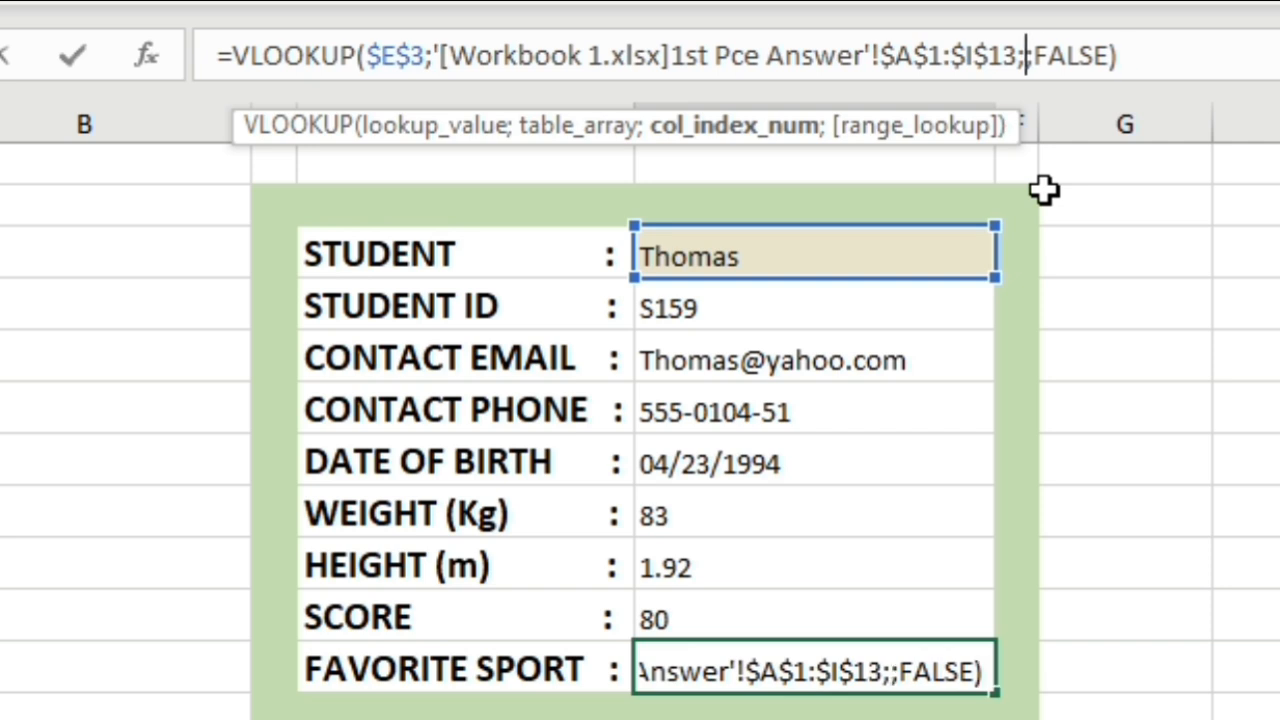
text(9)
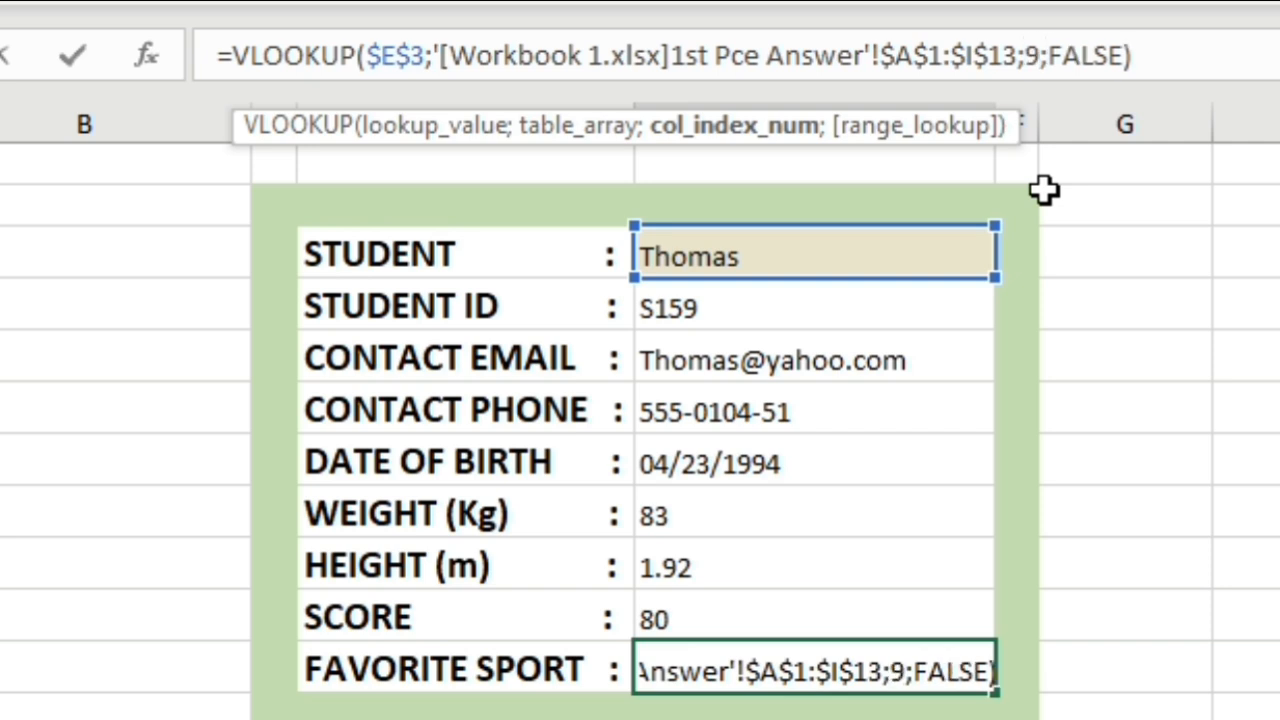
key(Return)
click(1262, 511)
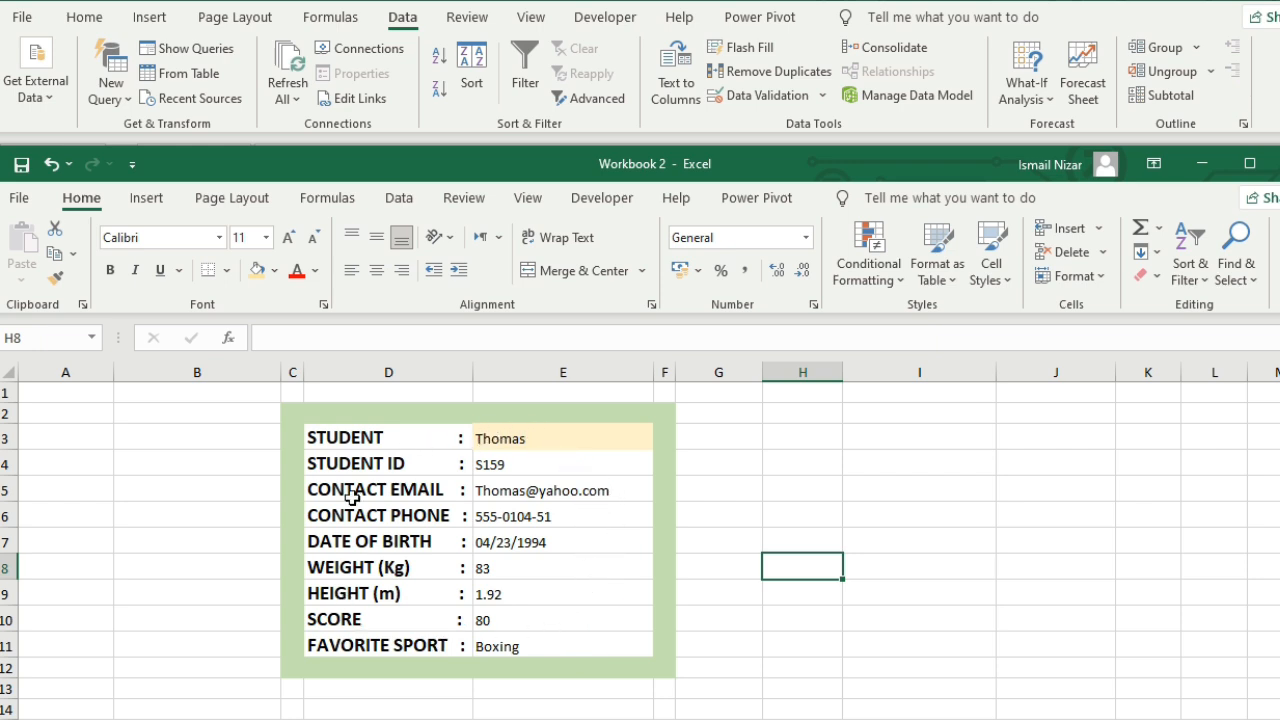
- Move the Workbook 2 window aside to compare the form's details with the Workbook 1 table, and move it back
drag(744, 164, 747, 186)
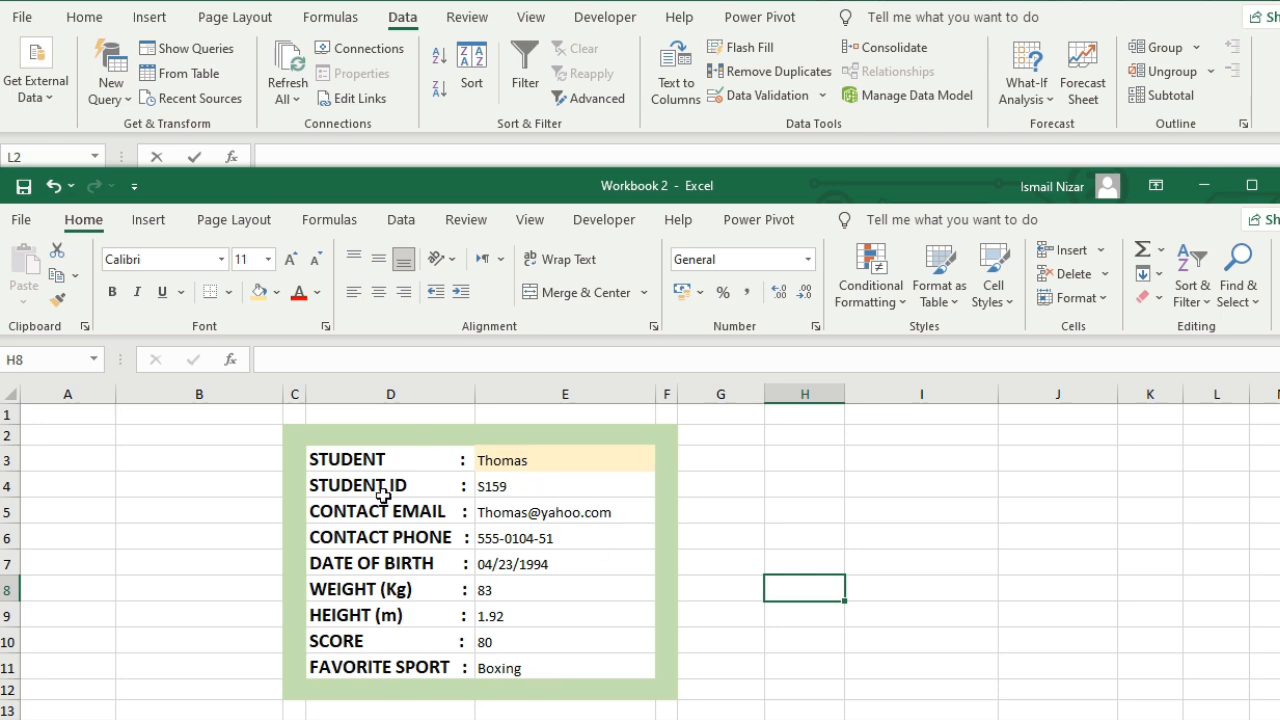
drag(745, 186, 750, 500)
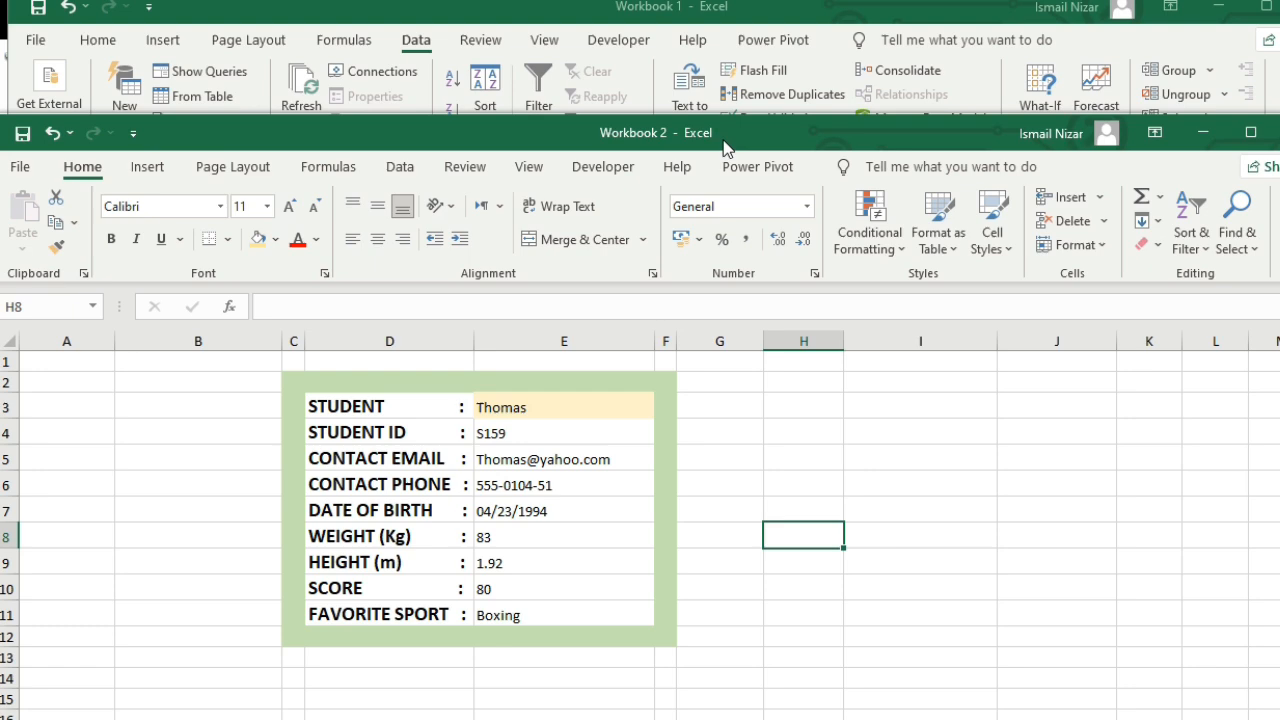
drag(726, 147, 729, 172)
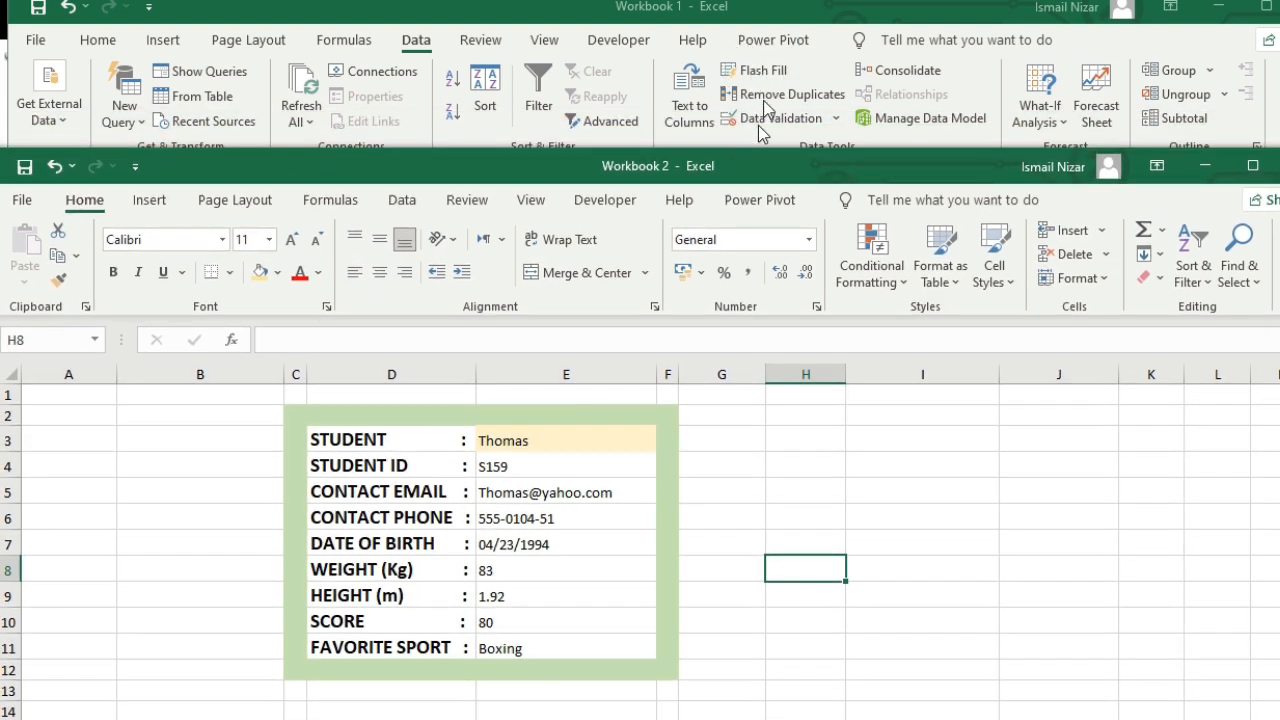
- Test the completed form by entering a different student's first name in E3
click(565, 445)
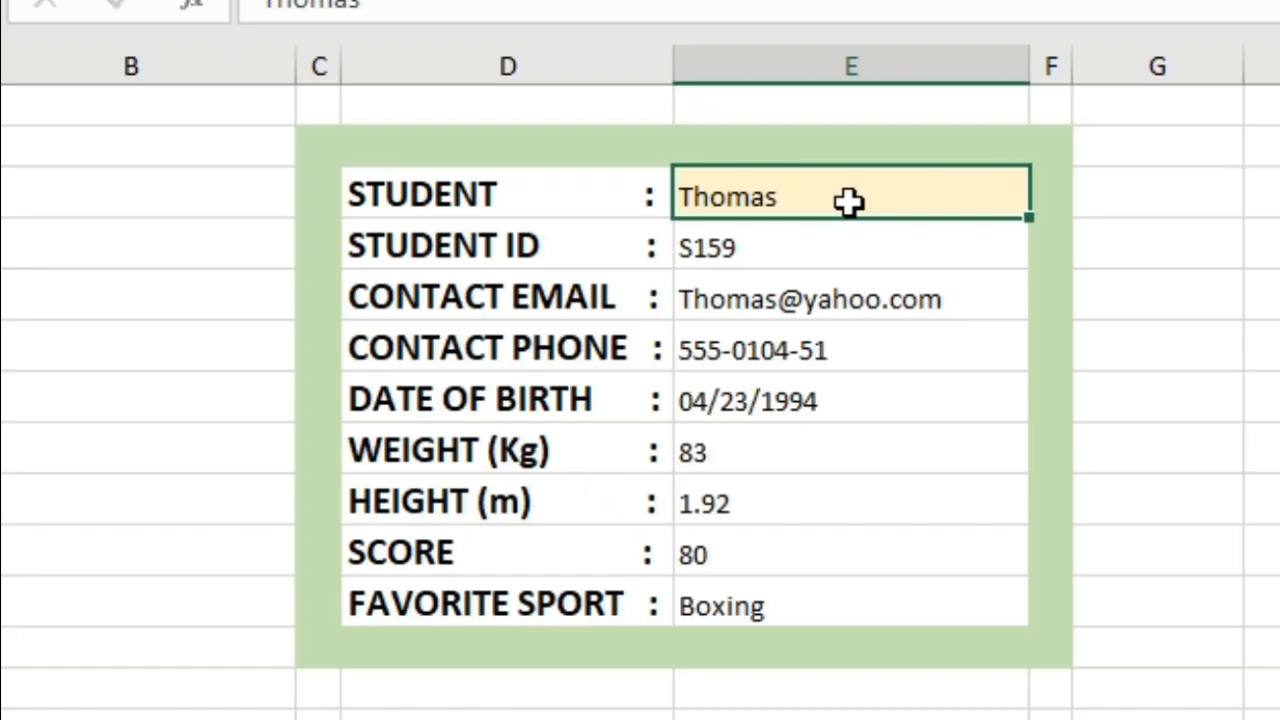
text(Patri)
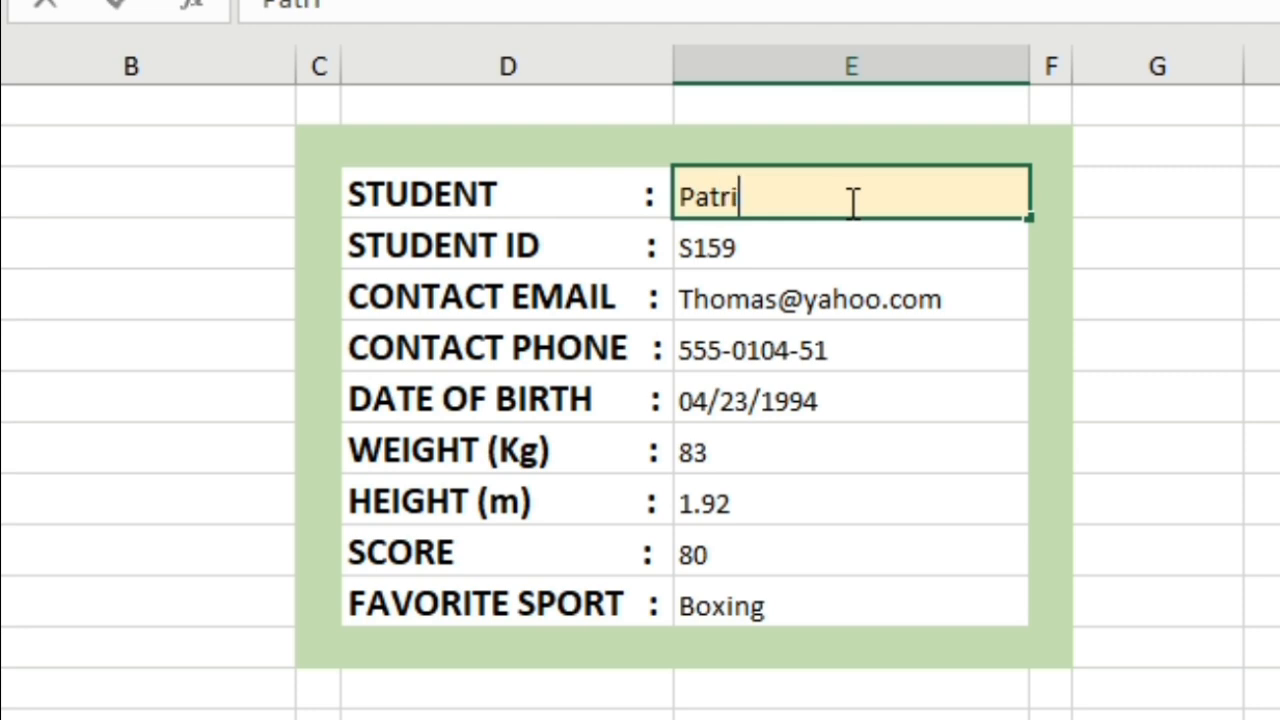
text(cia)
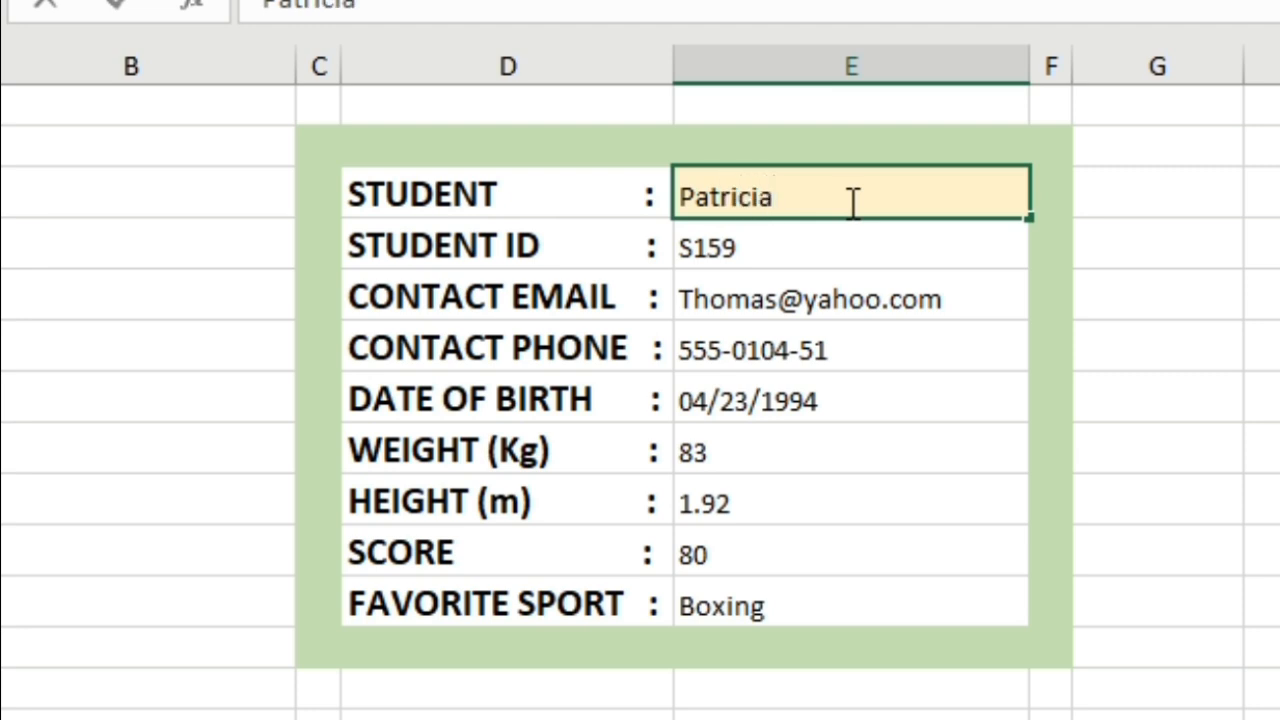
key(Return)
- Replace the first name in E3 with another student's from the Workbook 1 table to test the lookups again
click(848, 202)
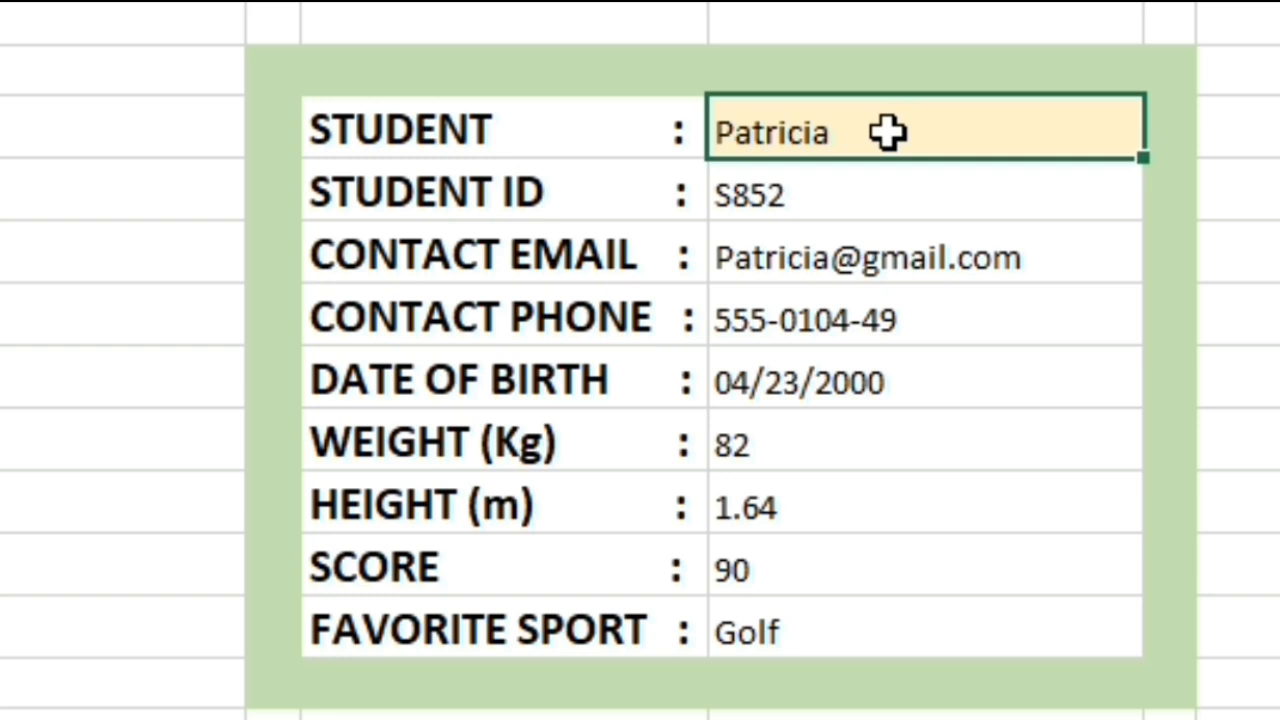
text(John)
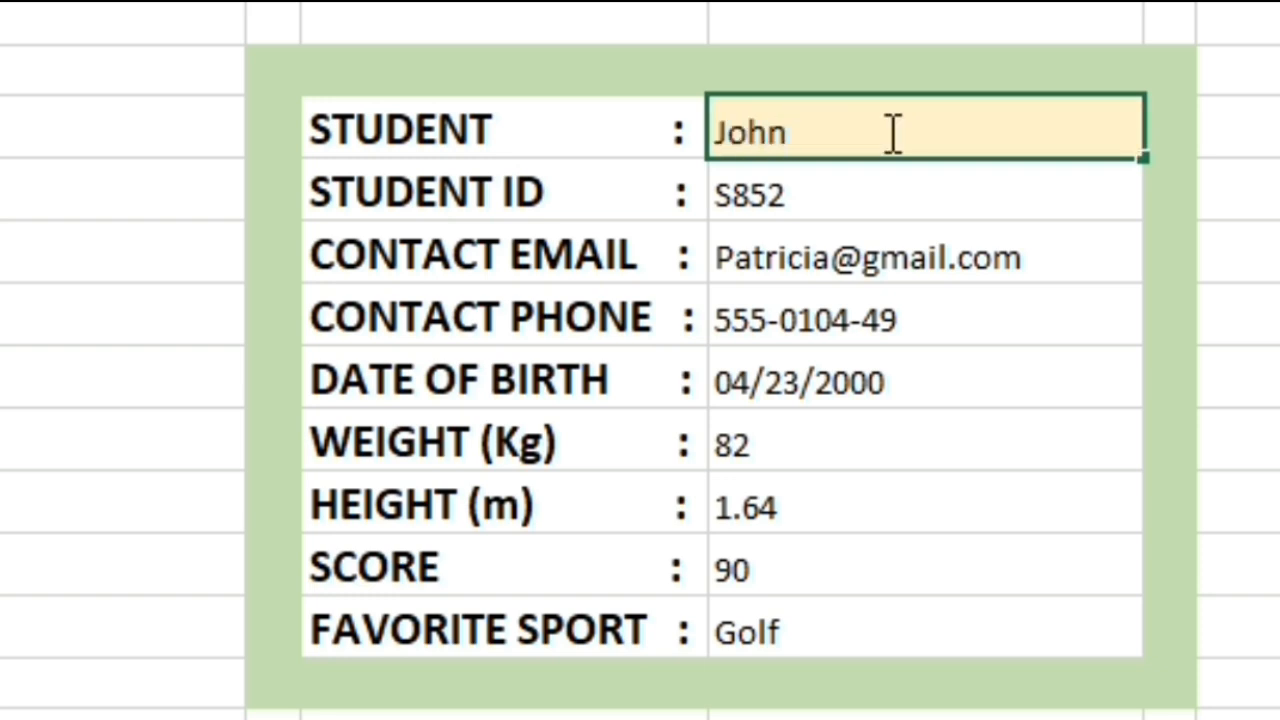
key(Return)
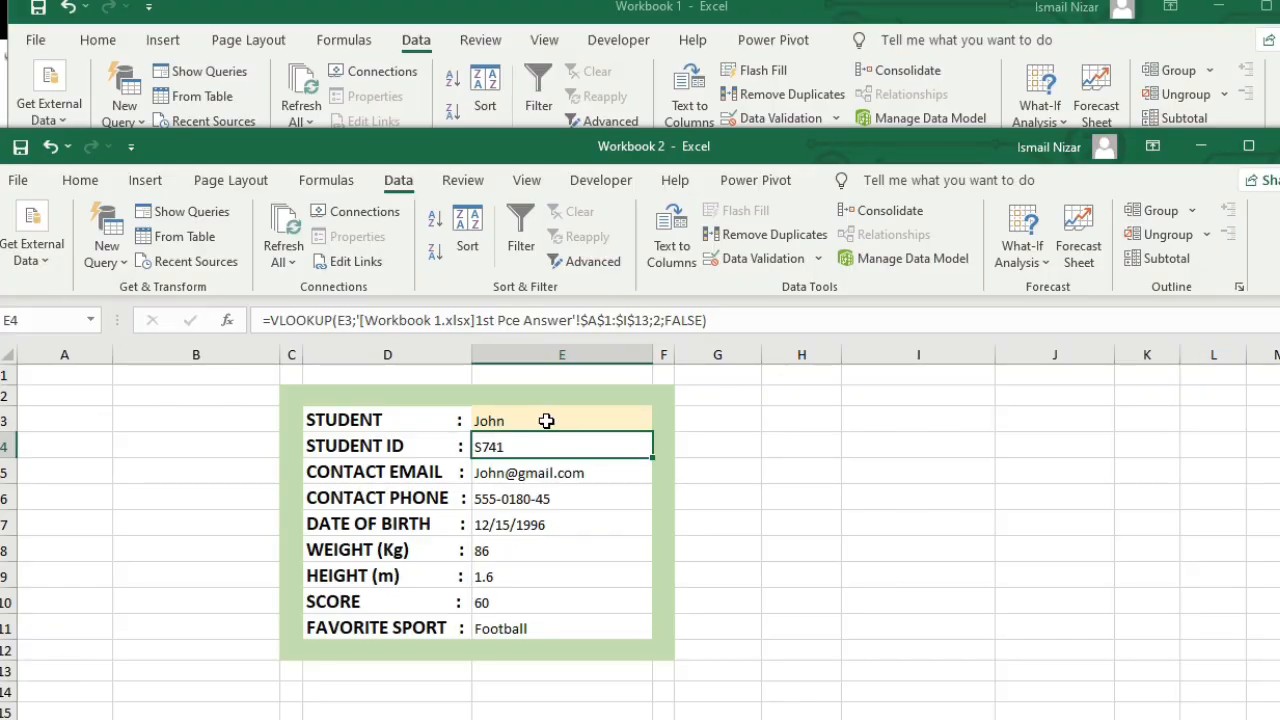
click(767, 447)
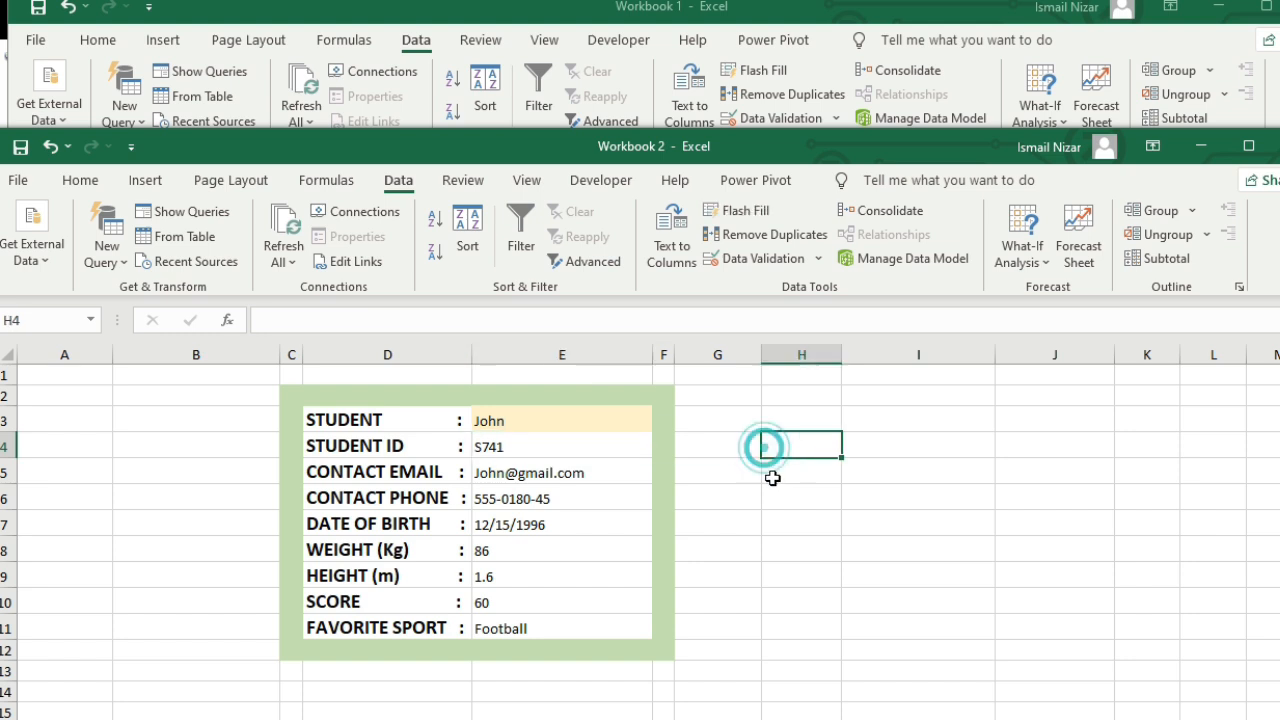
click(602, 423)
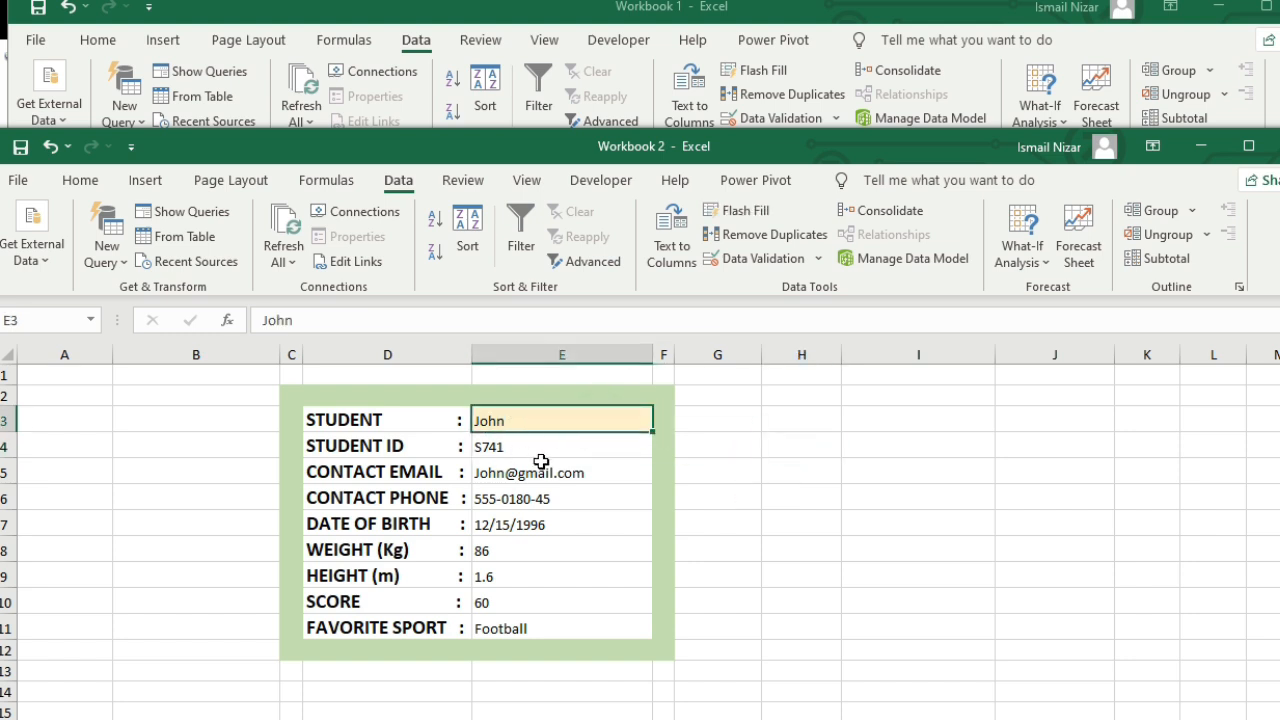
click(730, 258)
drag(782, 498, 660, 487)
click(721, 480)
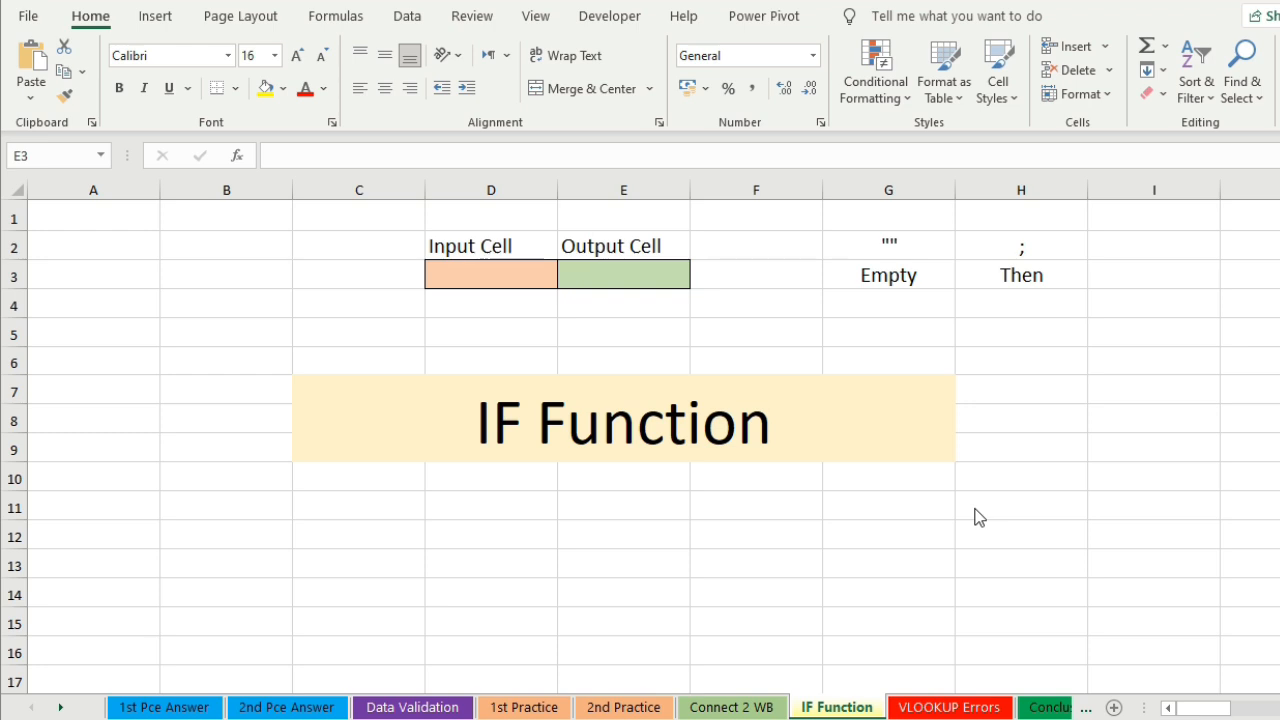
- View the IF Function sheet and the form on the VLOOKUP Errors sheet, and return to the IF Function sheet
click(831, 713)
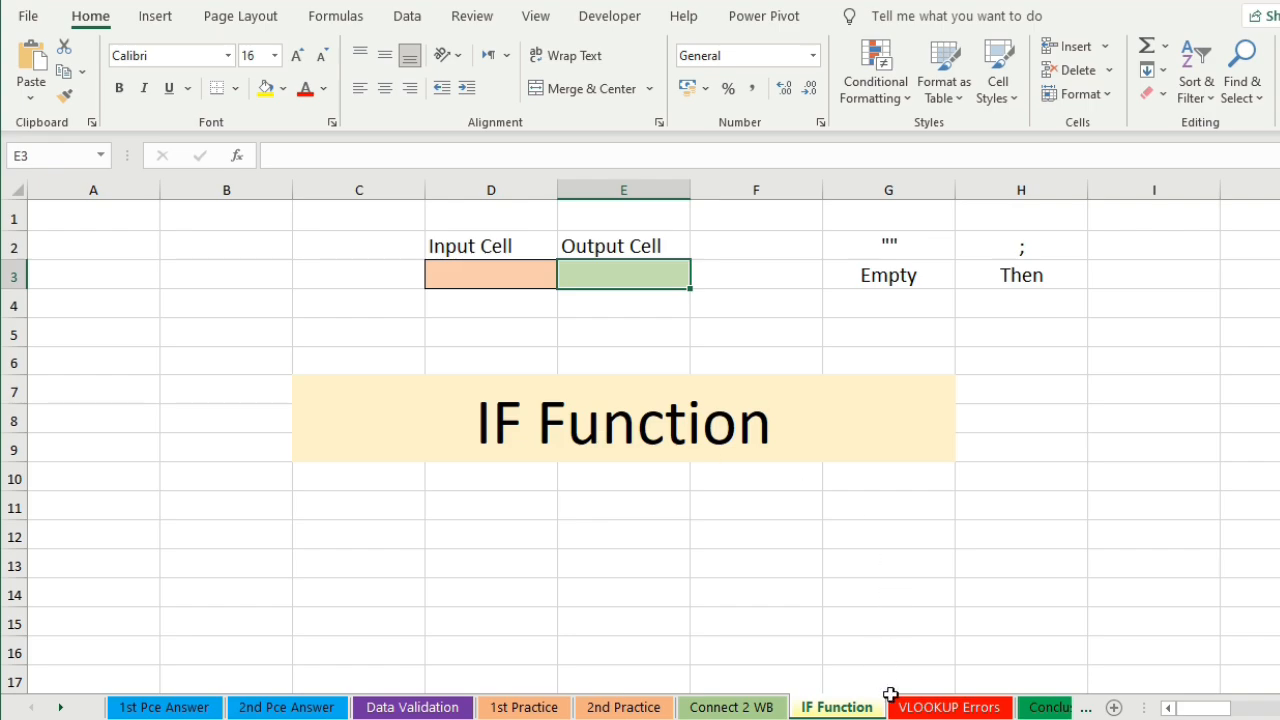
click(966, 707)
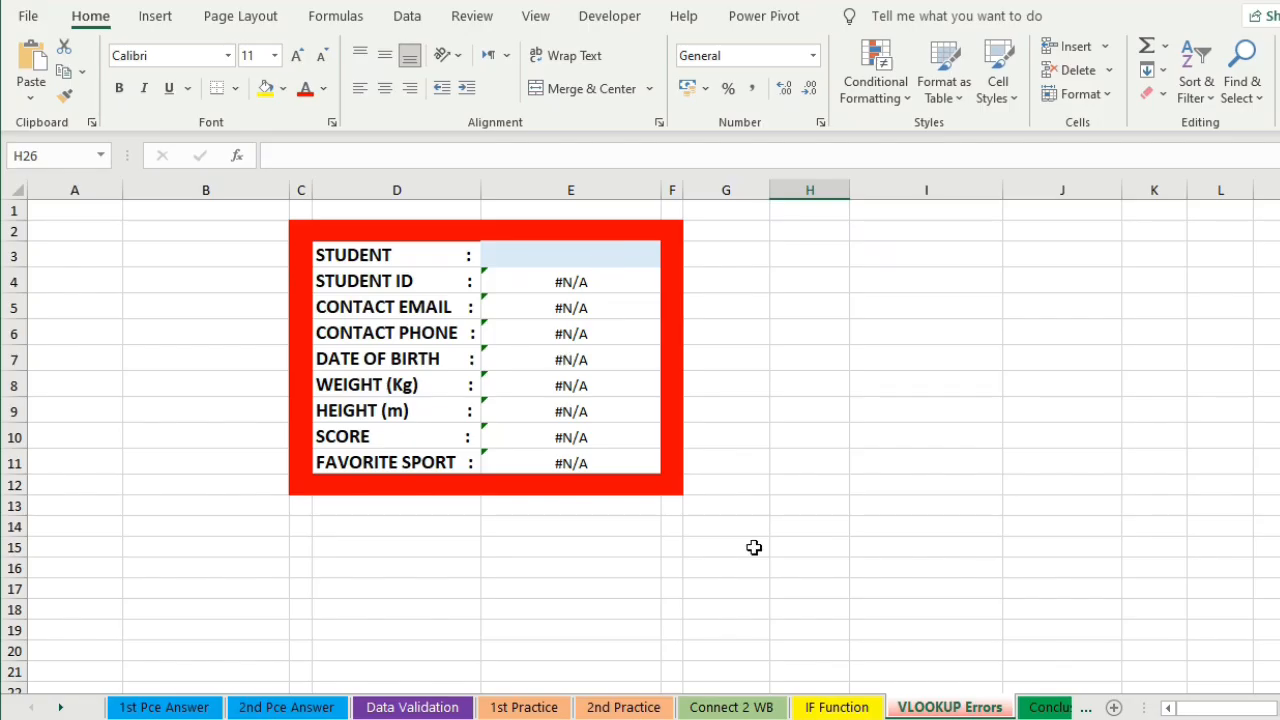
click(840, 708)
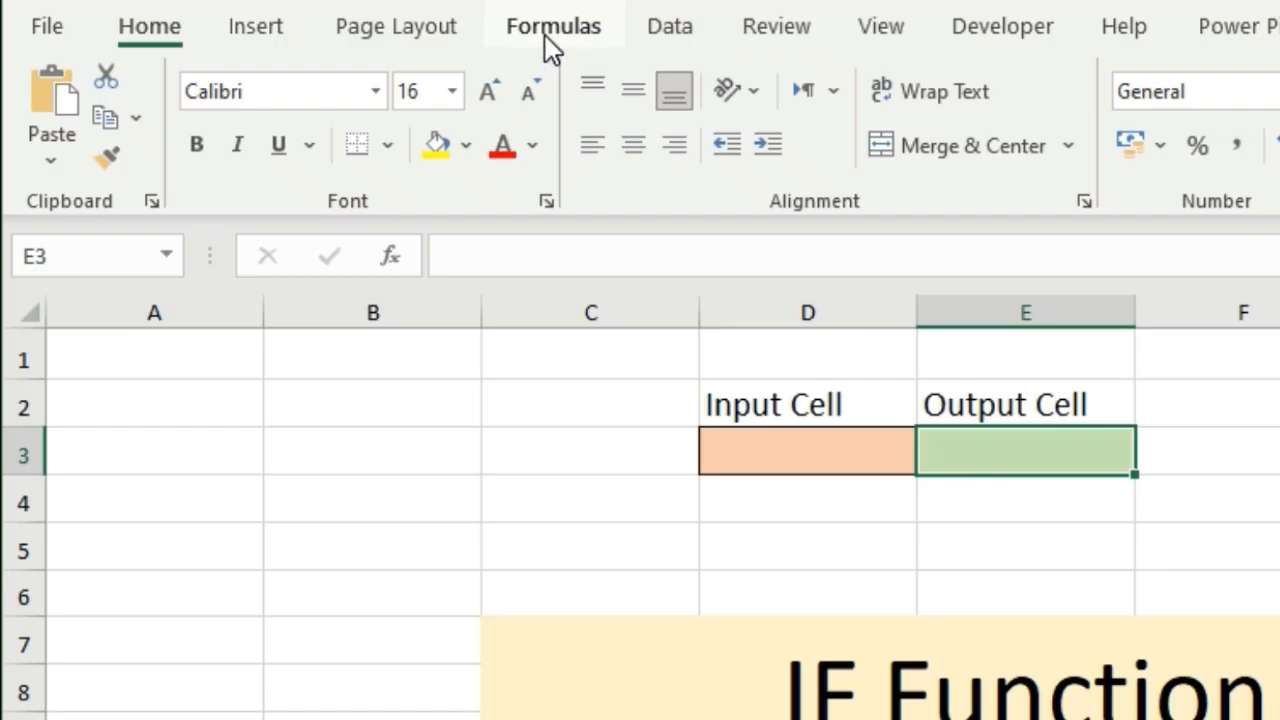
- Look through the list of logical functions in the function library, and close it without inserting one
click(332, 20)
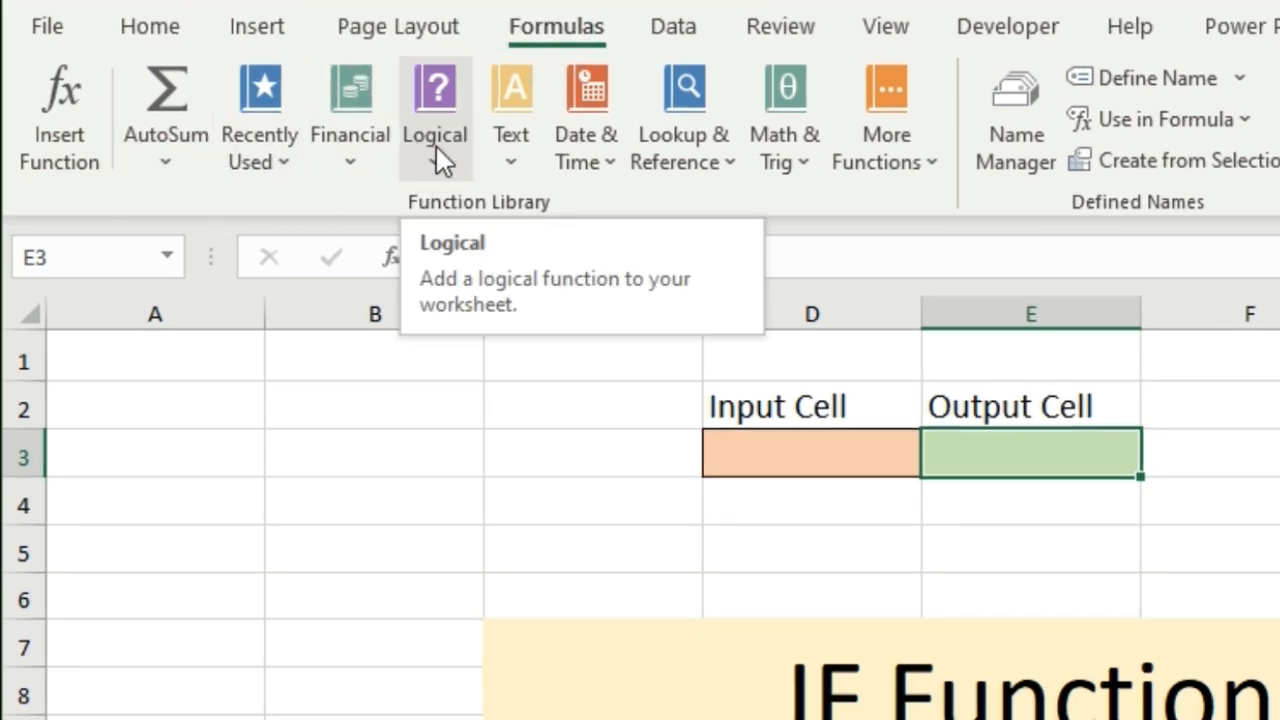
click(440, 165)
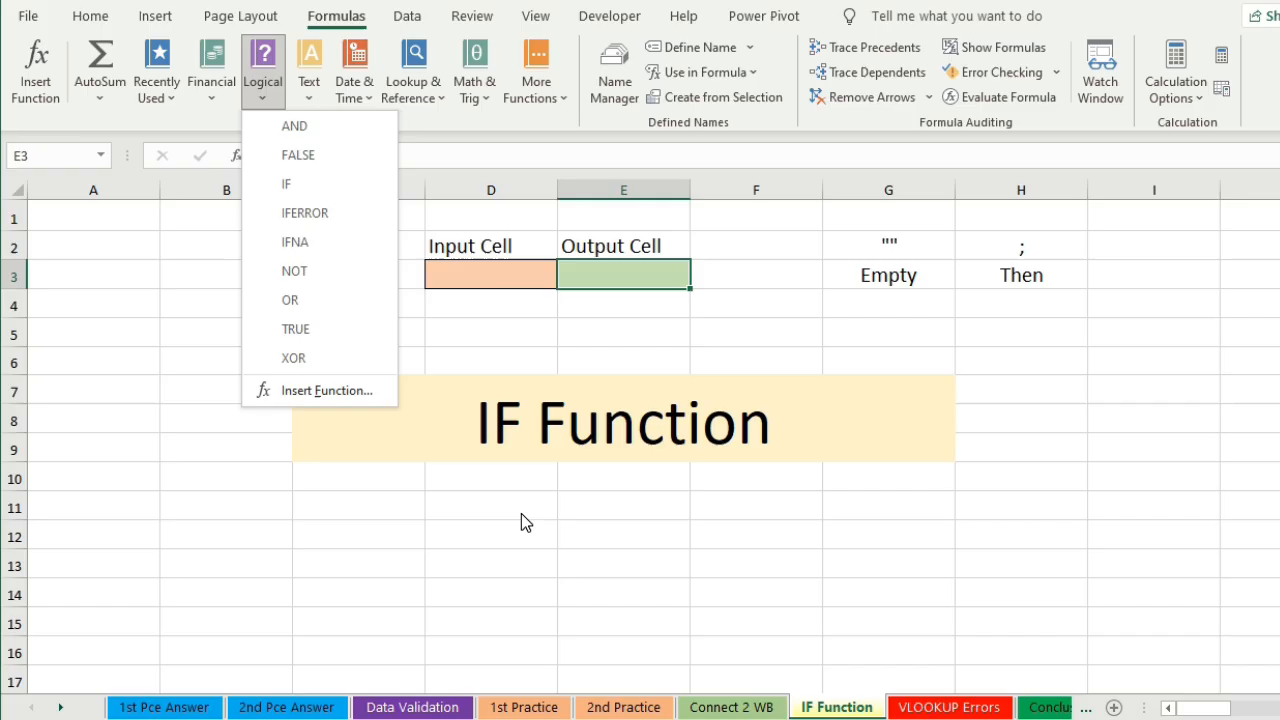
click(521, 513)
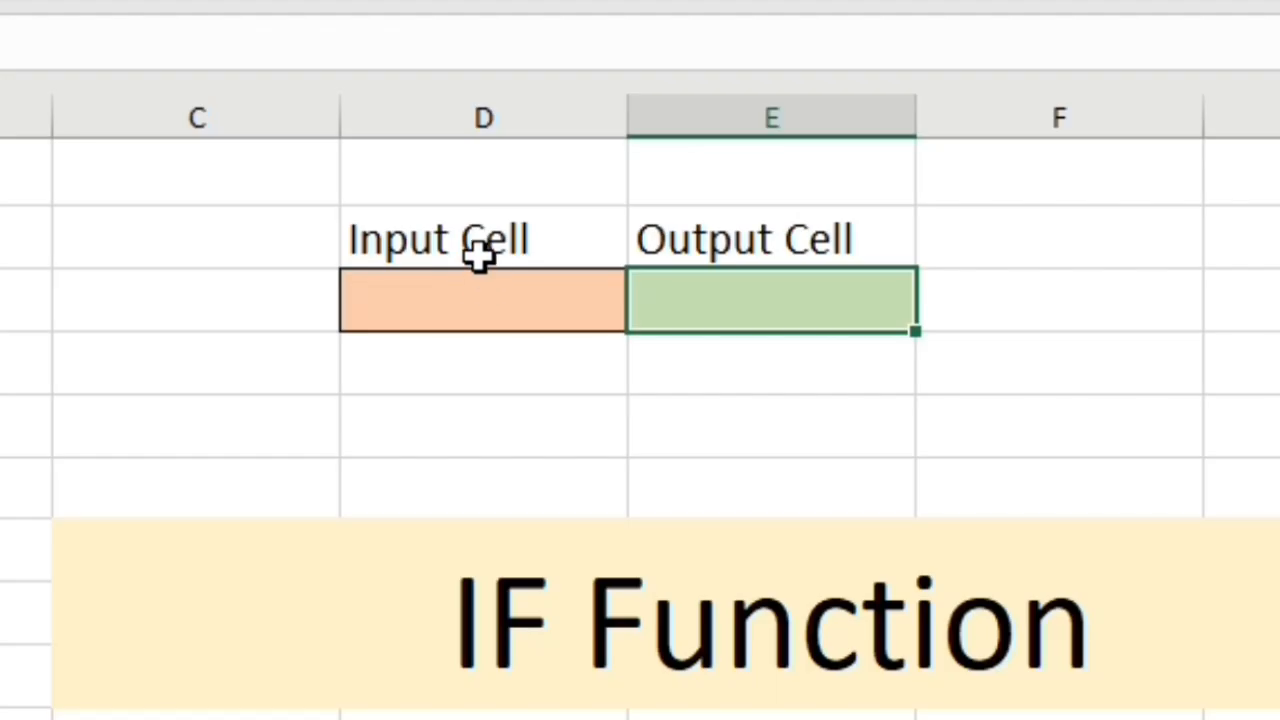
- Start an IF formula in the output cell E3 whose logical test is D3=""
click(786, 299)
click(526, 298)
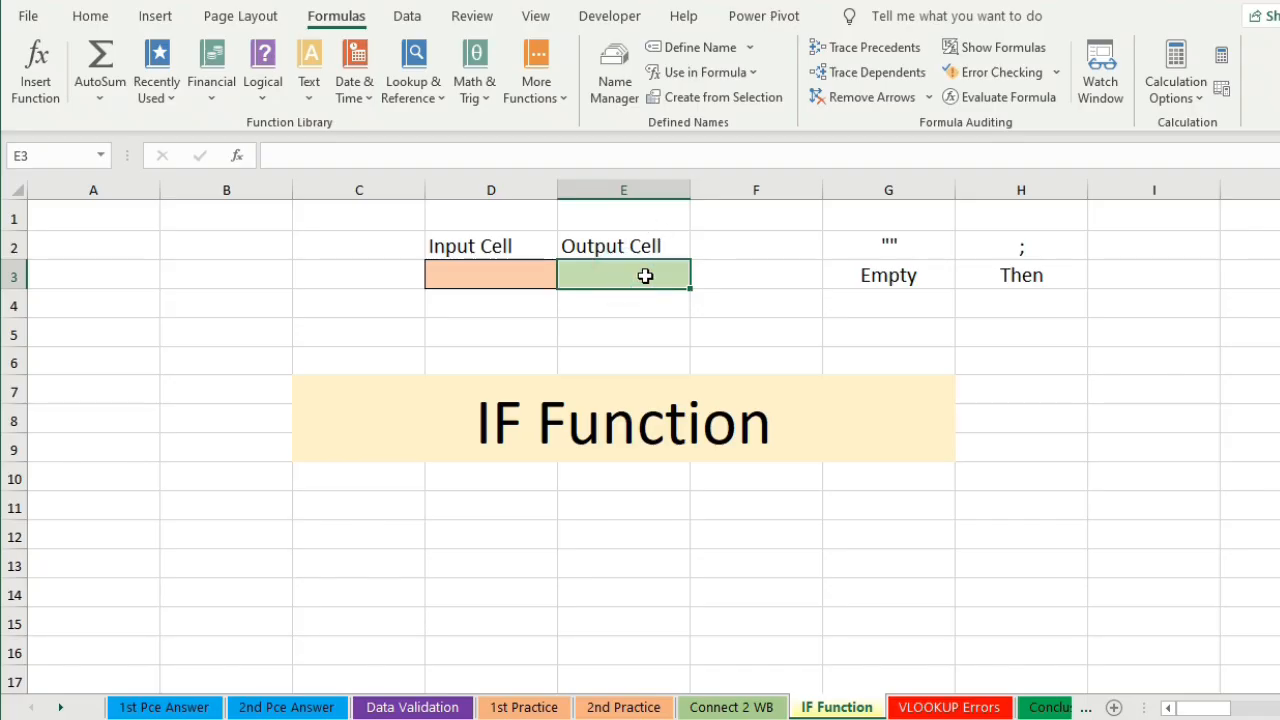
text(=)
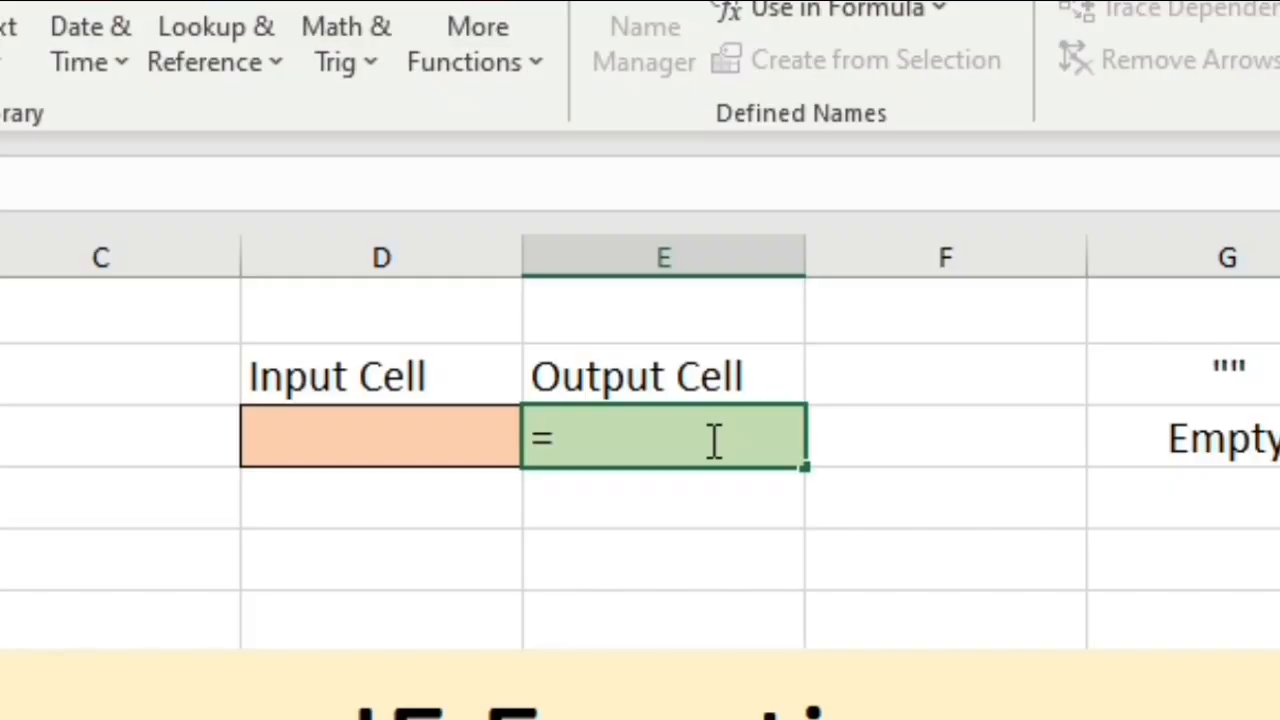
text(if)
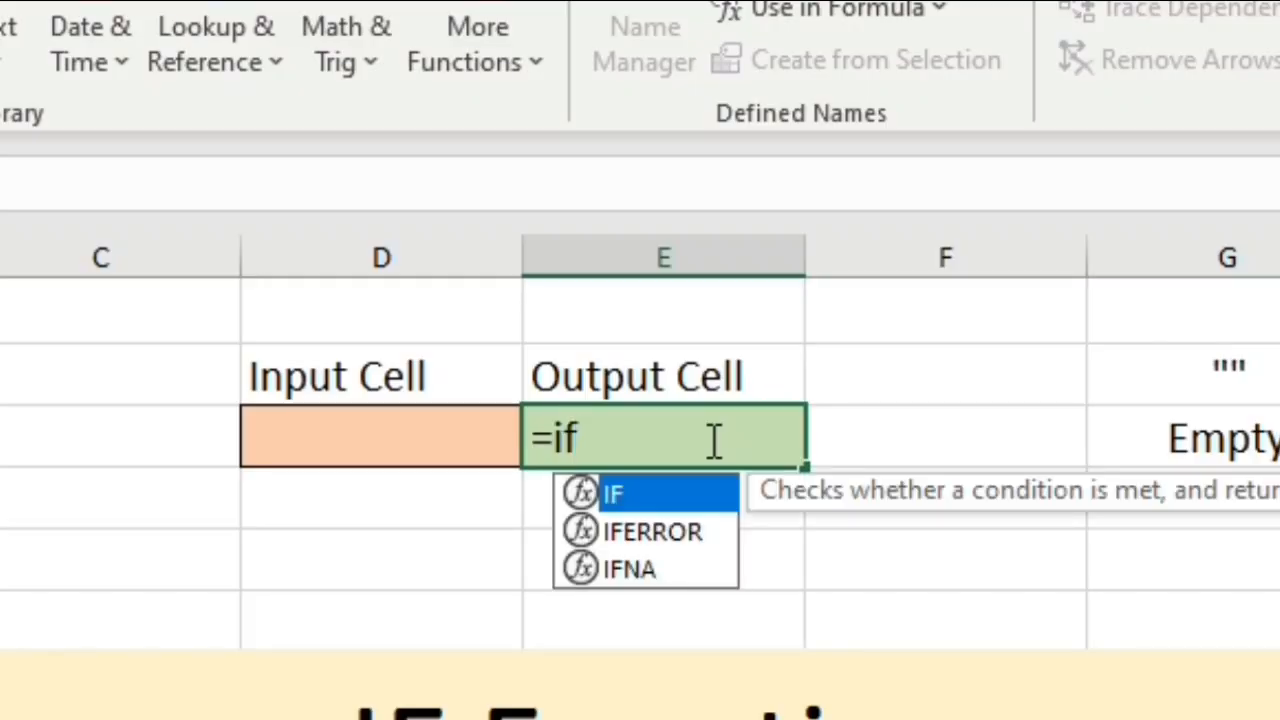
double_click(643, 505)
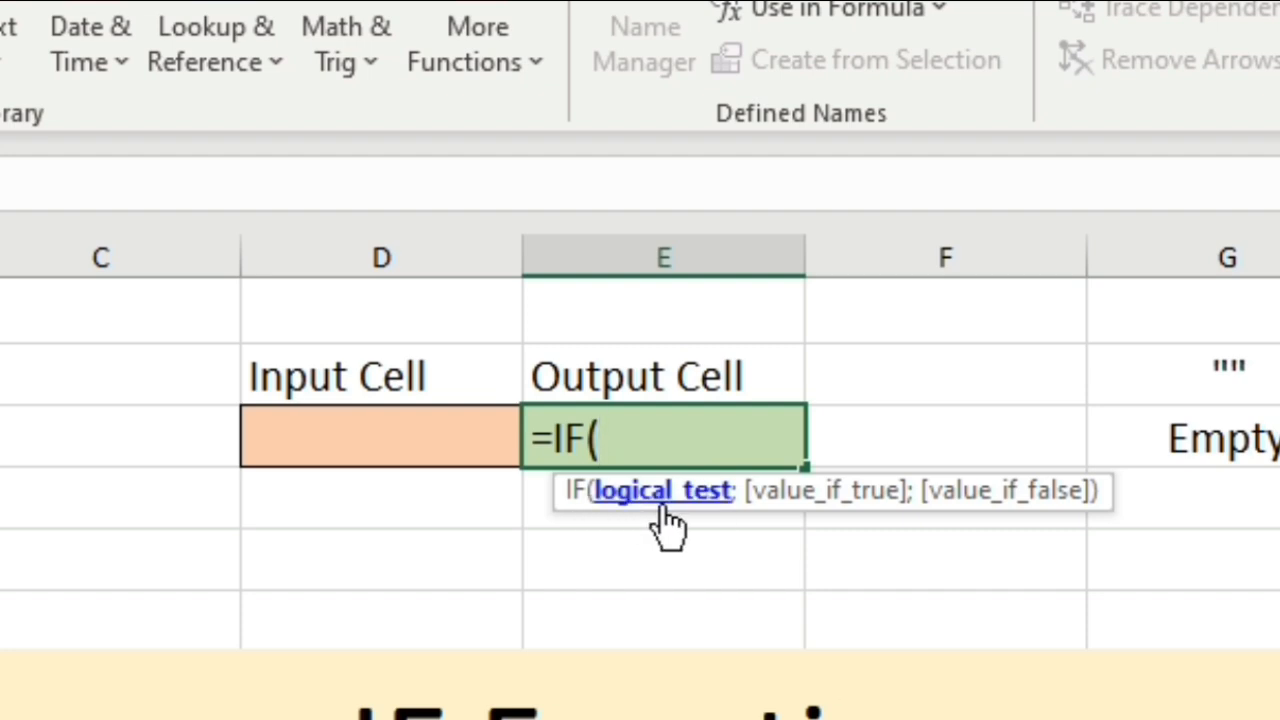
click(429, 445)
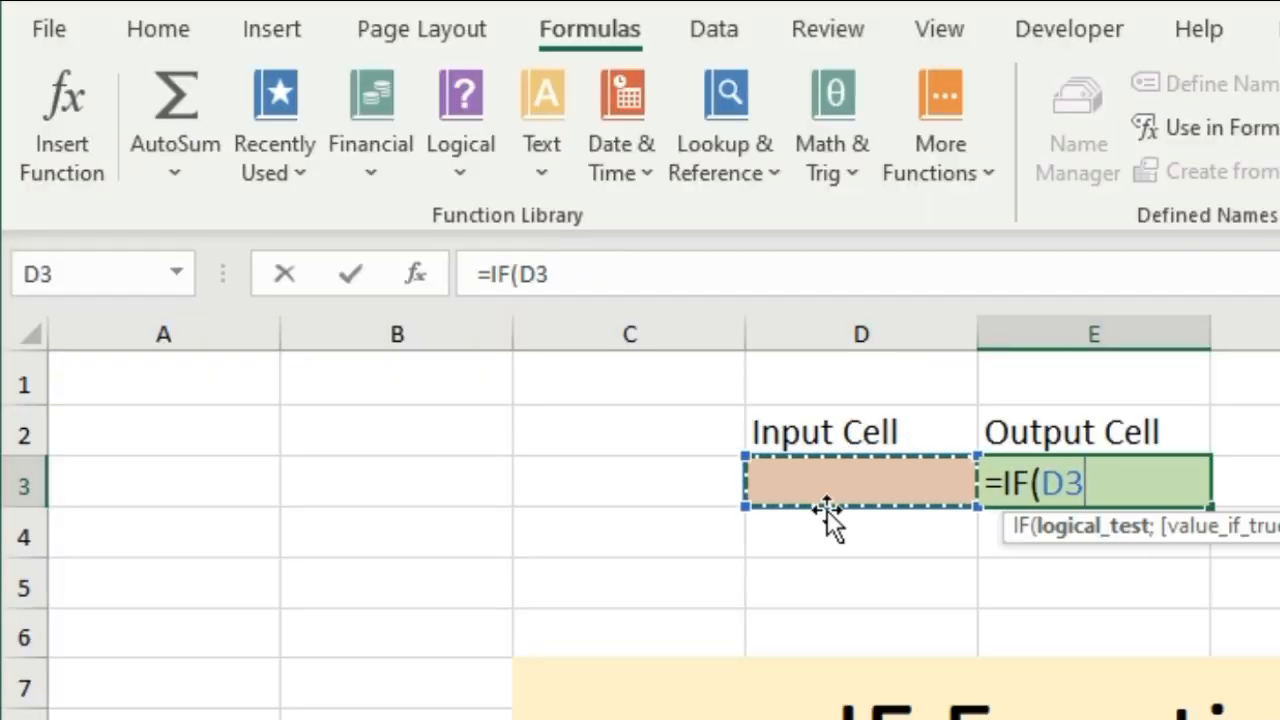
text(=)
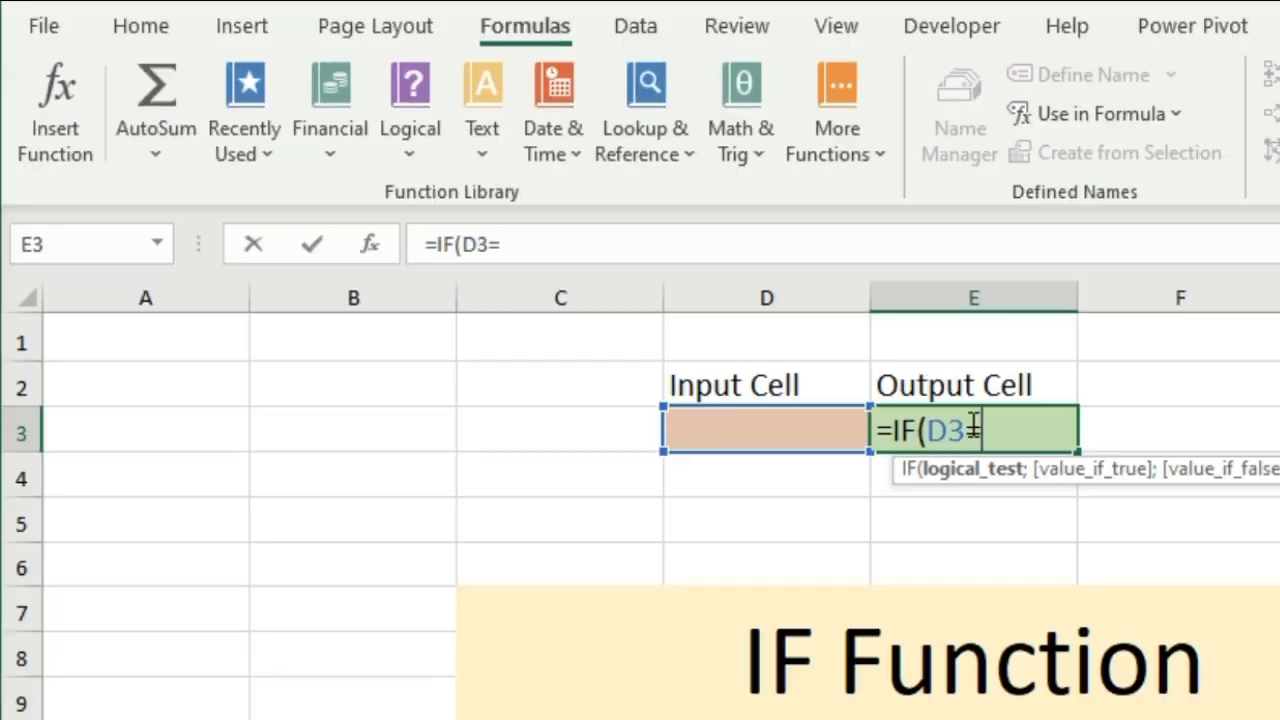
text("")
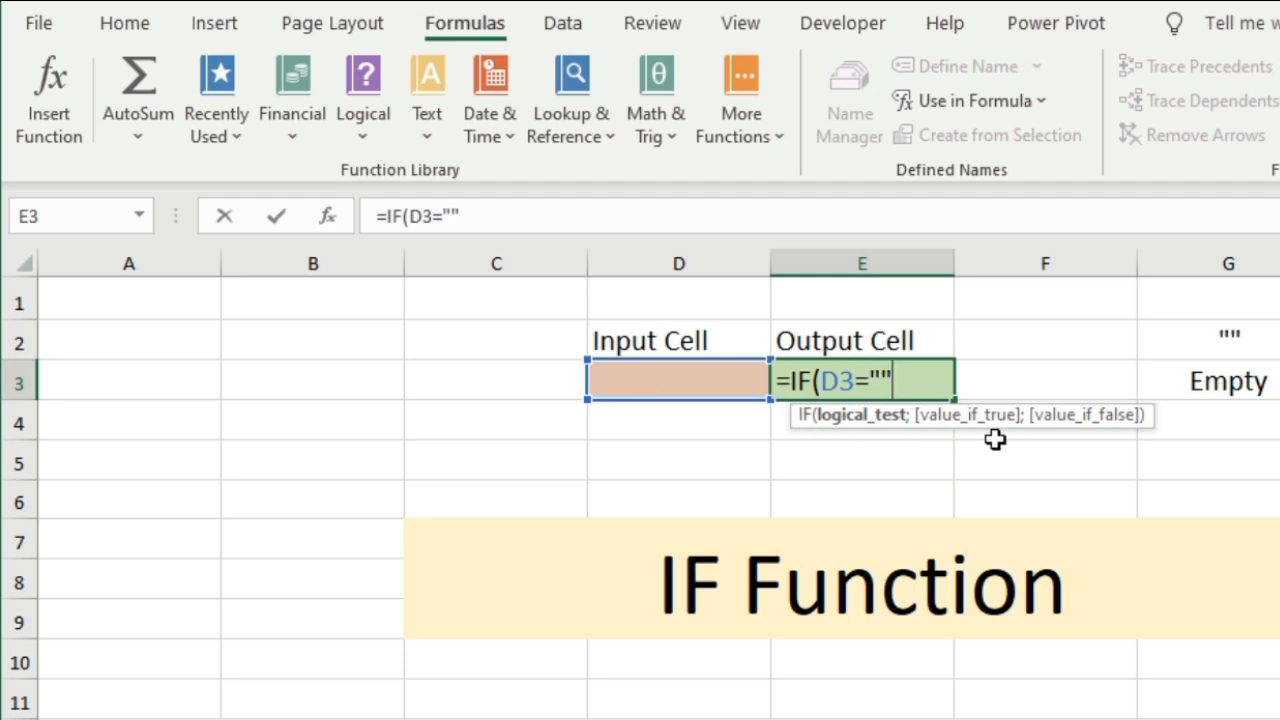
- Complete the IF formula in E3 so it returns "" when the test is true and "OK" when it is false
text(;)
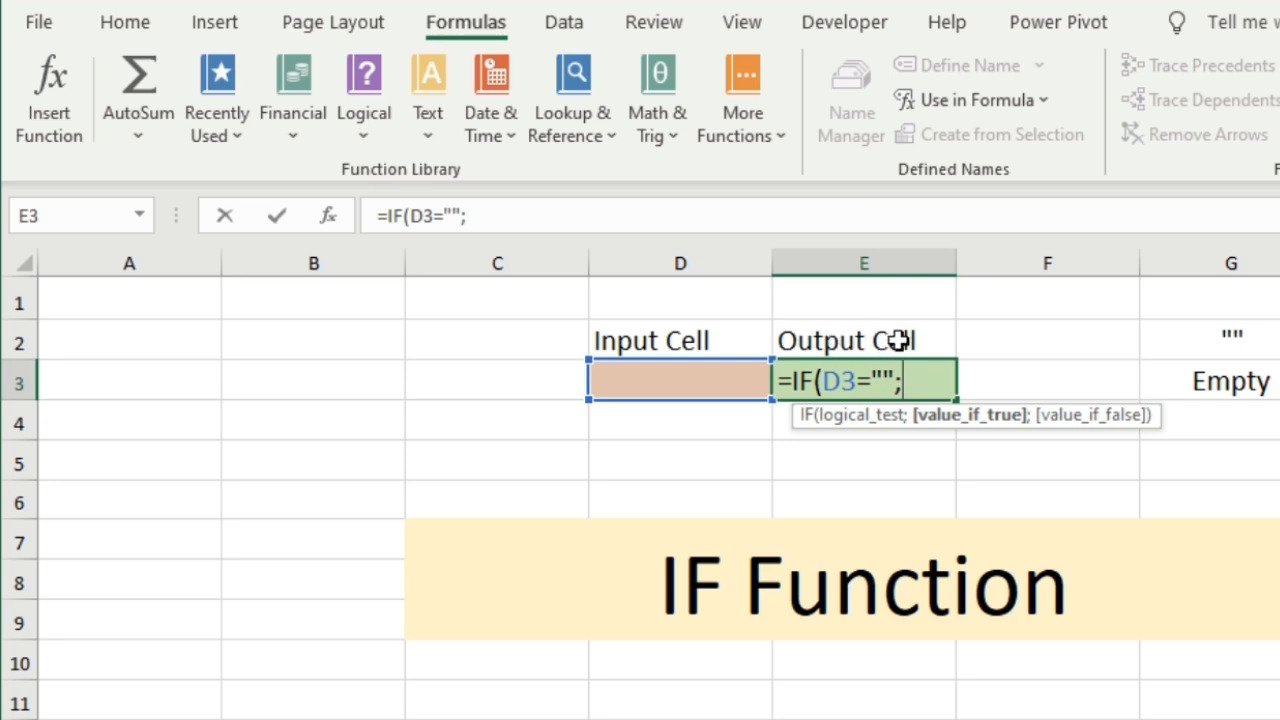
text("";)
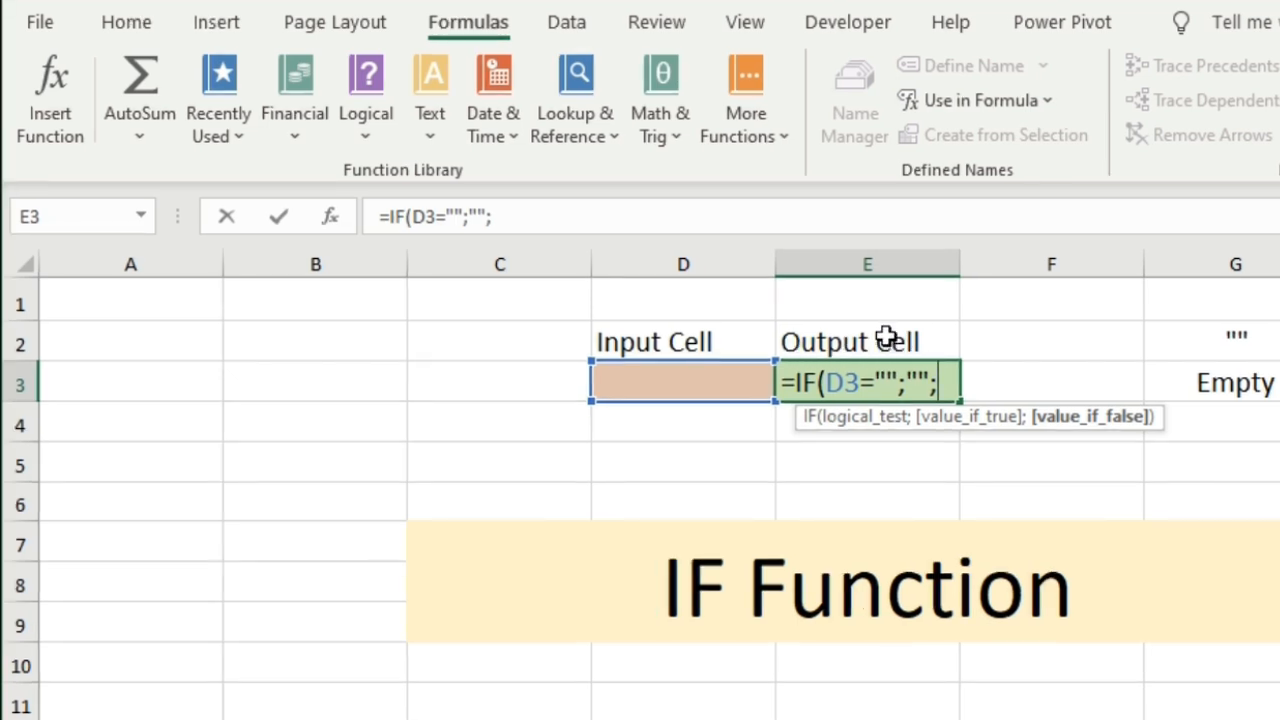
text("OK)
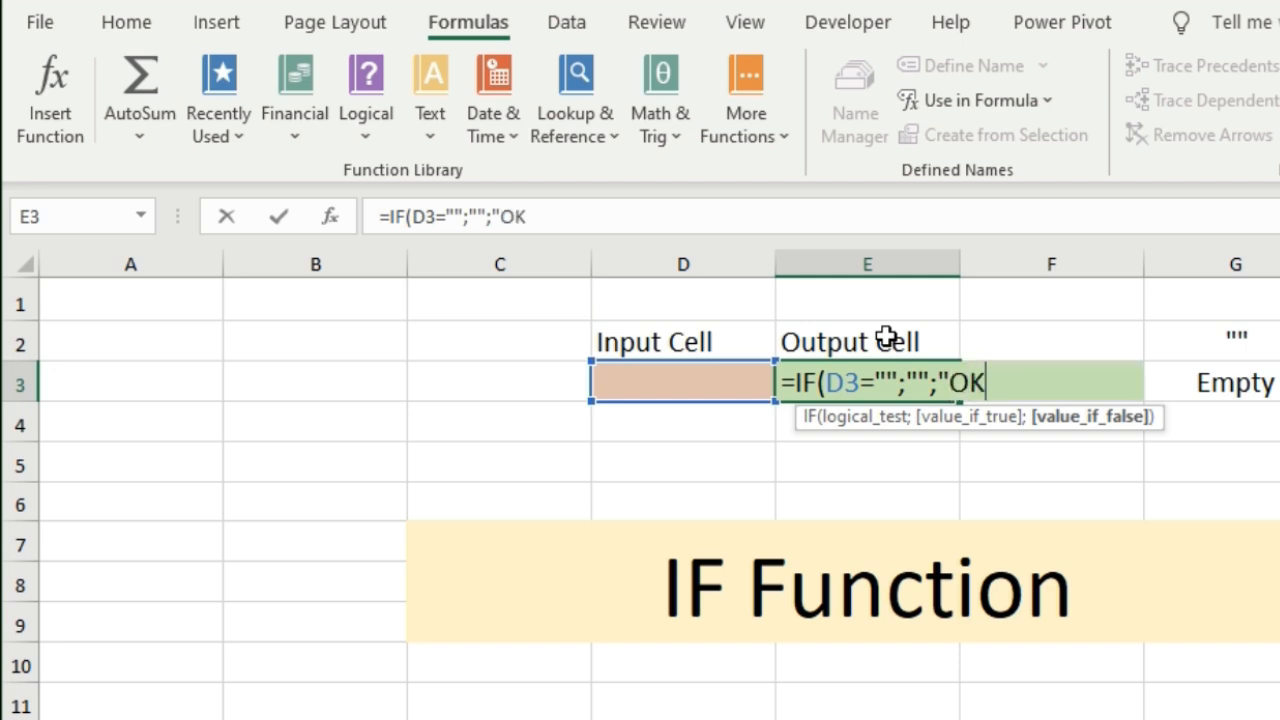
text("))
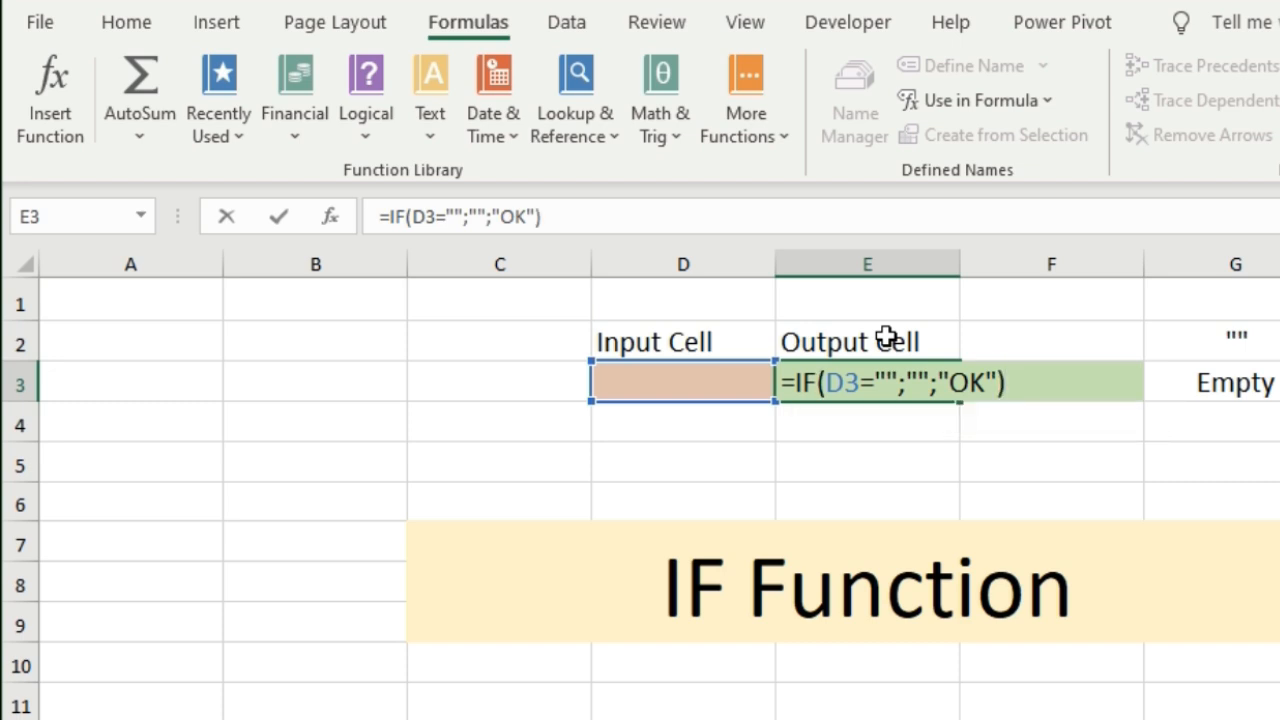
key(Return)
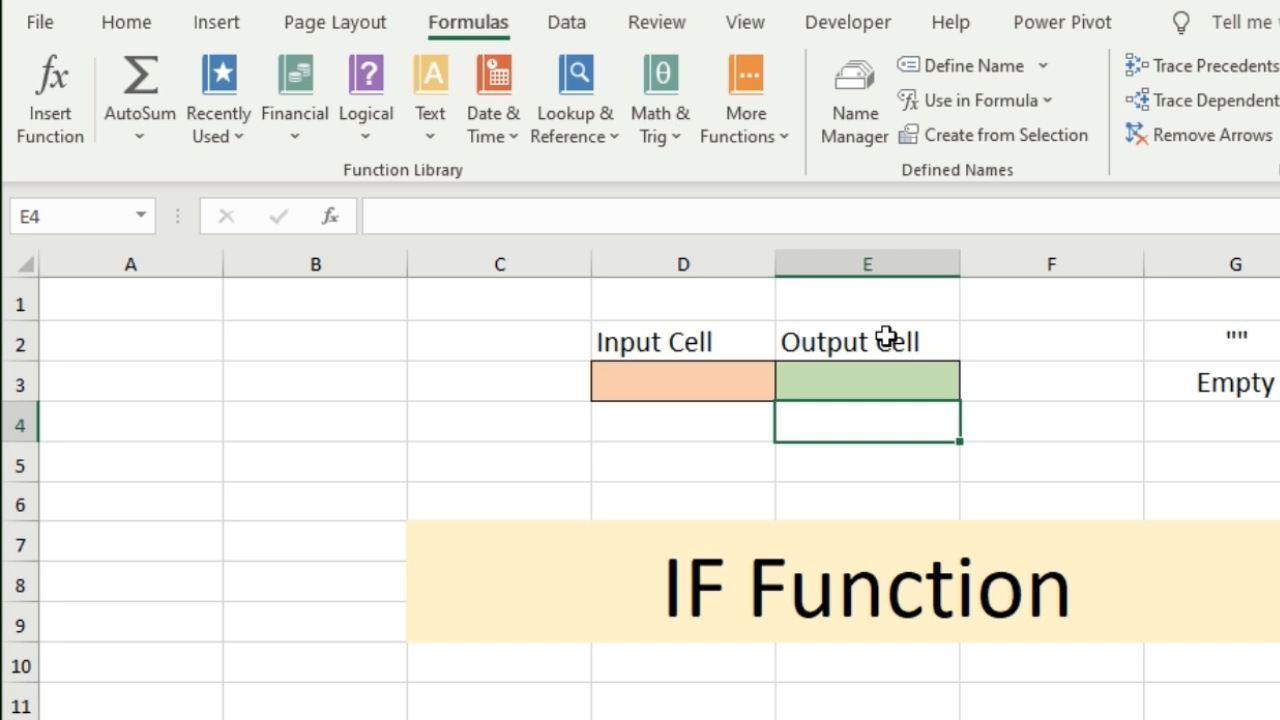
- Enter 100 in the input cell D3 to test the IF formula with a number
click(691, 389)
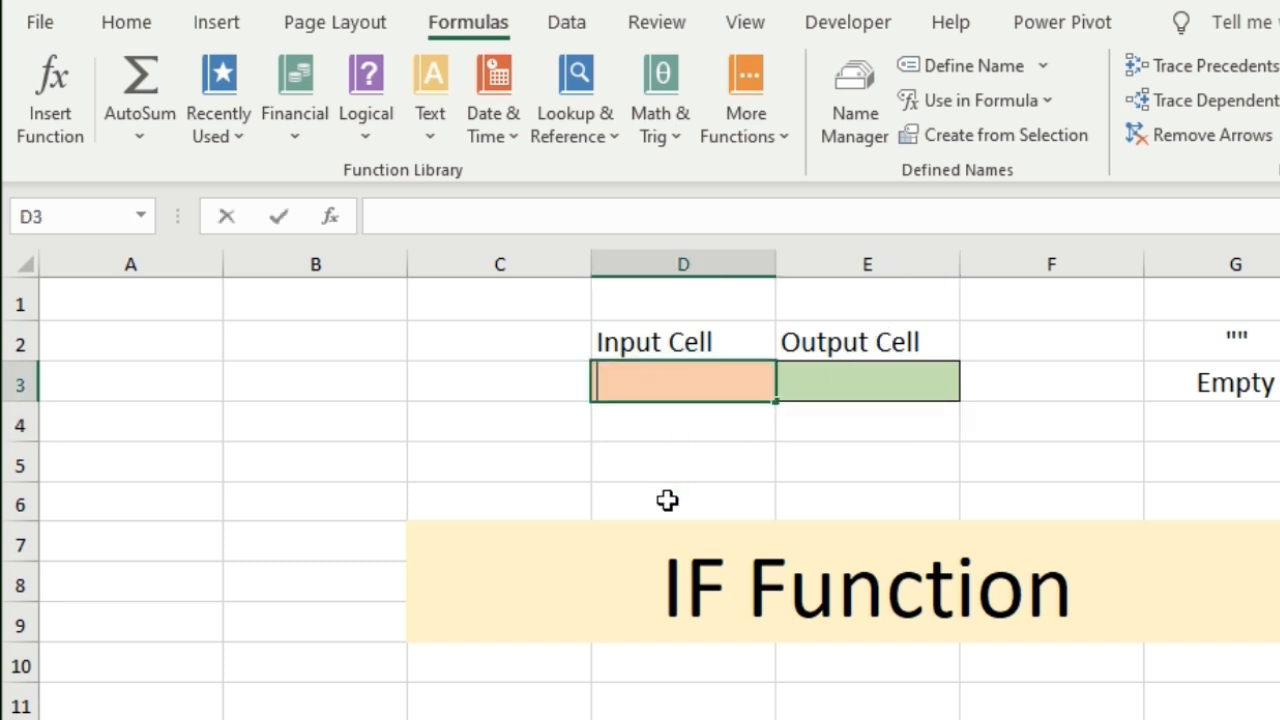
text(100)
key(Return)
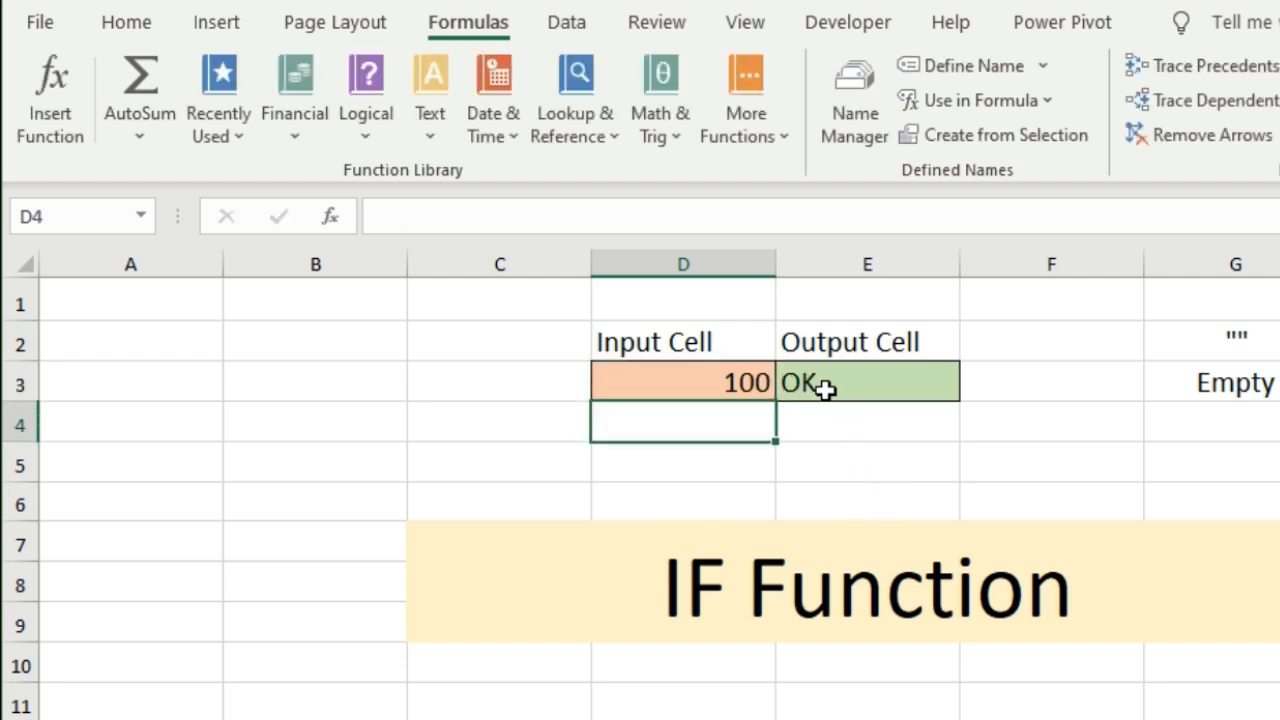
- Replace the number in D3 with the word Student to test the IF formula with text
click(699, 379)
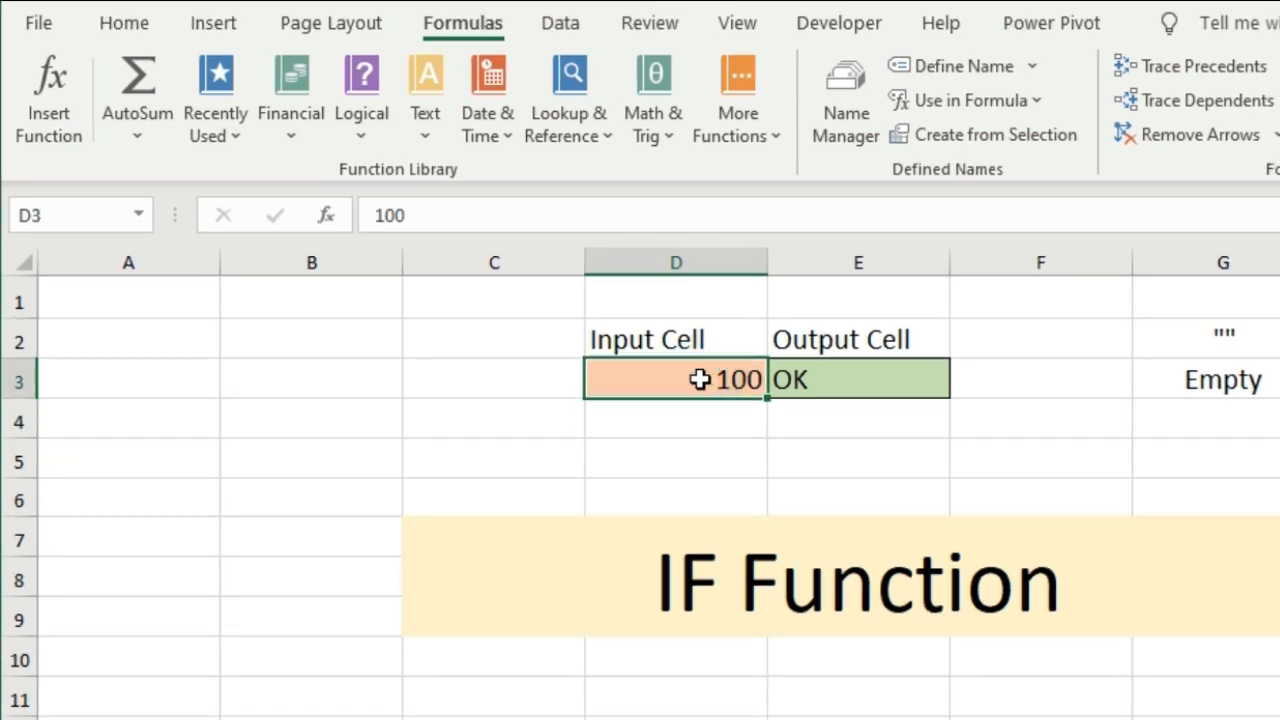
text(St)
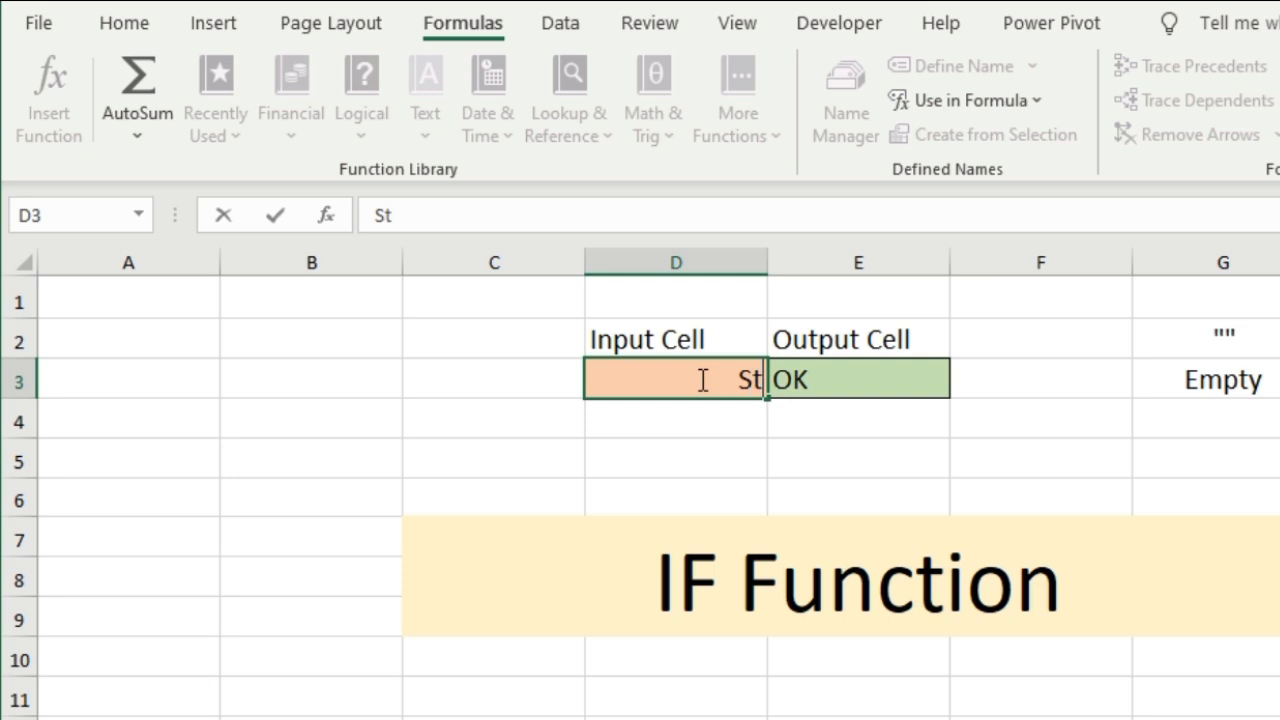
text(udeb)
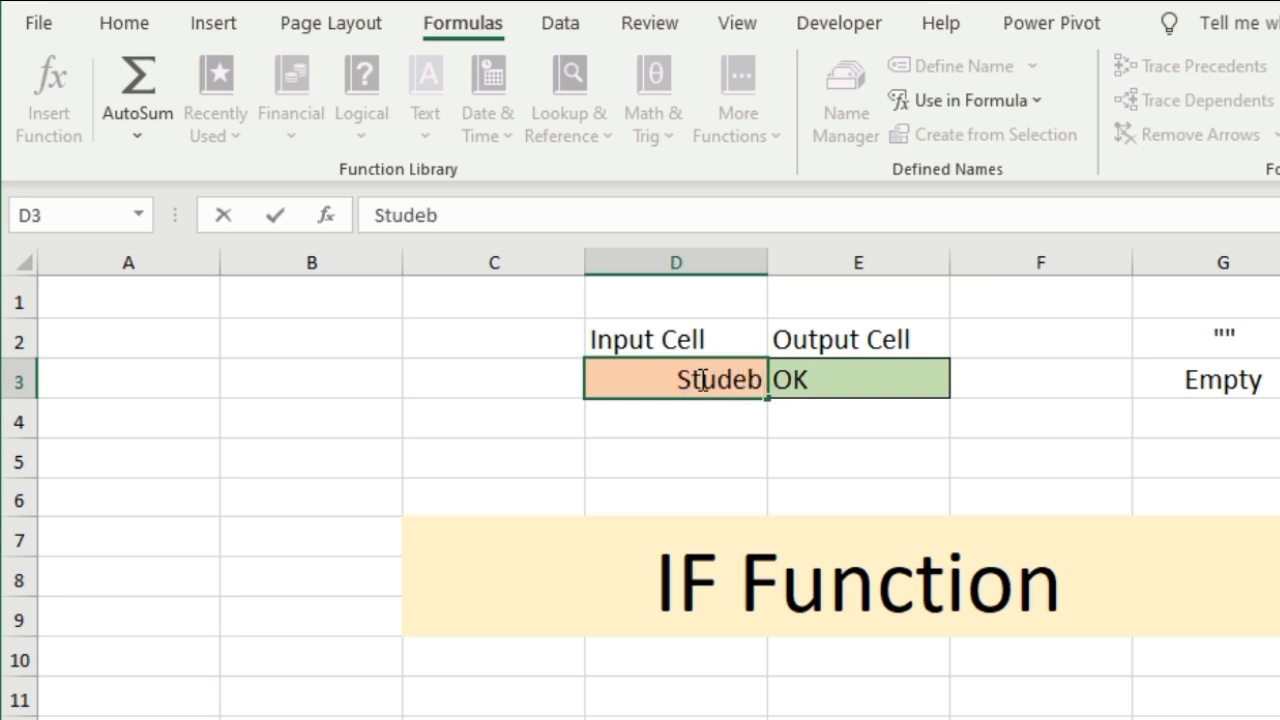
key(BackSpace)
text(nt)
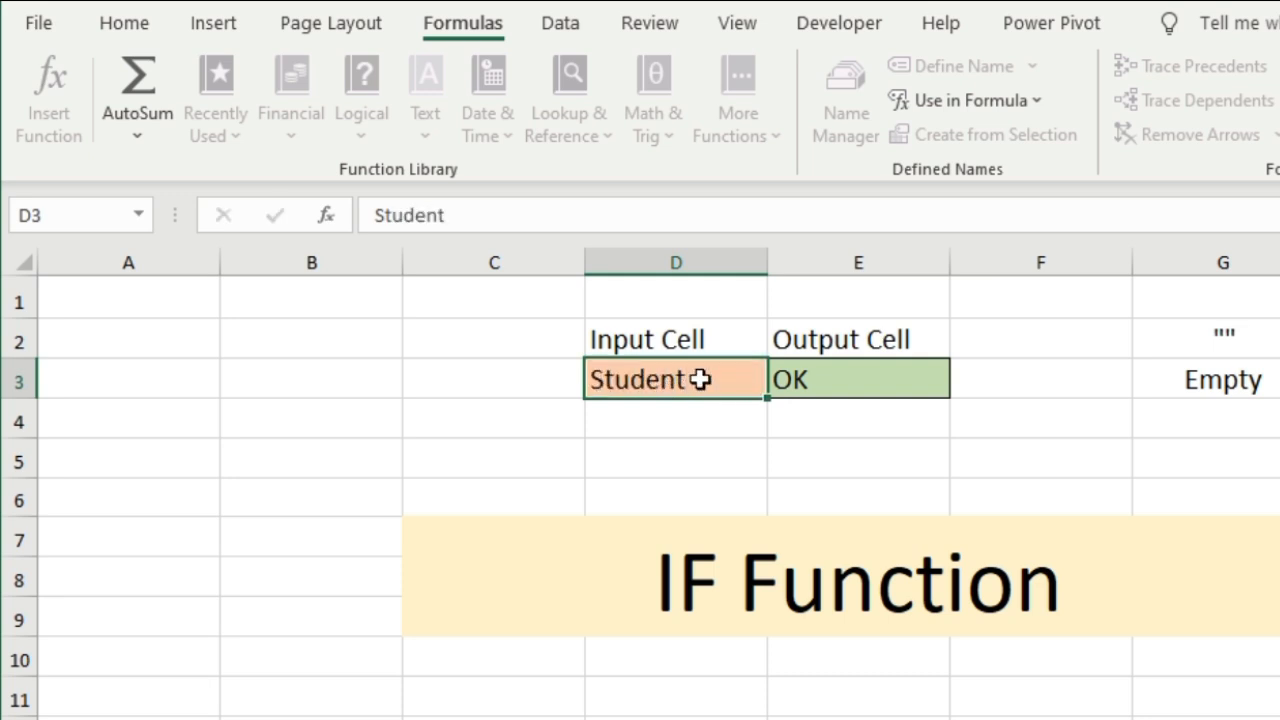
key(Return)
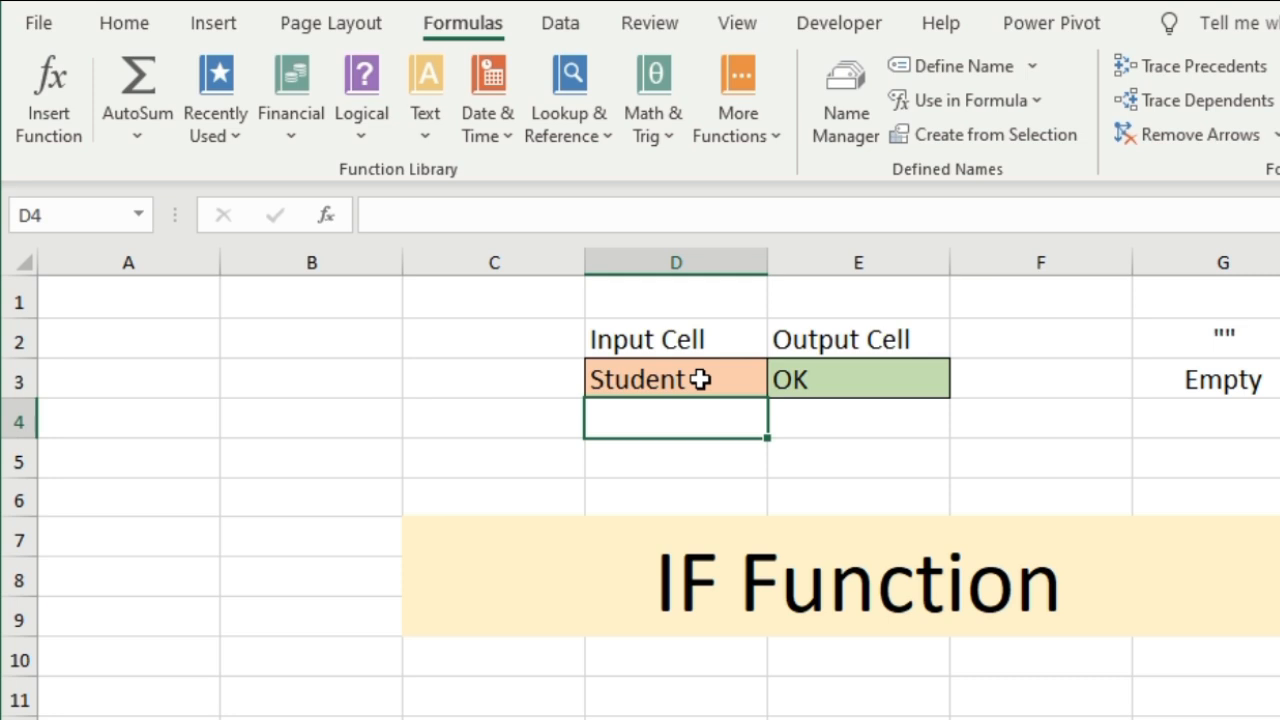
- Clear the input cell D3 to test the empty case, and enter an asterisk (*) in it to test a symbol
click(700, 379)
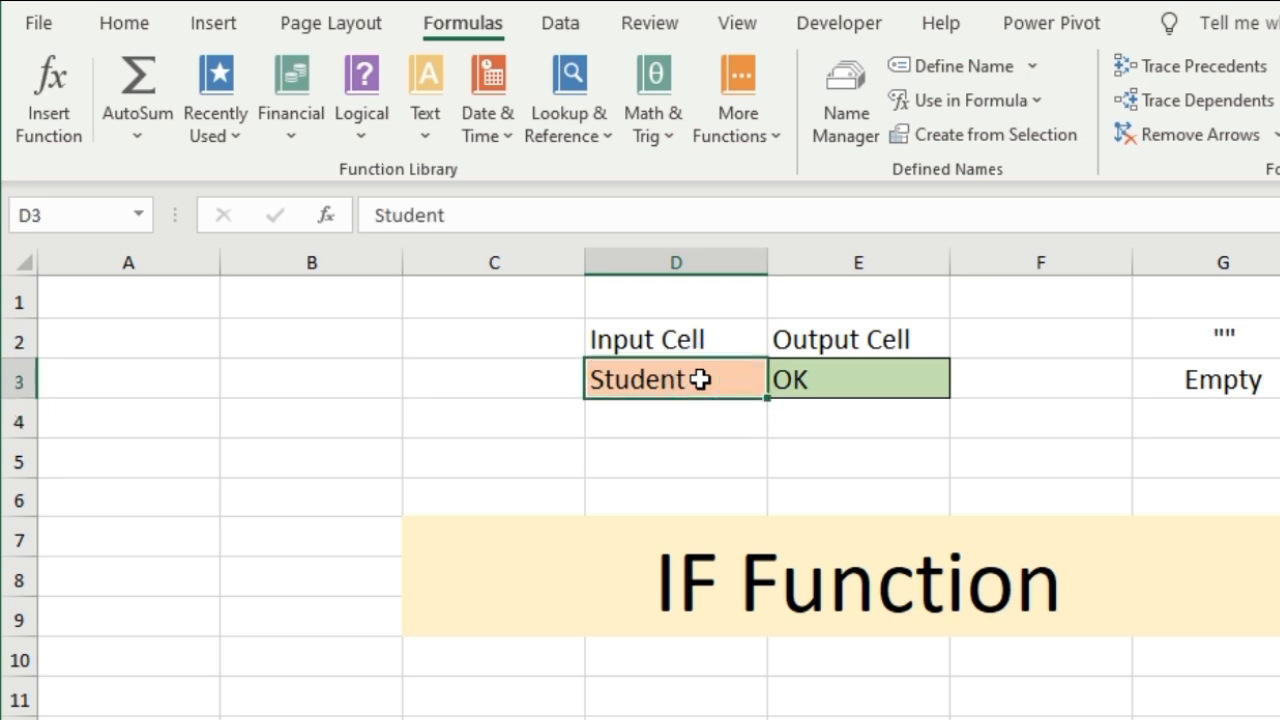
key(Delete)
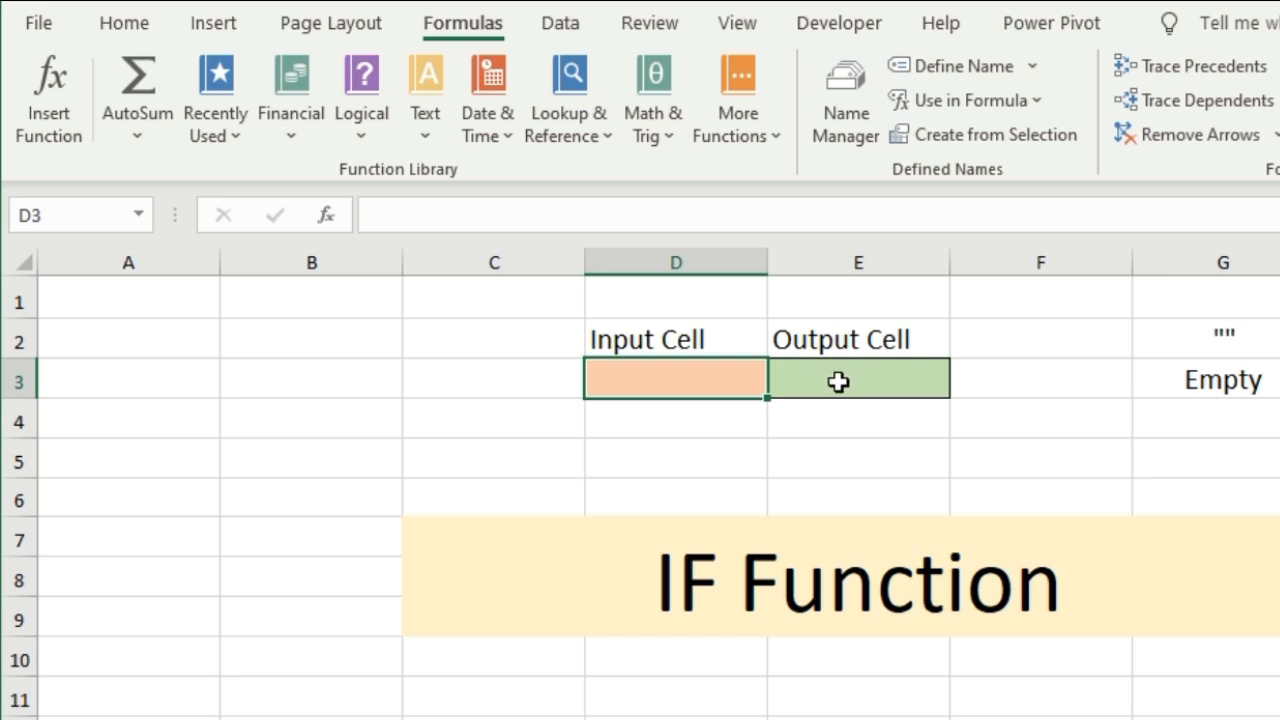
click(725, 377)
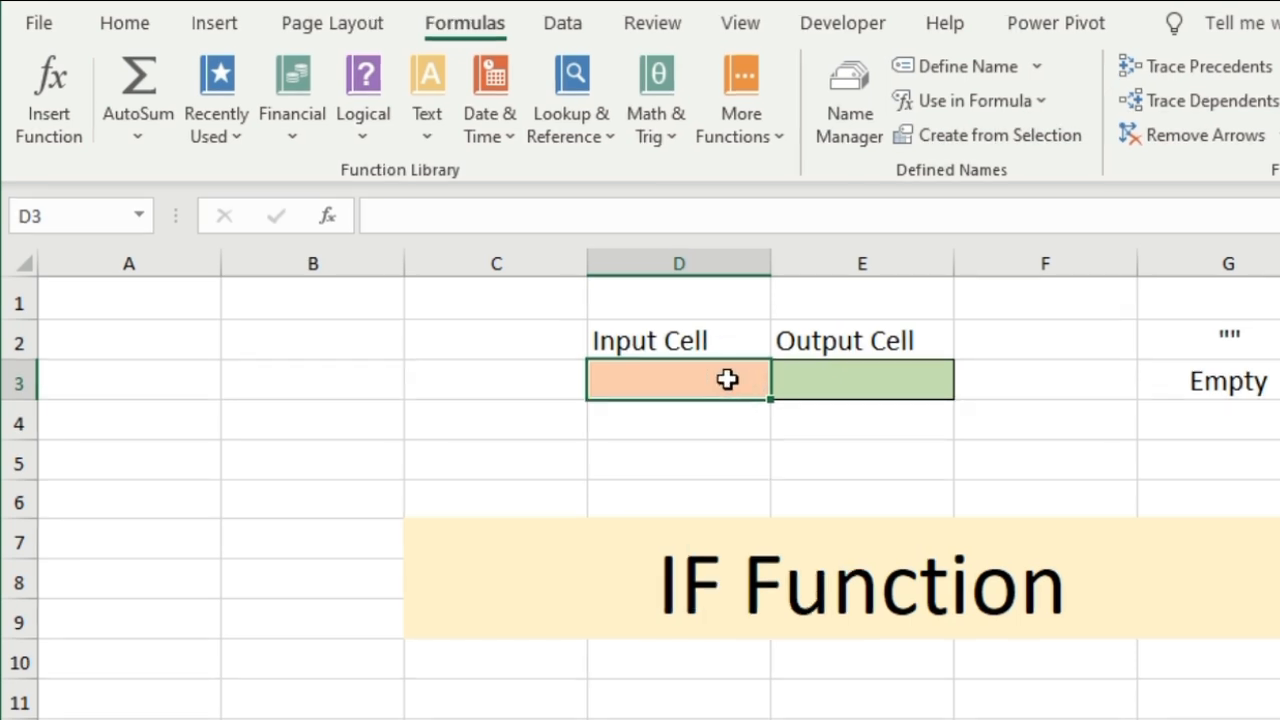
text(*)
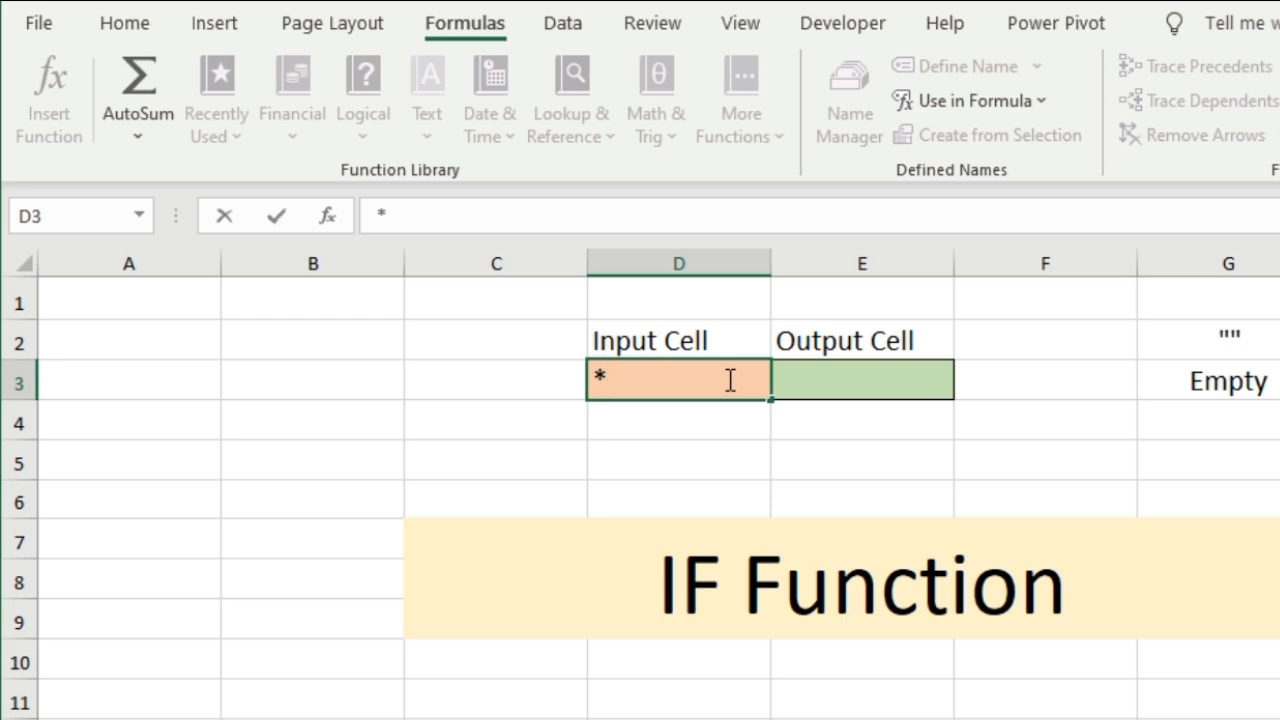
key(Return)
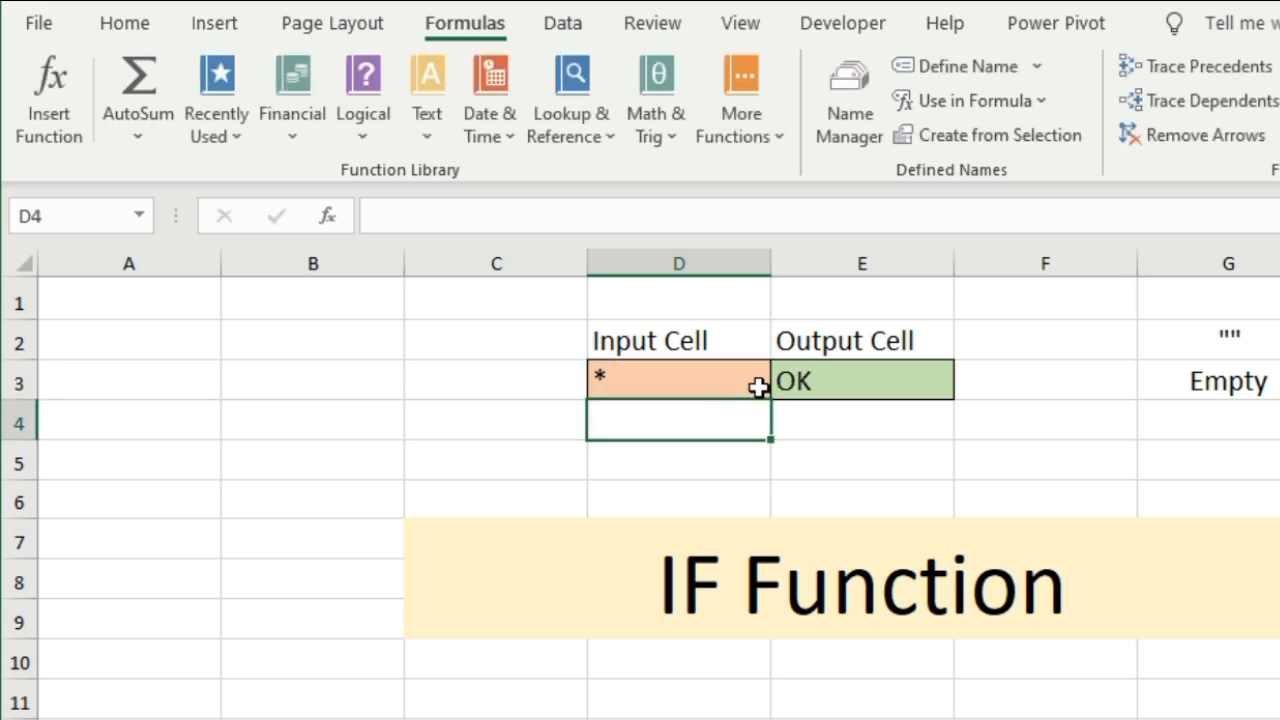
- Review the IF formula in E3, and view the student form on the VLOOKUP Errors sheet and its source table on the 1st Pce Answer sheet
click(822, 388)
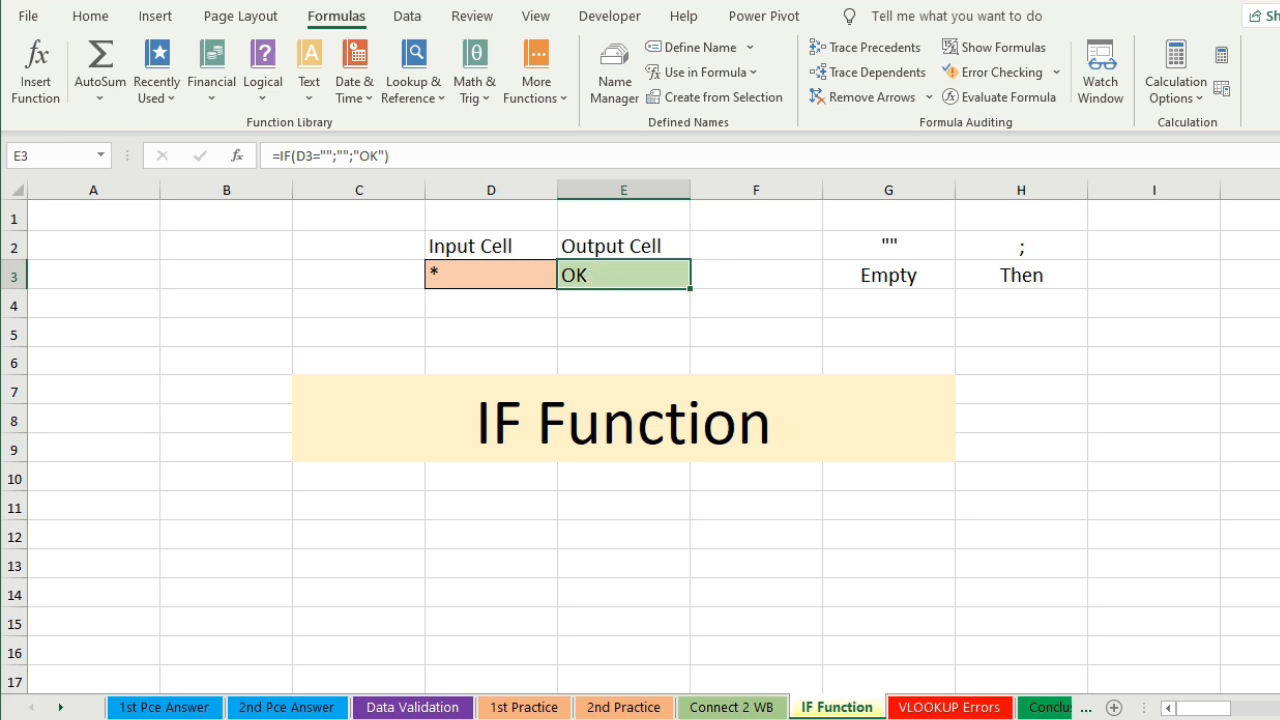
click(950, 707)
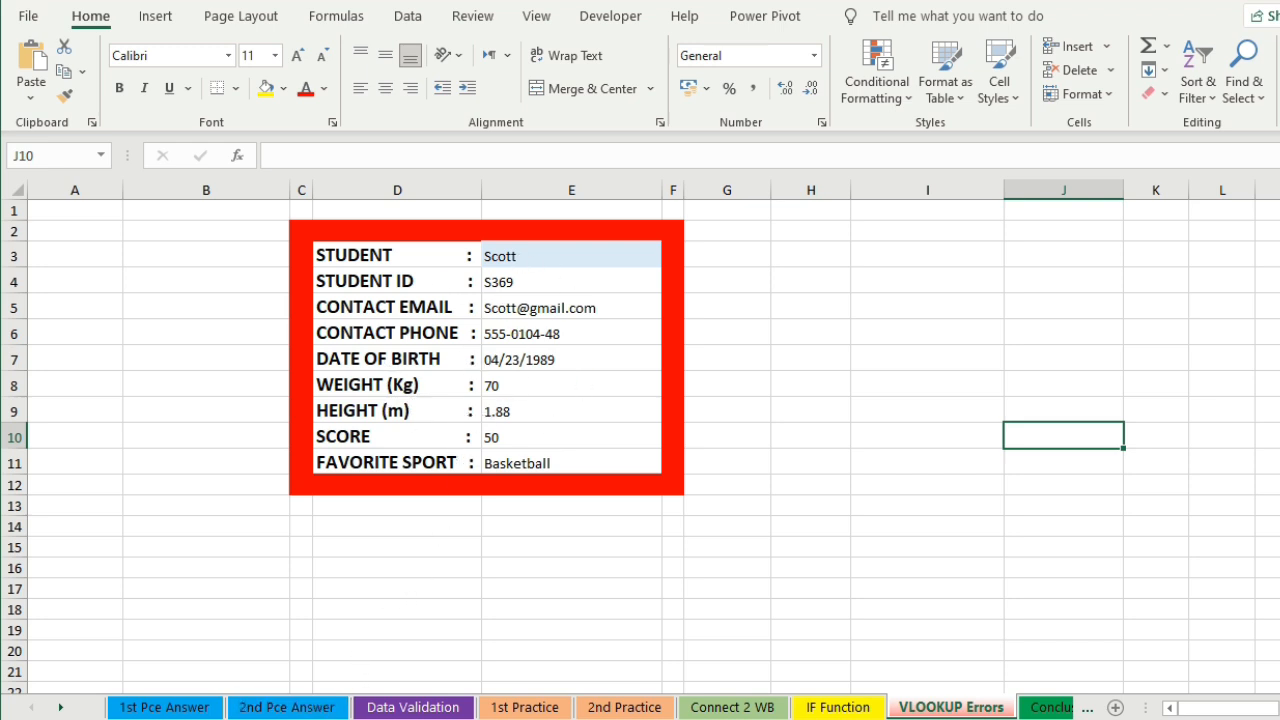
click(152, 710)
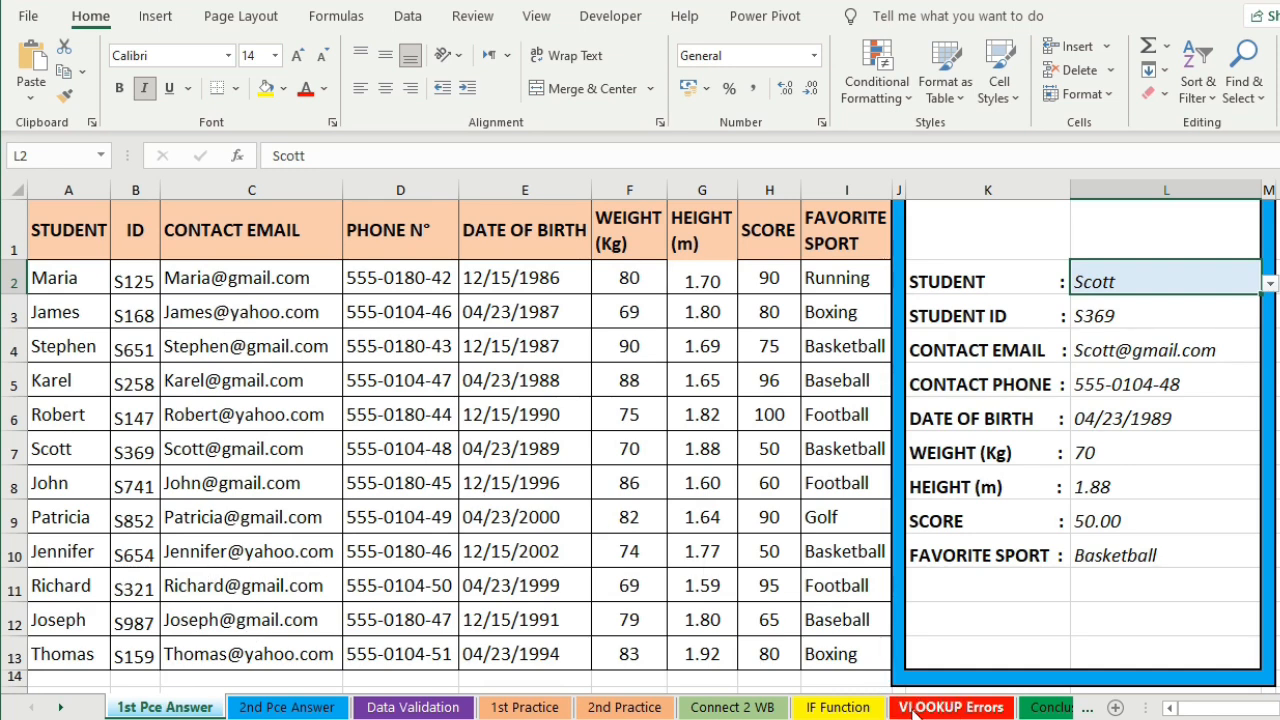
- Compare the VLOOKUP Errors form with the 1st Pce Answer table, and enter another listed student's name in E3 to test the lookups
click(945, 708)
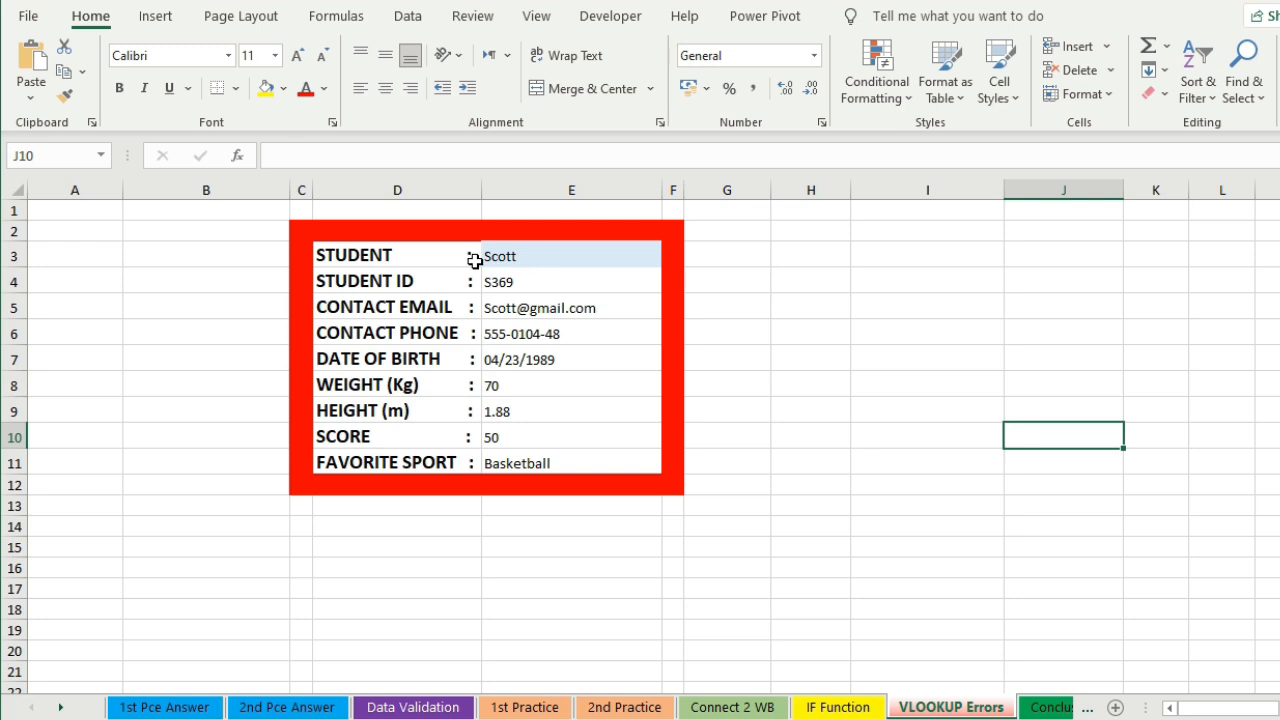
click(506, 257)
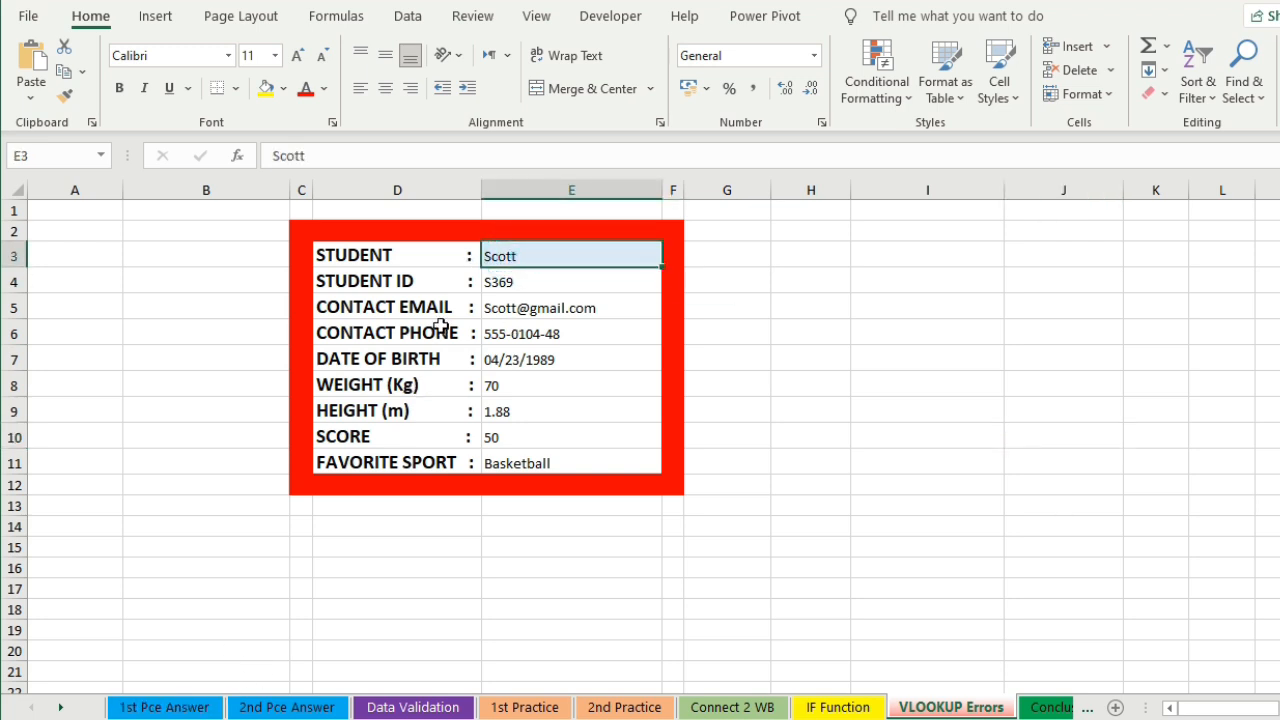
click(165, 707)
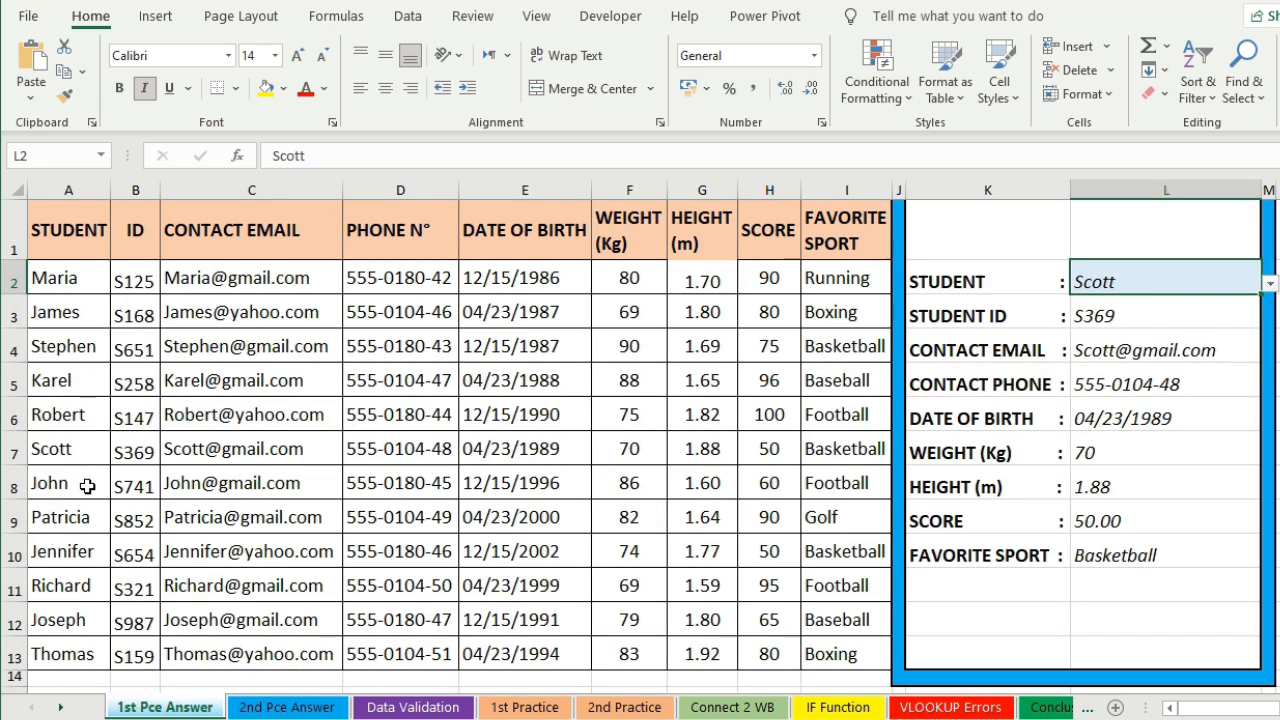
click(950, 707)
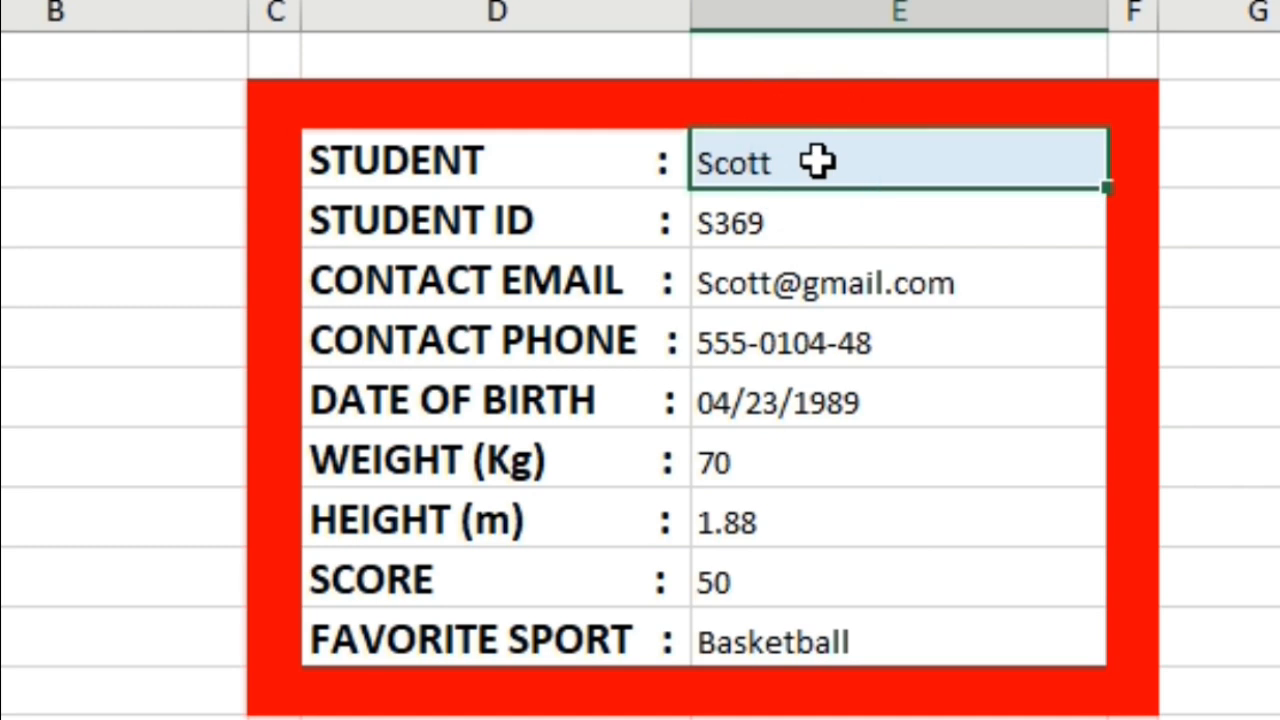
text(Jo)
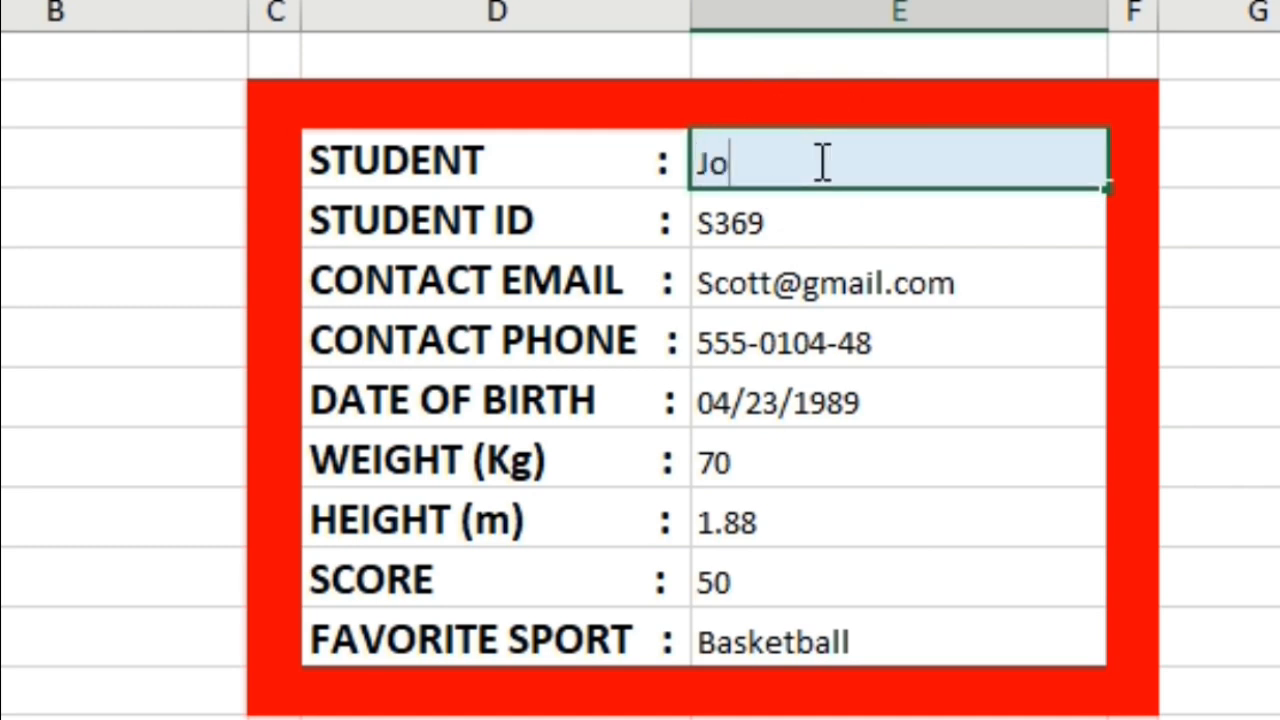
text(hn)
key(Return)
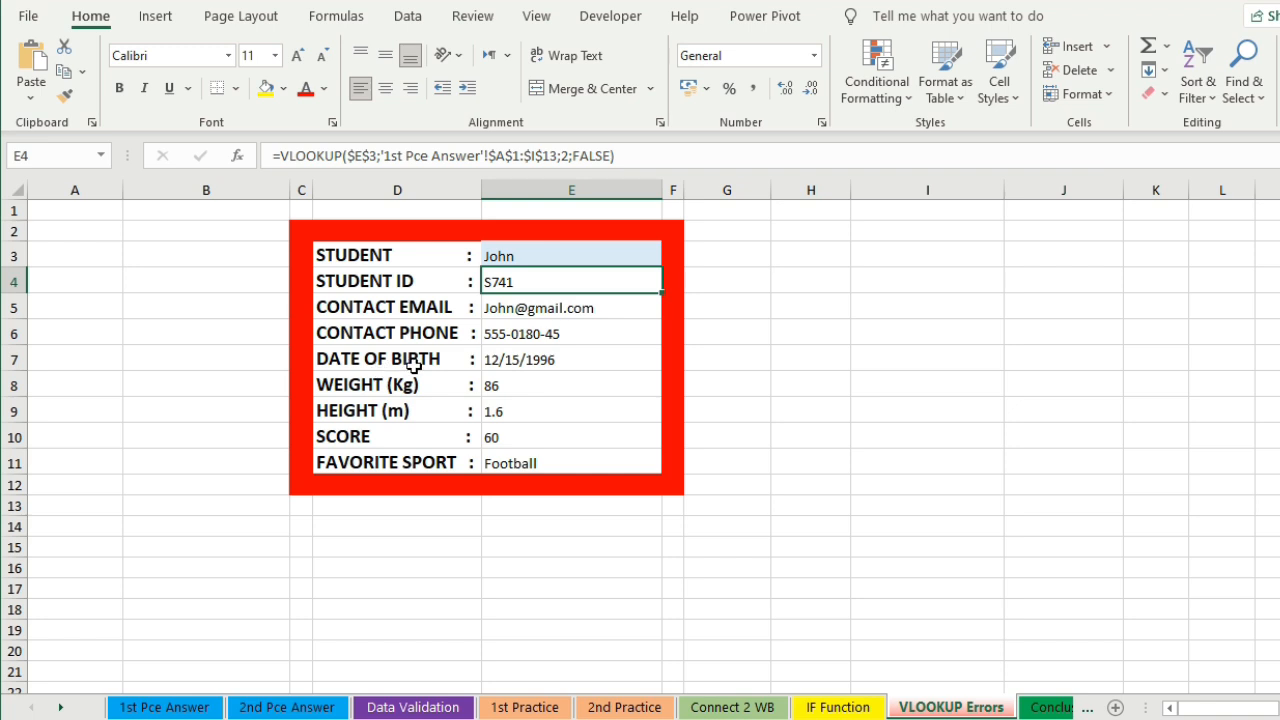
- Clear the student name in E3 on VLOOKUP Errors and in L2 on 1st Pce Answer to compare both empty forms
click(545, 254)
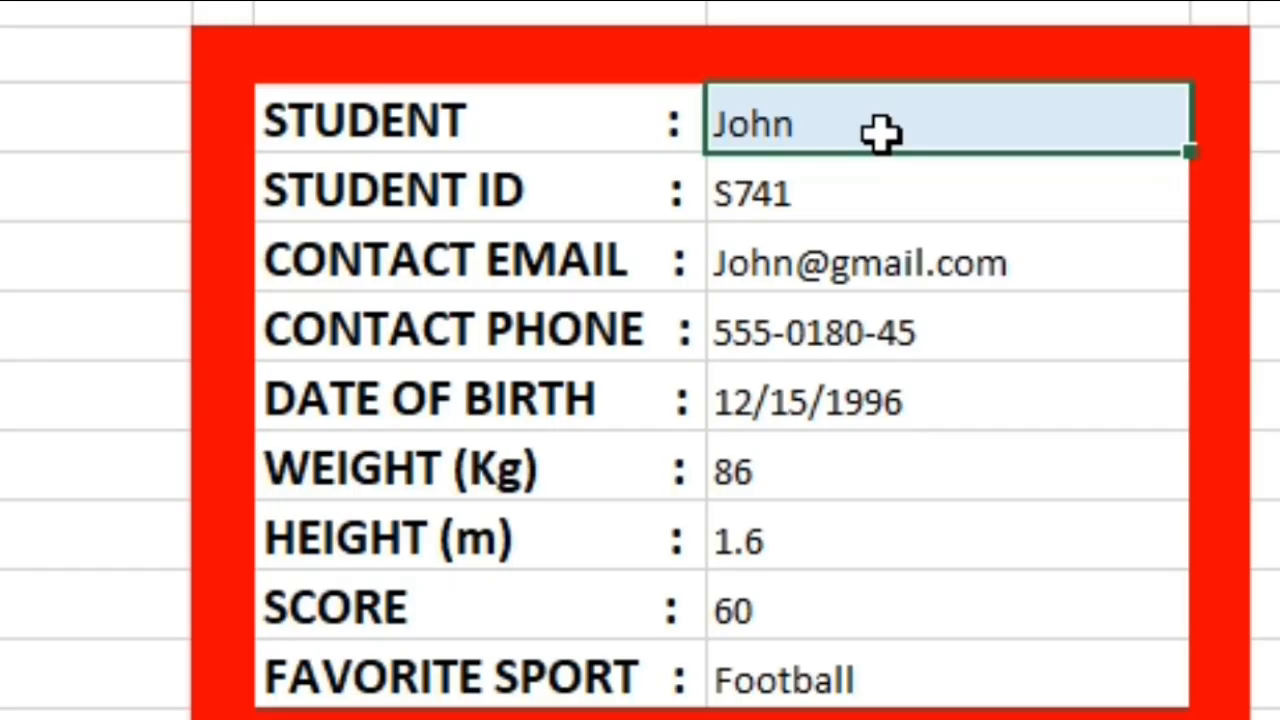
key(Delete)
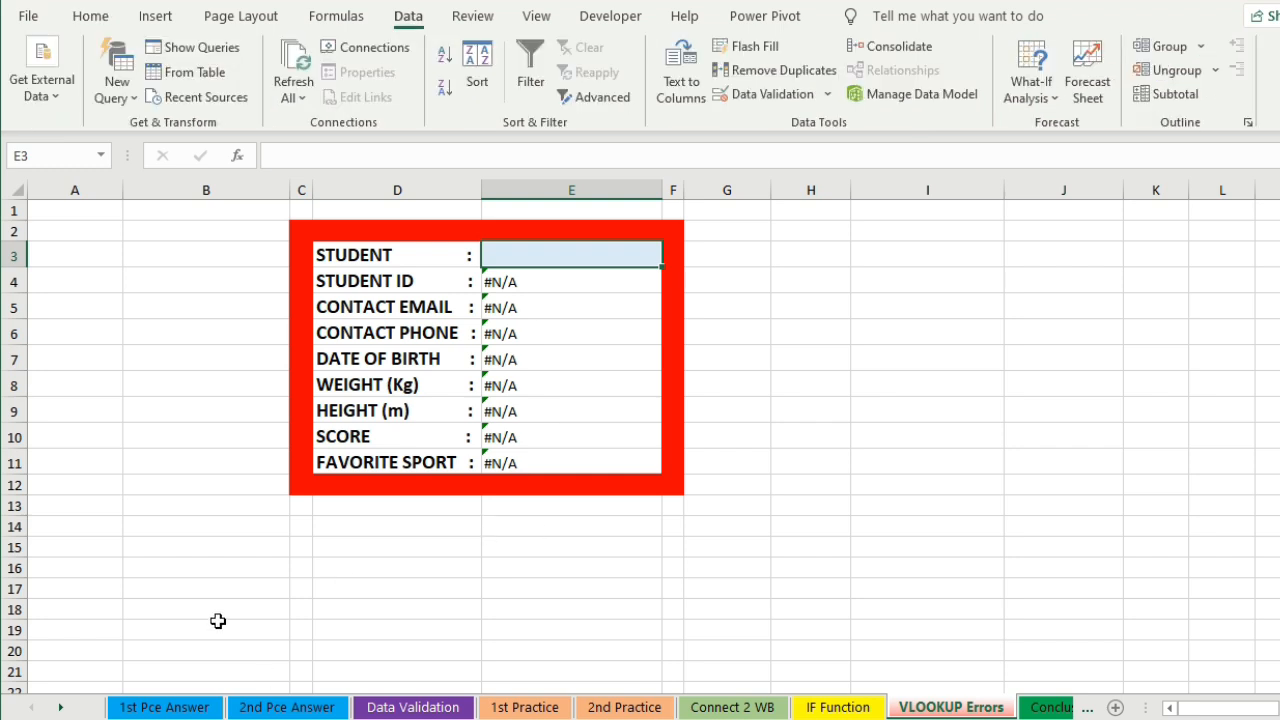
click(174, 704)
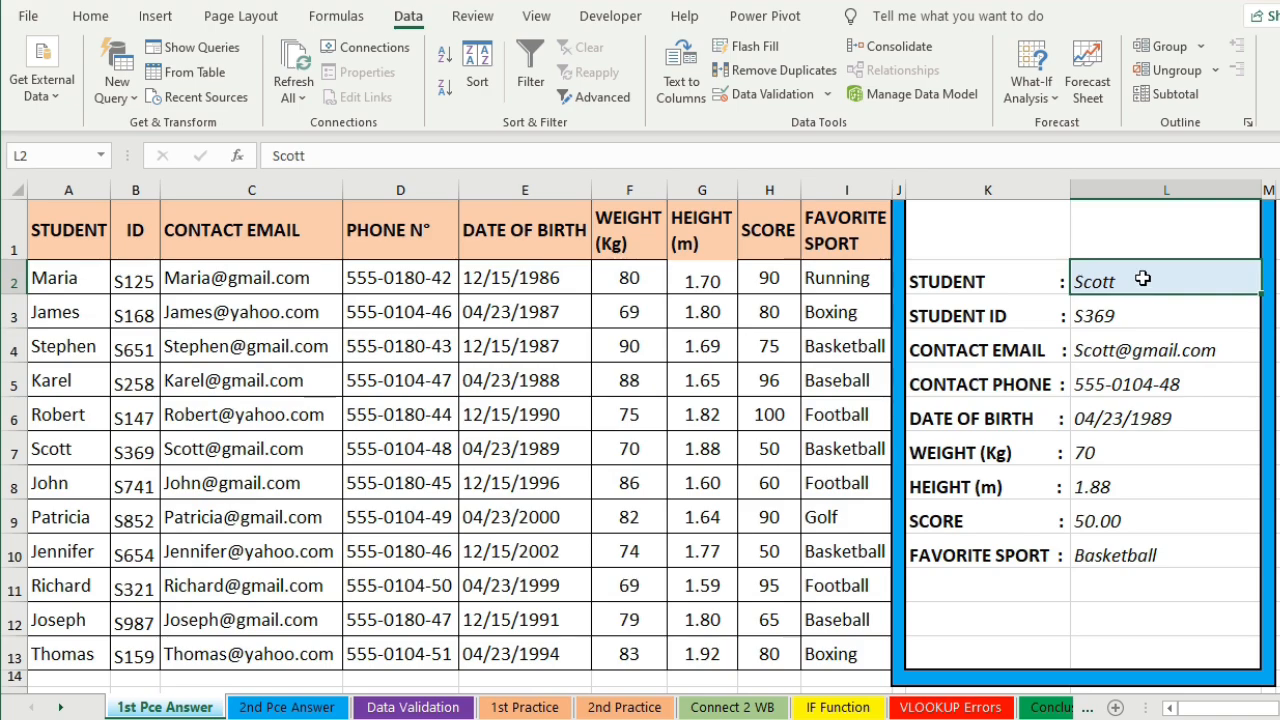
key(Delete)
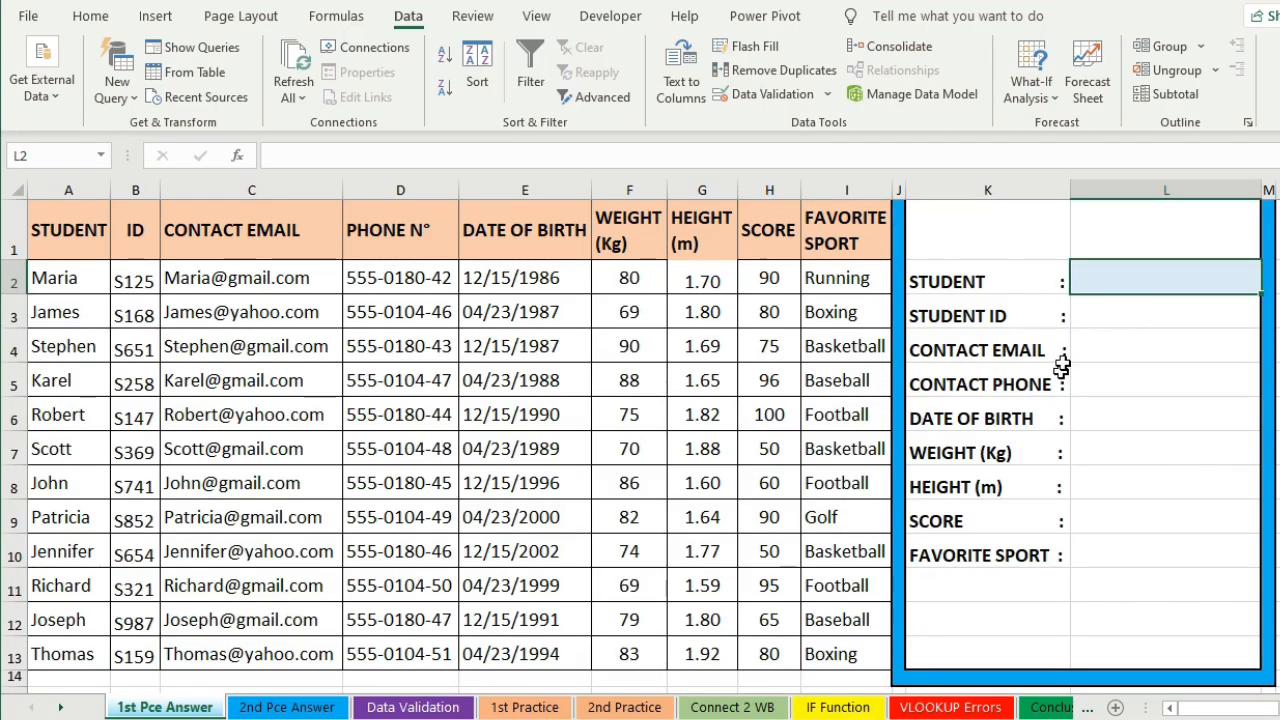
click(1133, 316)
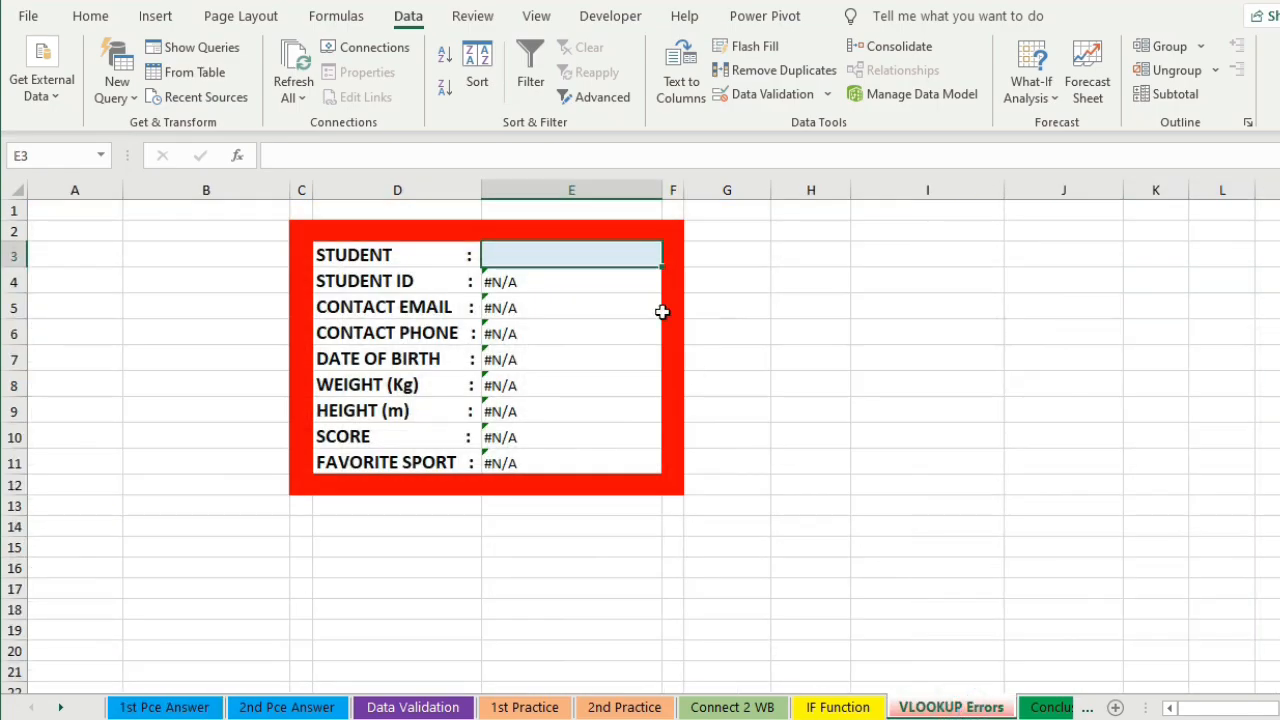
- Wrap the VLOOKUP formula in E4 of VLOOKUP Errors with an IF function, using E3="" as the logical test
click(541, 276)
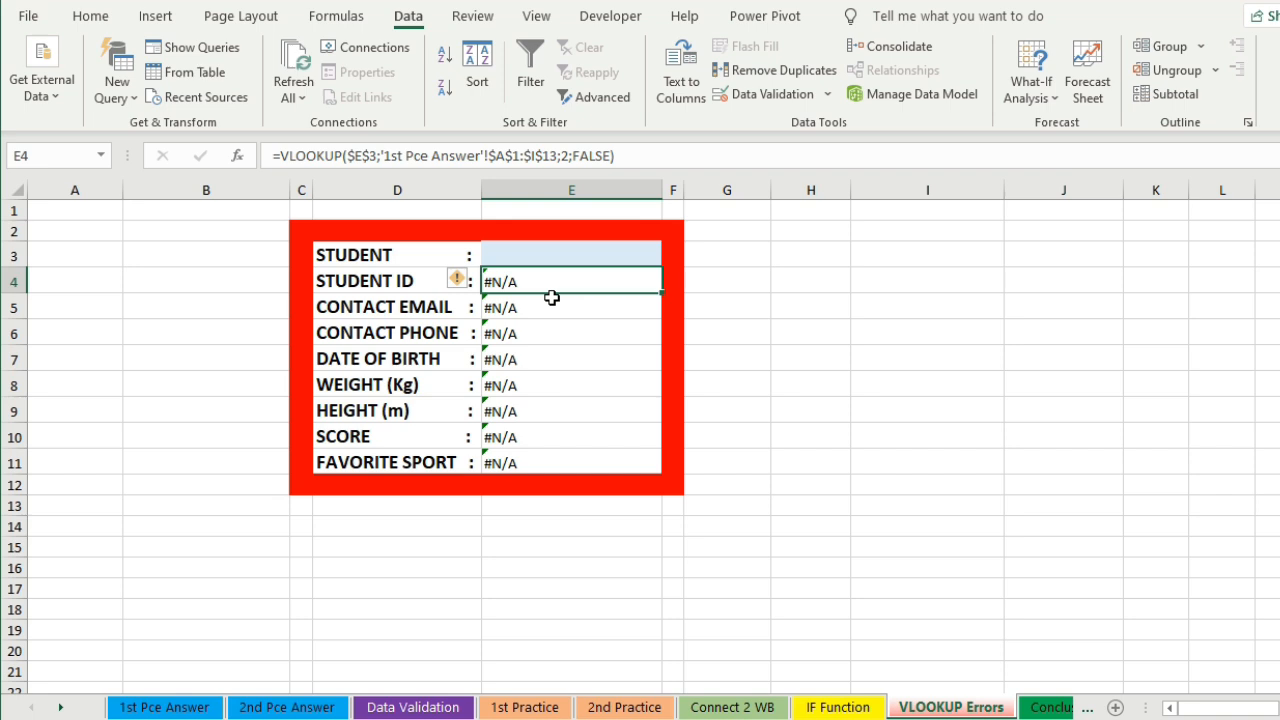
click(545, 258)
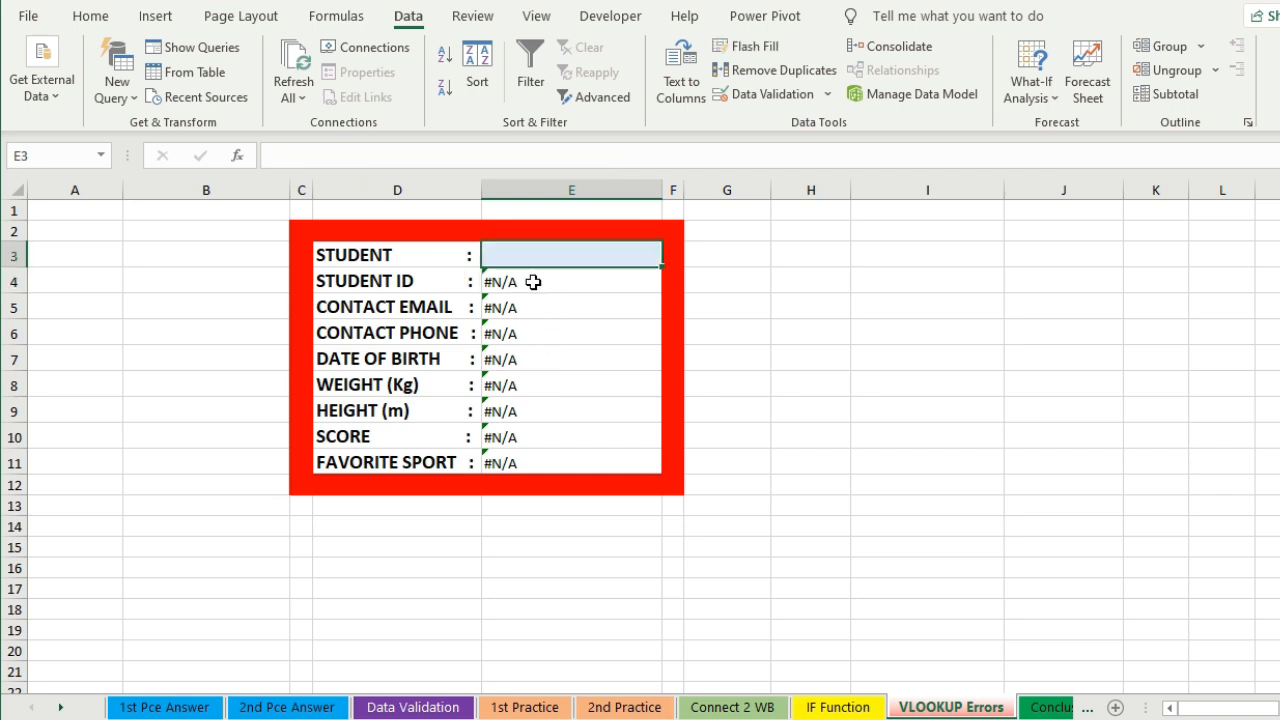
click(528, 282)
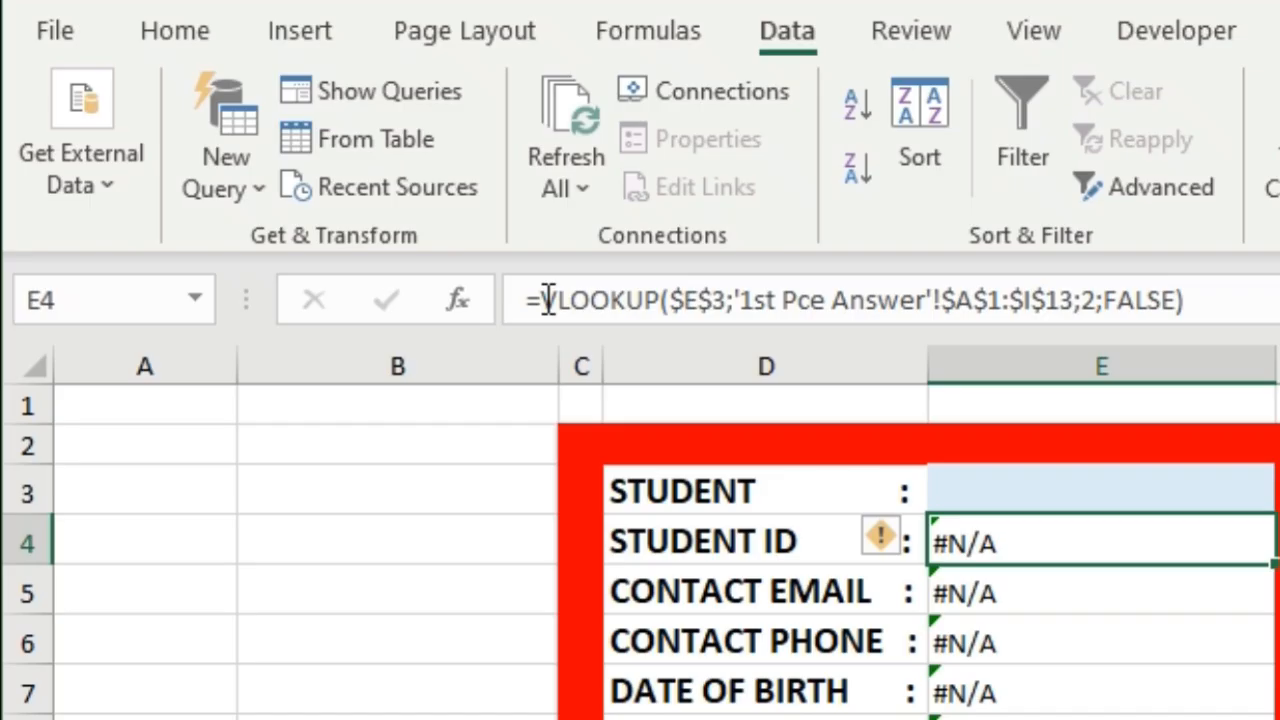
click(281, 156)
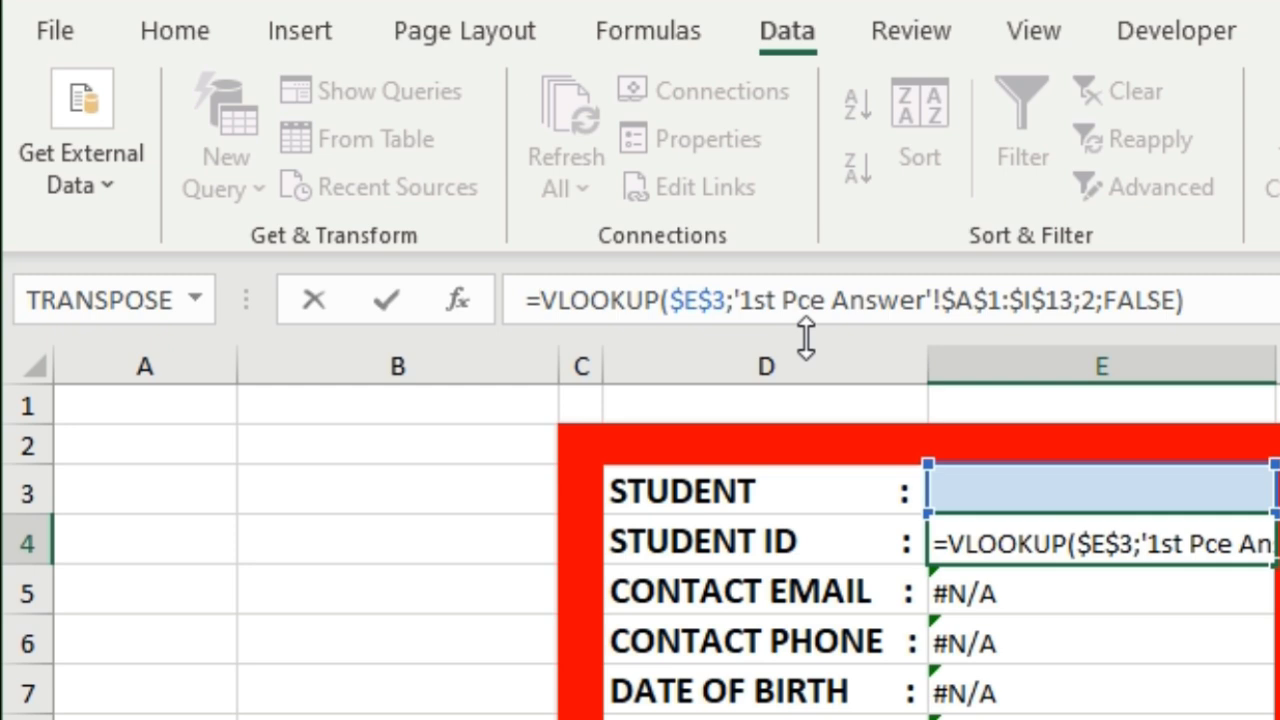
text(If)
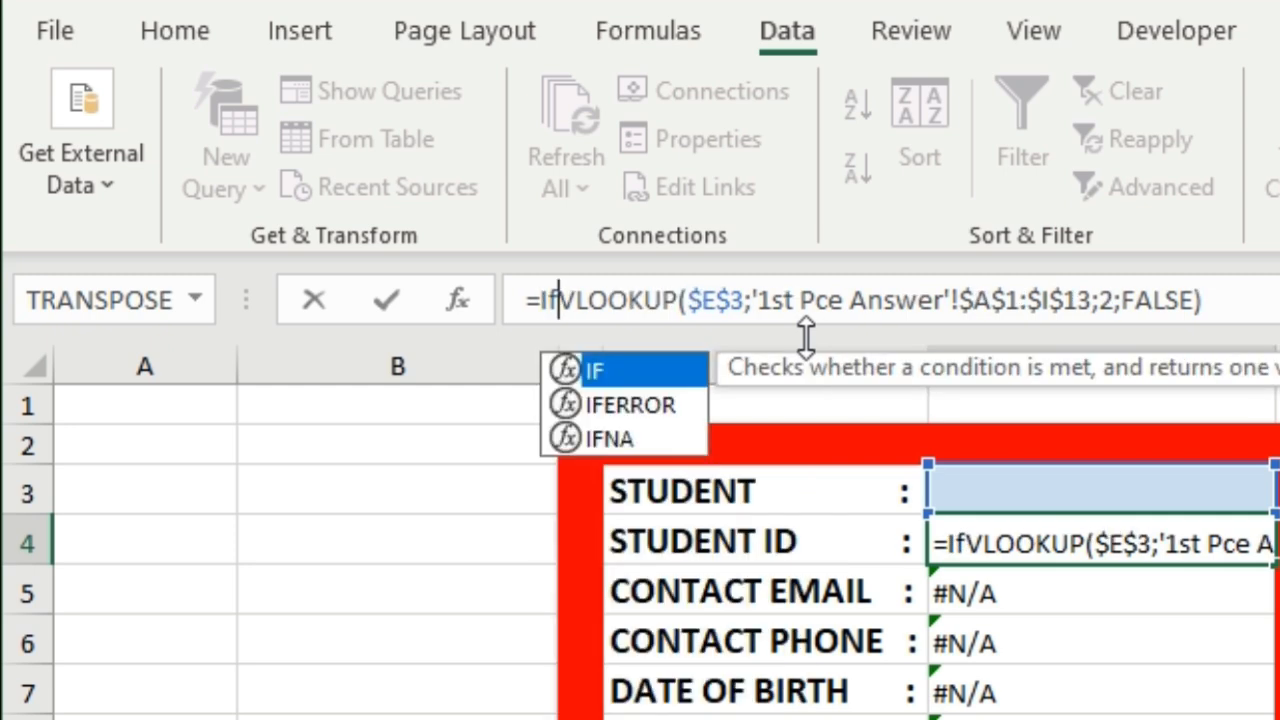
key(Tab)
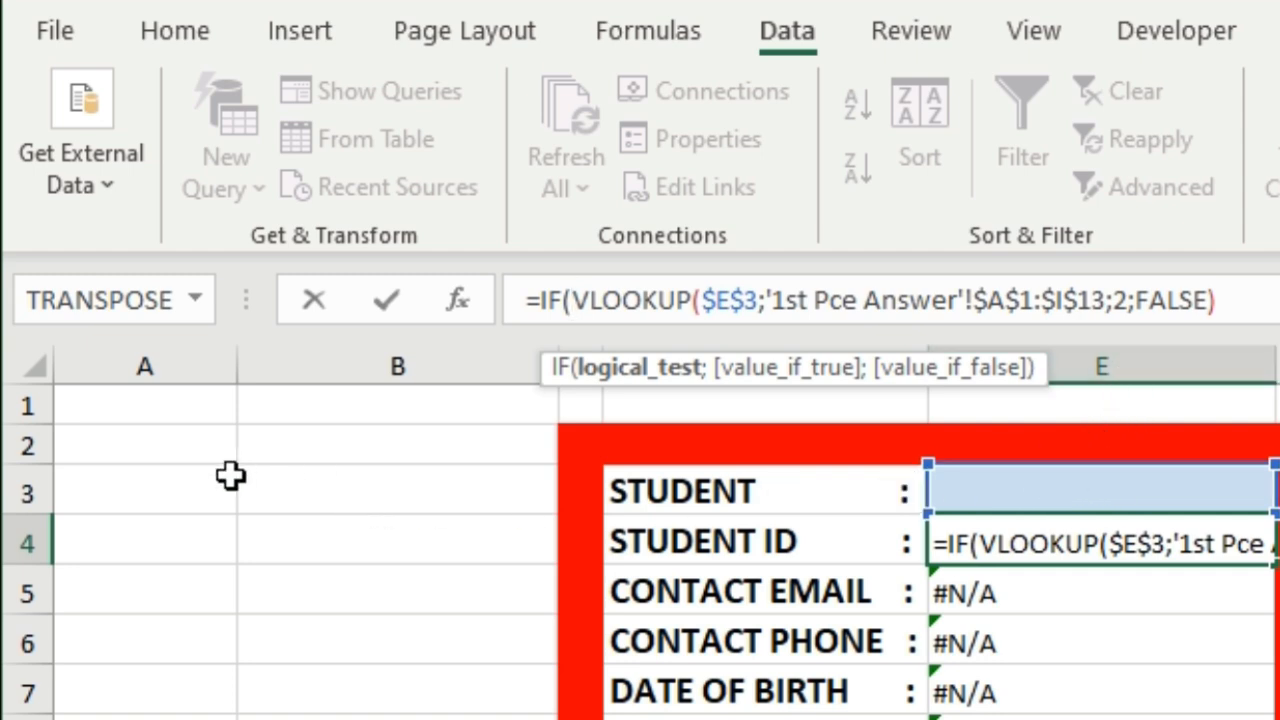
click(1013, 491)
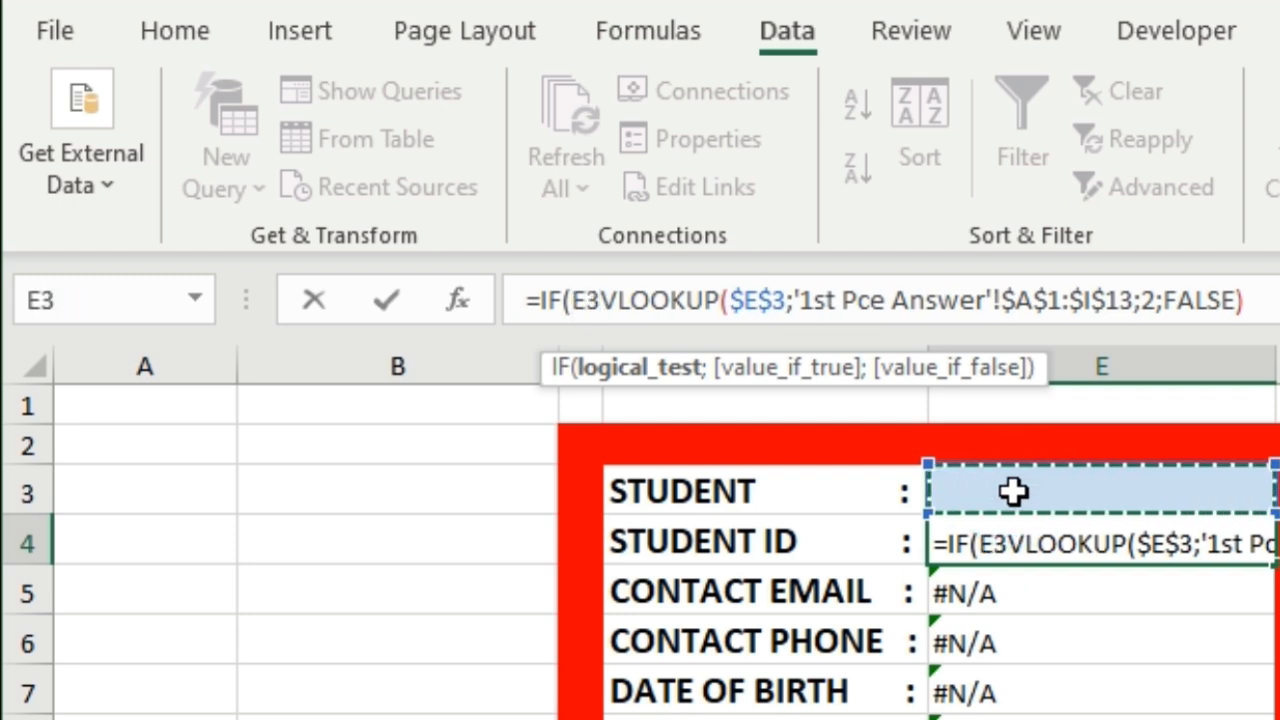
text(=)
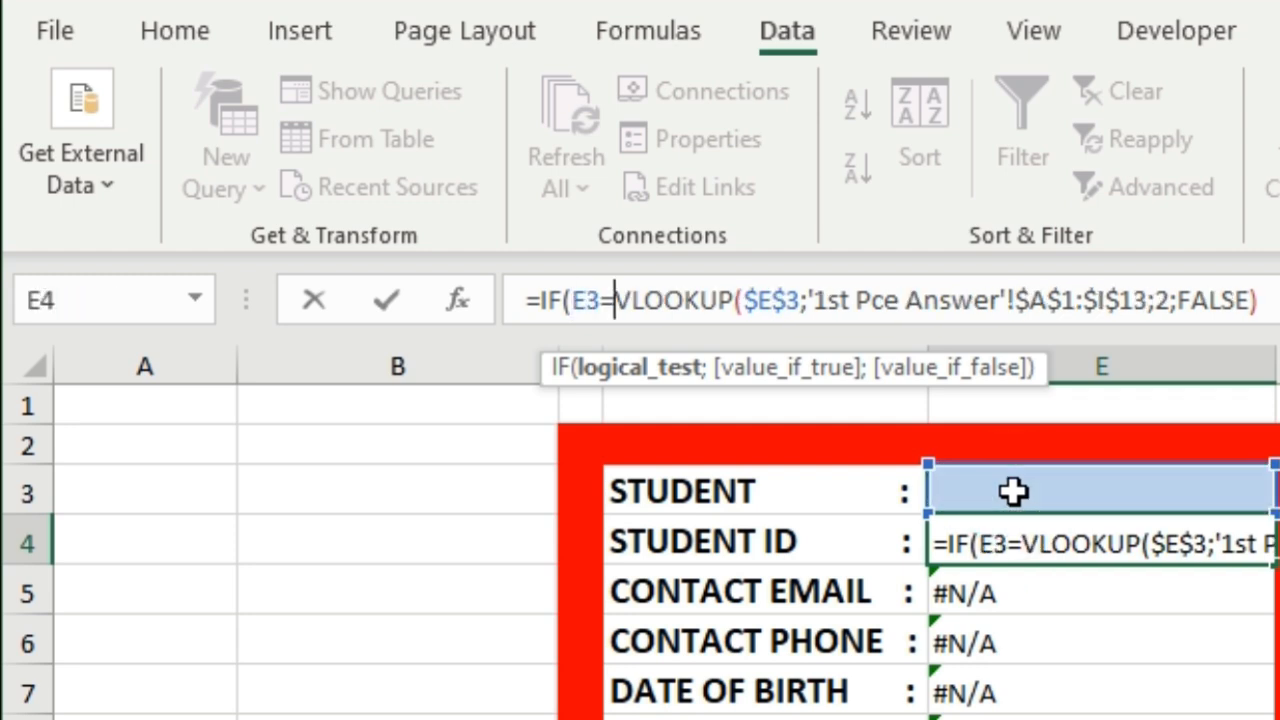
text("")
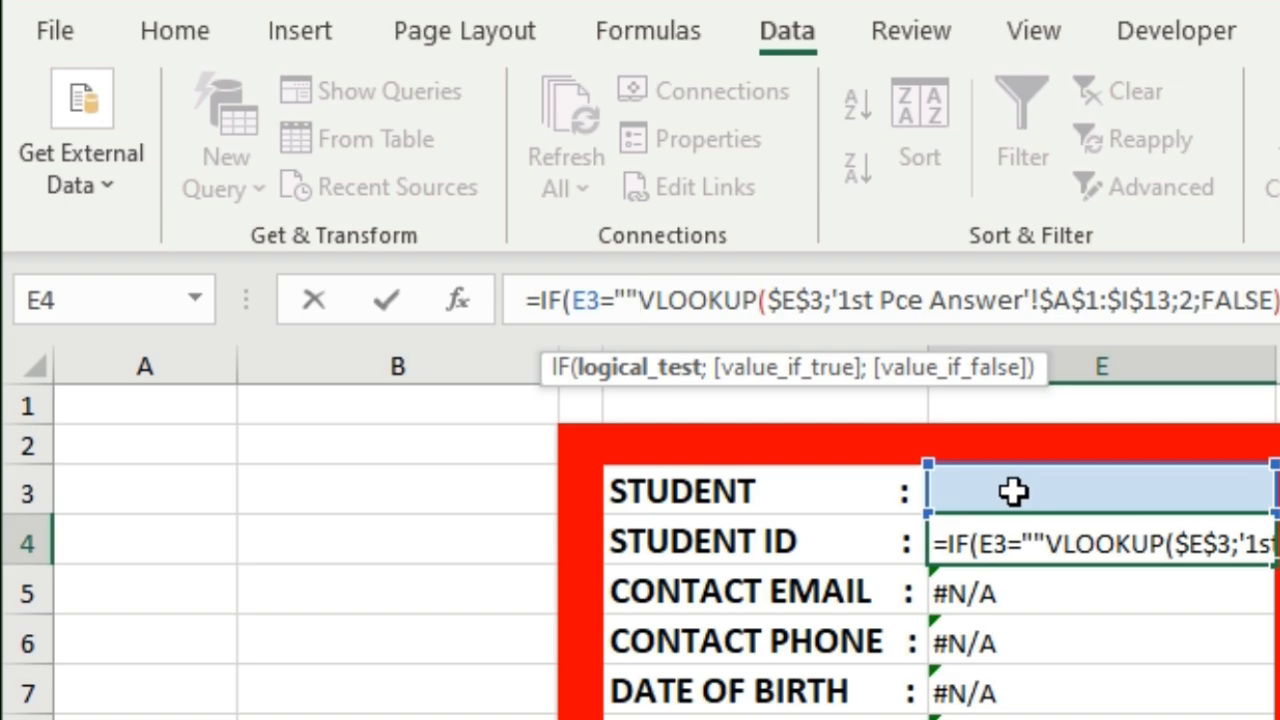
text(;)
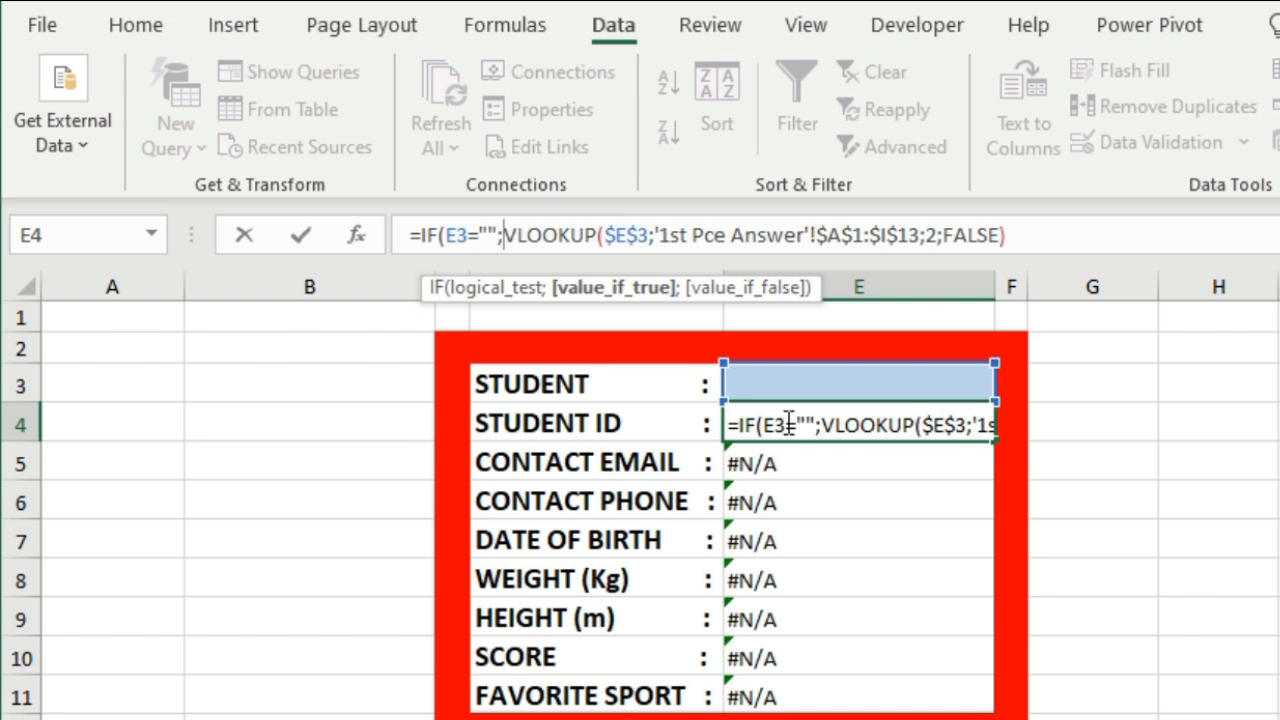
- Set the IF's true value to "", keep the VLOOKUP as the false value, and close and enter the E4 formula
text("")
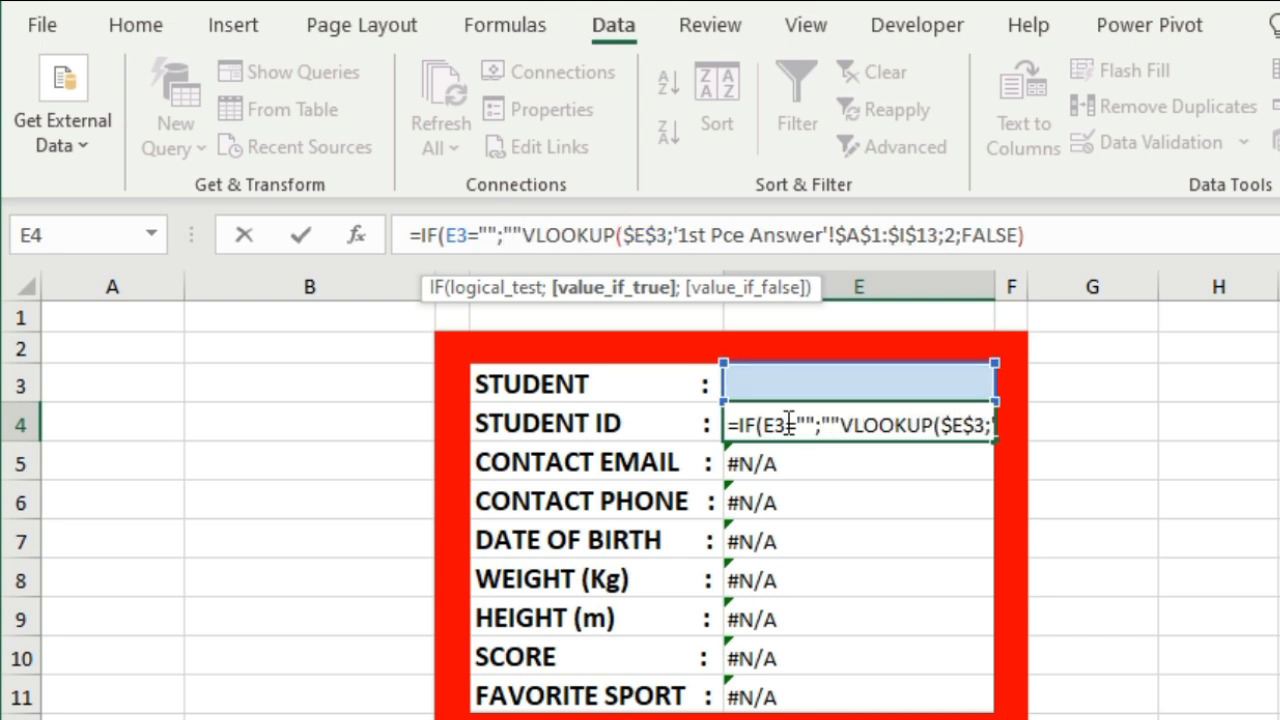
text(;)
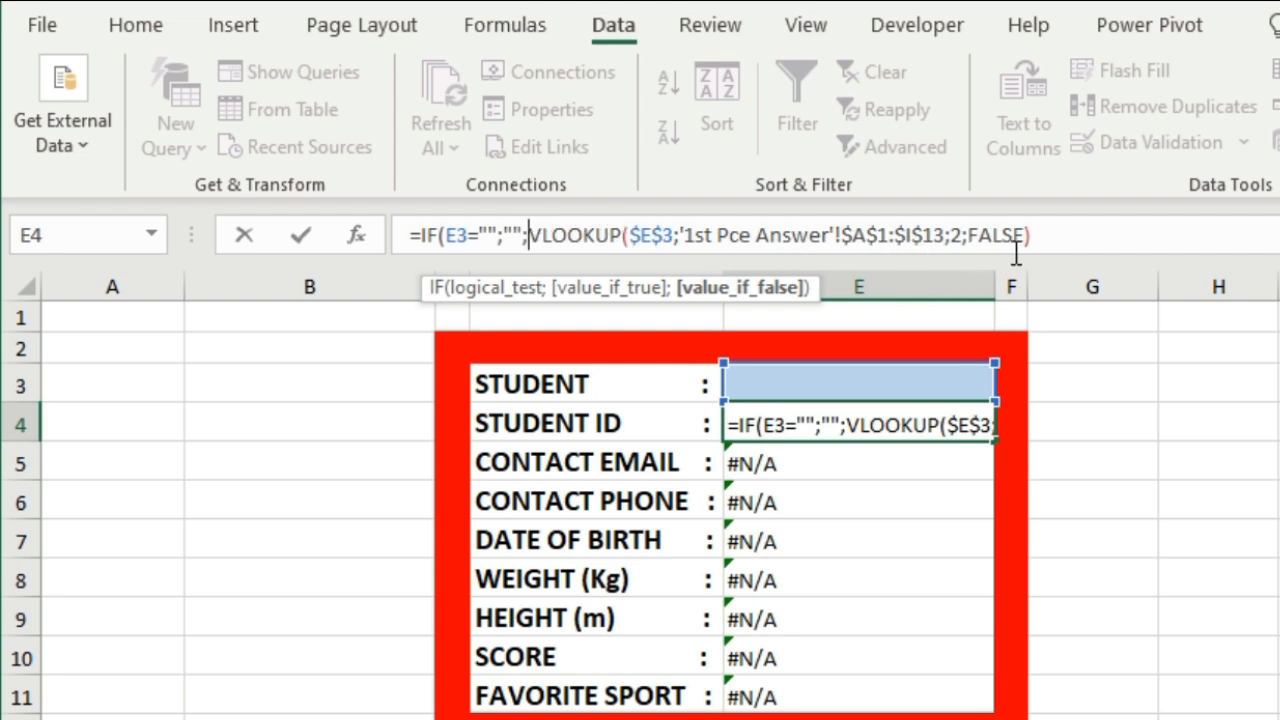
click(1043, 236)
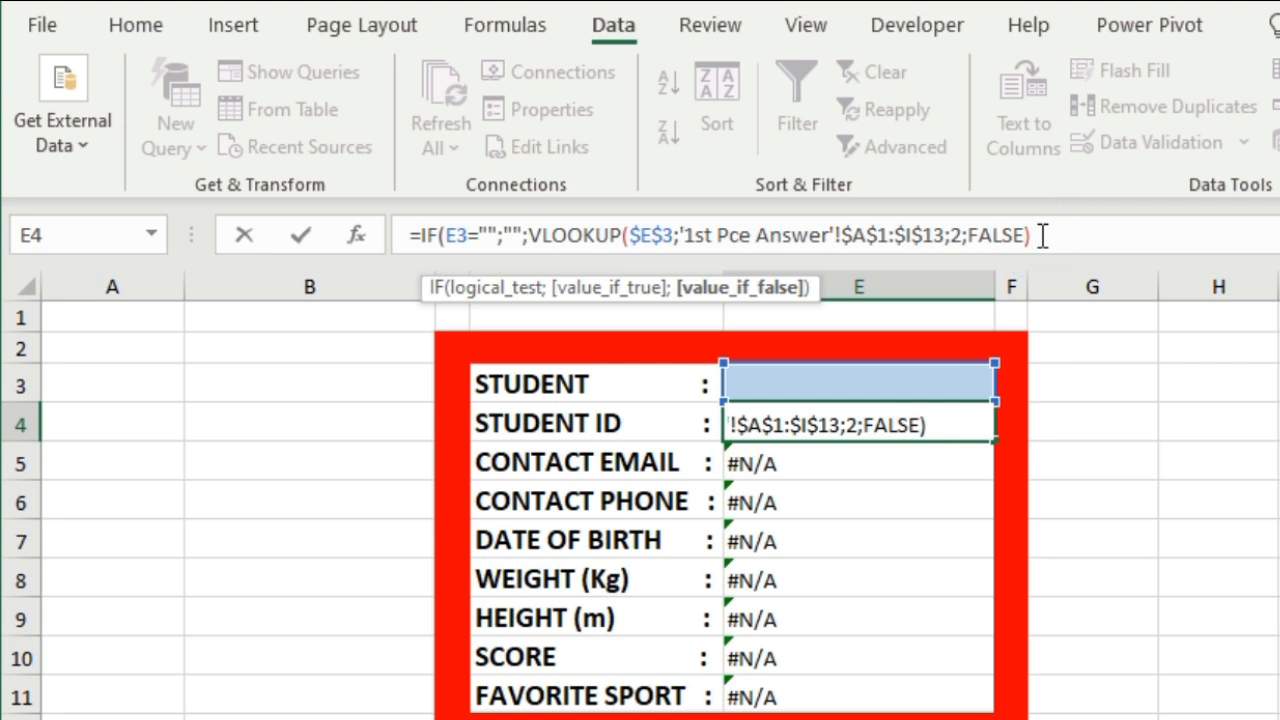
text())
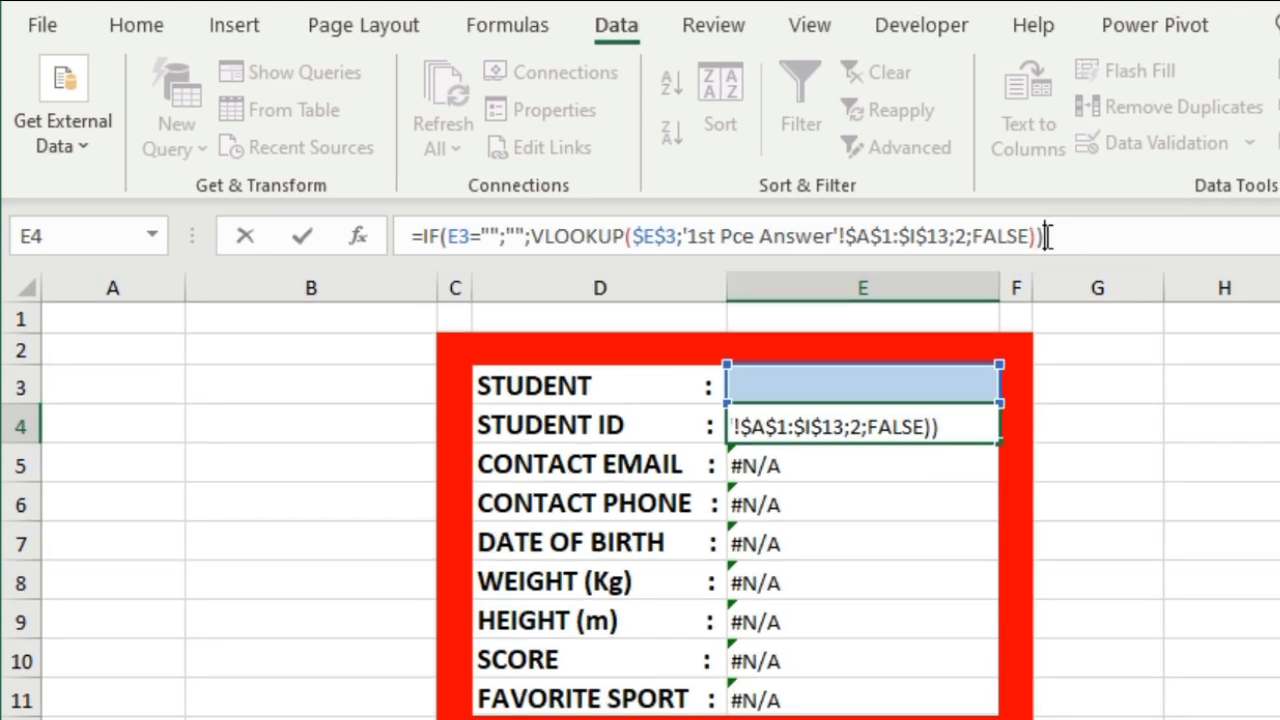
key(Return)
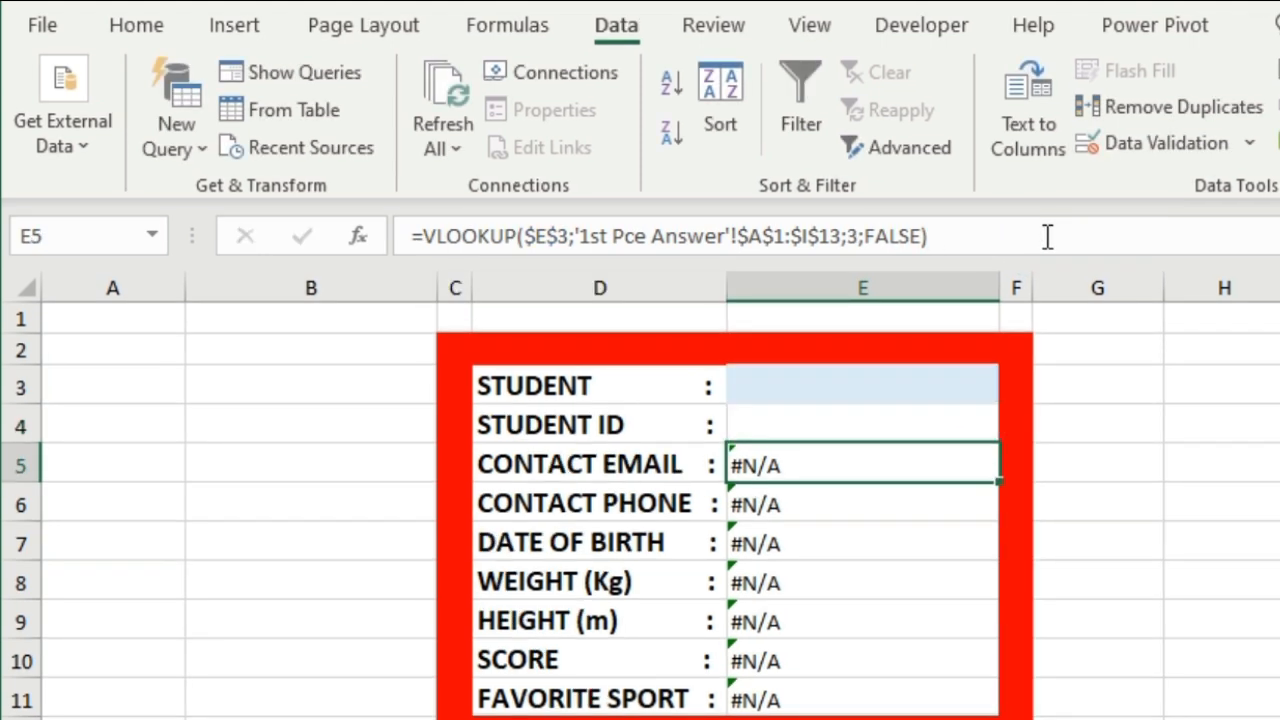
- Make the E3 reference in the logical test of the STUDENT ID formula absolute, as $E$3
click(1250, 645)
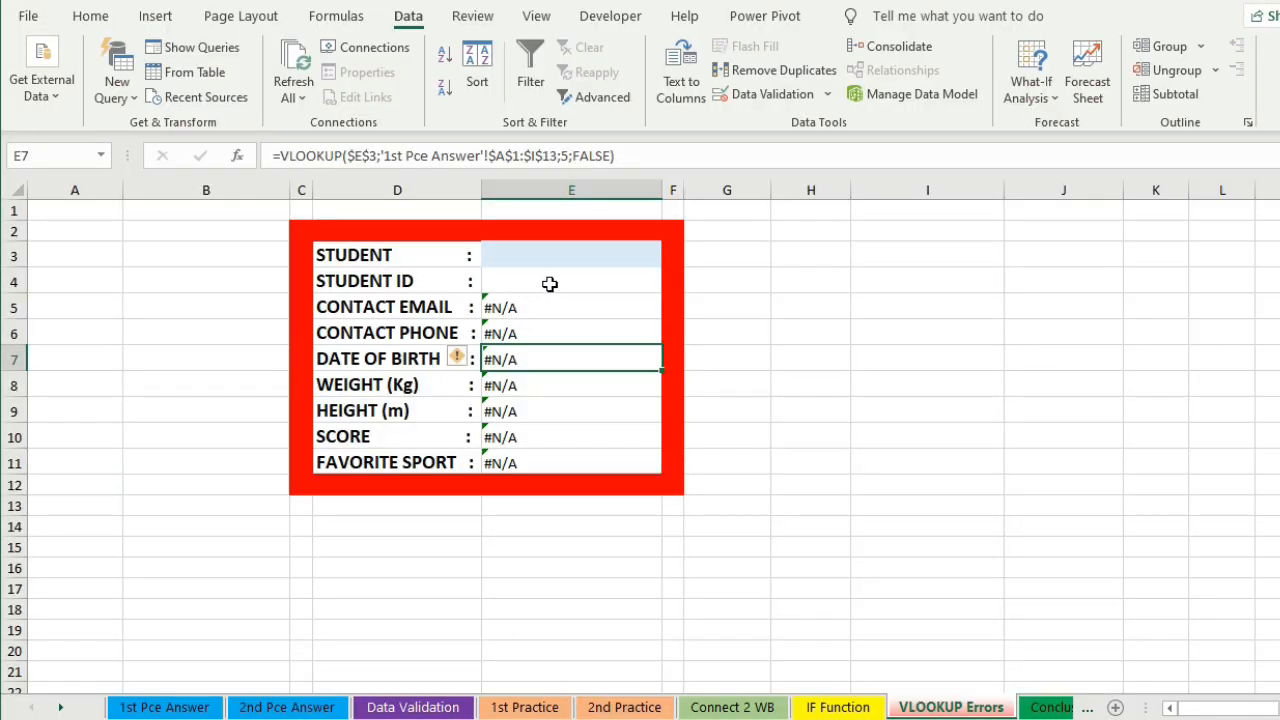
click(540, 284)
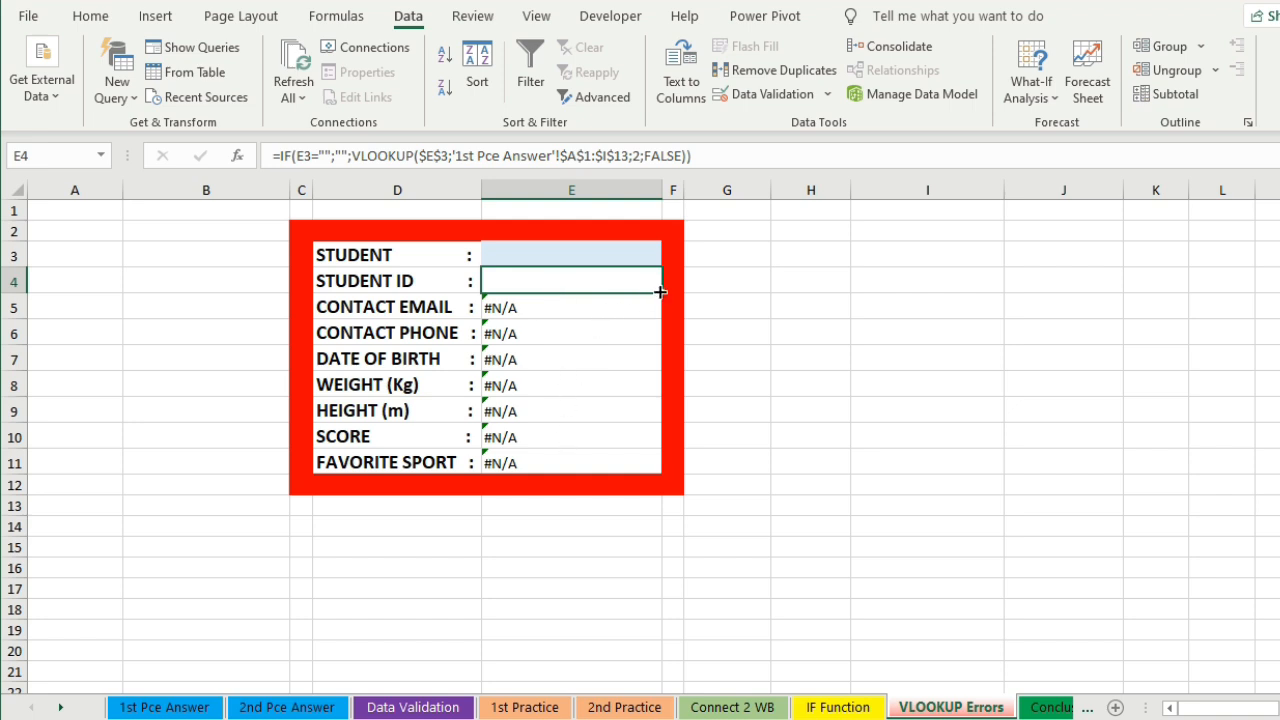
drag(660, 292, 592, 309)
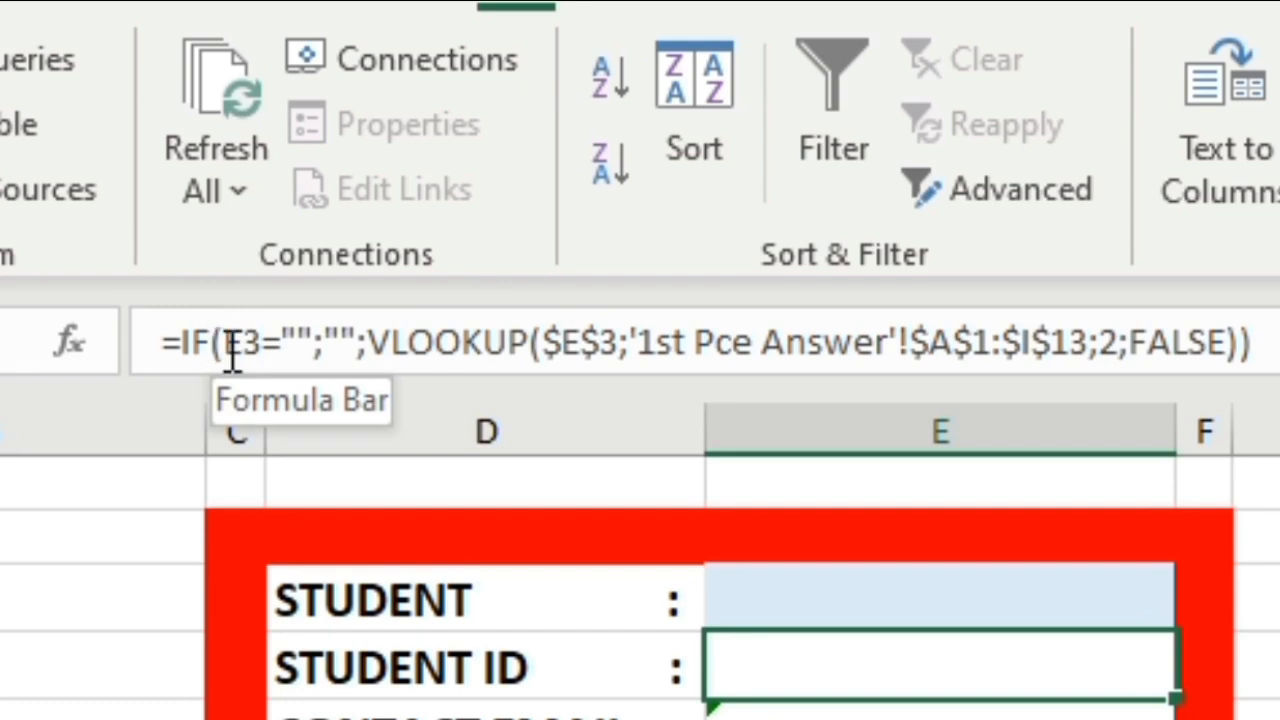
click(247, 343)
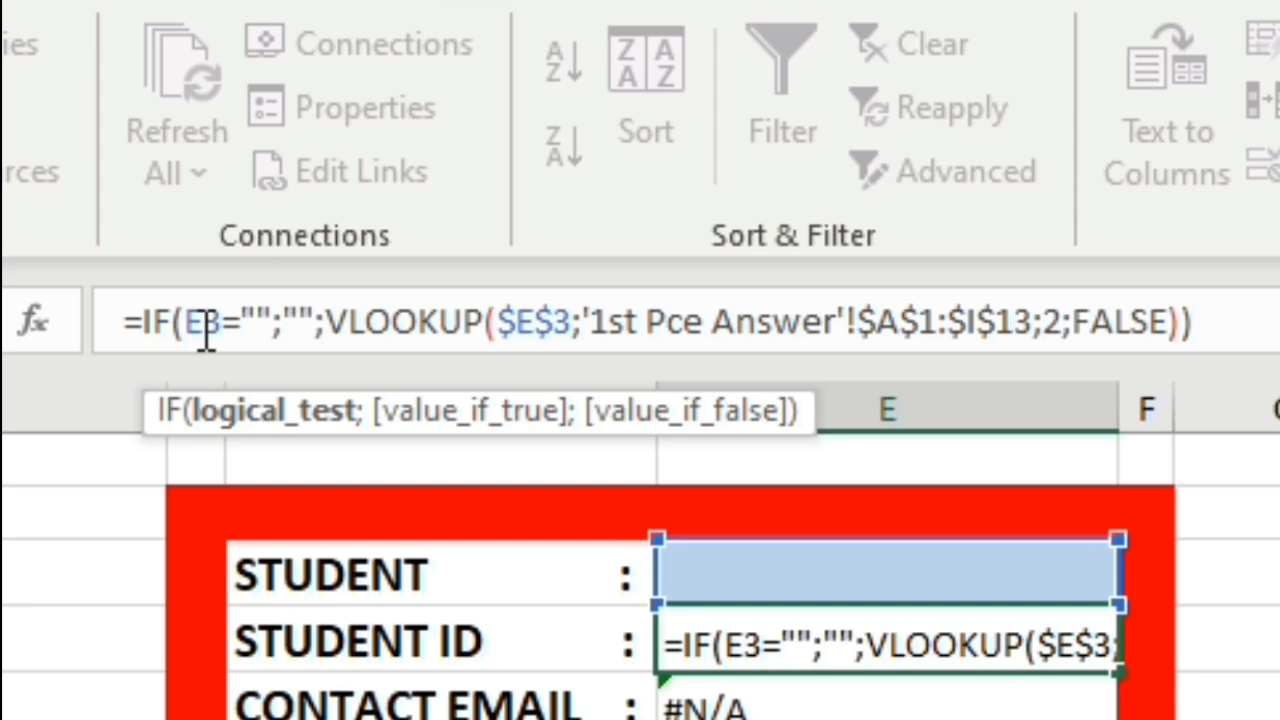
key(F4)
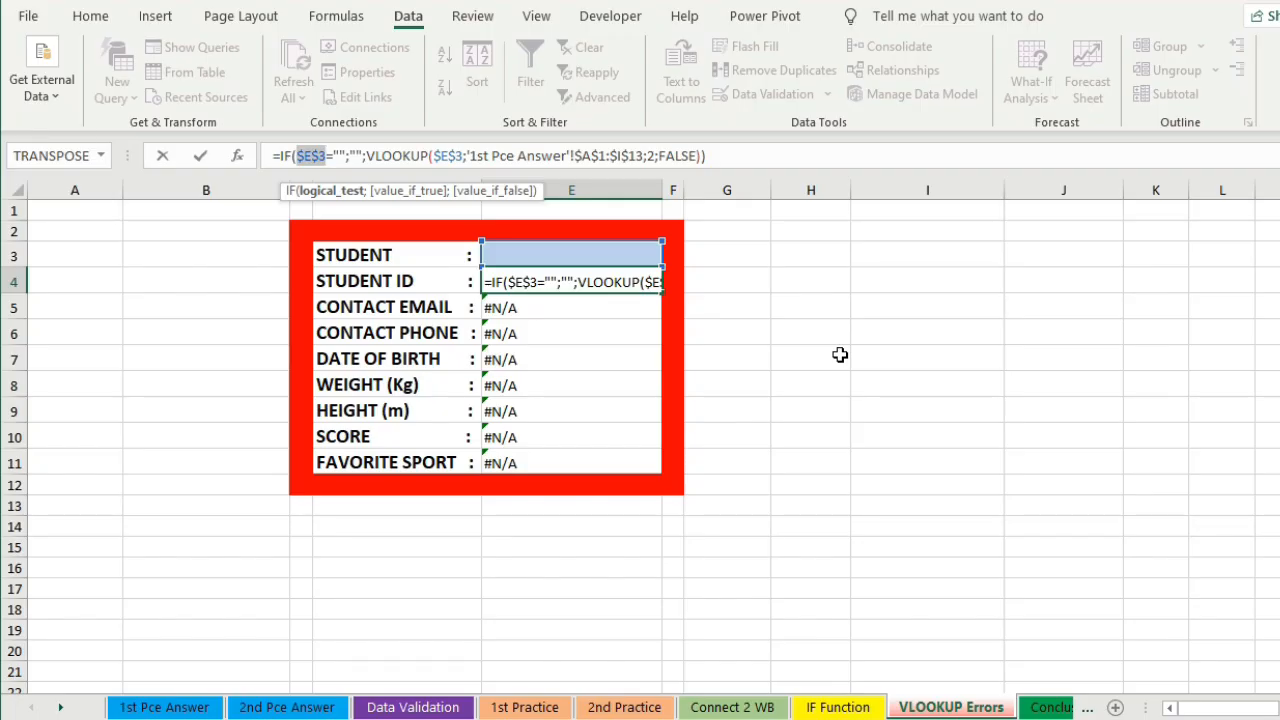
key(Return)
- Fill the IF formula from E4 down to E11, and check the copied formula in the DATE OF BIRTH cell
click(640, 280)
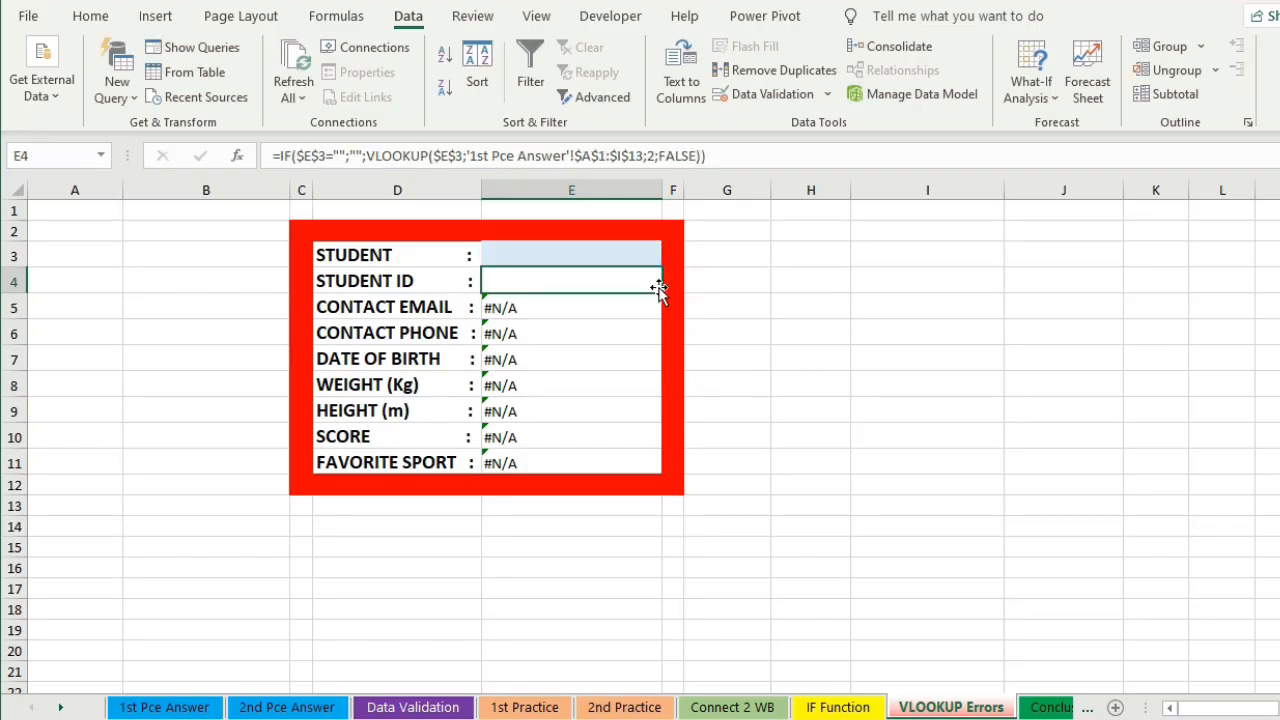
drag(663, 291, 657, 465)
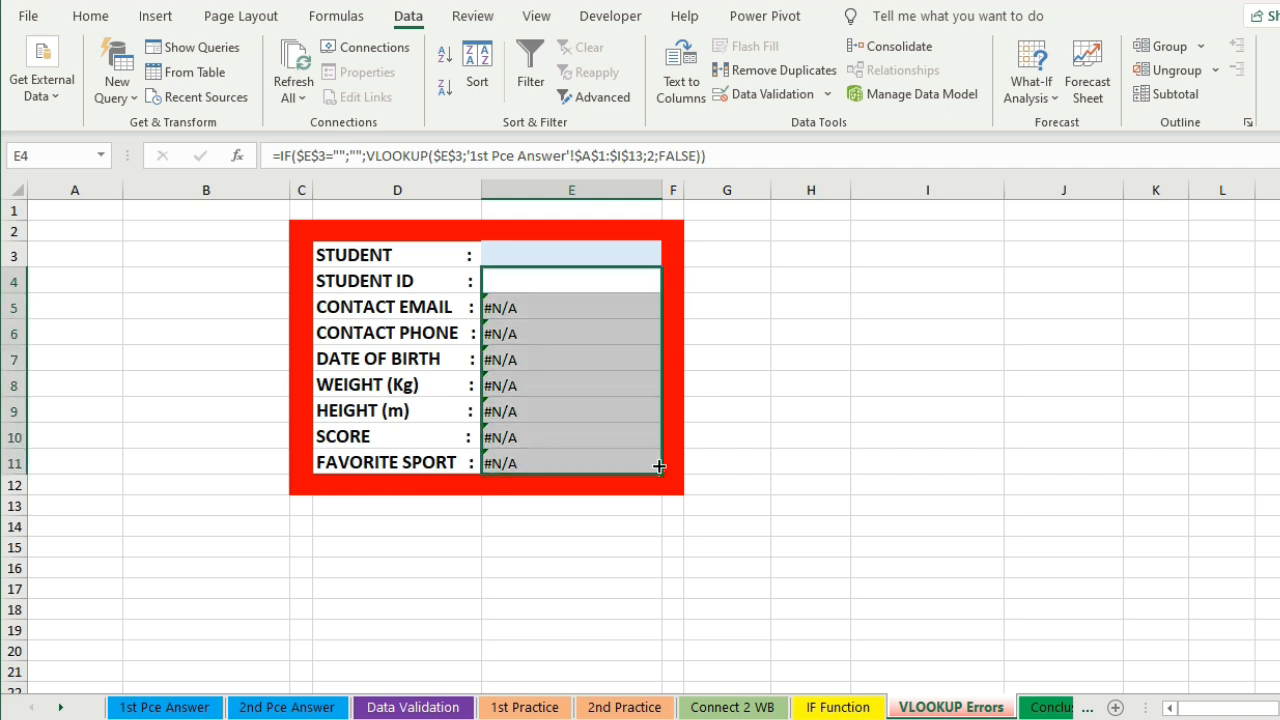
click(806, 383)
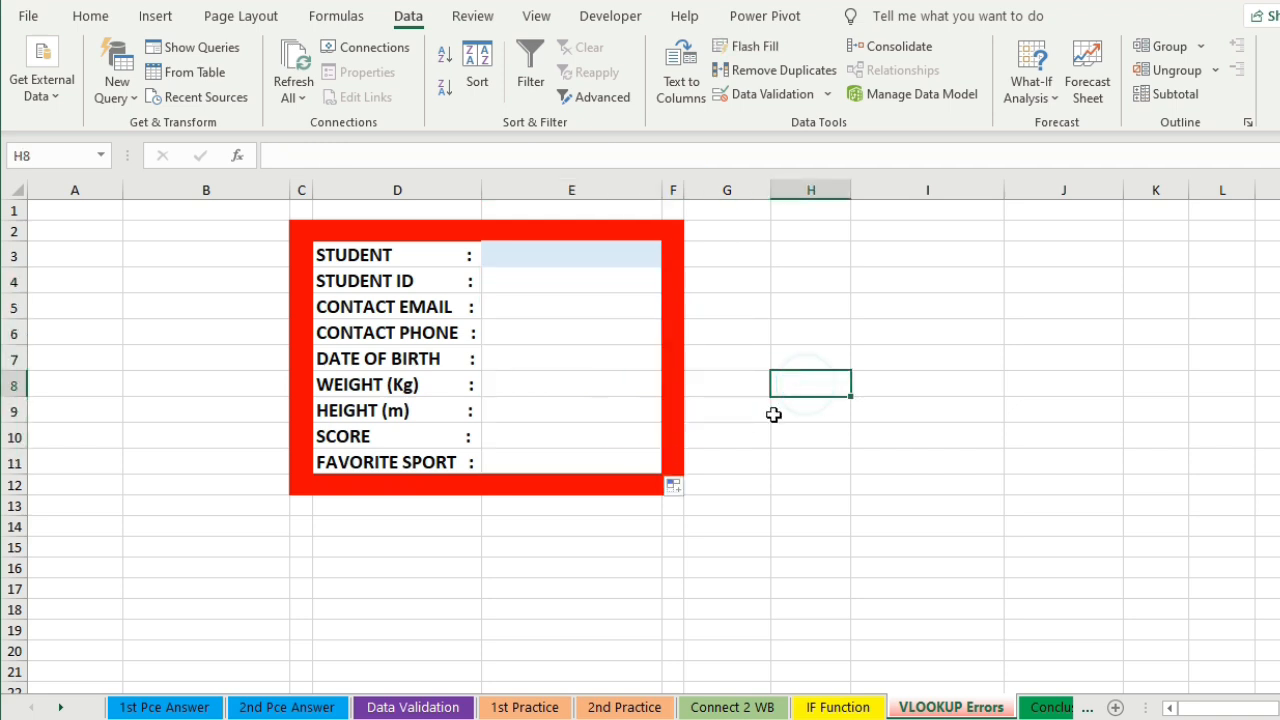
click(510, 360)
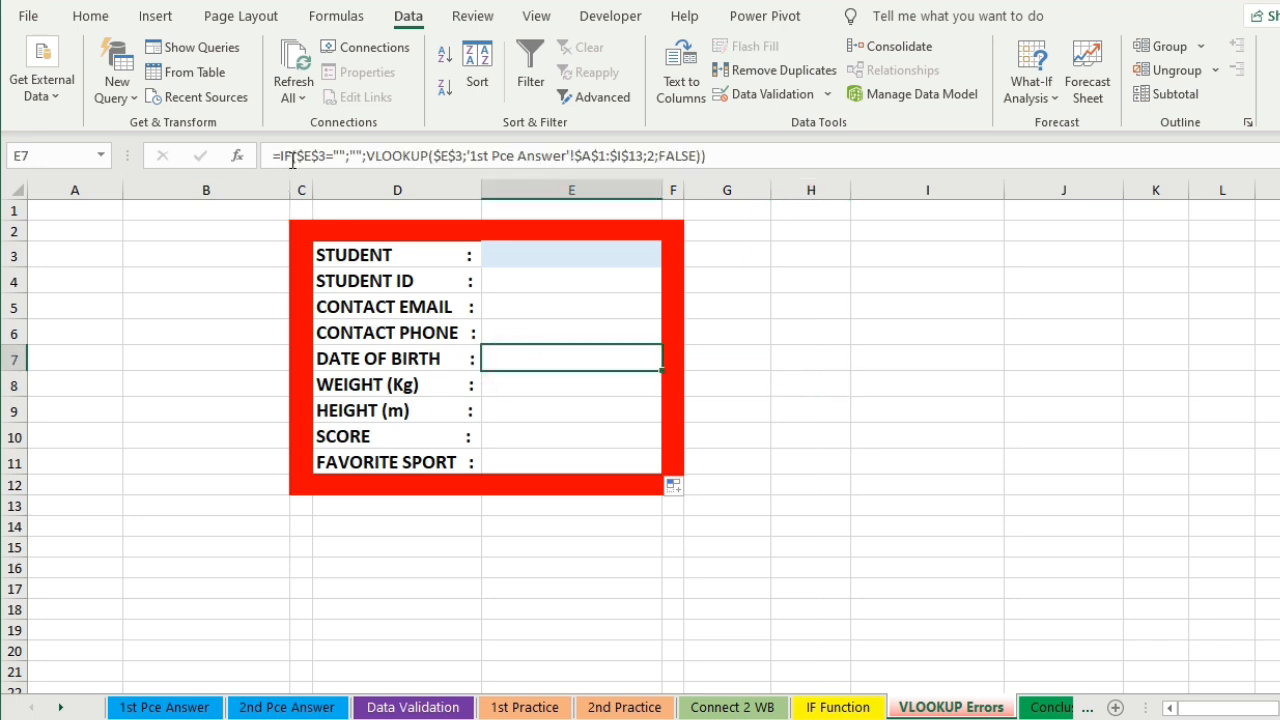
- Enter a student's first name in the STUDENT cell E3, and check the results in the CONTACT EMAIL and CONTACT PHONE cells
click(594, 257)
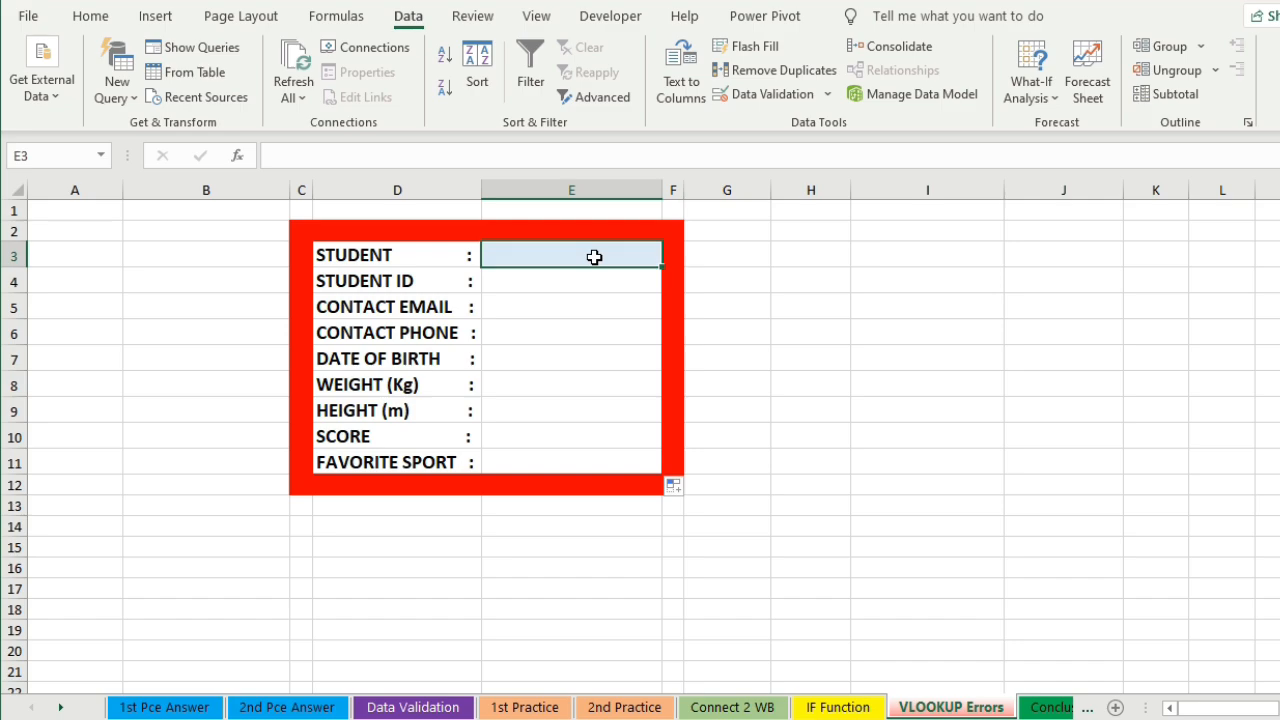
double_click(594, 257)
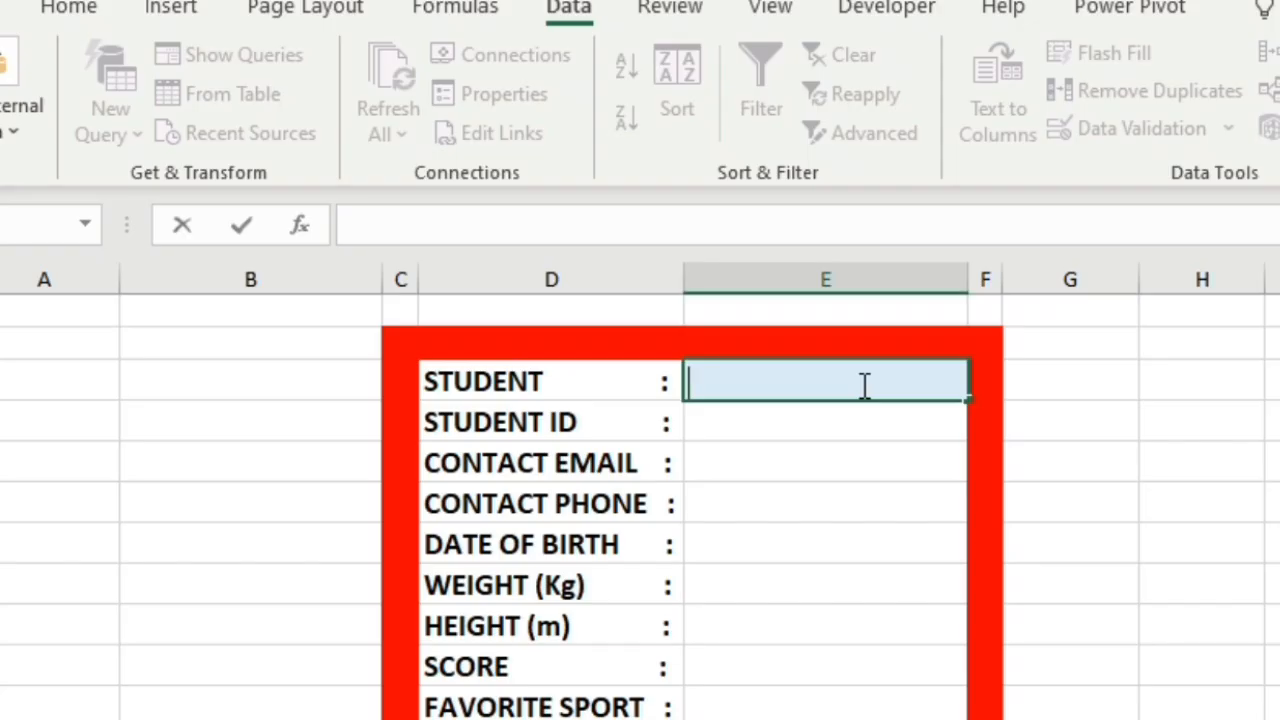
text(Patric)
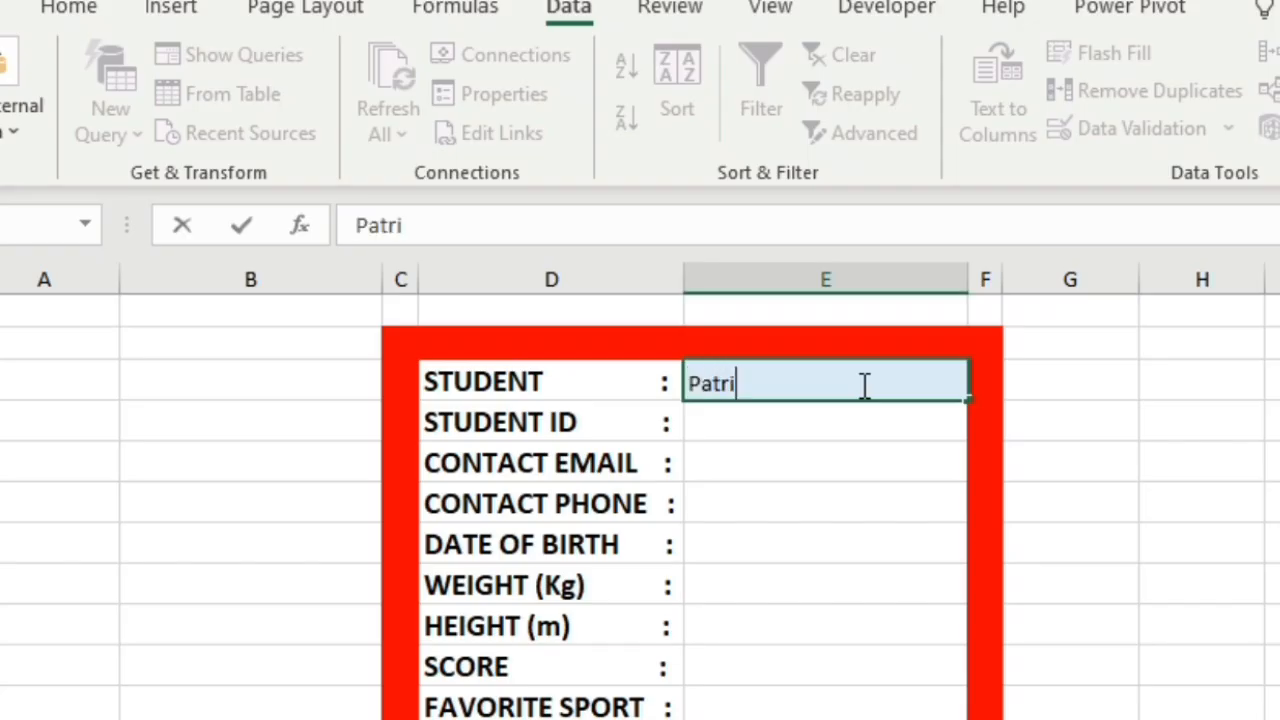
text(ia)
key(Return)
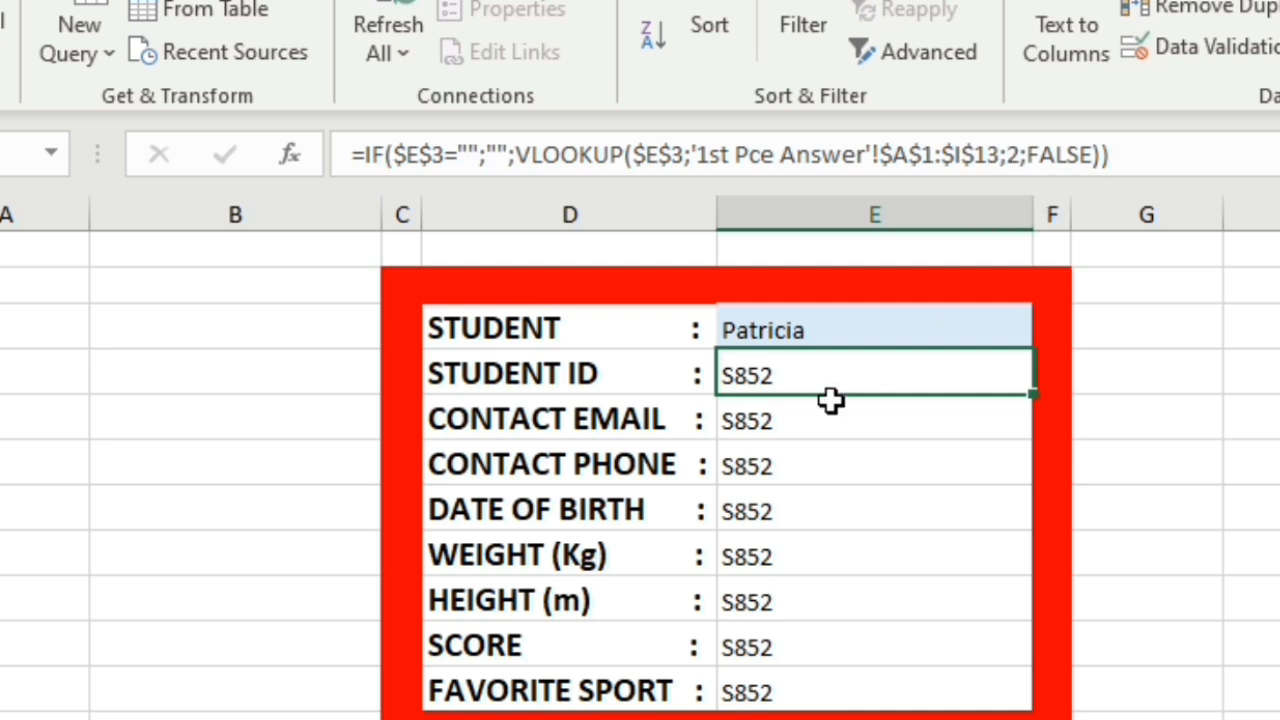
click(777, 423)
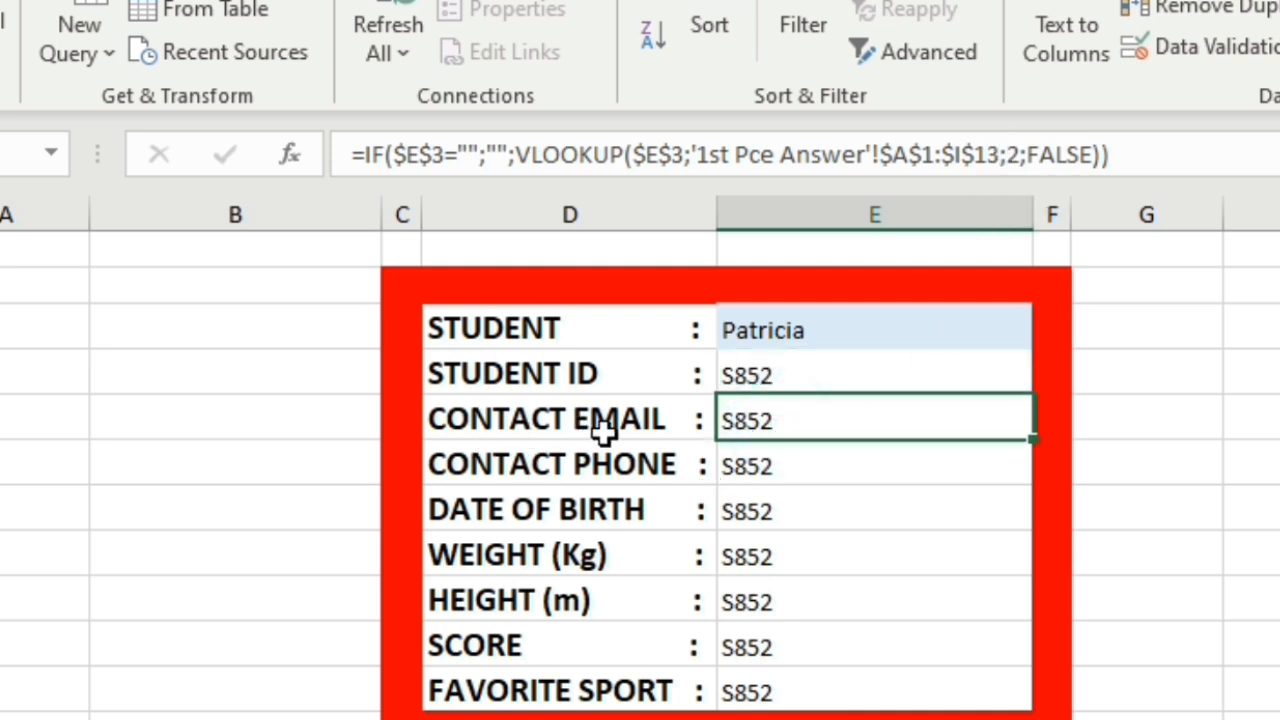
click(772, 478)
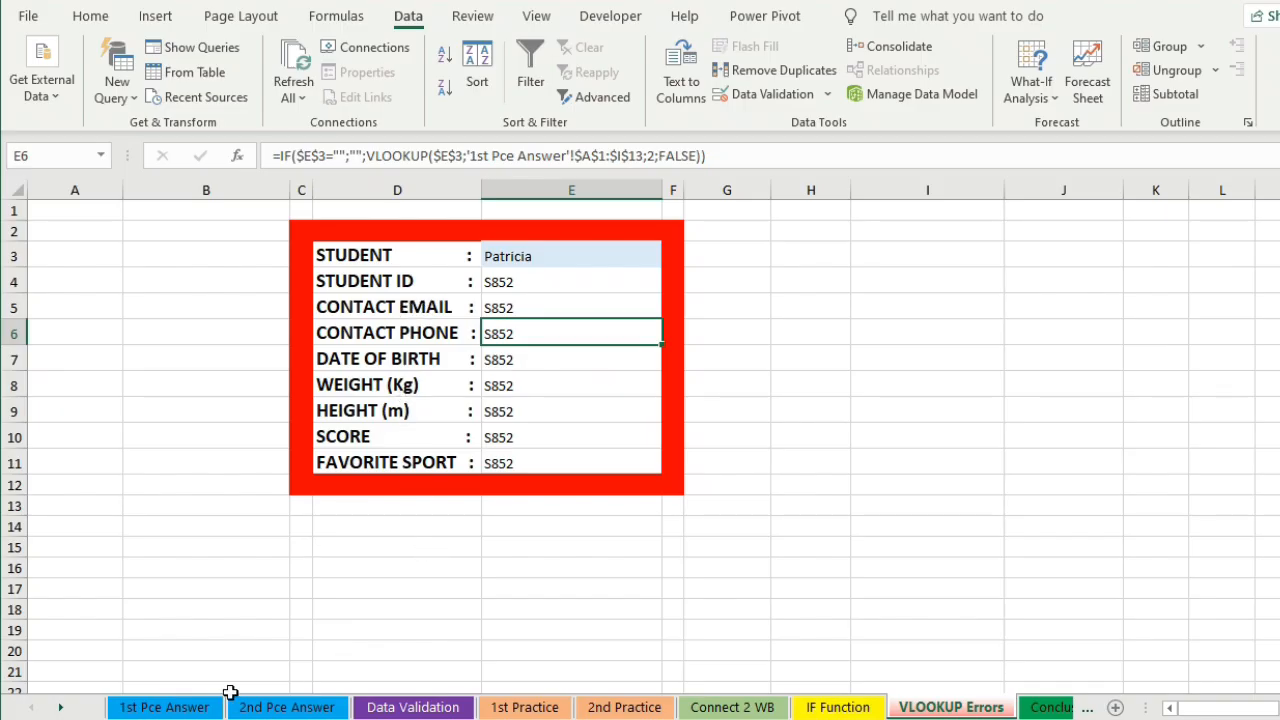
- Check the column order on the 1st Pce Answer sheet, and set the CONTACT EMAIL formula's column index to 3 on VLOOKUP Errors
click(203, 712)
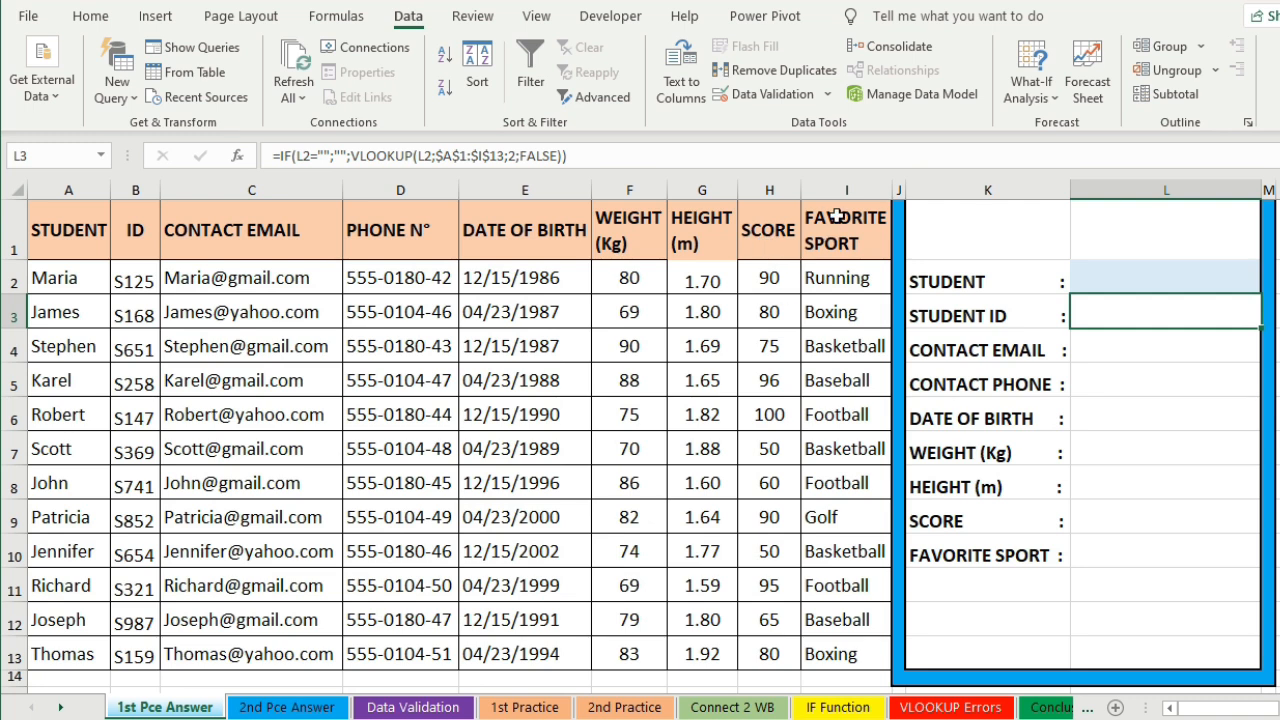
click(950, 707)
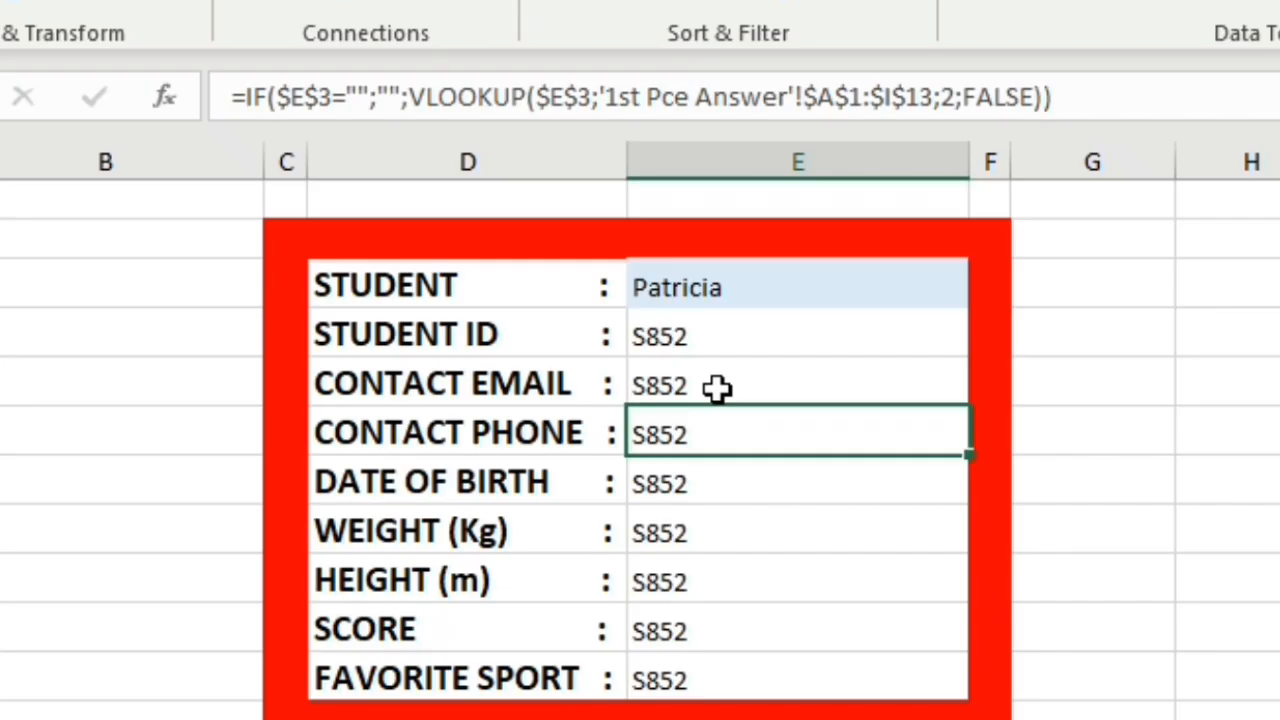
click(529, 310)
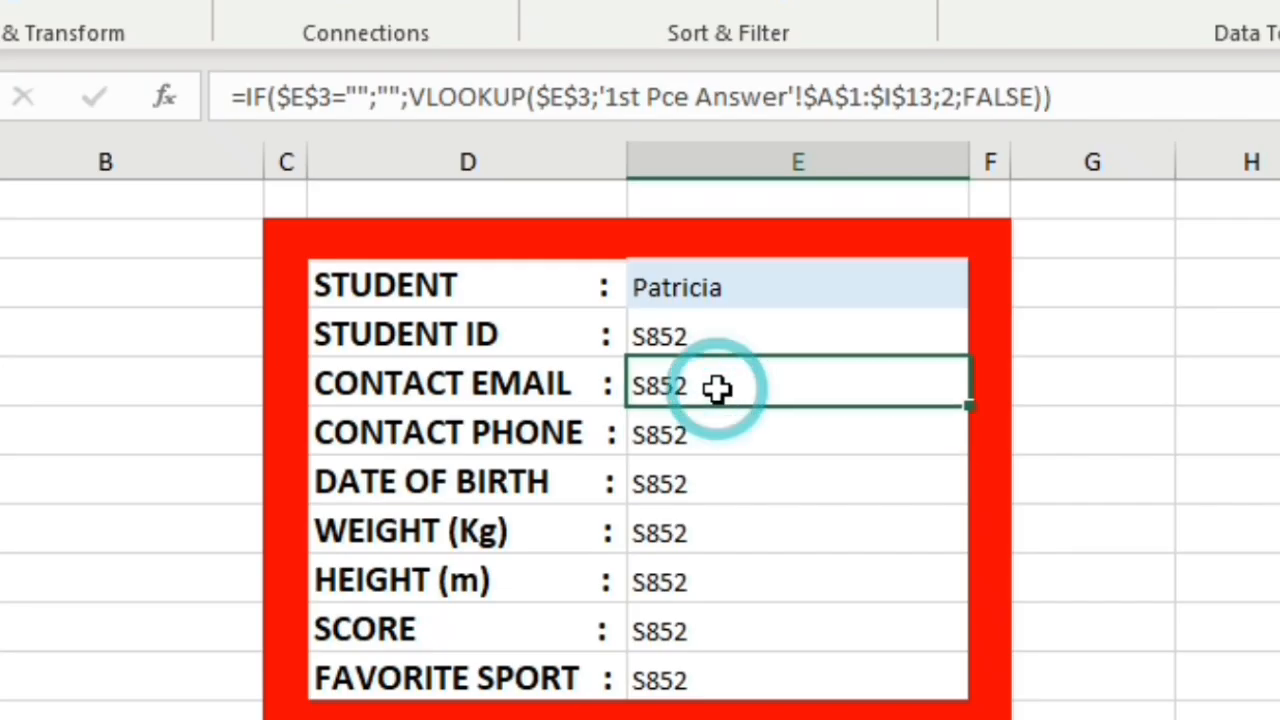
click(953, 95)
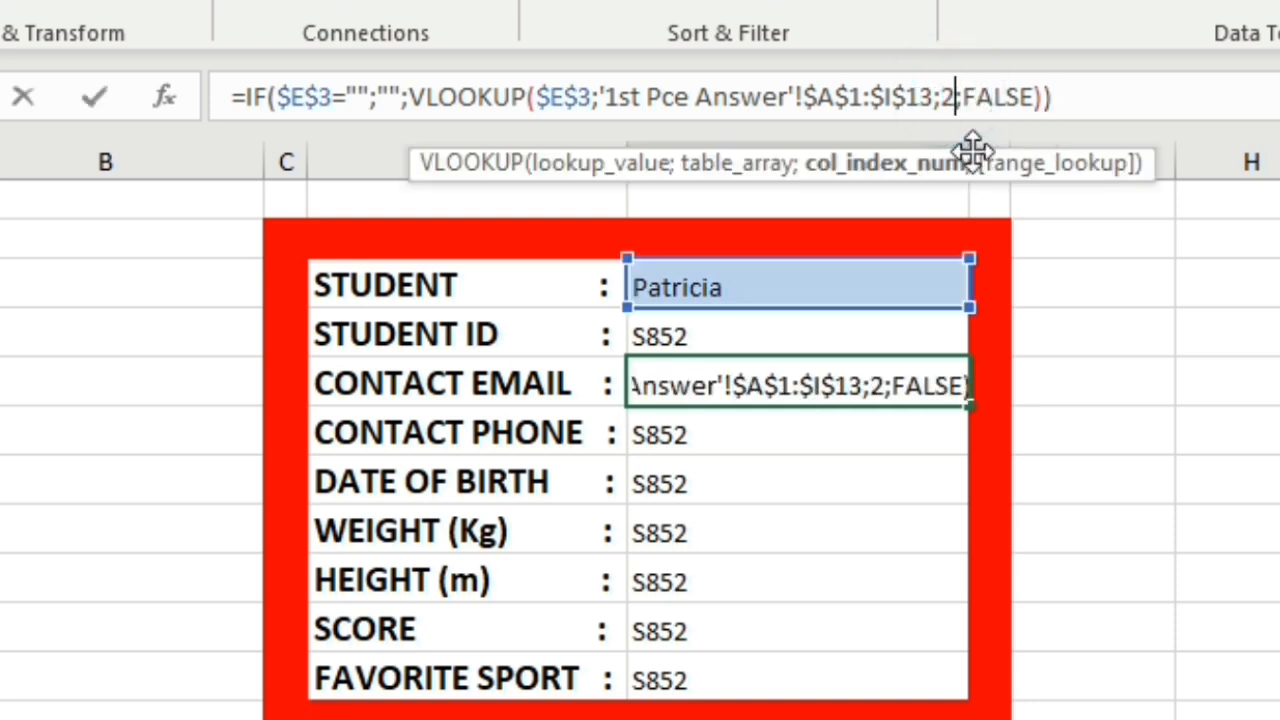
key(BackSpace)
text(3)
key(Return)
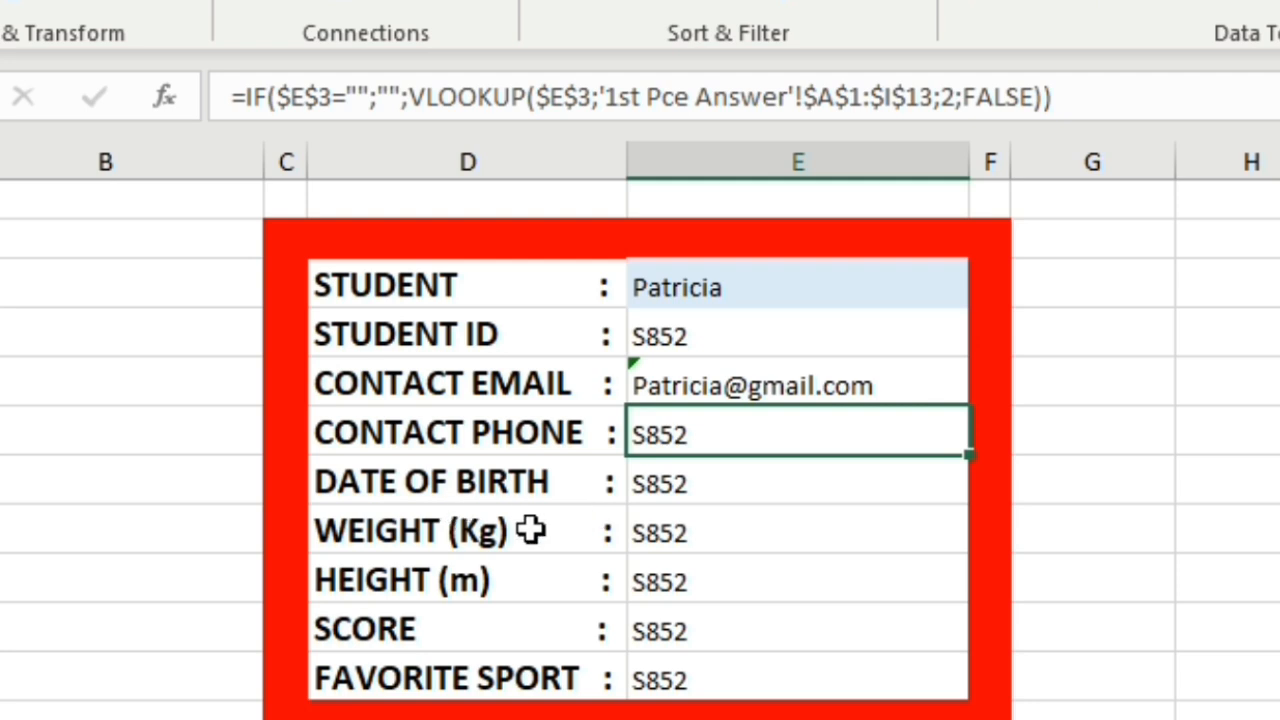
- Set the VLOOKUP column index to 4 in the CONTACT PHONE formula and to 5 in the DATE OF BIRTH formula
click(955, 97)
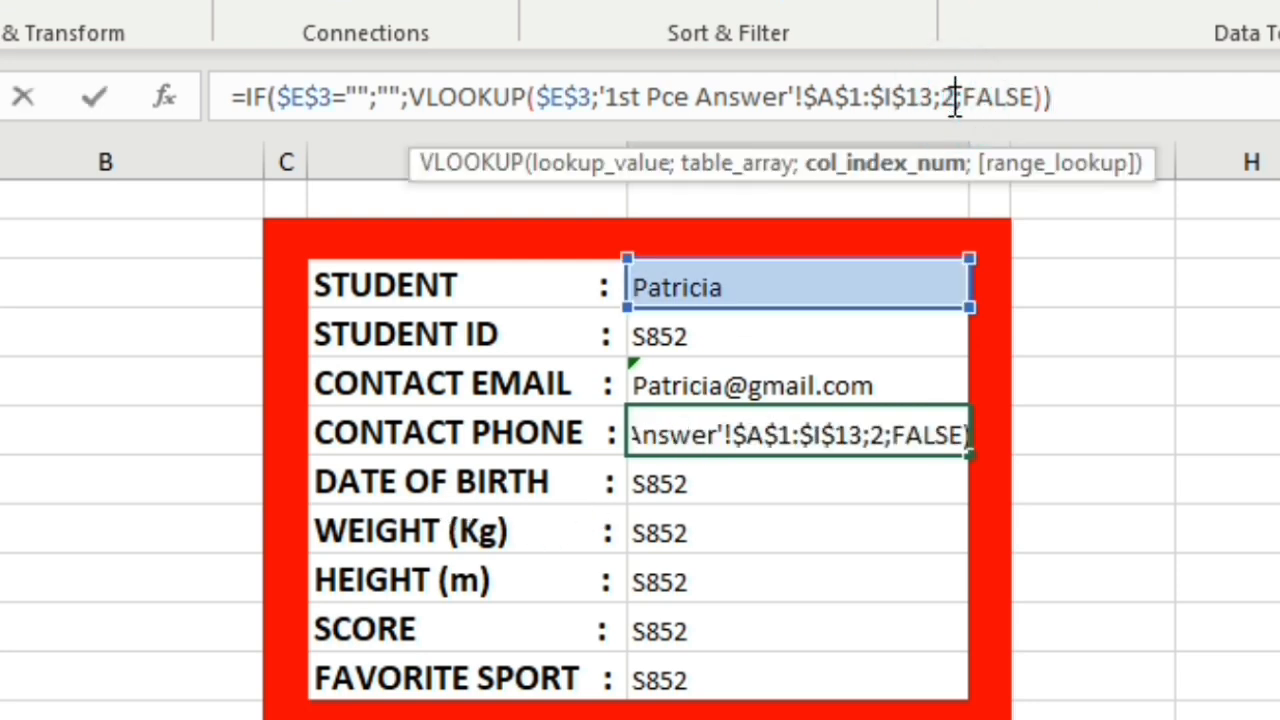
key(BackSpace)
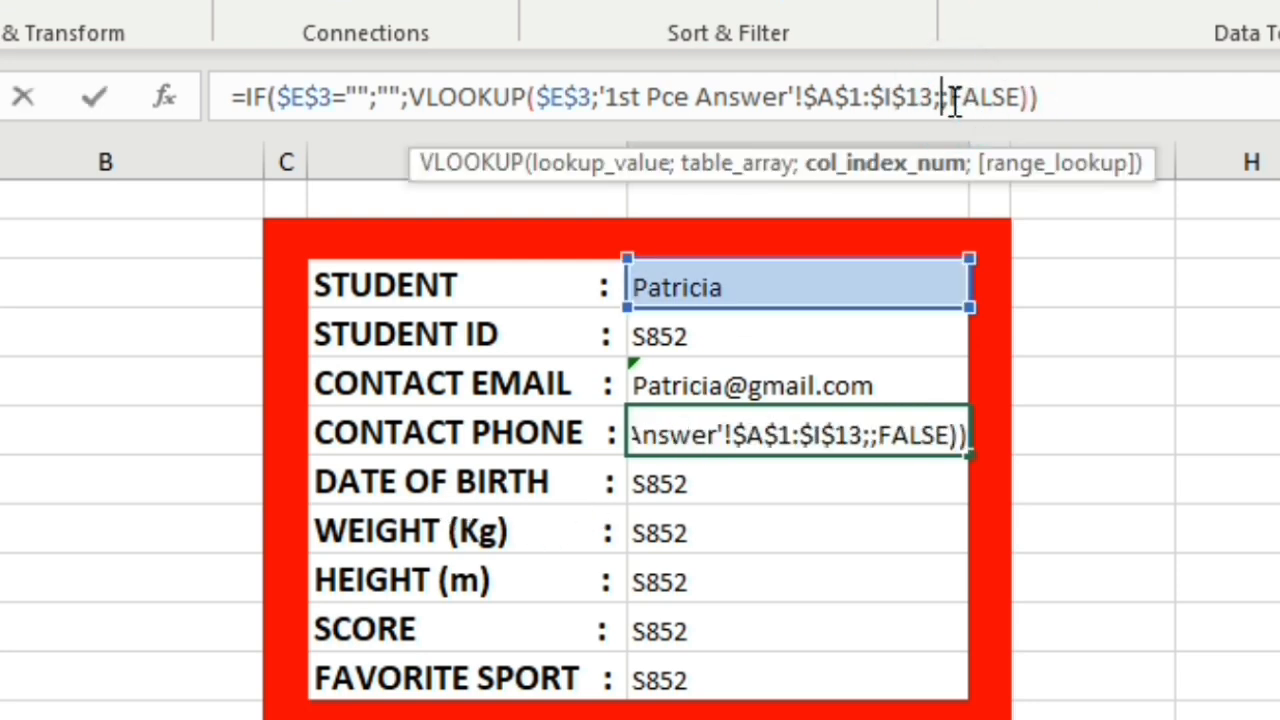
text(4)
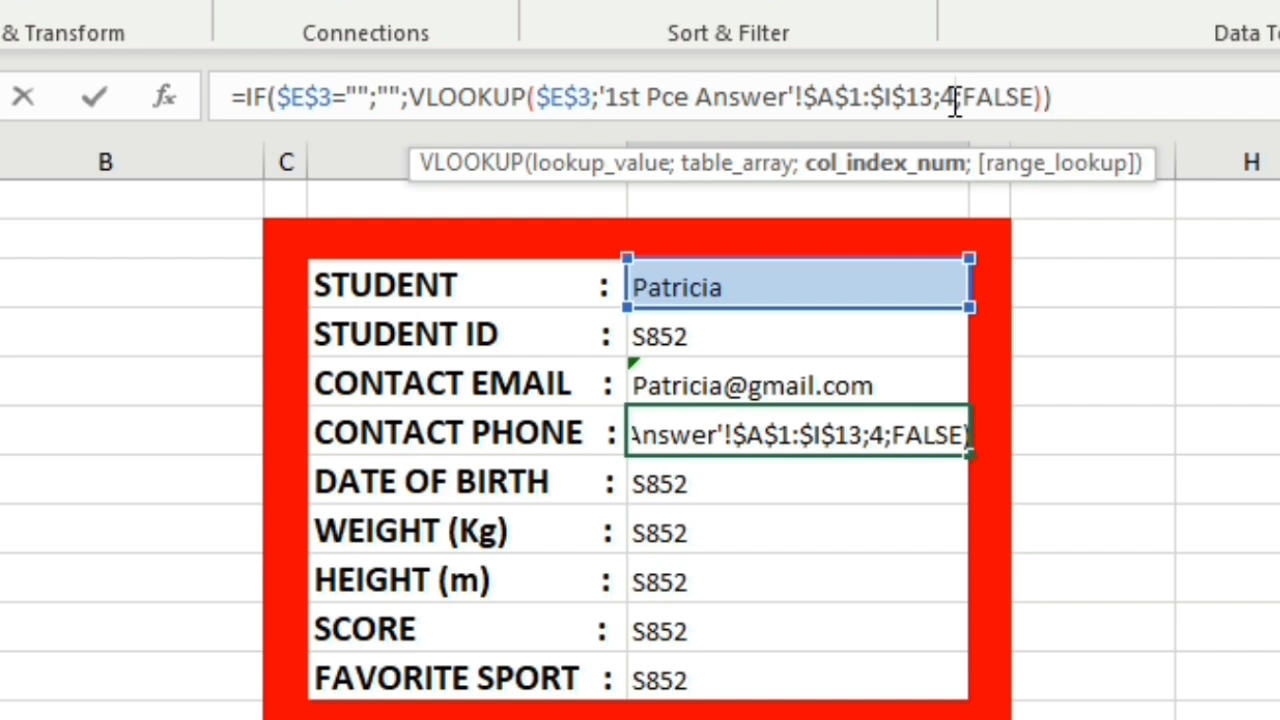
key(Return)
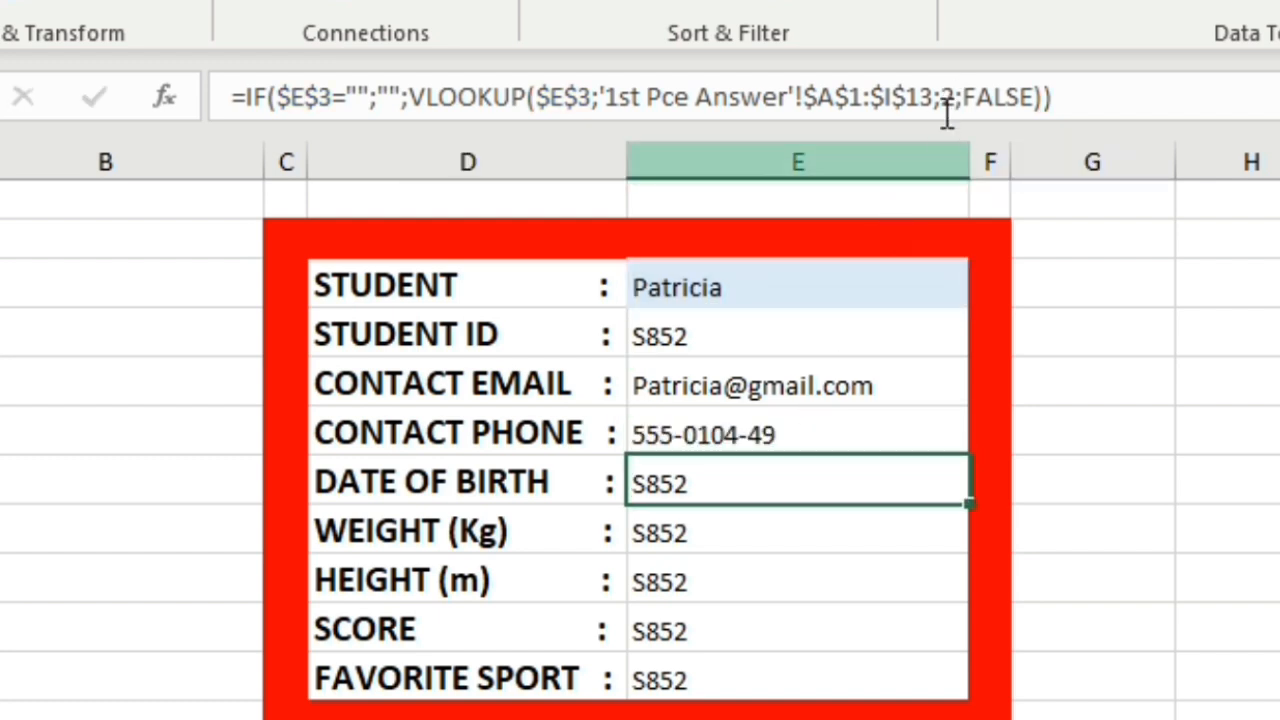
click(955, 100)
key(BackSpace)
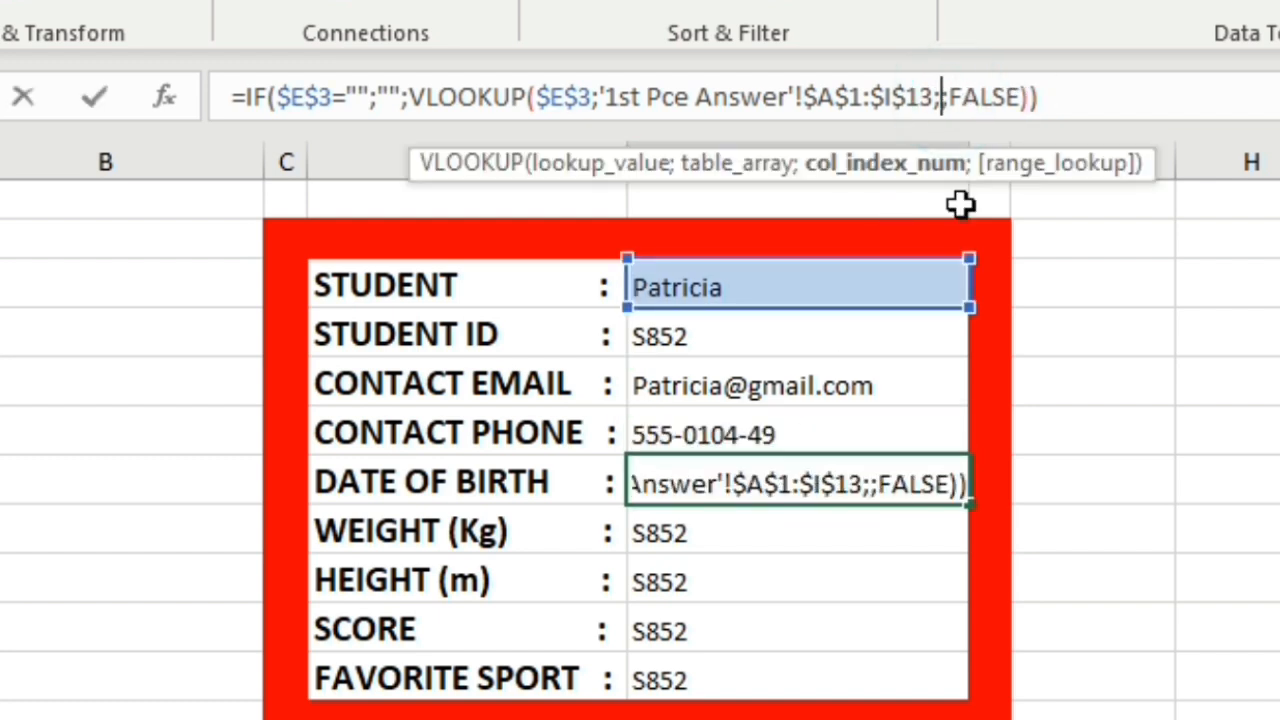
text(5)
key(Return)
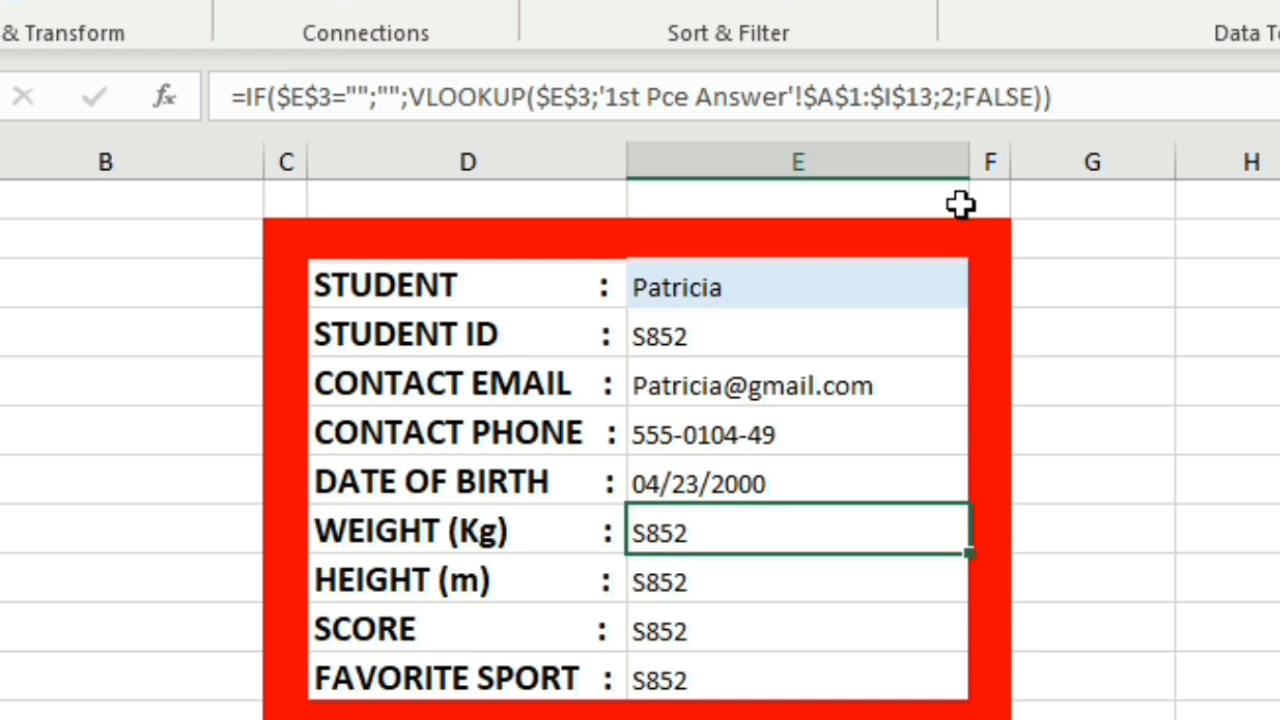
- Set the VLOOKUP column index to 6 in the WEIGHT (Kg) formula and to 7 in the HEIGHT (m) formula
click(955, 98)
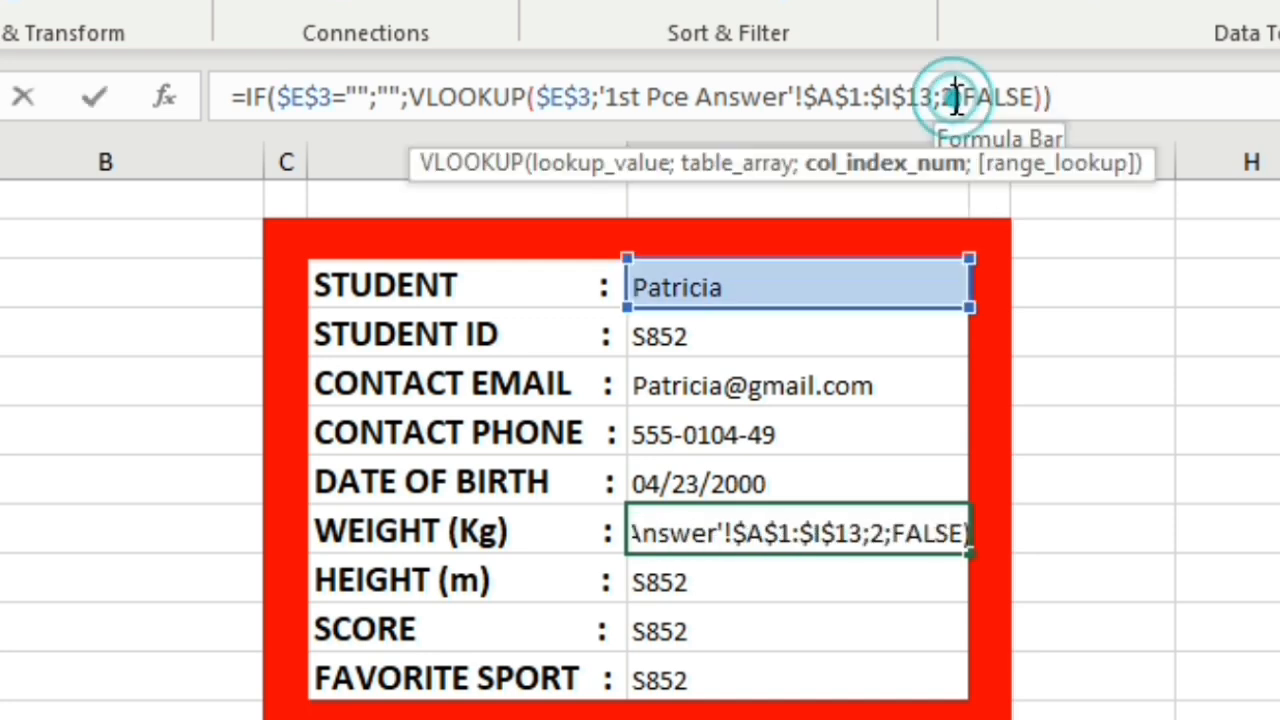
key(BackSpace)
text(6)
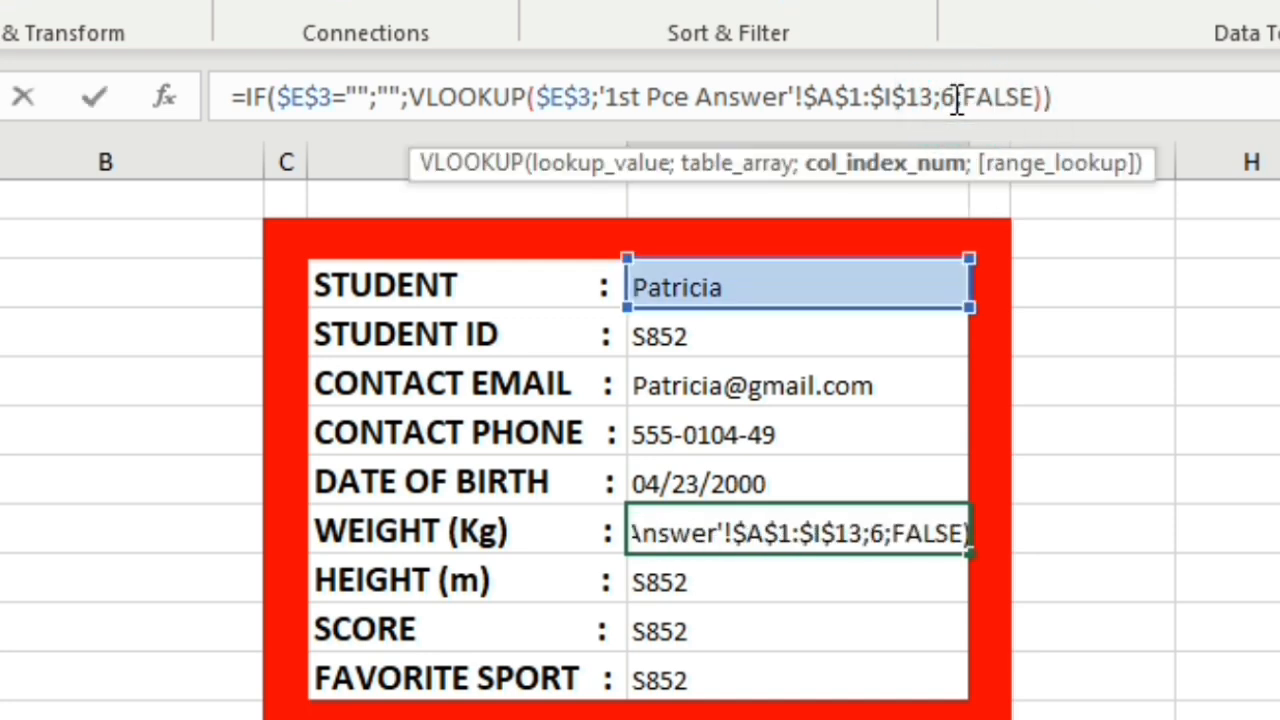
key(Return)
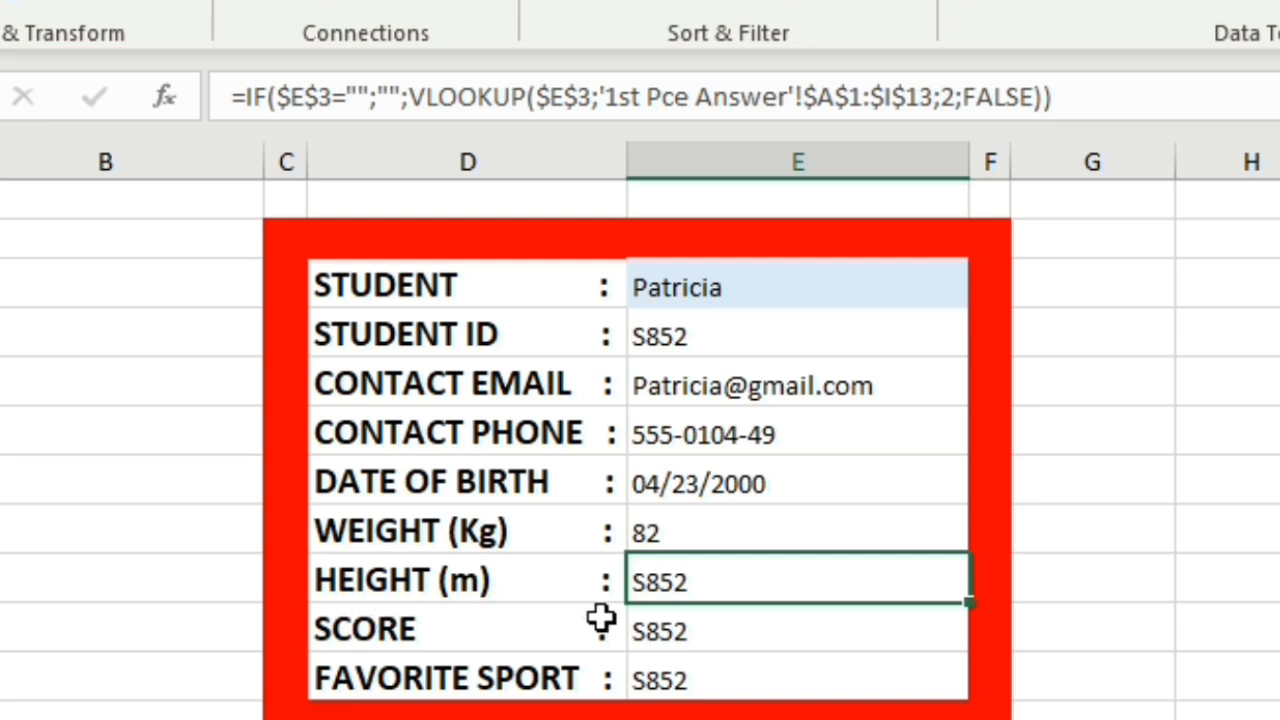
click(958, 97)
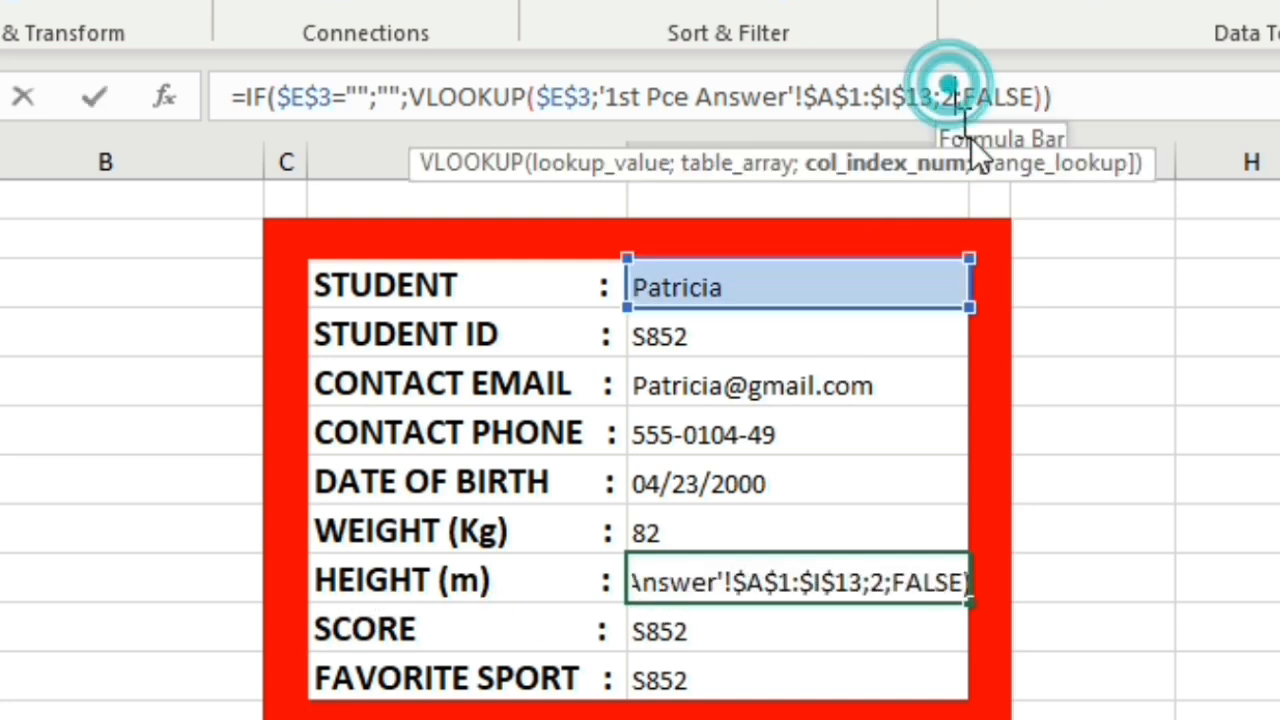
text(7)
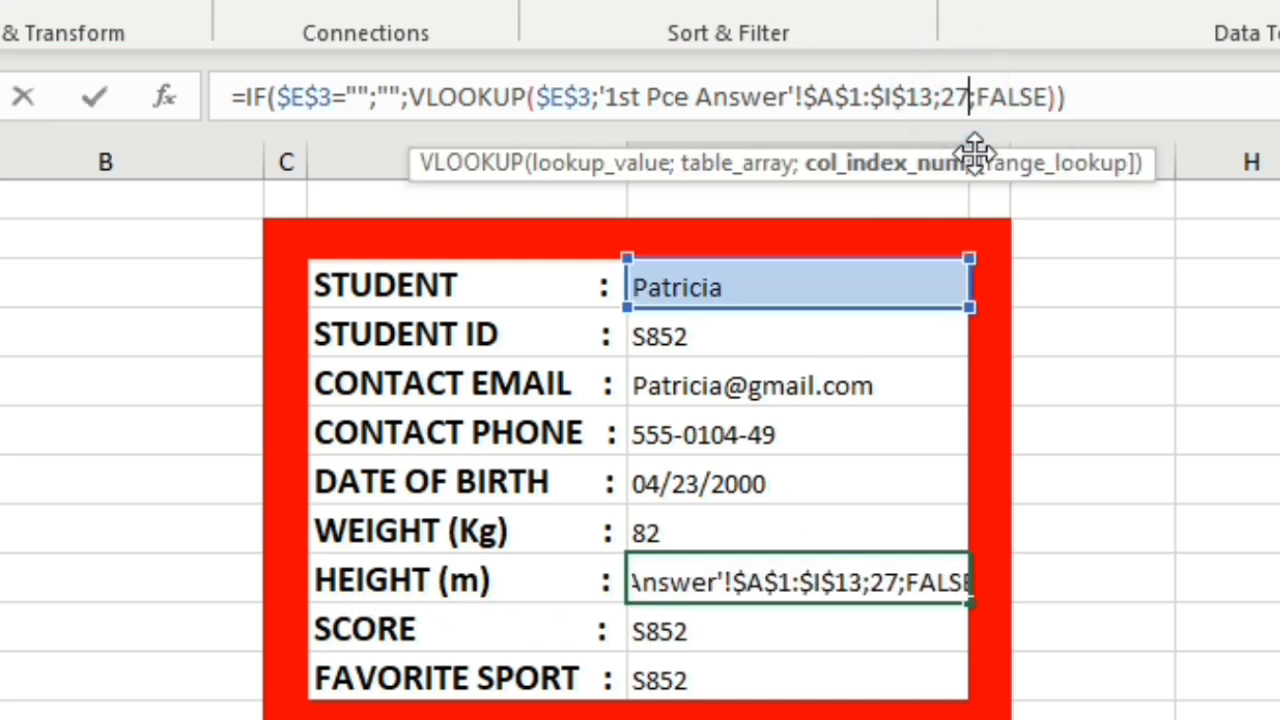
key(BackSpace)
key(BackSpace)
text(7)
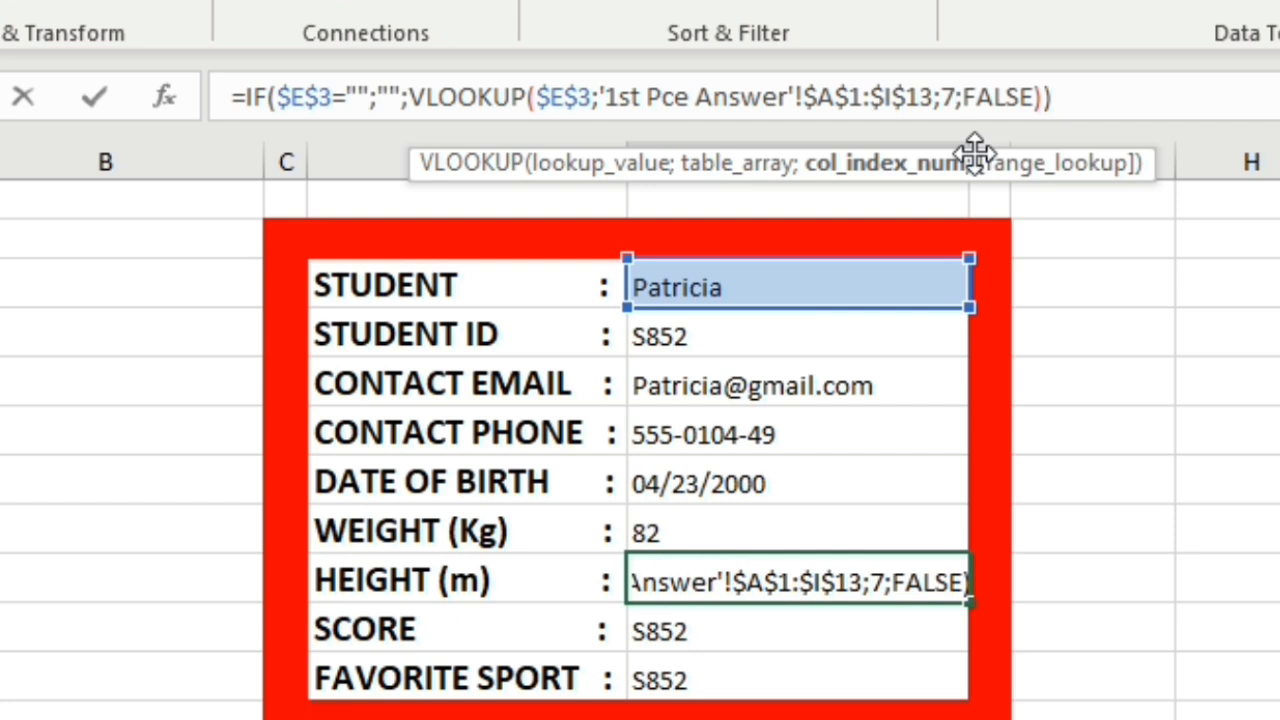
key(Return)
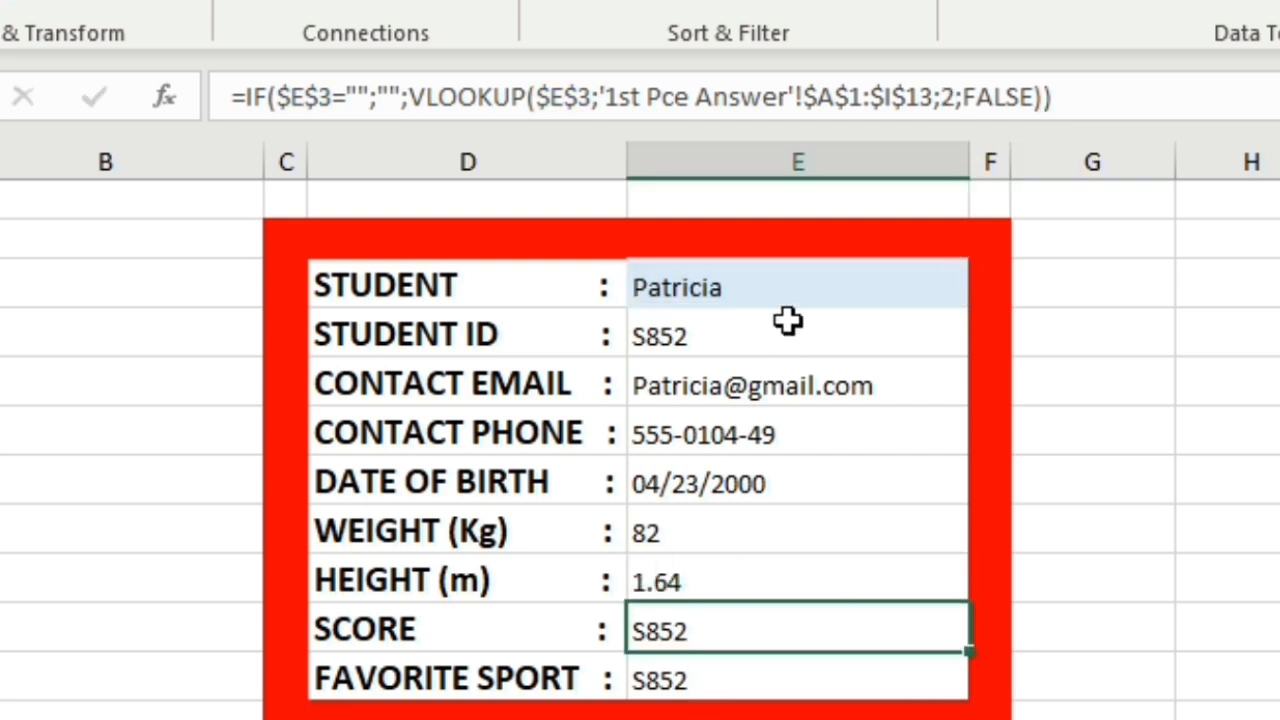
- Set the VLOOKUP column index to 8 in the SCORE formula and to 9 in the FAVORITE SPORT formula
click(958, 96)
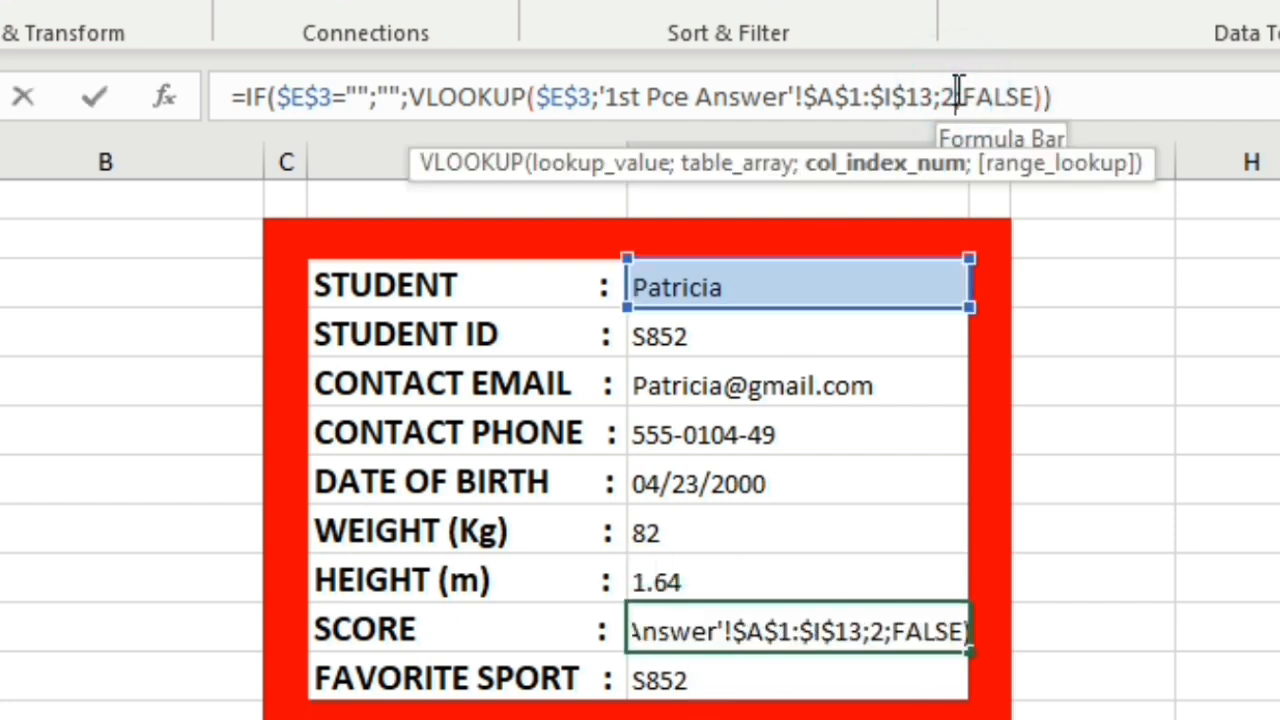
key(BackSpace)
text(8)
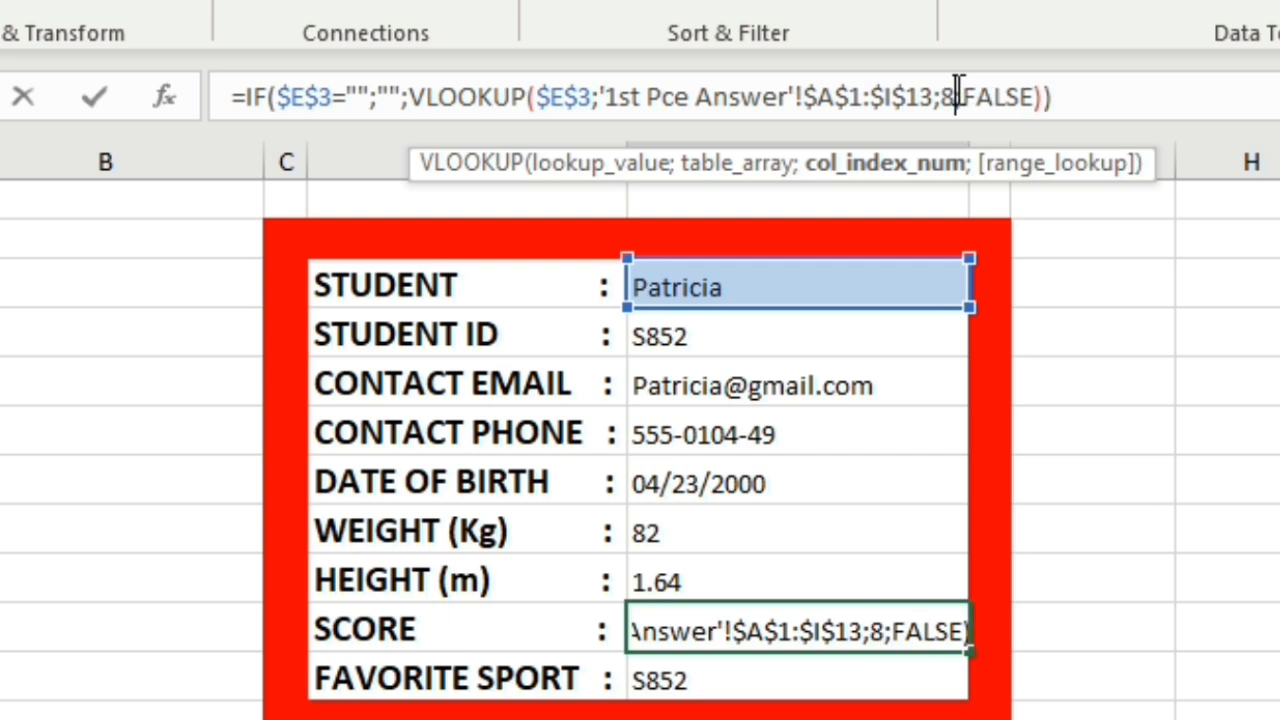
key(BackSpace)
text(2)
key(Return)
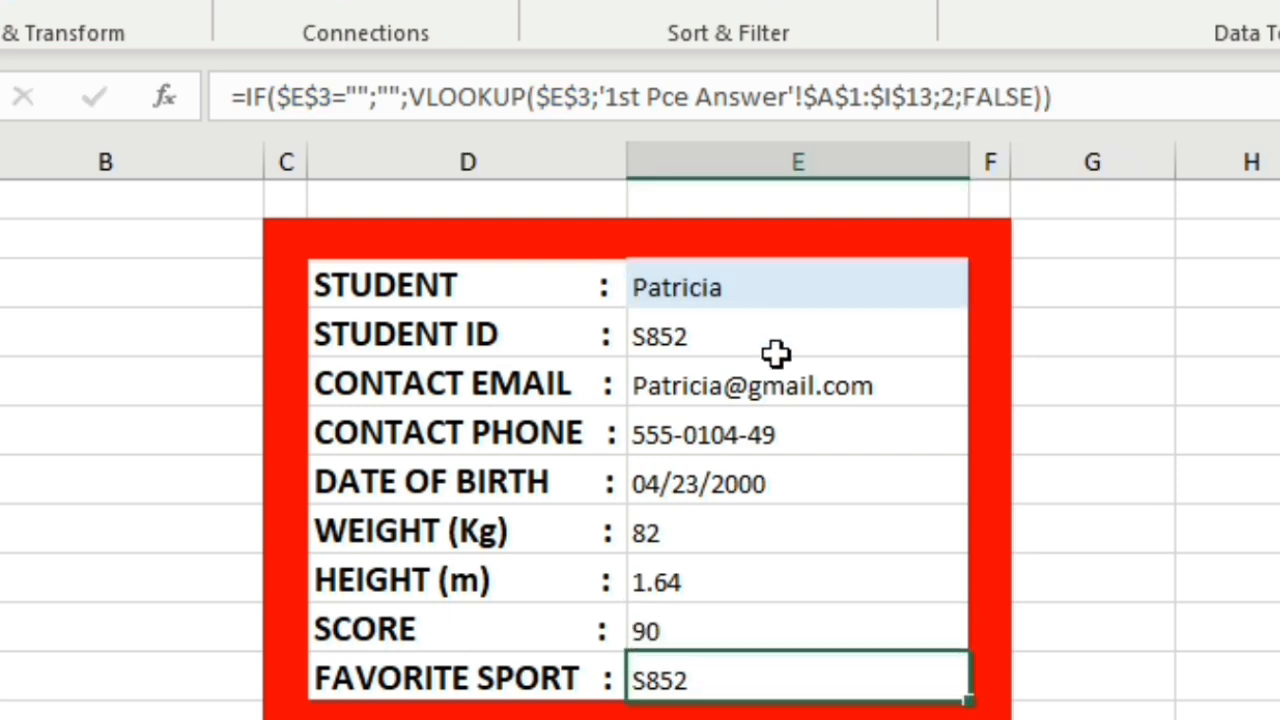
click(955, 97)
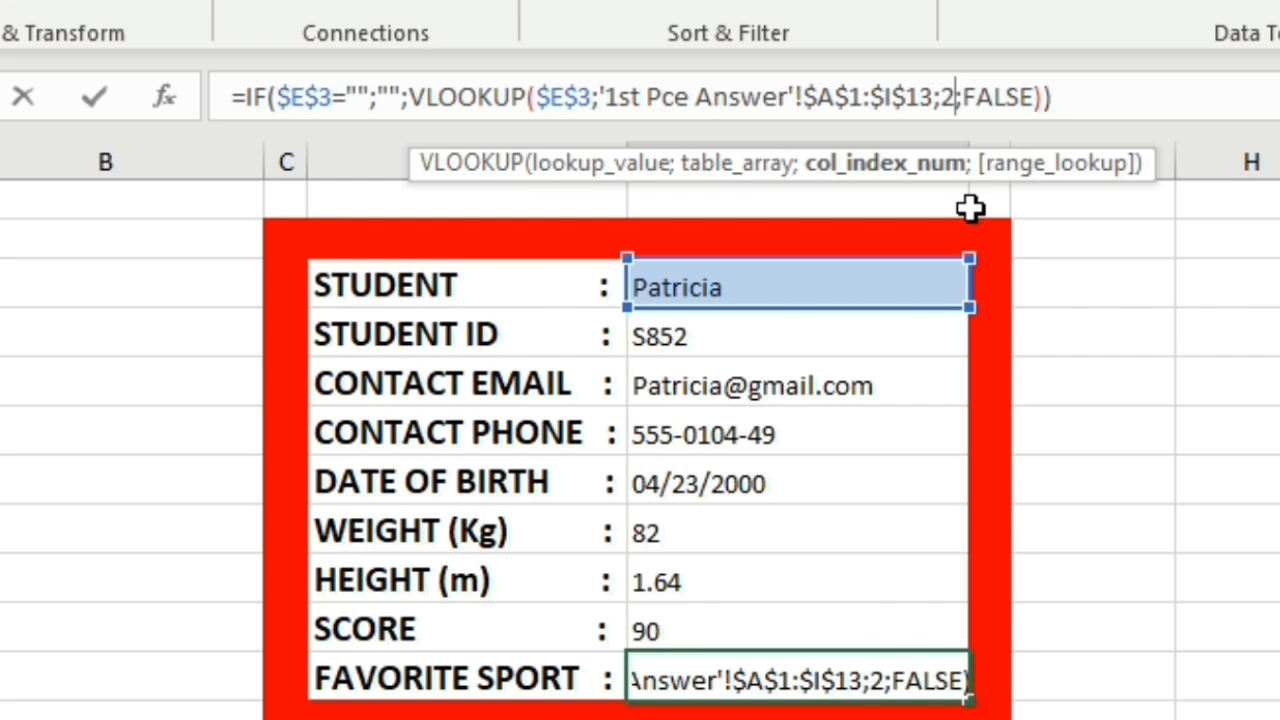
key(BackSpace)
text(9)
key(Return)
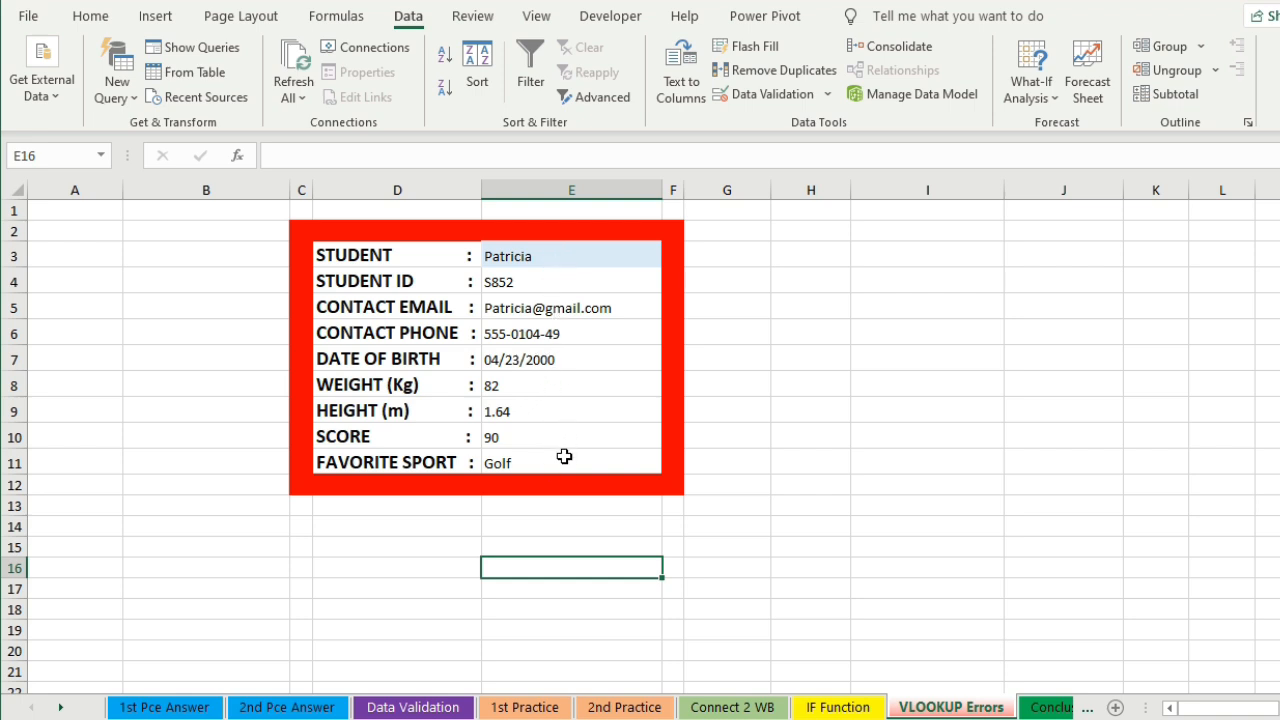
- Clear the student name from E3, and check the result cells and their IF formulas from E4 down to E11
click(567, 256)
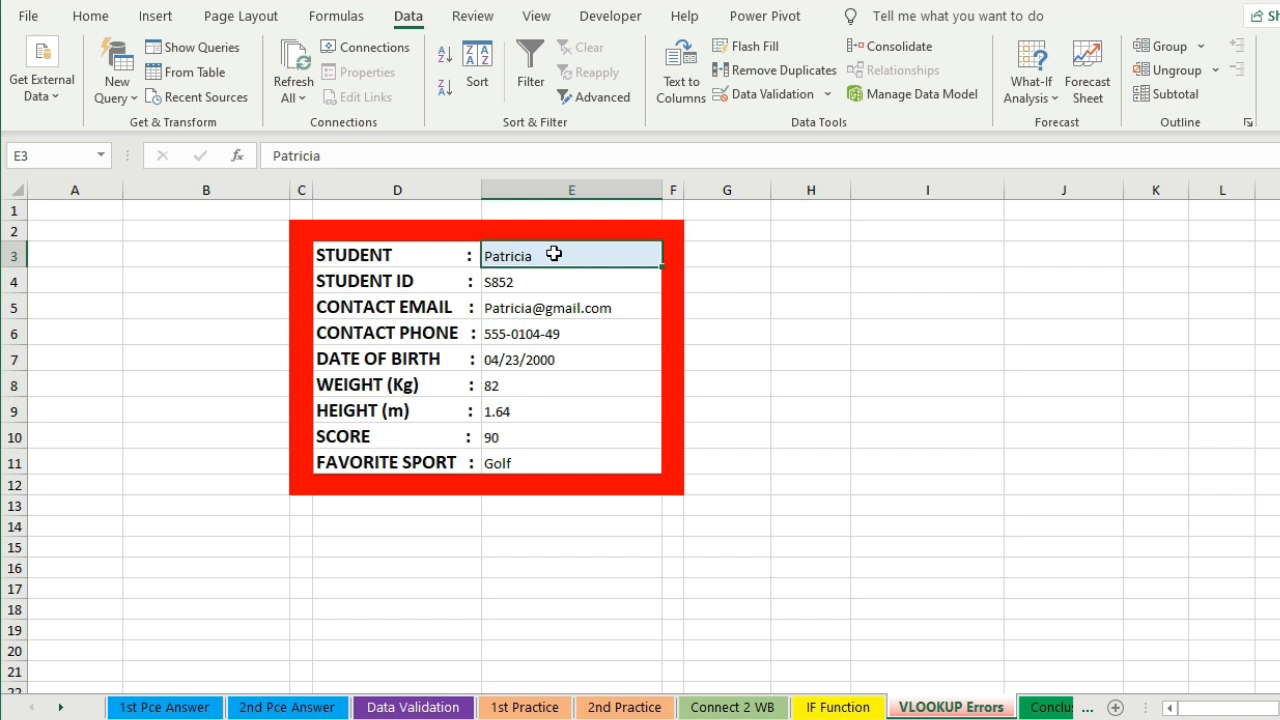
key(Delete)
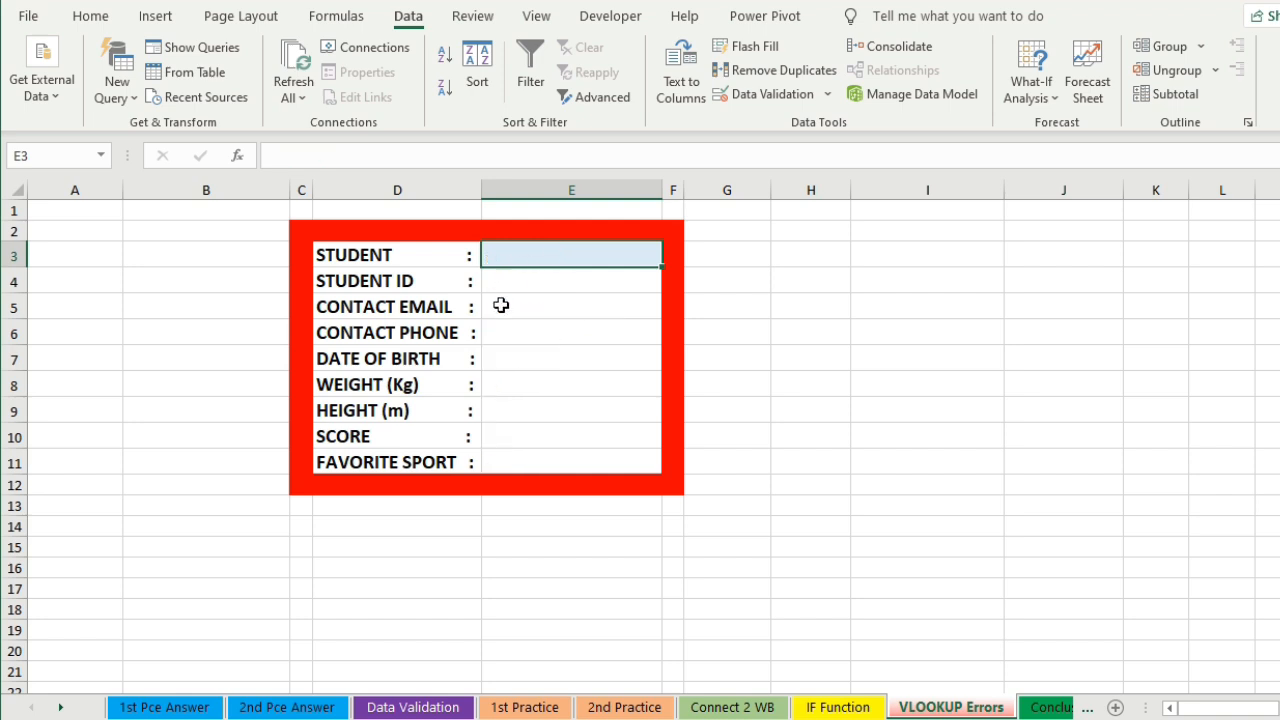
click(516, 280)
click(549, 330)
key(Down)
key(Down)
key(Down)
key(Down)
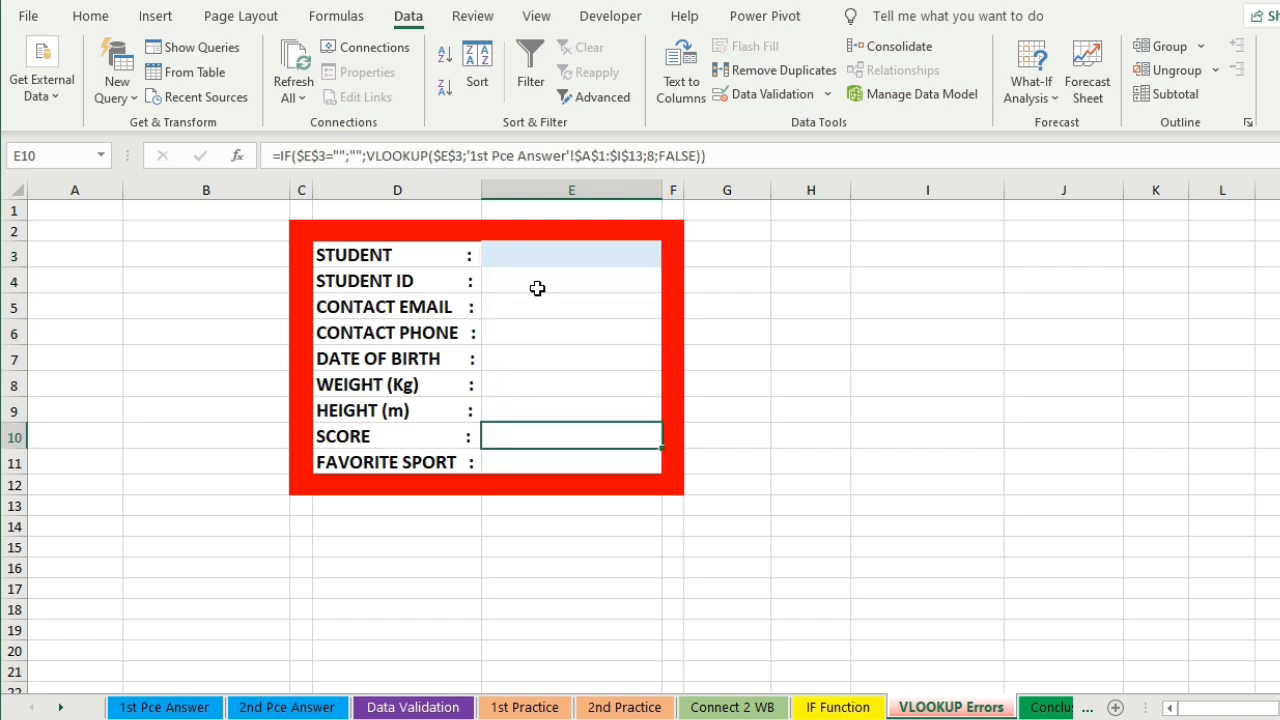
click(537, 278)
click(520, 366)
click(523, 423)
click(523, 459)
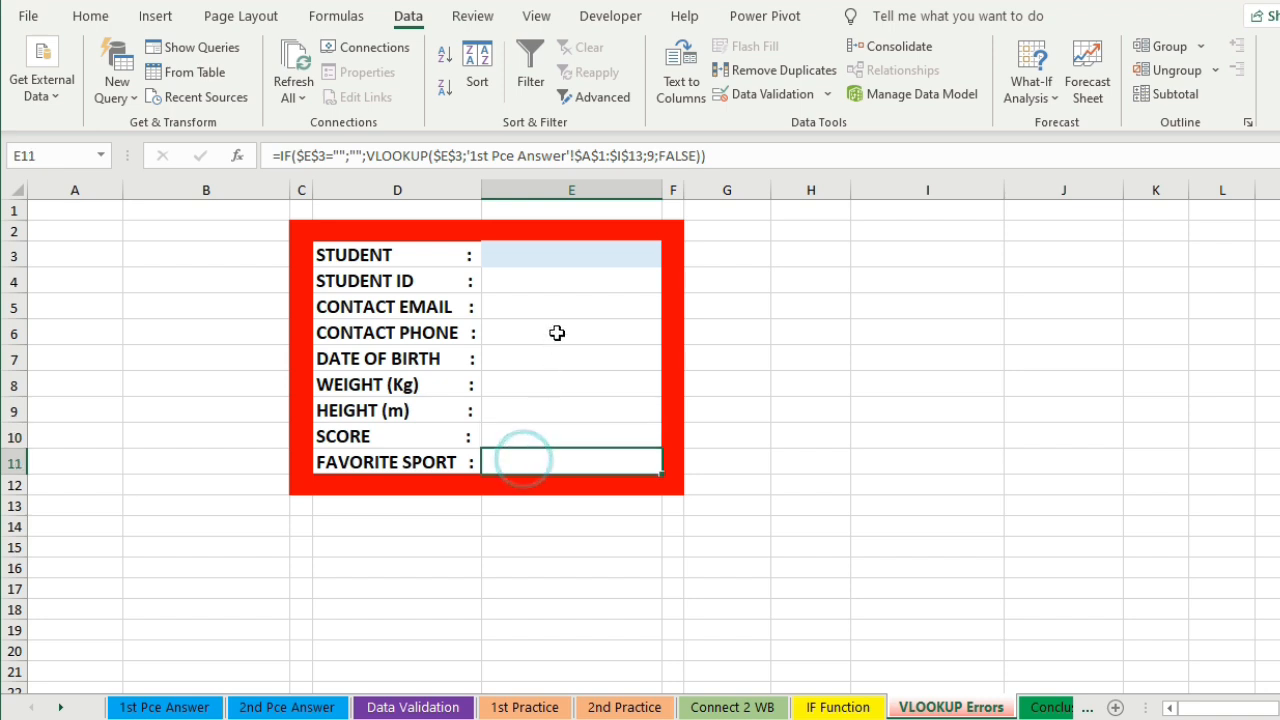
click(566, 253)
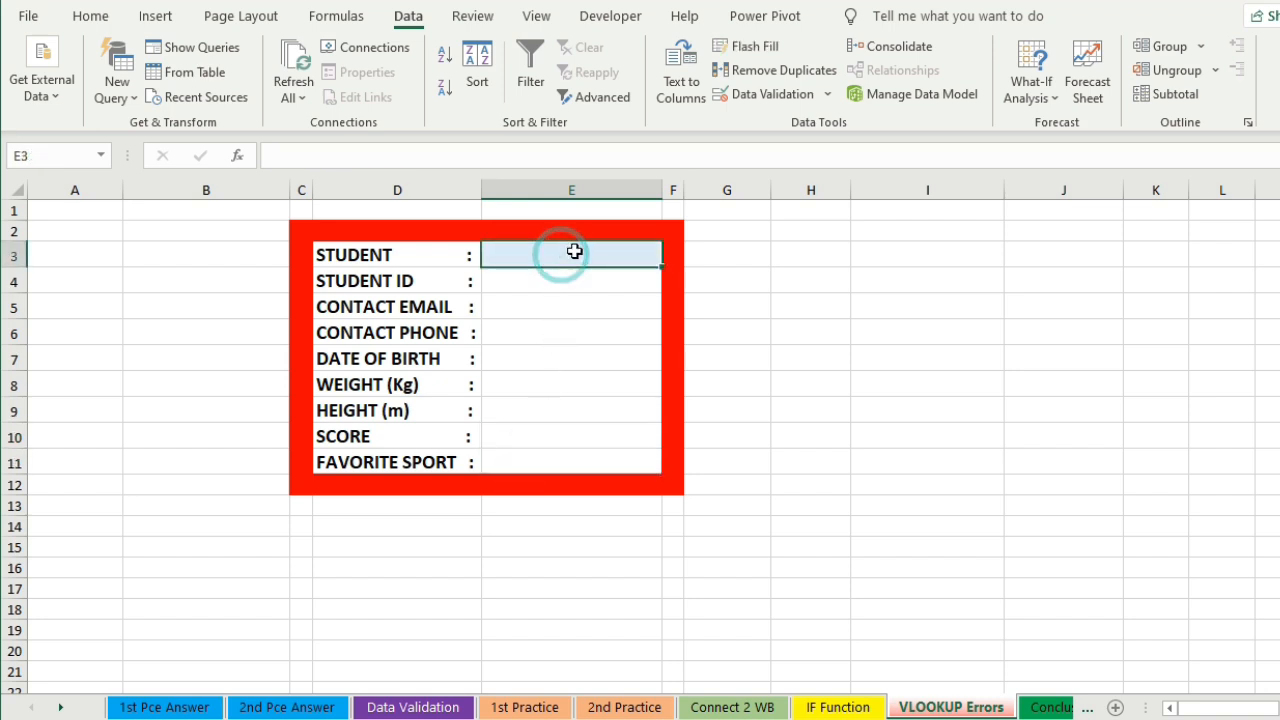
click(528, 281)
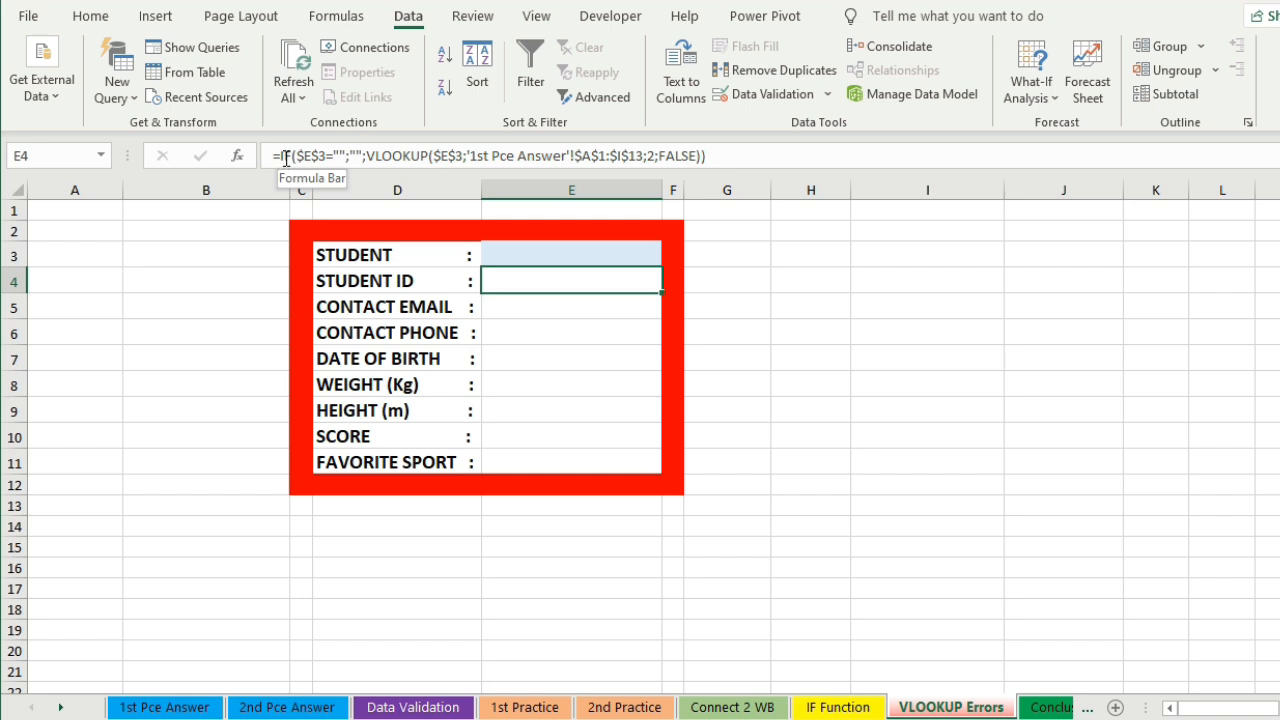
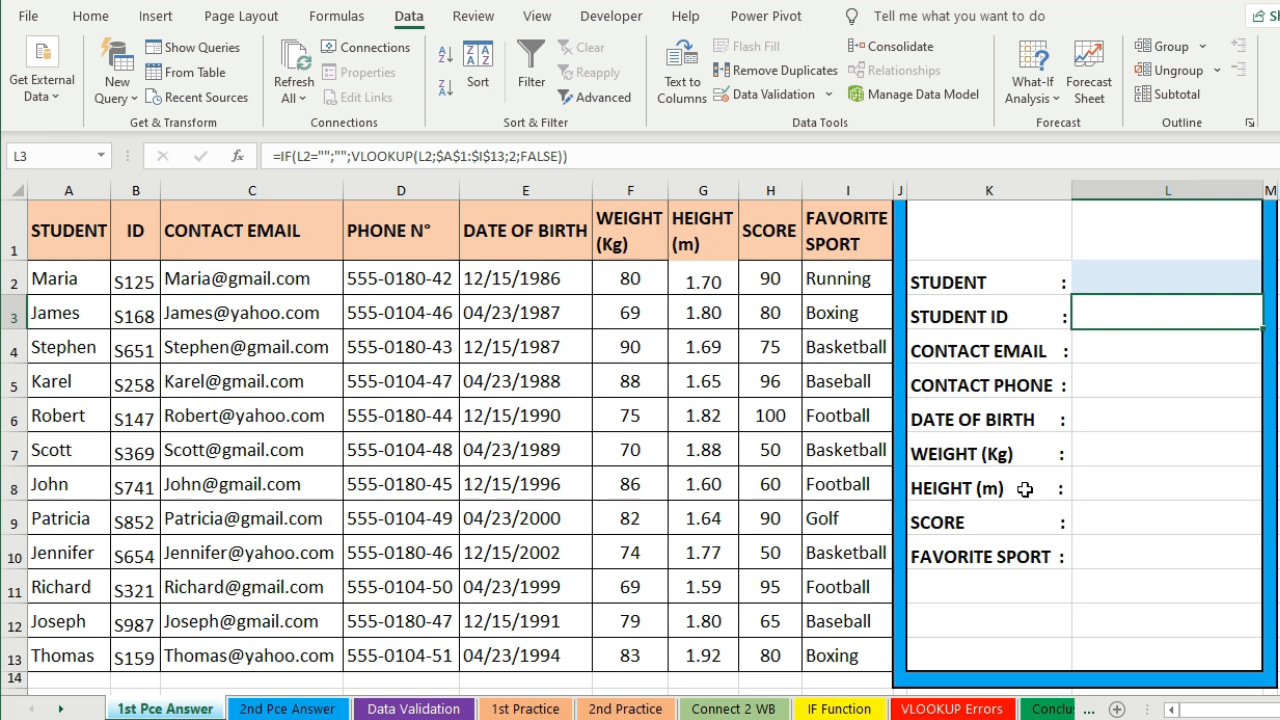
- Review the 2nd Pce Answer, 1st Pce Answer, Data Validation and VLOOKUP Errors sheets, checking the formulas in E4 and E6 of the last one
click(290, 708)
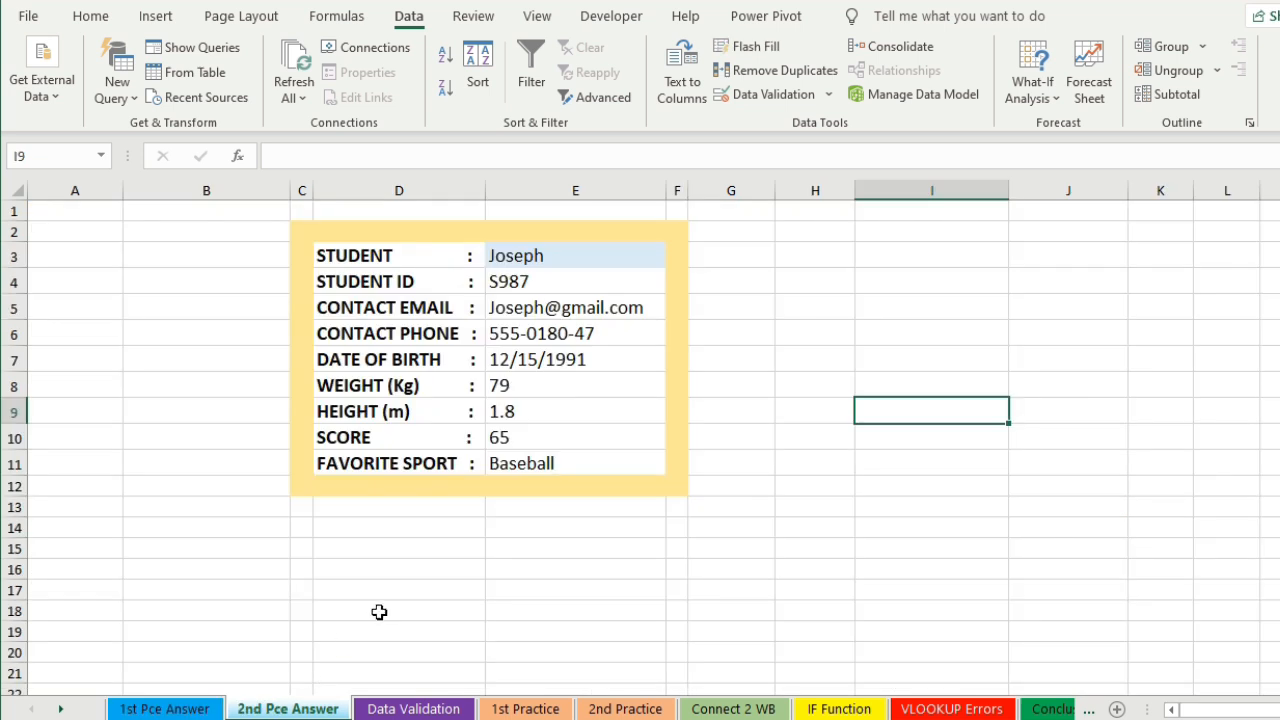
click(165, 708)
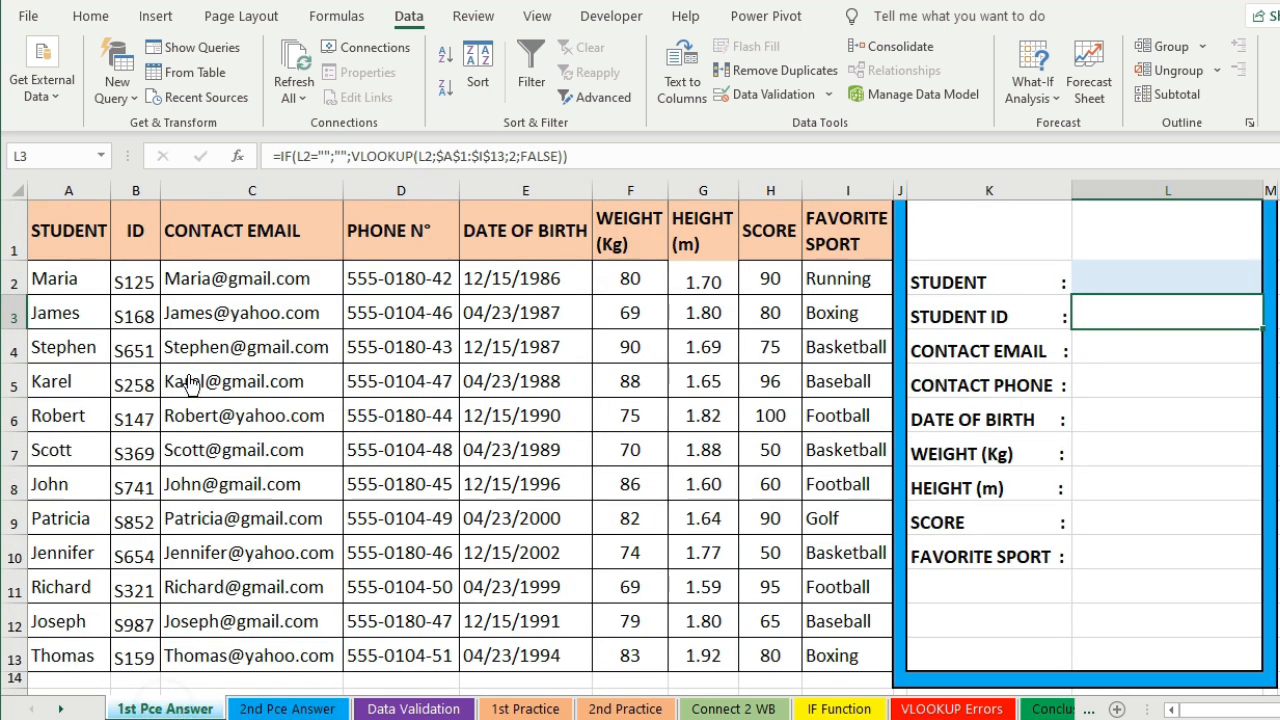
click(282, 700)
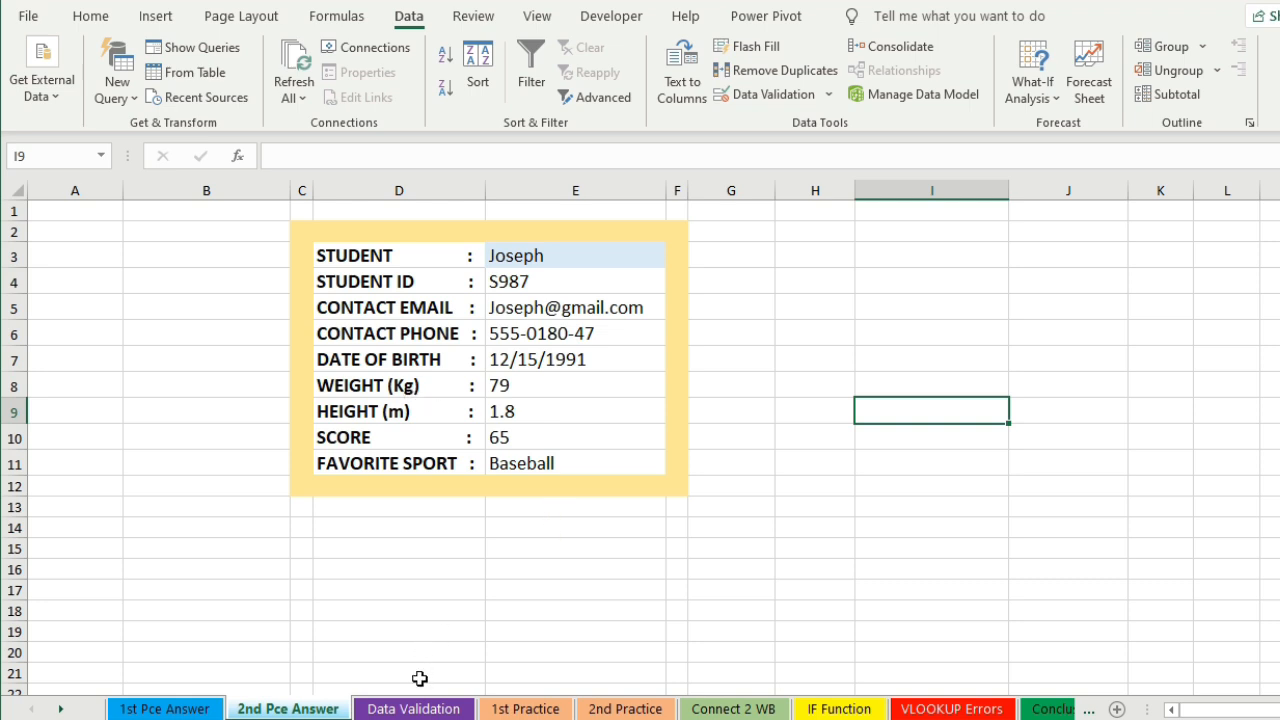
click(413, 709)
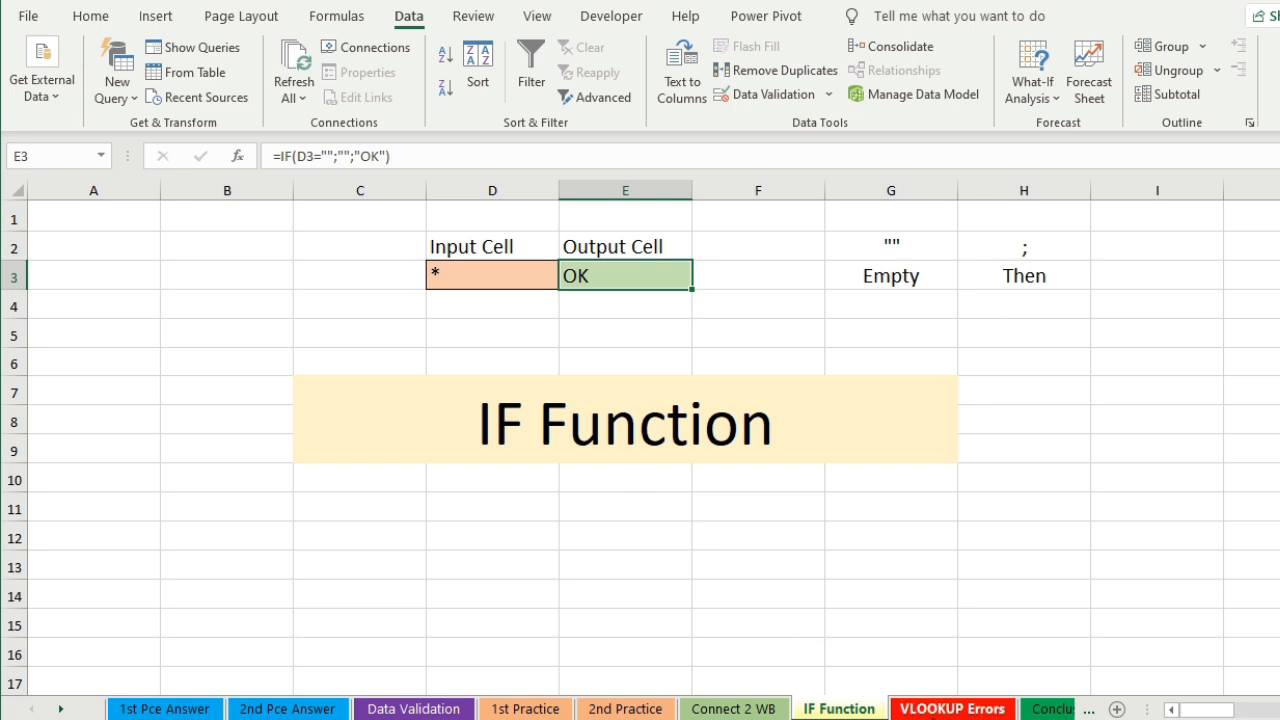
click(918, 709)
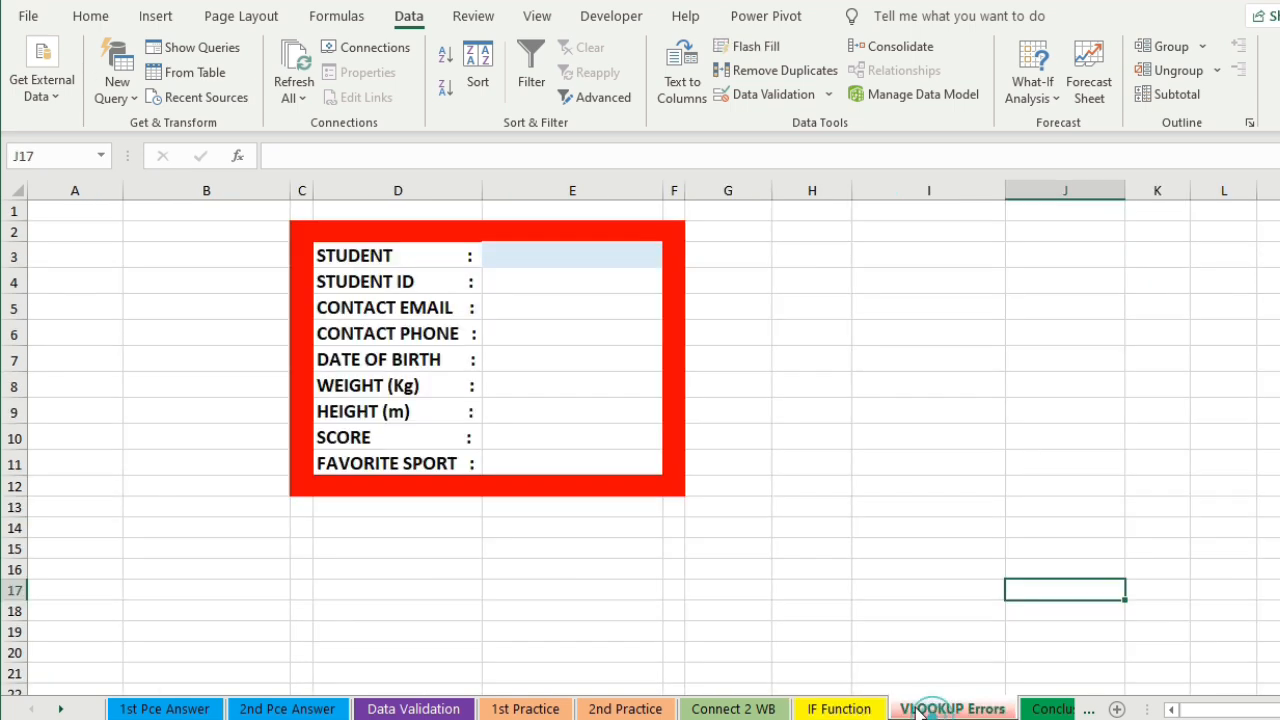
click(516, 284)
click(543, 334)
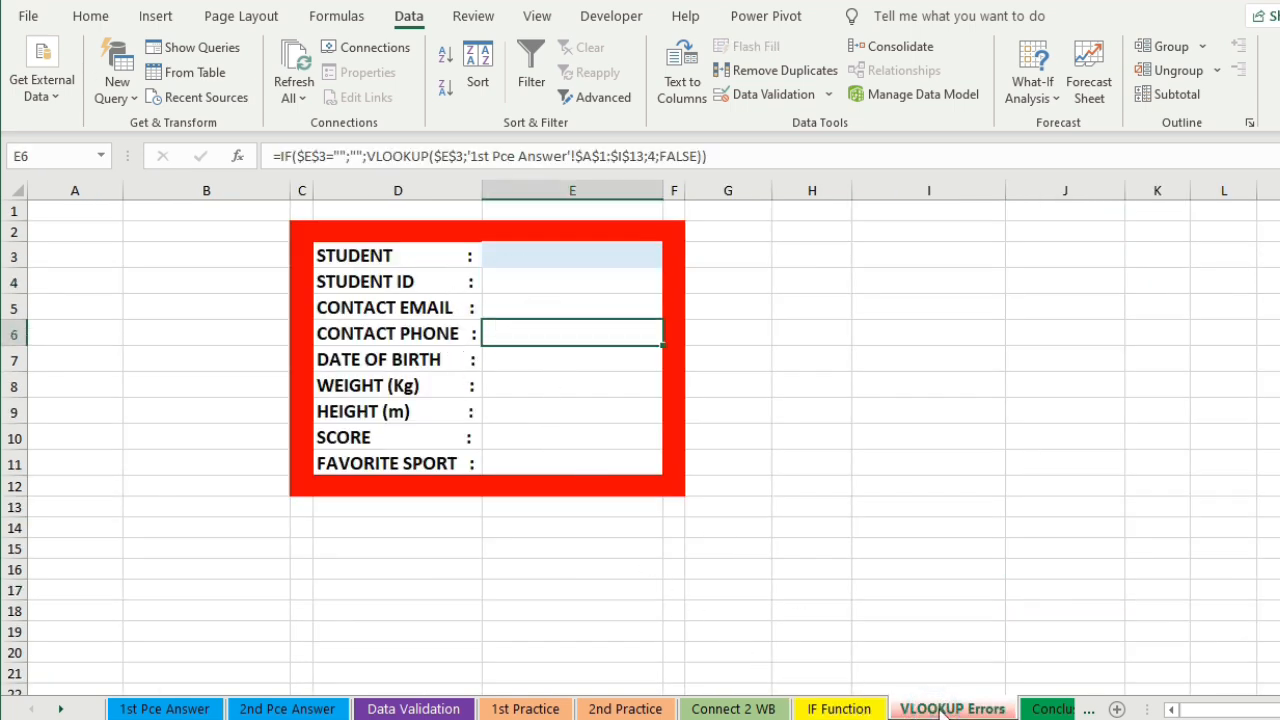
- Open the Conclusion sheet and examine the student marks table and the empty result row under STUDENT Name
click(1063, 706)
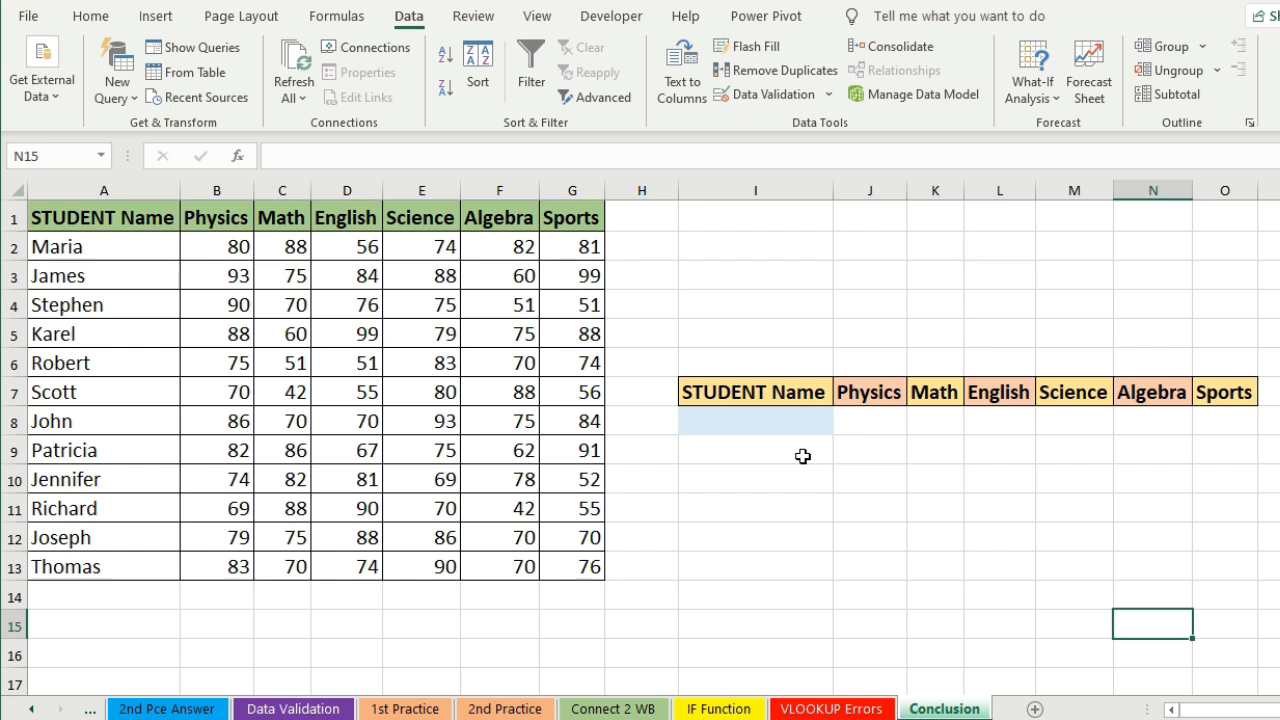
click(803, 512)
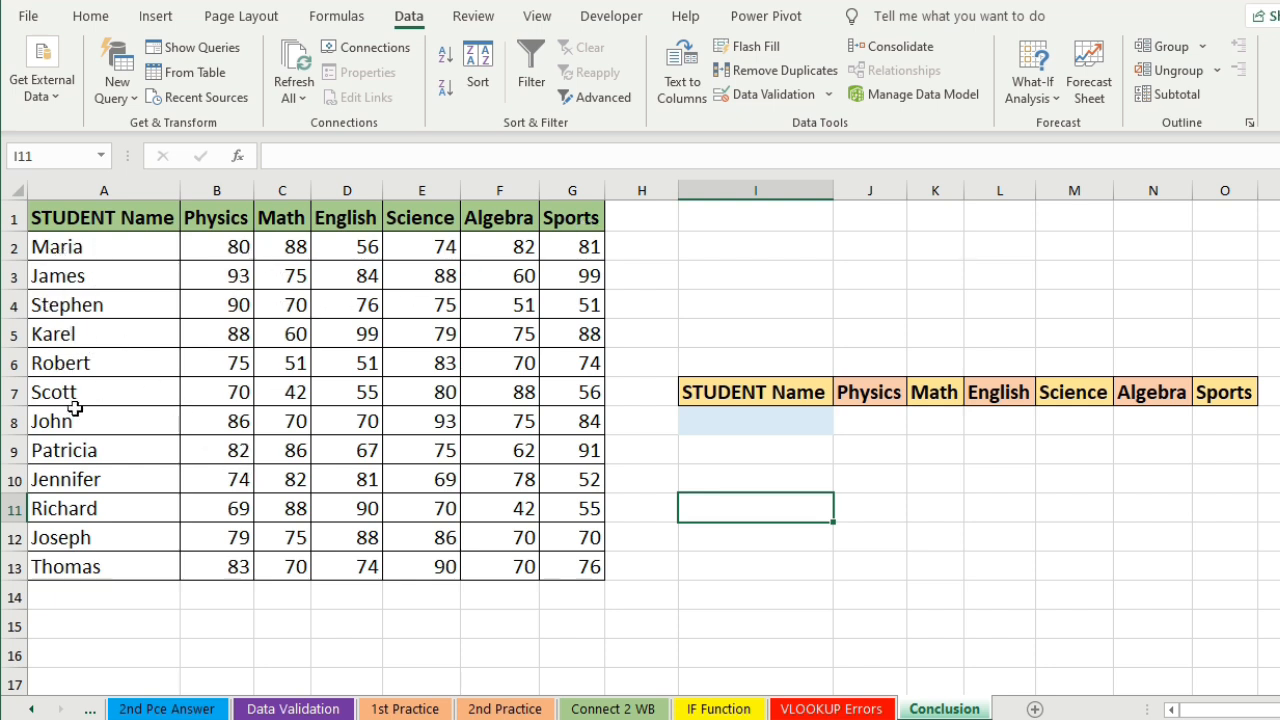
click(972, 486)
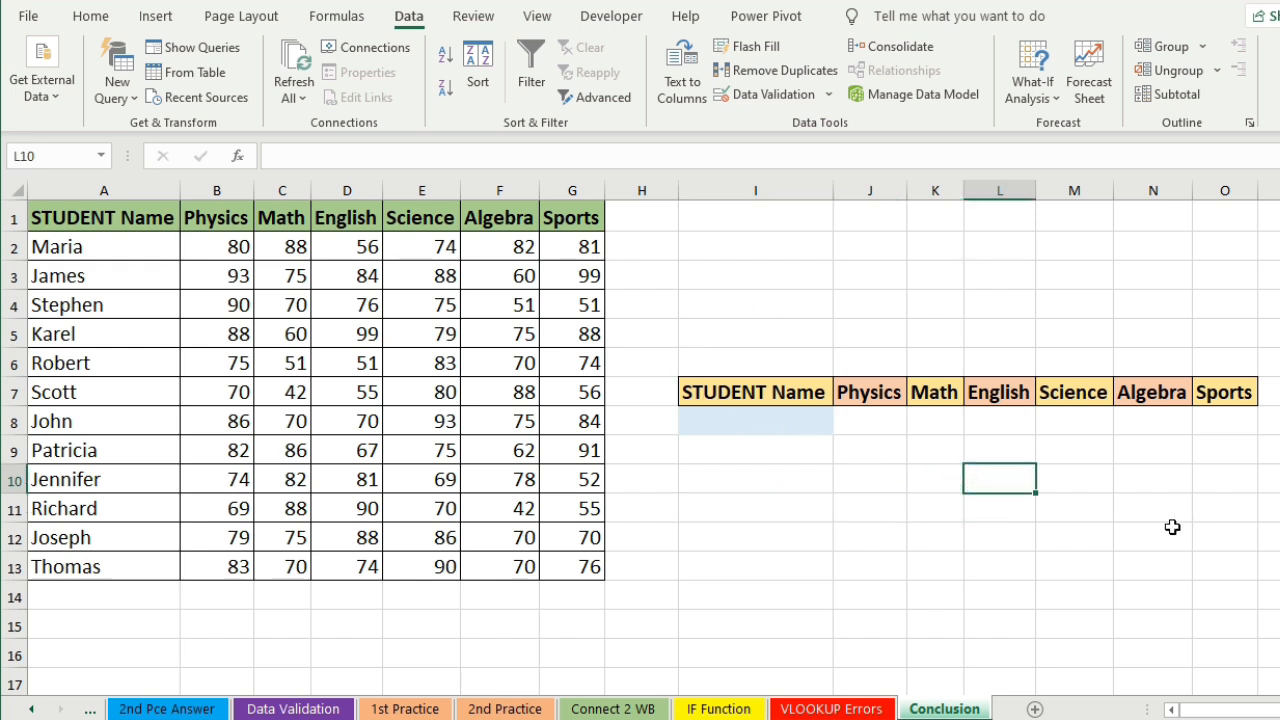
click(750, 422)
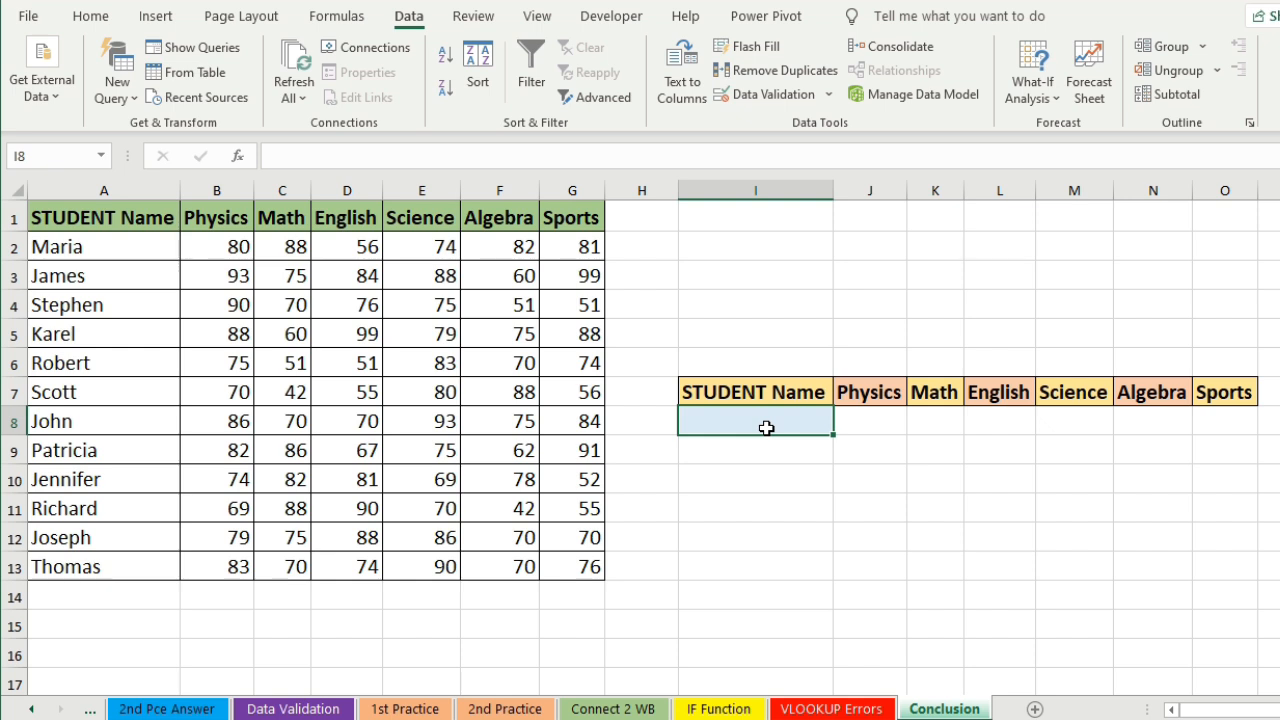
click(796, 497)
click(765, 423)
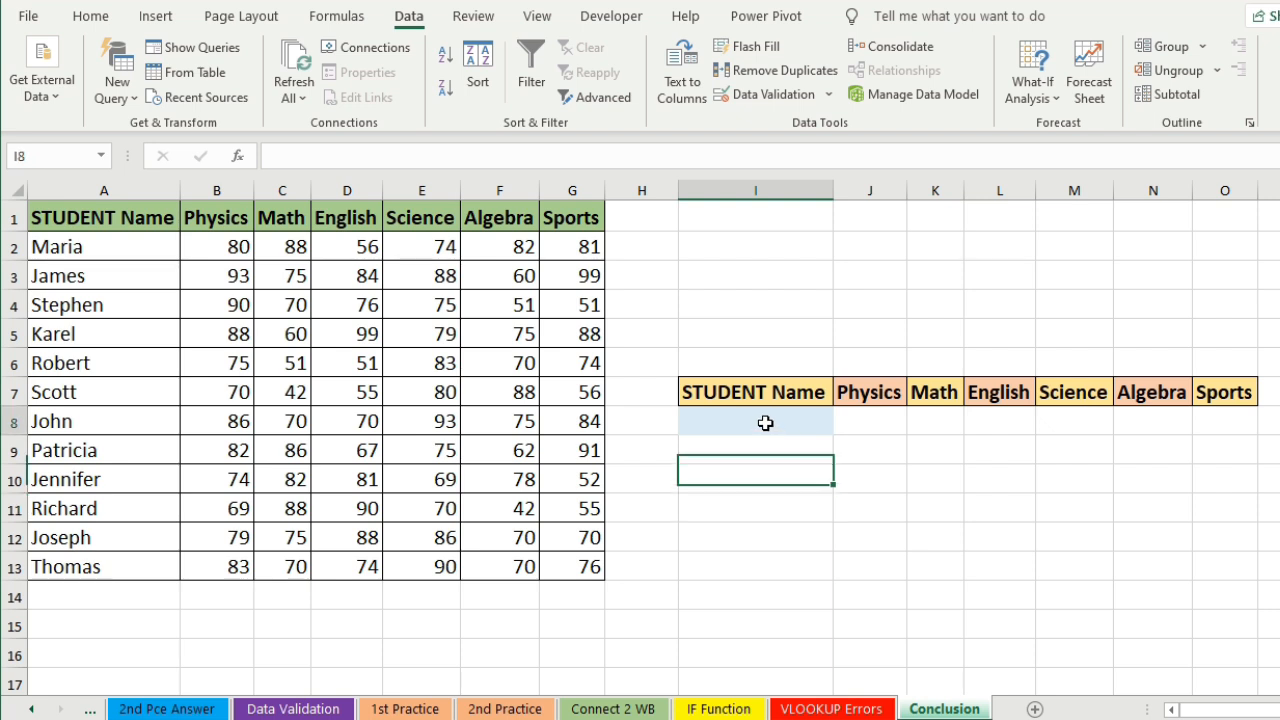
text(=)
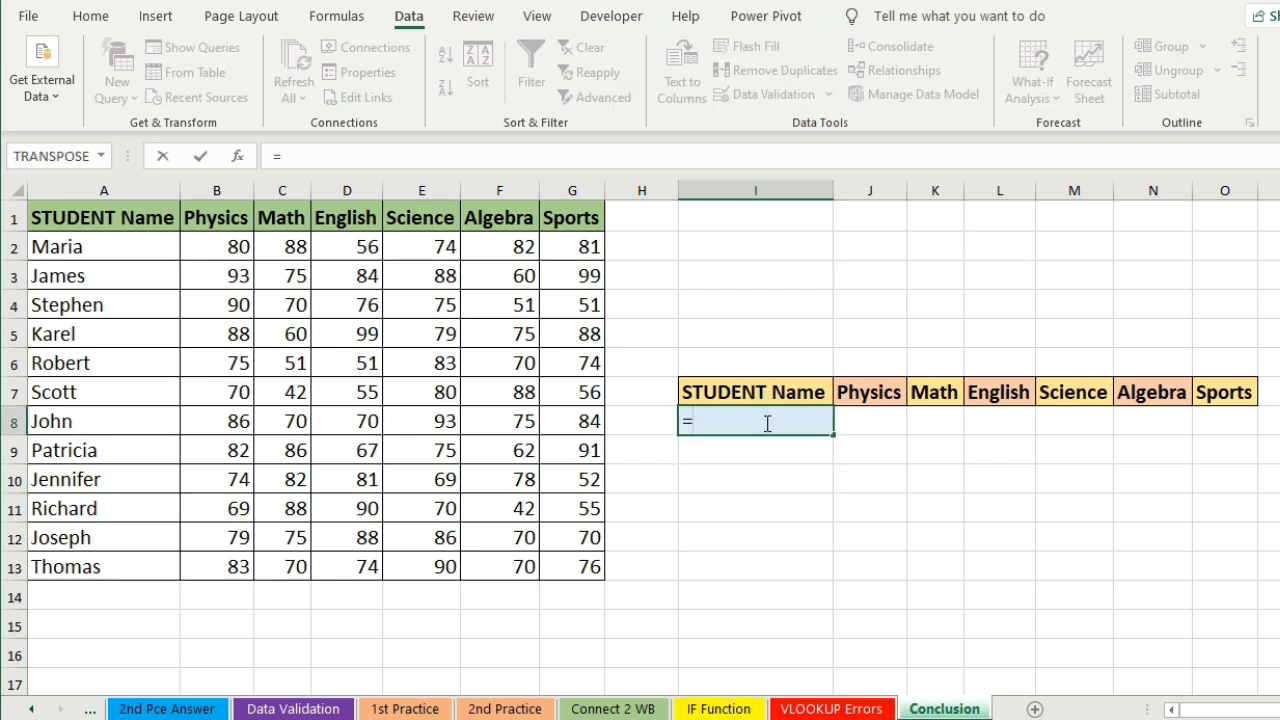
text(vloo)
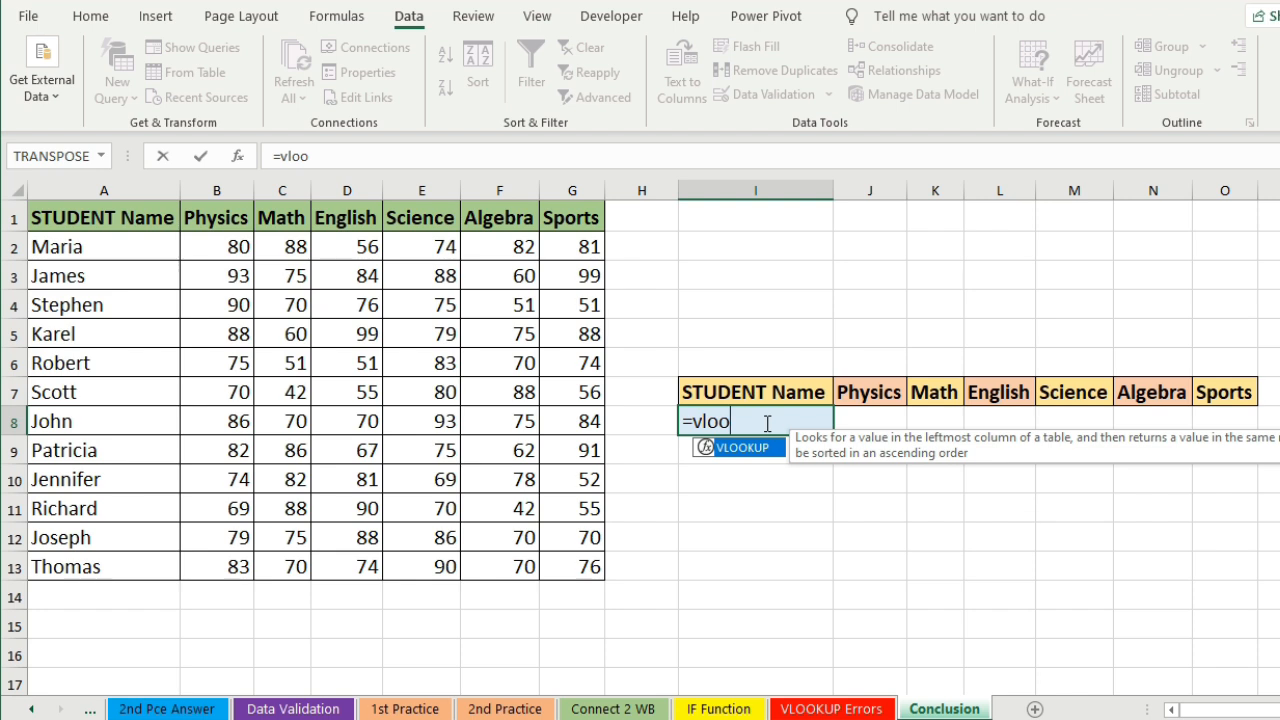
key(Tab)
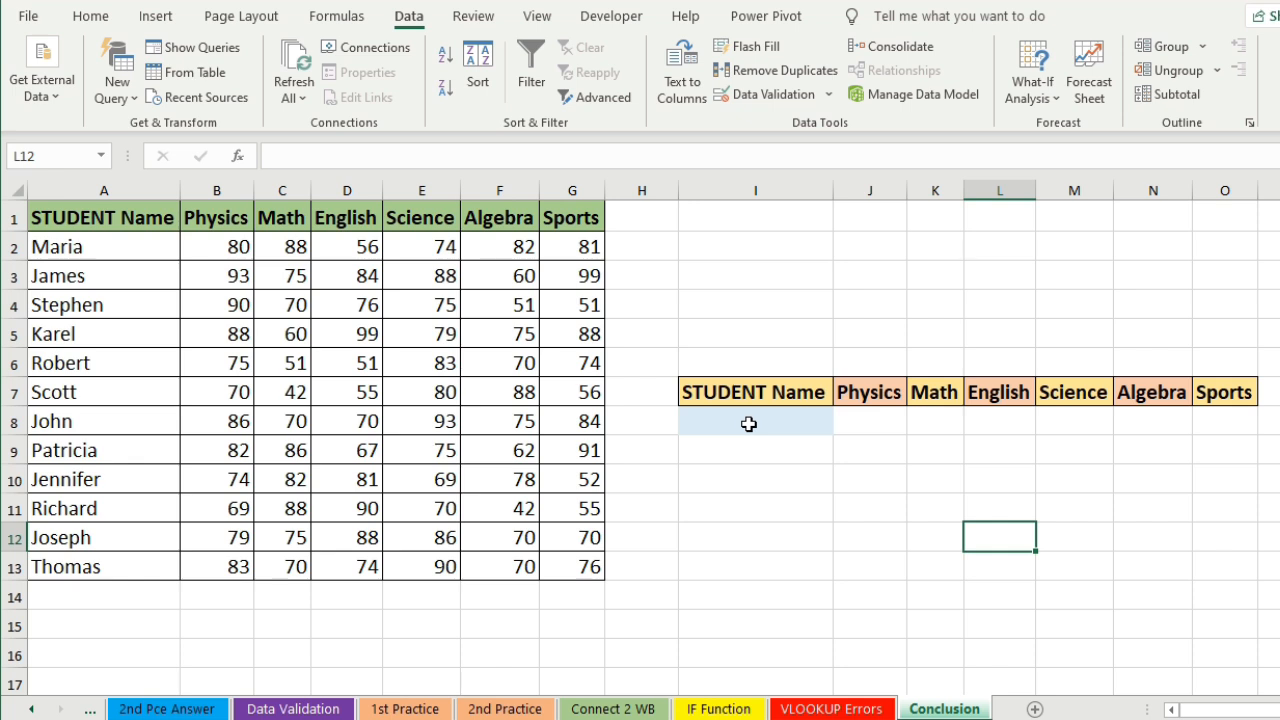
- Begin a VLOOKUP formula in the Physics result cell J8 with the student name cell I8 as the lookup value
click(873, 421)
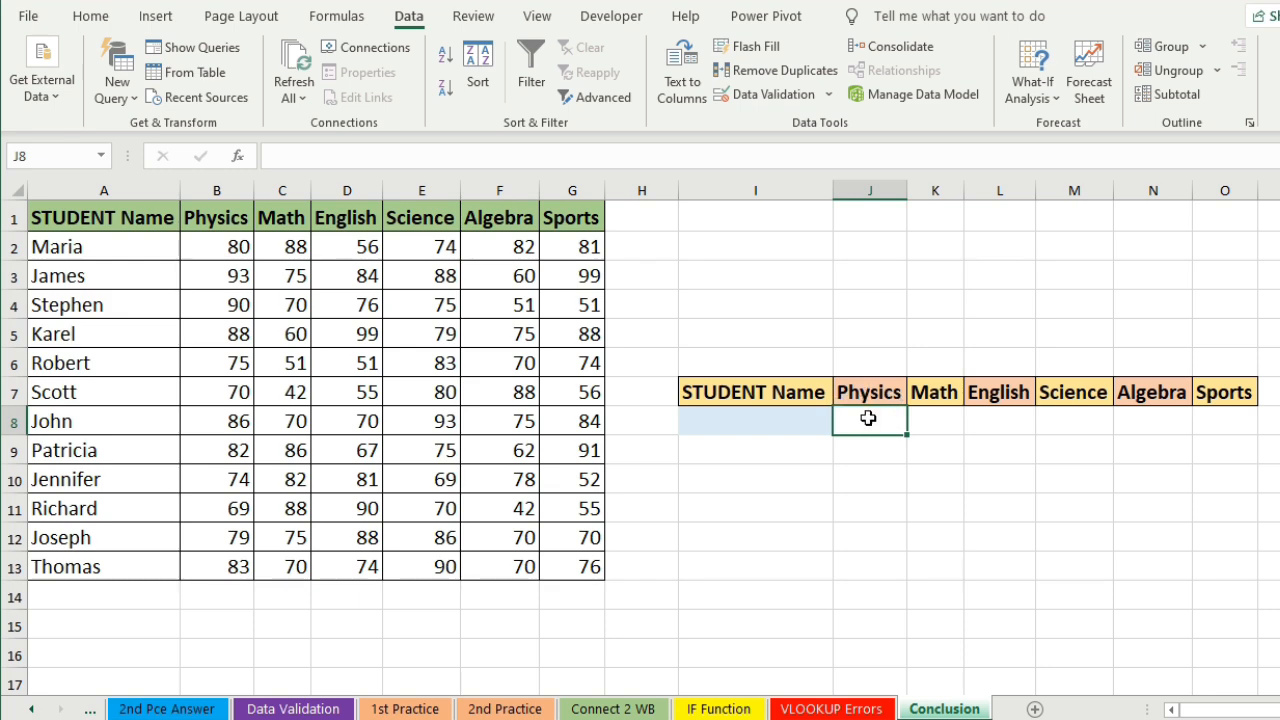
text(=)
text(v)
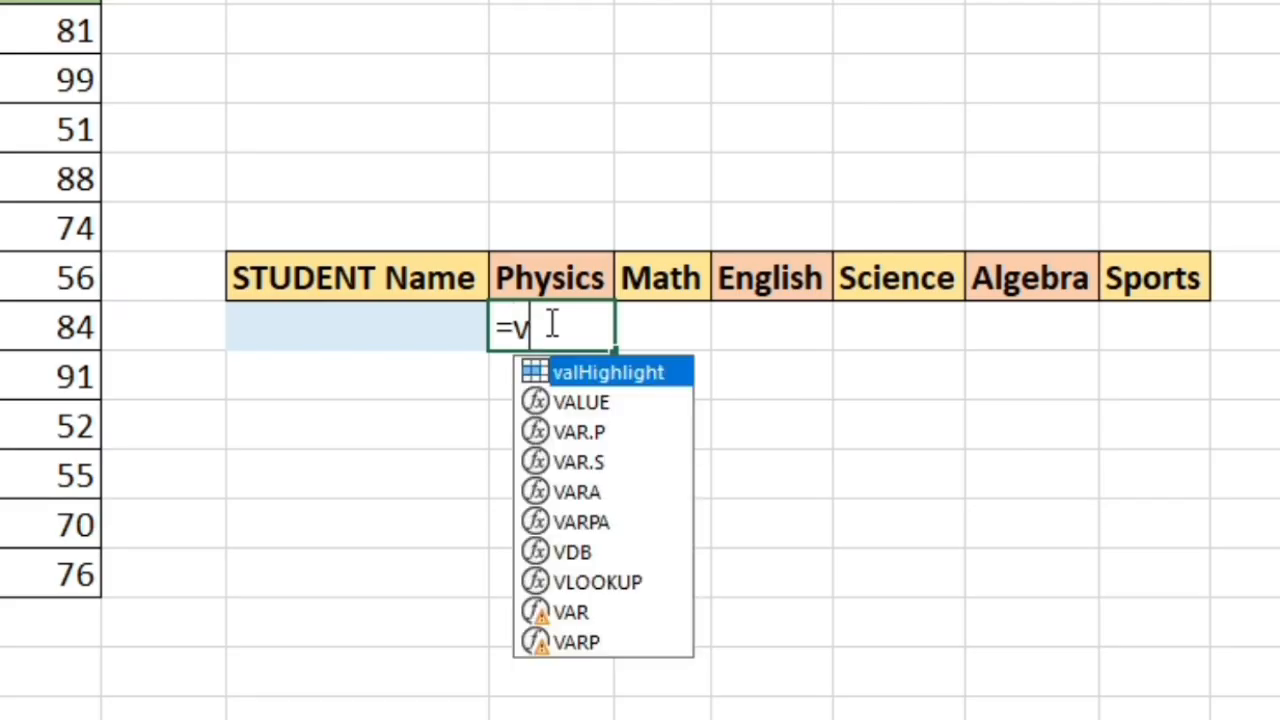
text(lookup)
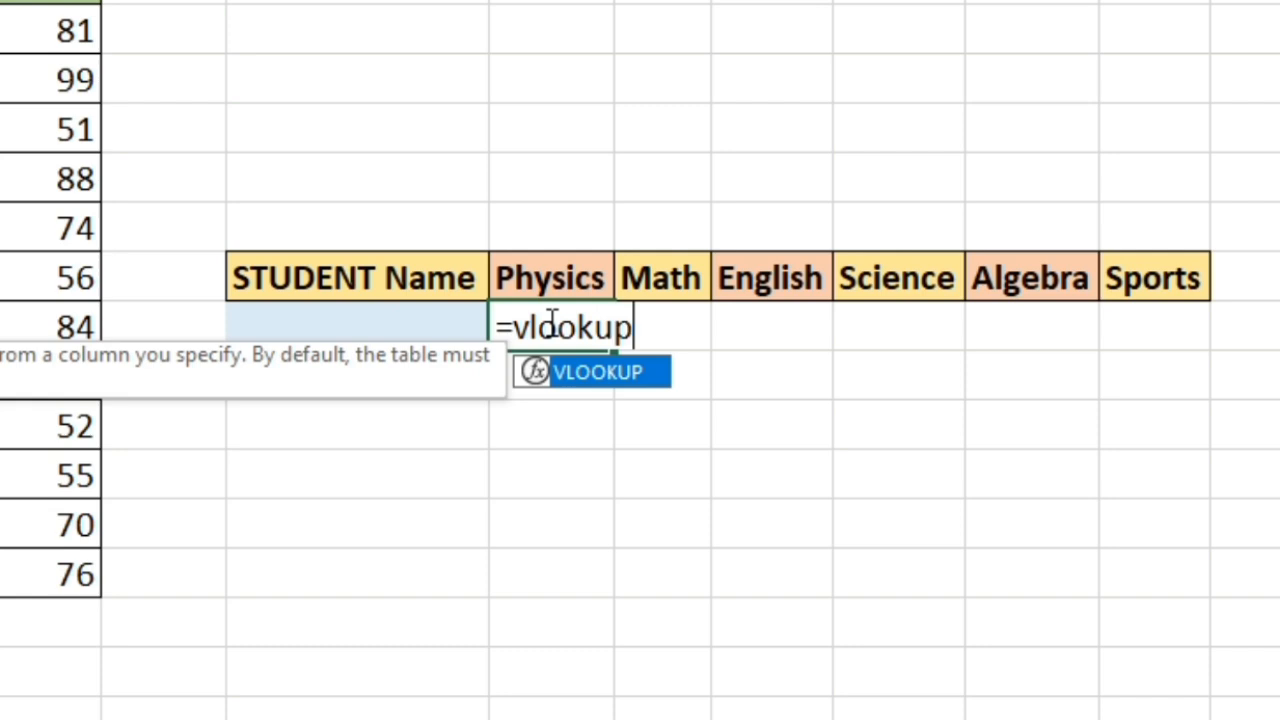
key(Tab)
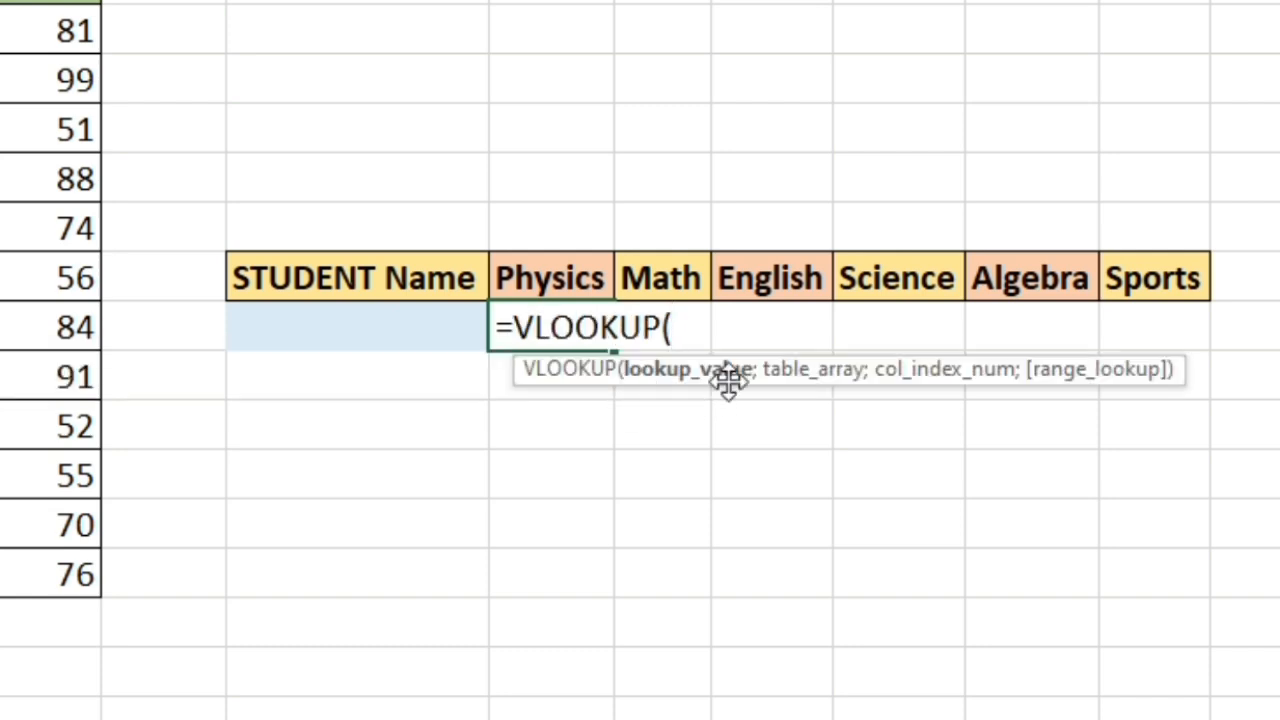
click(340, 325)
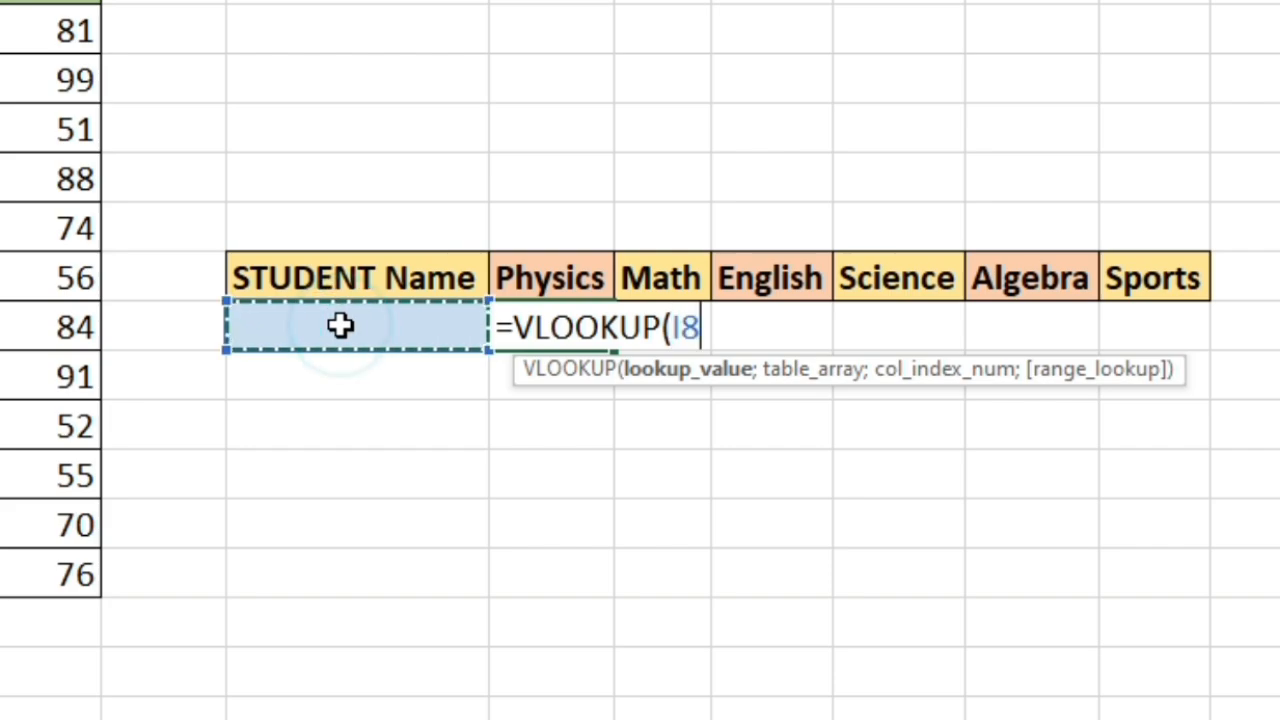
text(;)
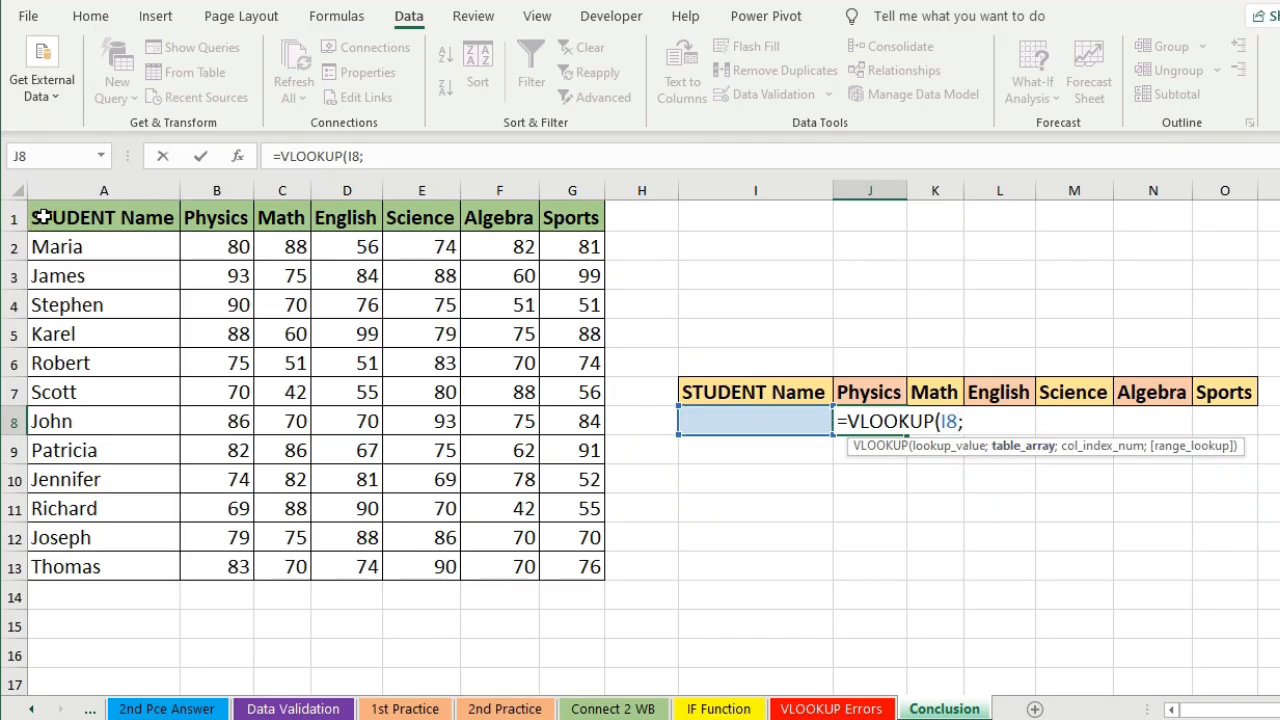
- Complete the Physics VLOOKUP with table array A1:G13, column index 2 and exact match FALSE, and enter it
drag(40, 215, 592, 568)
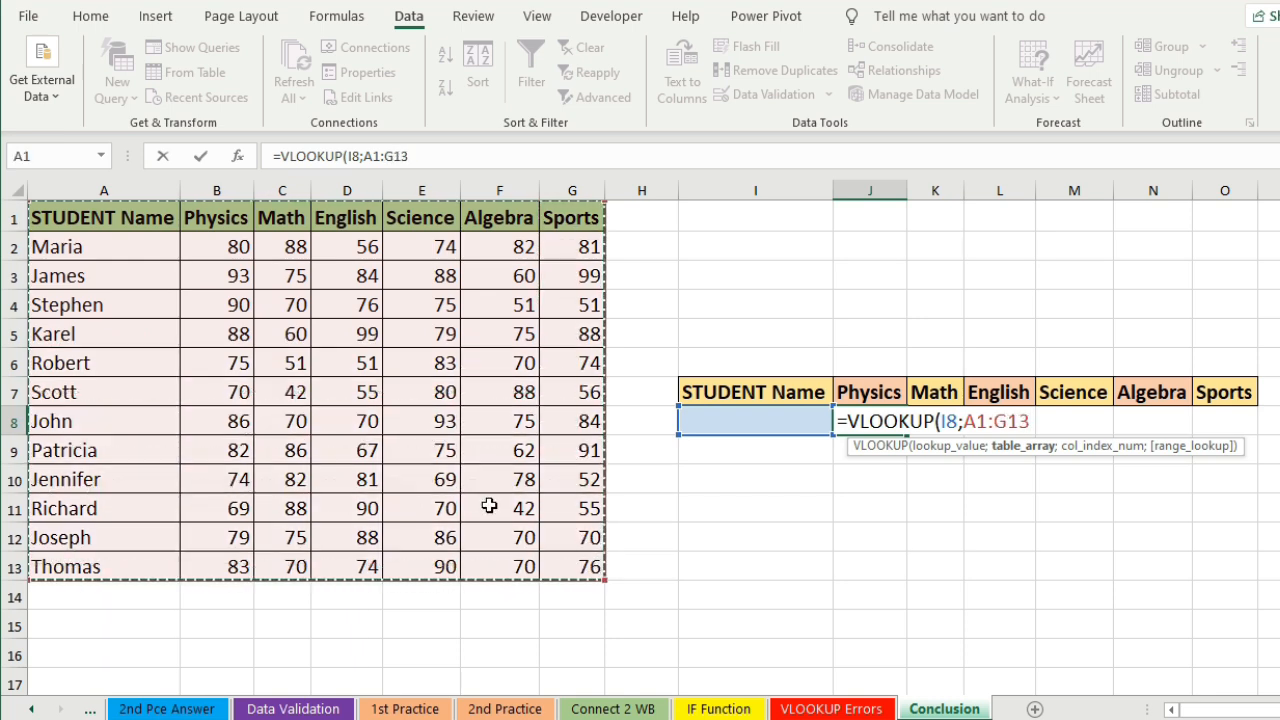
text(;)
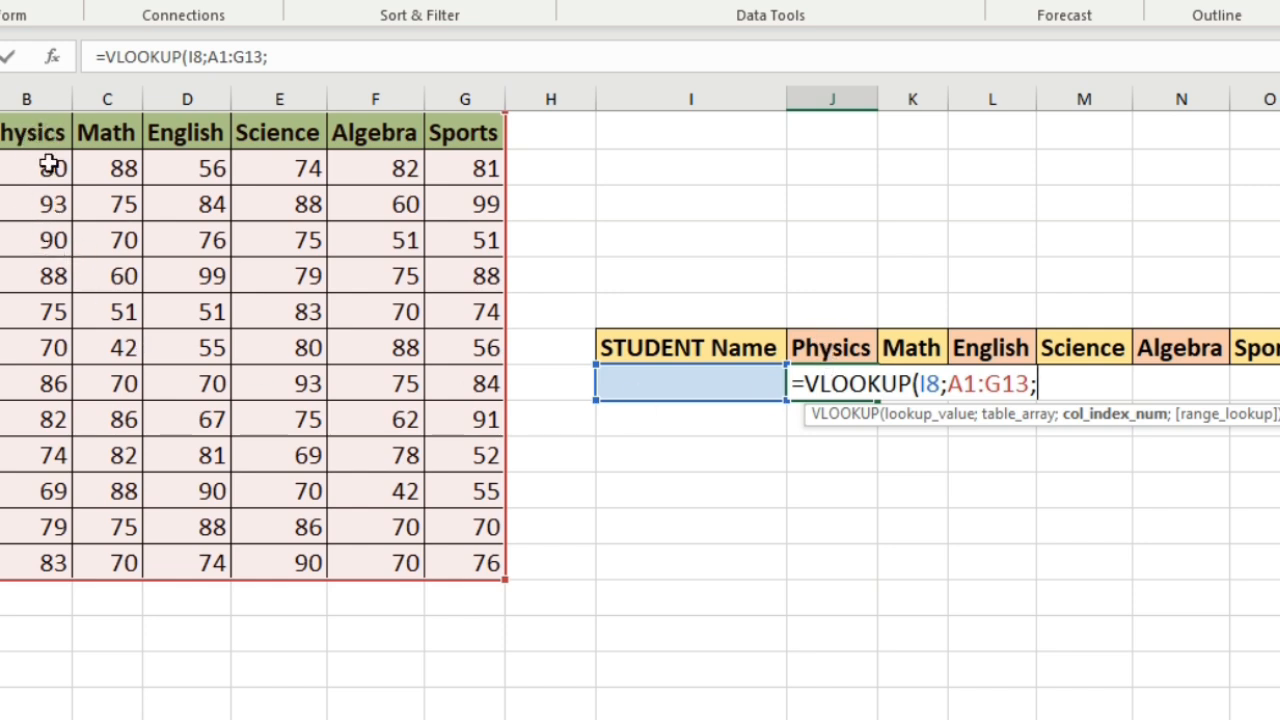
text(2;)
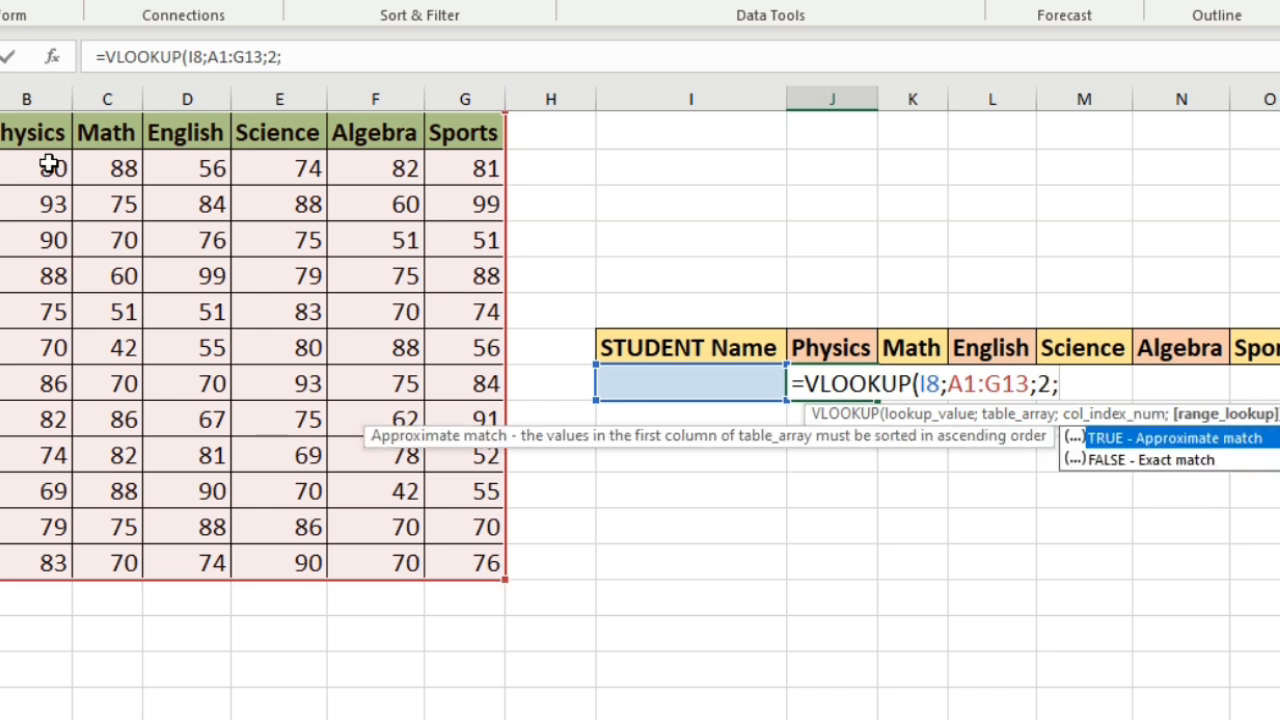
key(Down)
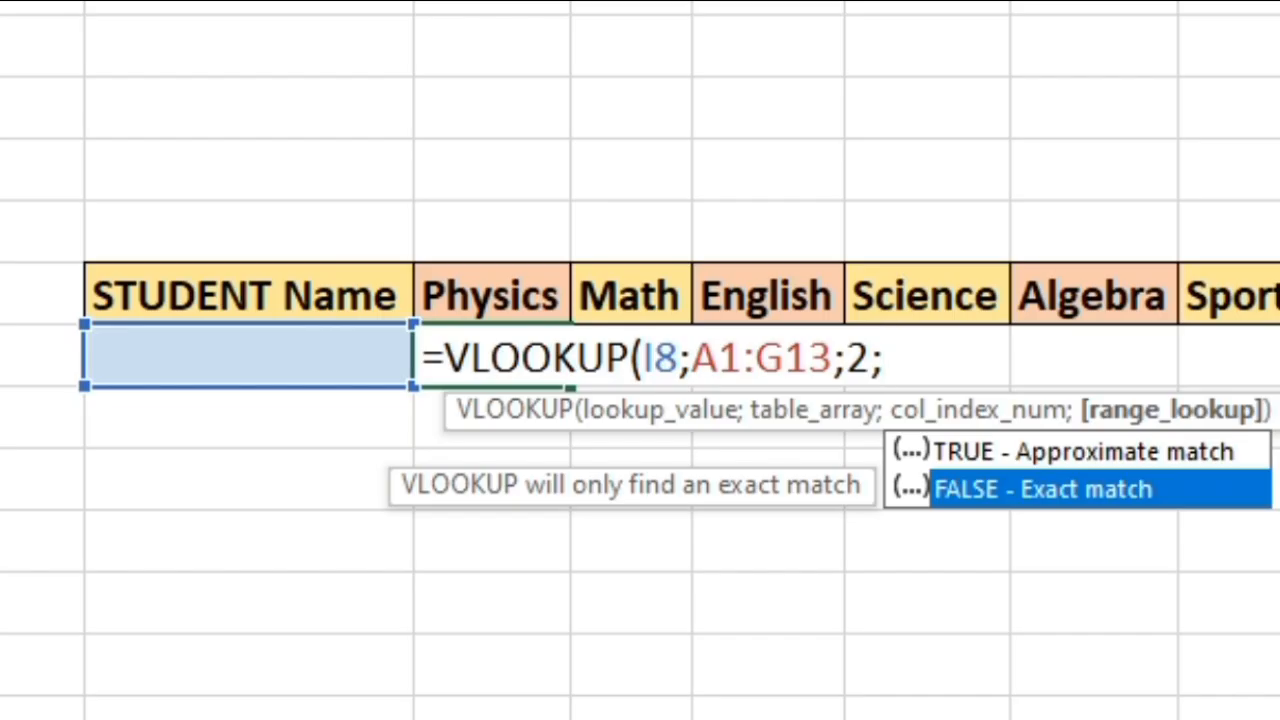
key(Tab)
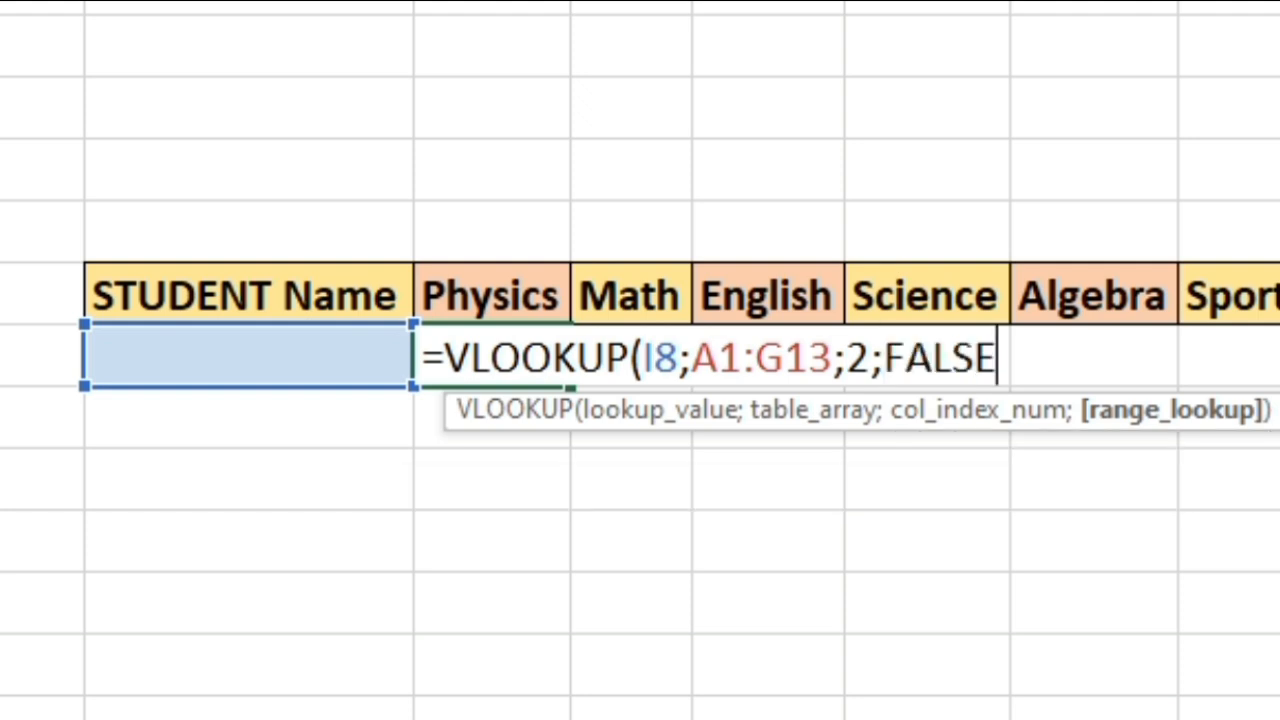
text())
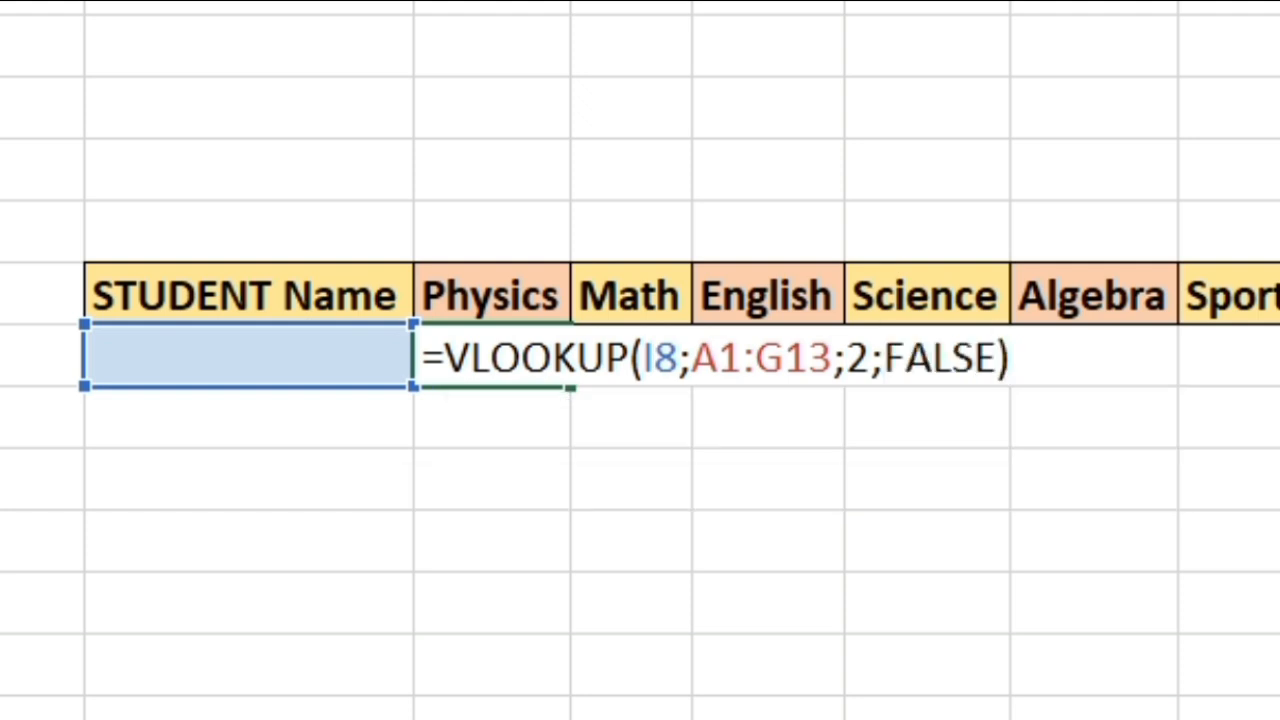
key(Return)
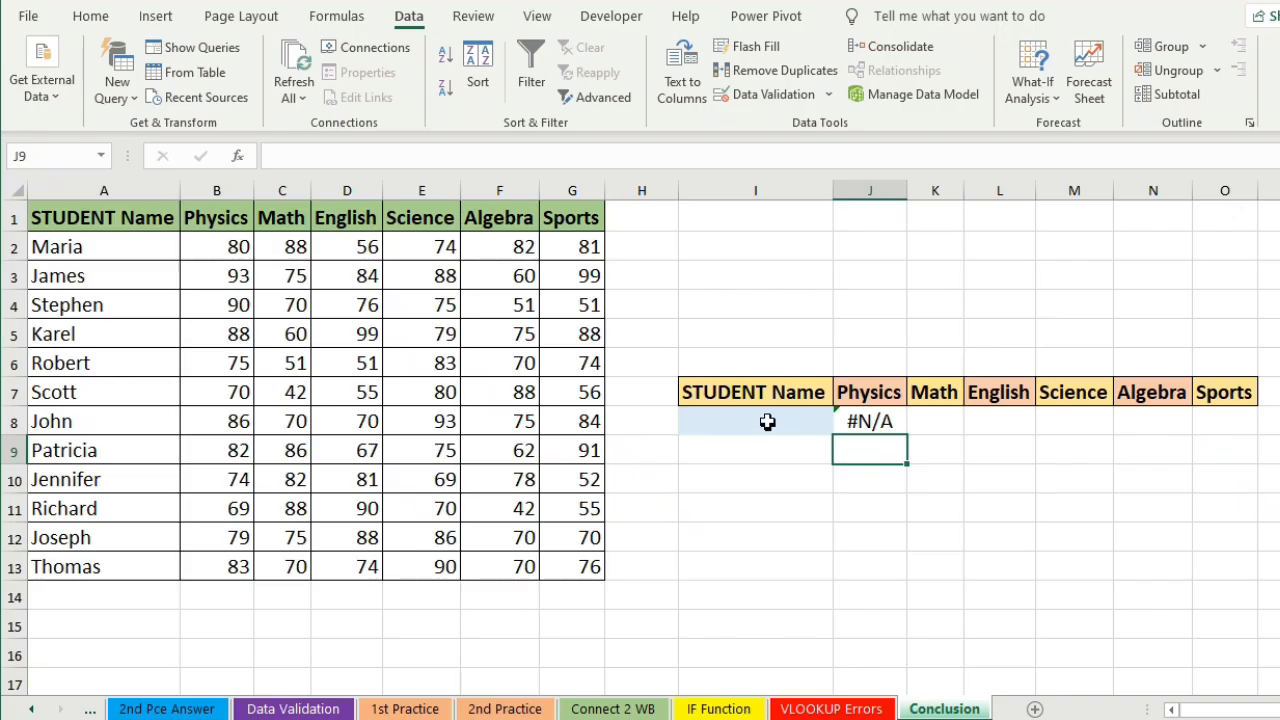
- Start wrapping the Physics VLOOKUP formula in J8 in an IF function with the logical test I8=""
click(763, 417)
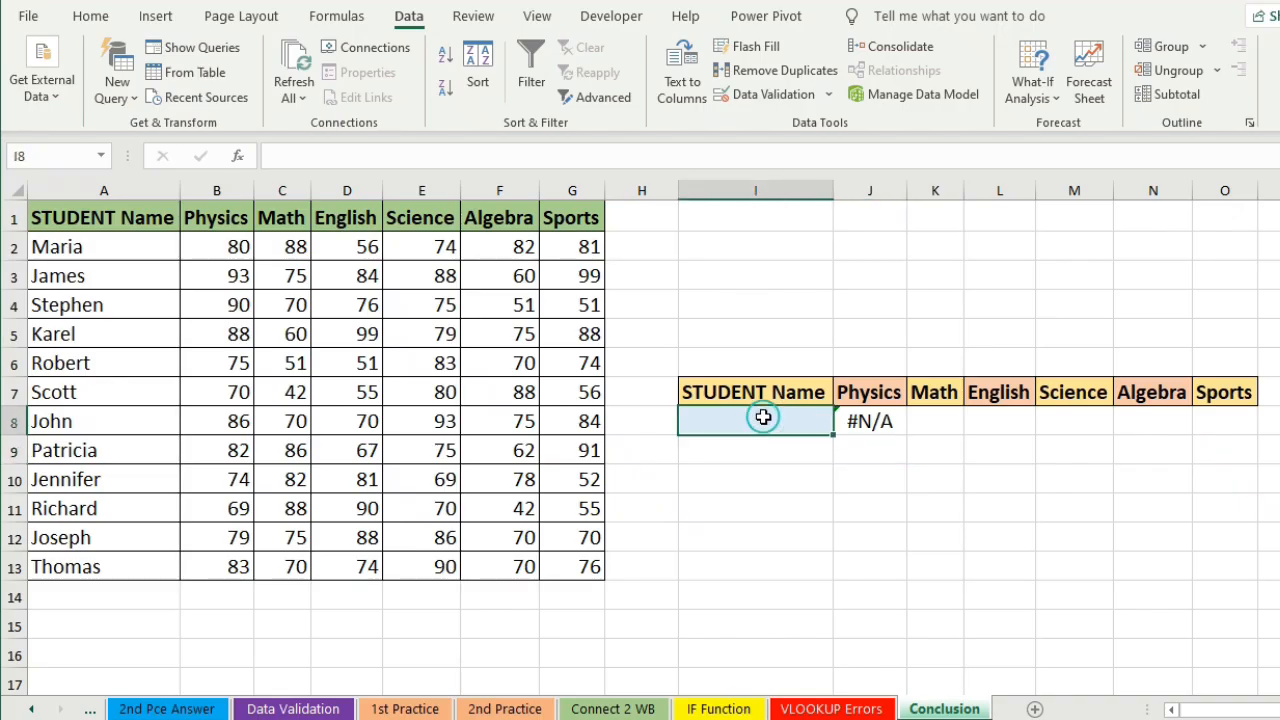
click(875, 424)
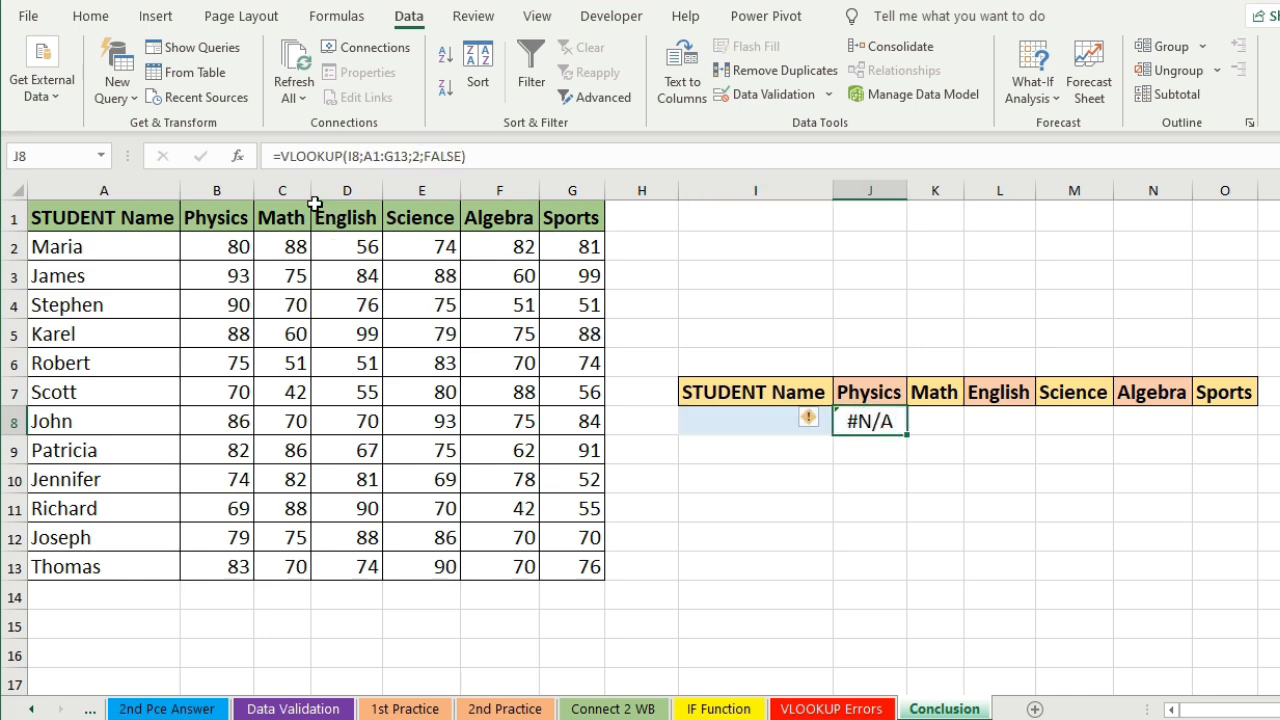
click(280, 156)
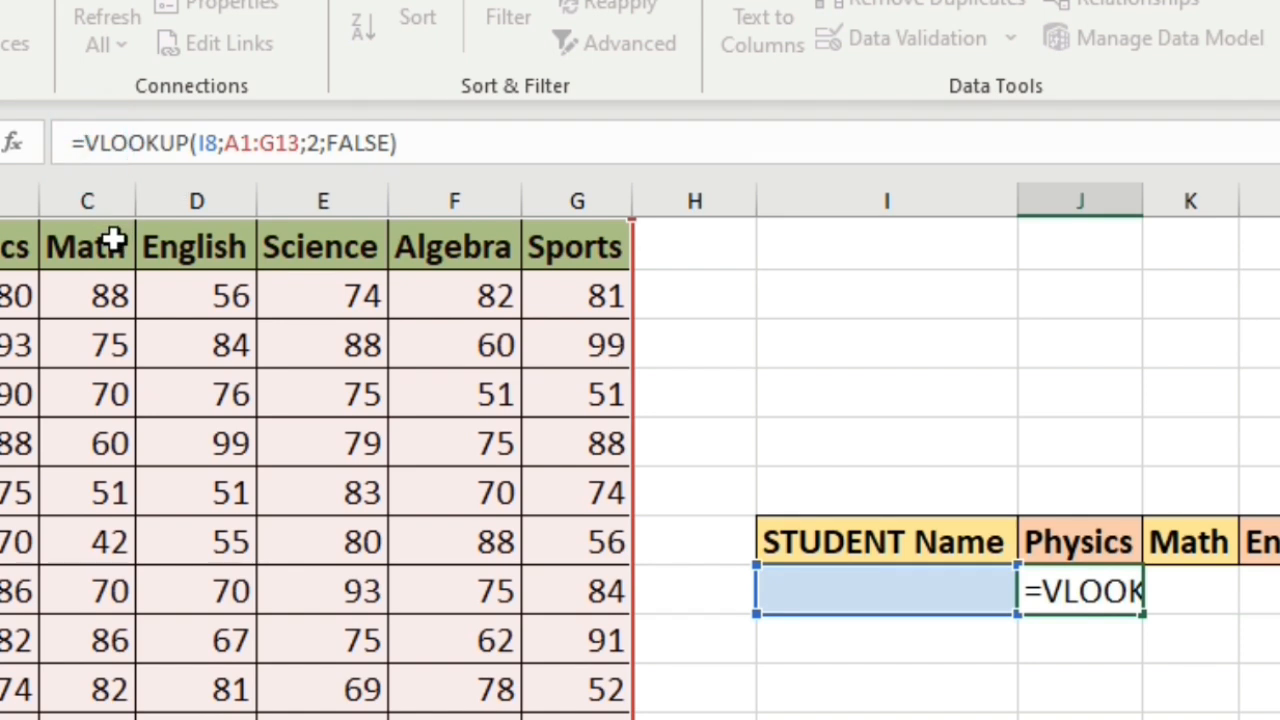
text(if)
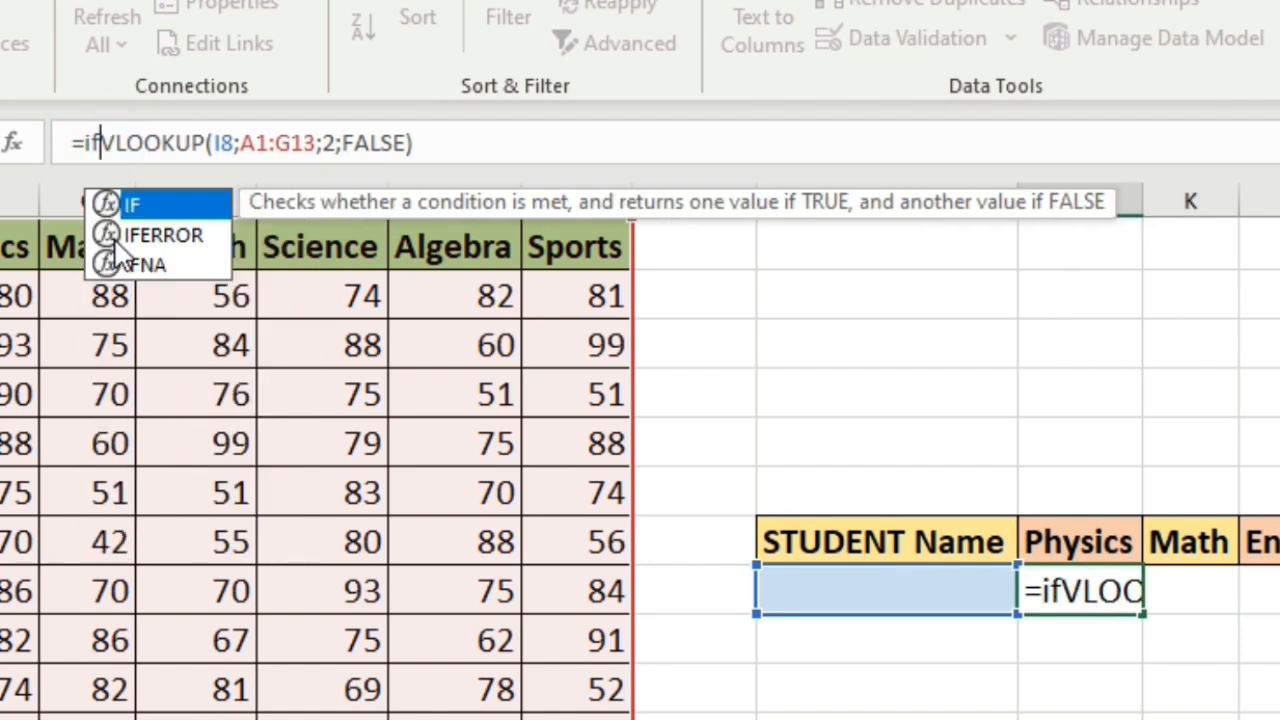
key(Tab)
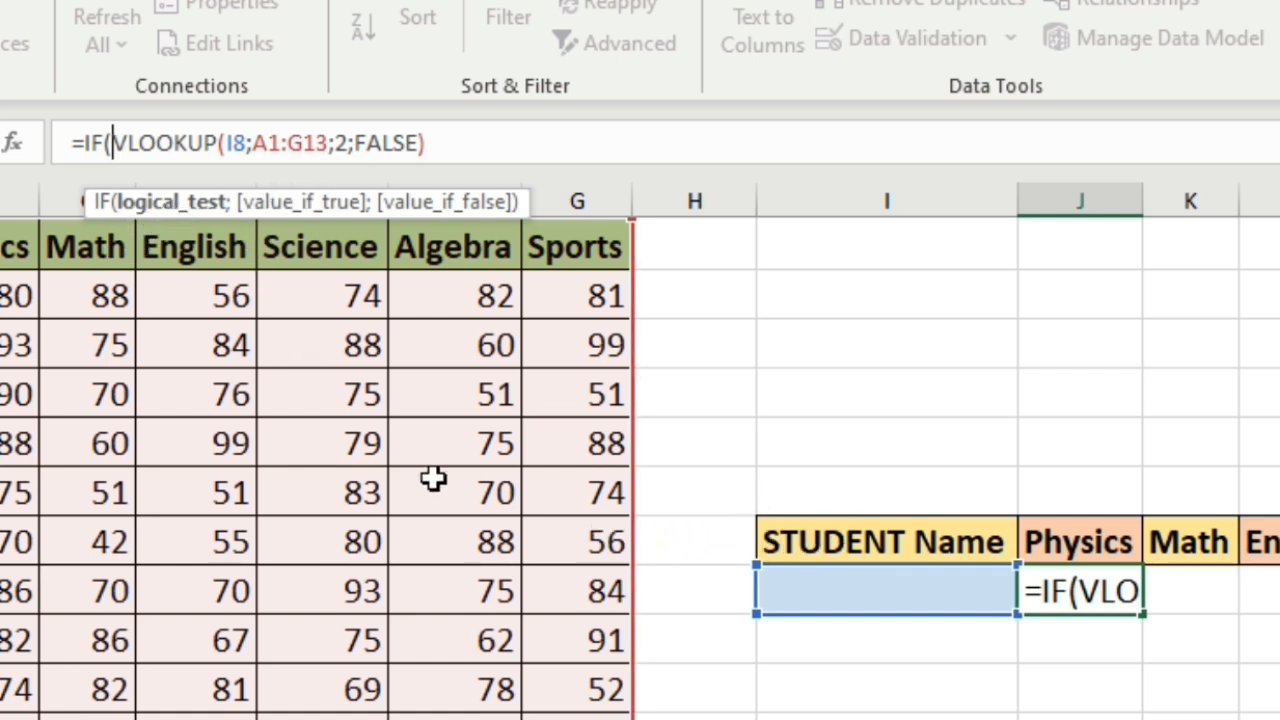
click(847, 590)
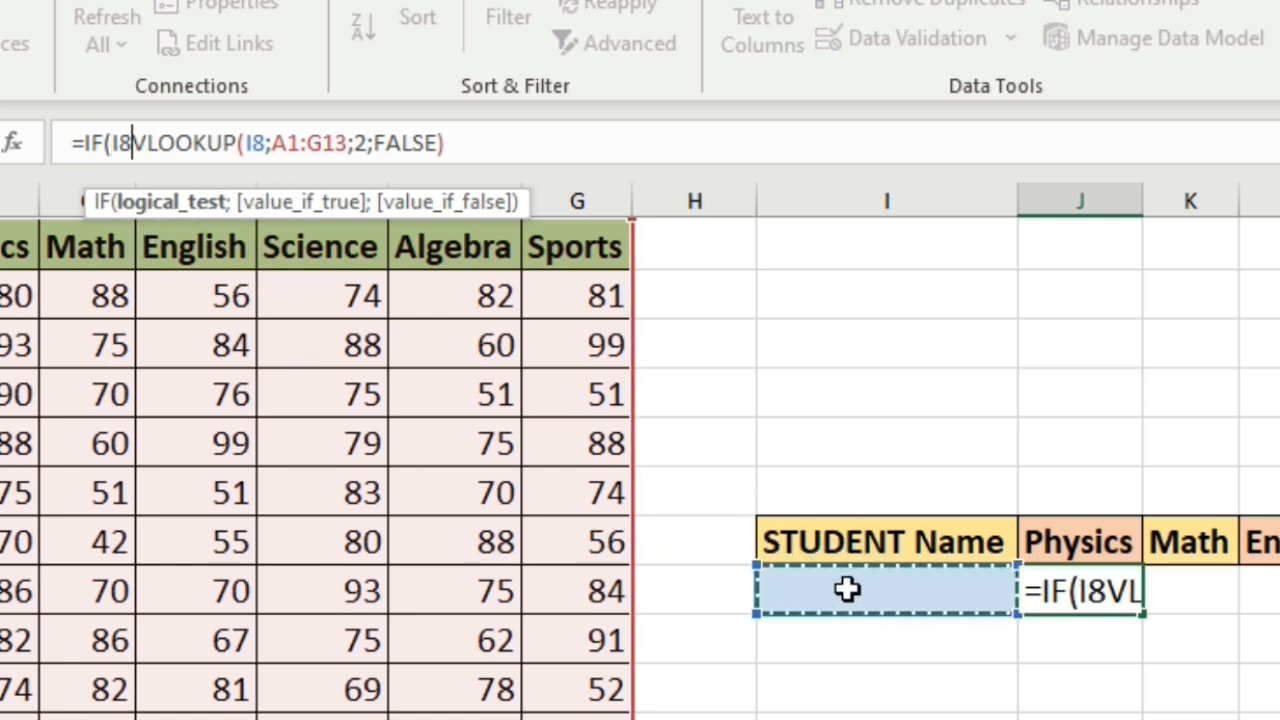
text(=)
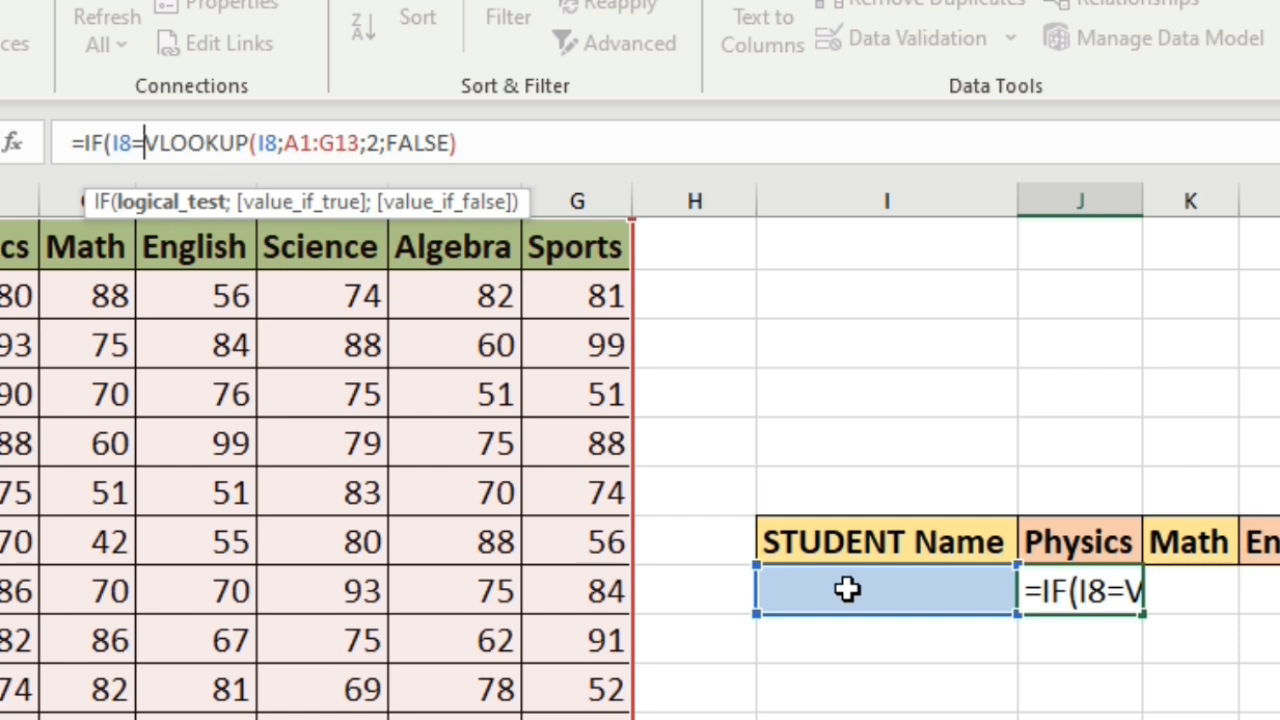
text("")
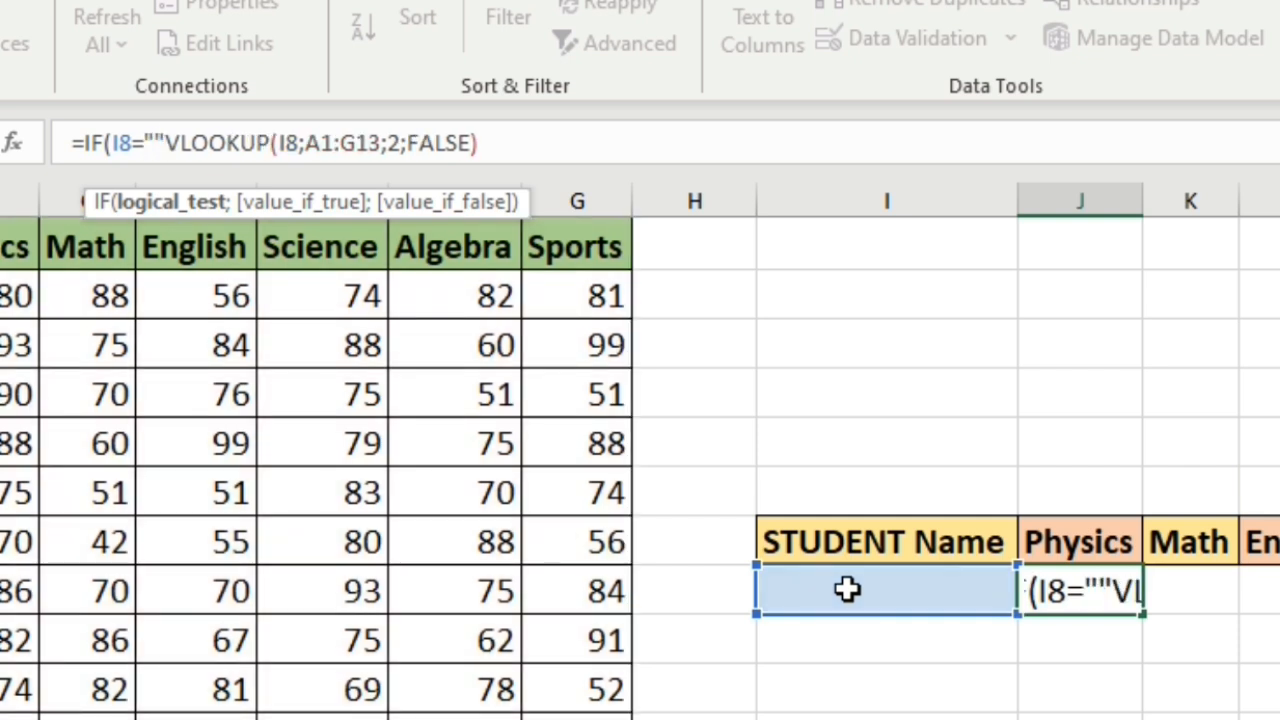
- Complete the Physics IF formula with "" as the value if true and the existing VLOOKUP as the value if false, and enter it
text(;)
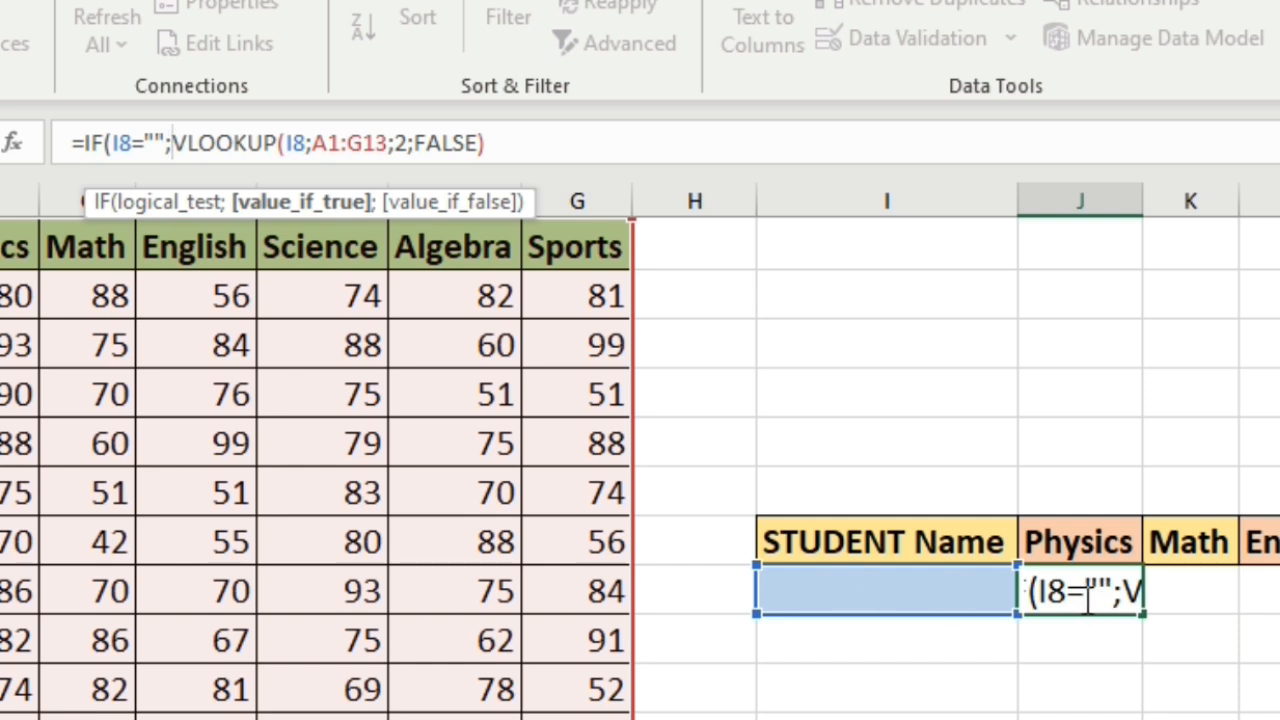
text("")
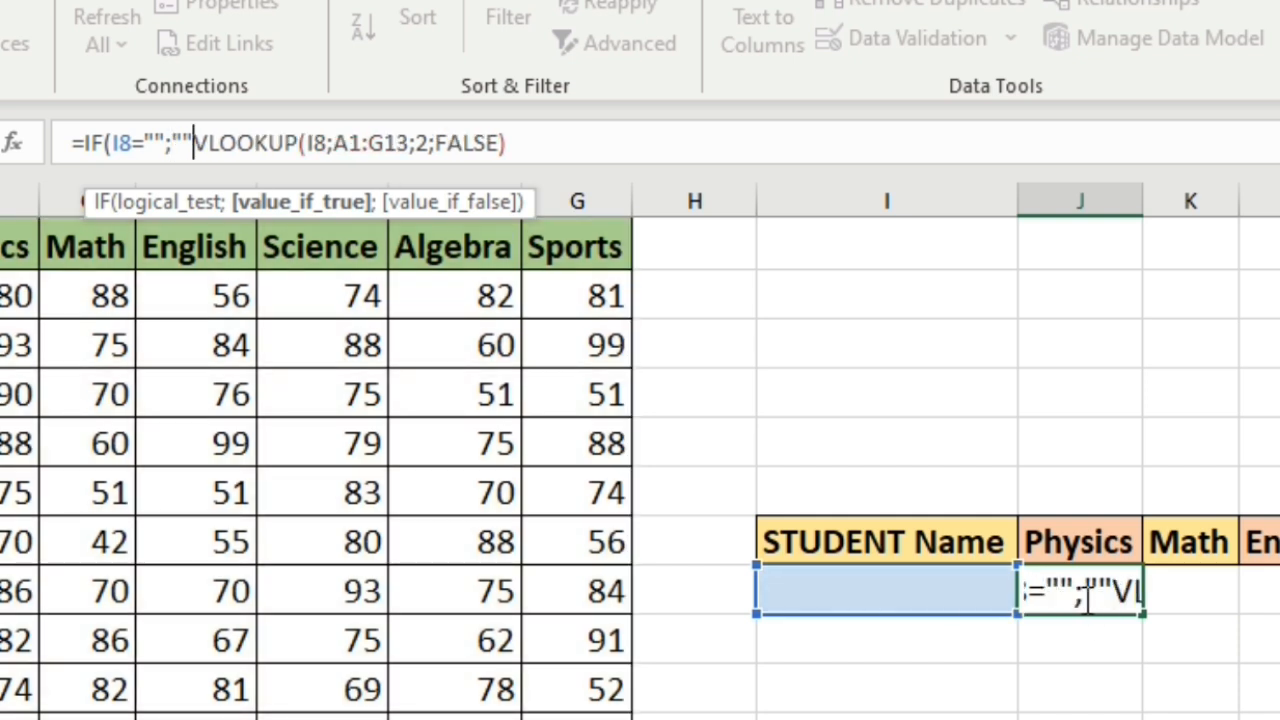
text(;)
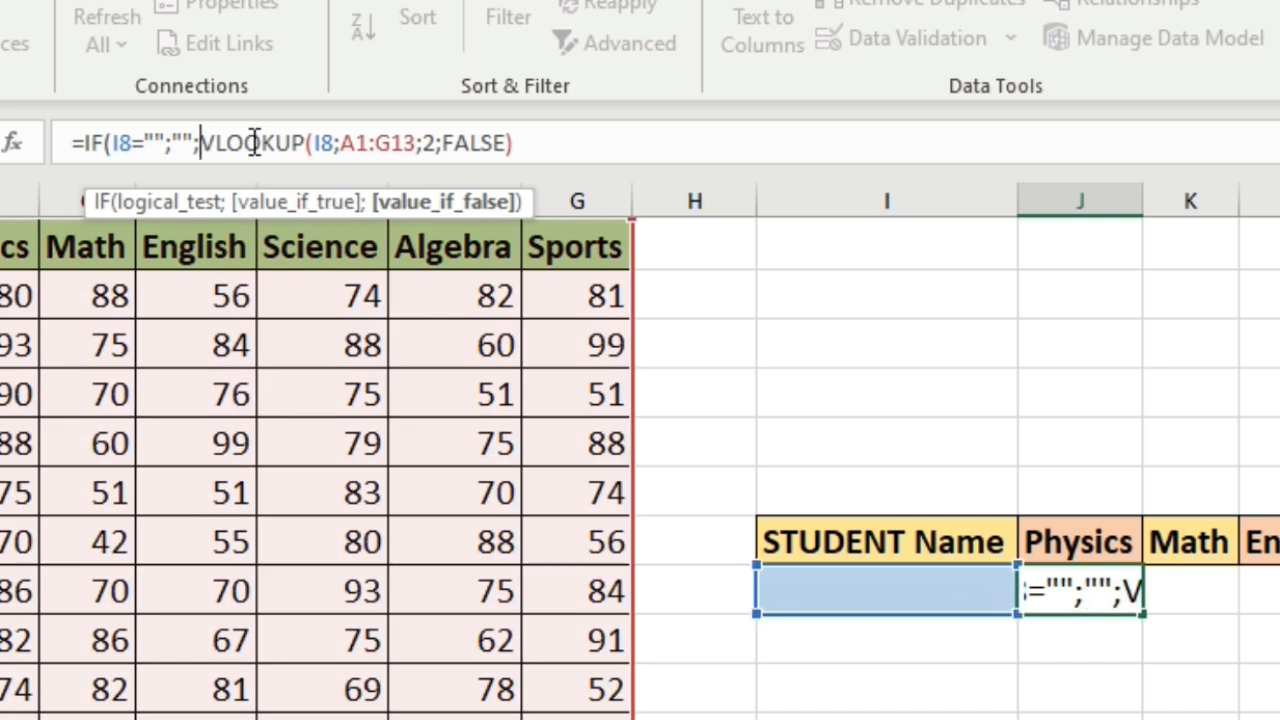
click(541, 137)
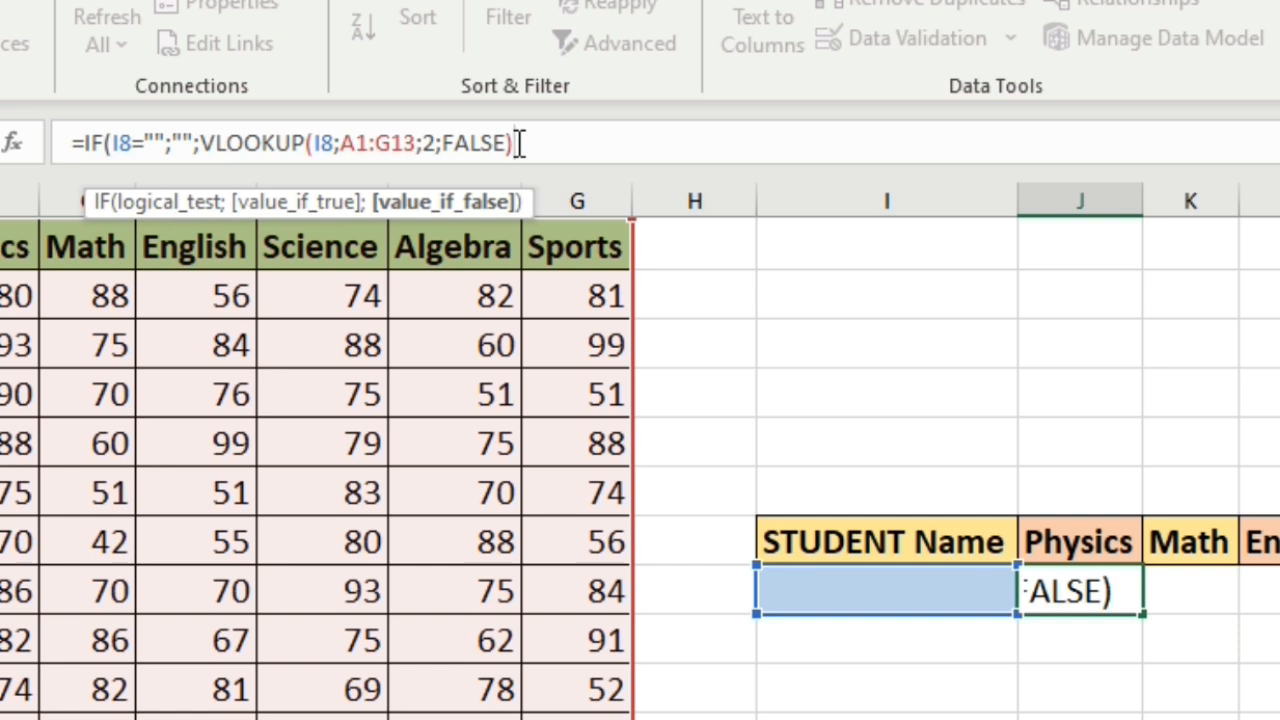
text())
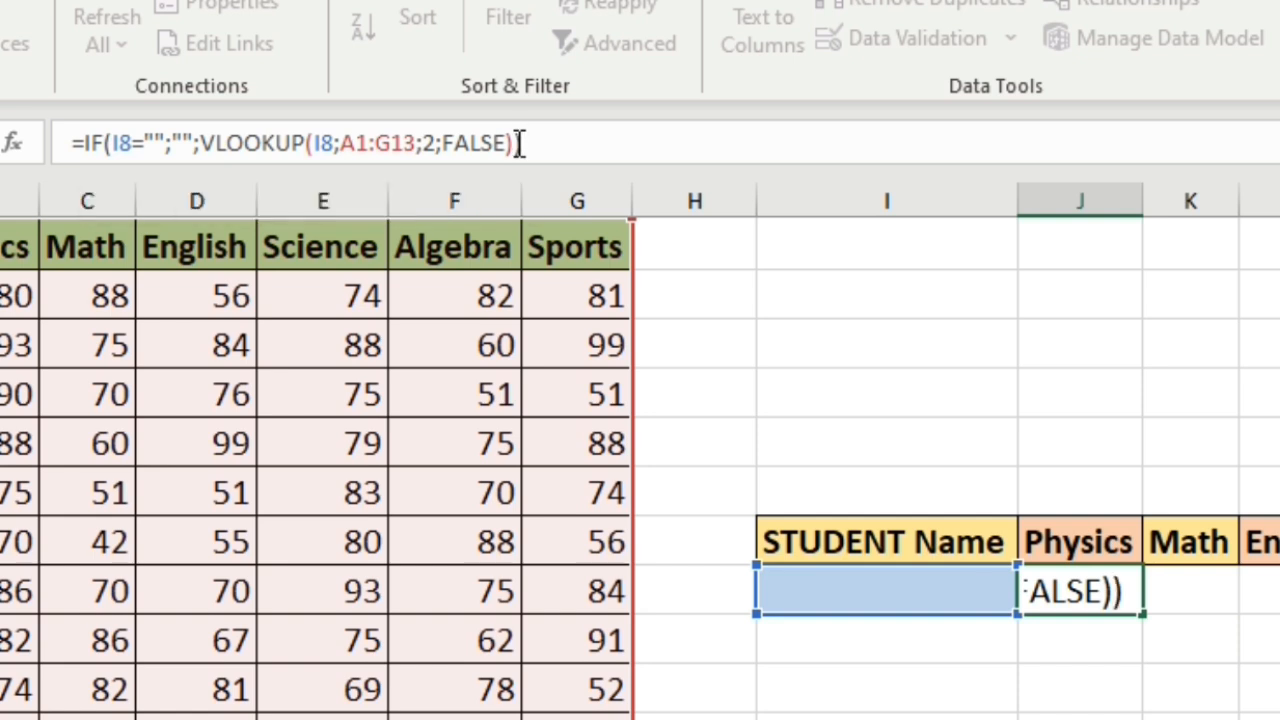
key(Return)
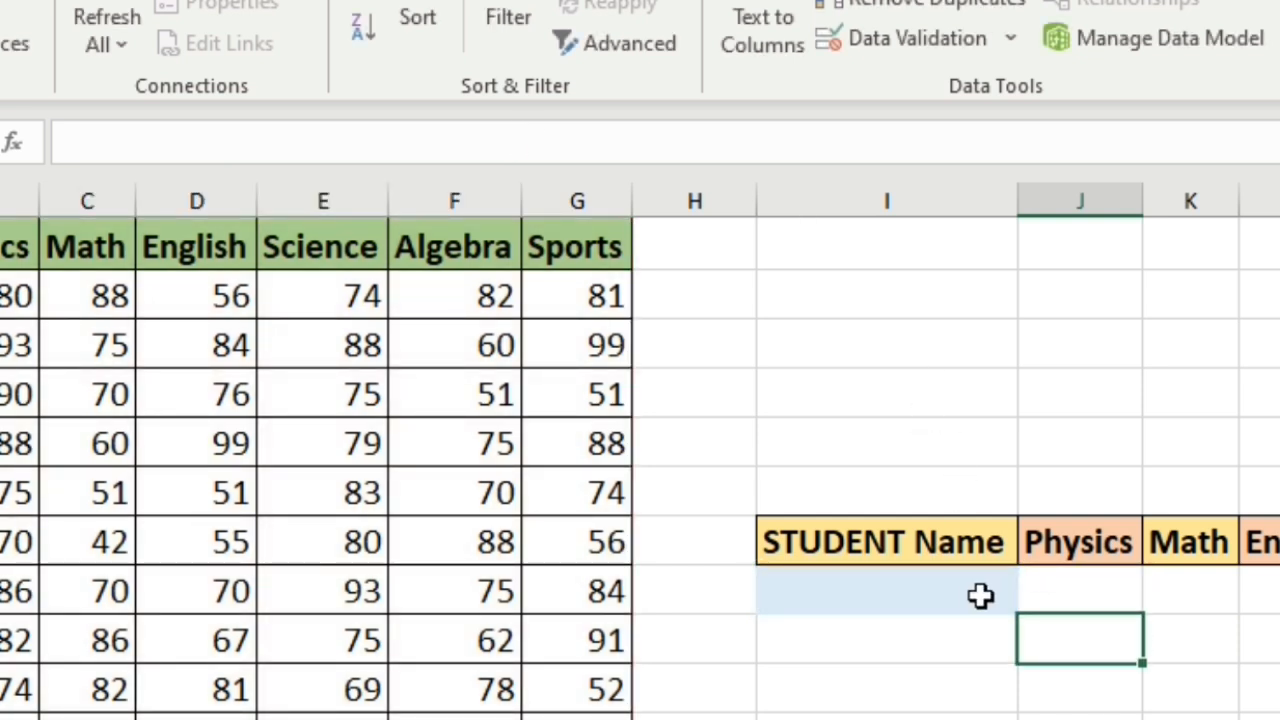
click(1056, 596)
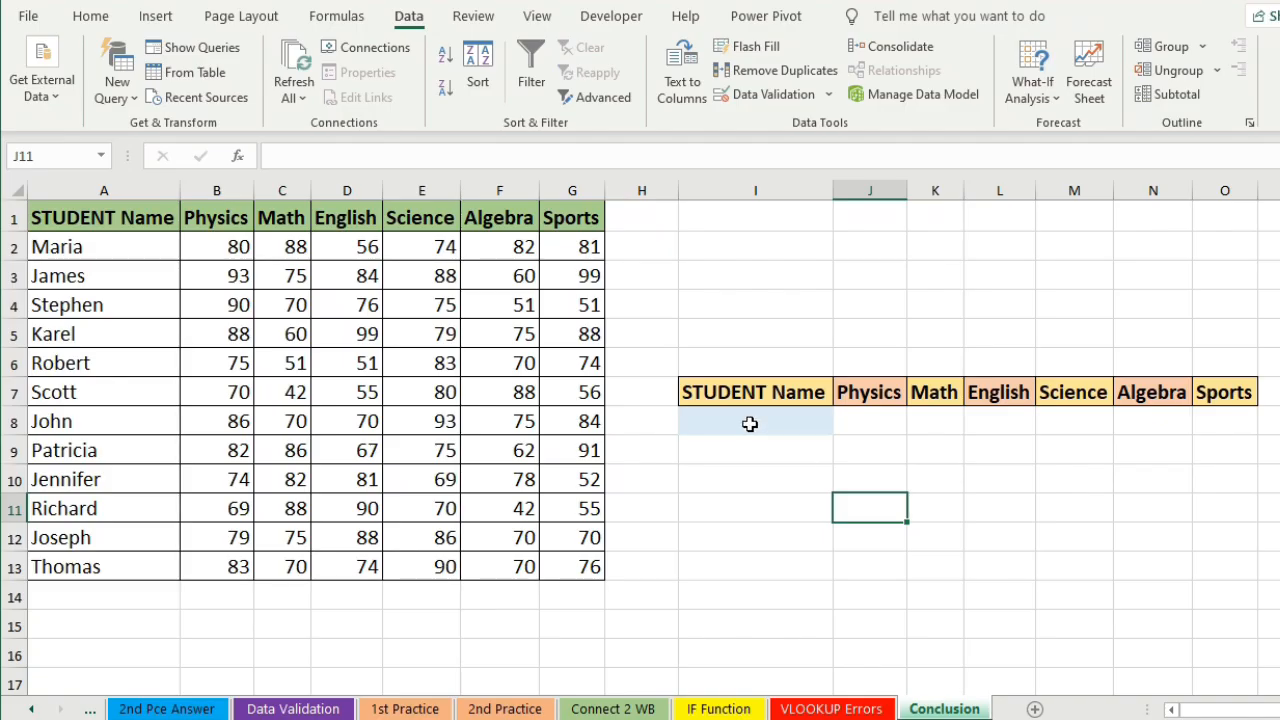
- Enter the student name from A7 of the marks table into I8 and check the Physics formula in J8
click(749, 424)
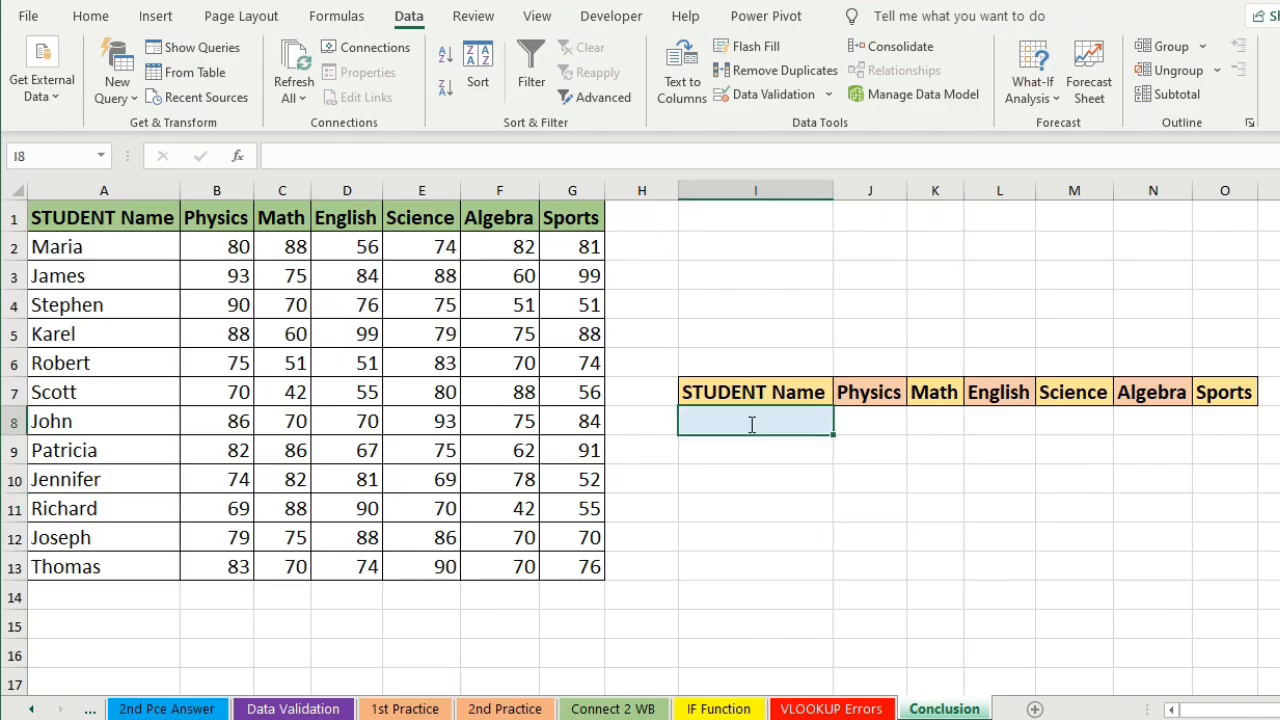
text(Scott)
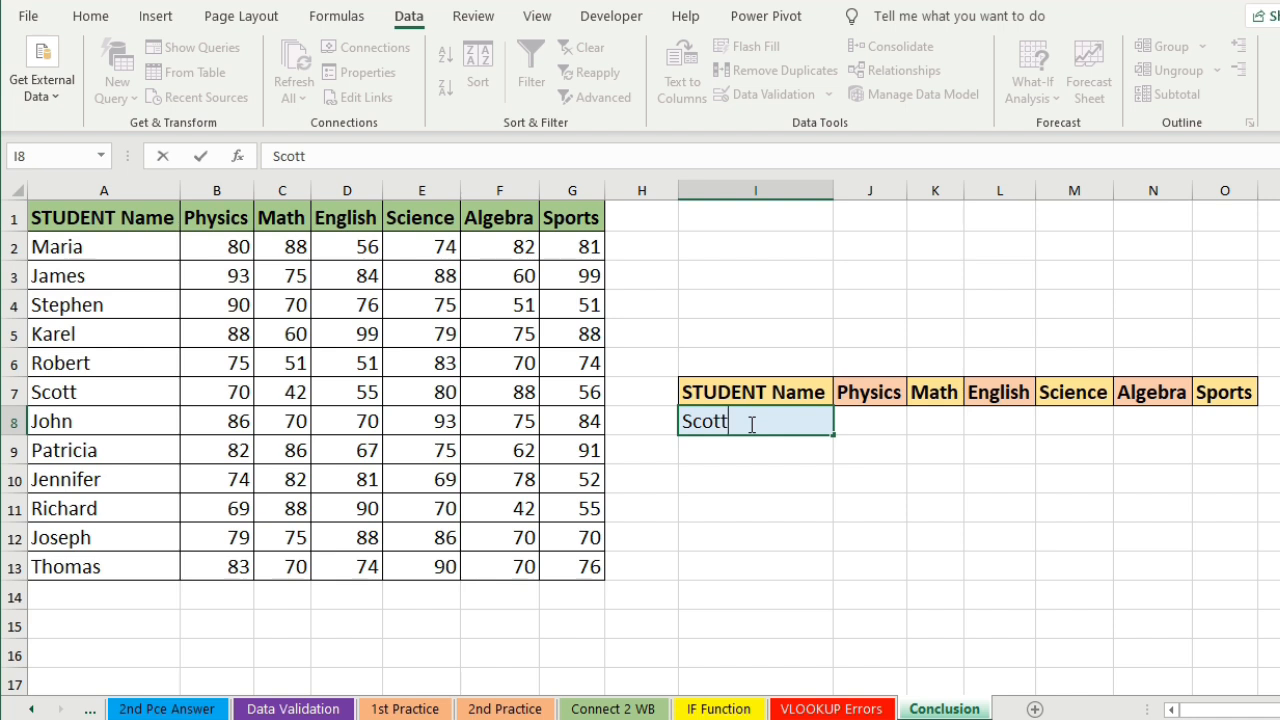
key(Return)
click(1025, 520)
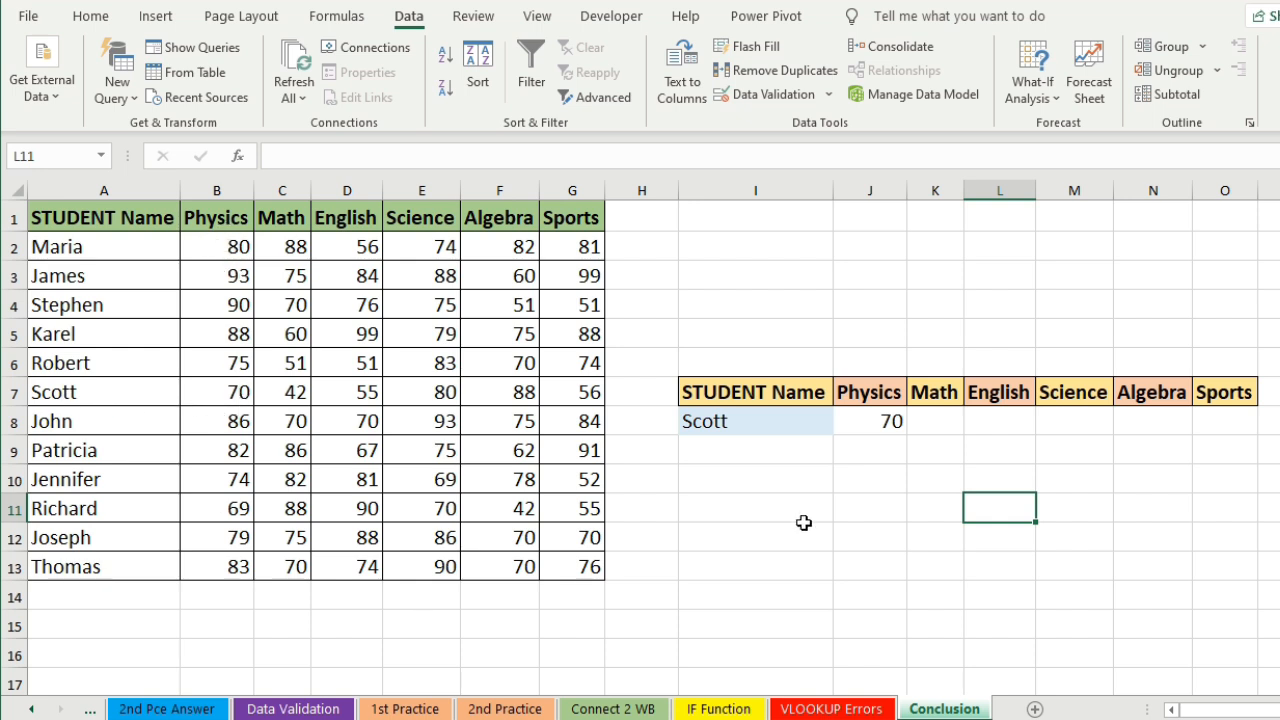
click(857, 420)
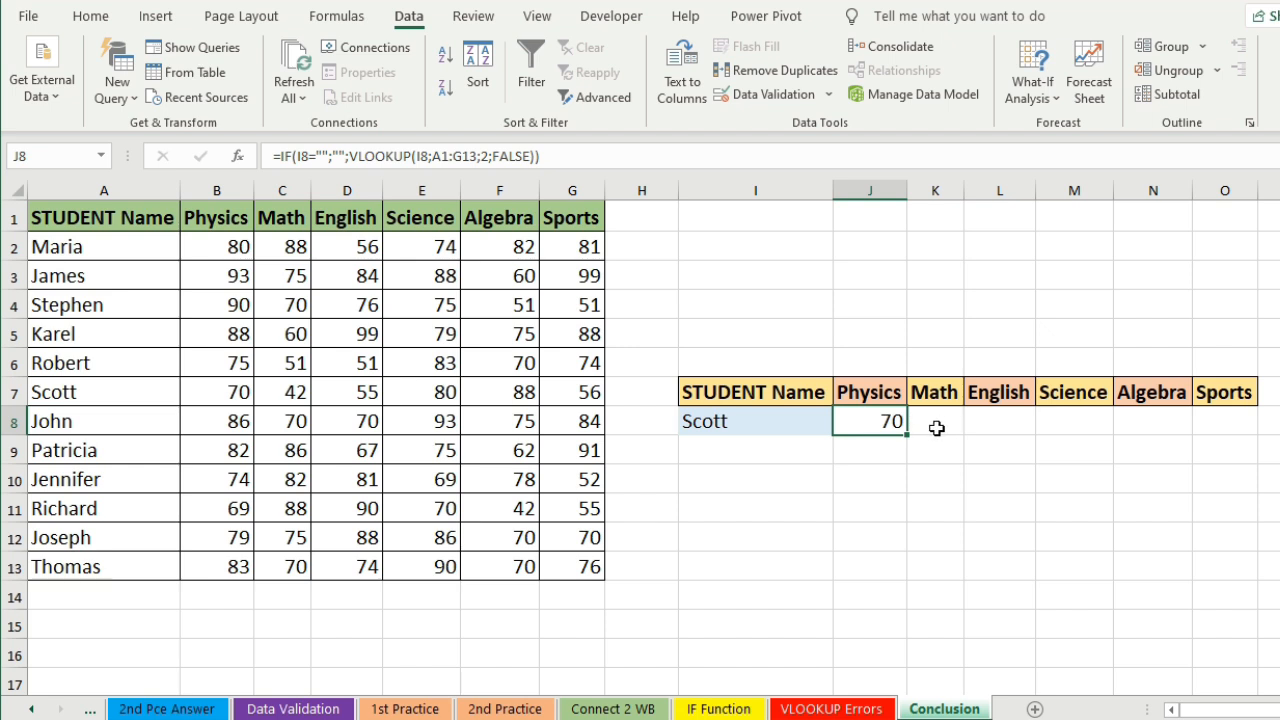
click(929, 423)
click(934, 534)
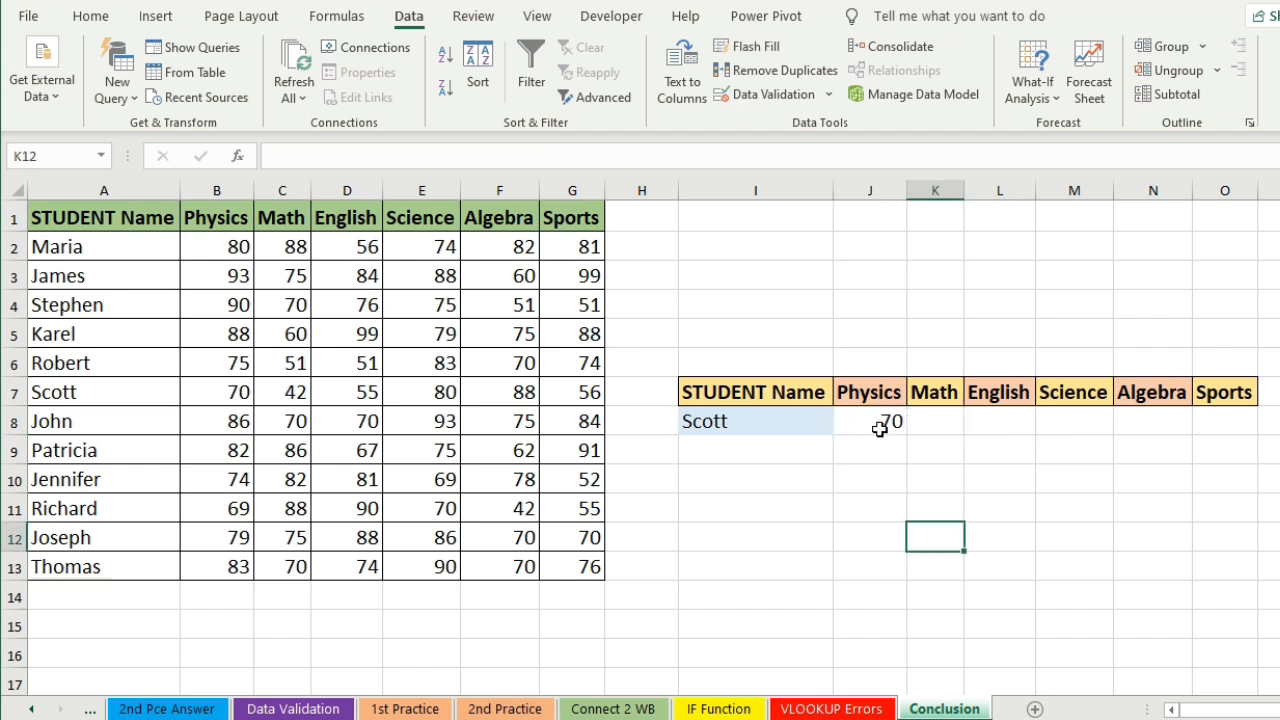
click(880, 425)
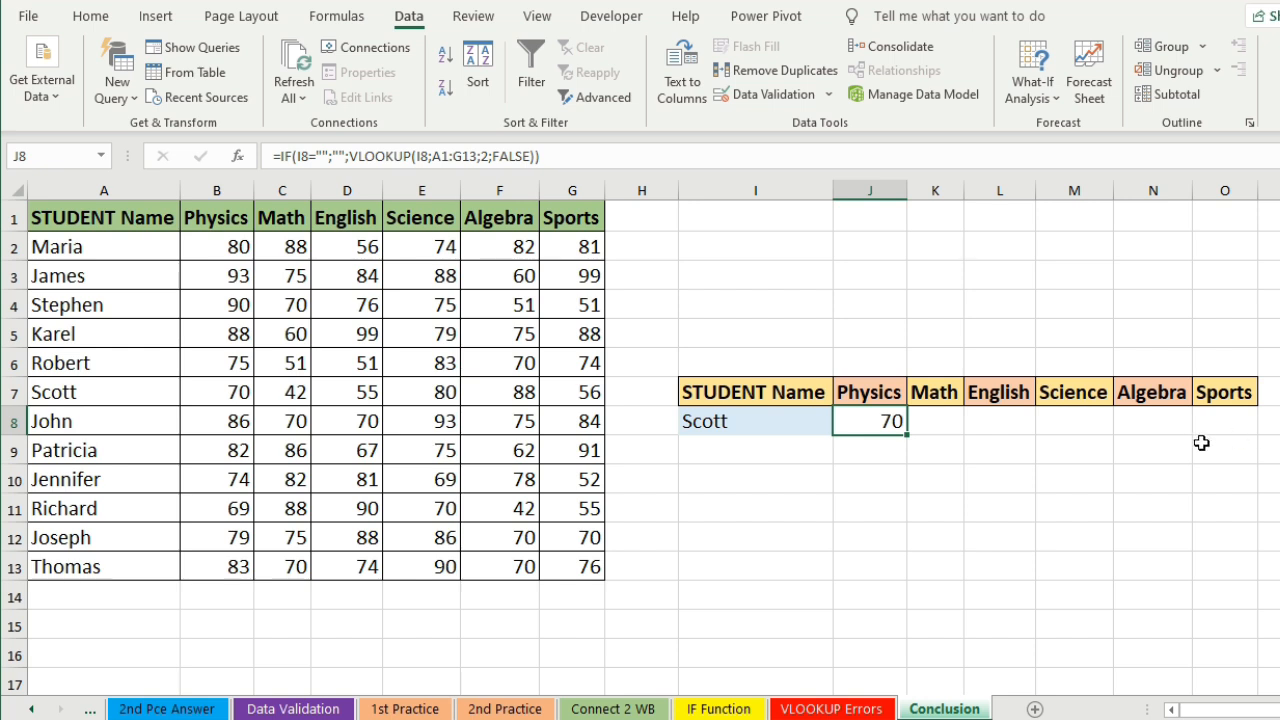
- Begin an IF formula in the Math result cell K8 with the test I8="" and "" as the value if true
click(933, 423)
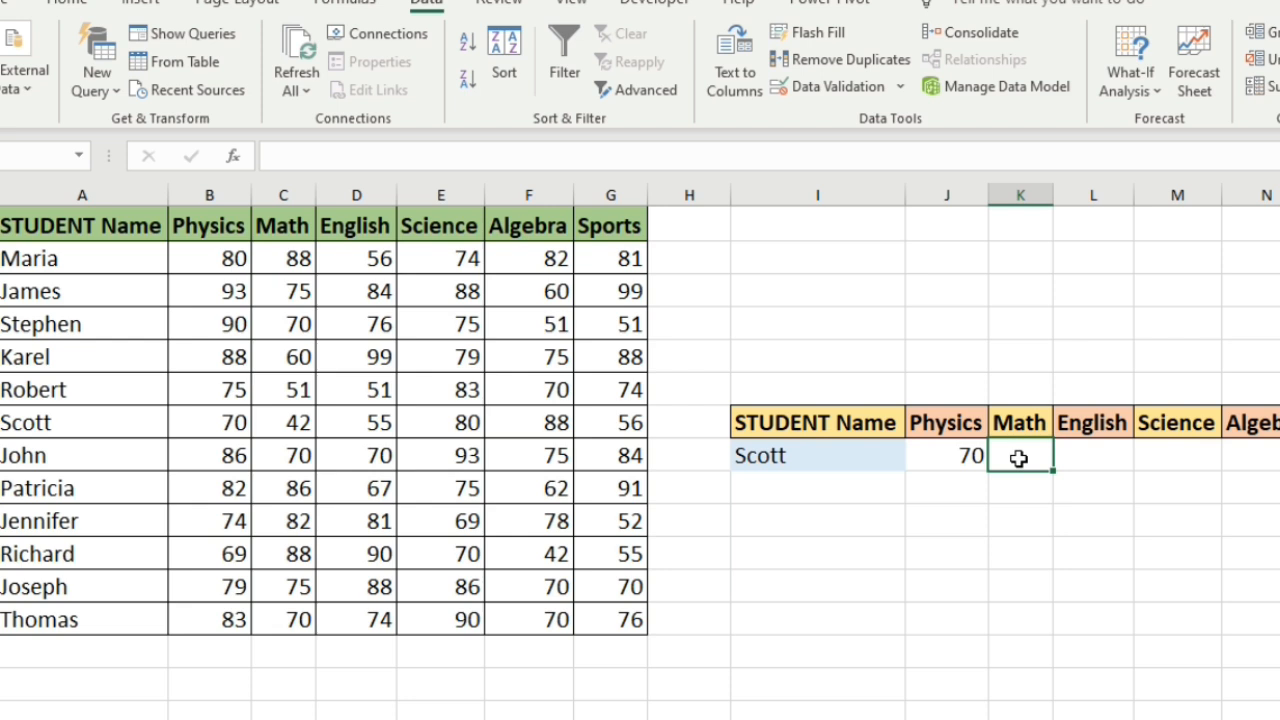
text(=)
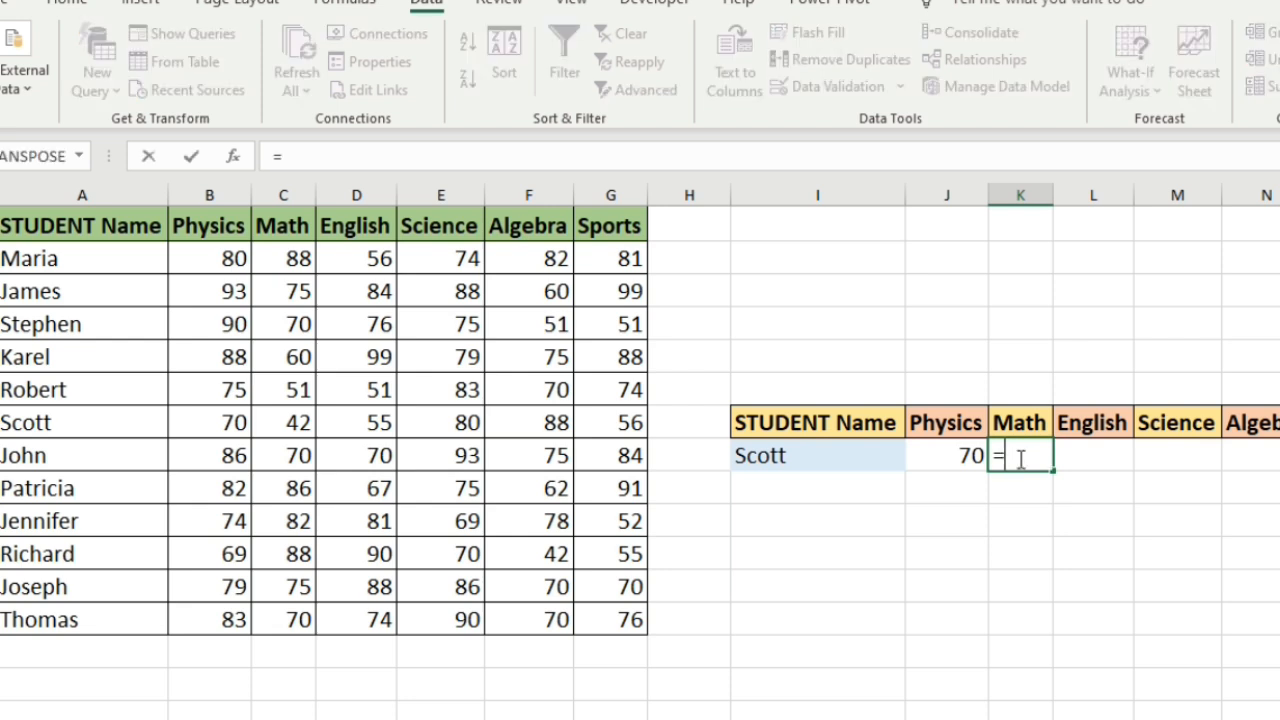
text(if)
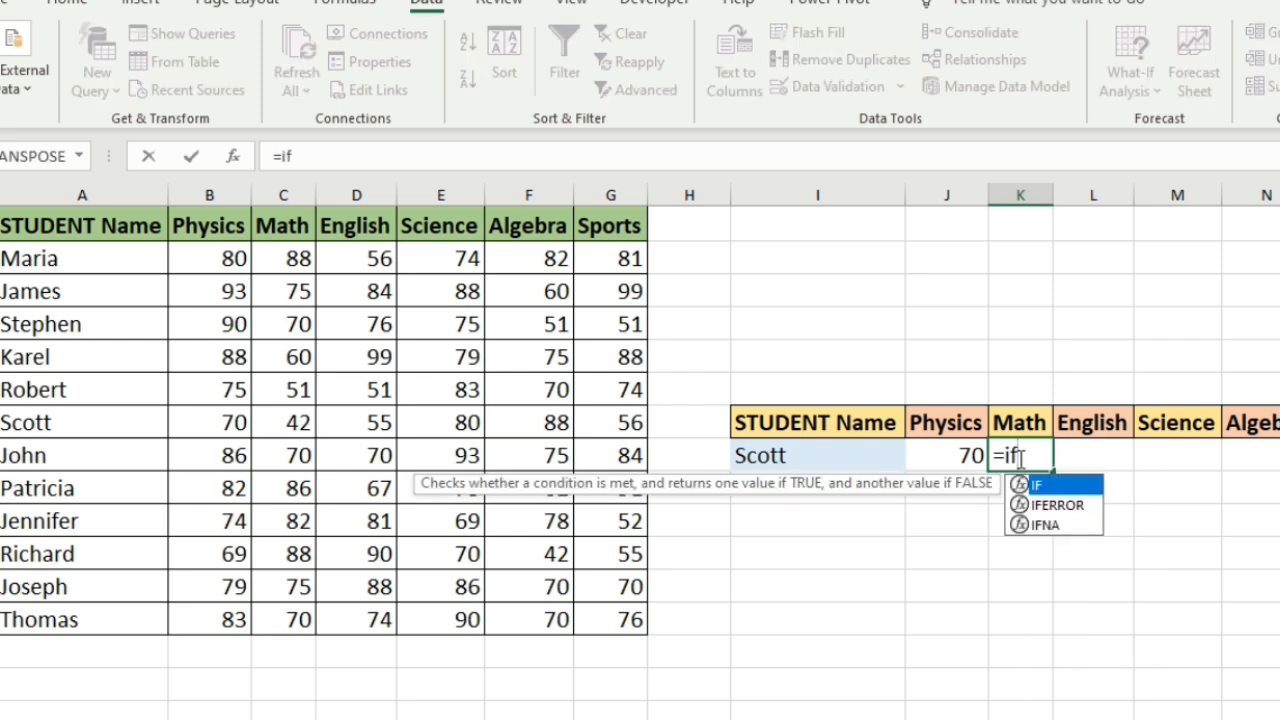
key(Tab)
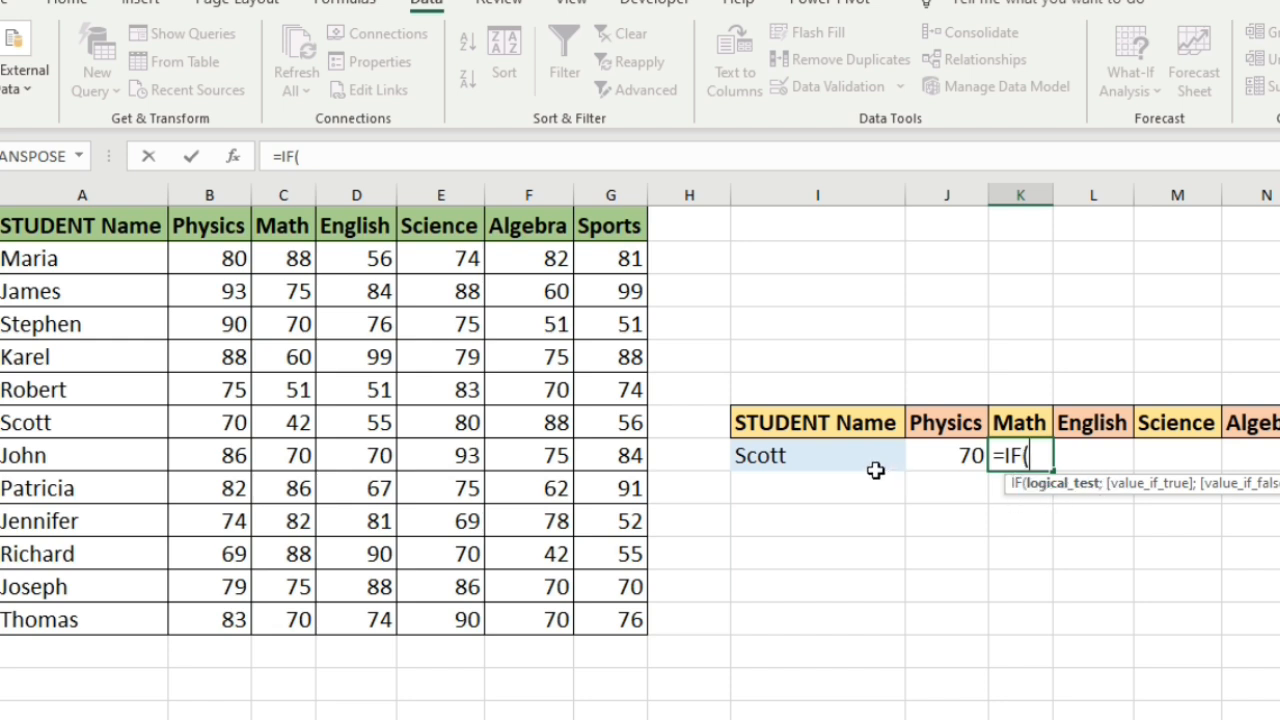
click(831, 456)
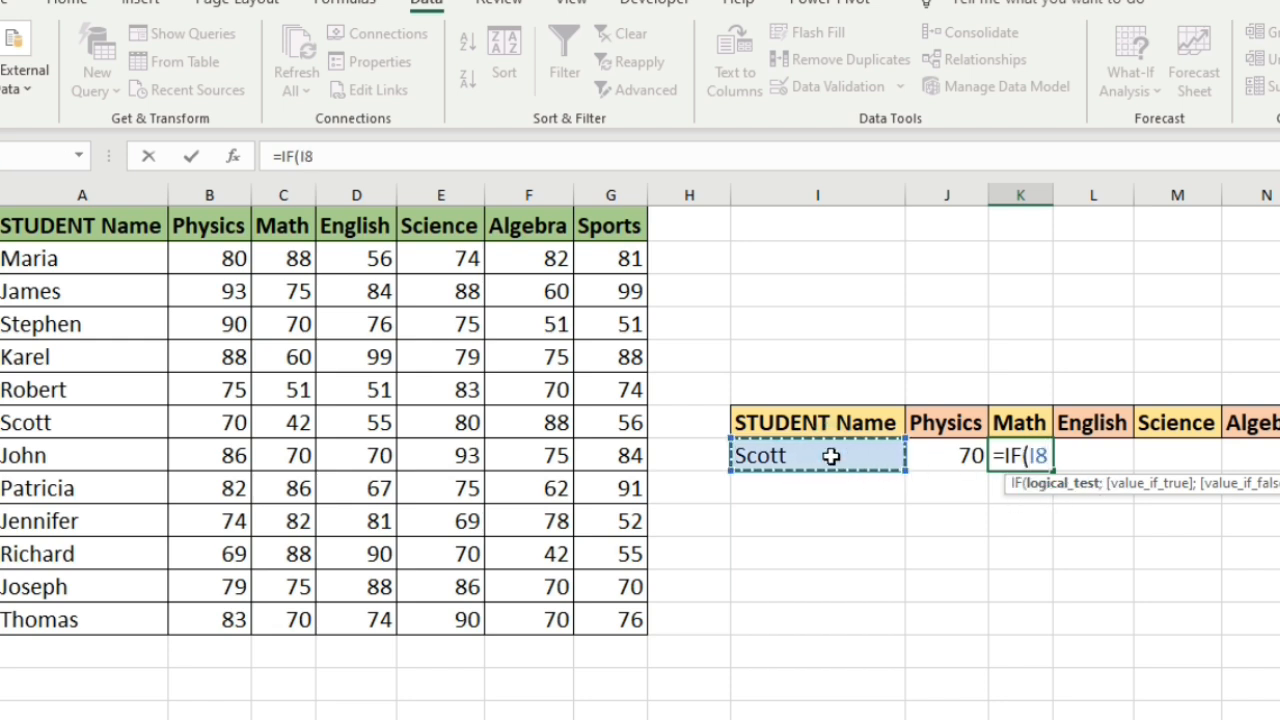
text(="")
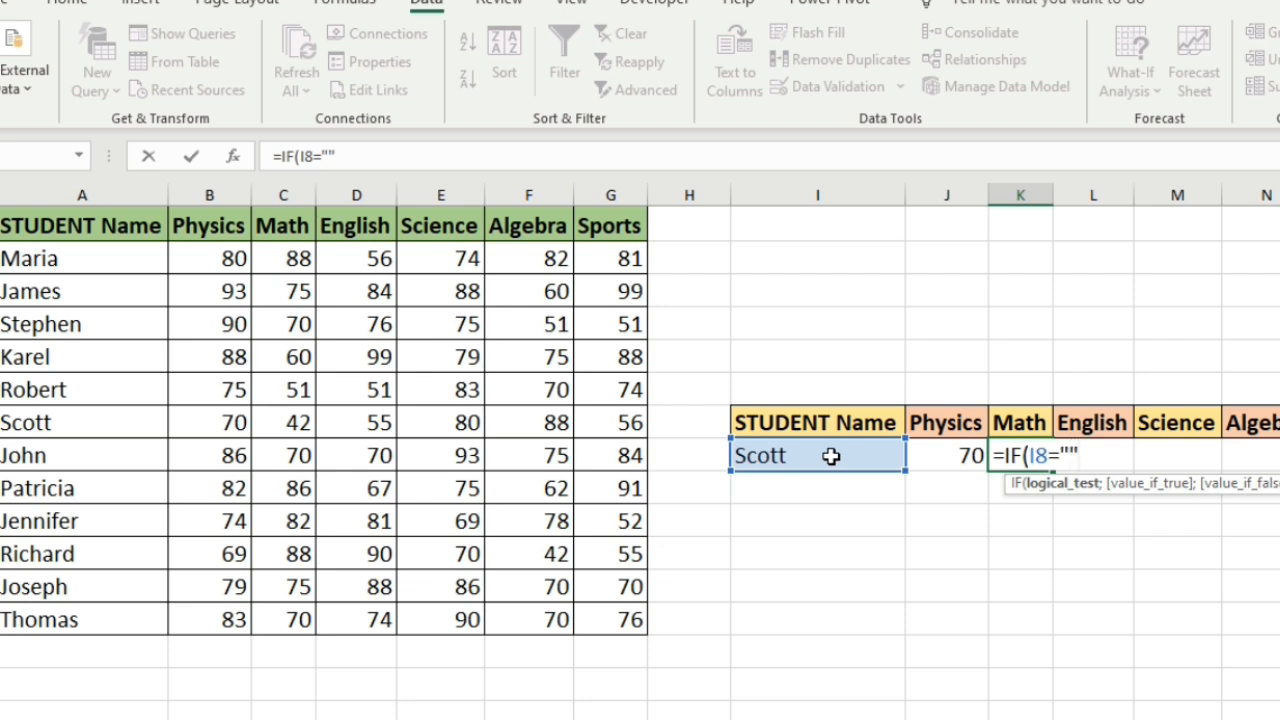
text(;)
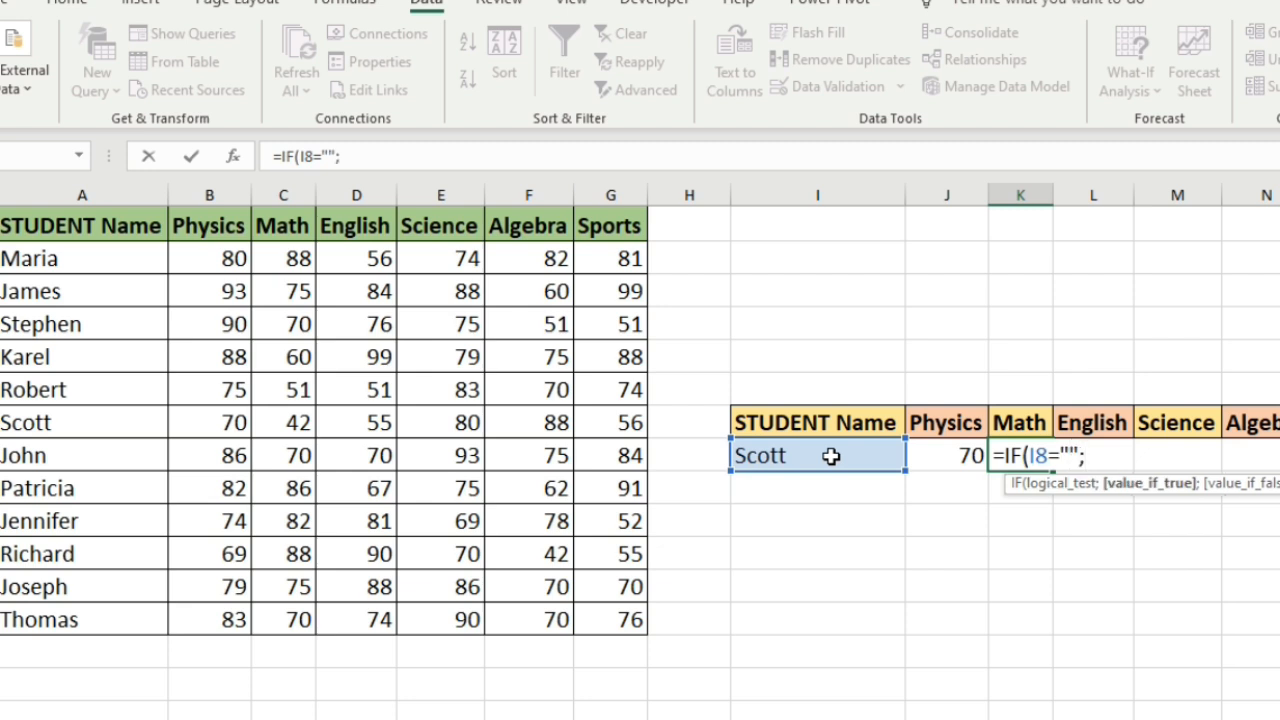
text("";)
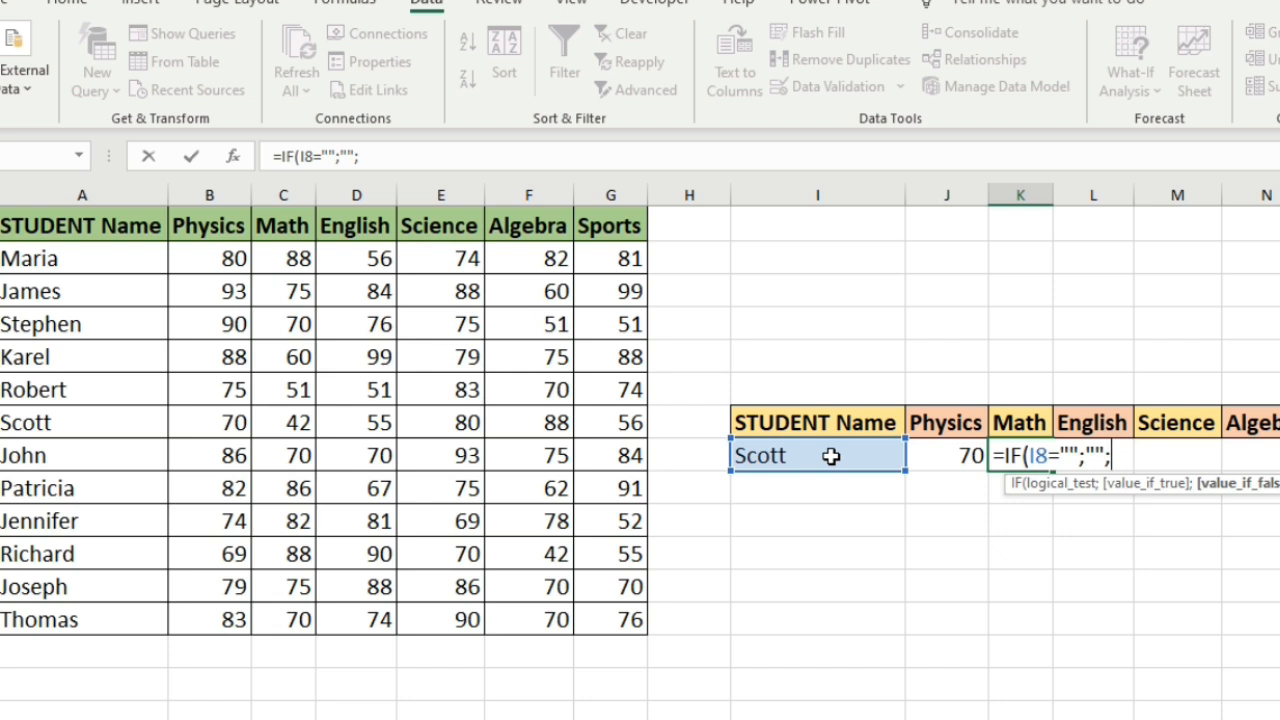
- Complete the Math formula in K8 with VLOOKUP(I8;A1:G13;3;FALSE) as the value if false, and enter it
text(vl)
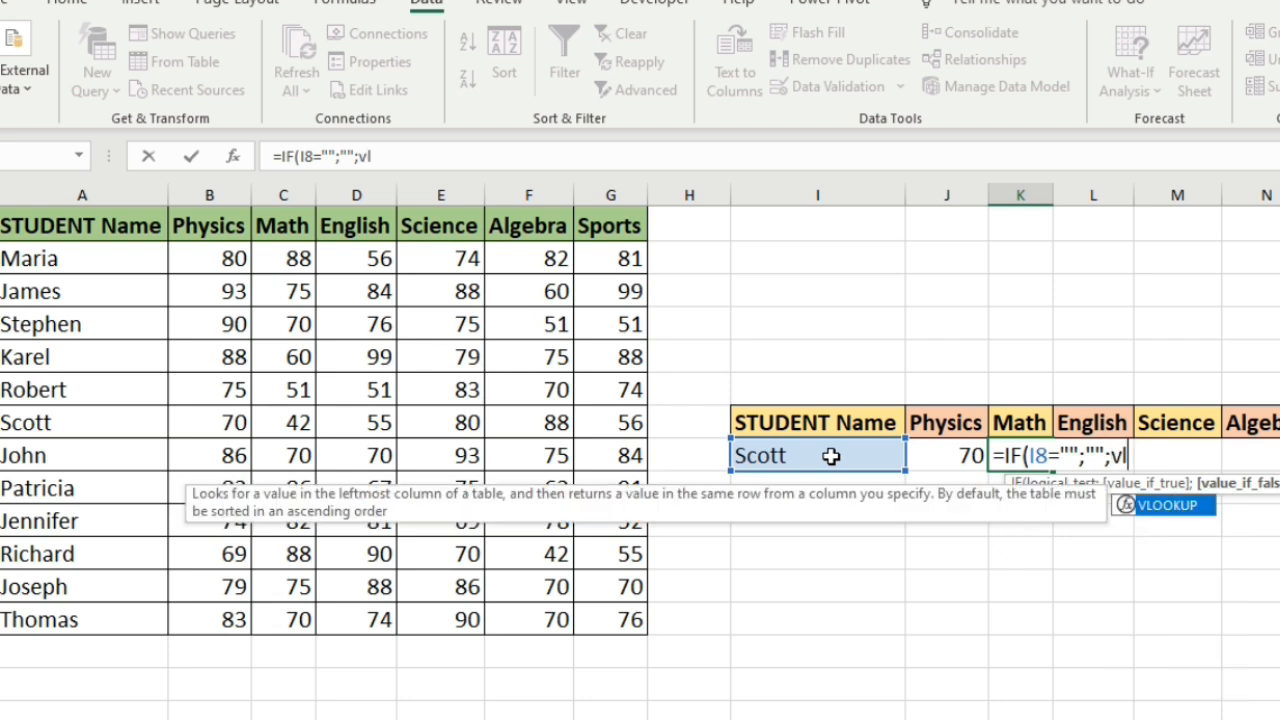
key(Tab)
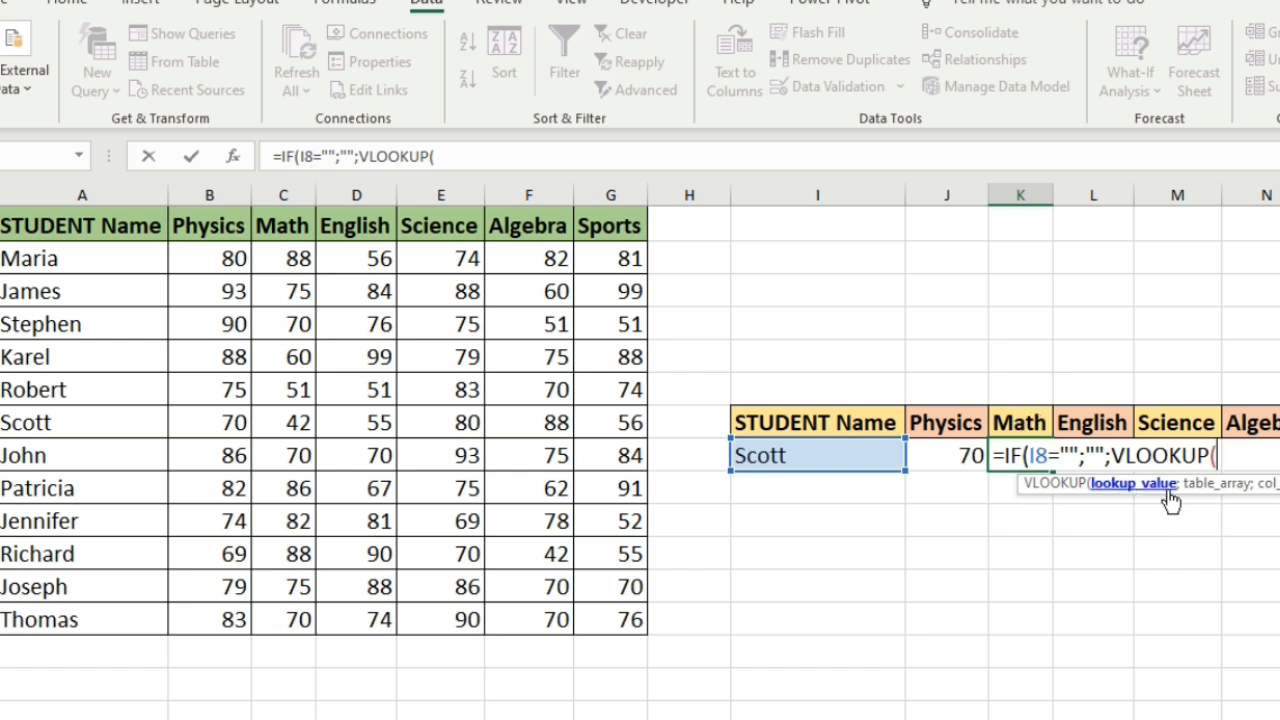
click(815, 453)
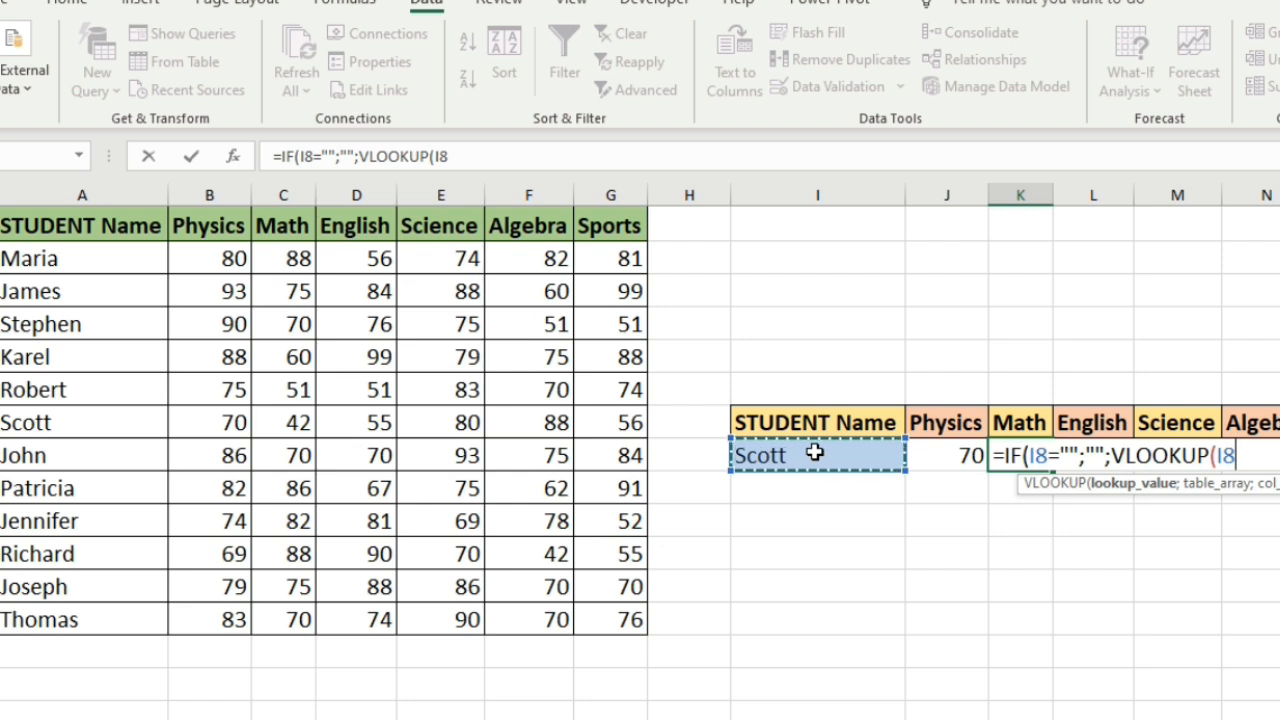
text(;)
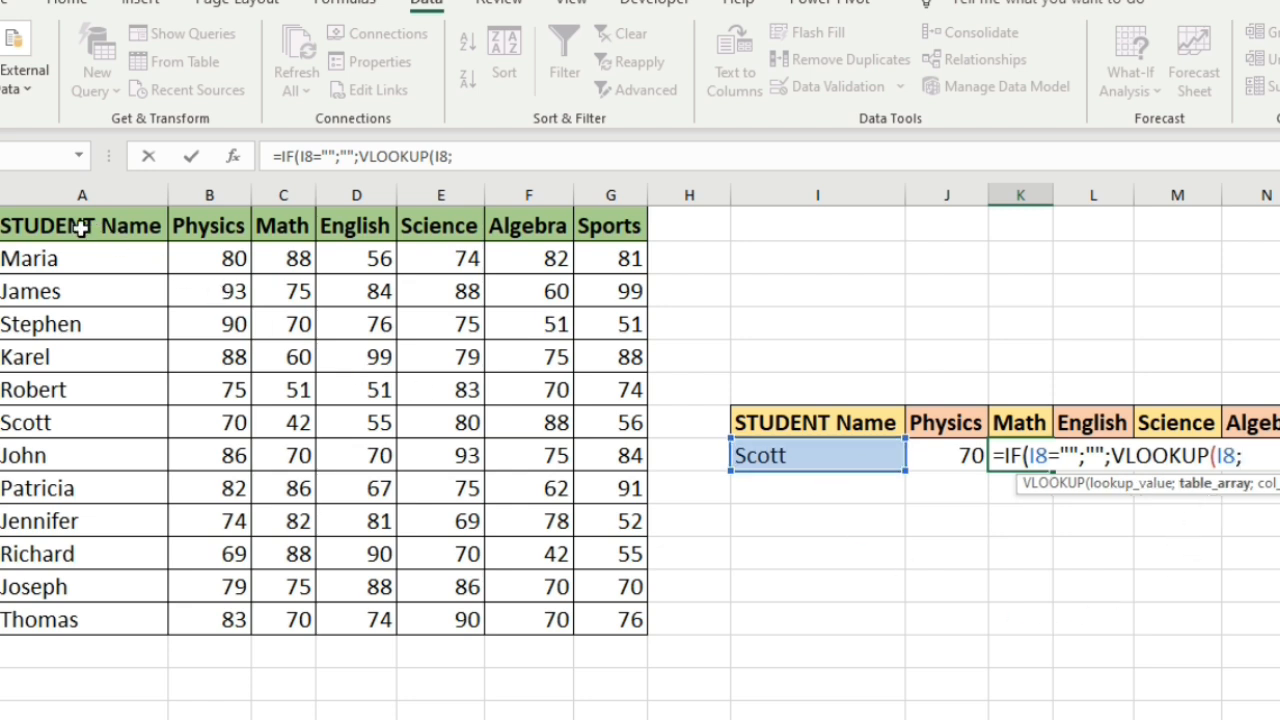
drag(71, 222, 631, 611)
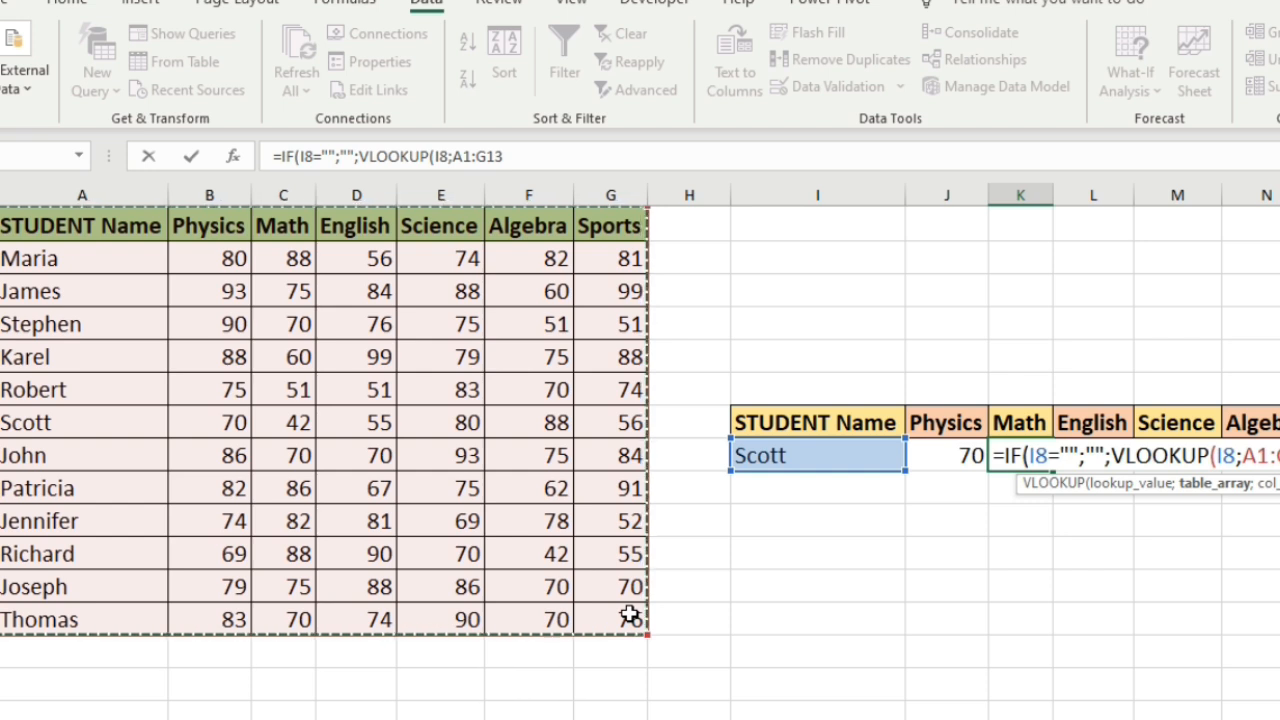
text(;3)
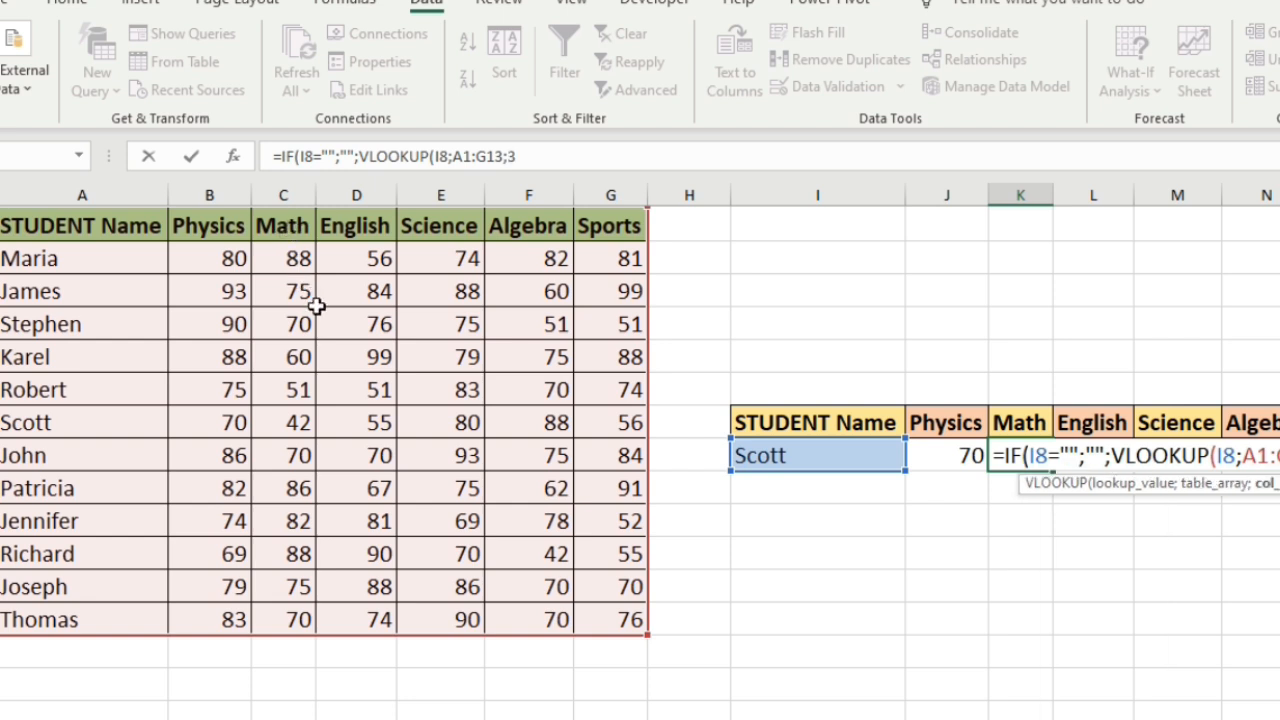
text(;)
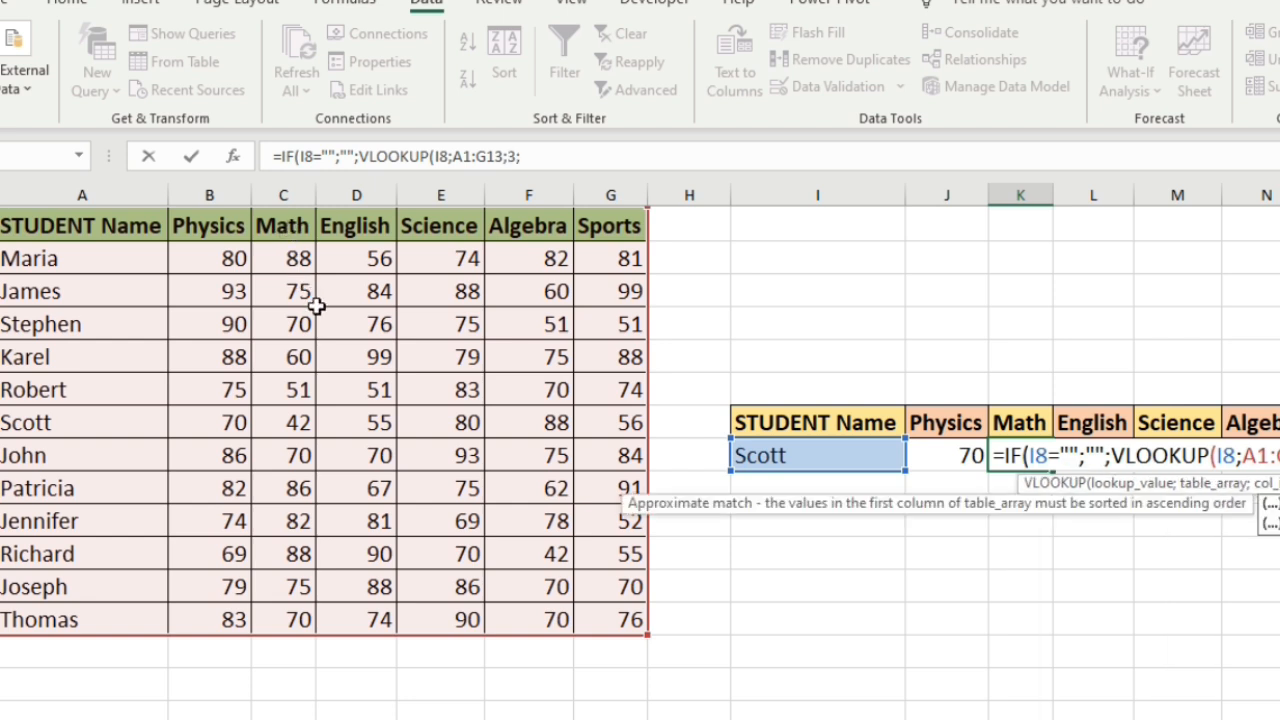
key(Down)
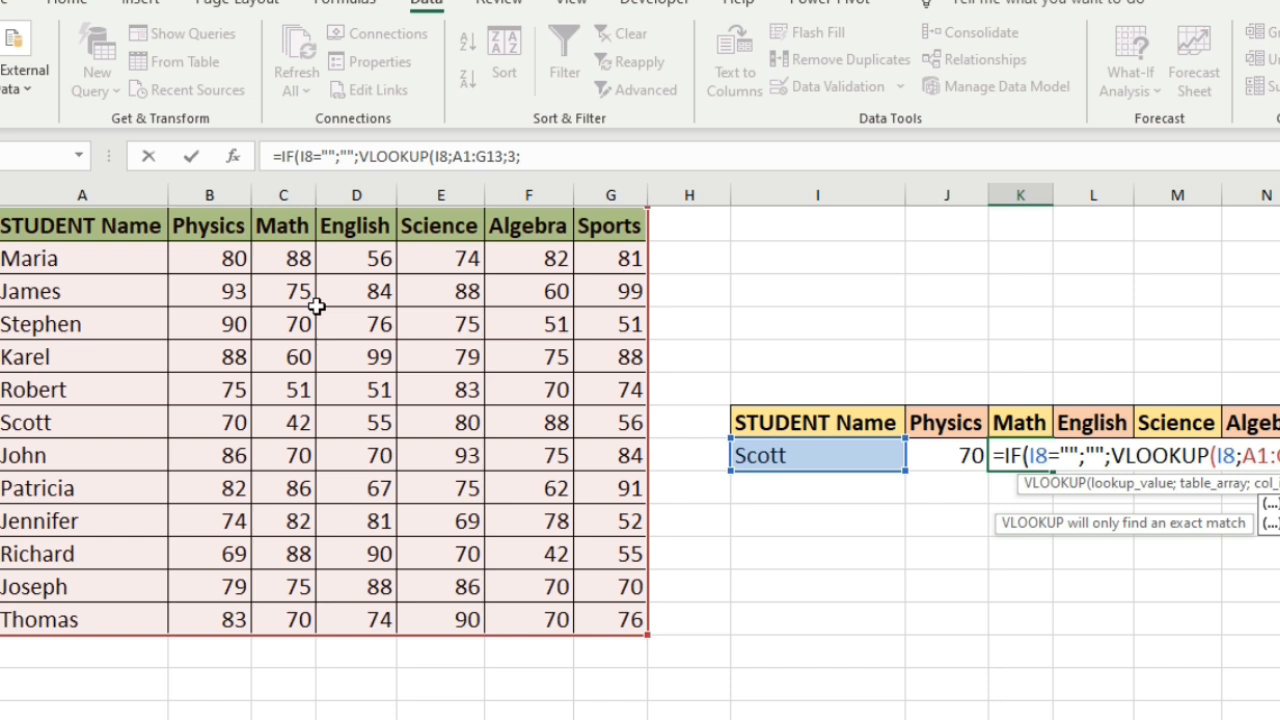
key(Tab)
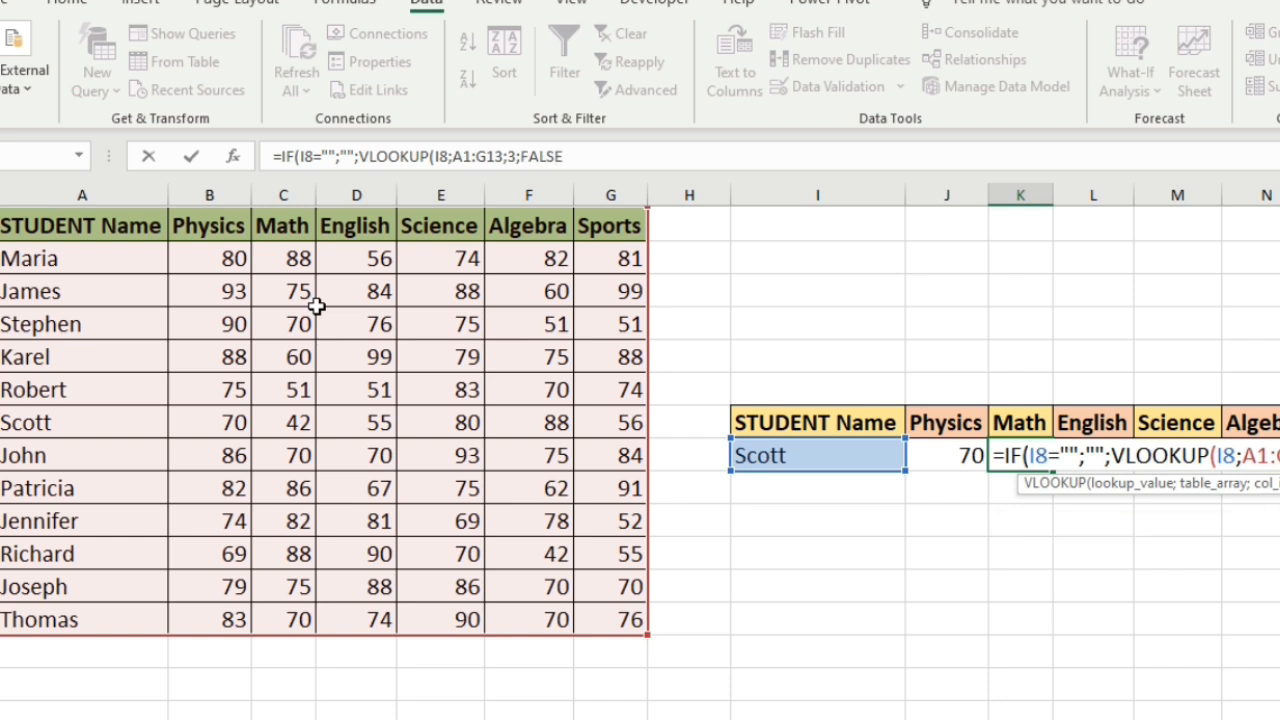
text())
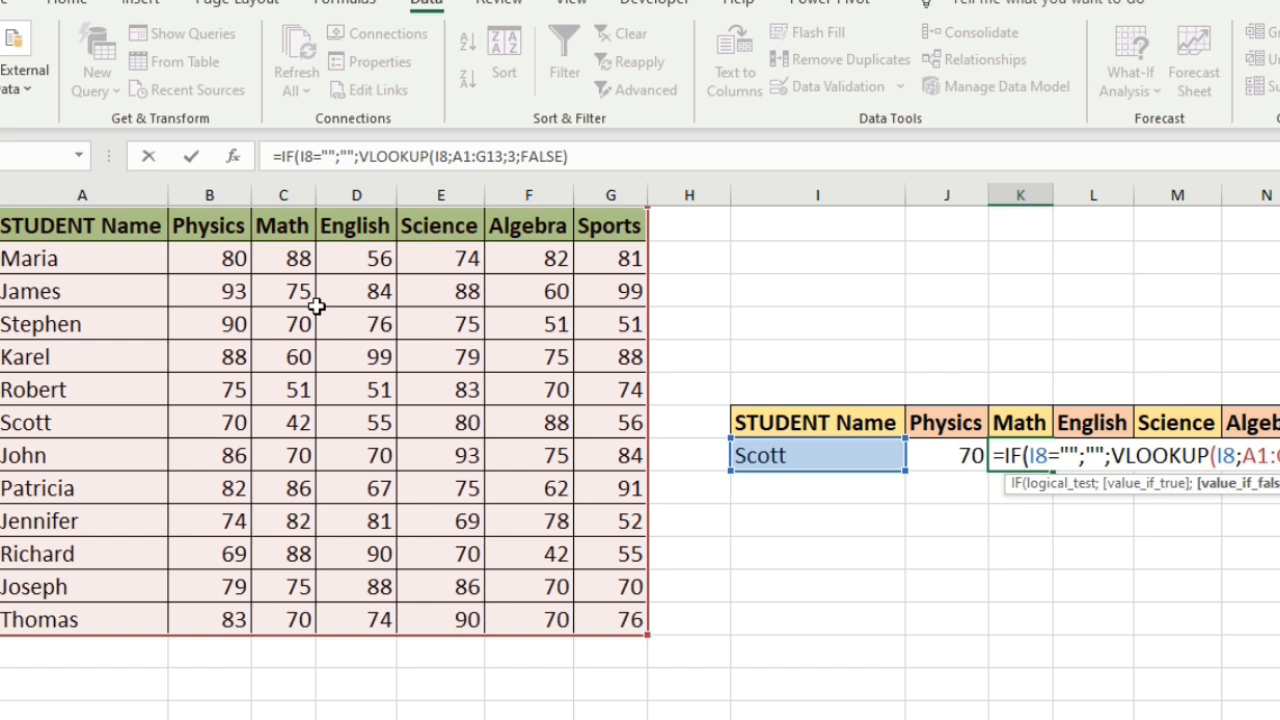
text())
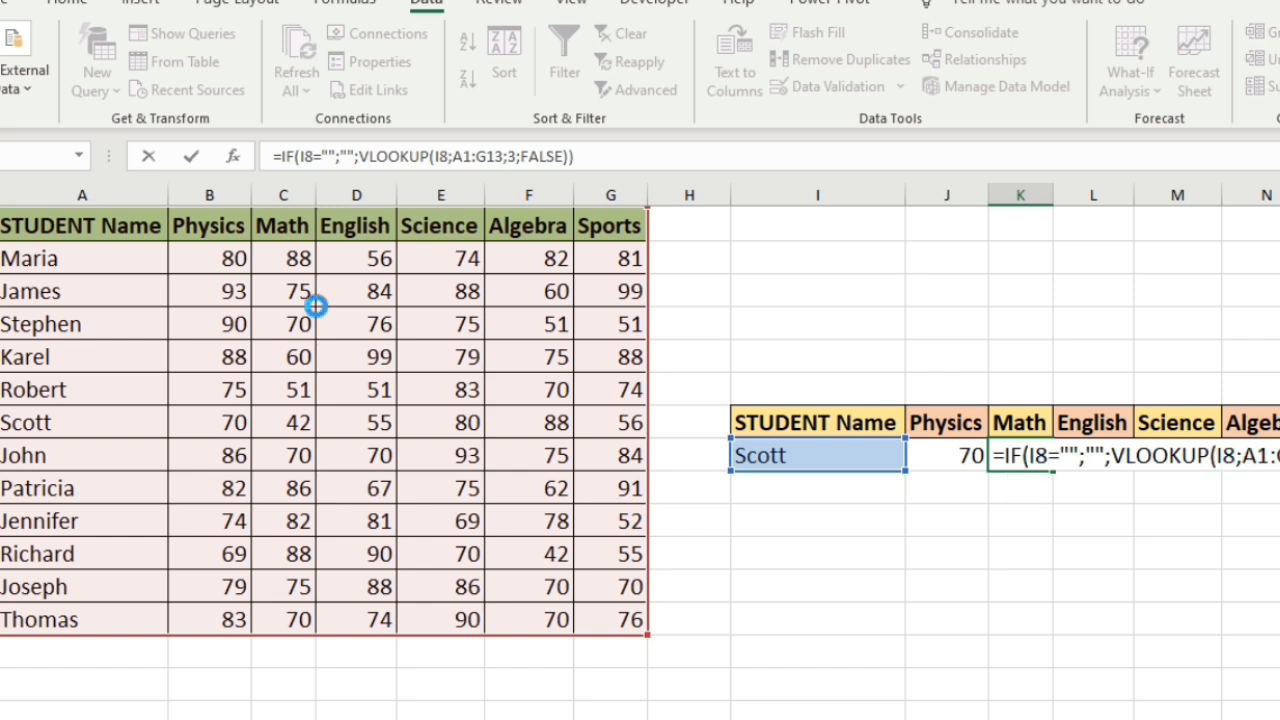
key(Return)
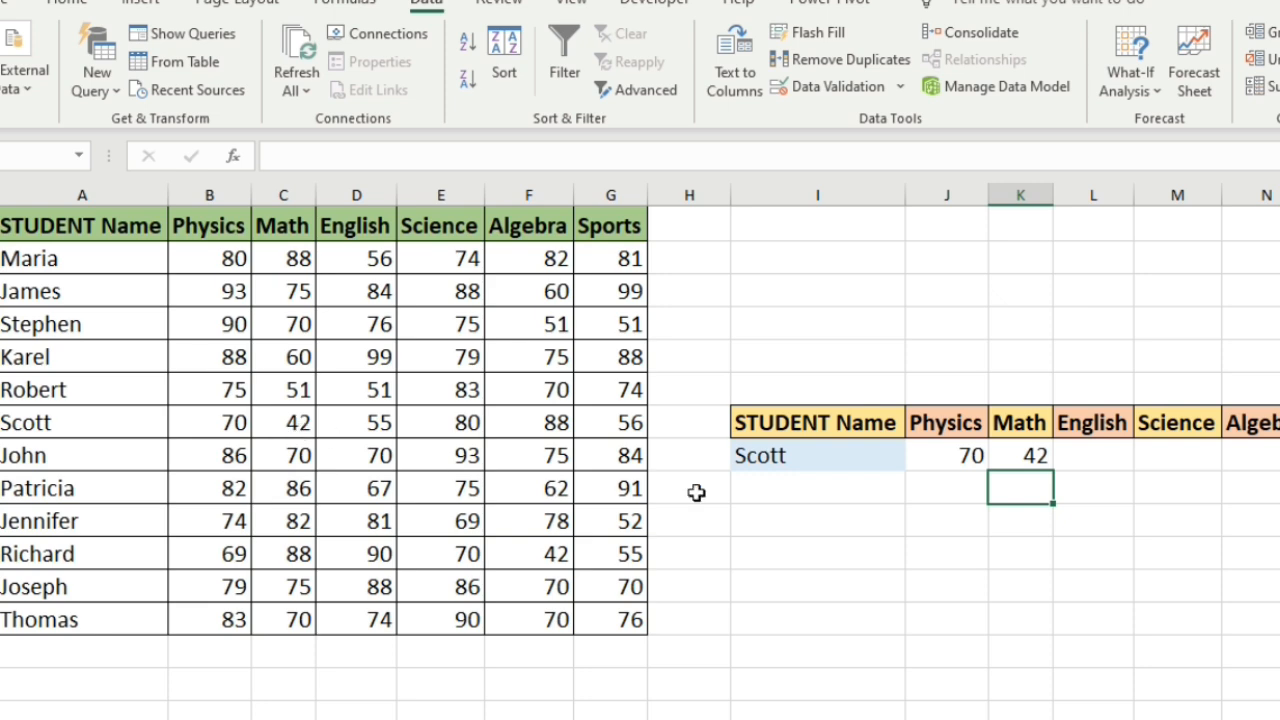
- Begin an IF formula in the English result cell L8 with the test I8="" and "" as the value if true
click(1089, 459)
text(=)
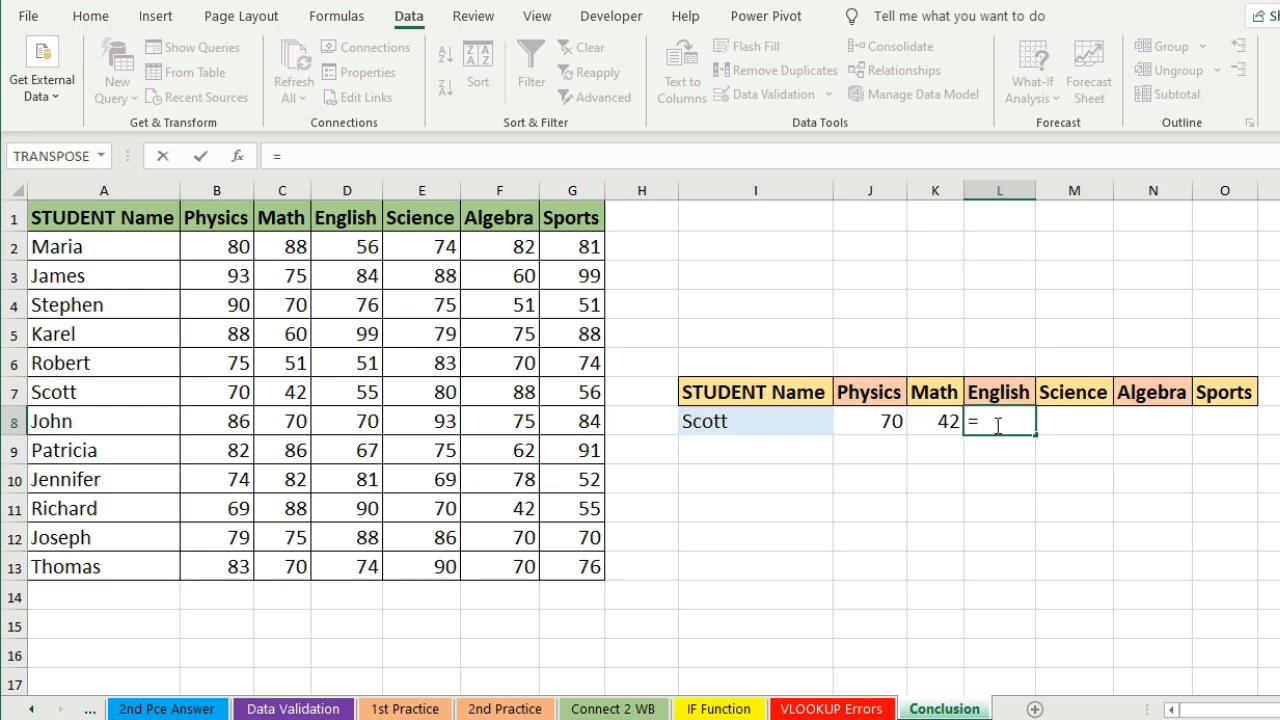
text(if)
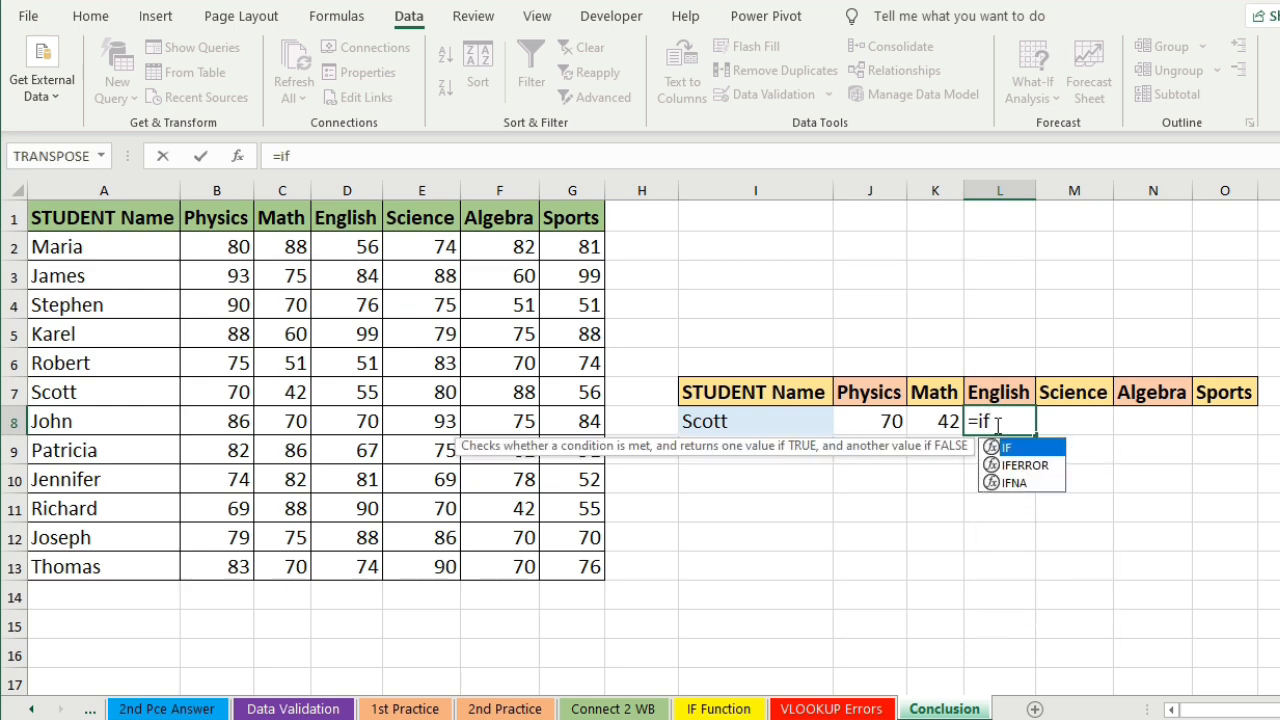
key(Tab)
click(744, 428)
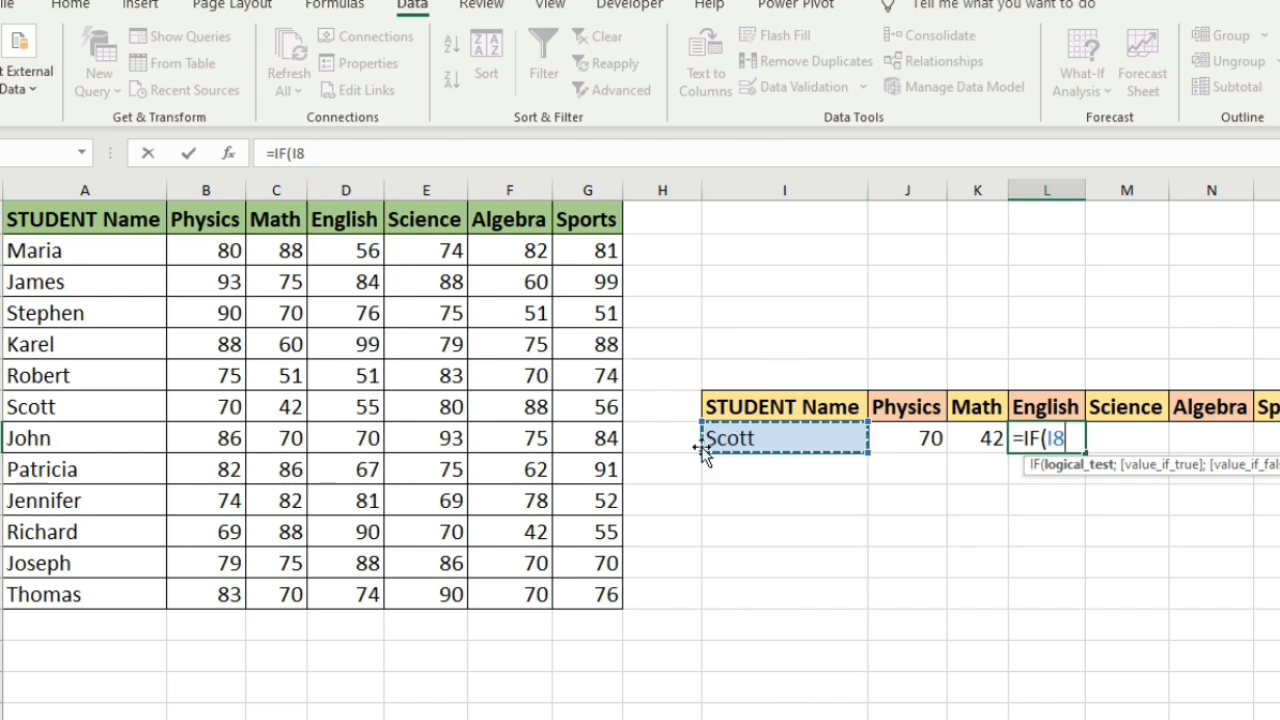
text(=)
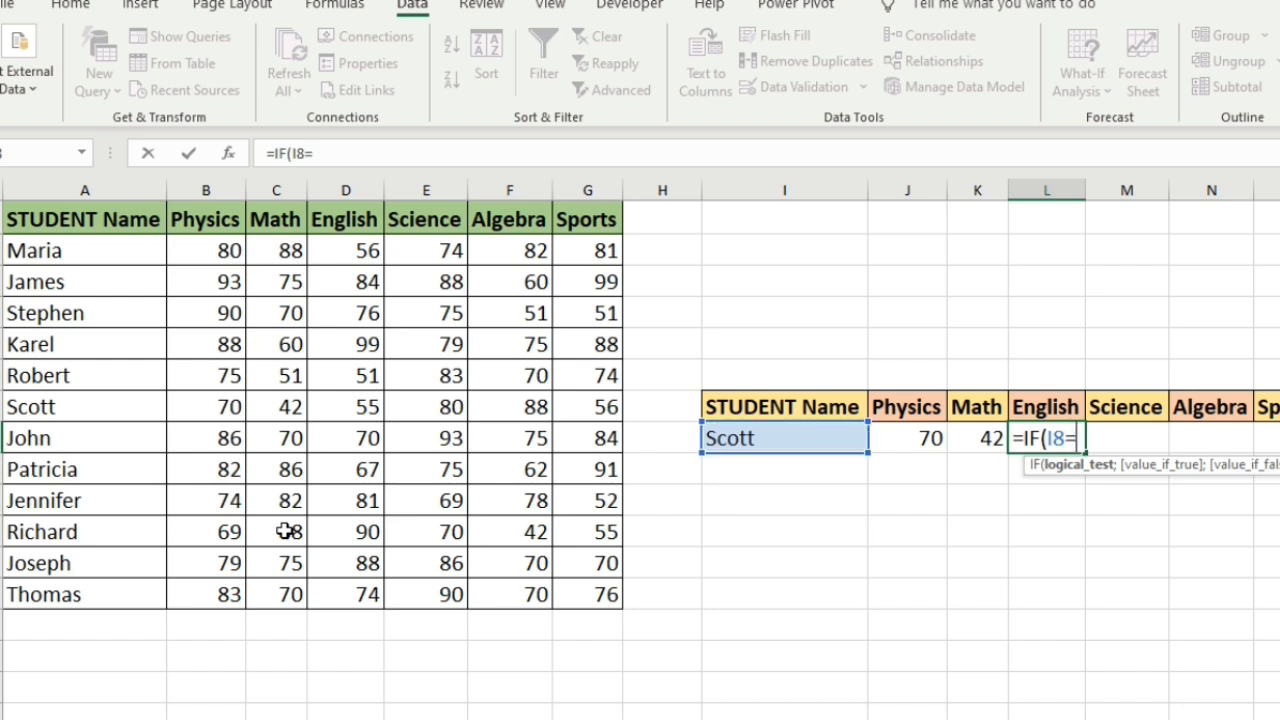
text("";"")
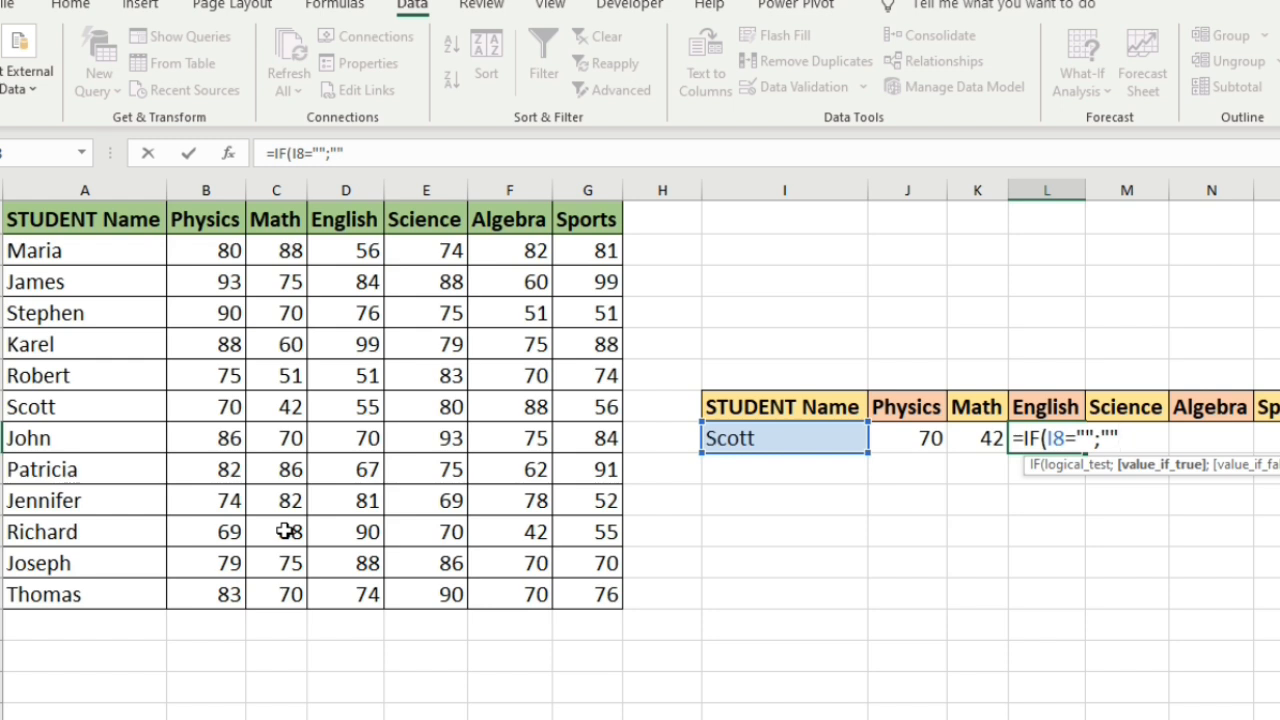
text(;)
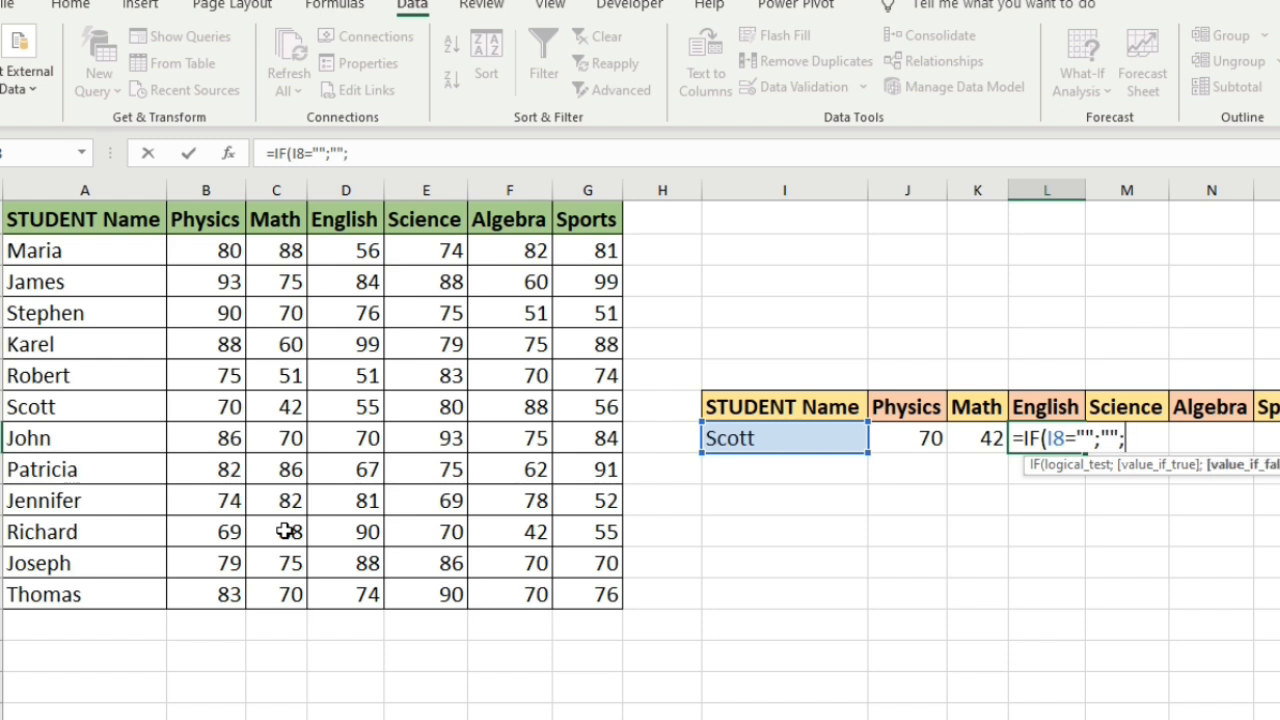
- Complete the English formula in L8 with VLOOKUP(I8;A1:G13;4;FALSE) as the value if false, and enter it
text(v)
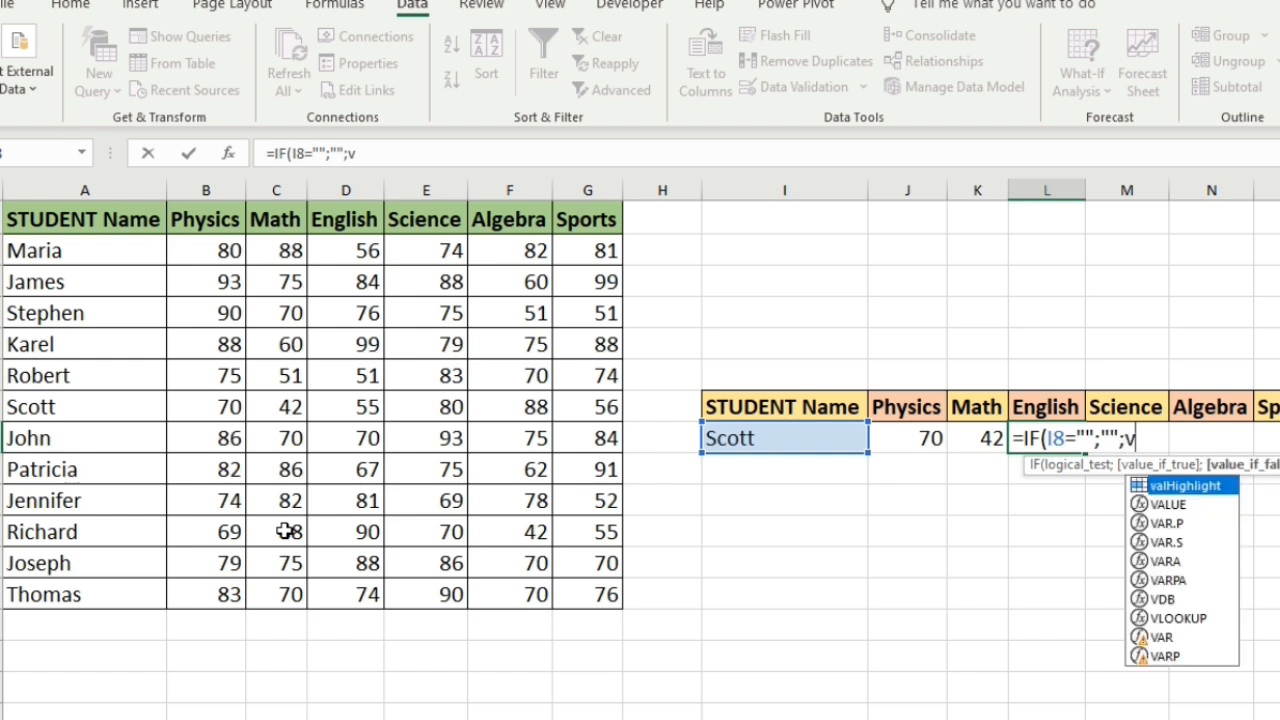
text(lo)
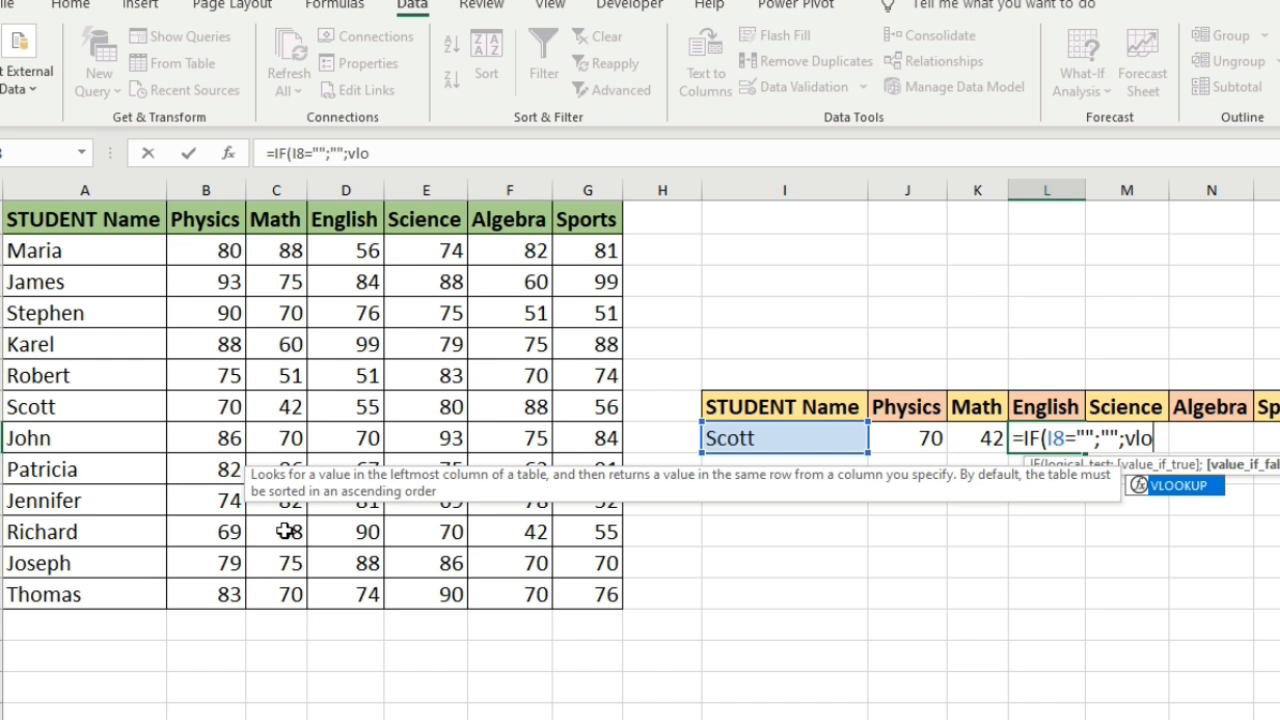
key(Tab)
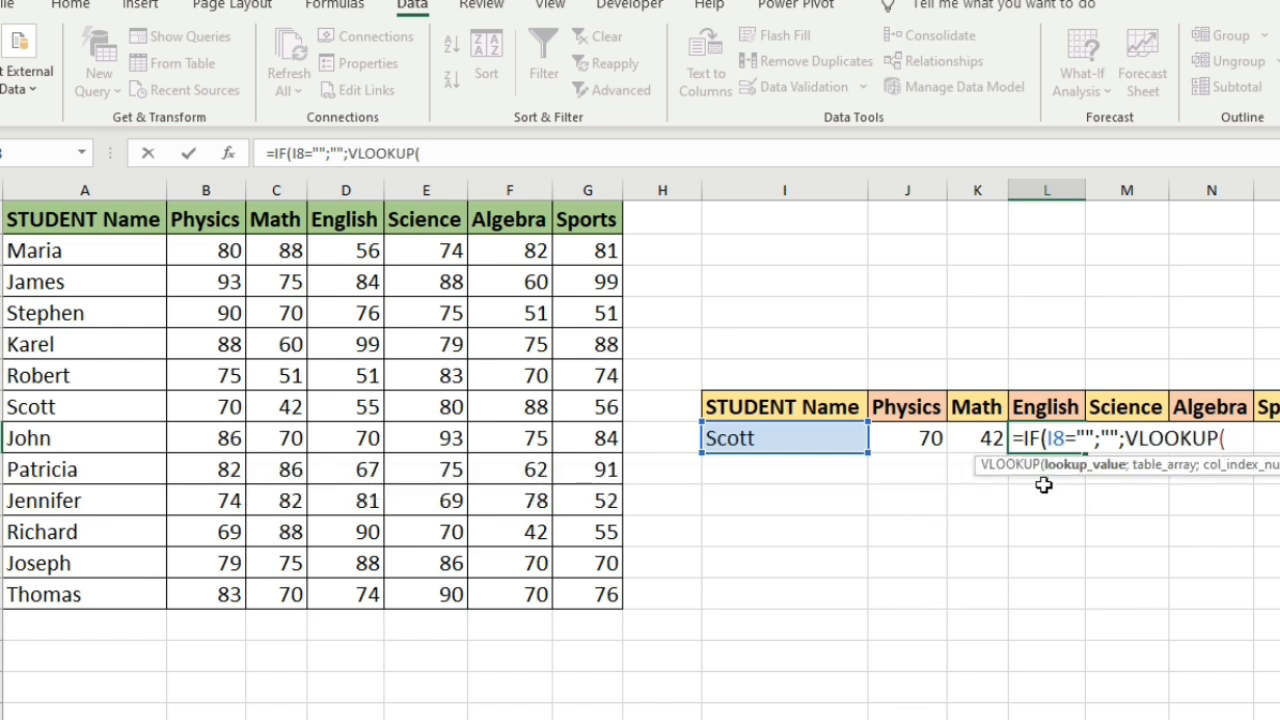
click(779, 439)
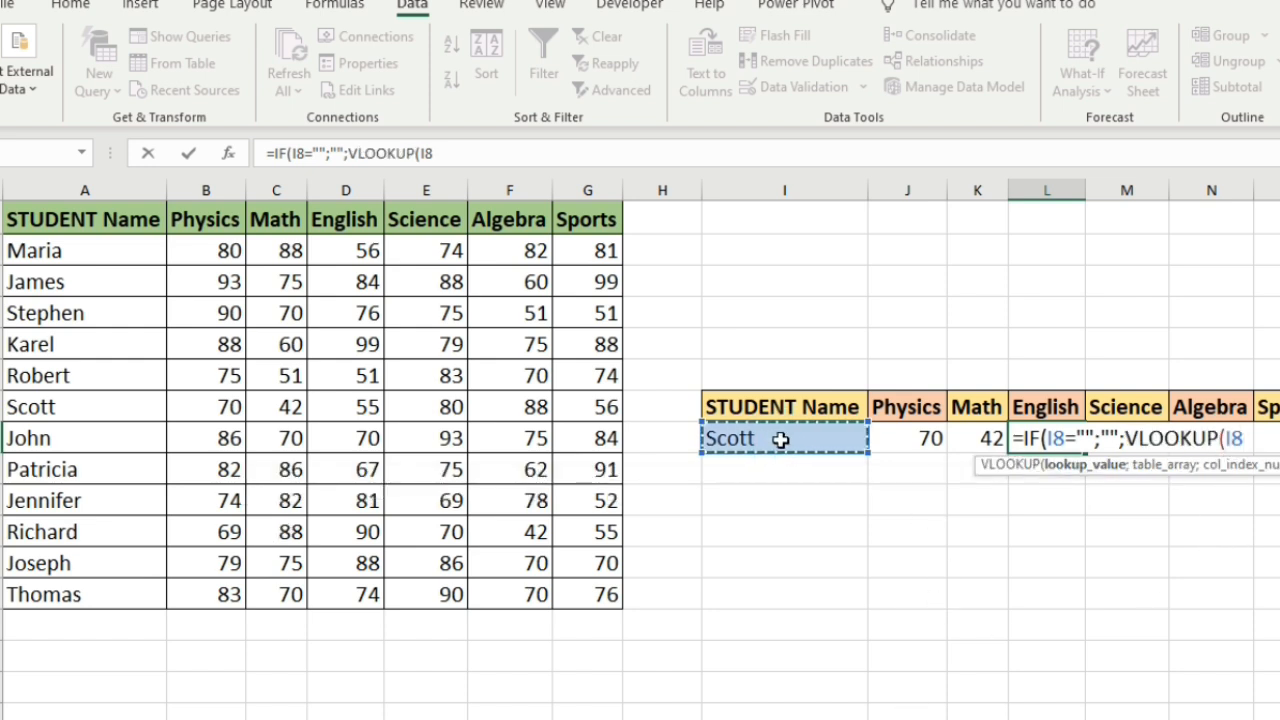
text(;)
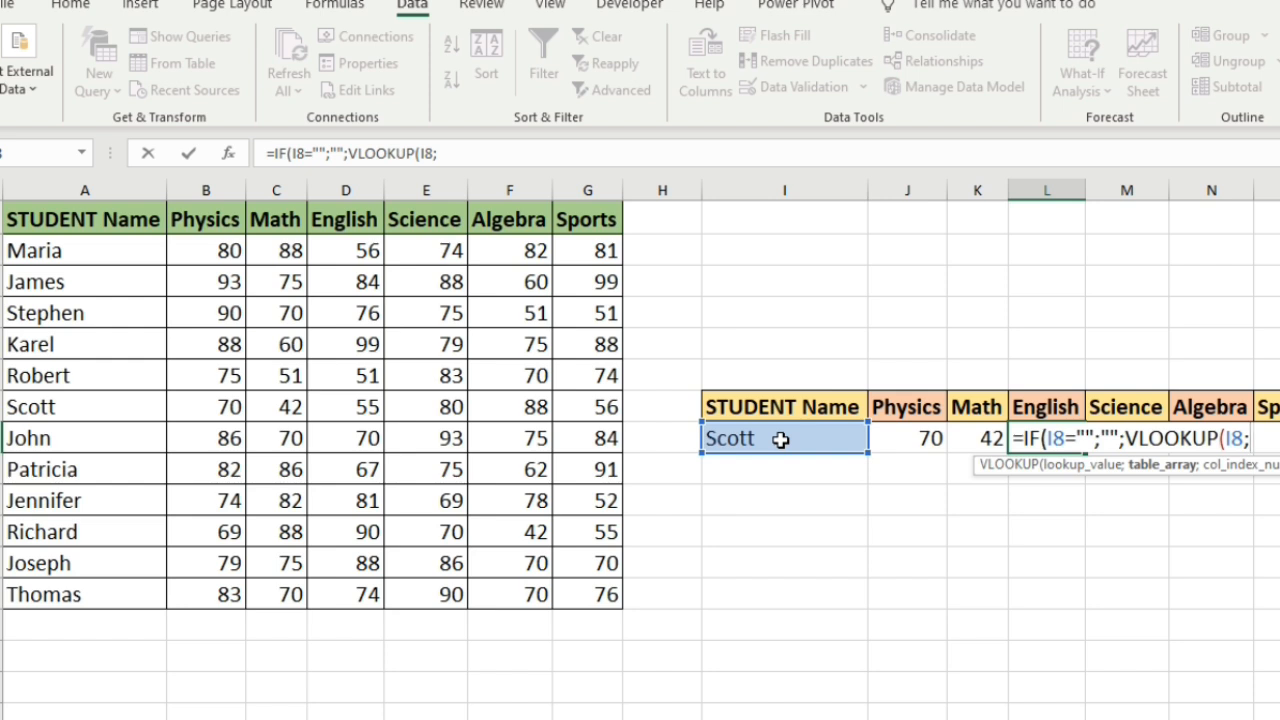
click(42, 220)
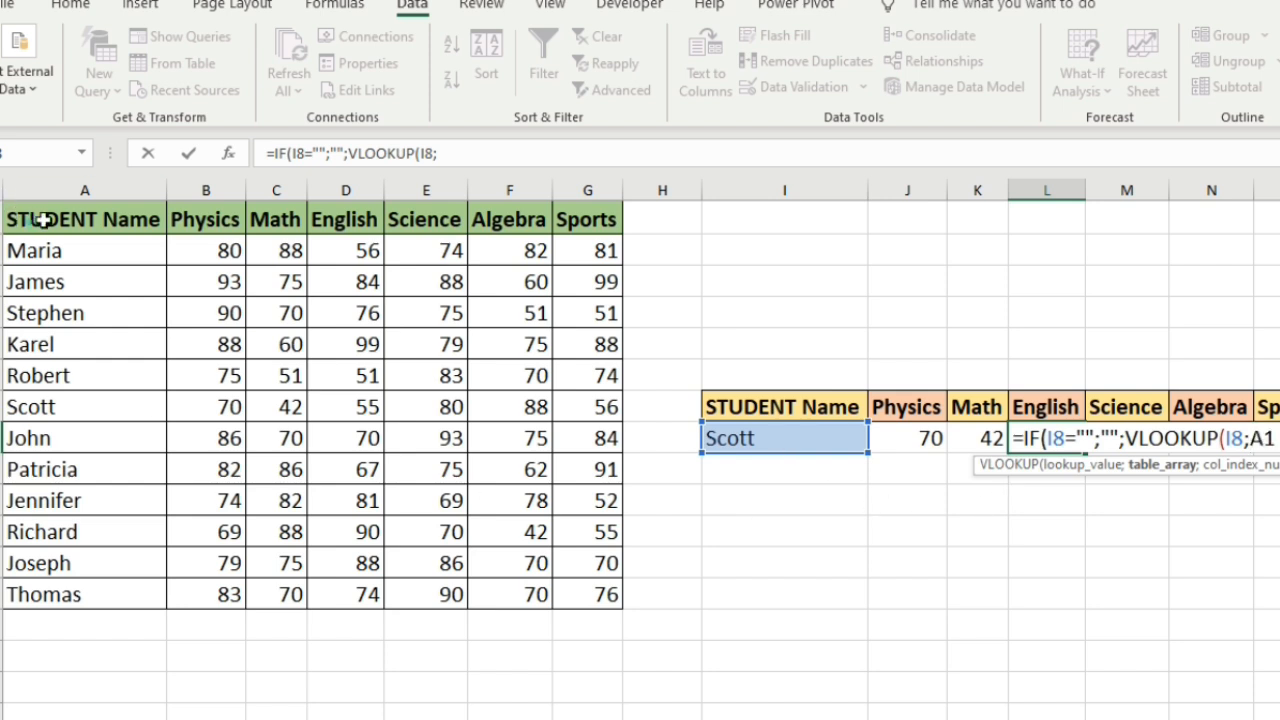
drag(42, 220, 606, 597)
text(;4)
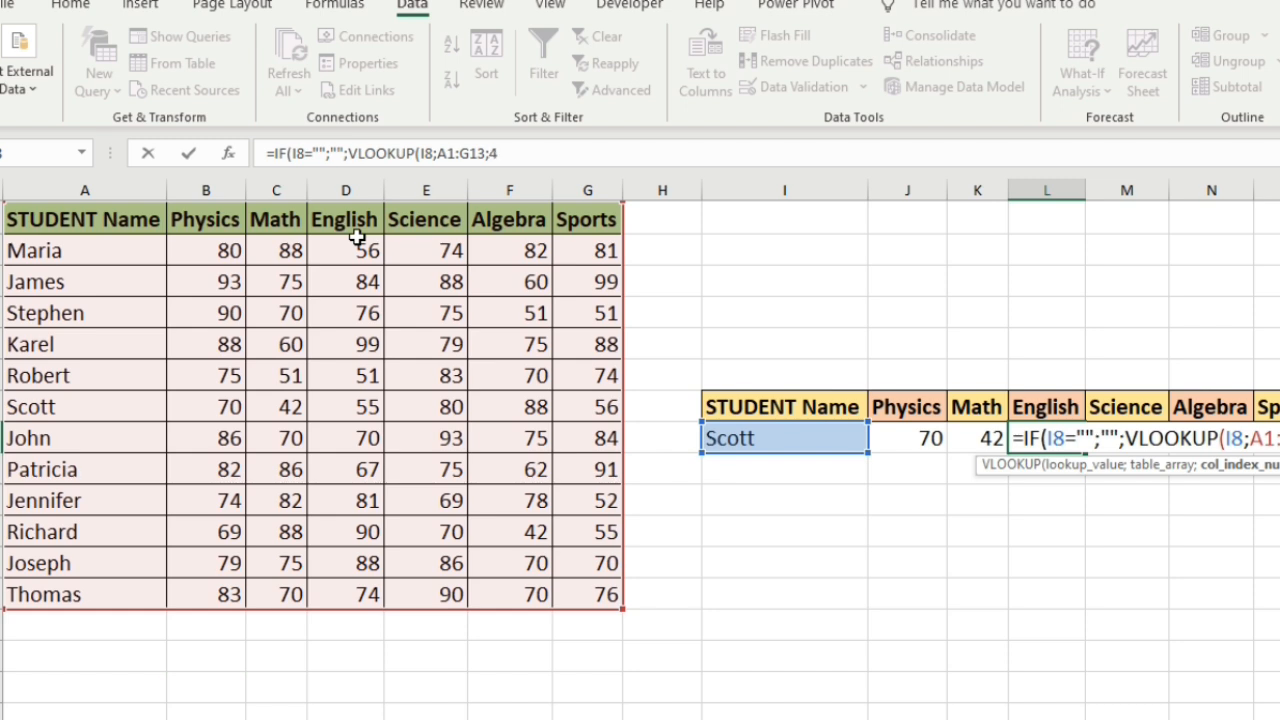
text(;)
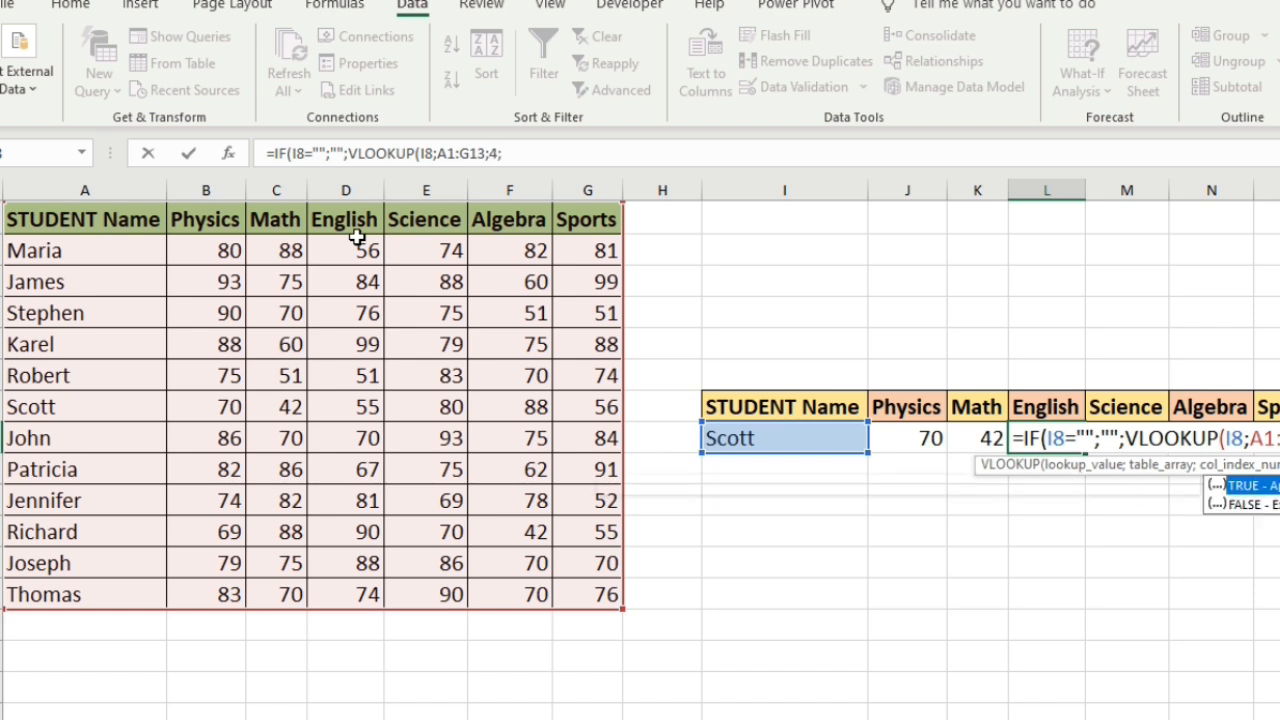
key(Down)
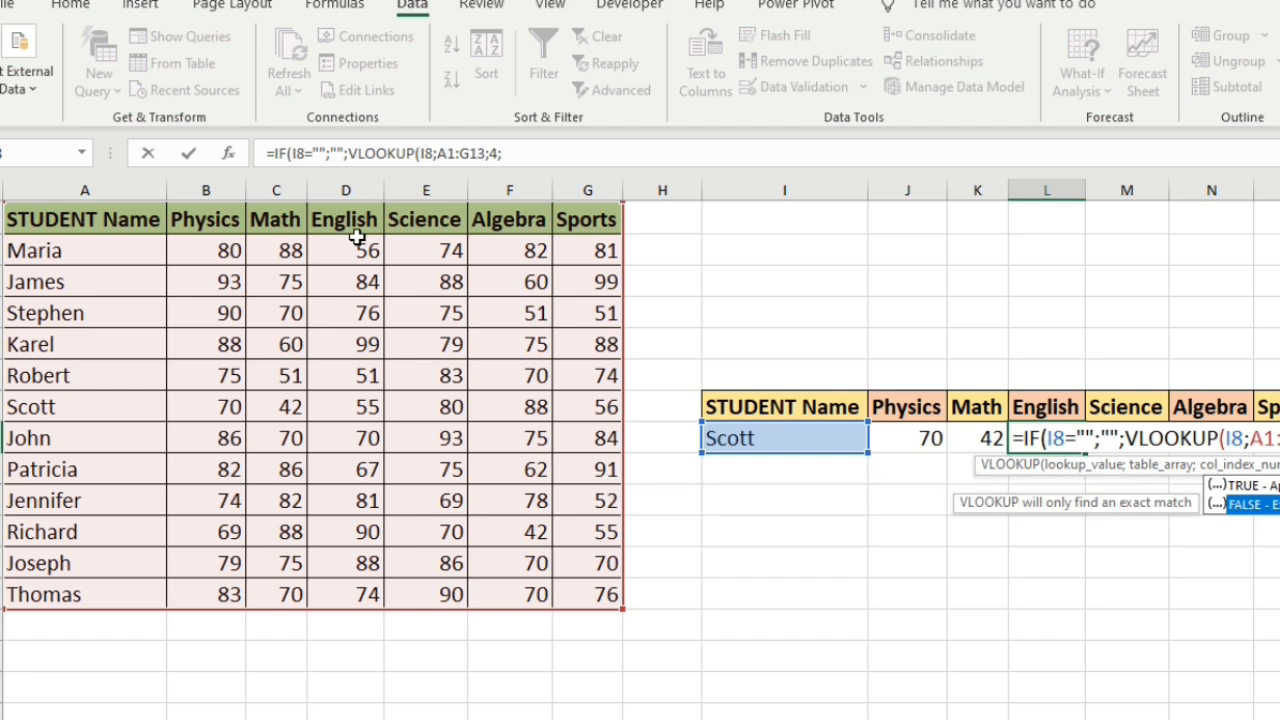
key(Tab)
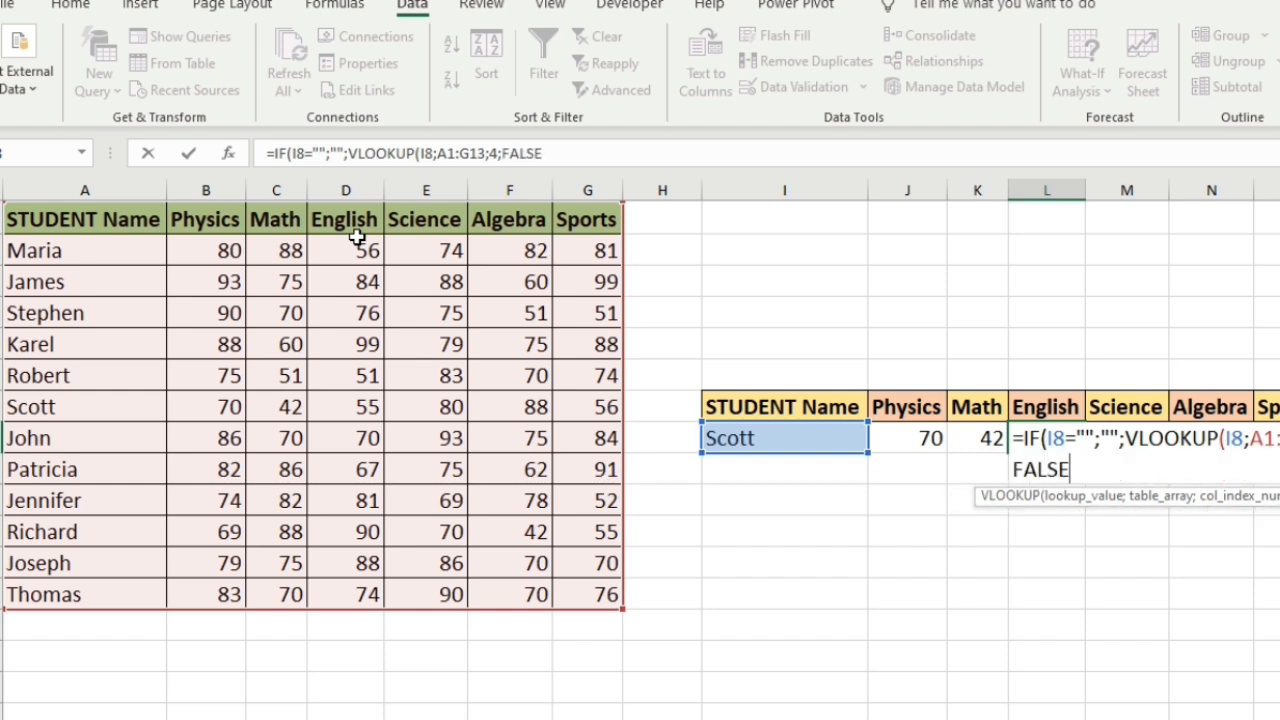
text()))
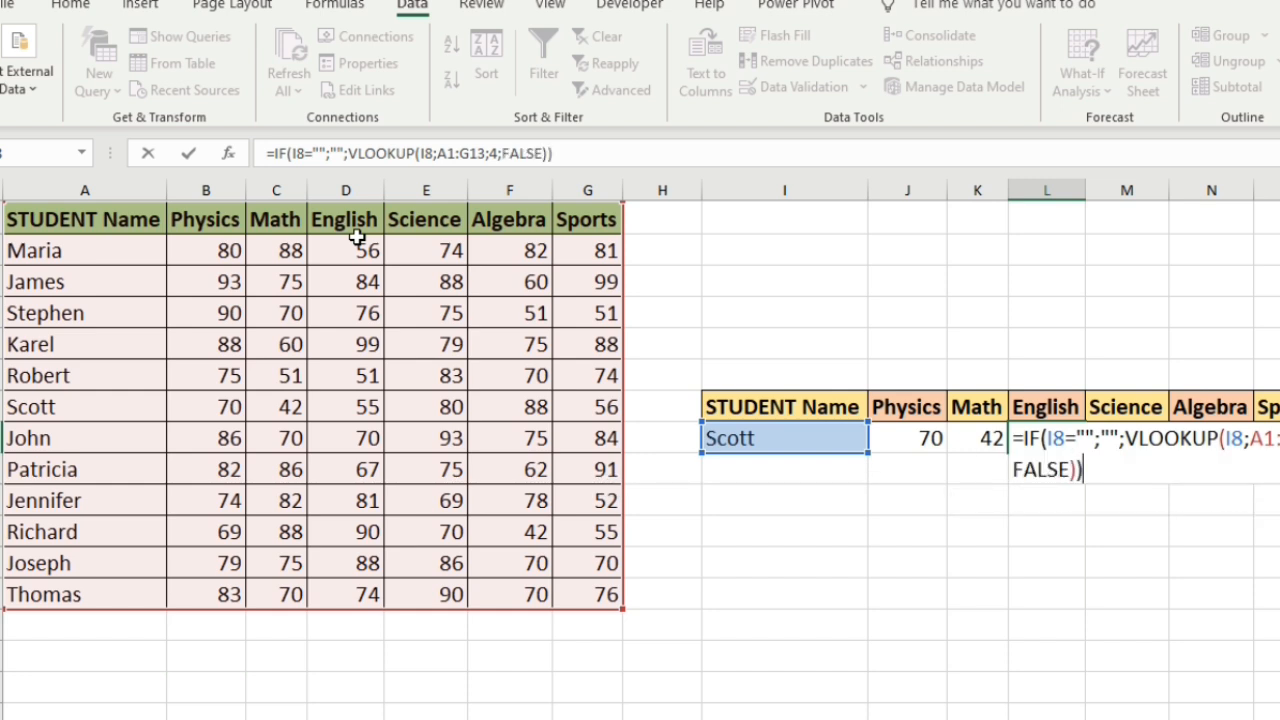
key(Return)
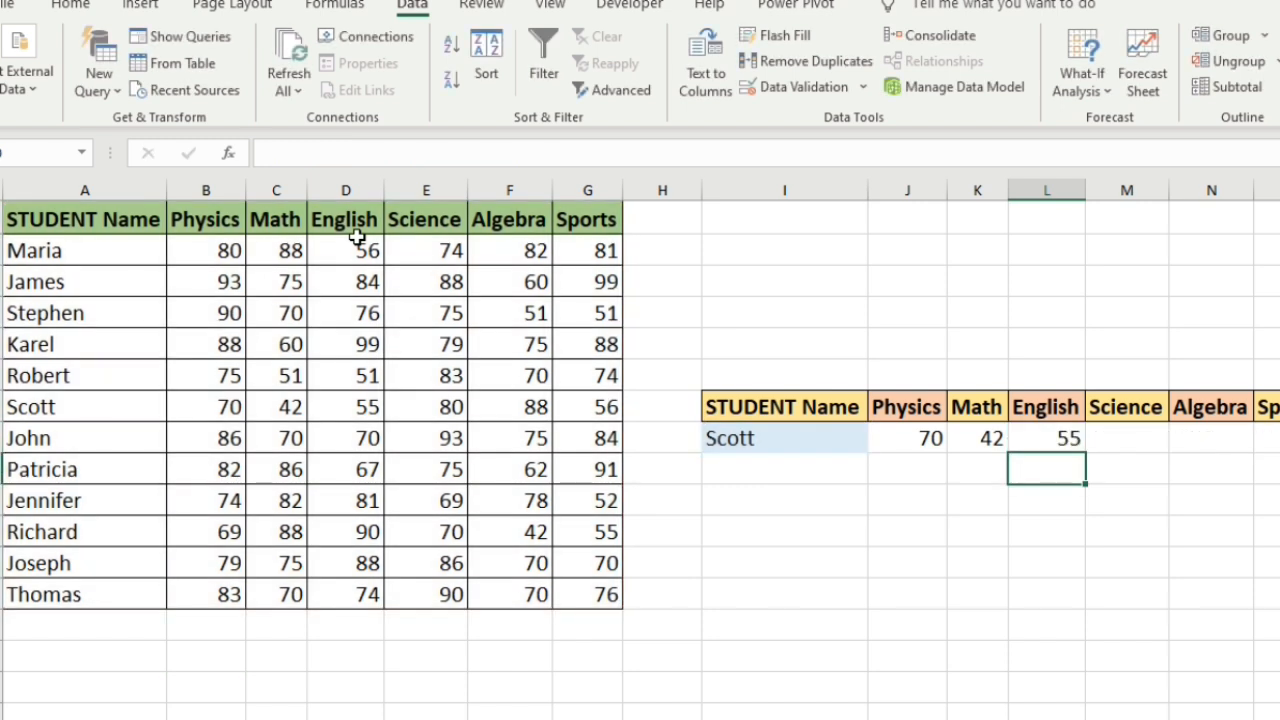
- Begin an IF formula in the Science result cell M8 with the test I8="" and "" as the value if true
click(1141, 438)
text(=)
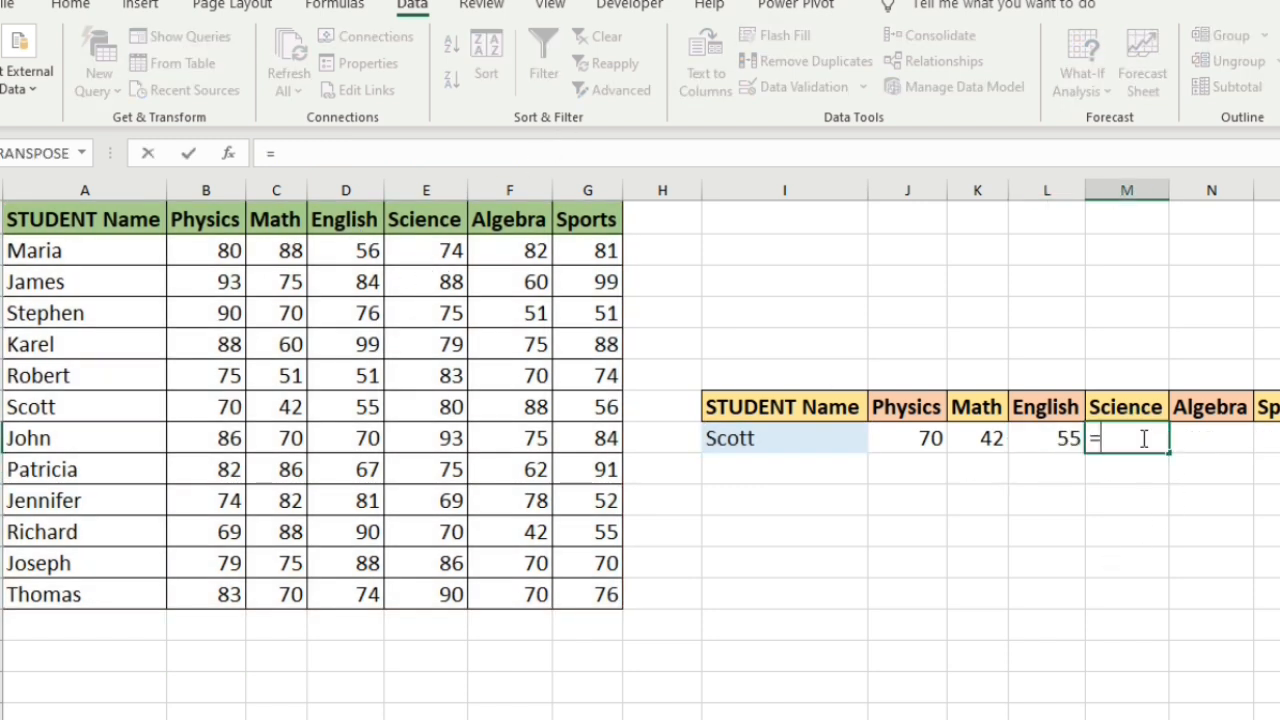
text(if)
key(Tab)
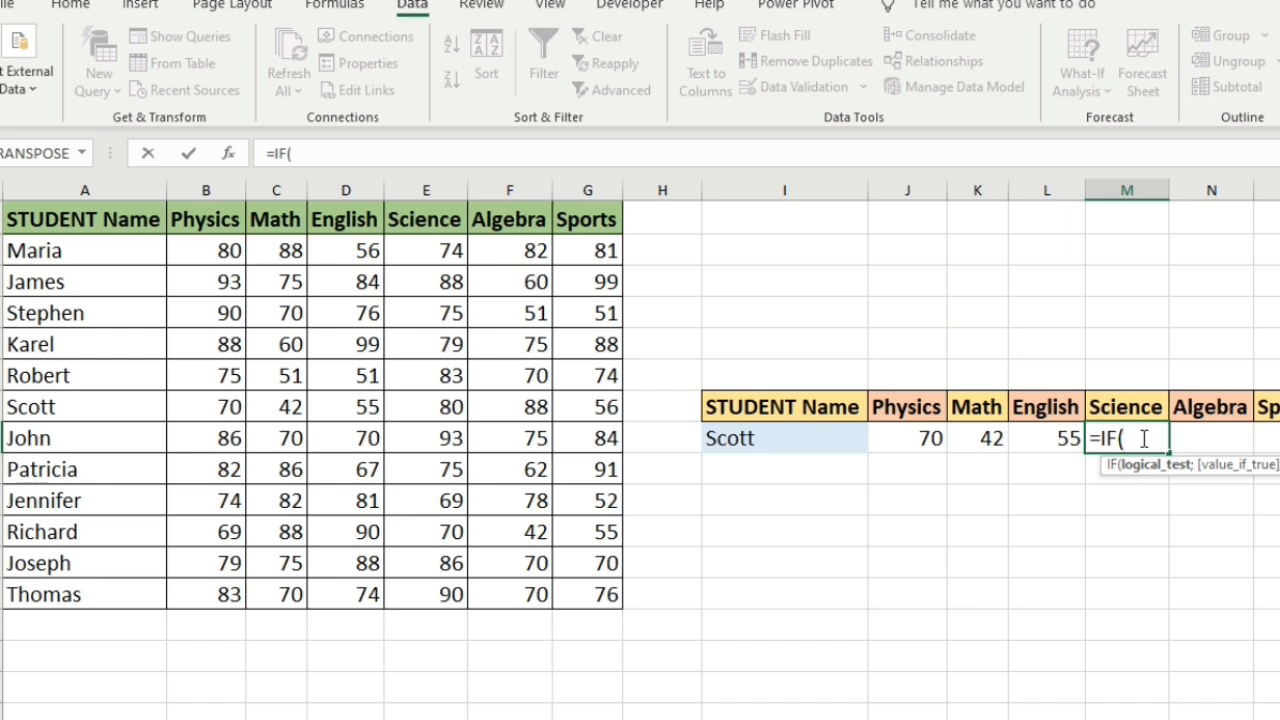
click(763, 439)
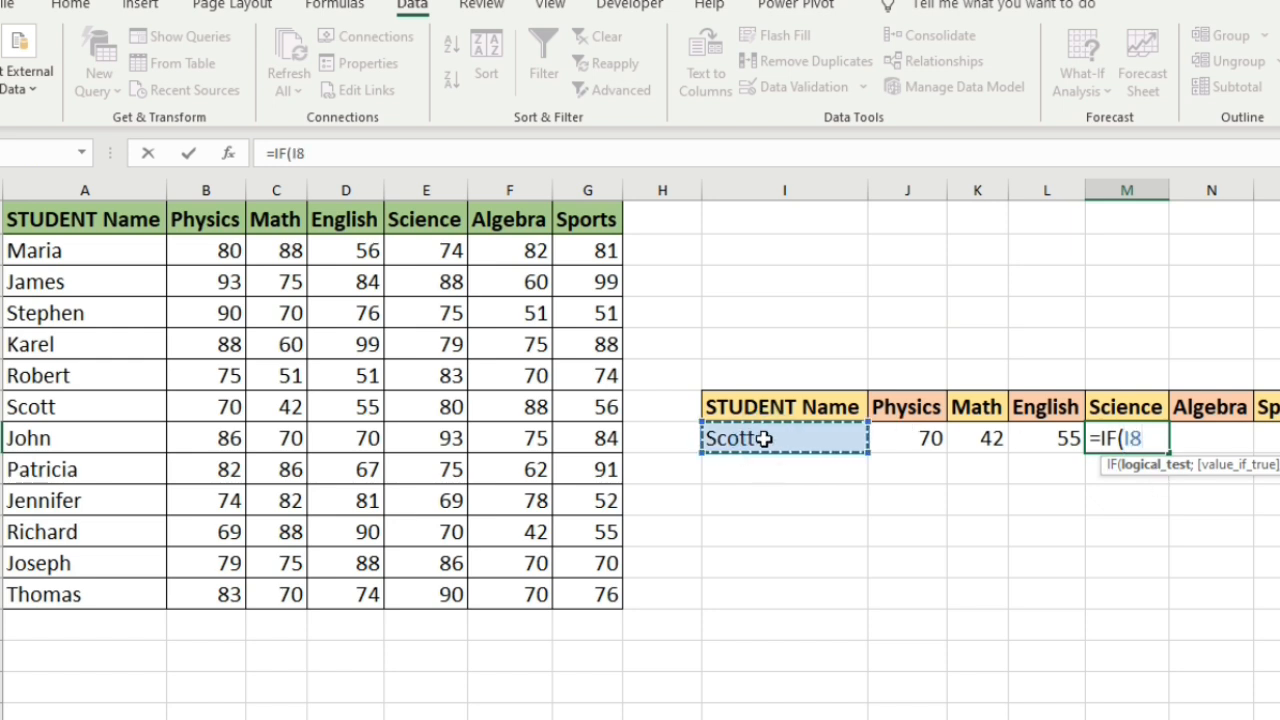
text(="")
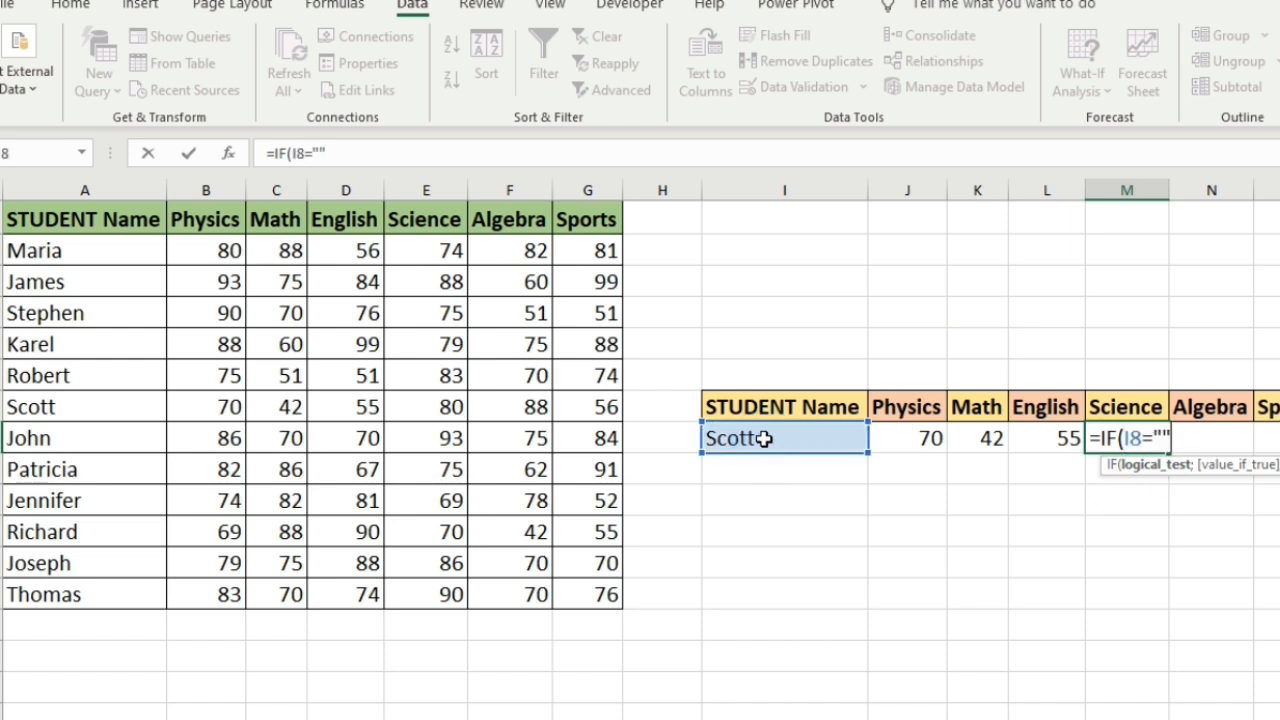
text(;)
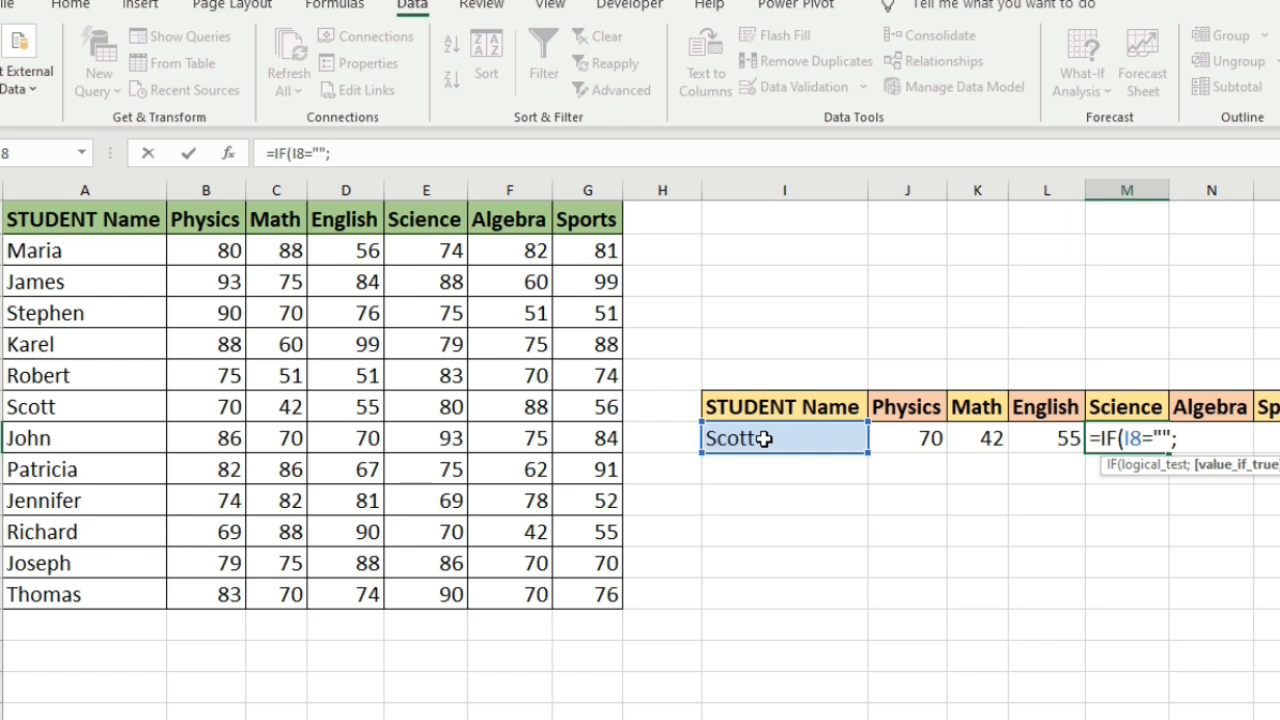
text("";)
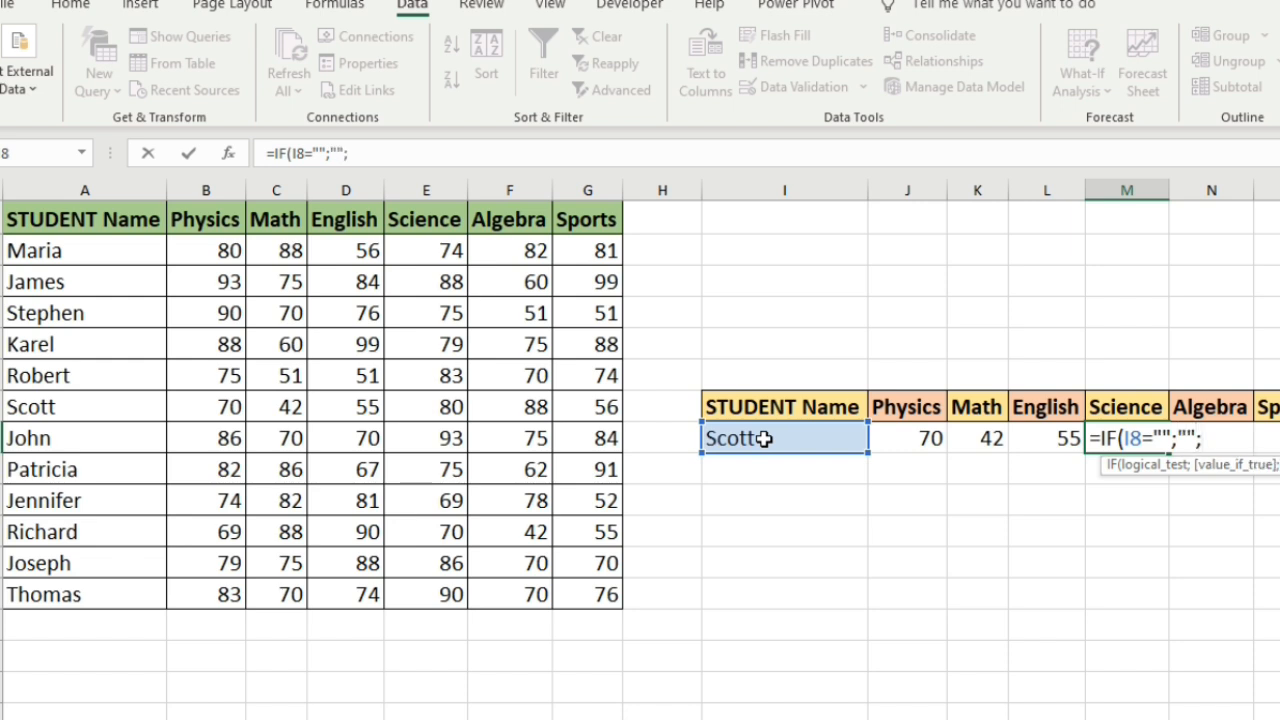
- Complete the Science formula in M8 with VLOOKUP(I8;A1:G13;5;FALSE) as the value if false, and enter it
text(vlo)
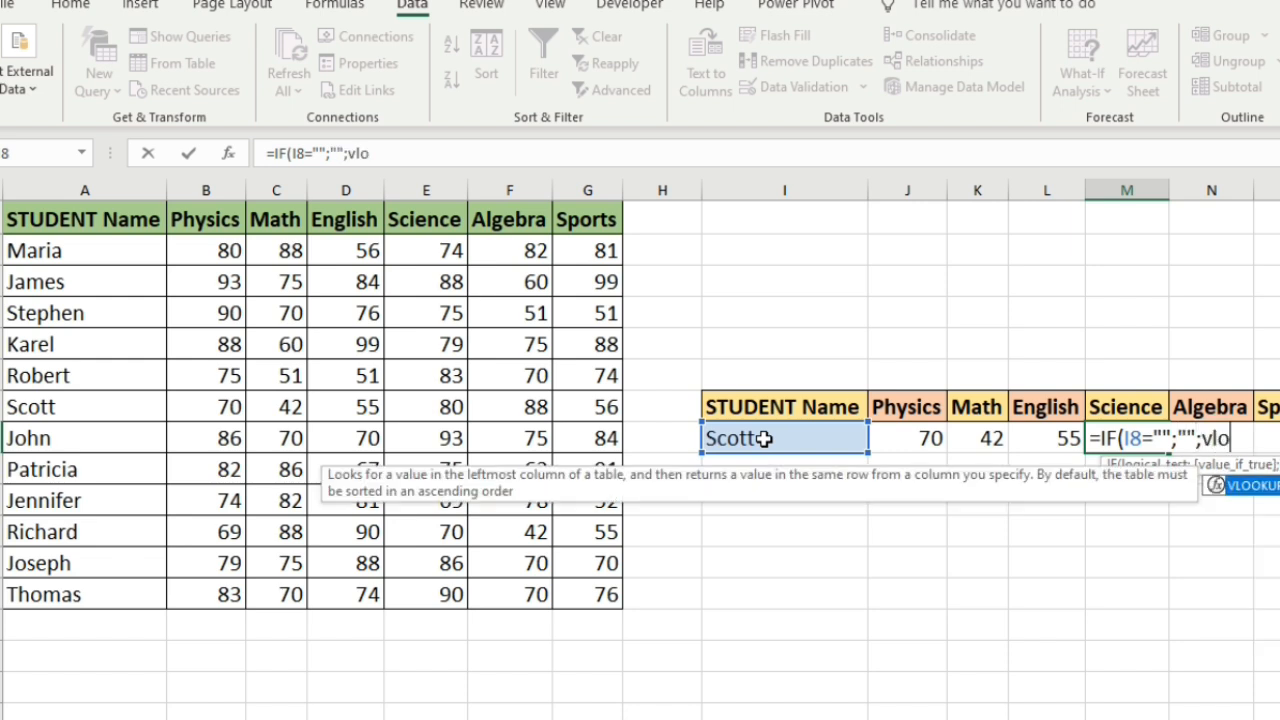
key(Tab)
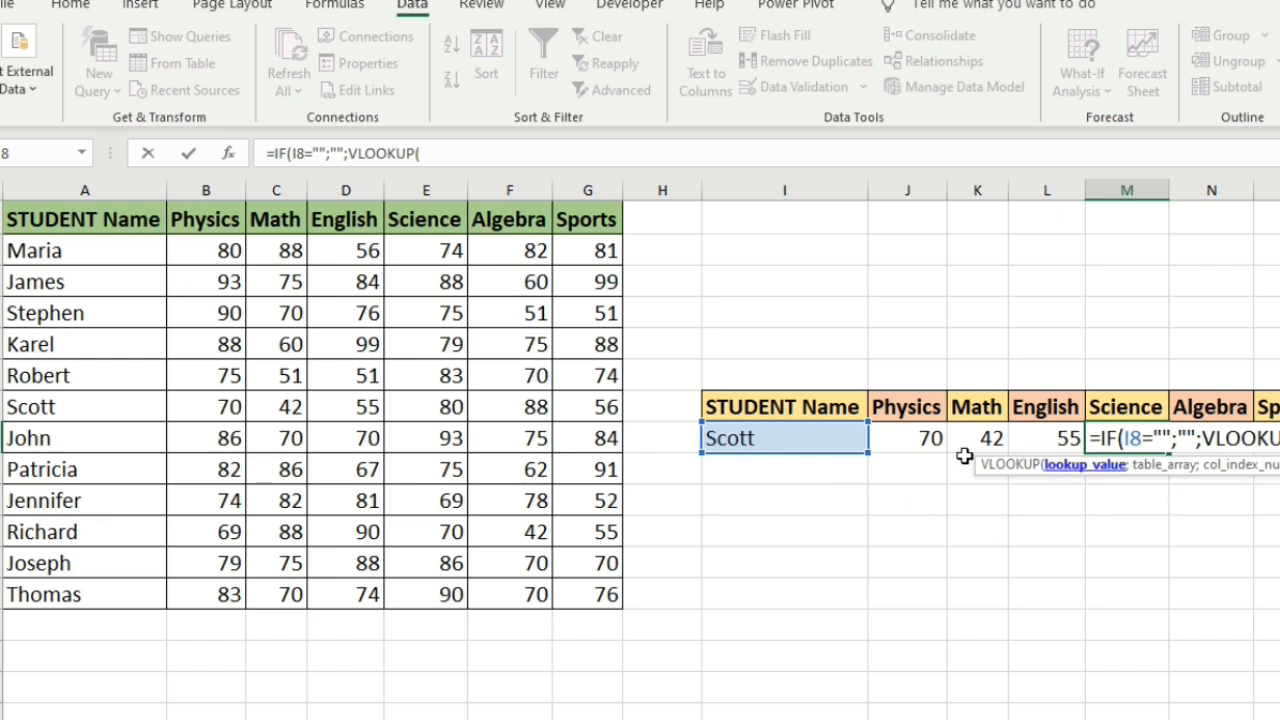
click(792, 444)
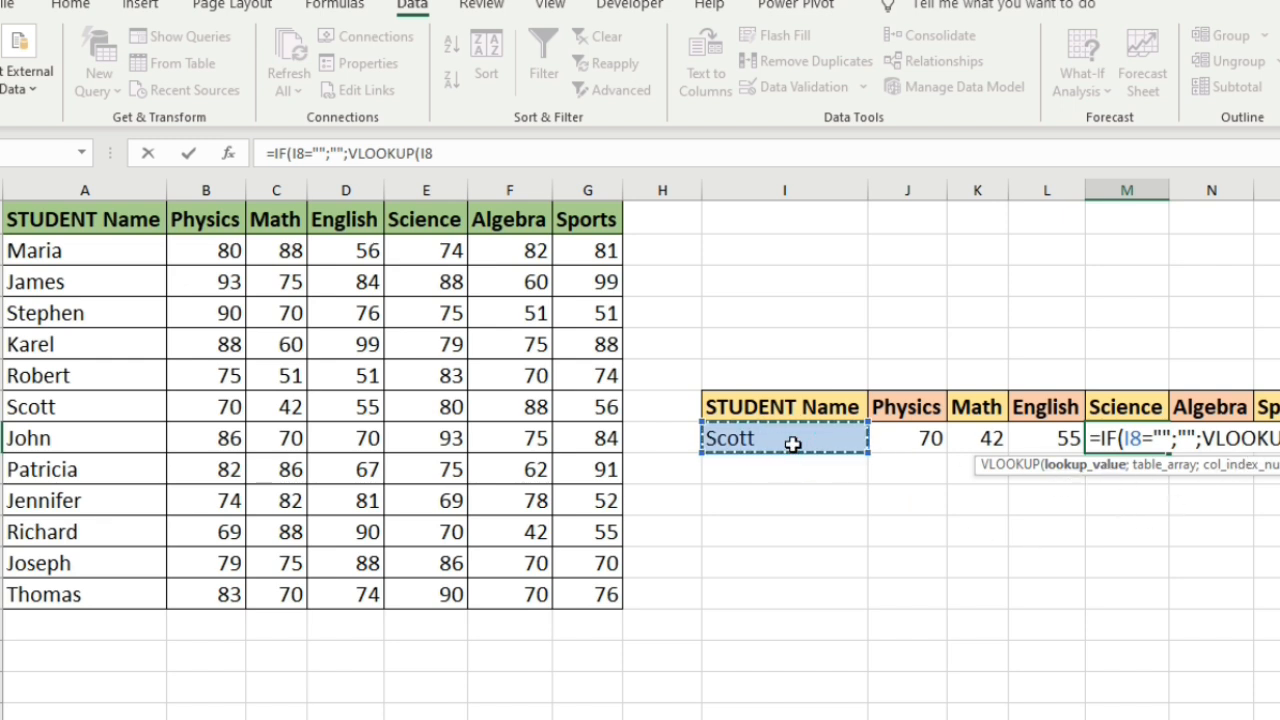
text(;)
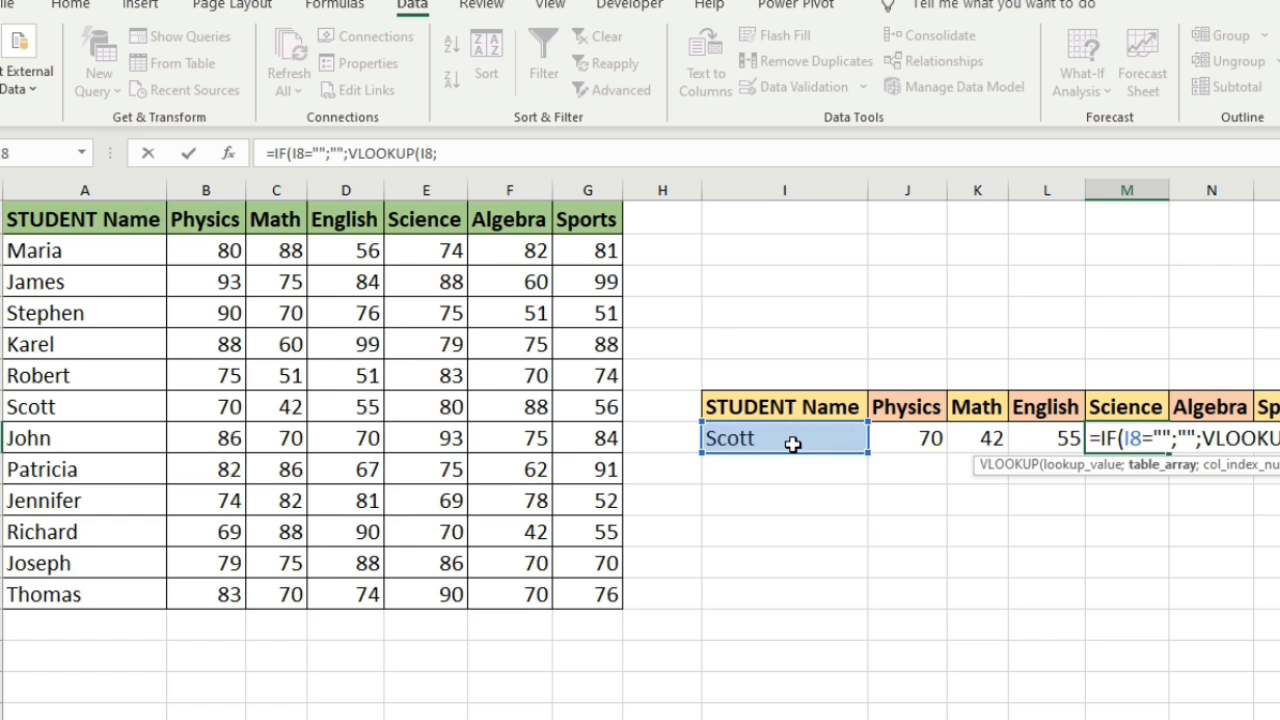
drag(62, 218, 608, 591)
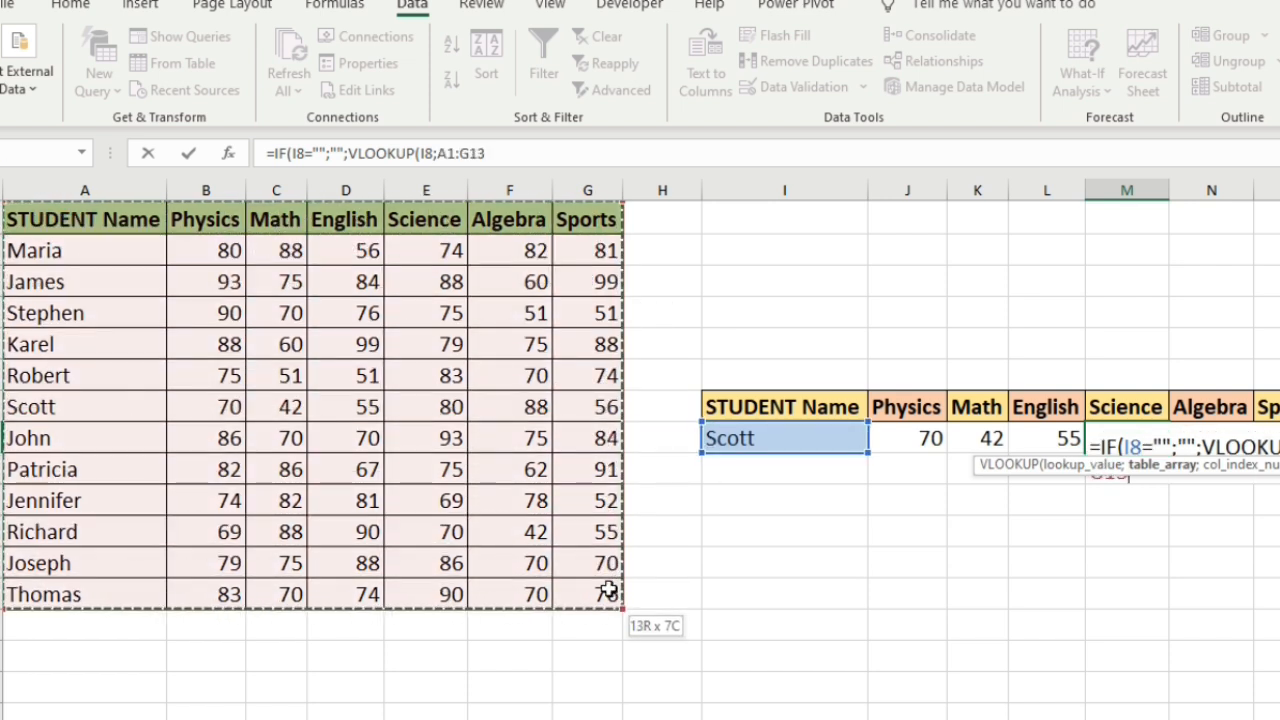
text(;)
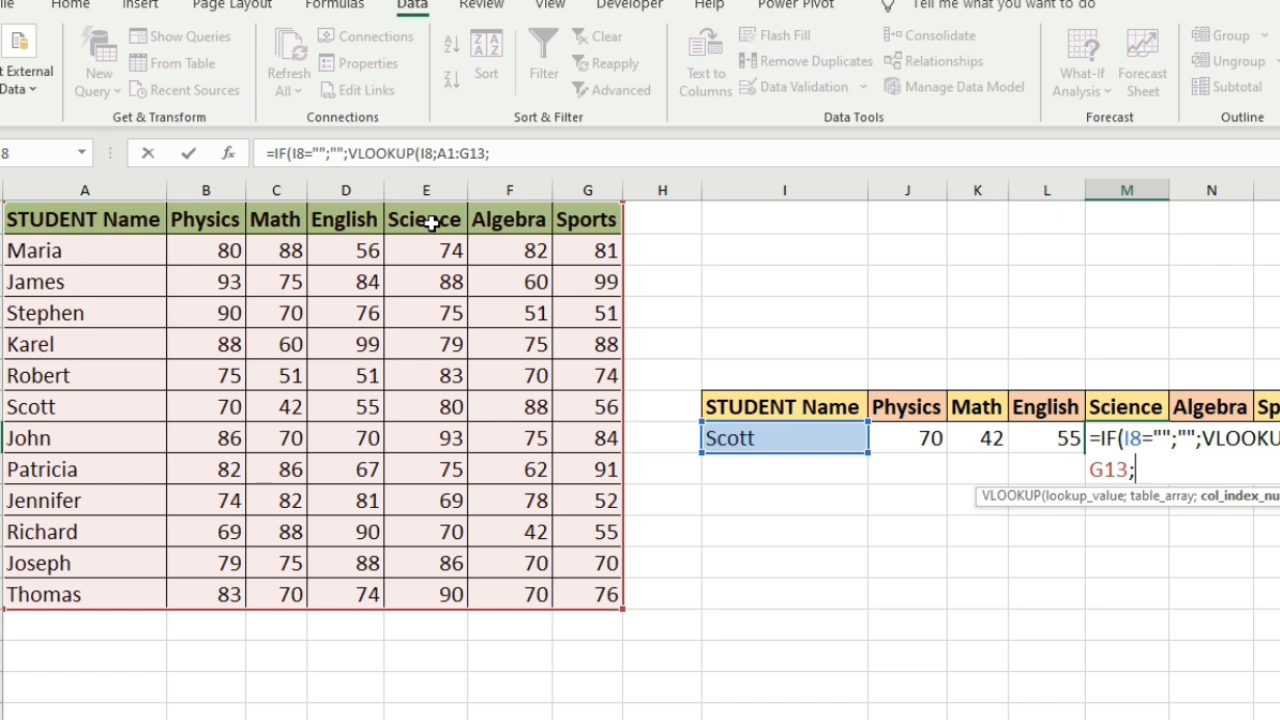
text(5;)
key(Down)
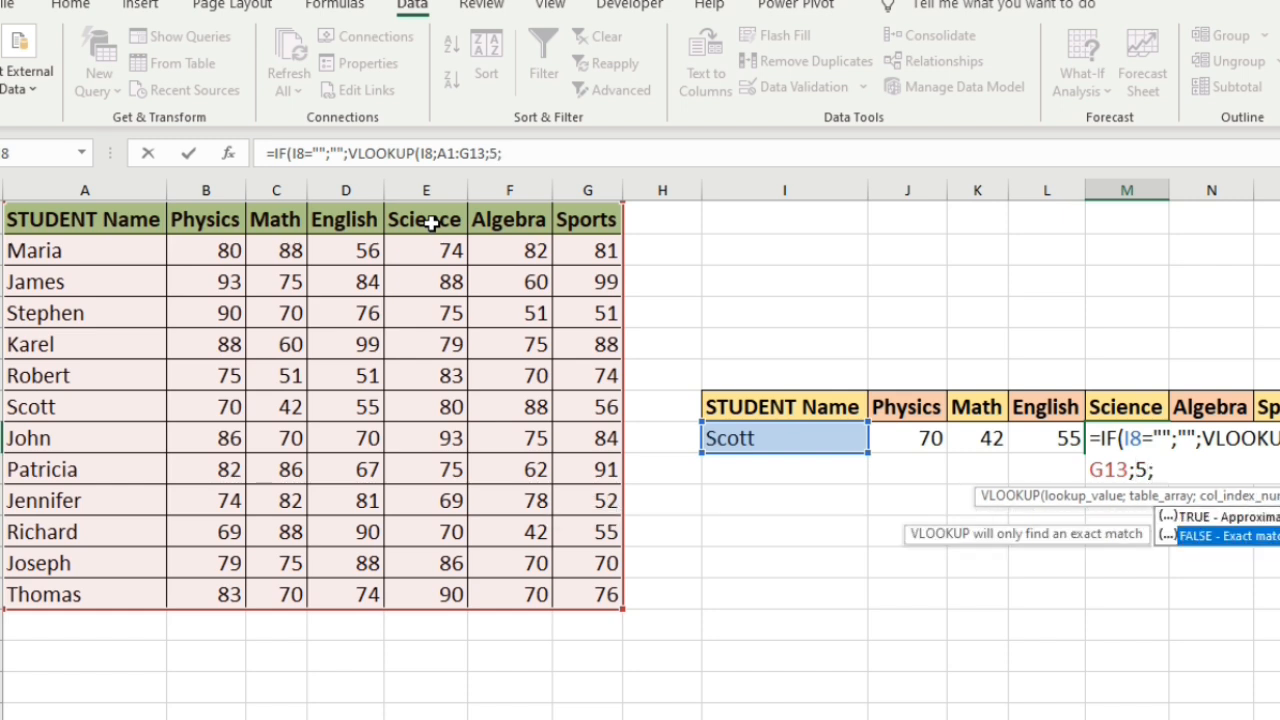
key(Tab)
text()))
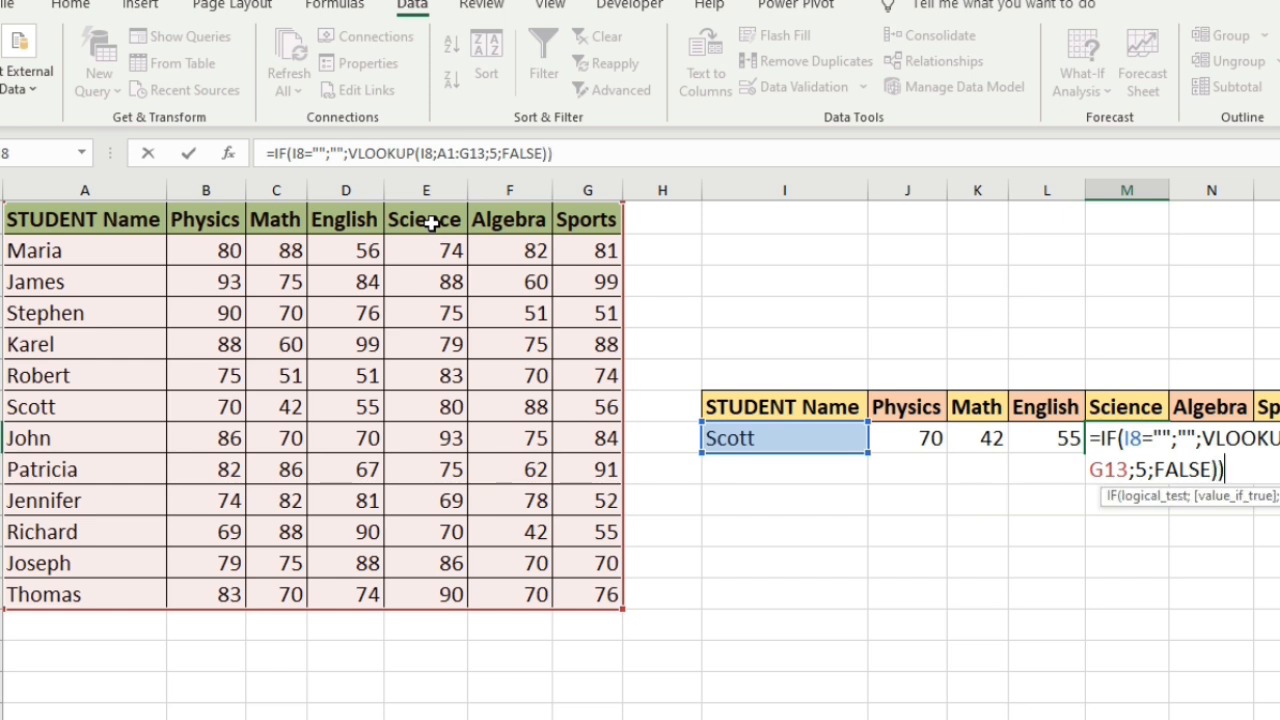
key(Return)
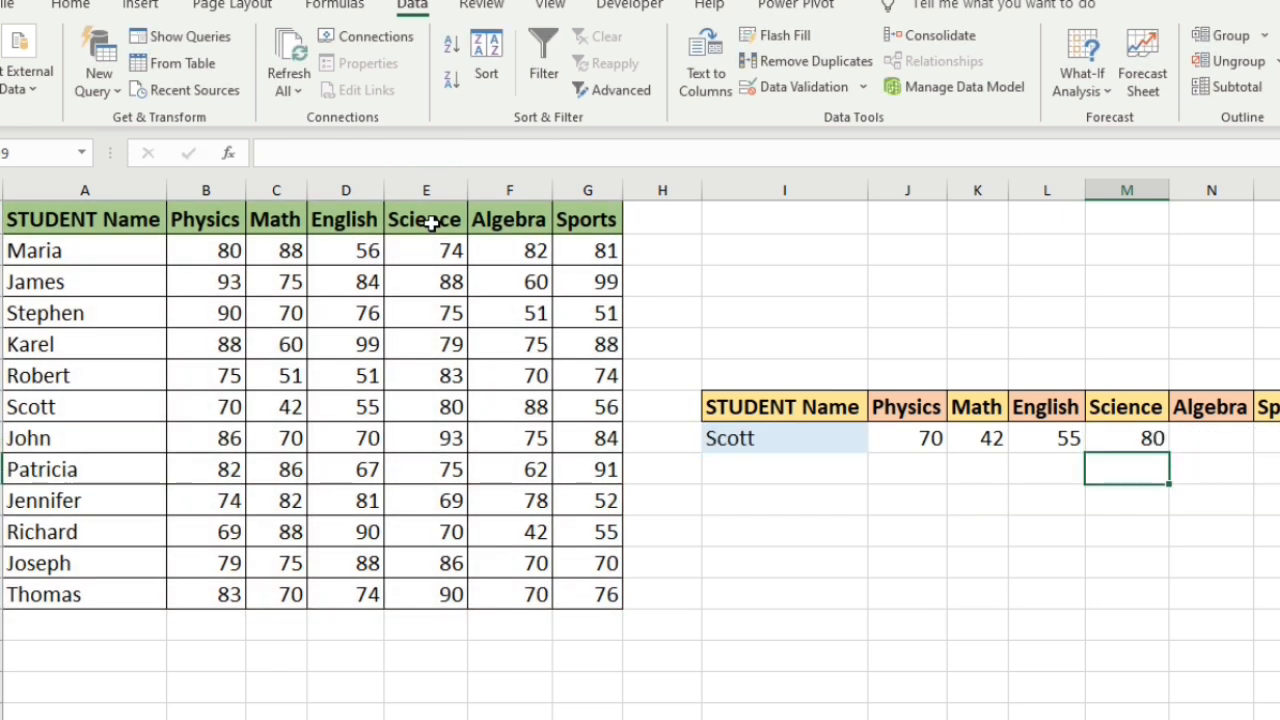
- Begin an IF formula in the Algebra result cell N8 with the test I8="" and "" as the value if true
click(1224, 447)
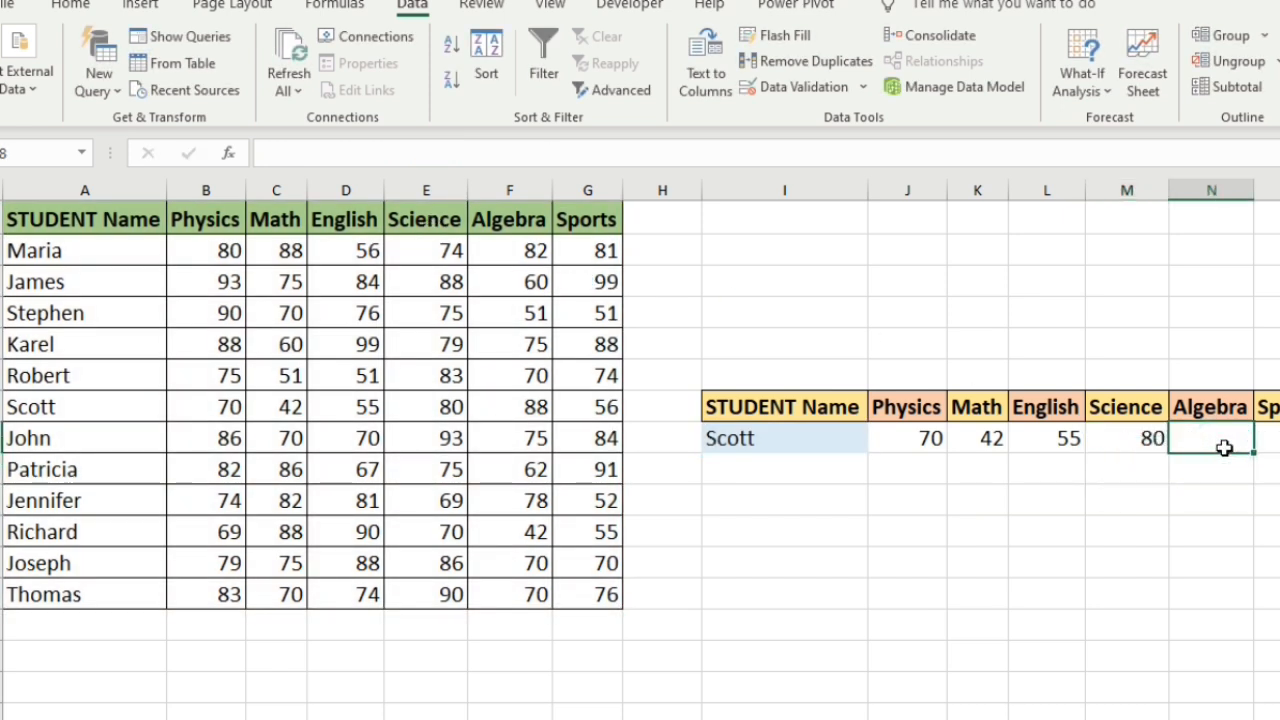
text(=if)
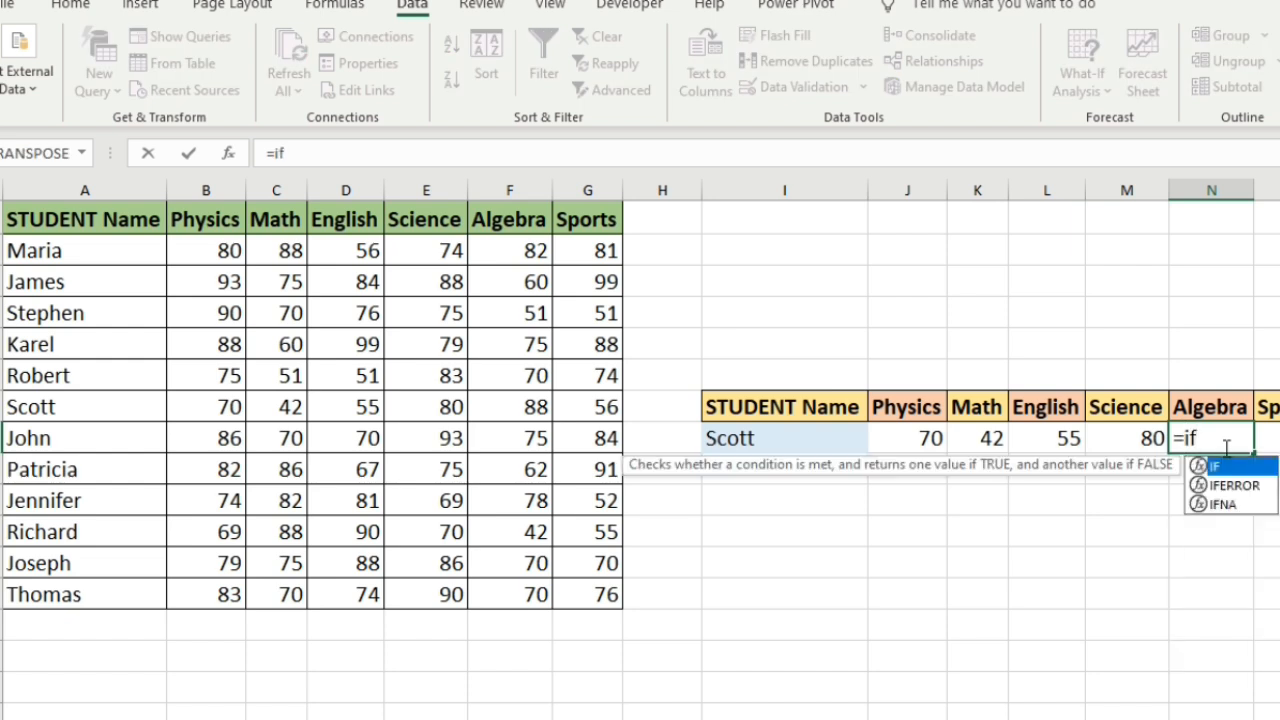
key(Tab)
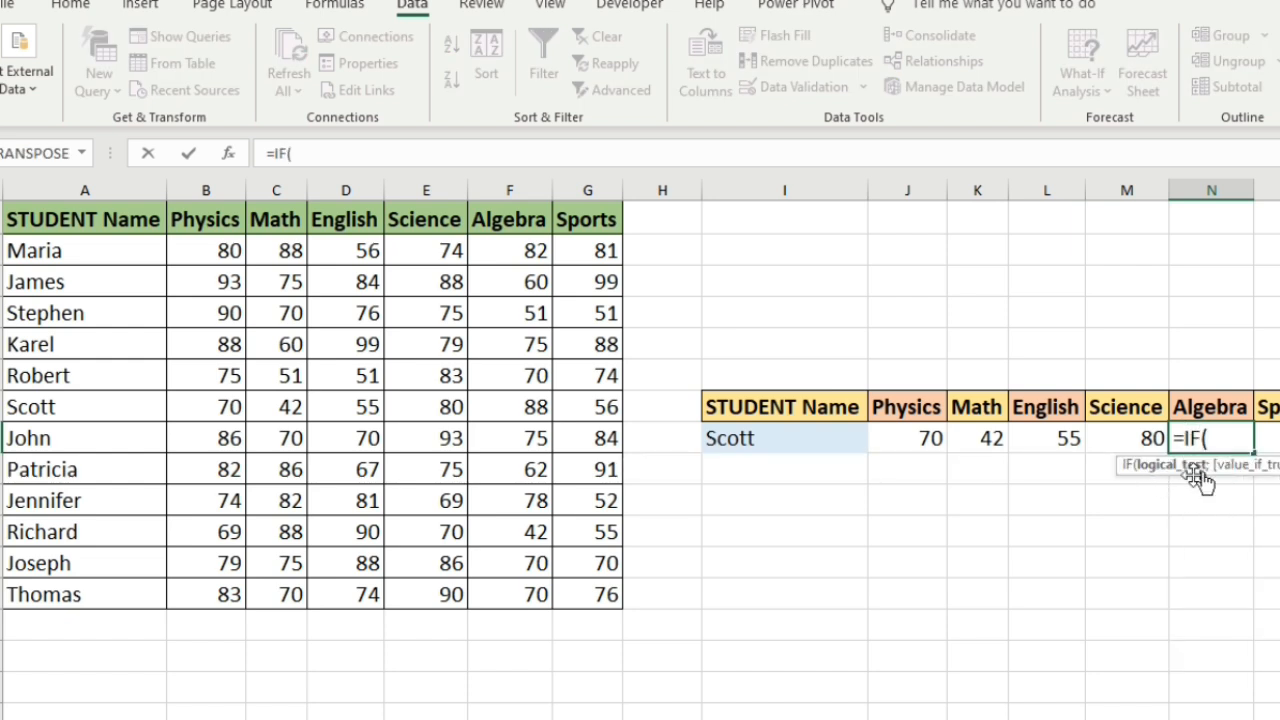
click(767, 443)
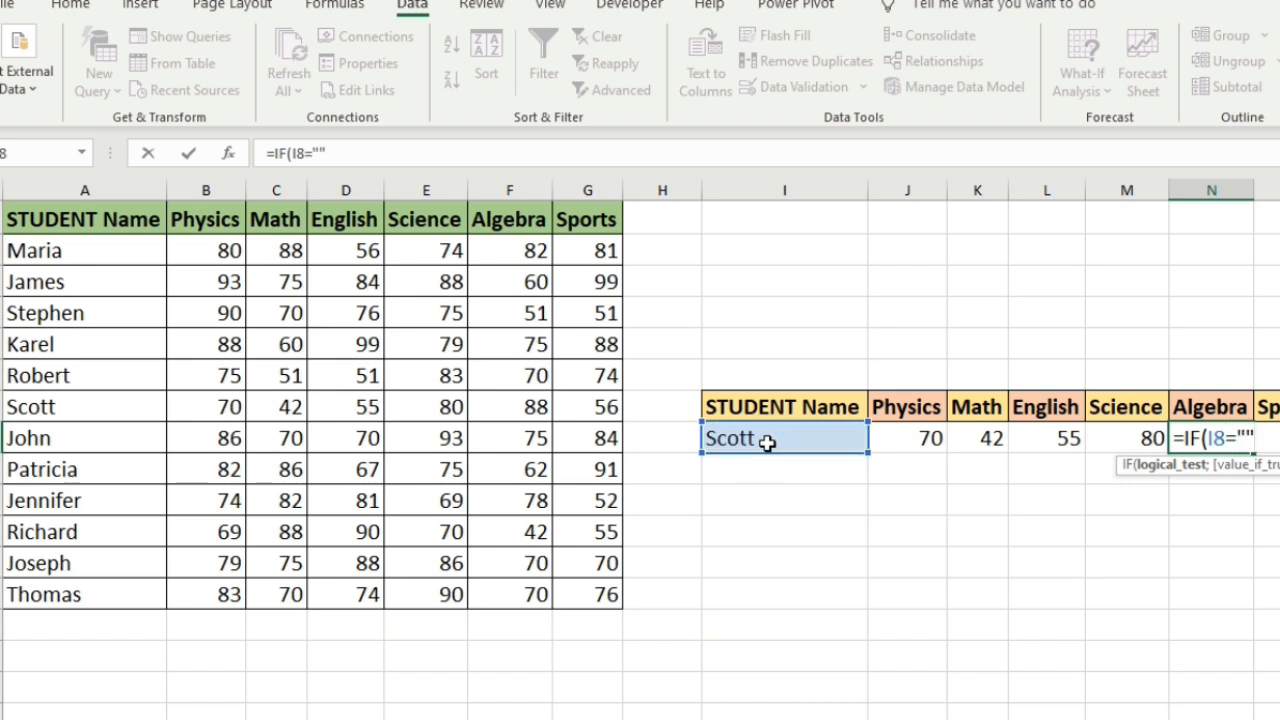
text(;)
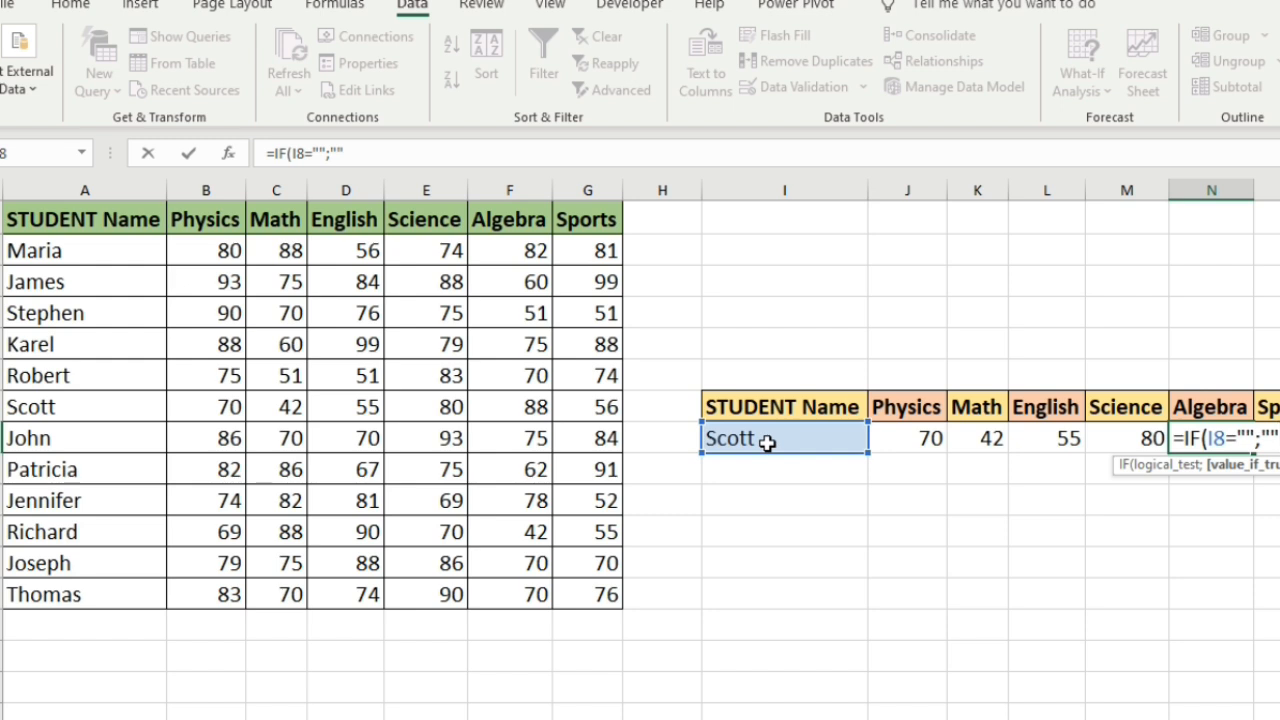
text("";)
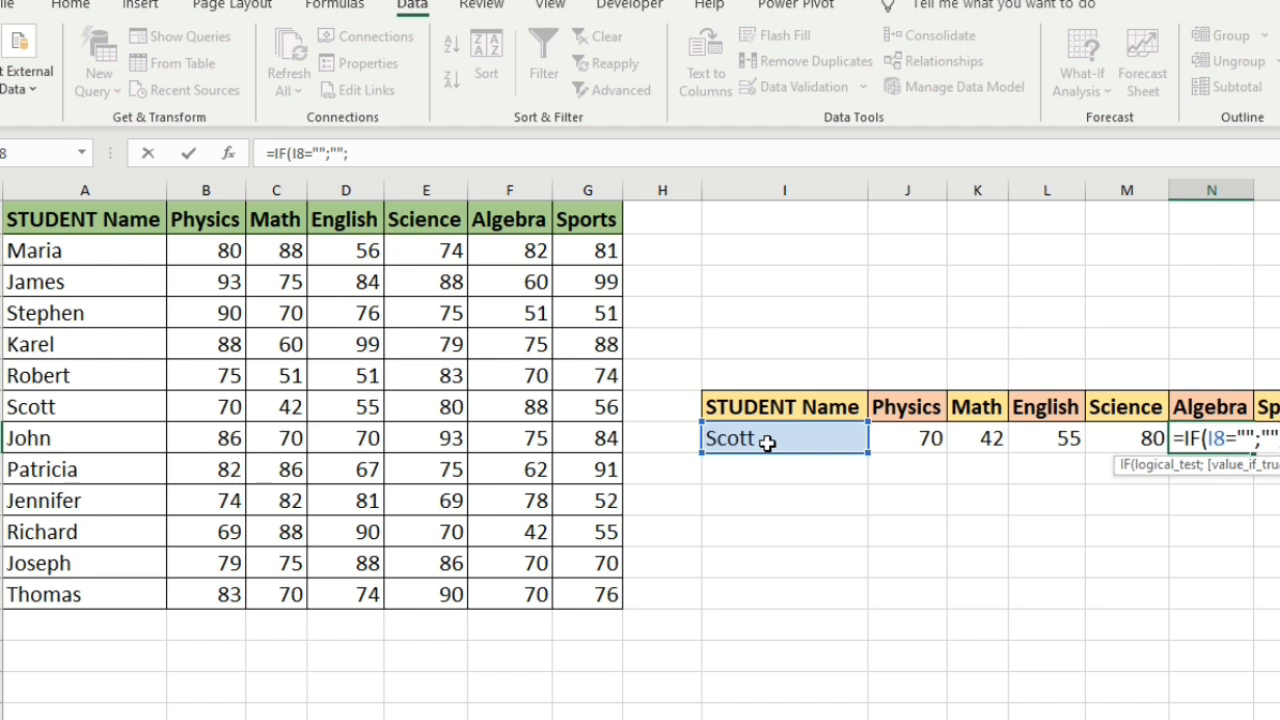
- Complete the Algebra formula in N8 with VLOOKUP(I8;A1:G13;6;FALSE) as the value if false, and enter it
text(vlo)
key(Tab)
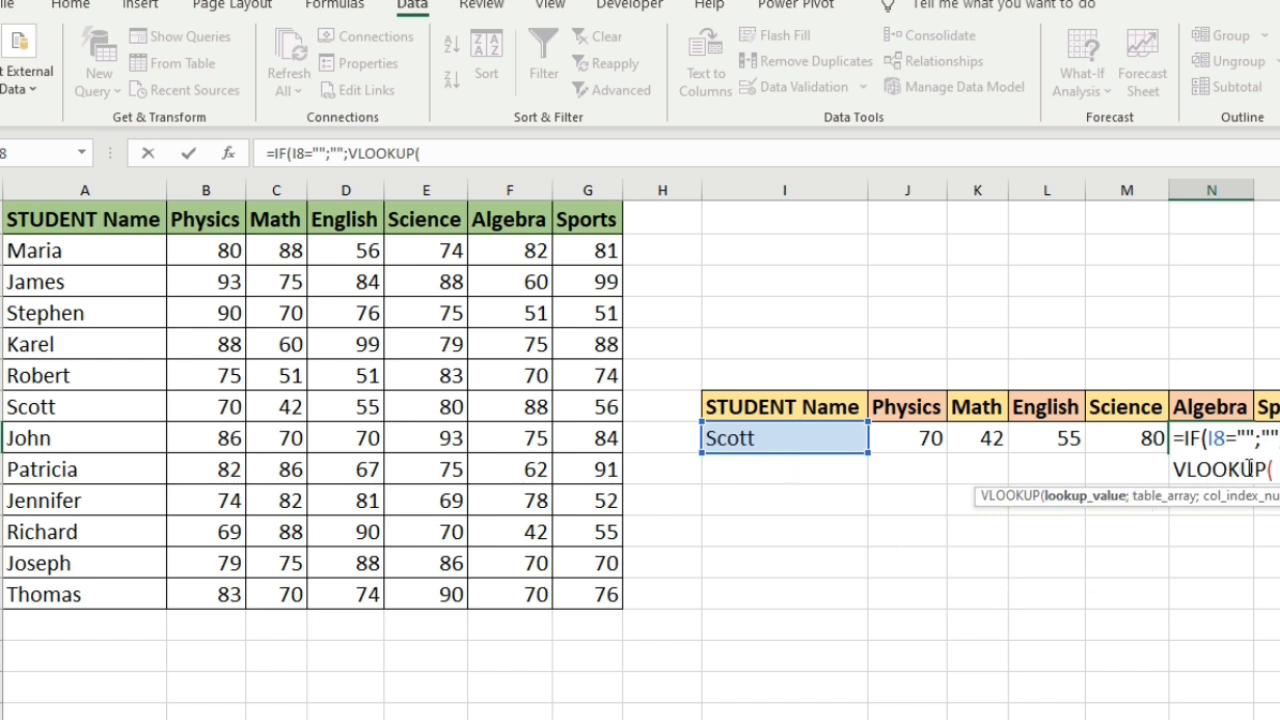
click(785, 437)
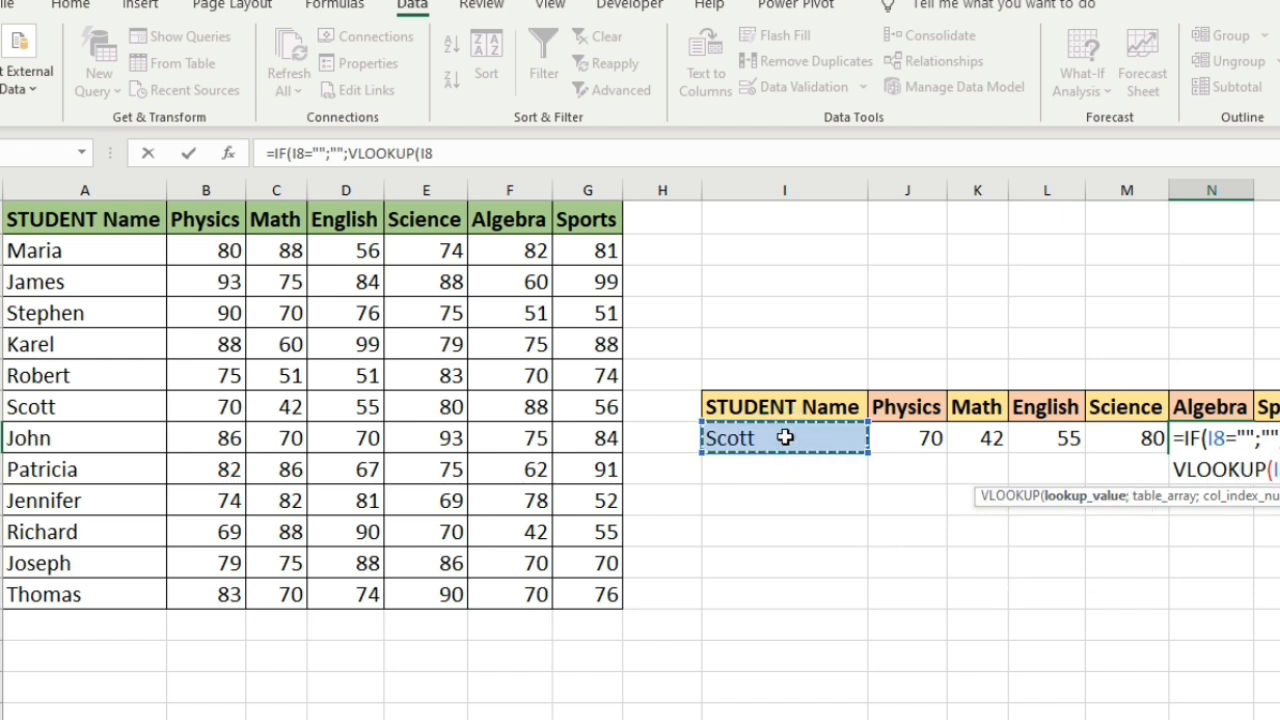
text(;)
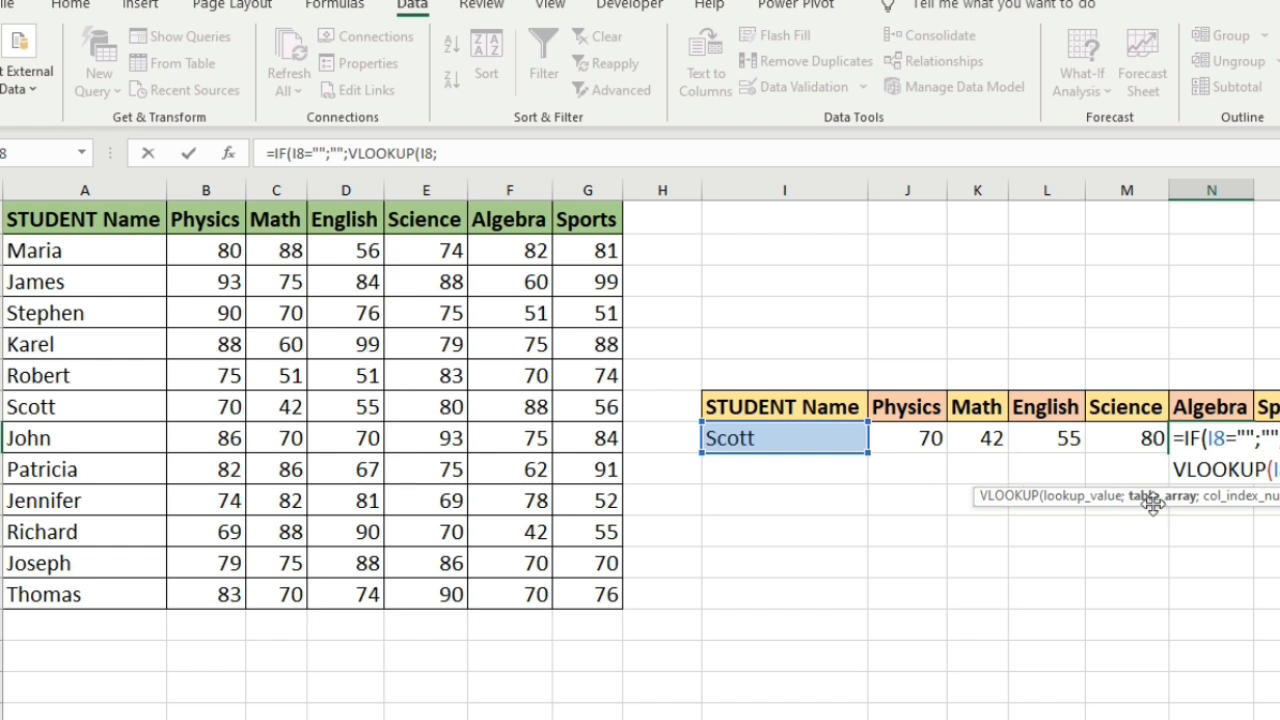
drag(38, 224, 607, 592)
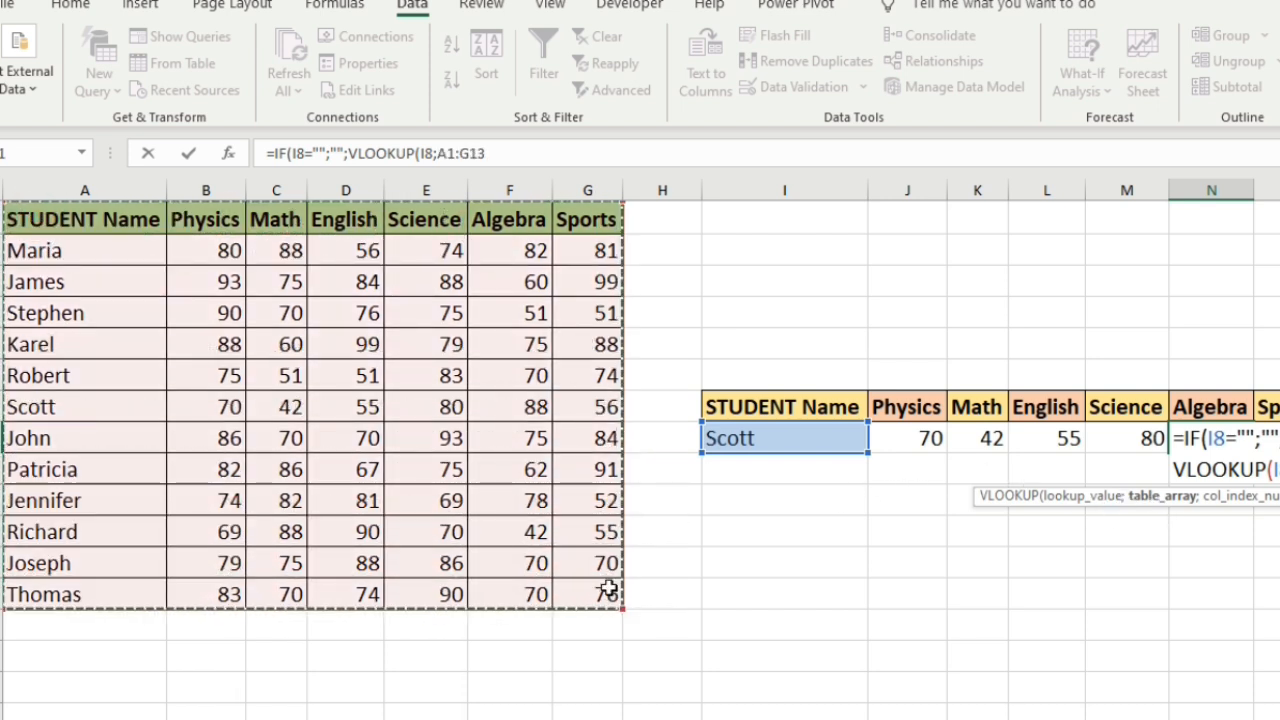
text(;6)
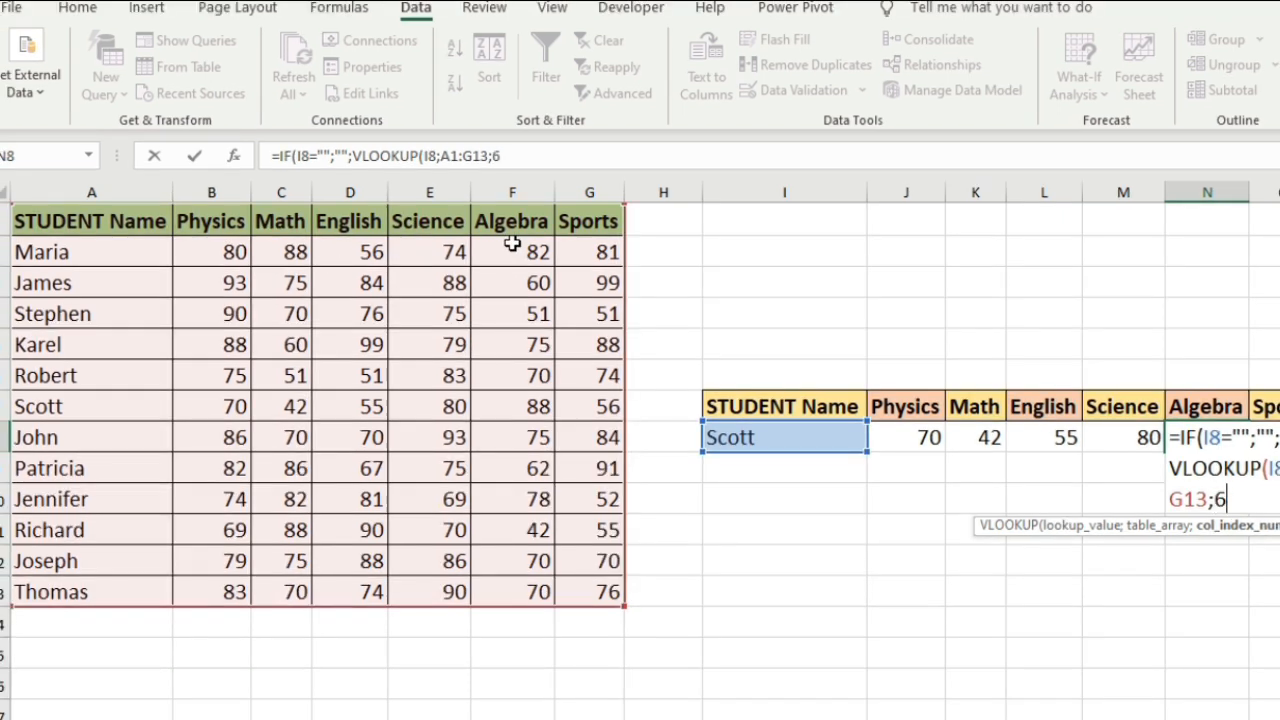
text(;)
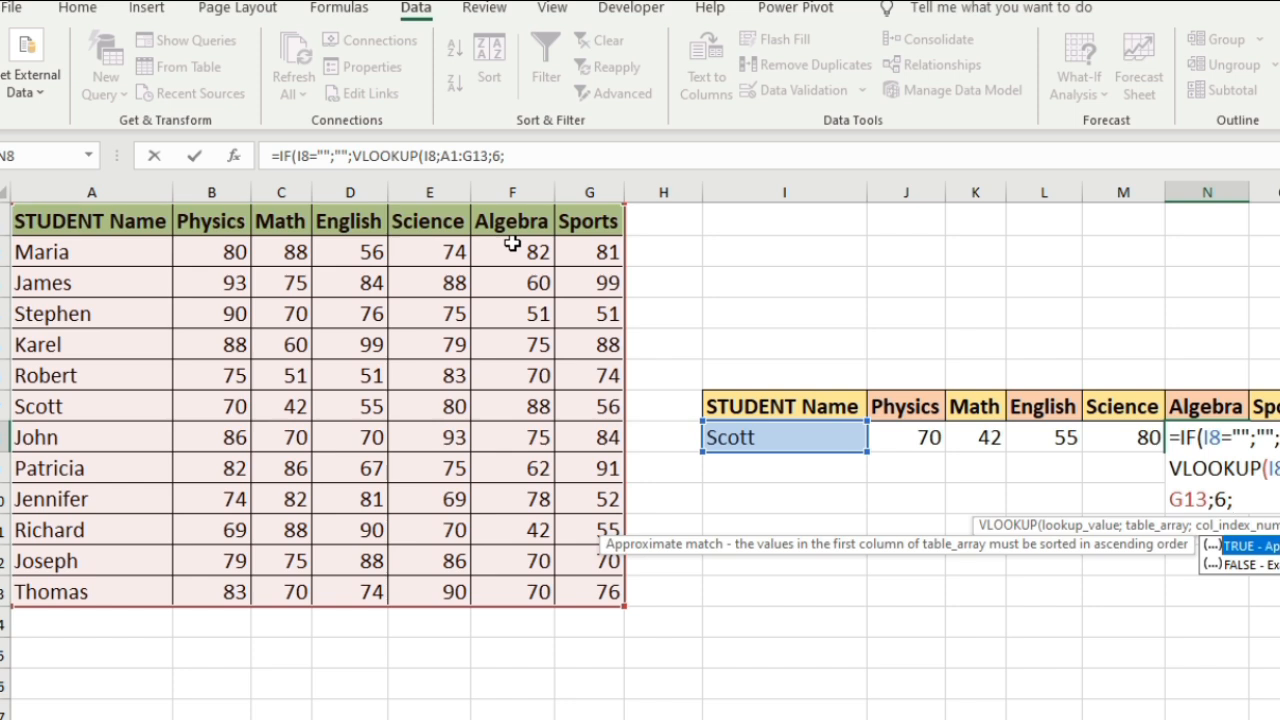
key(Down)
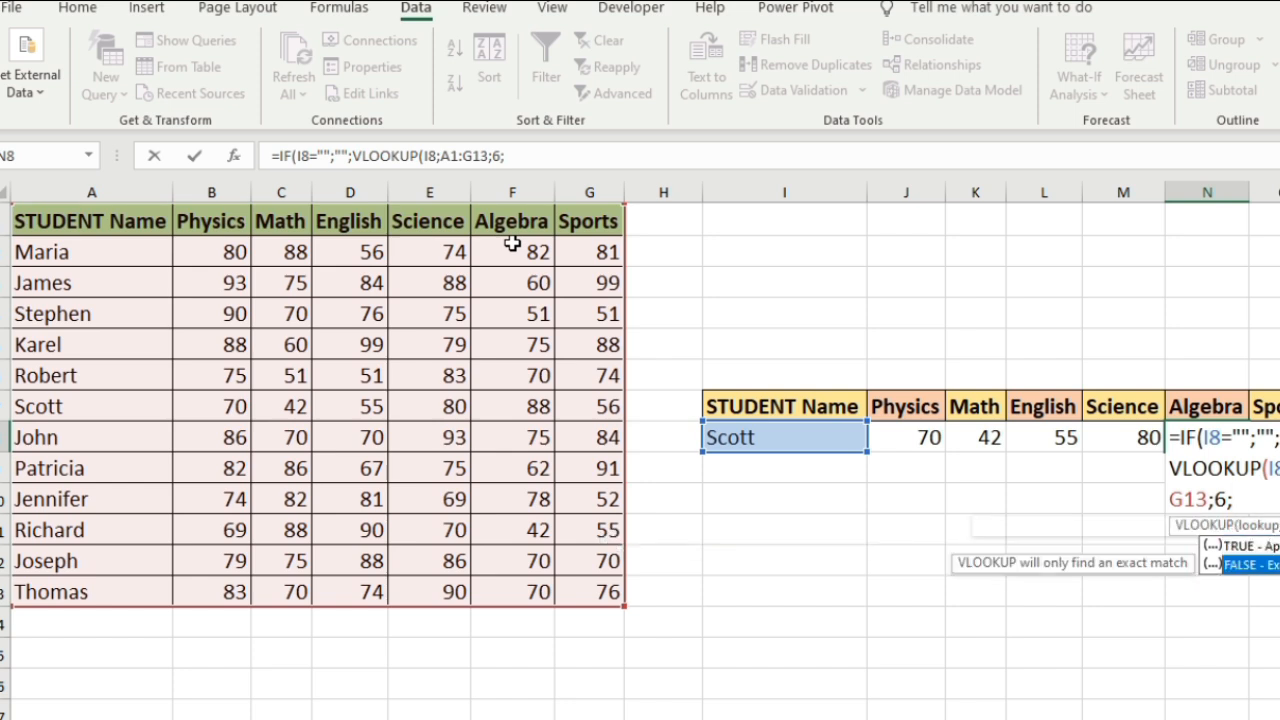
key(Tab)
text()))
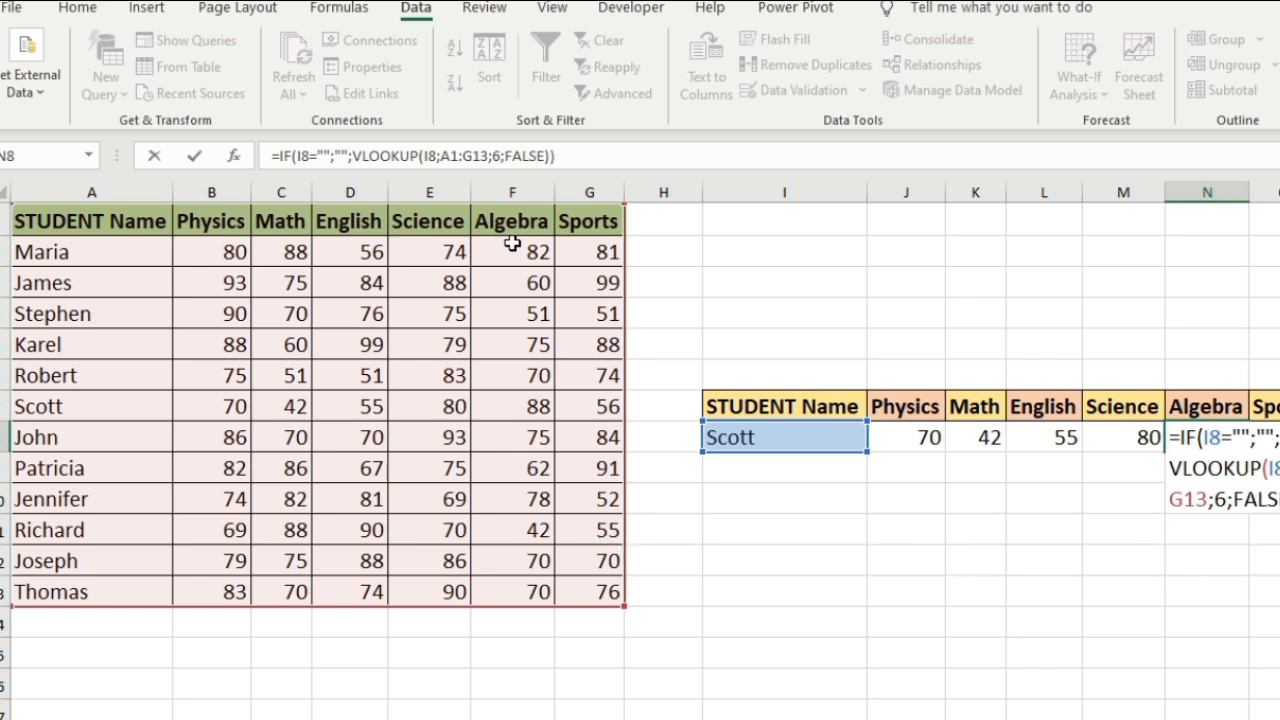
key(Return)
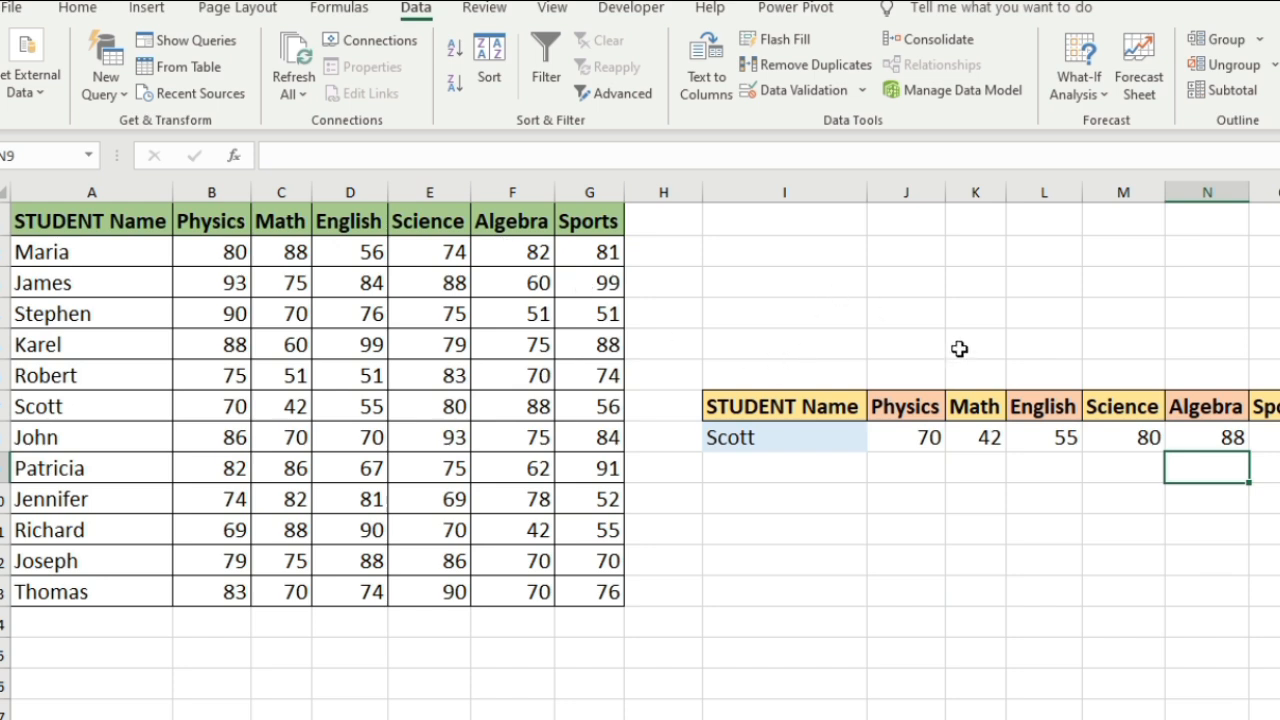
- Begin an IF formula in the Sports result cell O8 with the test I8="" and "" as the value if true
click(1276, 435)
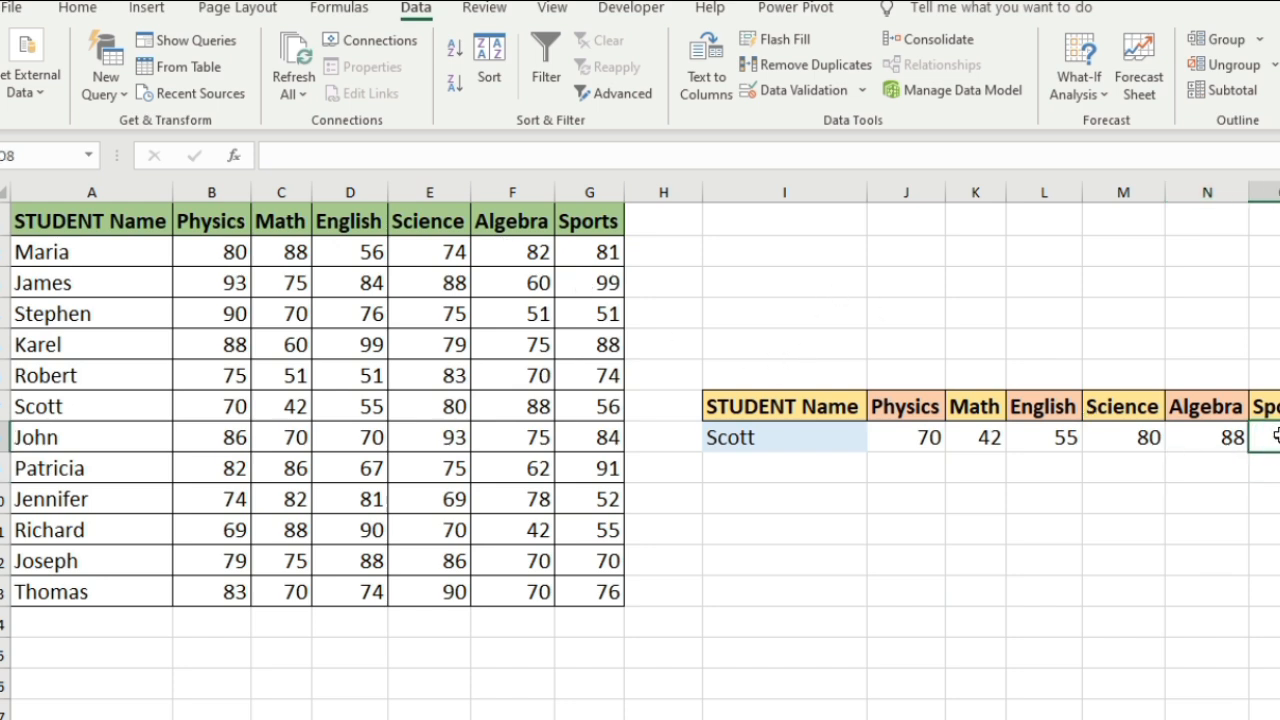
text(=if)
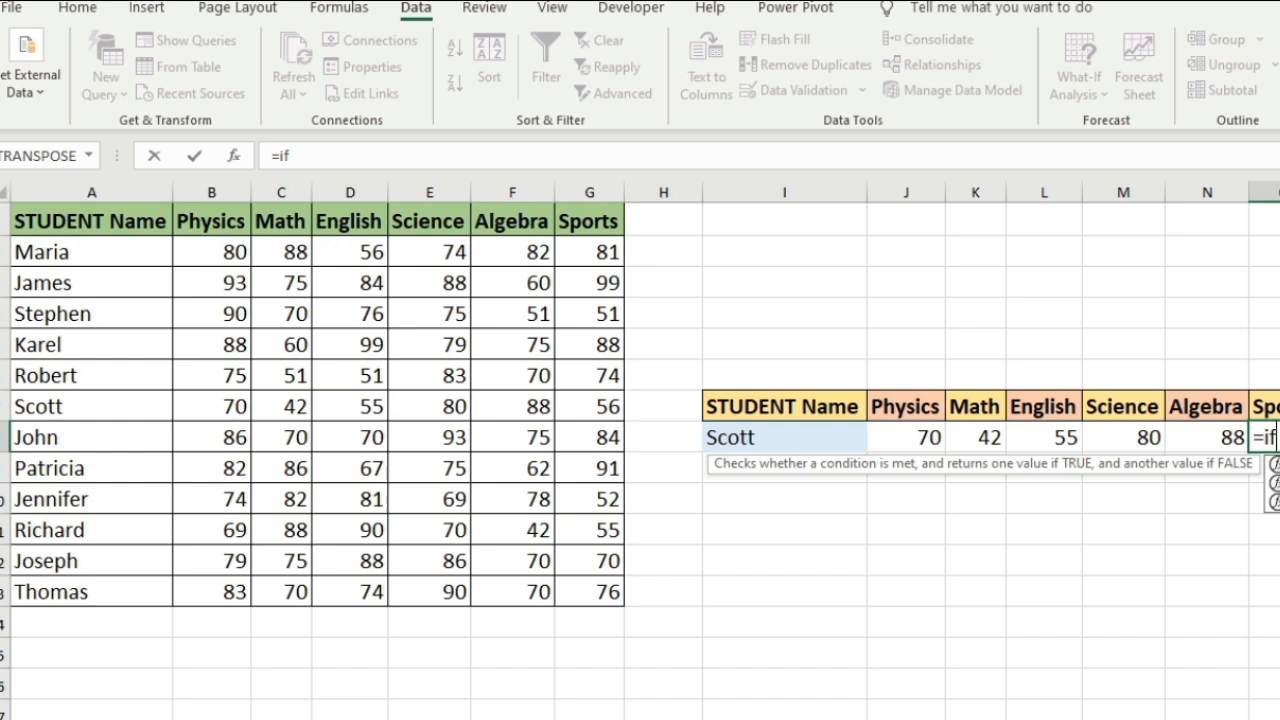
key(Tab)
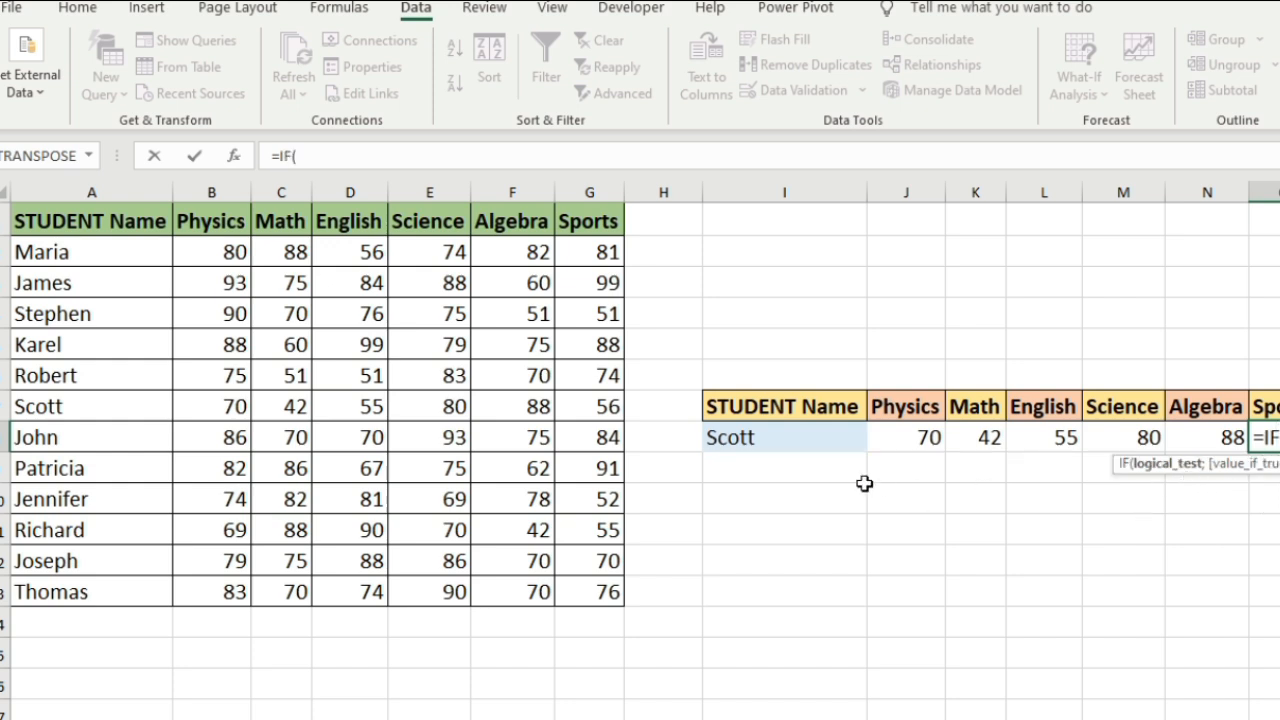
click(764, 437)
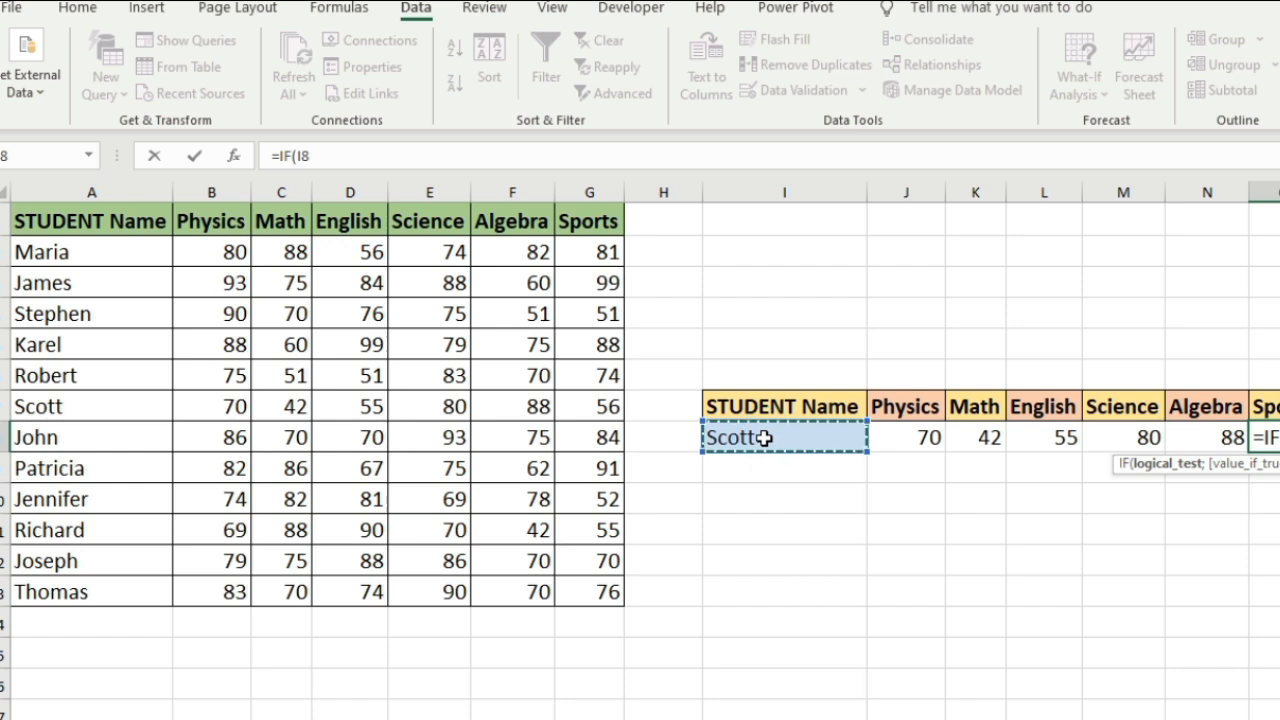
text(=)
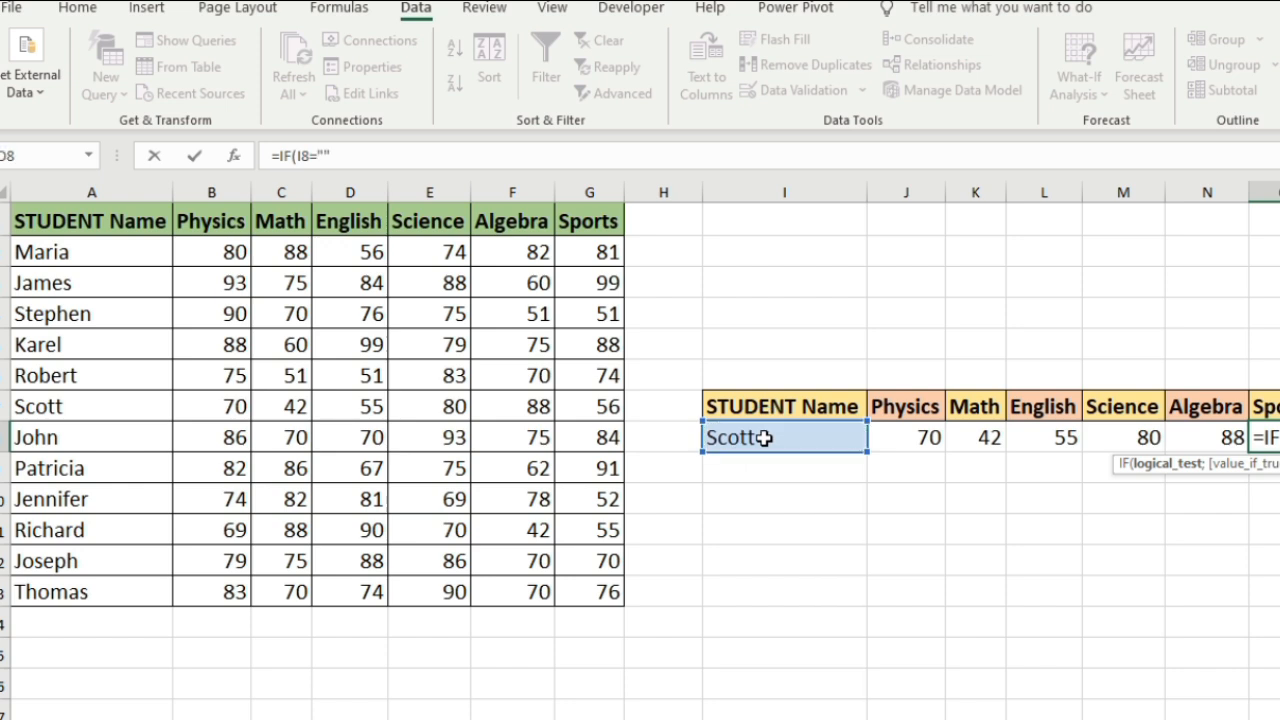
text("";)
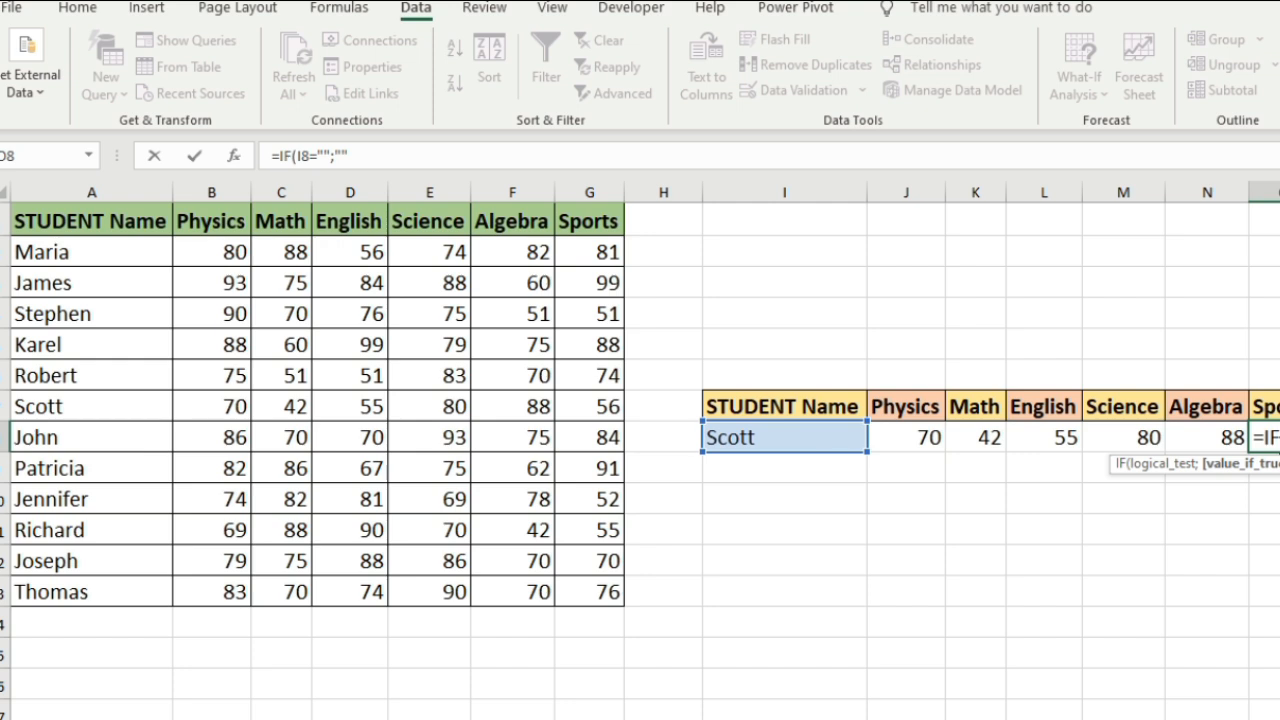
- Add a VLOOKUP as the value if false in O8, with I8 as lookup value and A1:G13 as table array
text(;vlo)
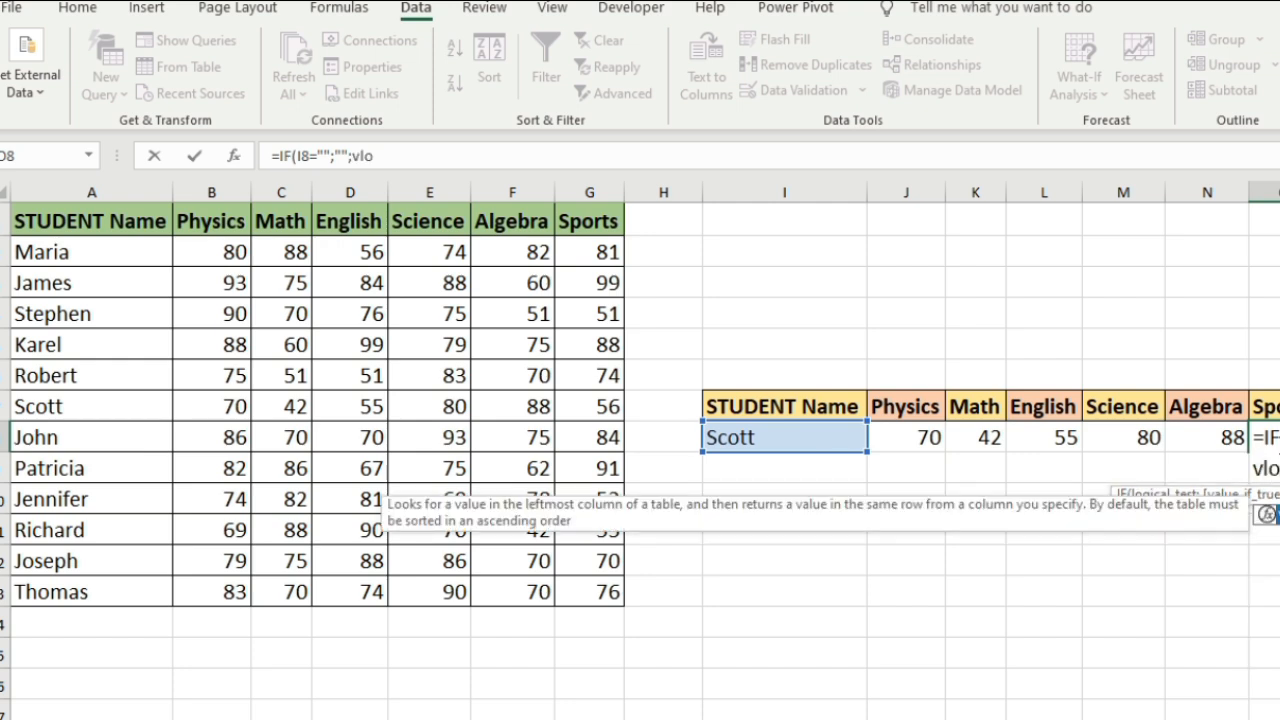
key(Tab)
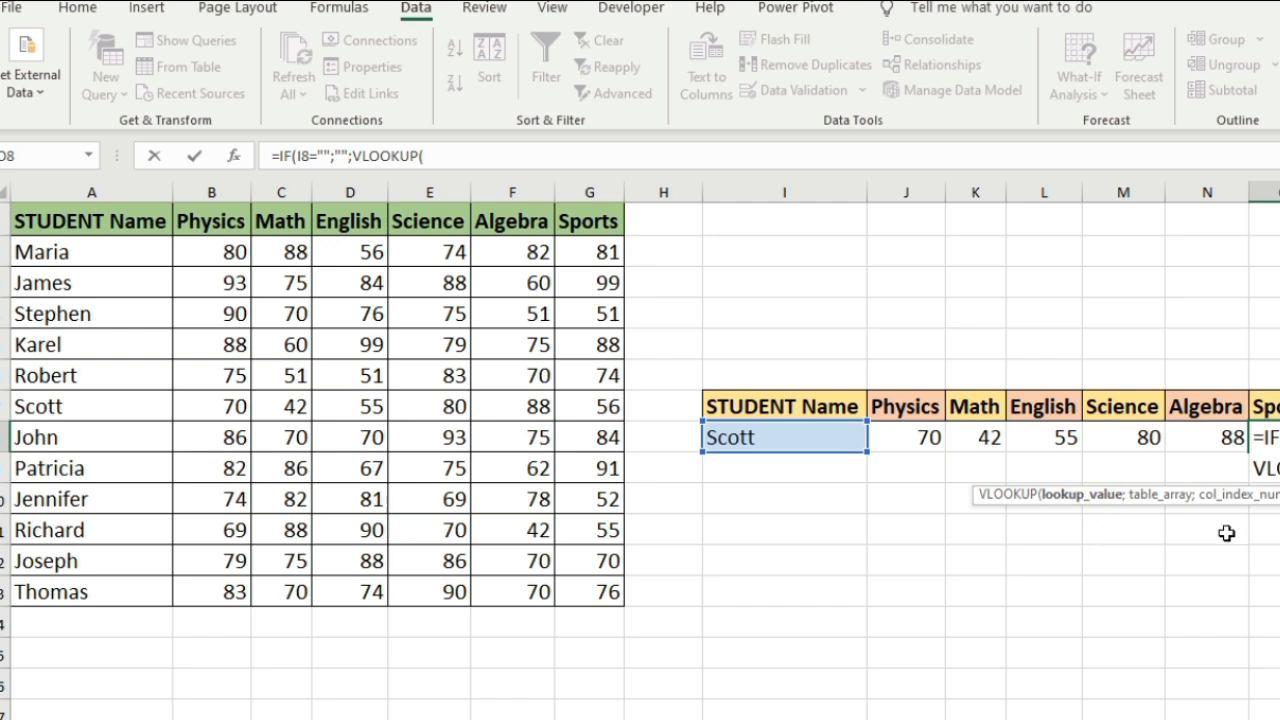
click(766, 437)
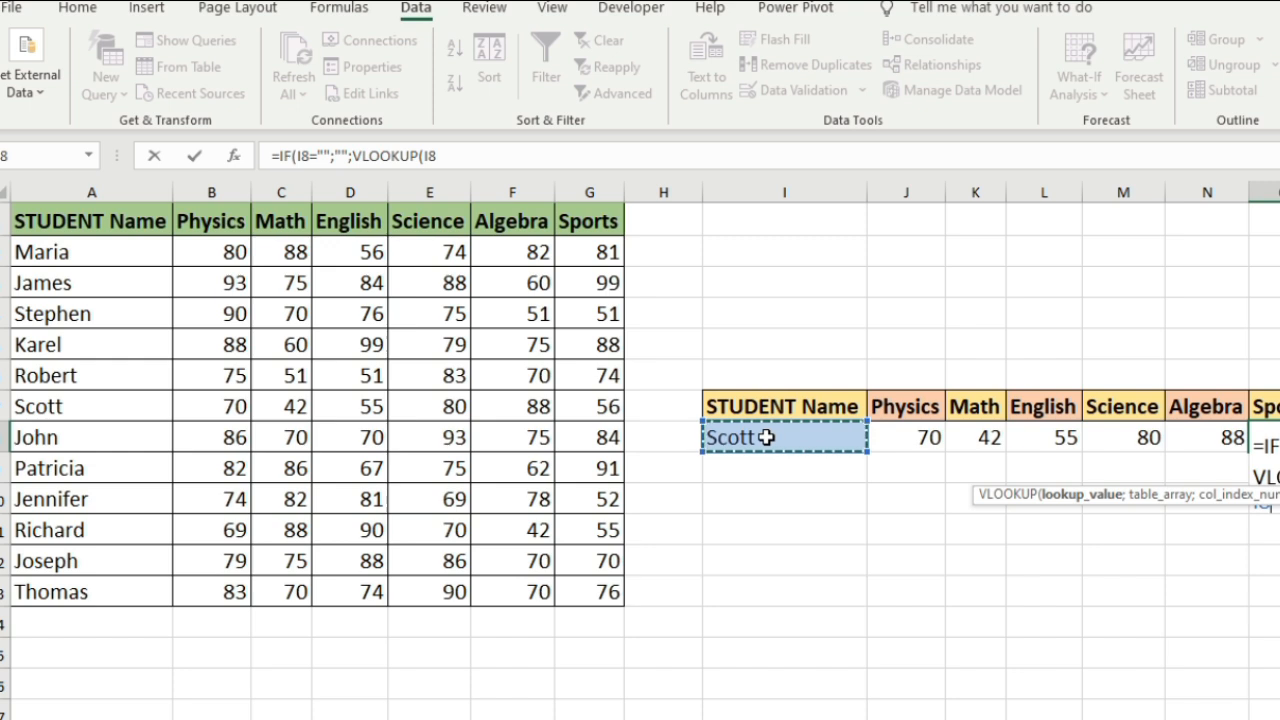
text(;)
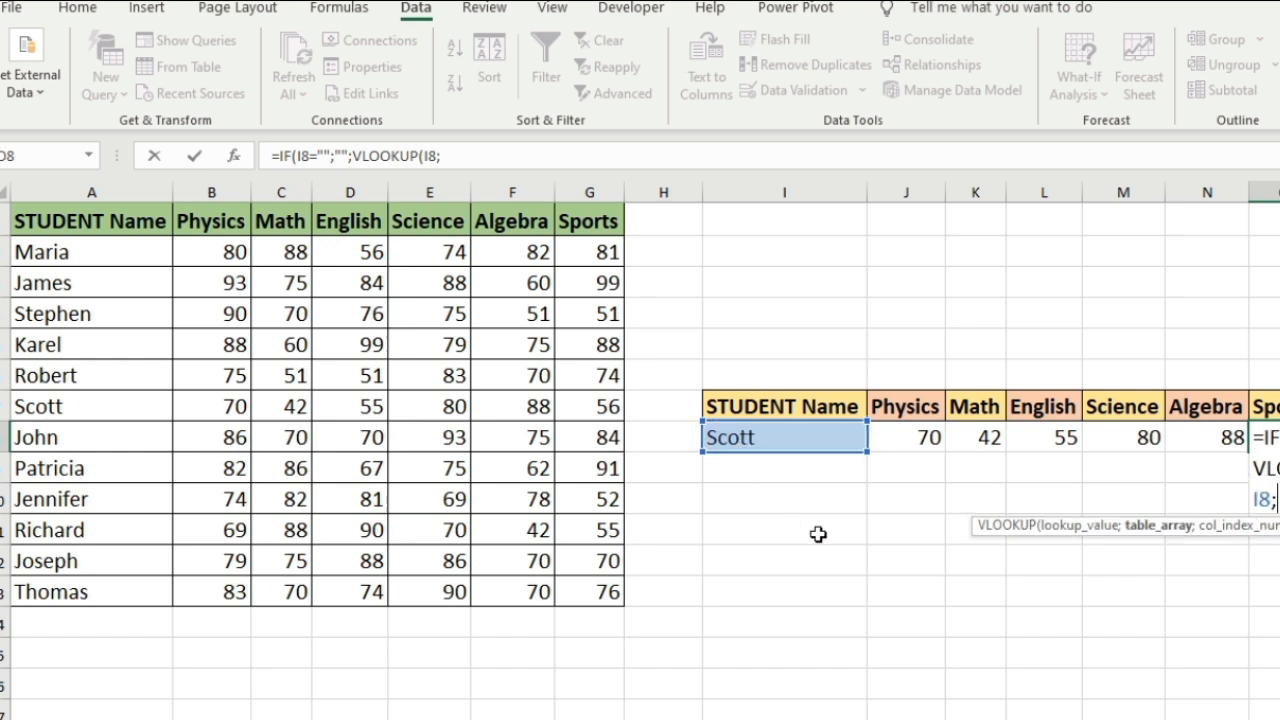
click(57, 220)
drag(190, 220, 546, 582)
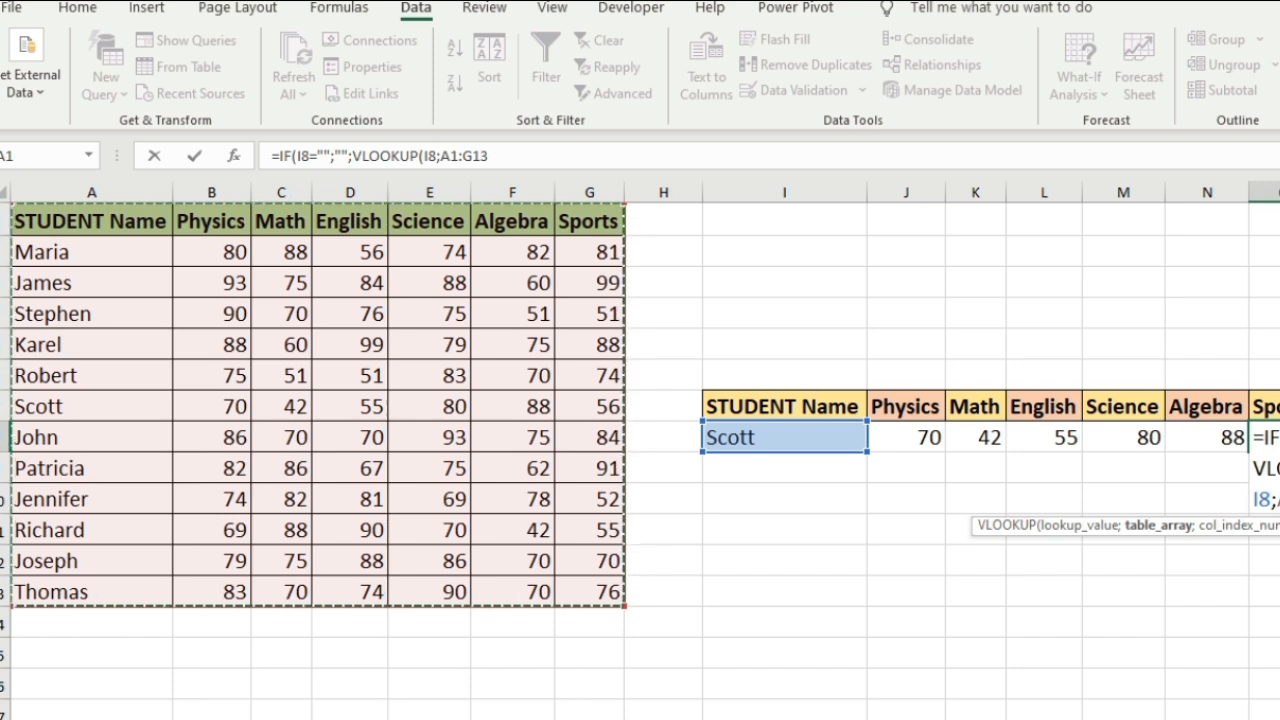
- Finish the Sports formula in O8 with column index 7 and FALSE for an exact match, and enter it
text(;7)
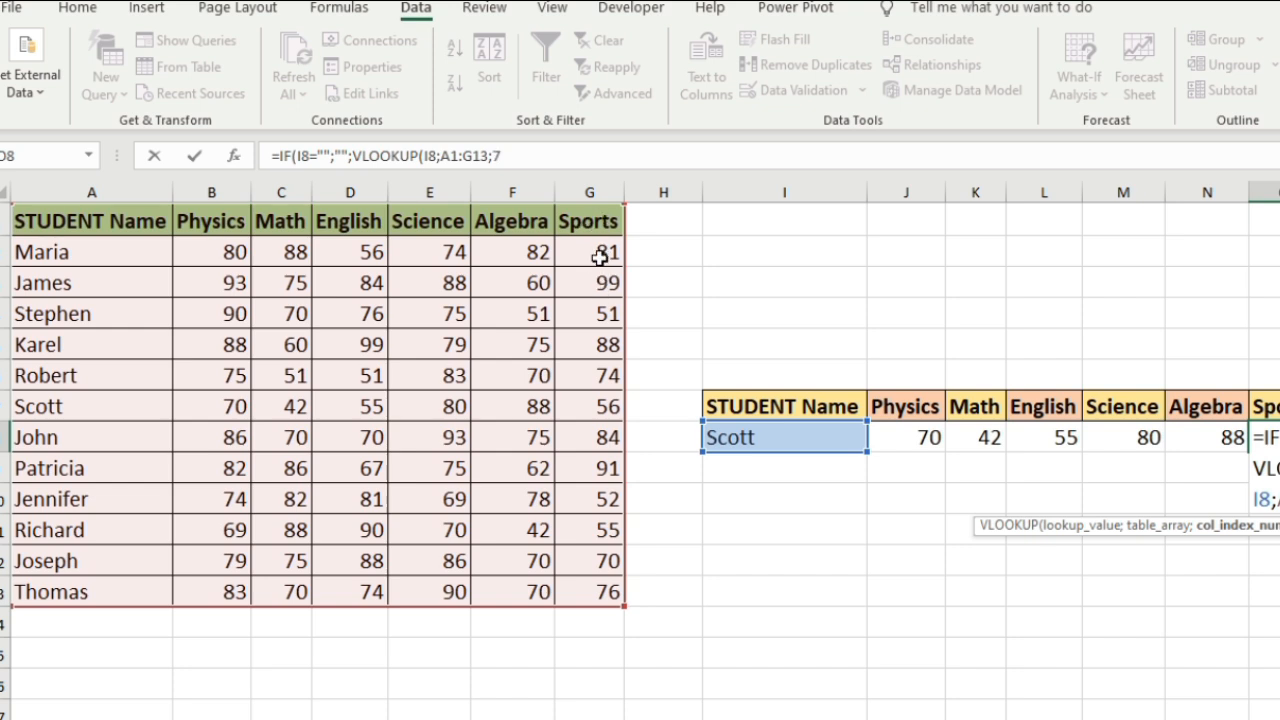
text(;)
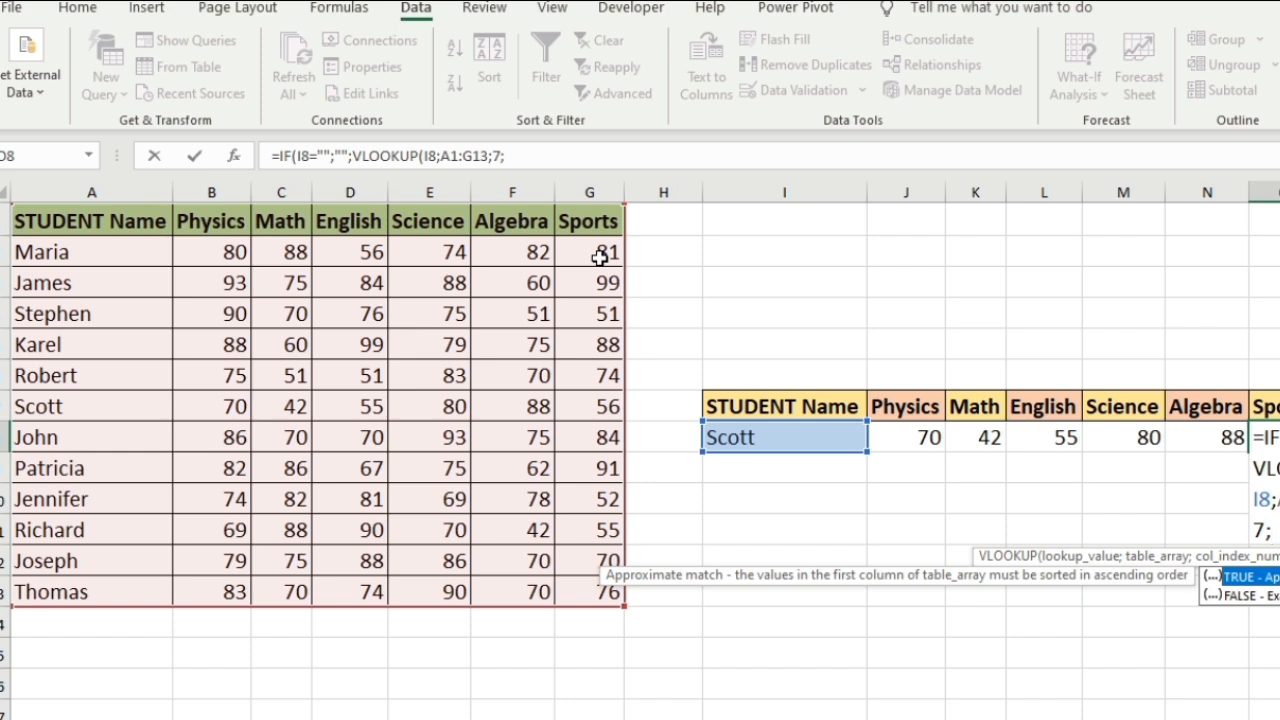
key(Down)
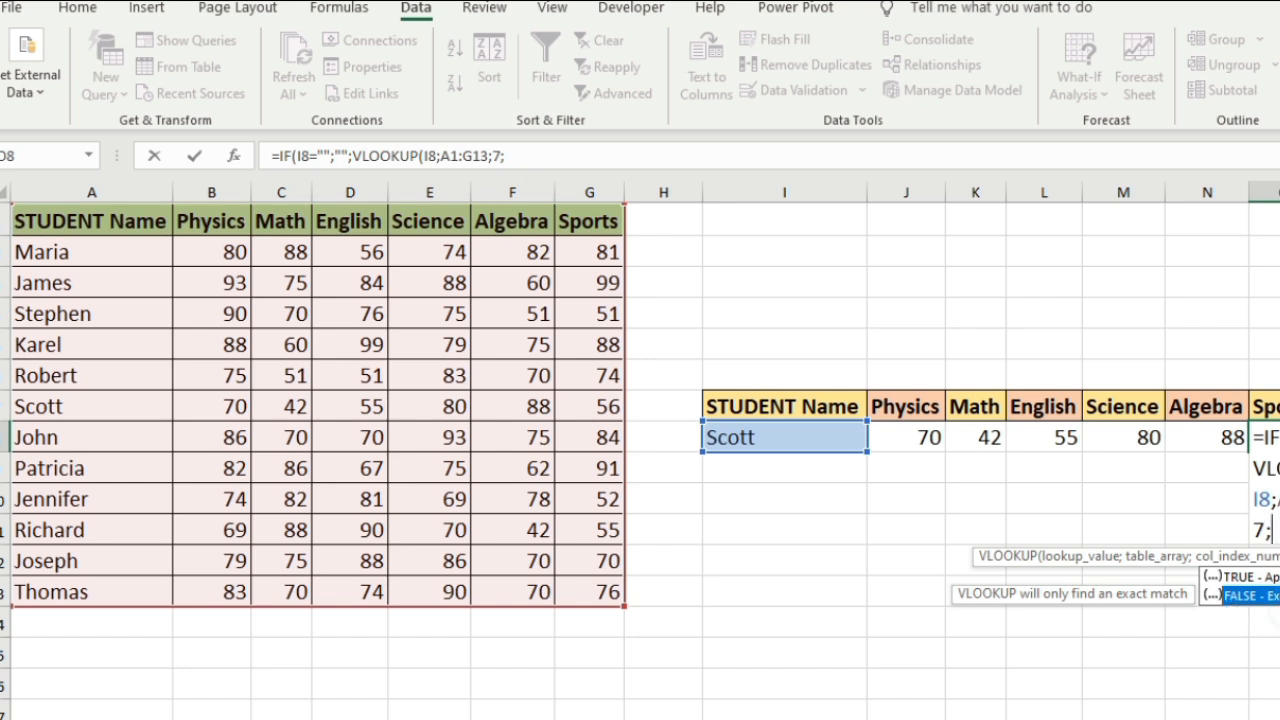
double_click(1272, 596)
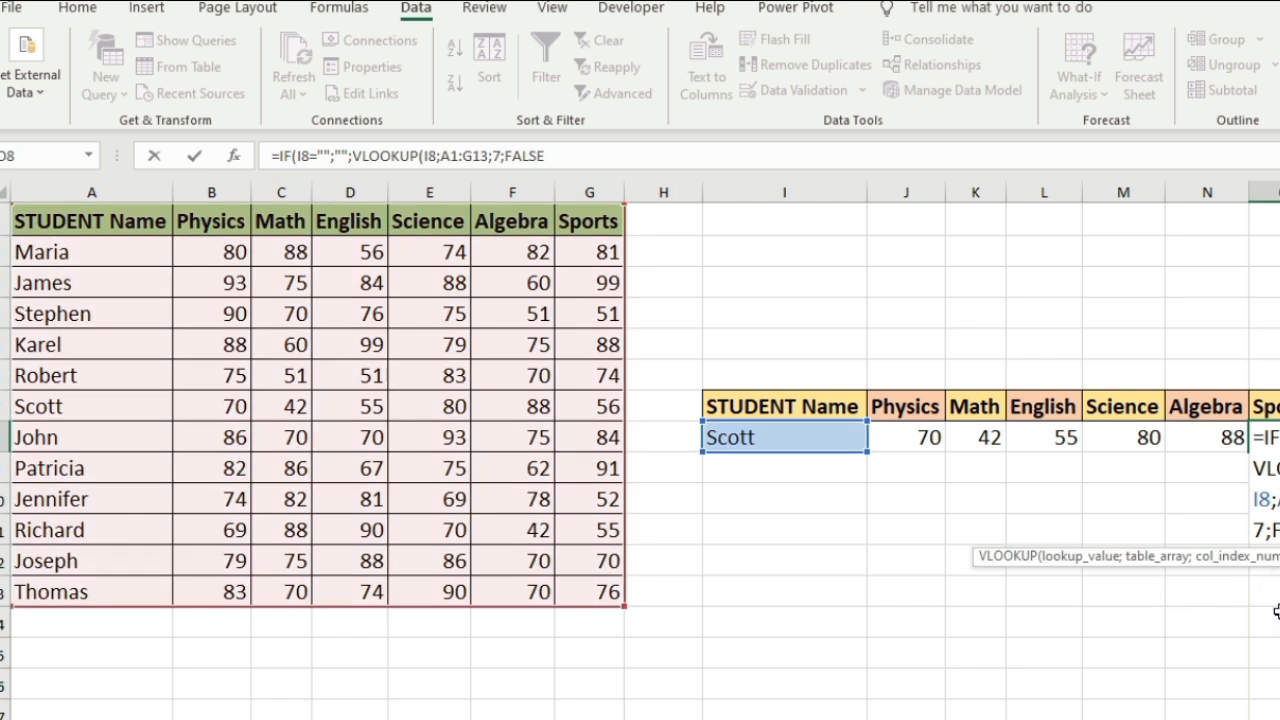
text()))
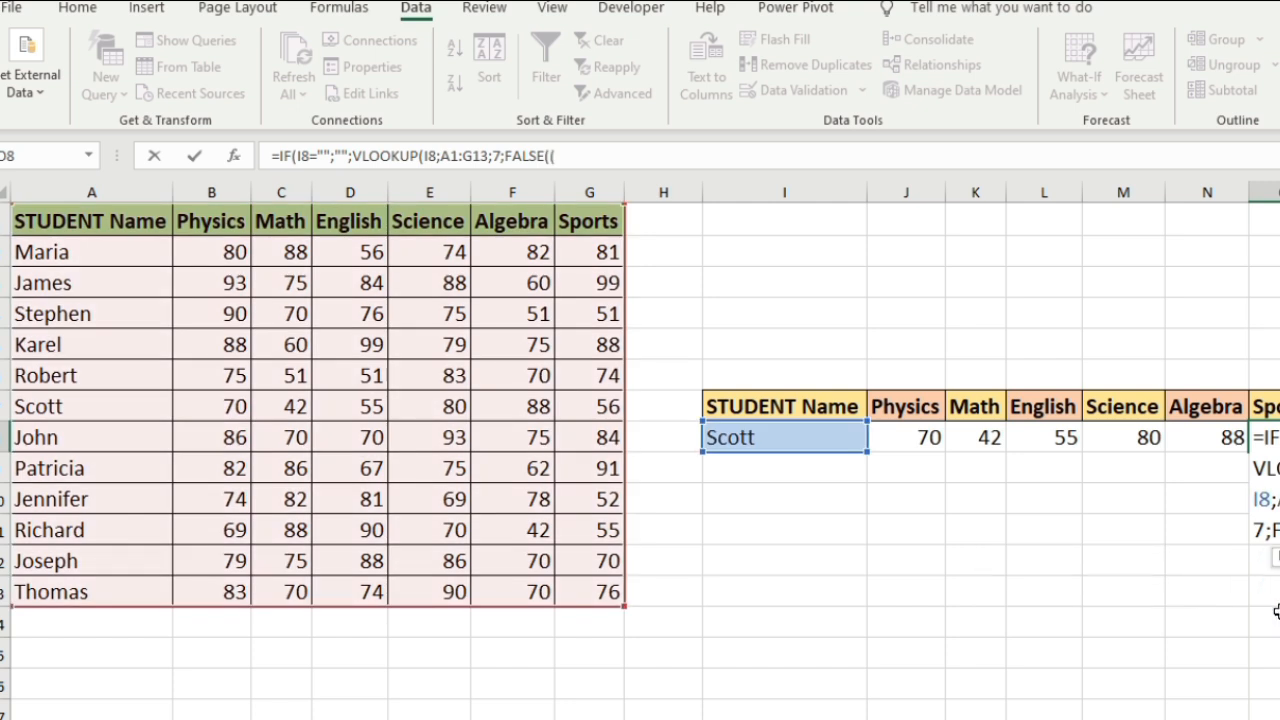
key(BackSpace)
key(BackSpace)
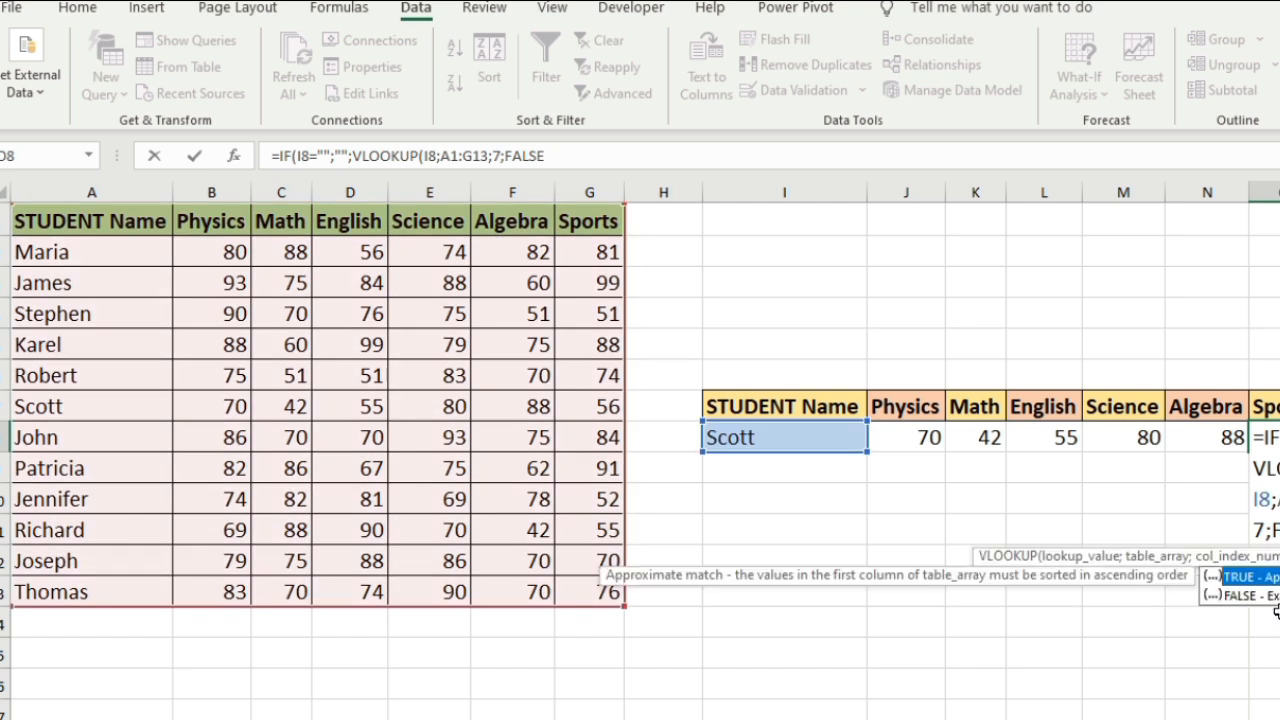
text()))
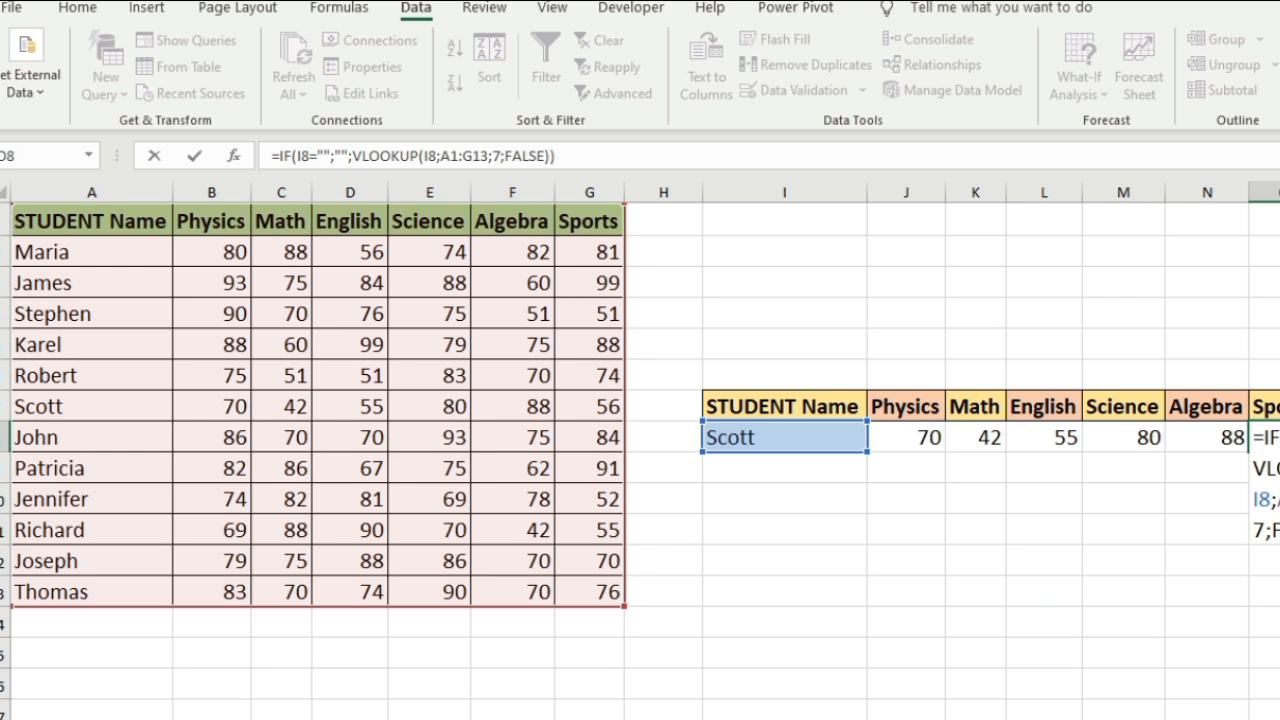
key(Return)
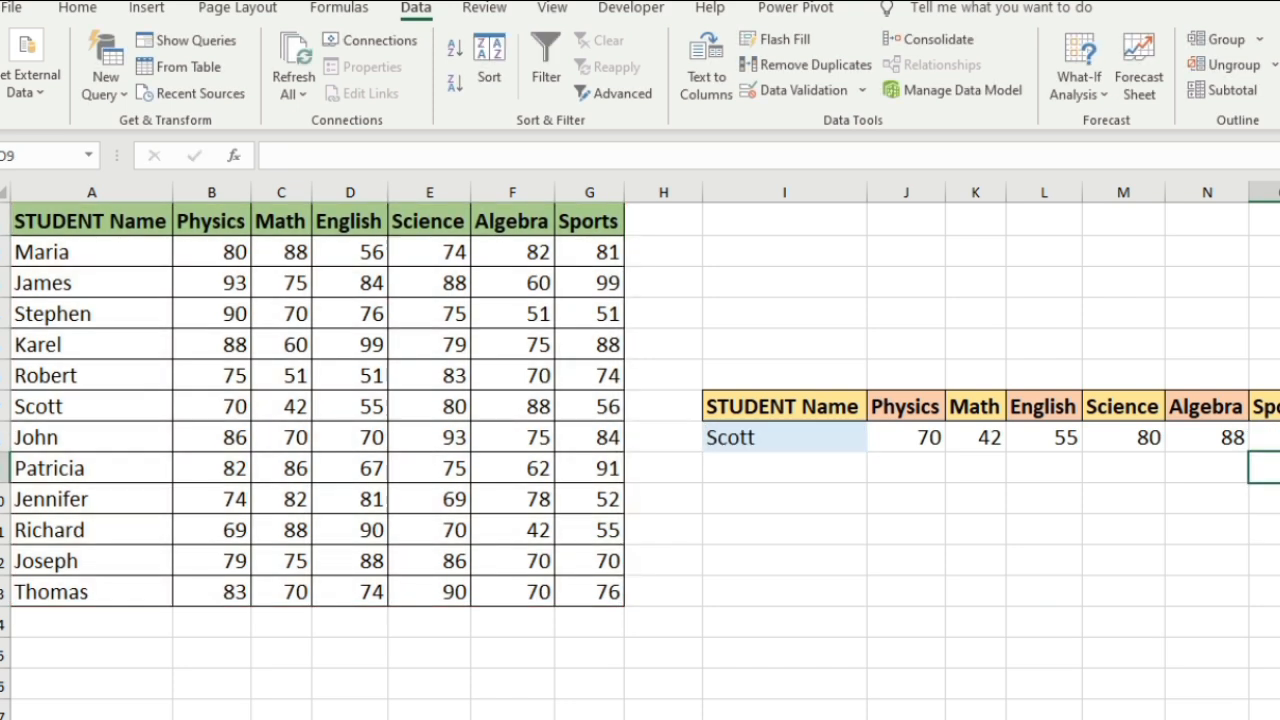
- Compare row 7 of the marks table with the result row, and clear the student name from I8 to check the blank results
click(1058, 540)
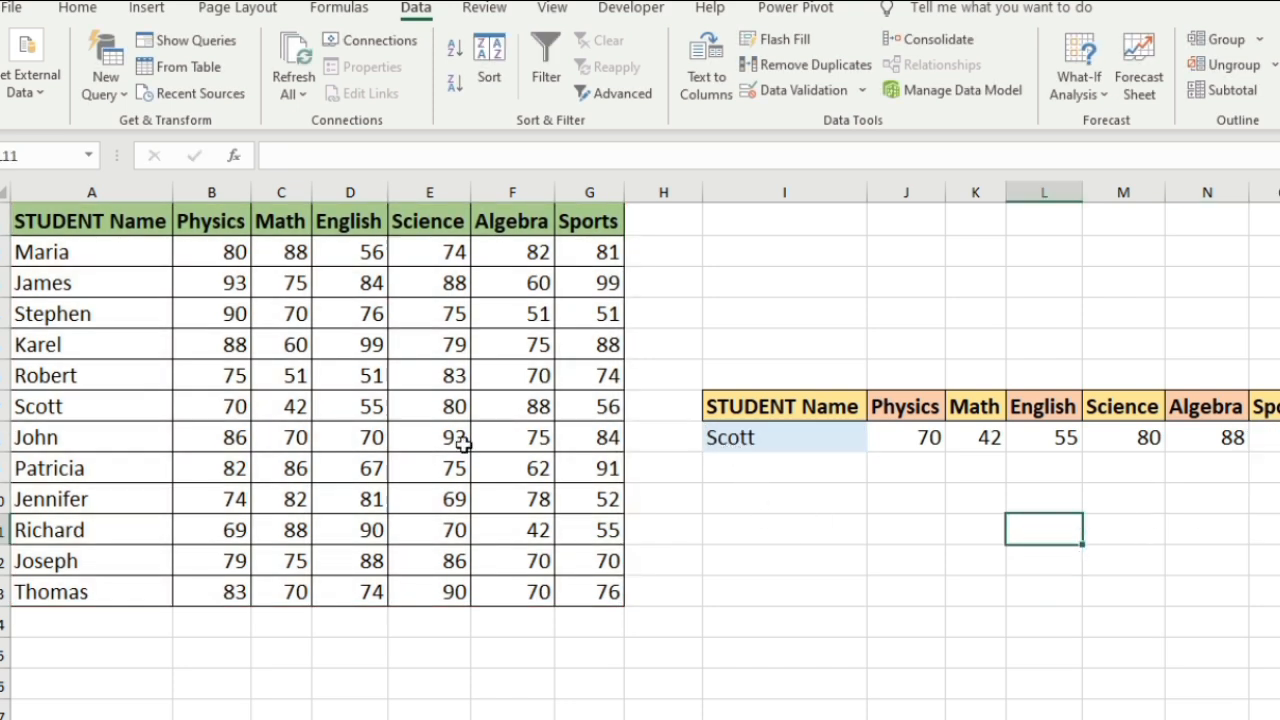
click(4, 407)
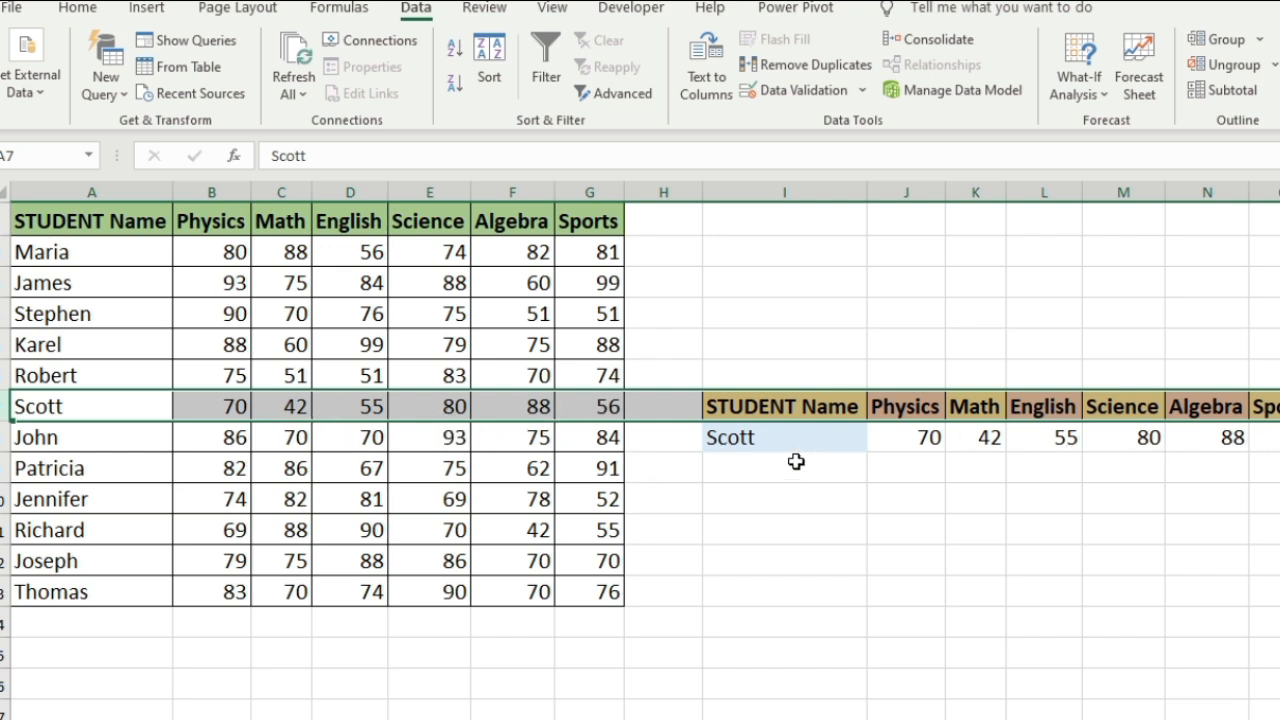
click(731, 434)
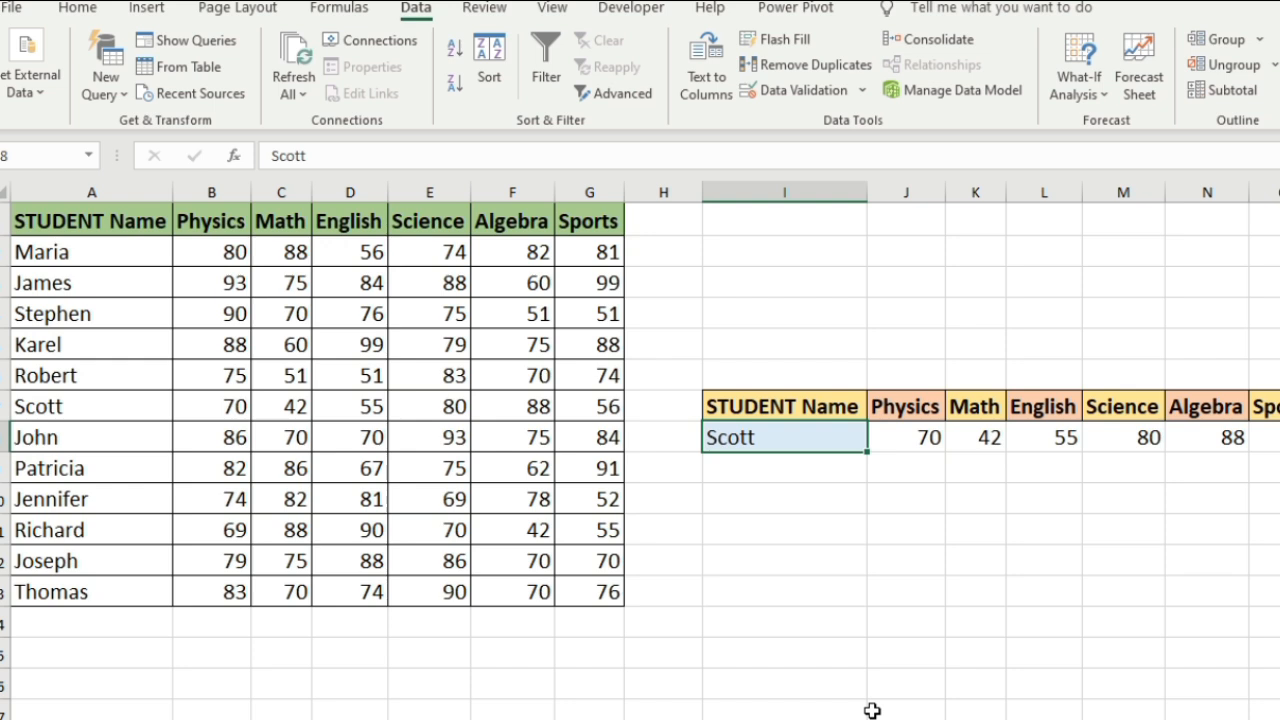
key(Delete)
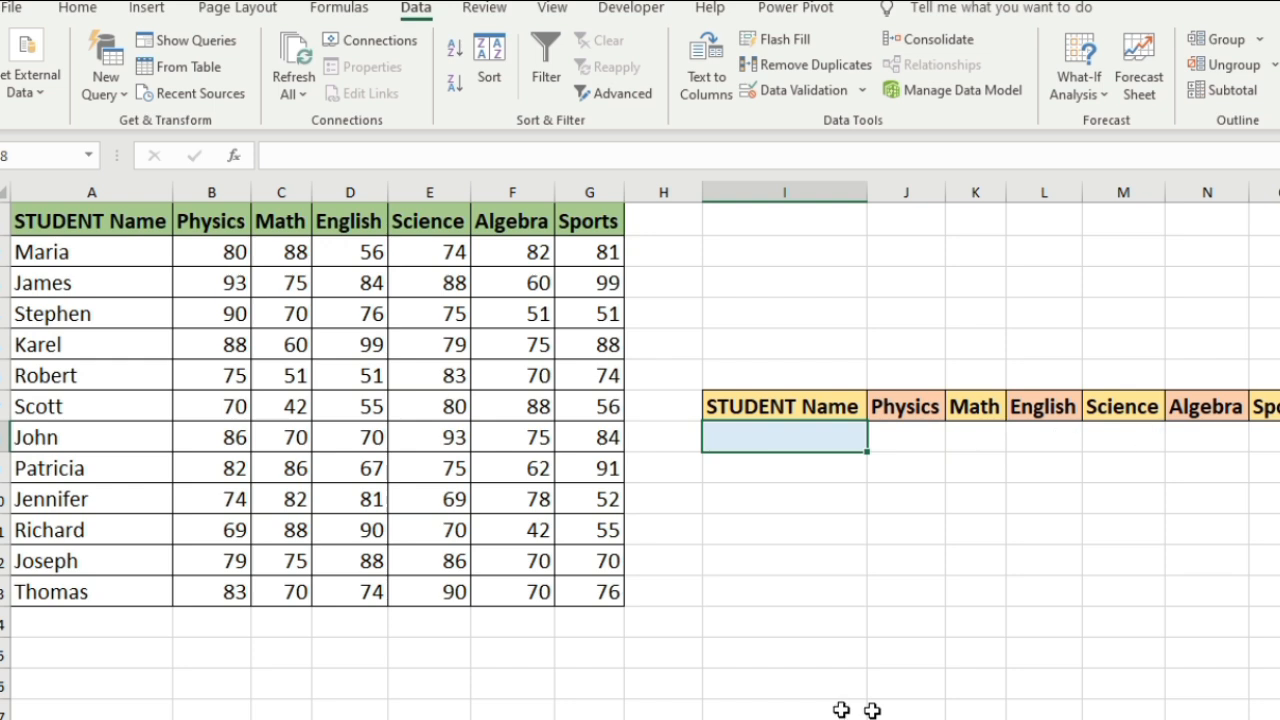
click(1072, 536)
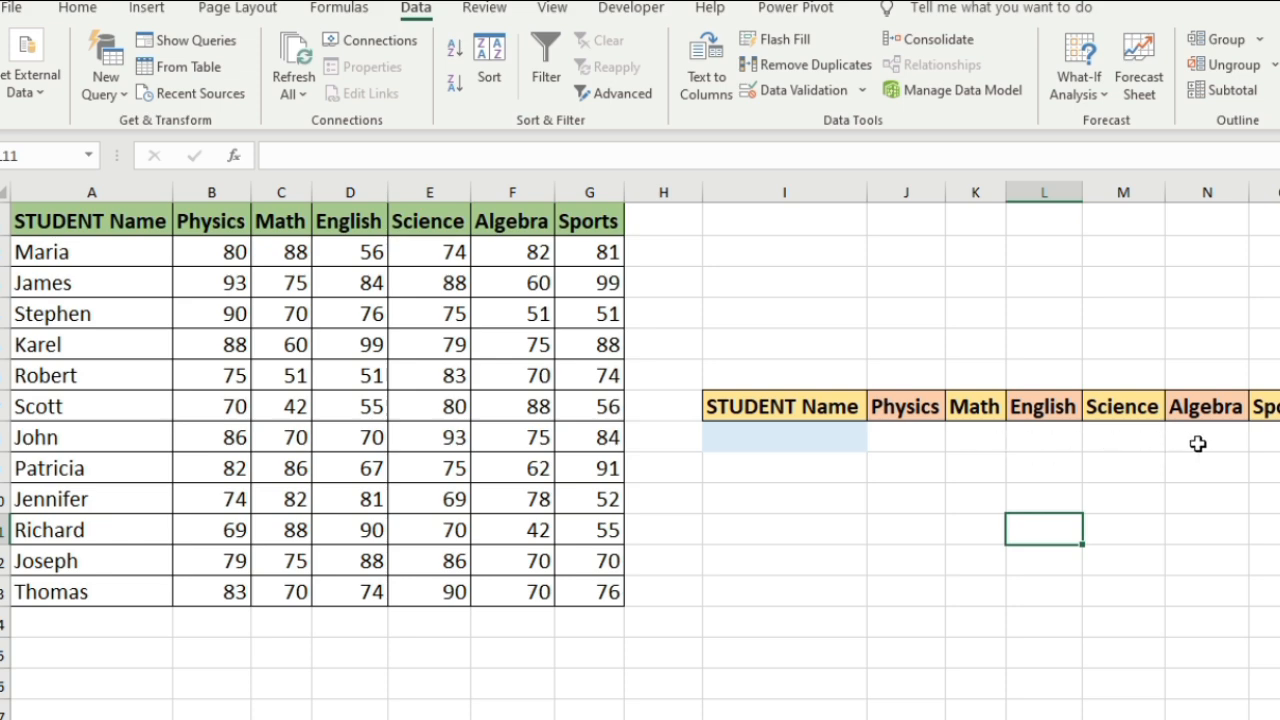
click(906, 443)
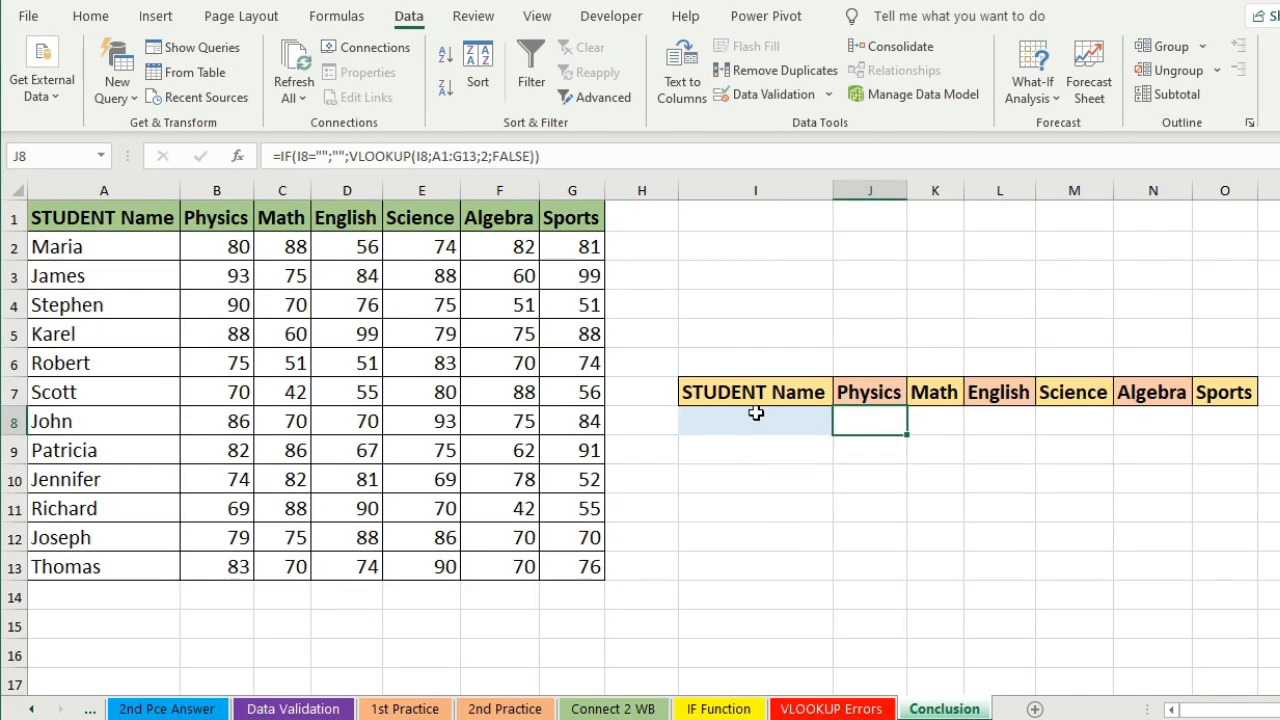
click(783, 431)
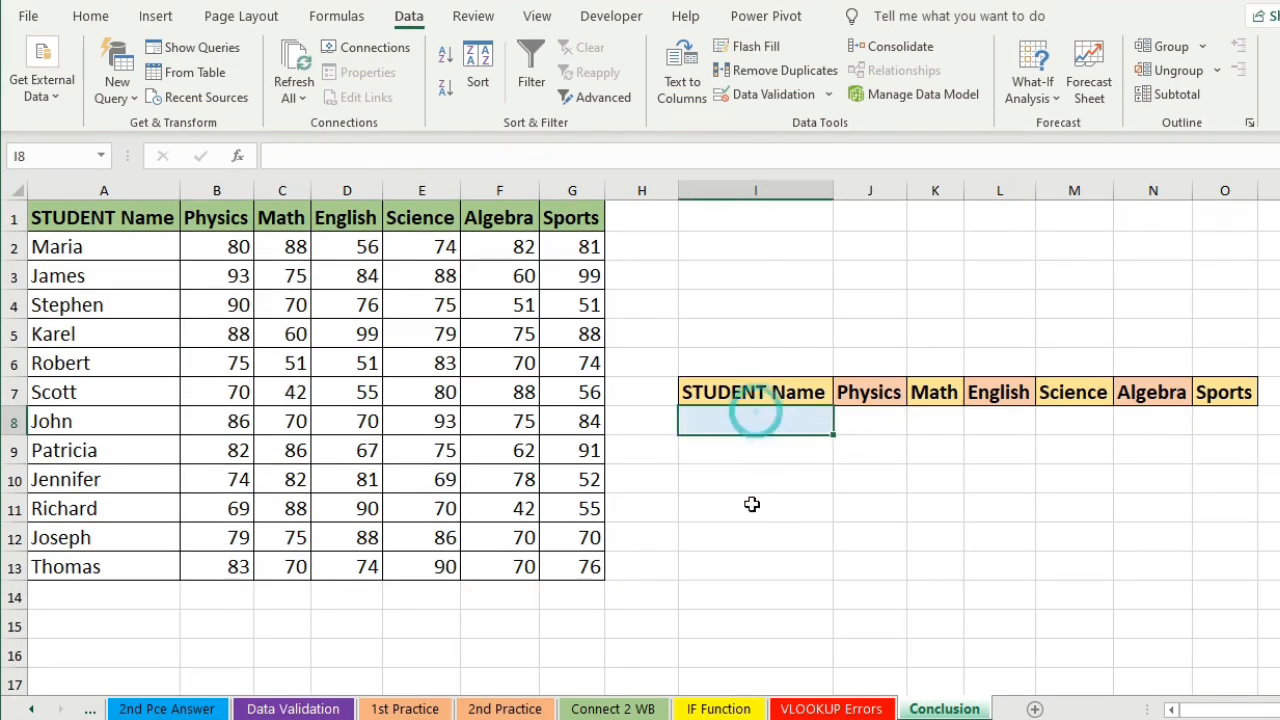
click(777, 422)
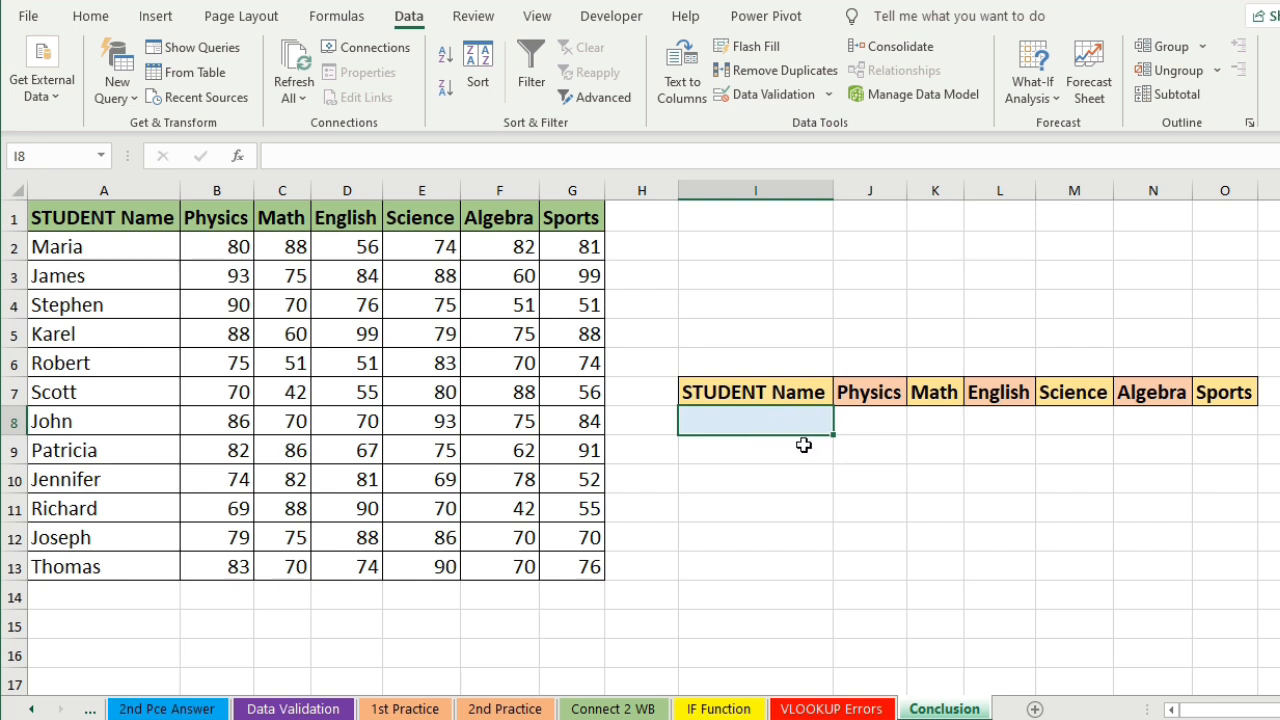
click(821, 569)
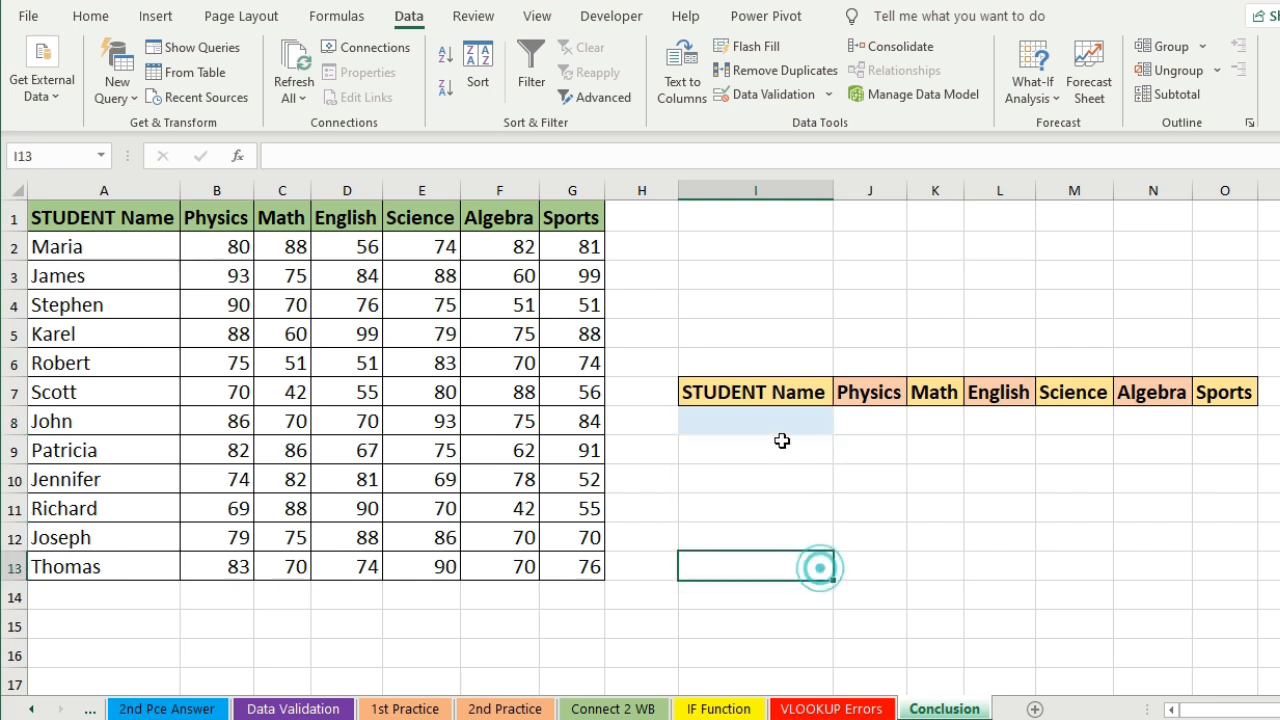
- Start a data validation rule for the student name cell I8 and allow only List values
click(777, 426)
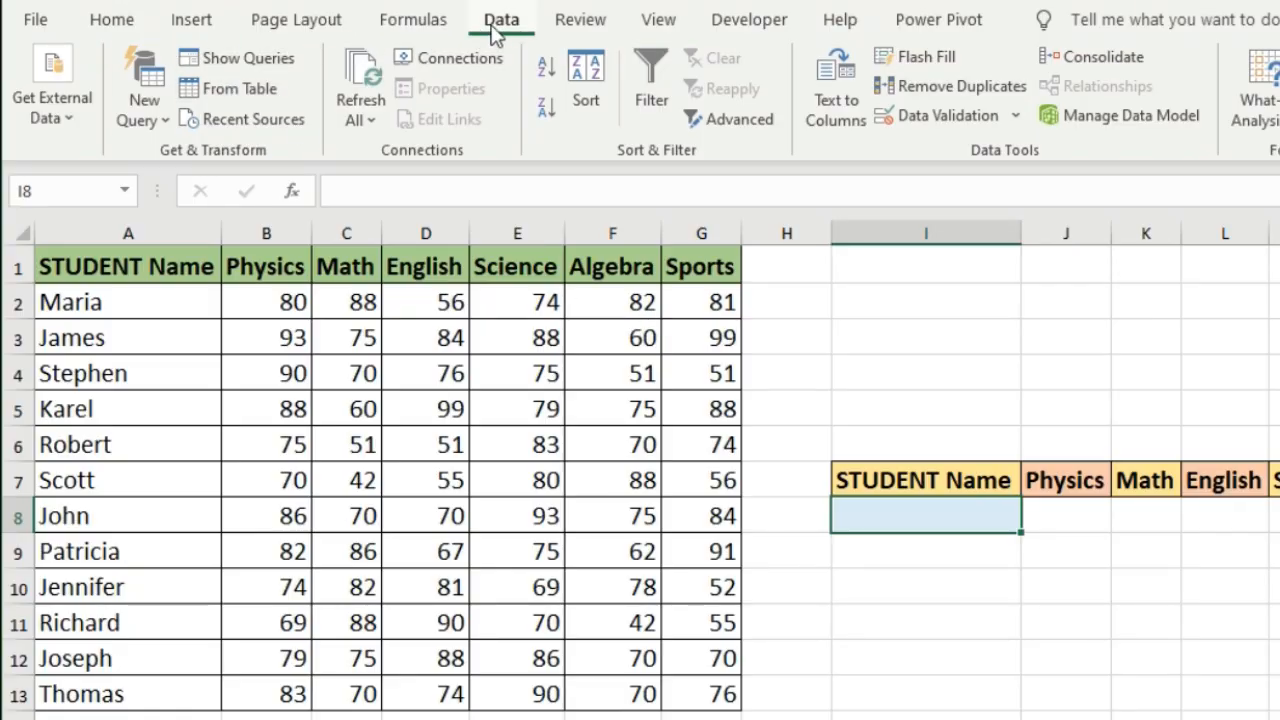
click(500, 23)
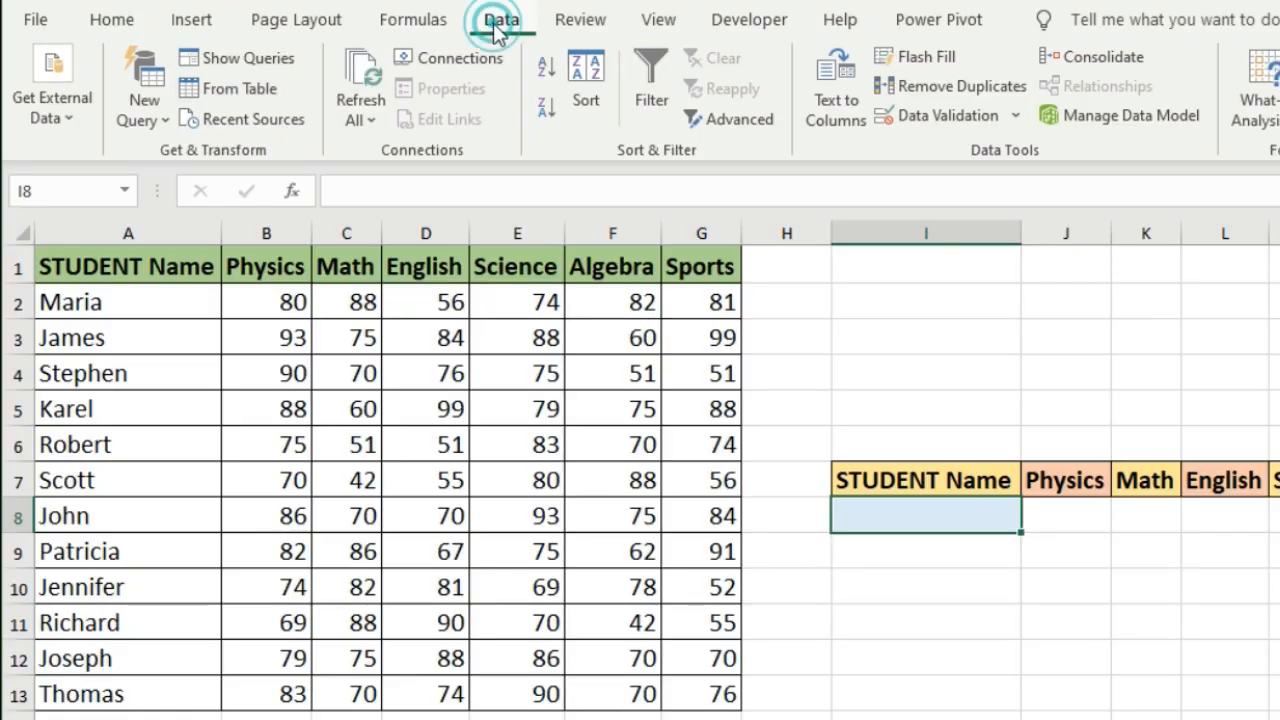
click(918, 122)
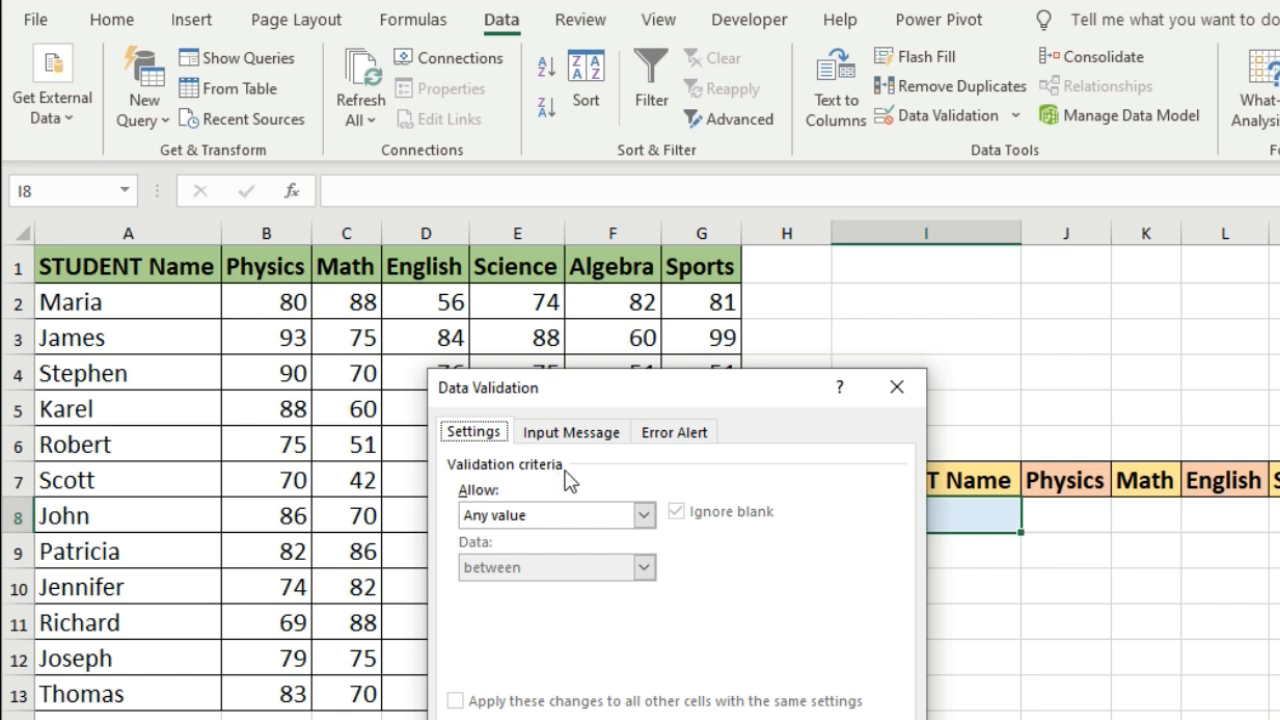
click(646, 515)
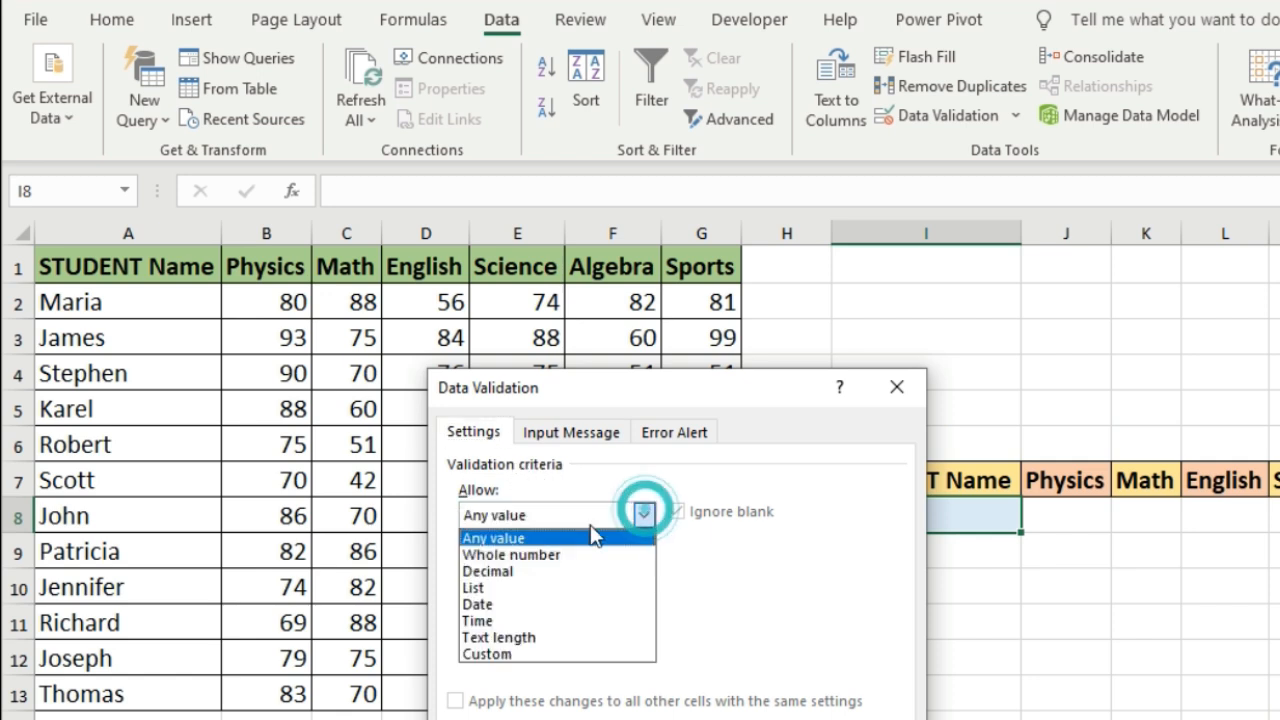
click(486, 591)
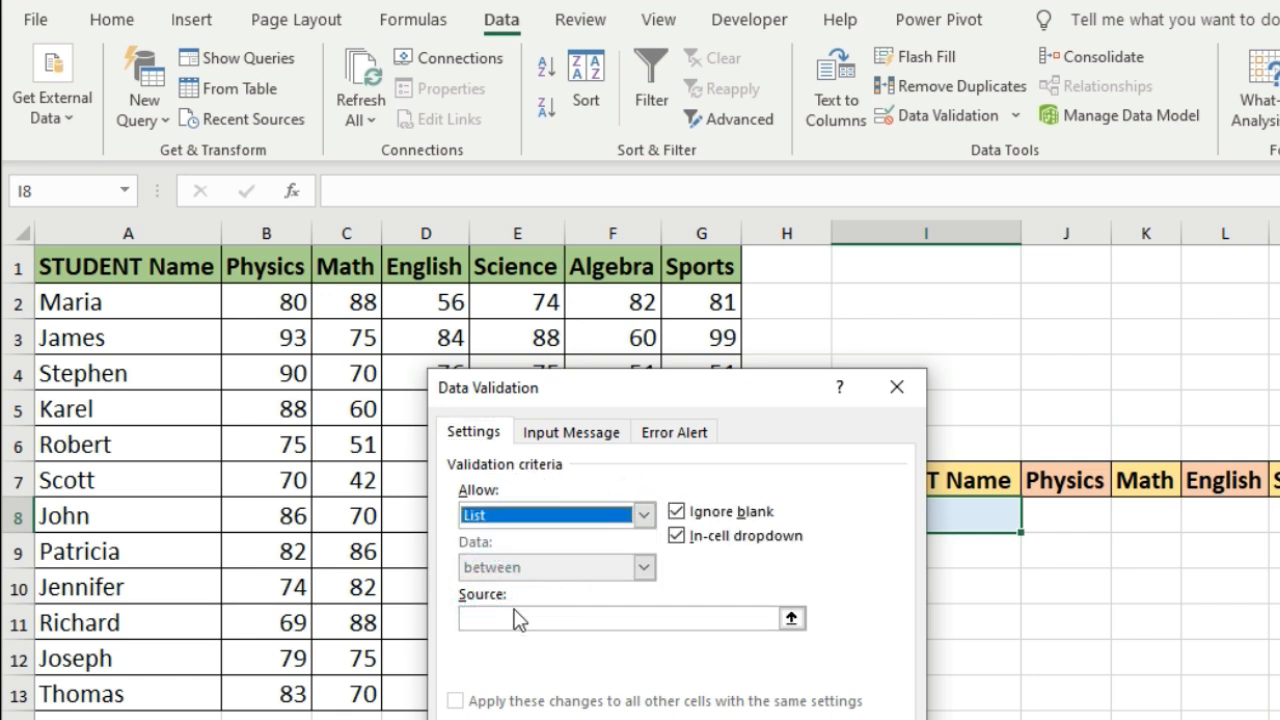
- Set the list source to the student names in A2:A13 and apply the validation rule to I8
click(490, 614)
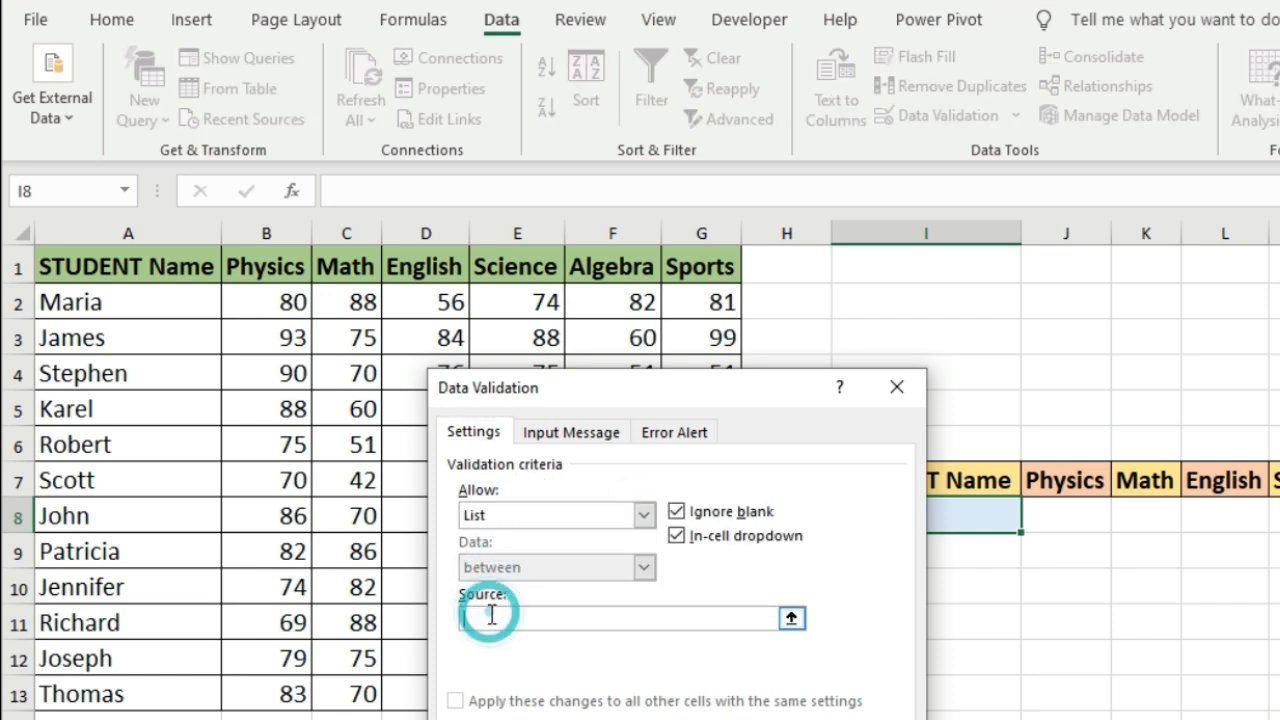
click(791, 618)
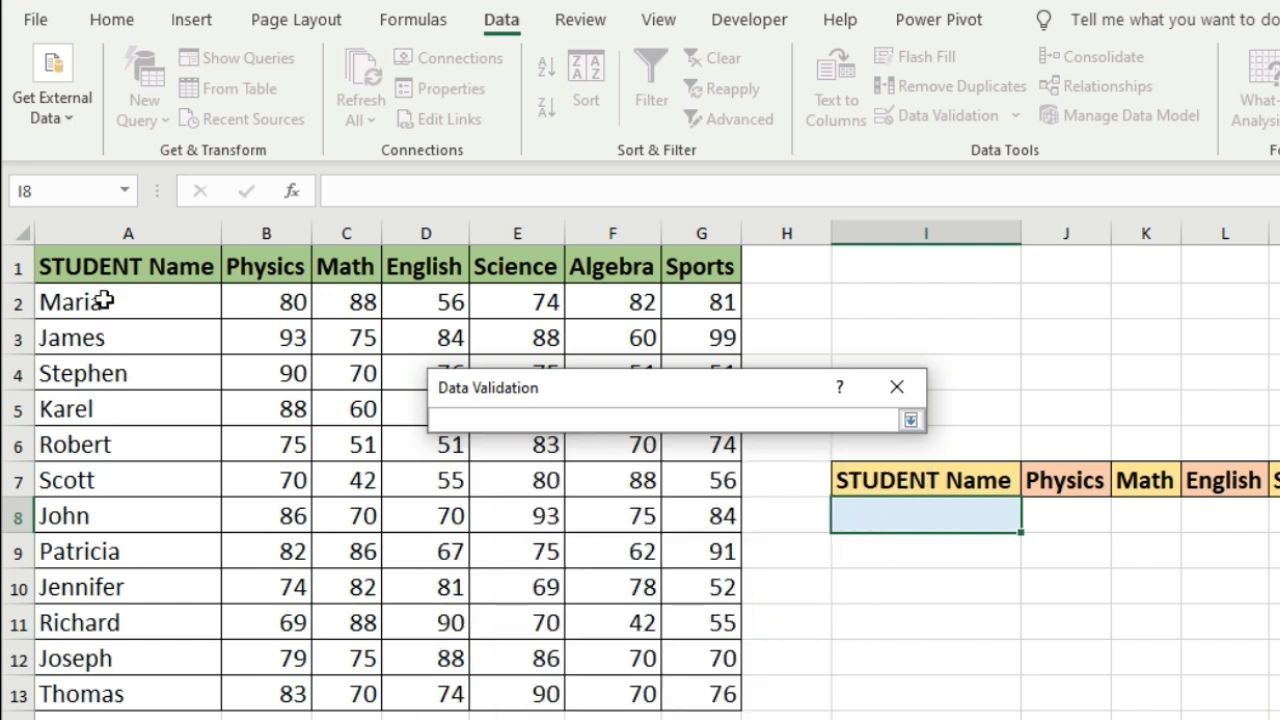
drag(103, 301, 110, 684)
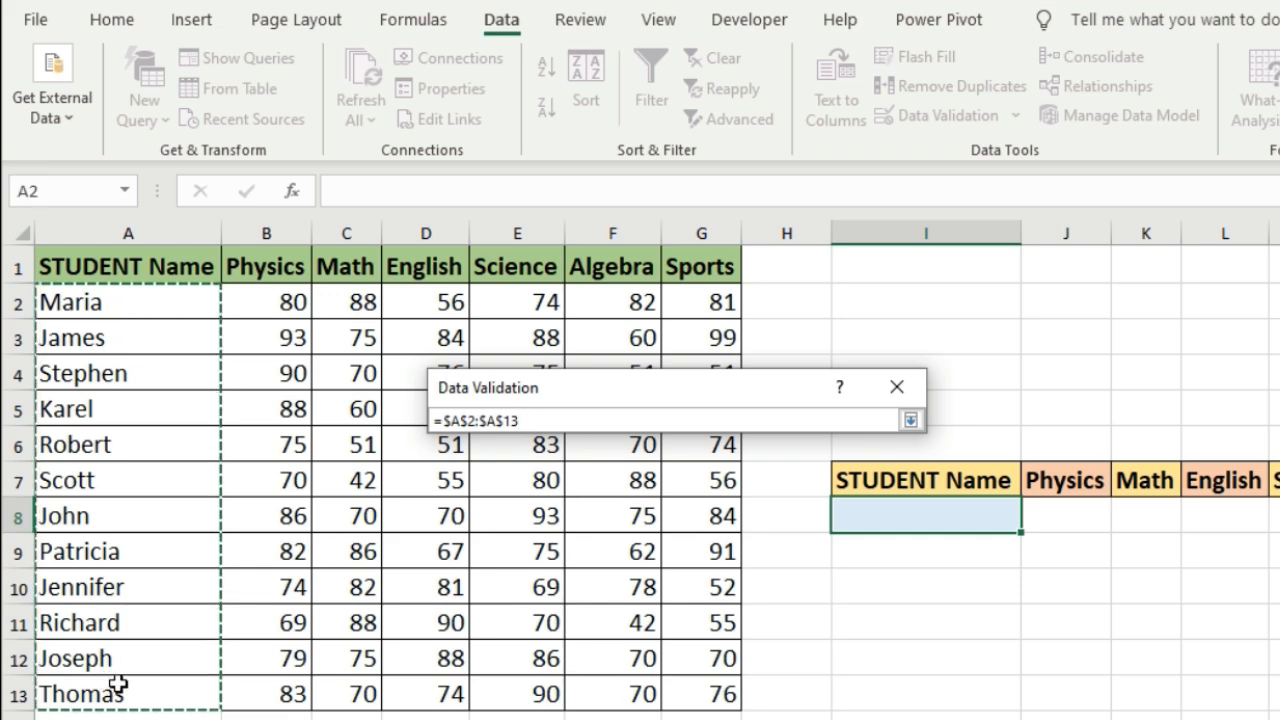
click(910, 420)
click(758, 719)
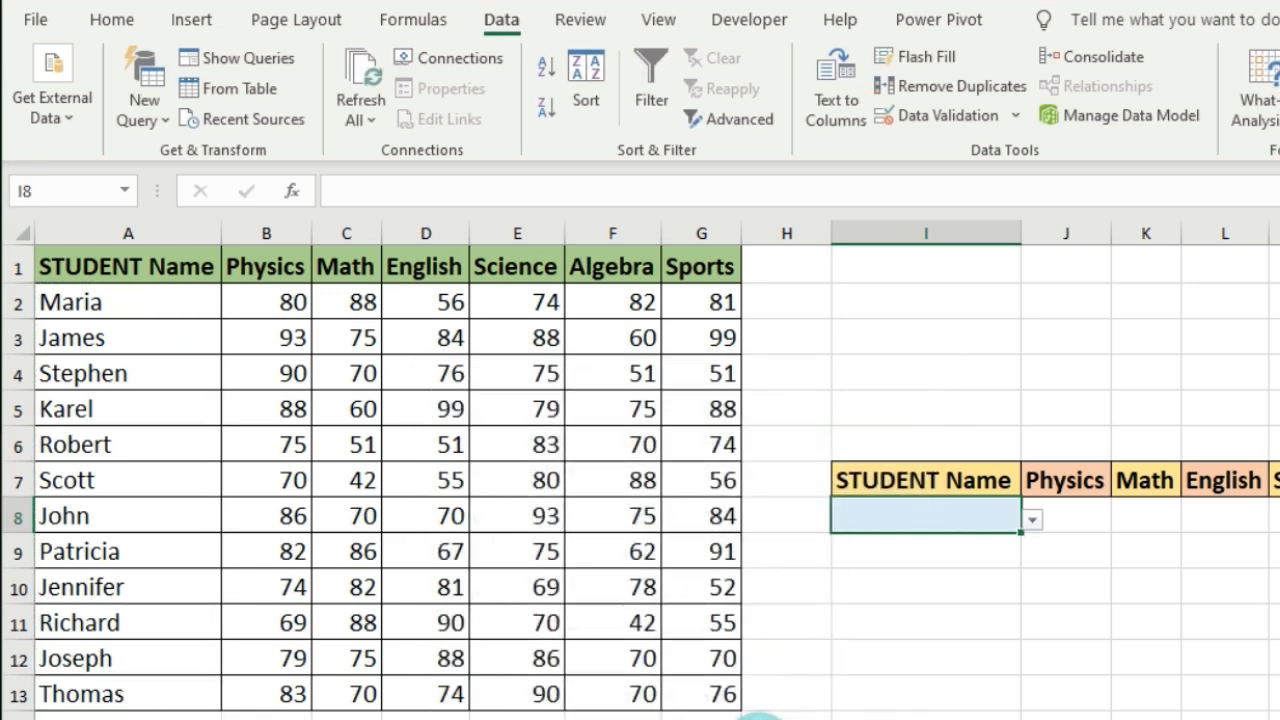
- Pick the student from row 11 in I8's drop-down list and compare the looked-up marks with row 11 of the marks table
click(1030, 590)
click(985, 516)
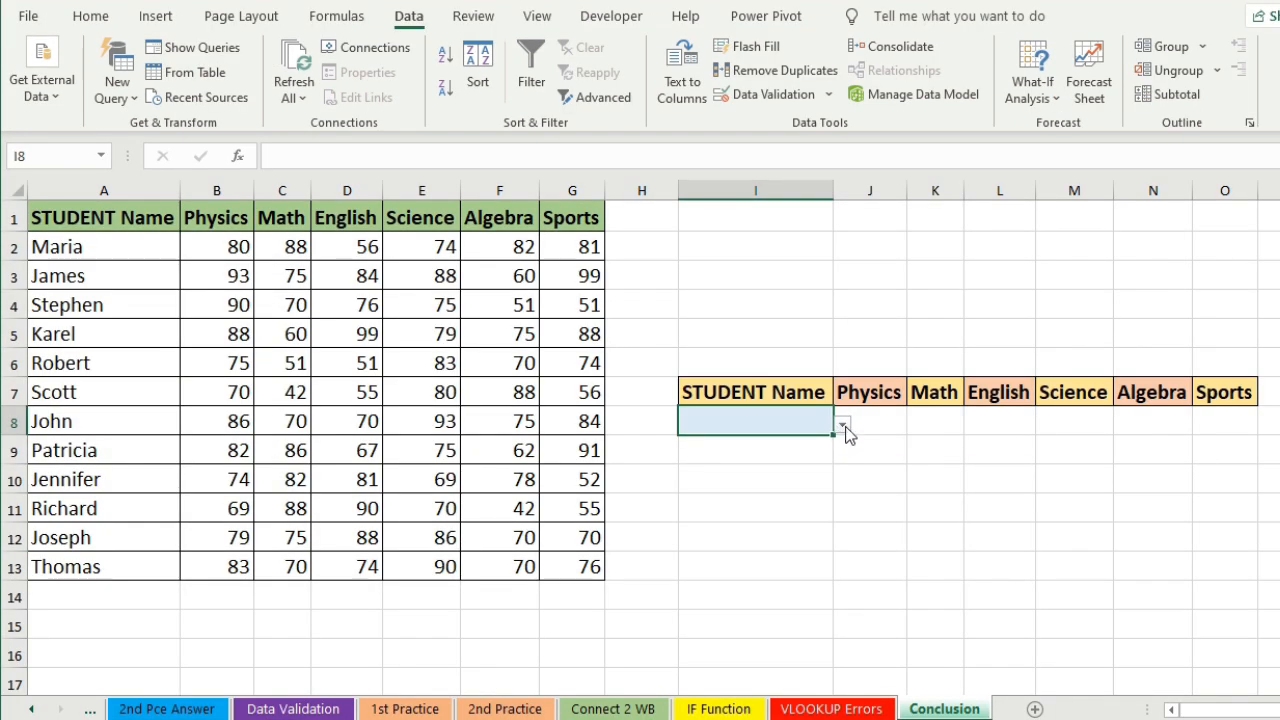
click(845, 426)
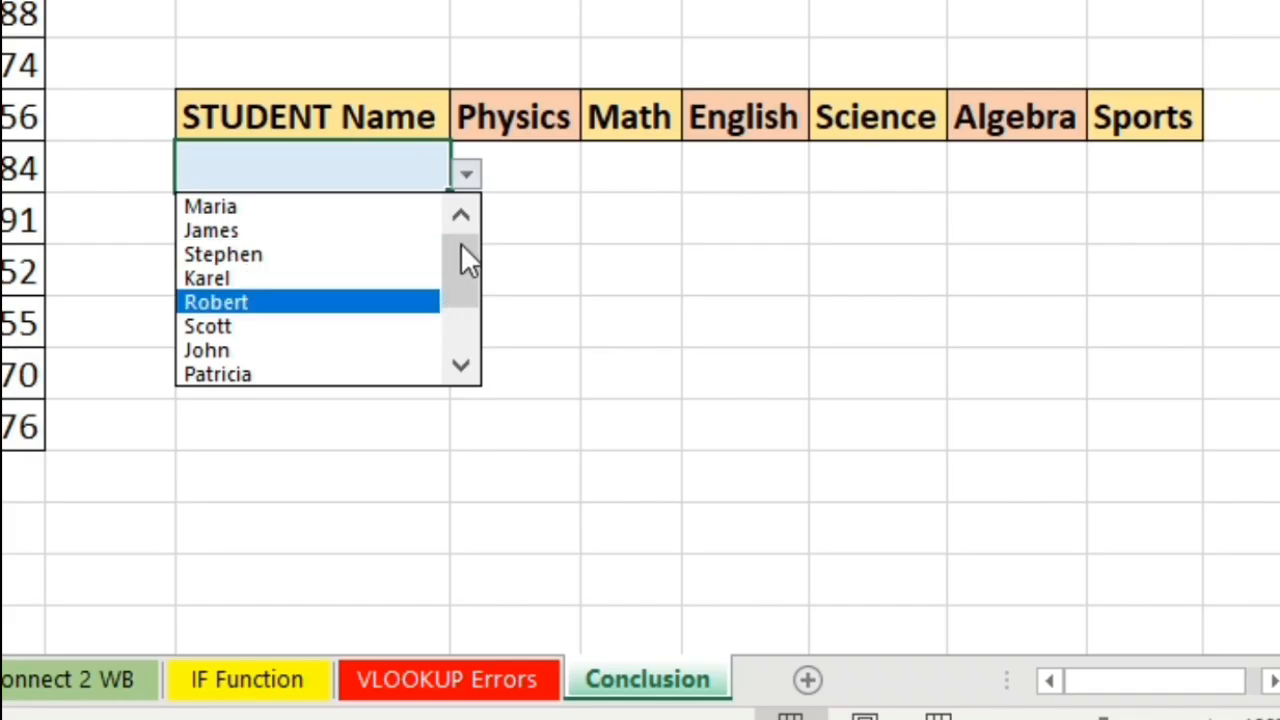
drag(839, 464, 840, 498)
mouse_move(462, 303)
mouse_down()
mouse_move(462, 230)
mouse_move(462, 318)
mouse_up()
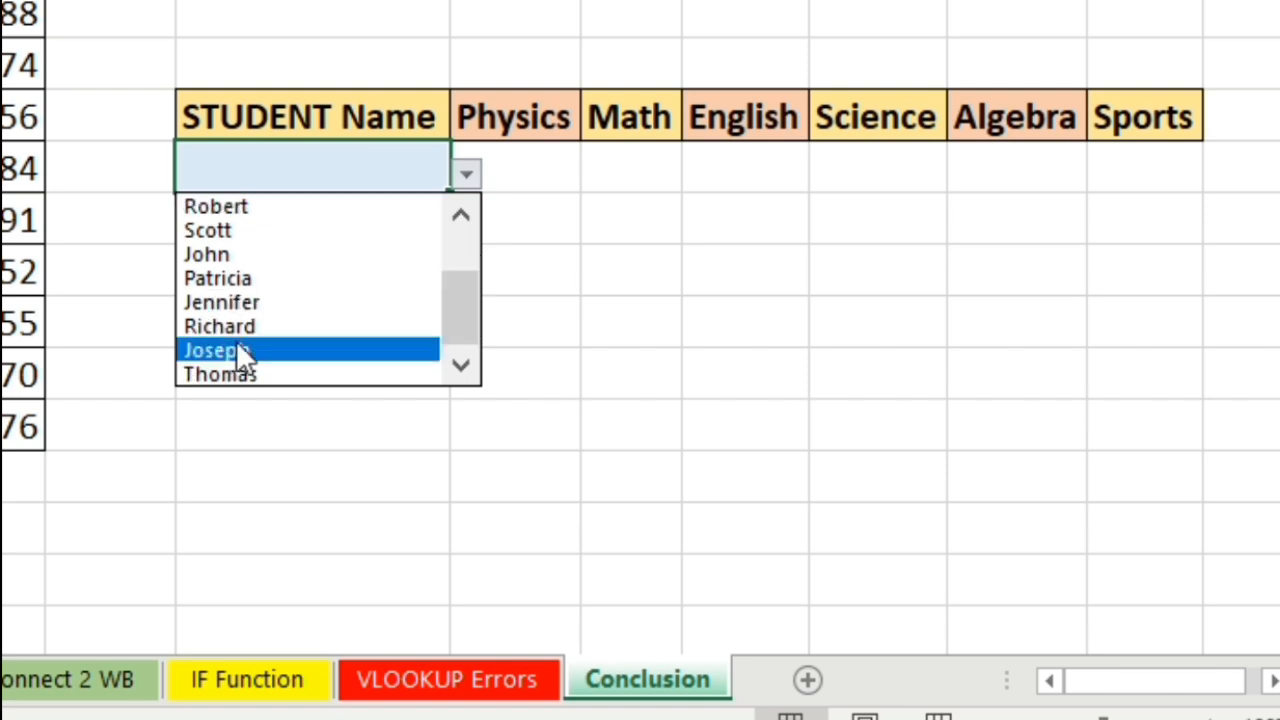
click(228, 330)
click(574, 262)
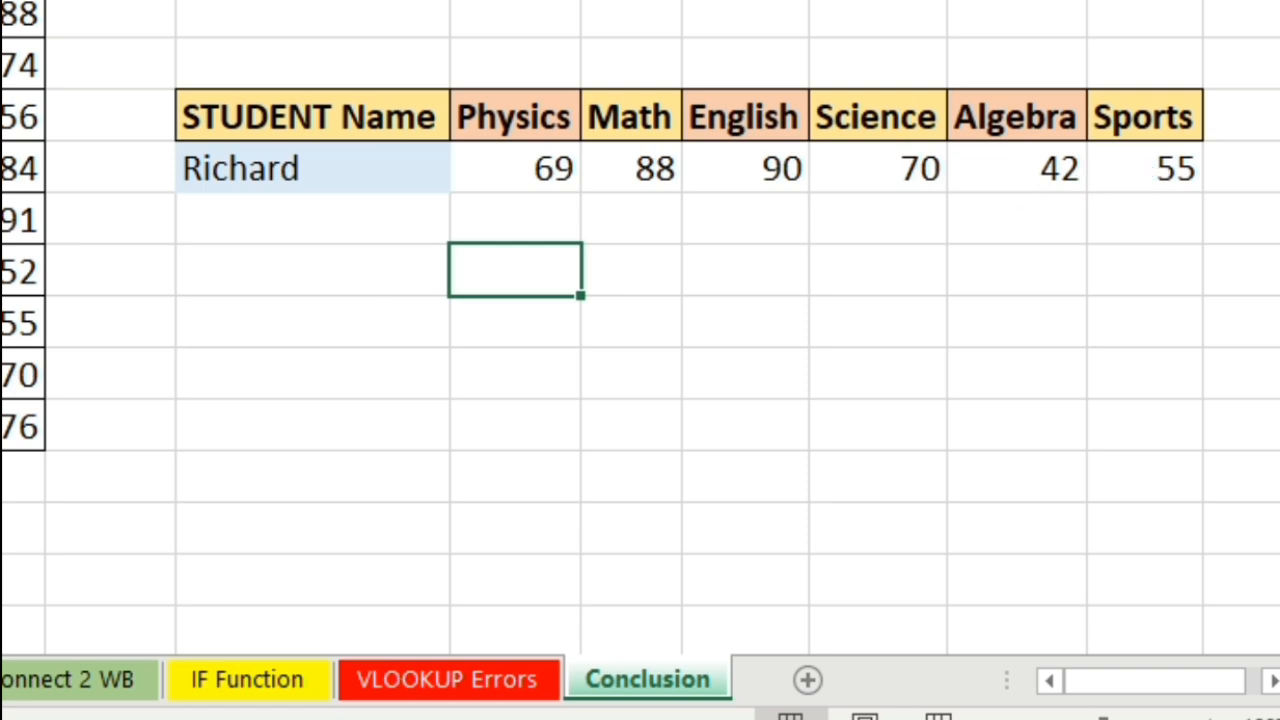
click(2, 322)
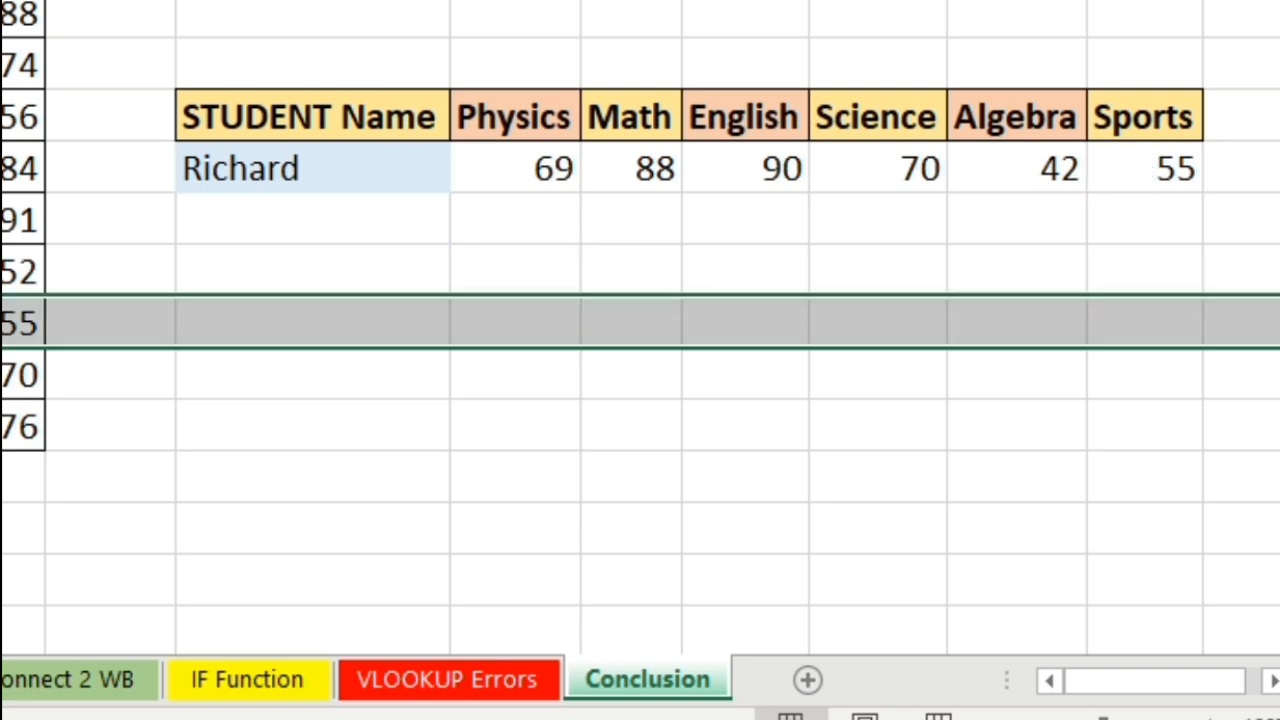
- Test the drop-down in I8 by choosing the students from rows 13, 9 and 10 in turn
click(363, 160)
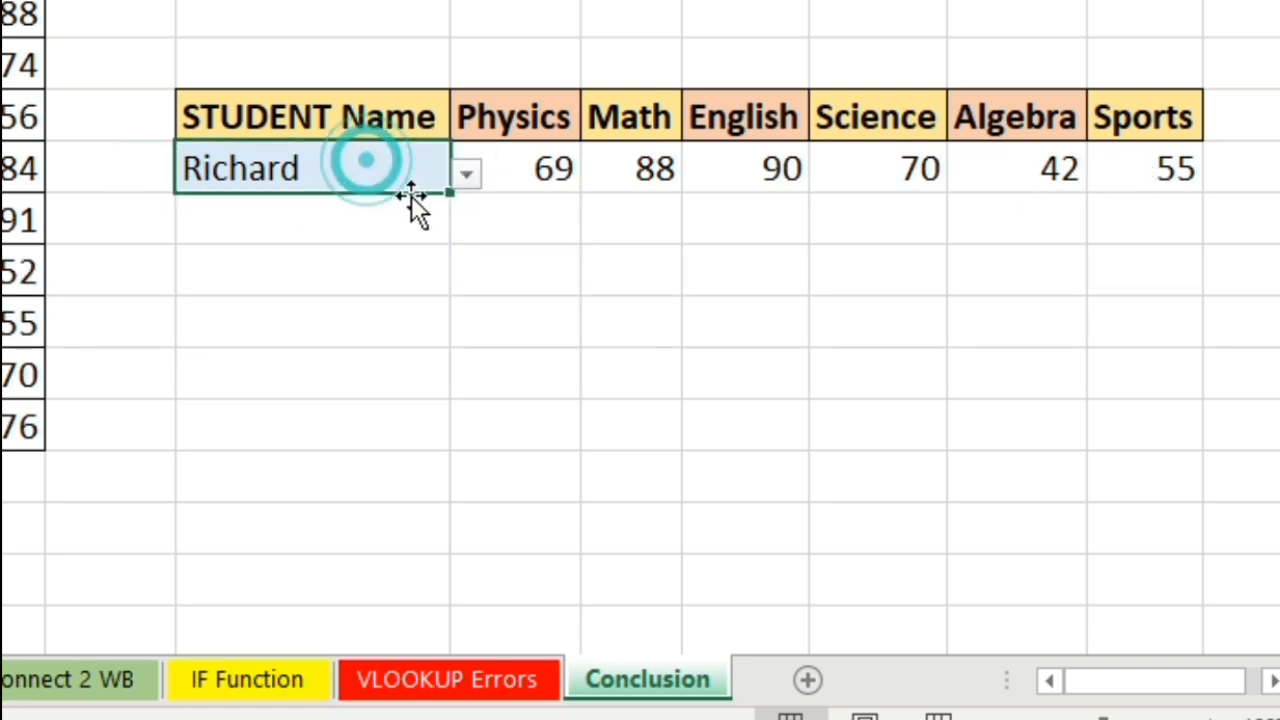
click(466, 173)
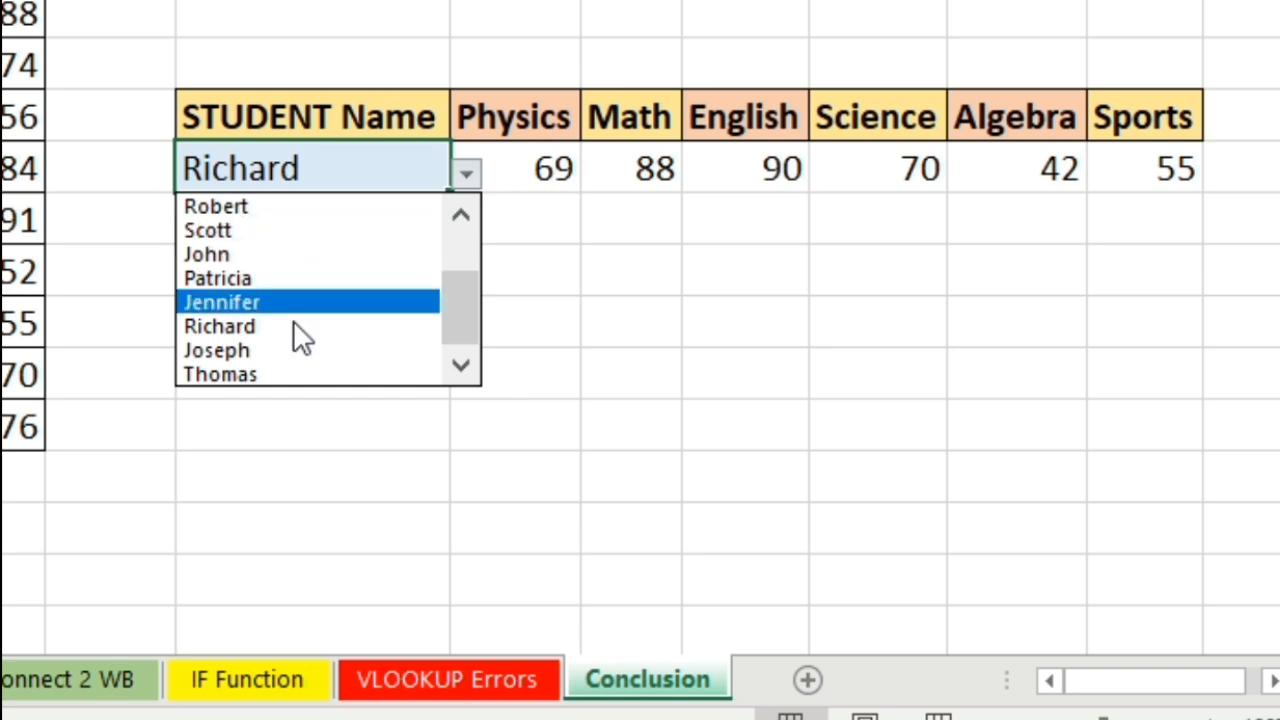
click(216, 375)
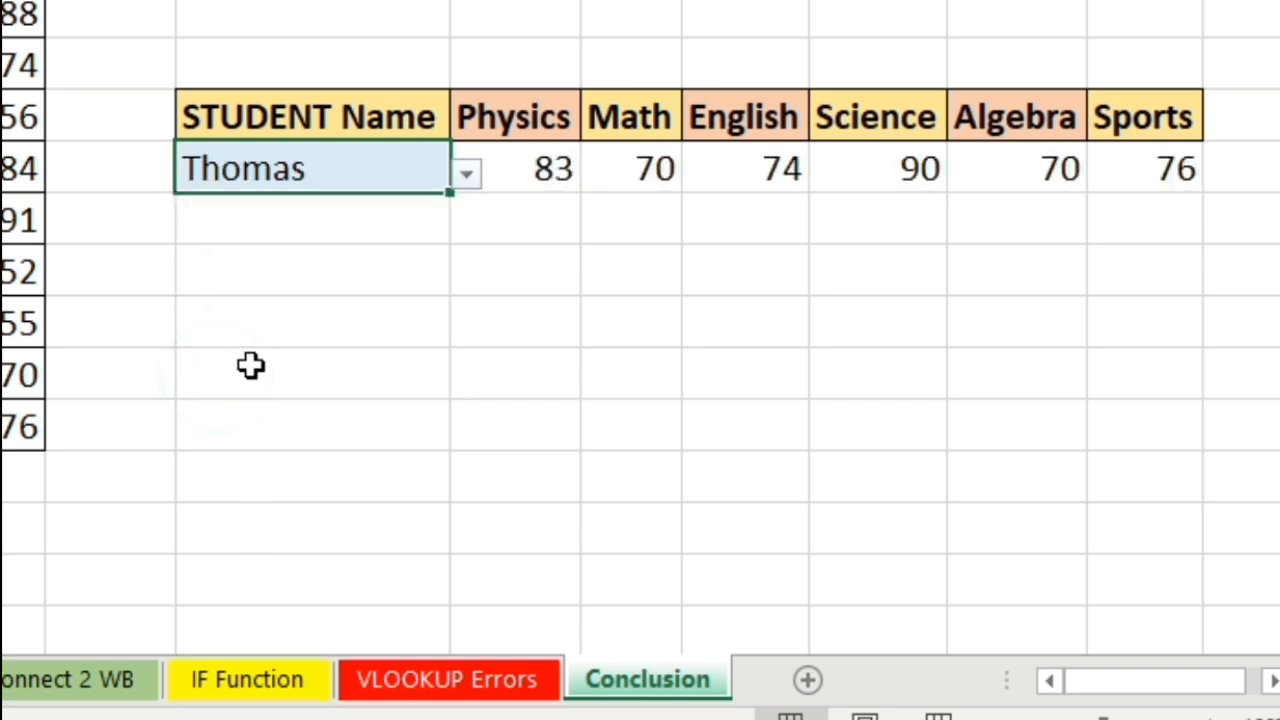
click(466, 173)
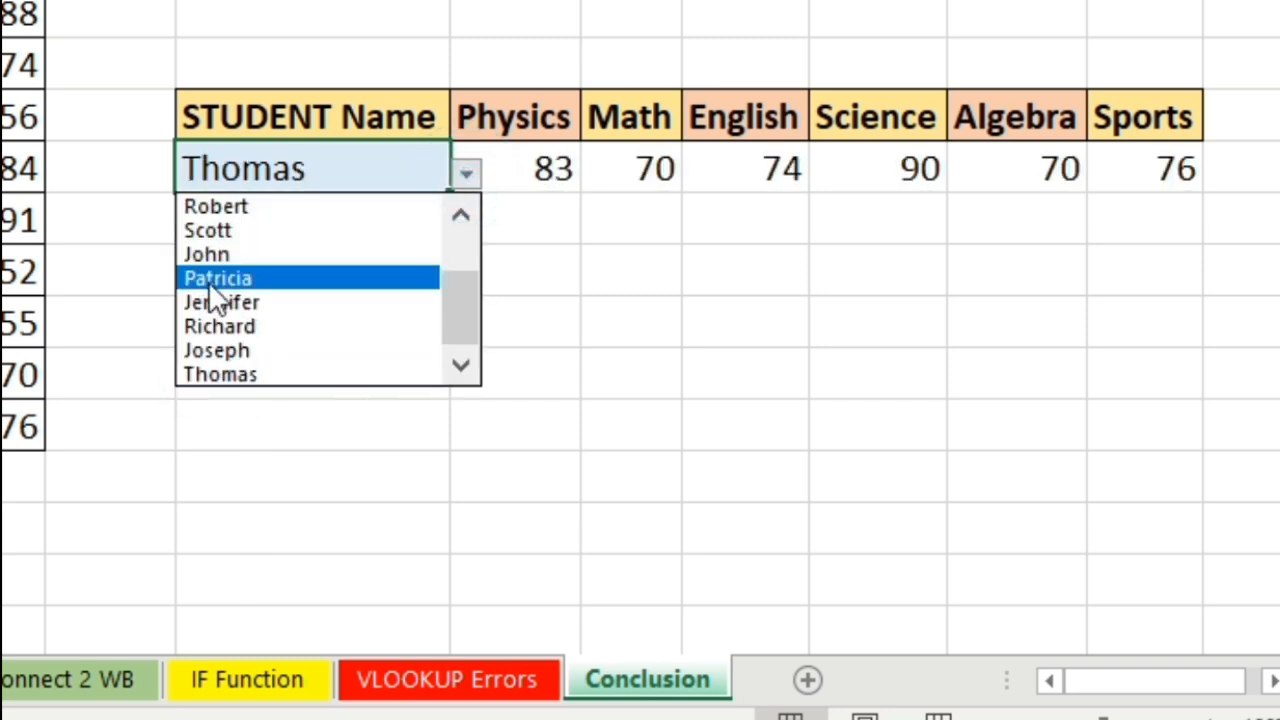
click(210, 279)
click(466, 175)
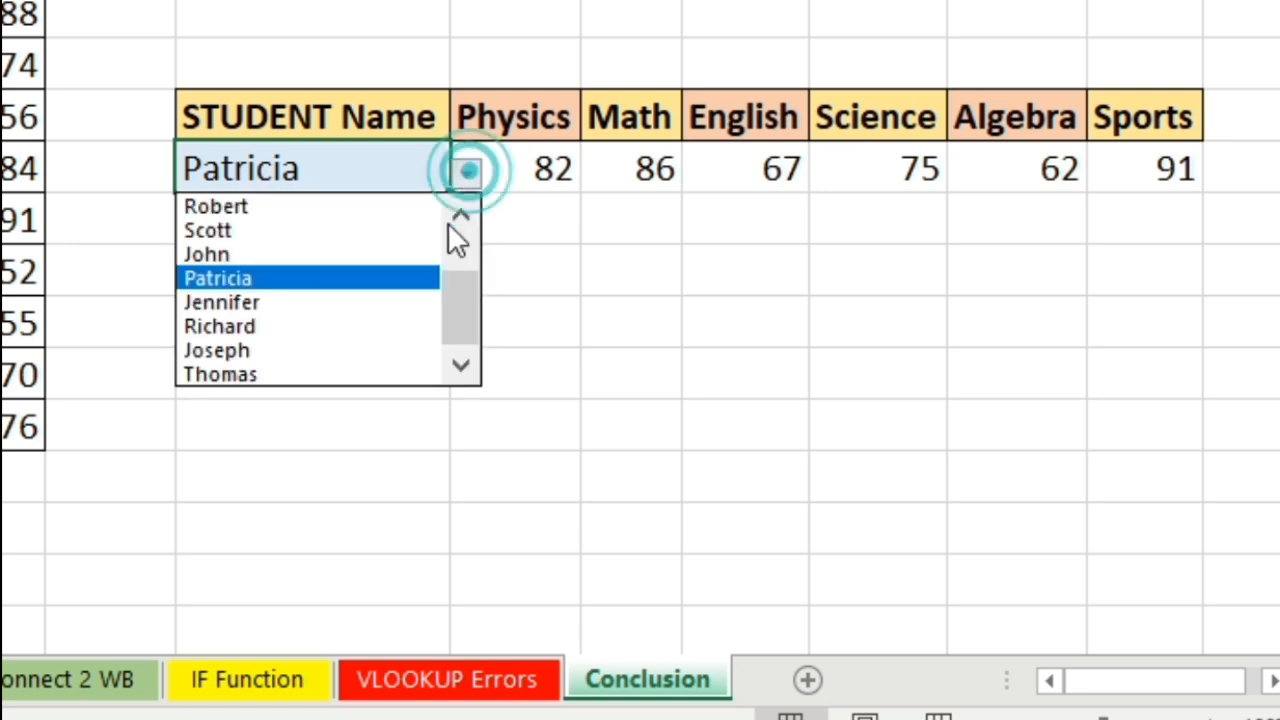
click(217, 300)
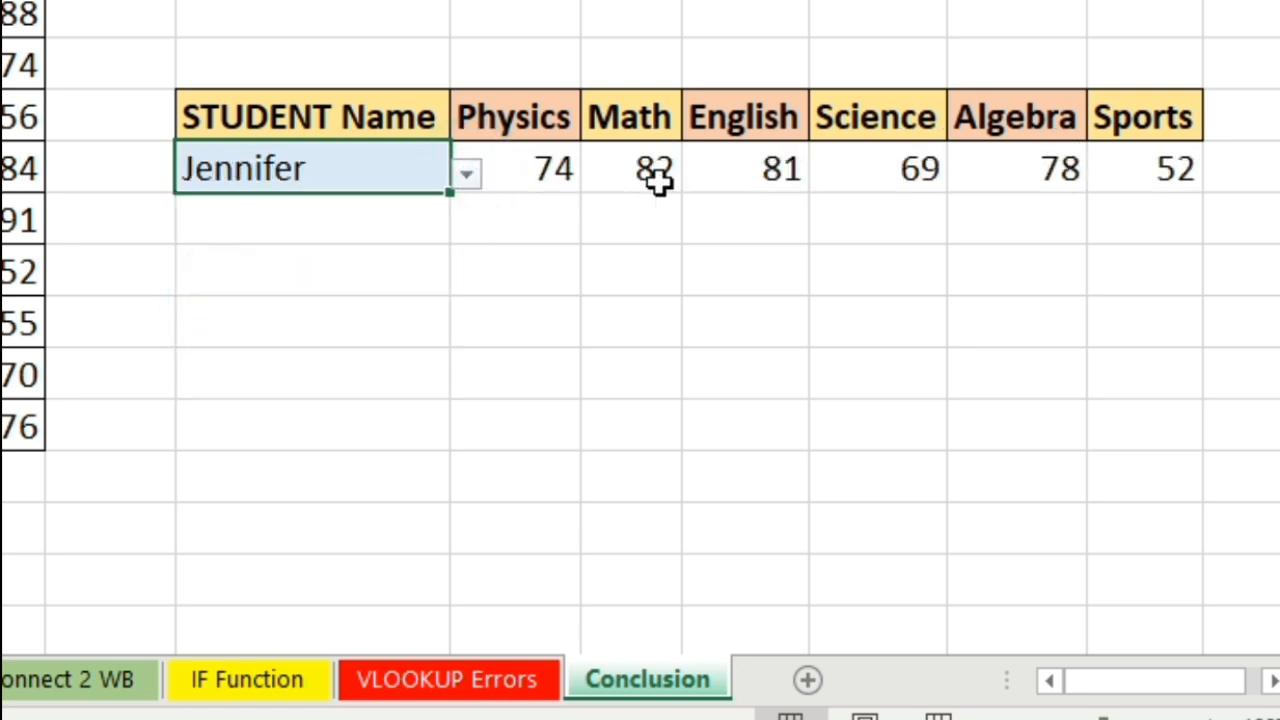